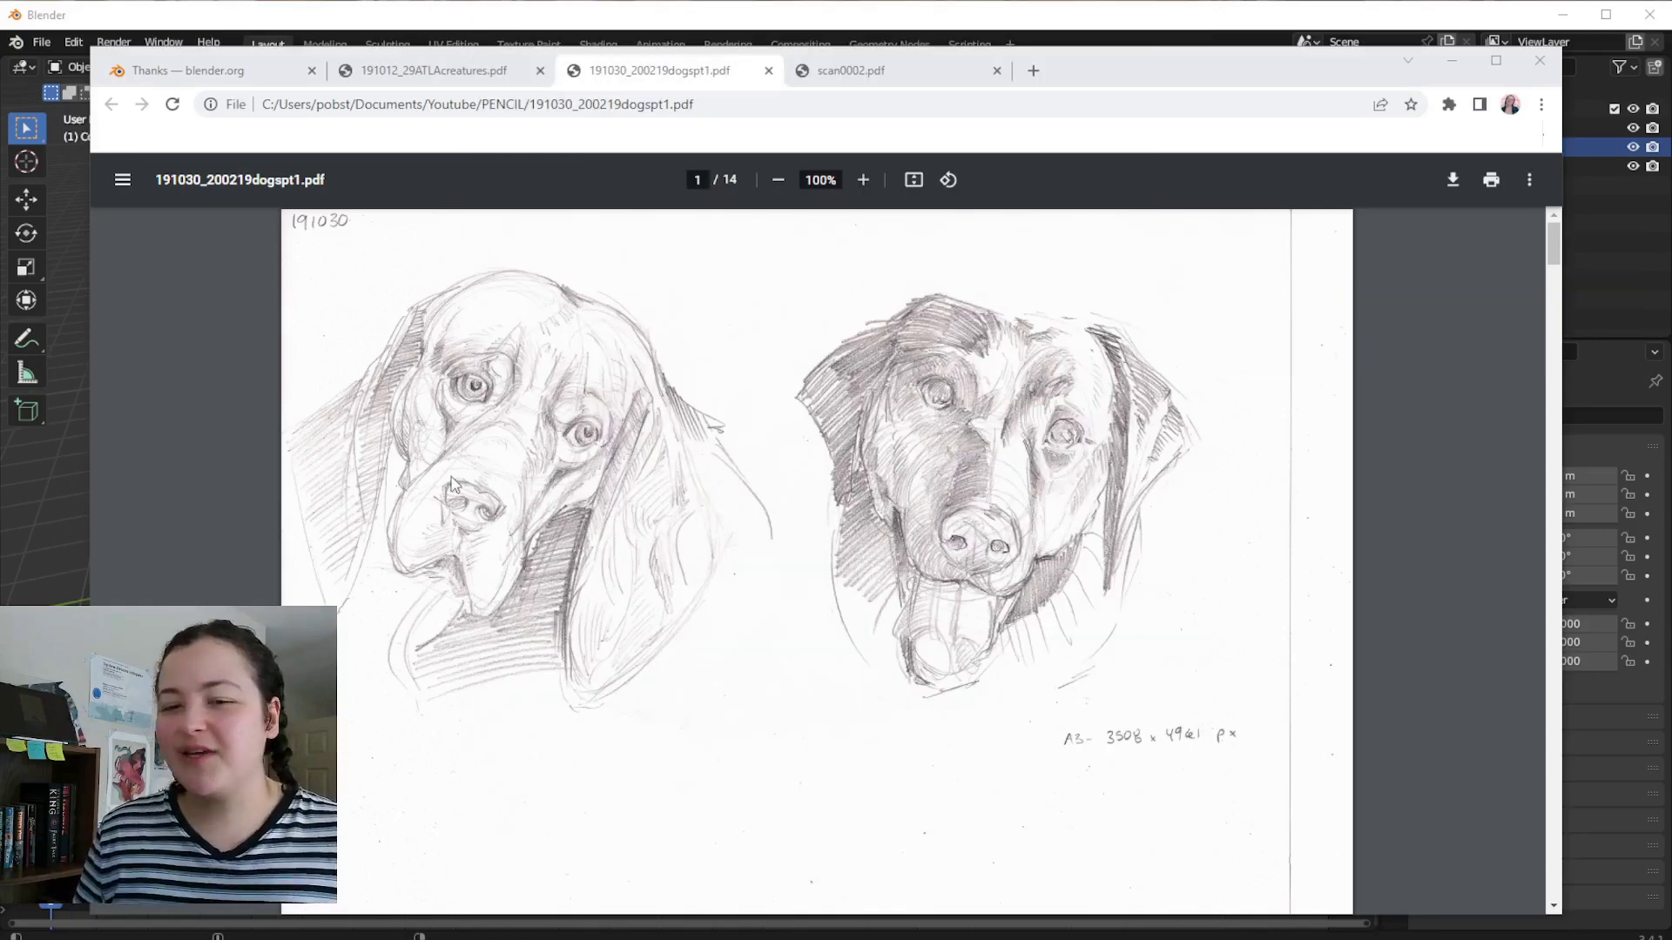
Look through the dog sketches in 191030_200219dogspt1.pdf for usable pencil shading, up to the drawings on page 8.
scroll(1062, 457, down, 20)
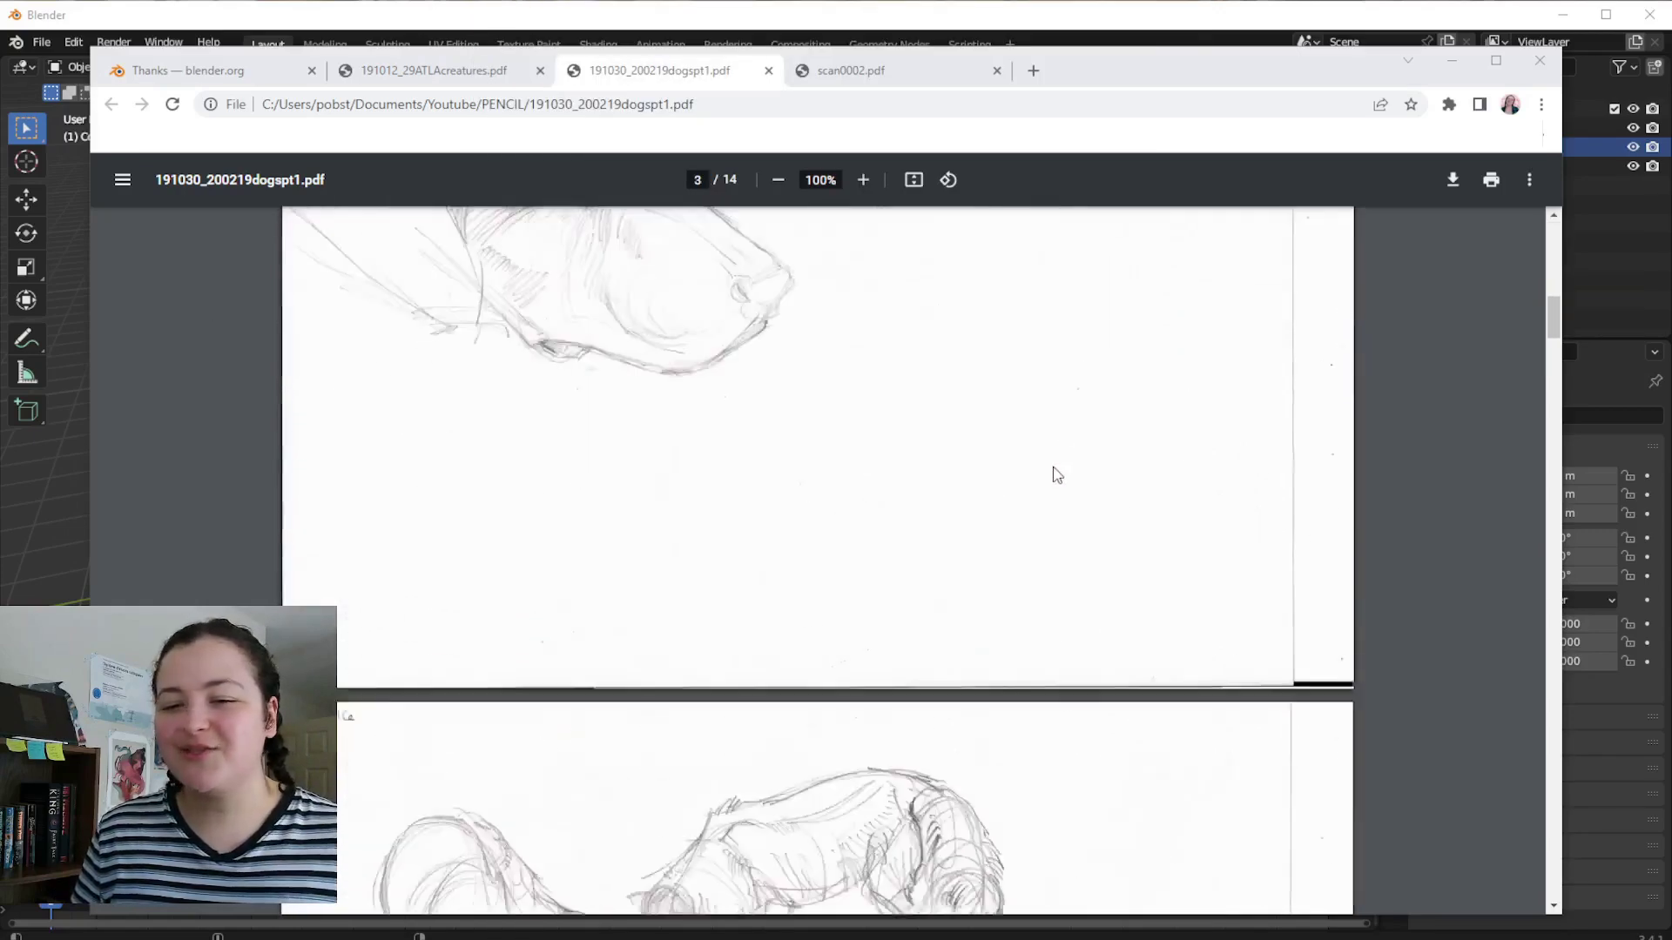
scroll(1057, 475, down, 10)
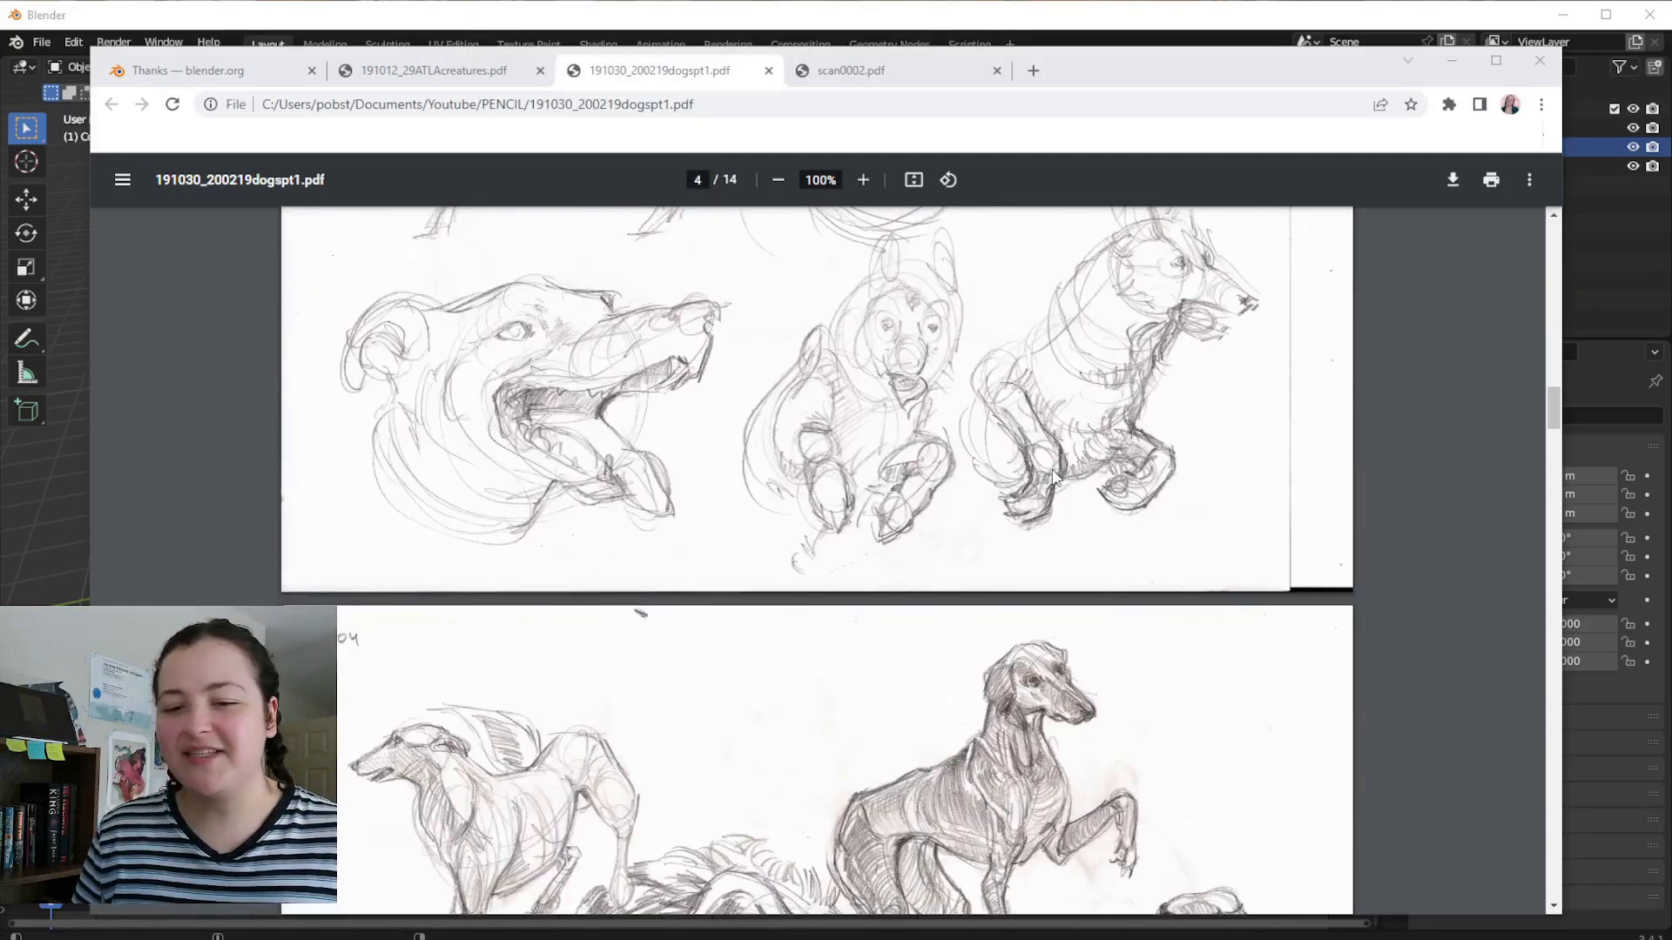
scroll(1054, 475, down, 9)
scroll(1054, 477, up, 4)
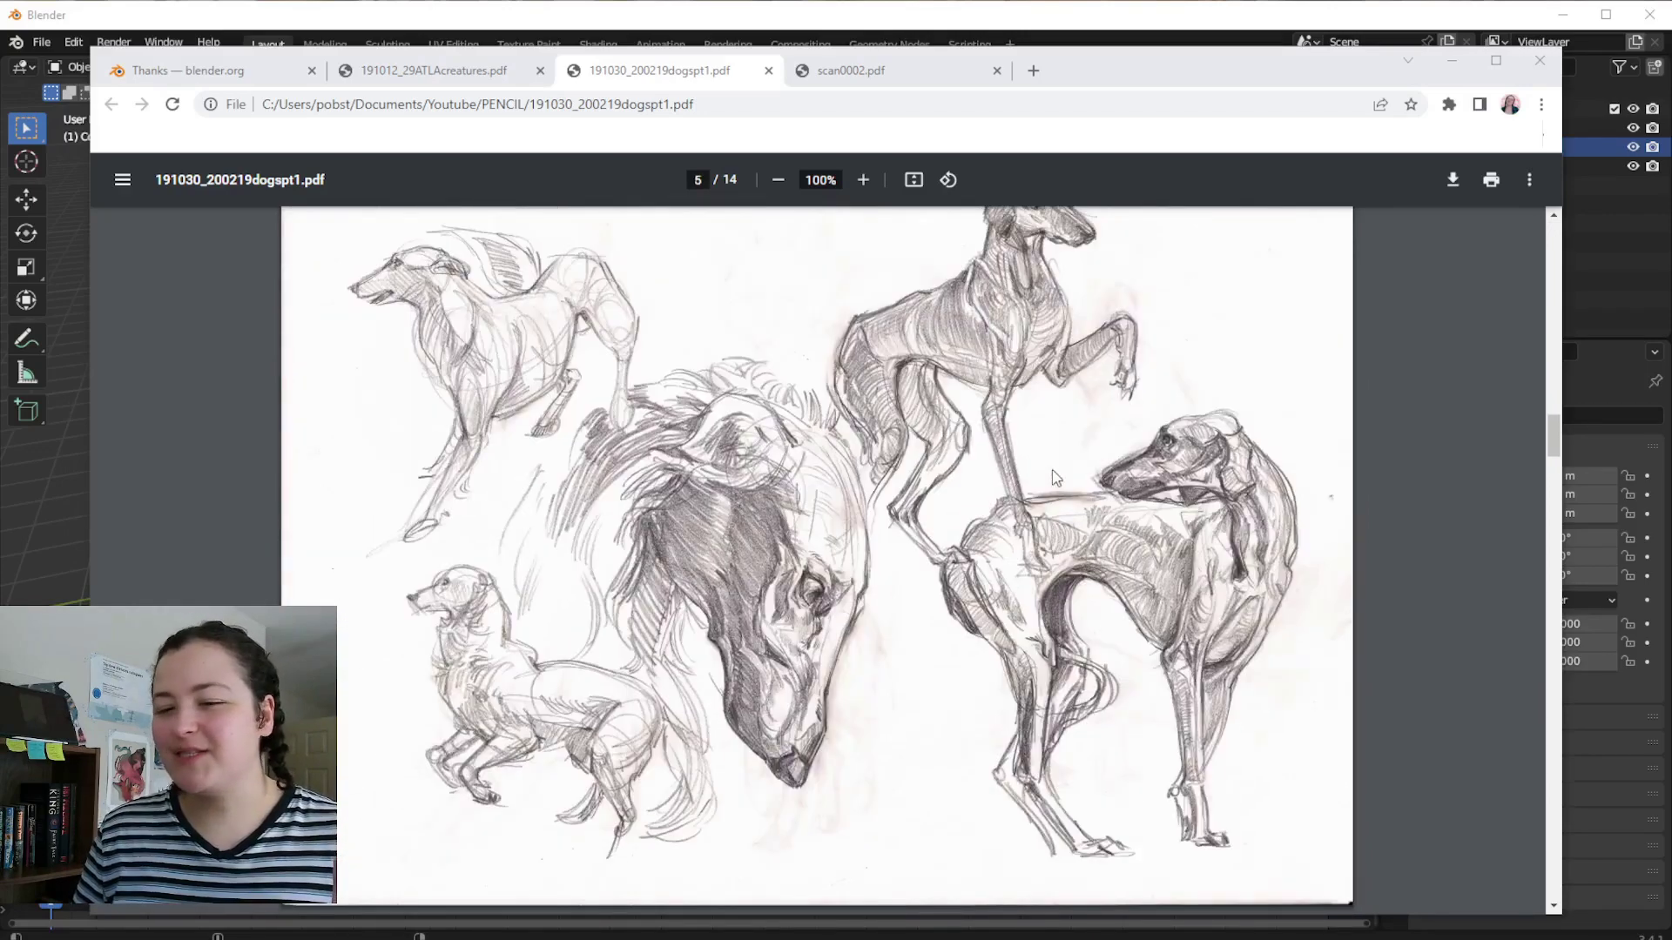
scroll(1286, 445, down, 20)
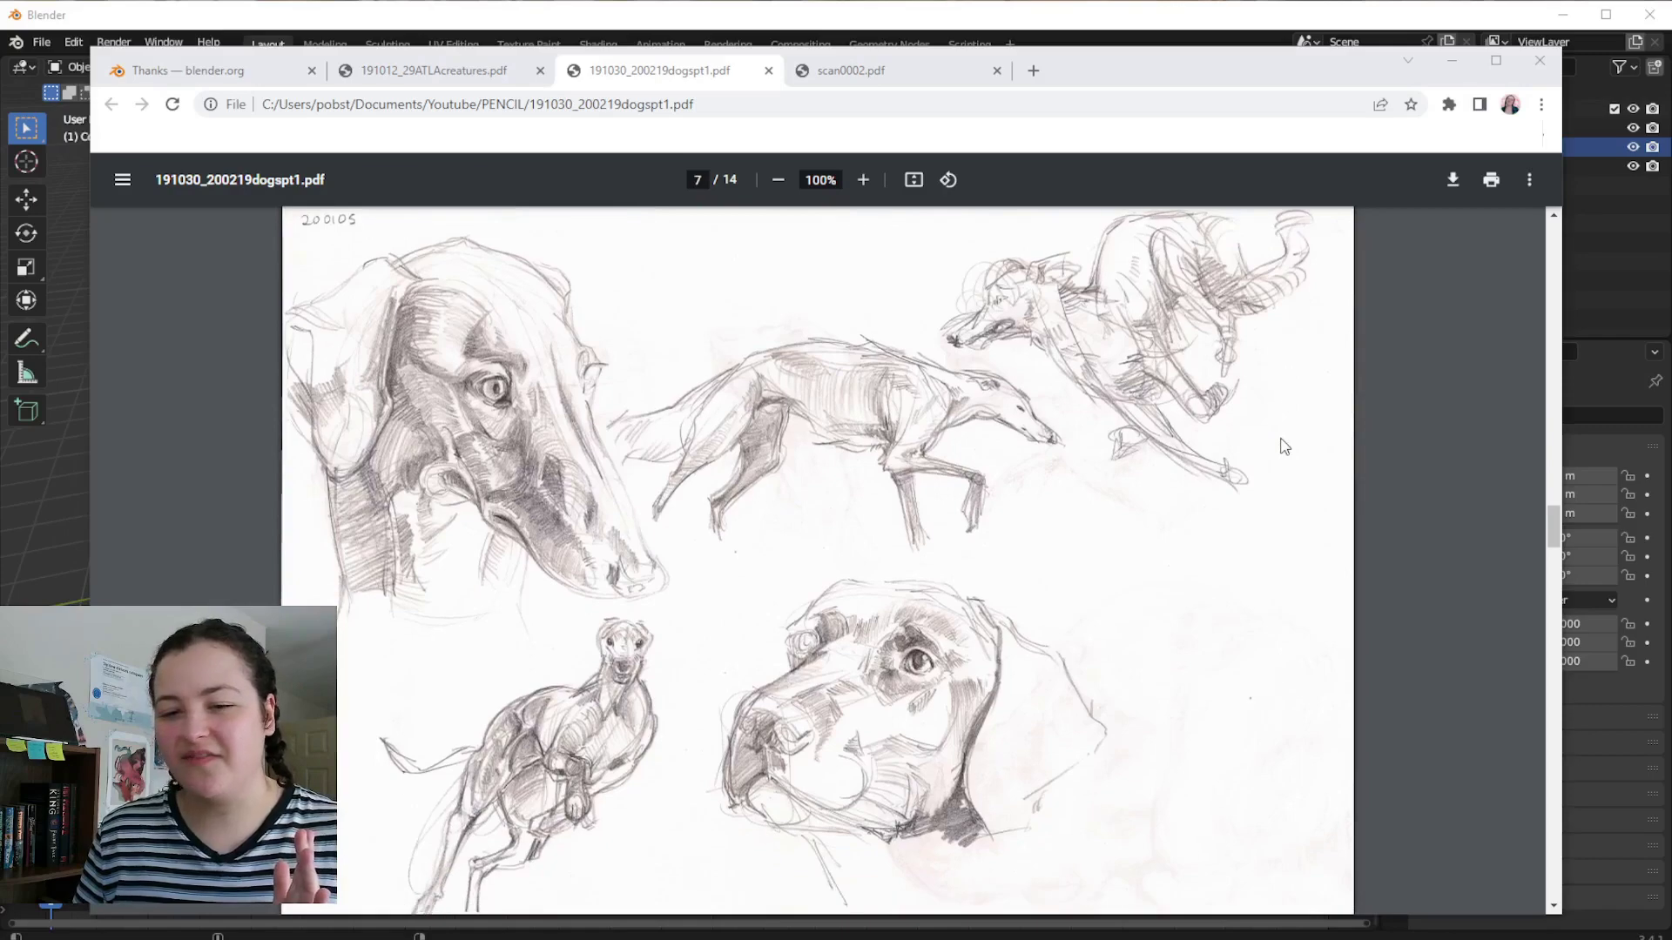
scroll(1283, 446, down, 10)
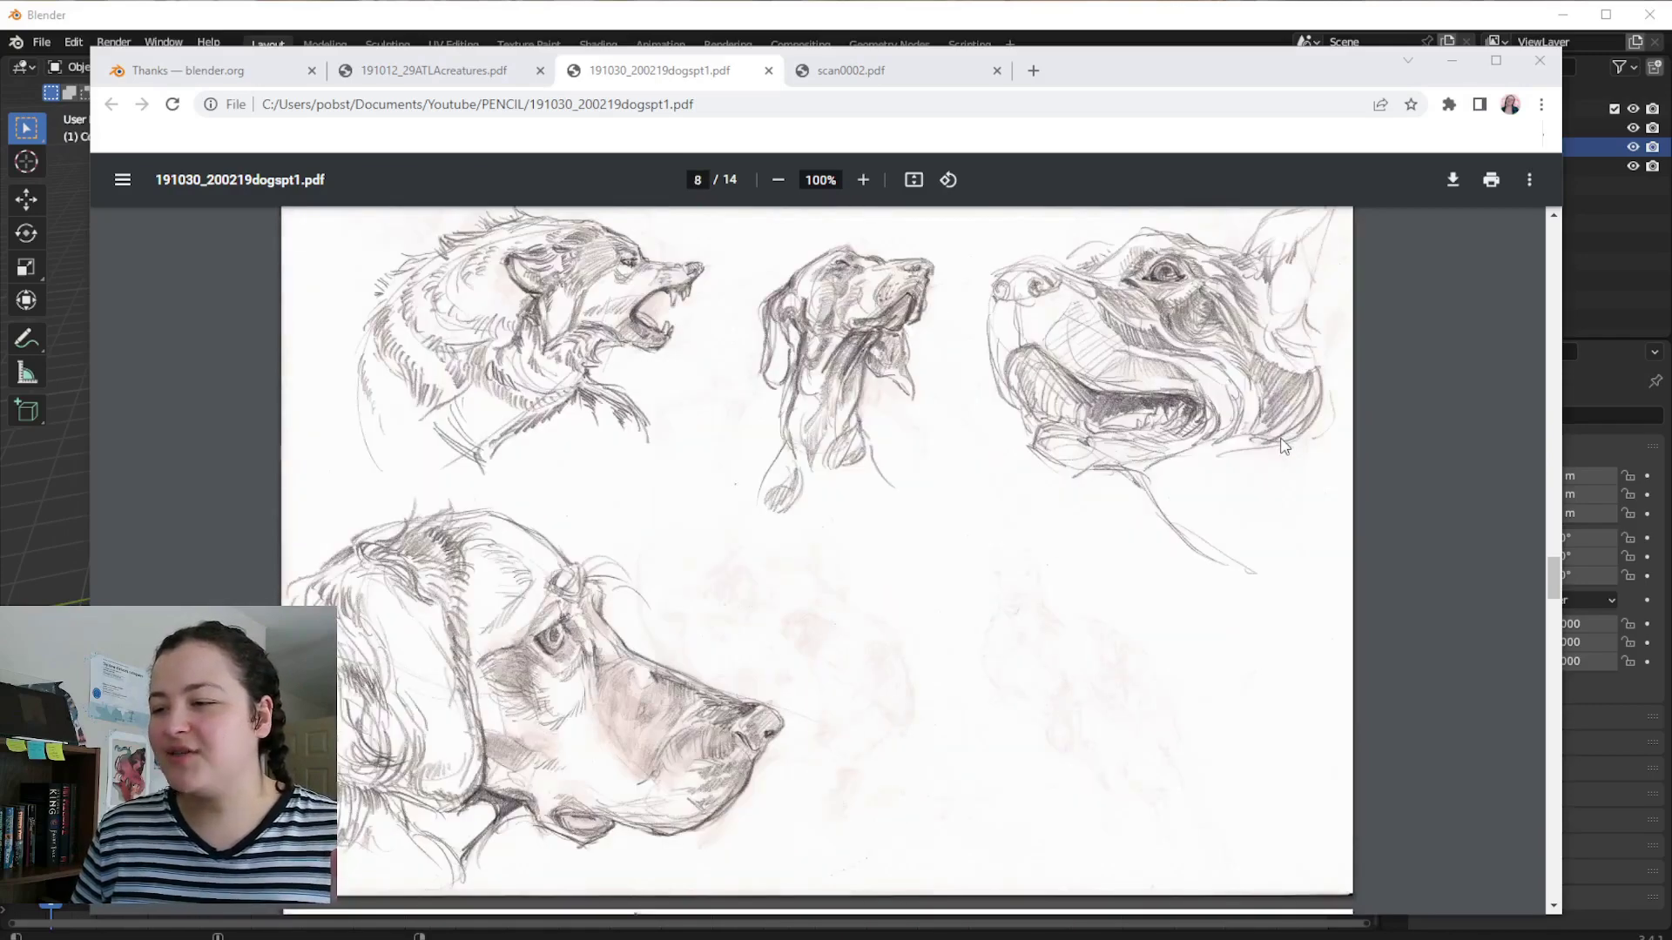
scroll(1283, 446, down, 12)
scroll(888, 405, up, 3)
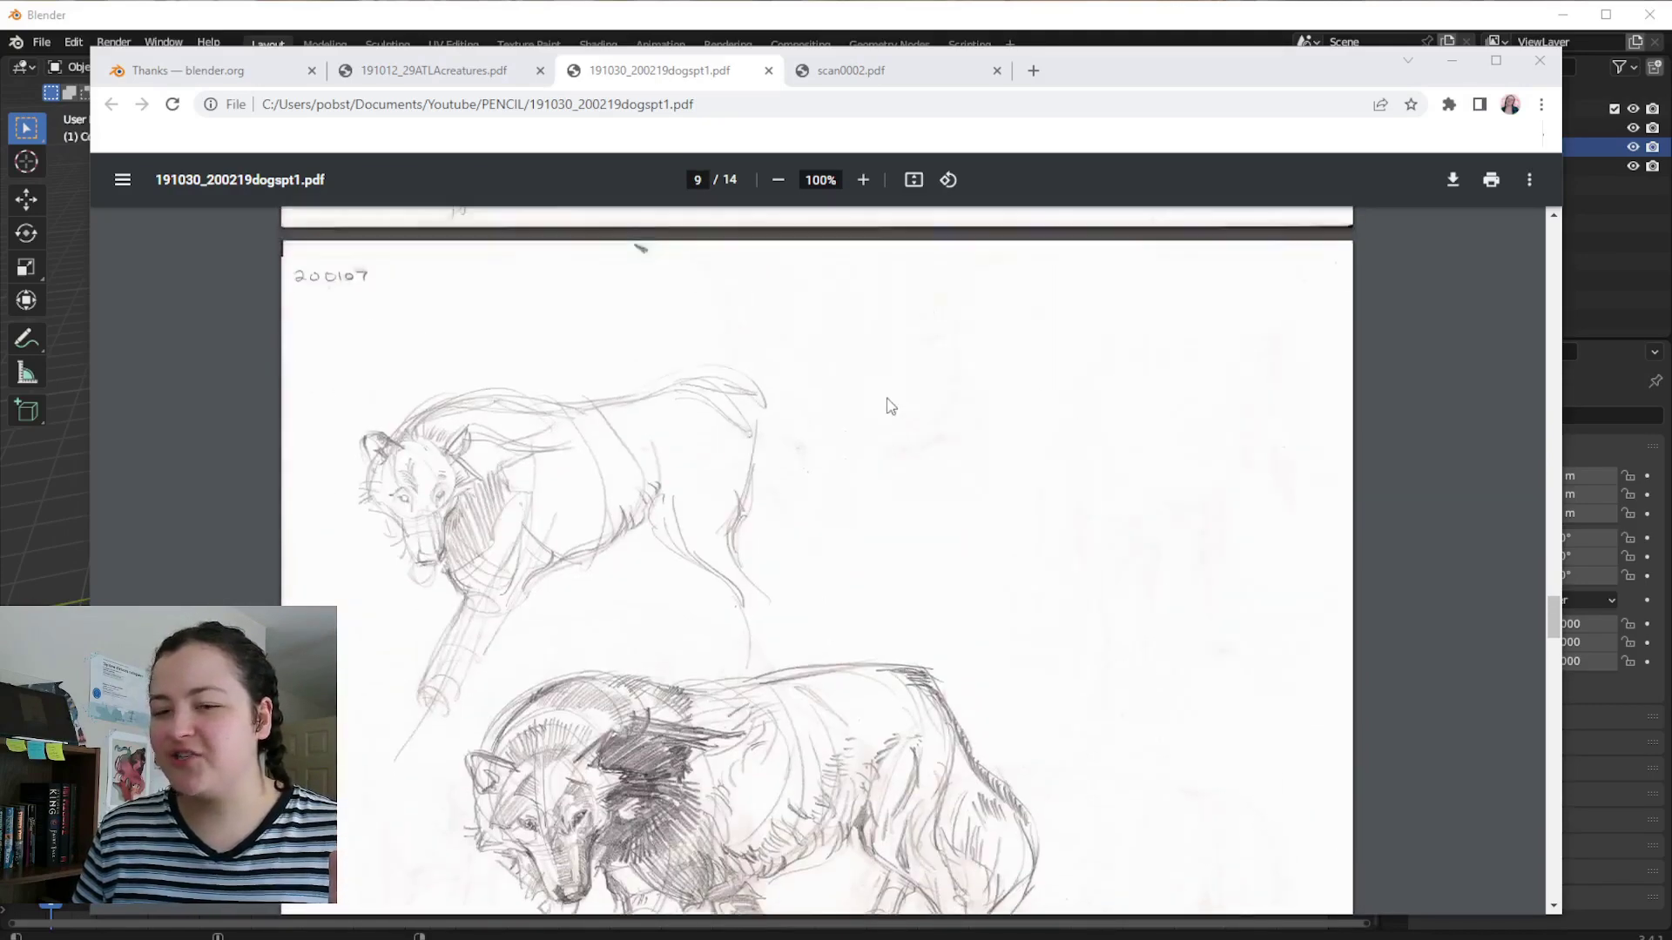
scroll(889, 404, up, 8)
ctrl+scroll(871, 609, up, 3)
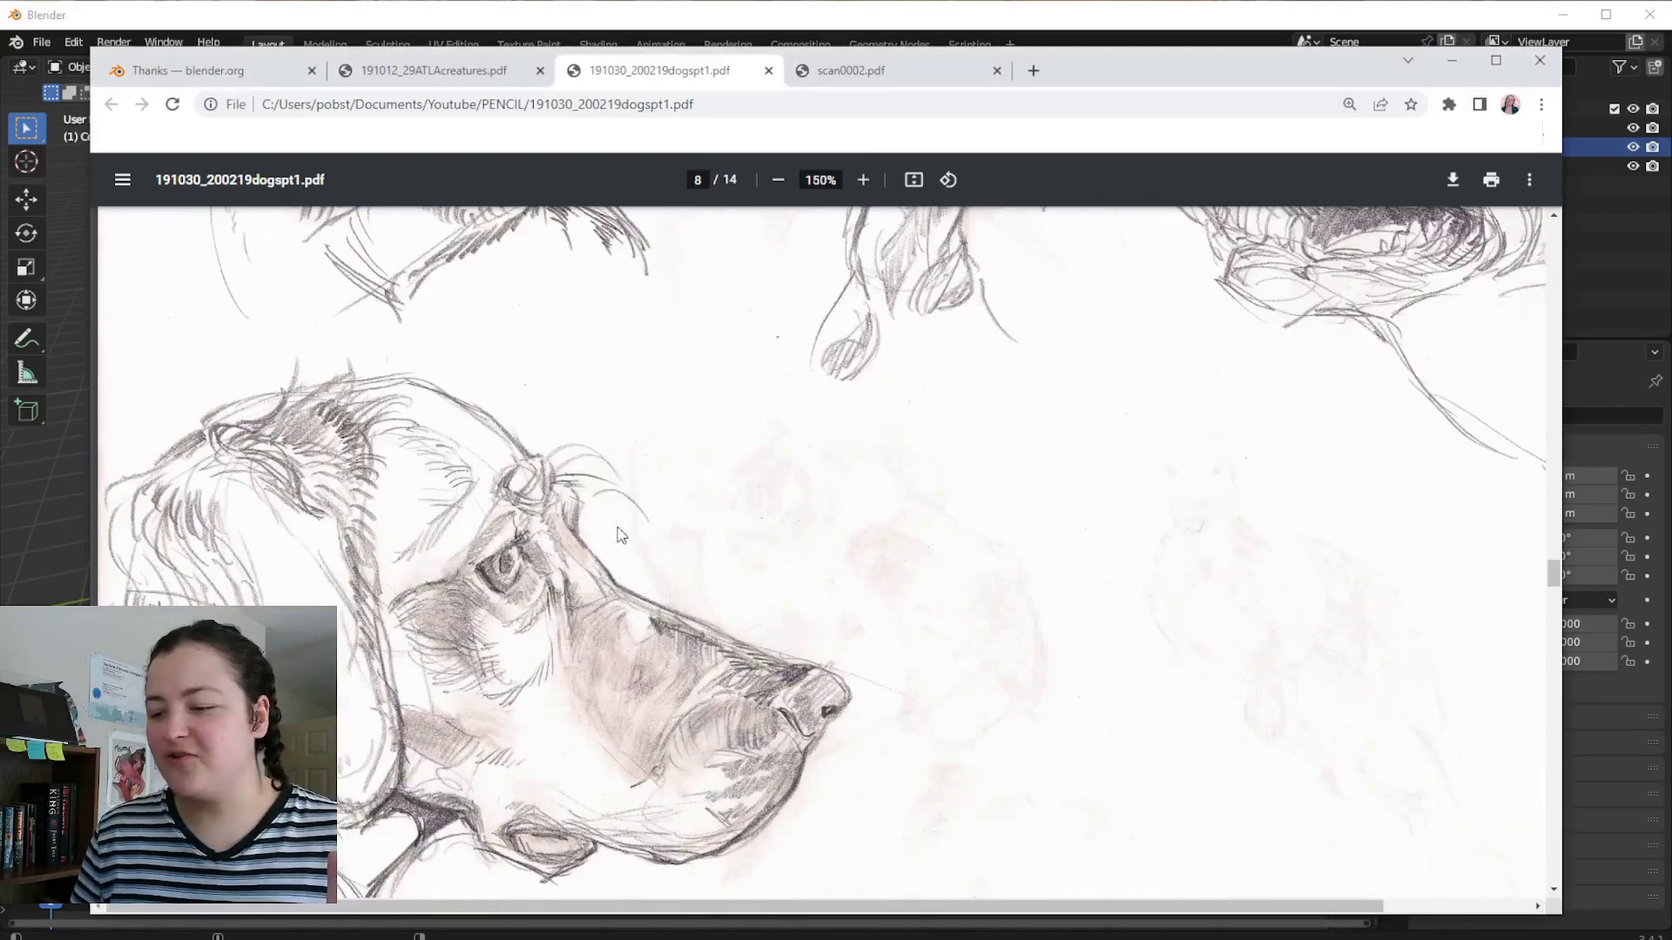
scroll(966, 652, down, 2)
Switch to 191012_29ATLAcreatures.pdf and look through its animal sketches for pencil texture.
key(ctrl+shift+Tab)
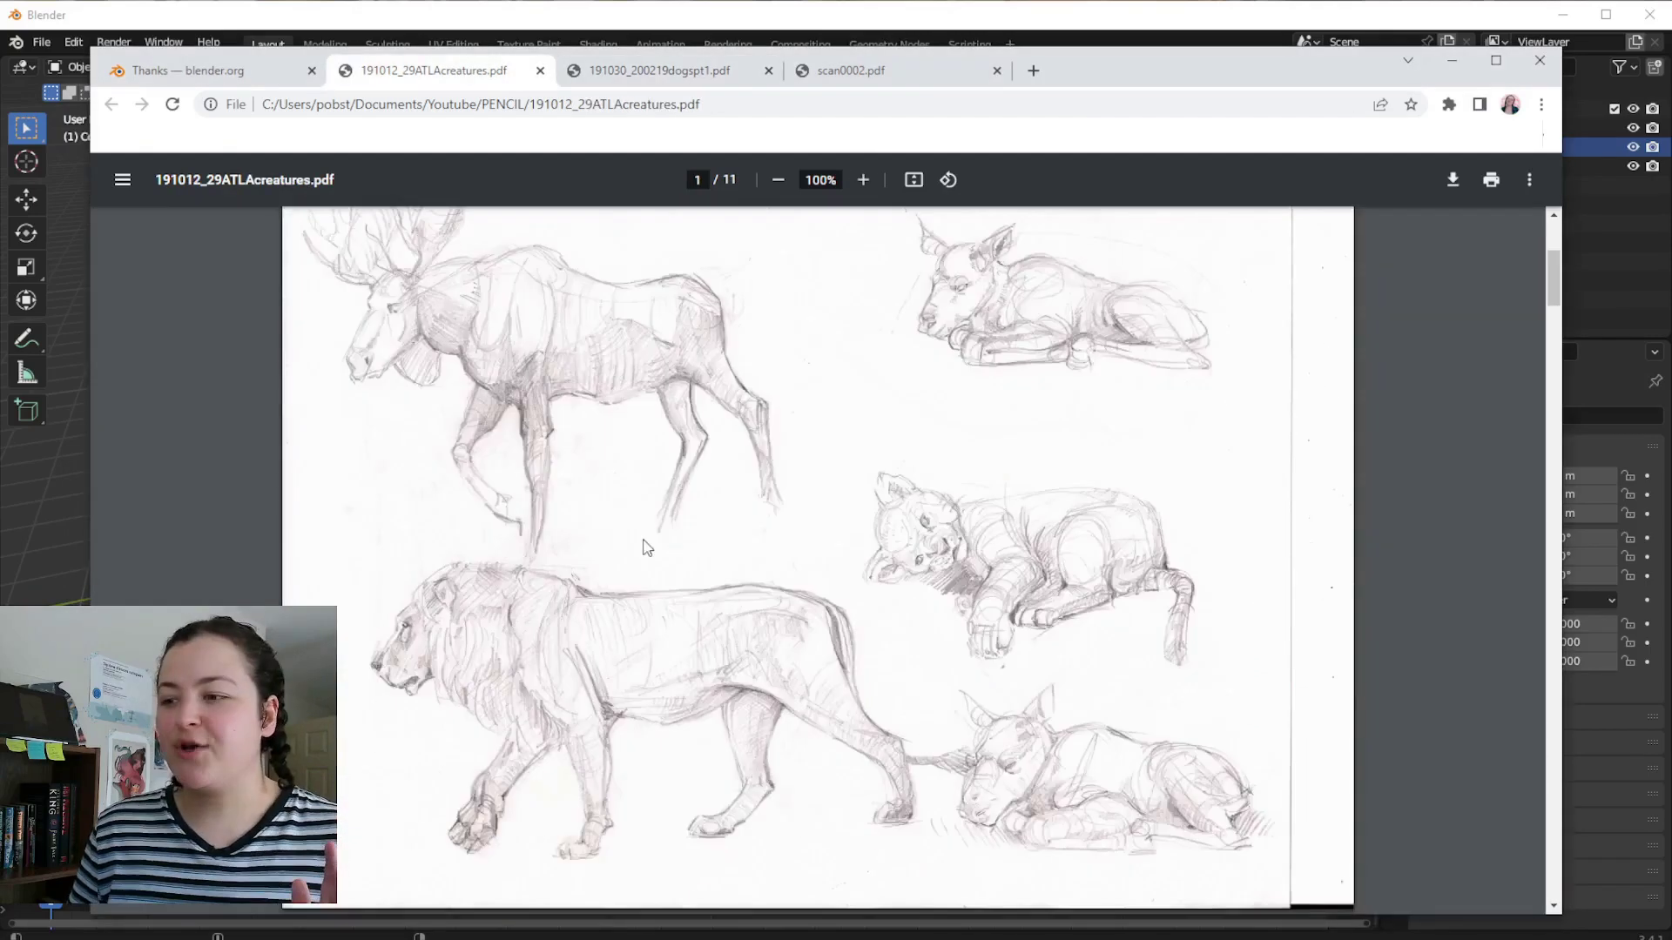
scroll(644, 545, down, 15)
scroll(646, 547, down, 10)
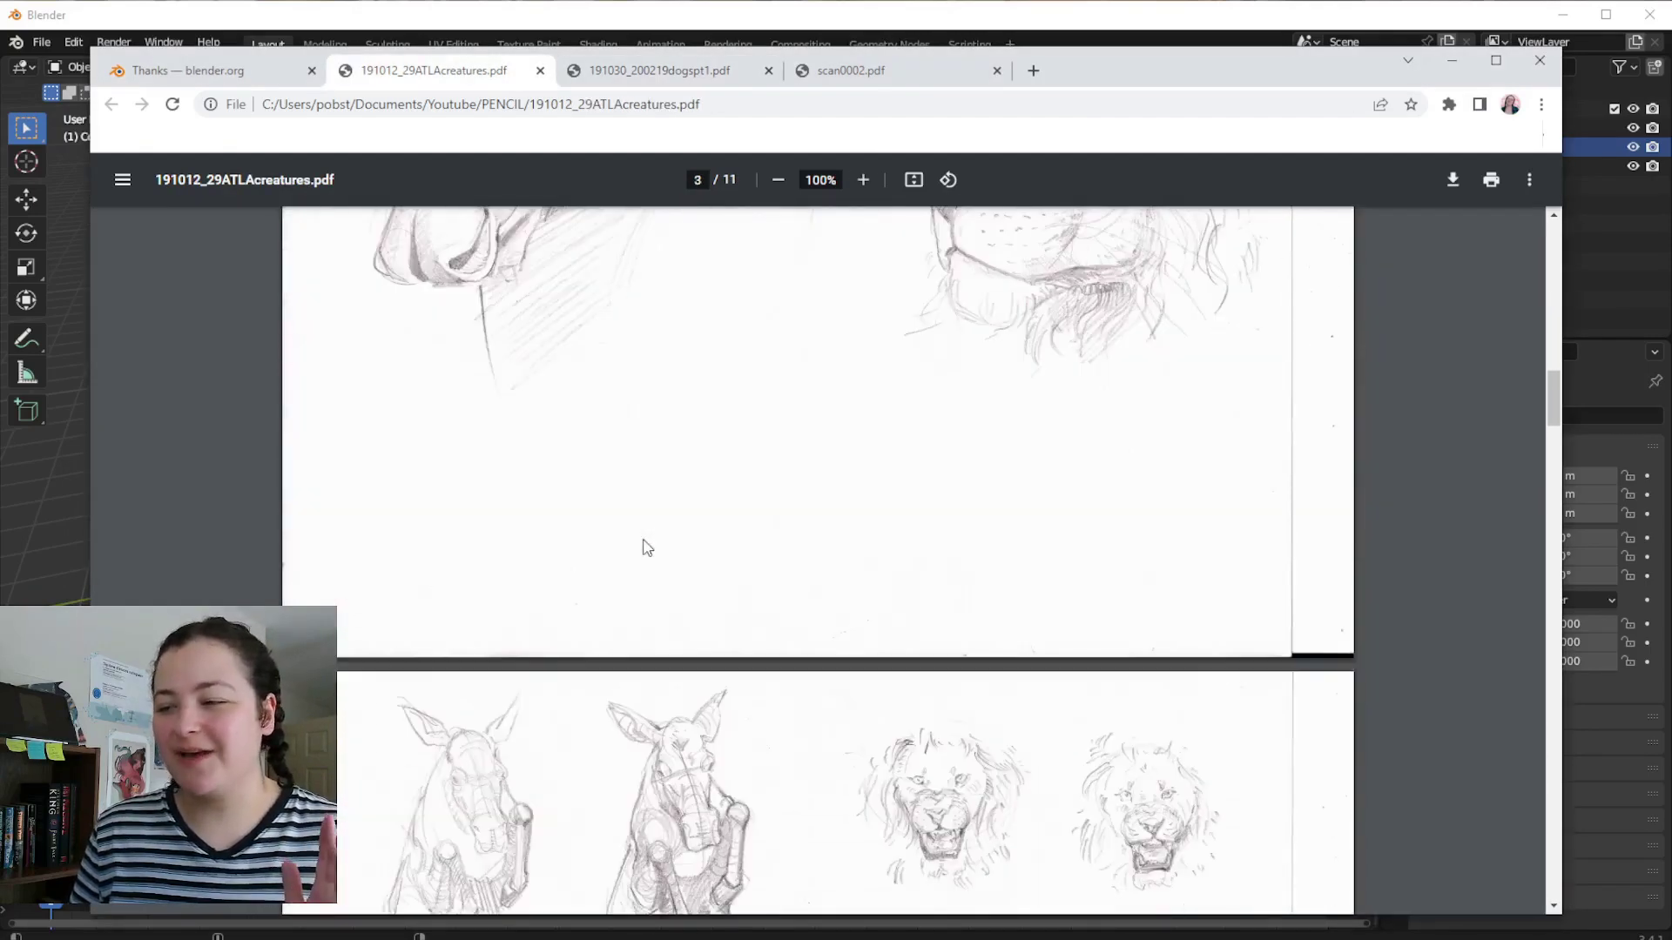
scroll(645, 542, down, 18)
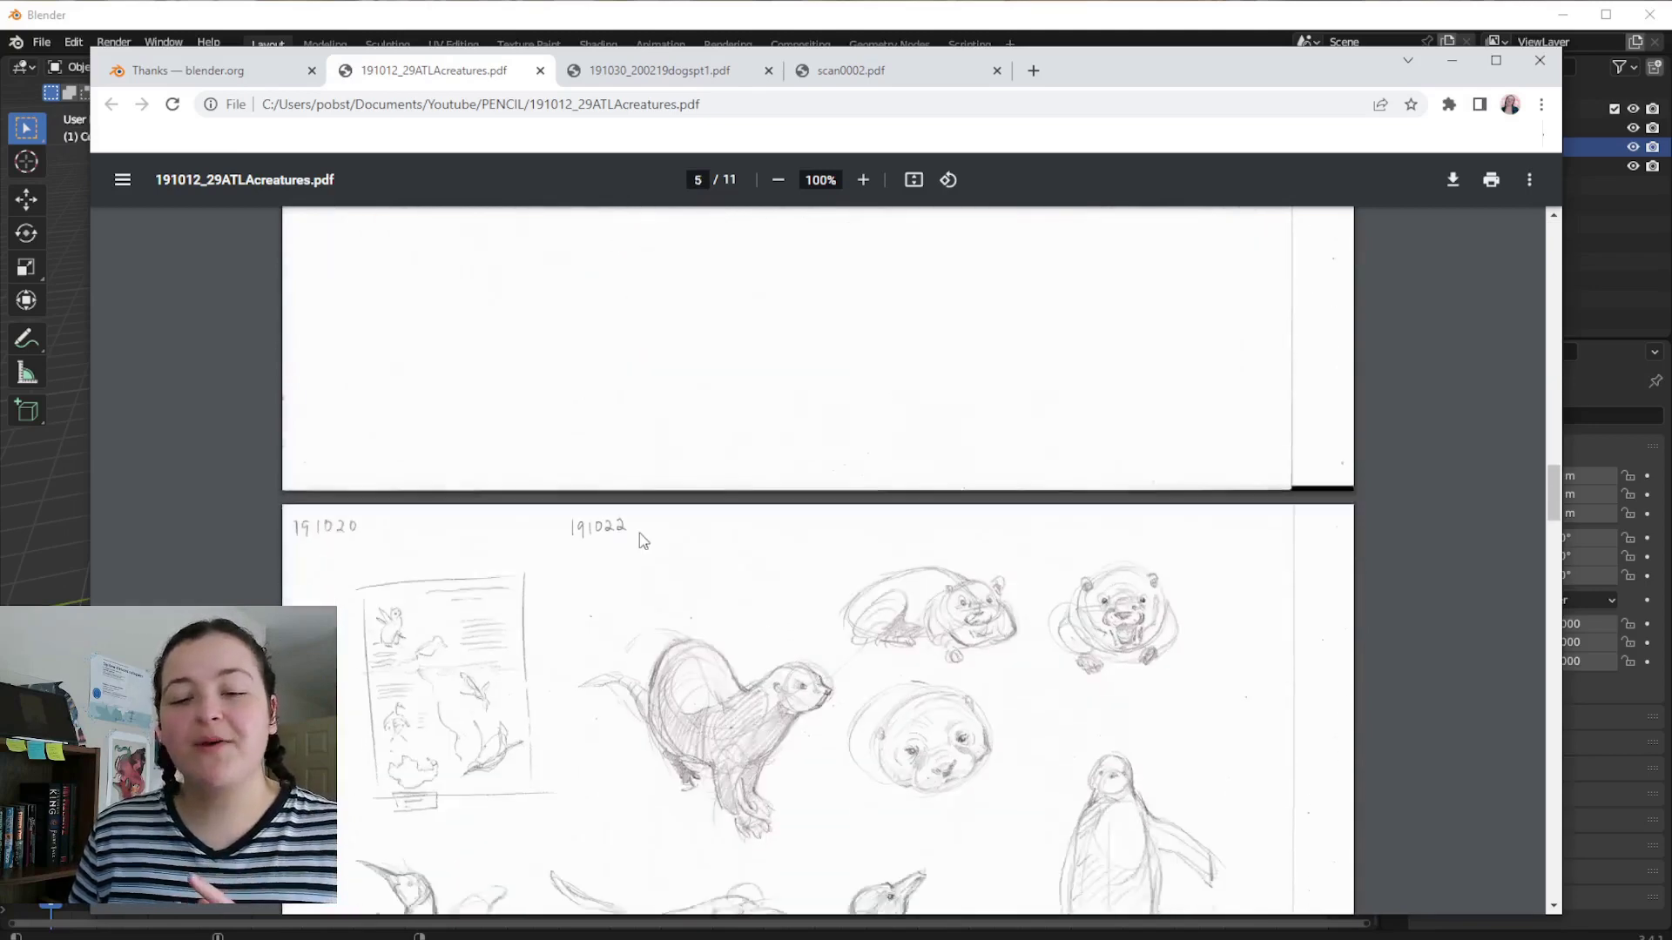
scroll(639, 533, down, 1)
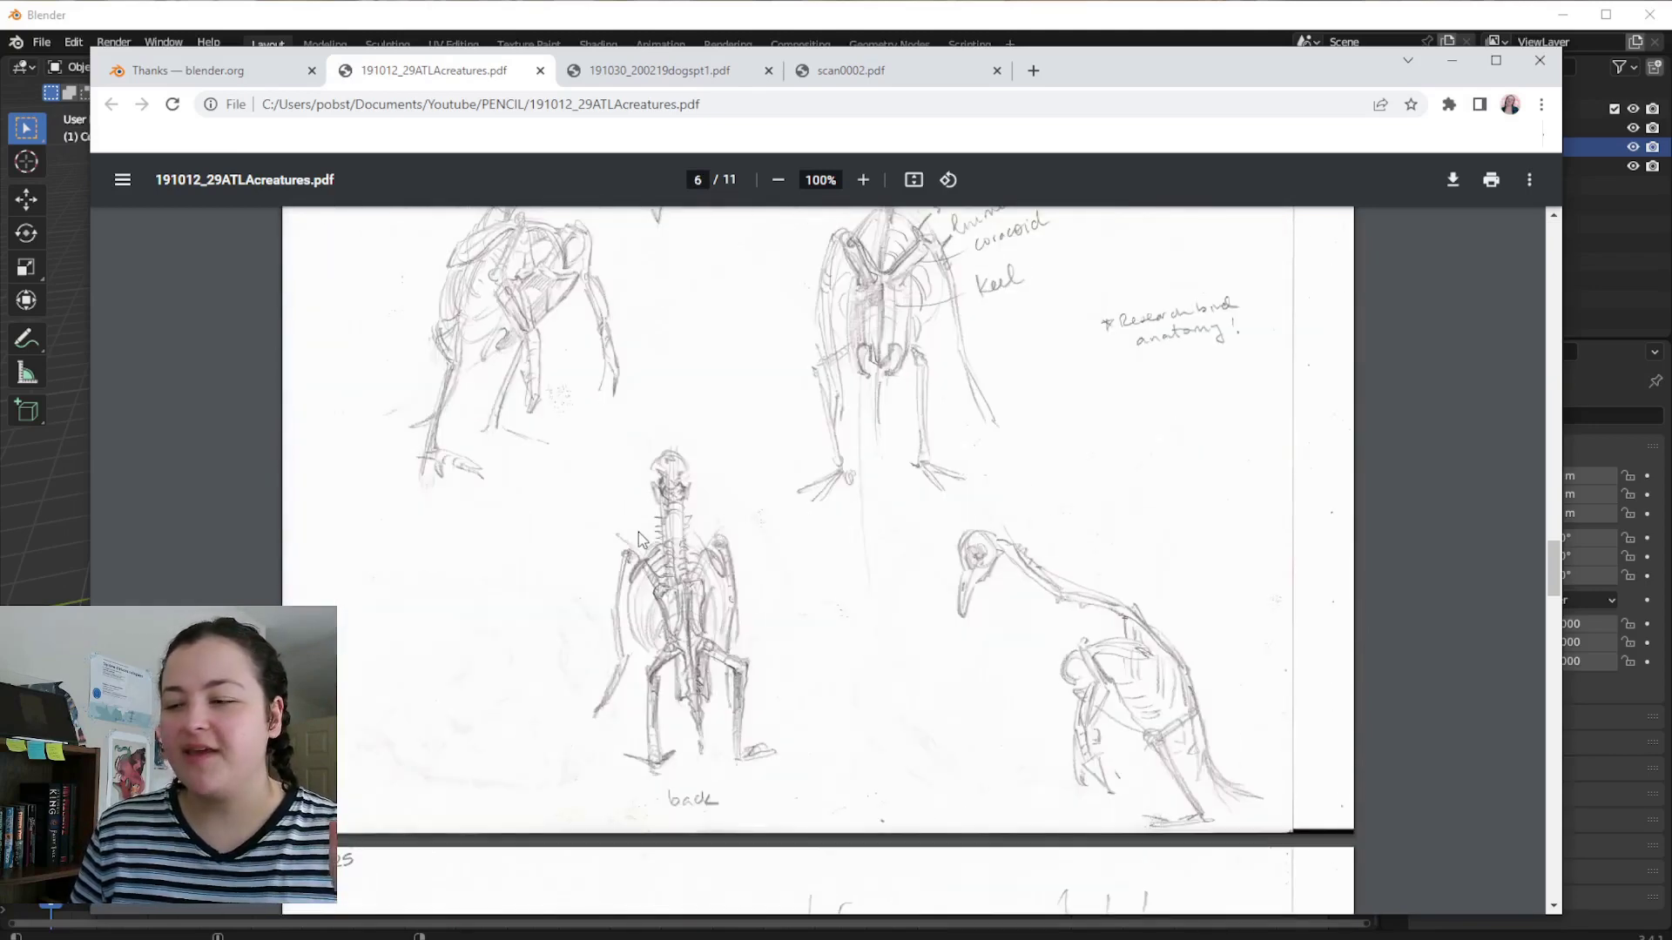
scroll(639, 531, down, 8)
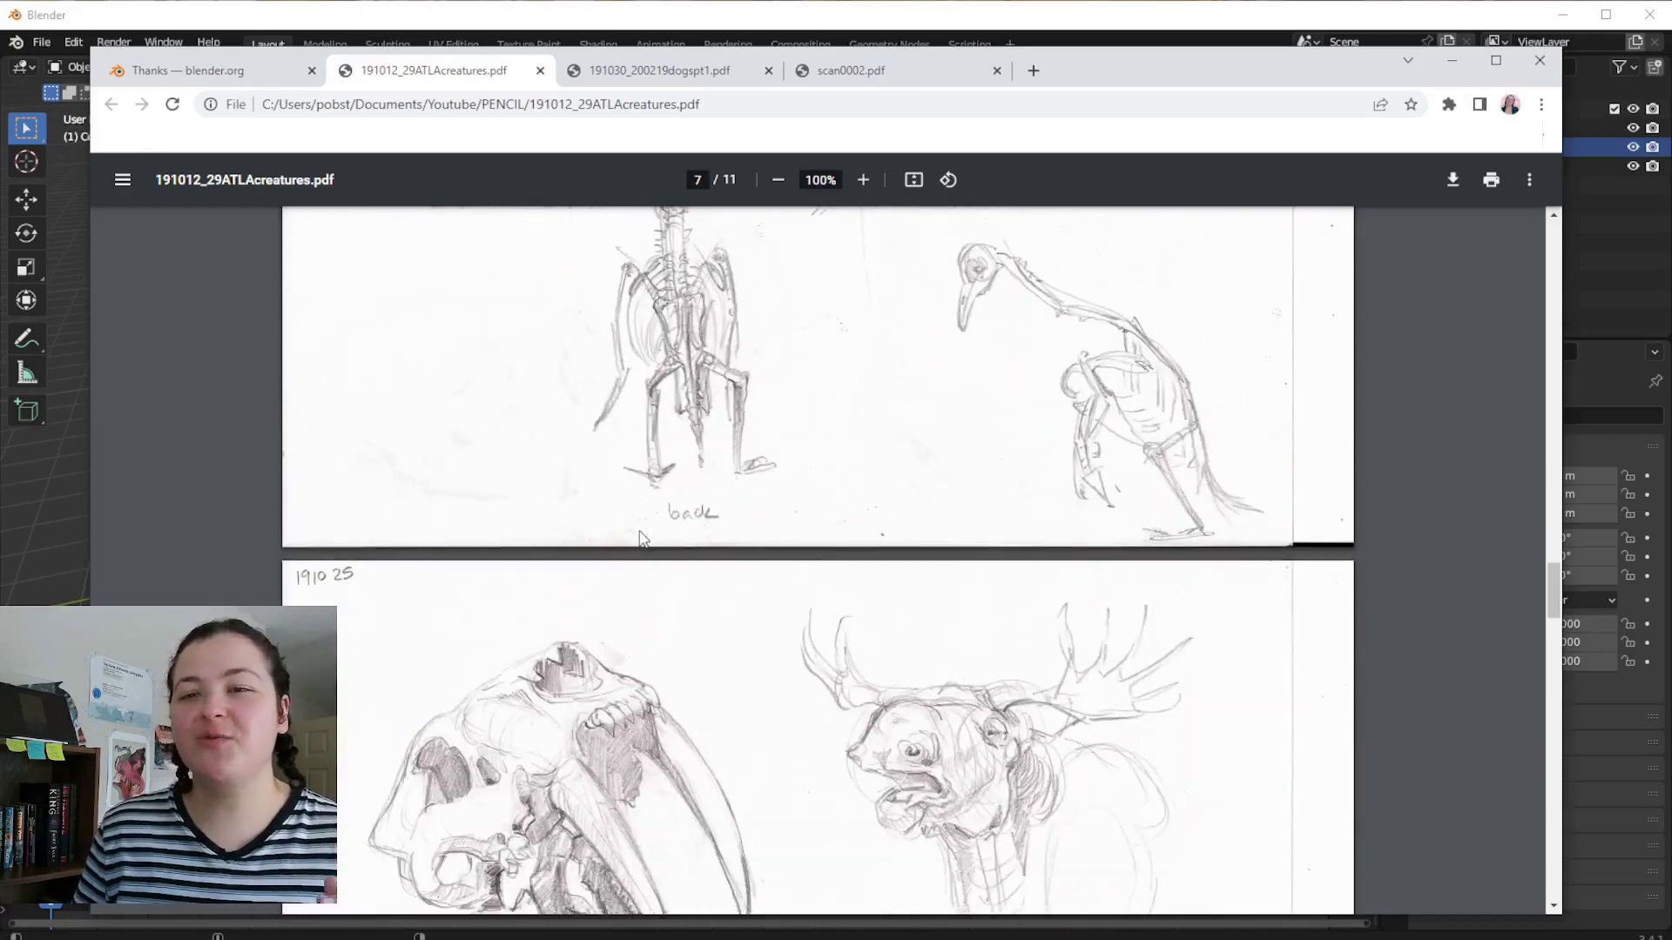
Return to 191030_200219dogspt1.pdf and enlarge its first page to 250%.
key(ctrl+Tab)
scroll(1341, 488, up, 3)
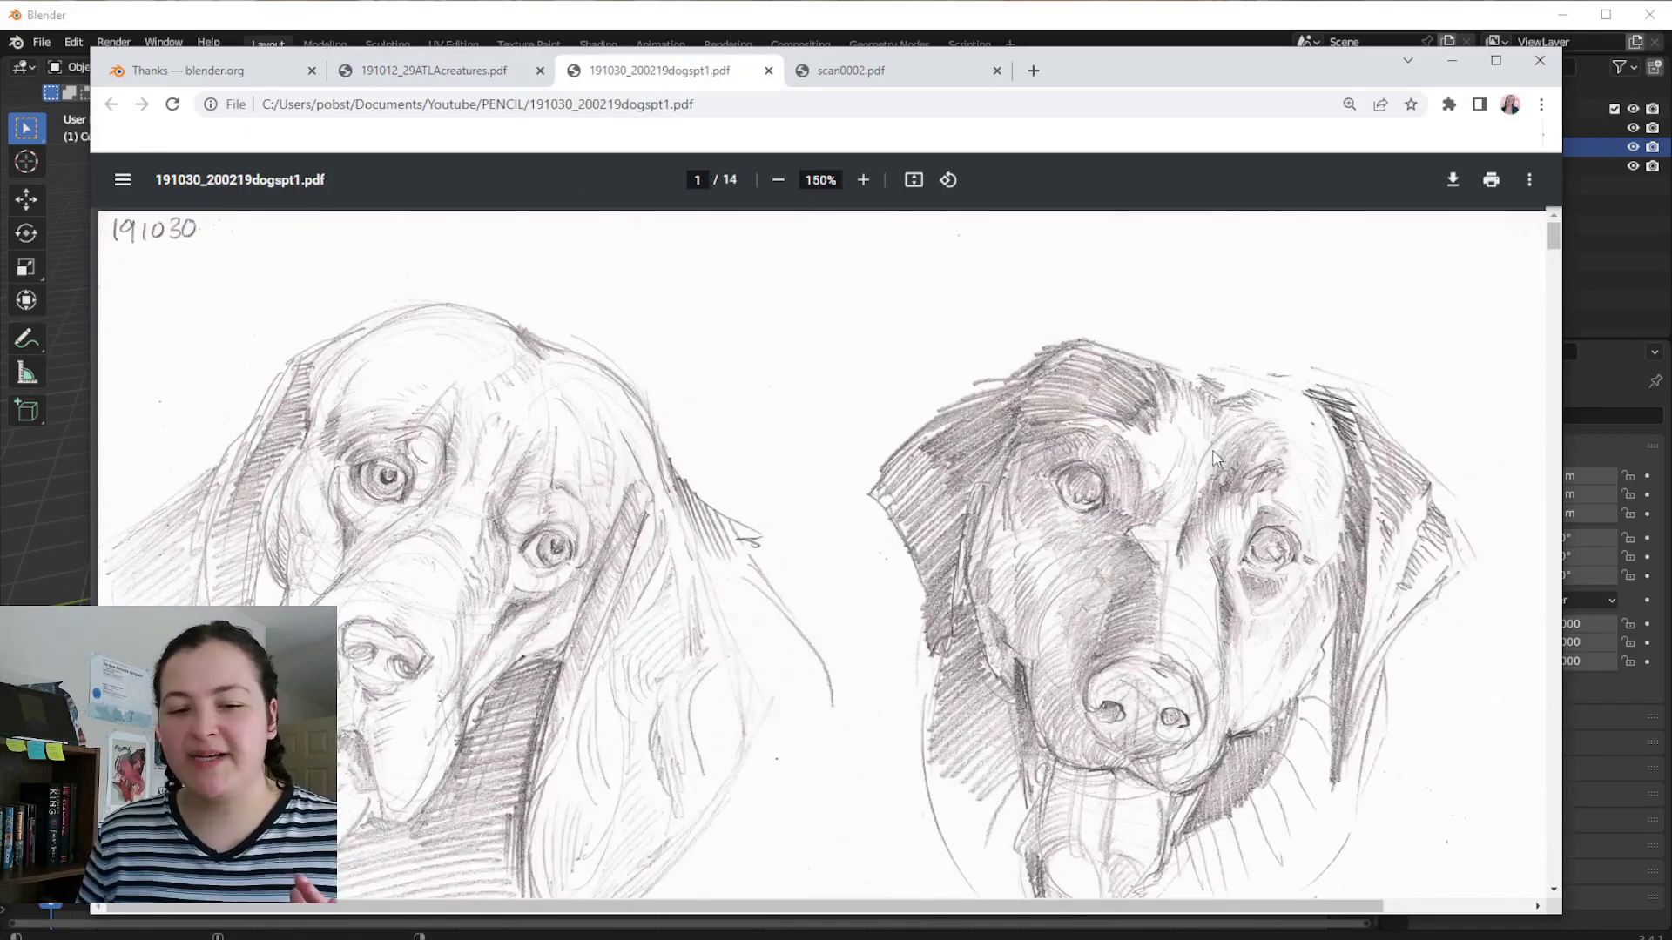
click(863, 180)
click(863, 180)
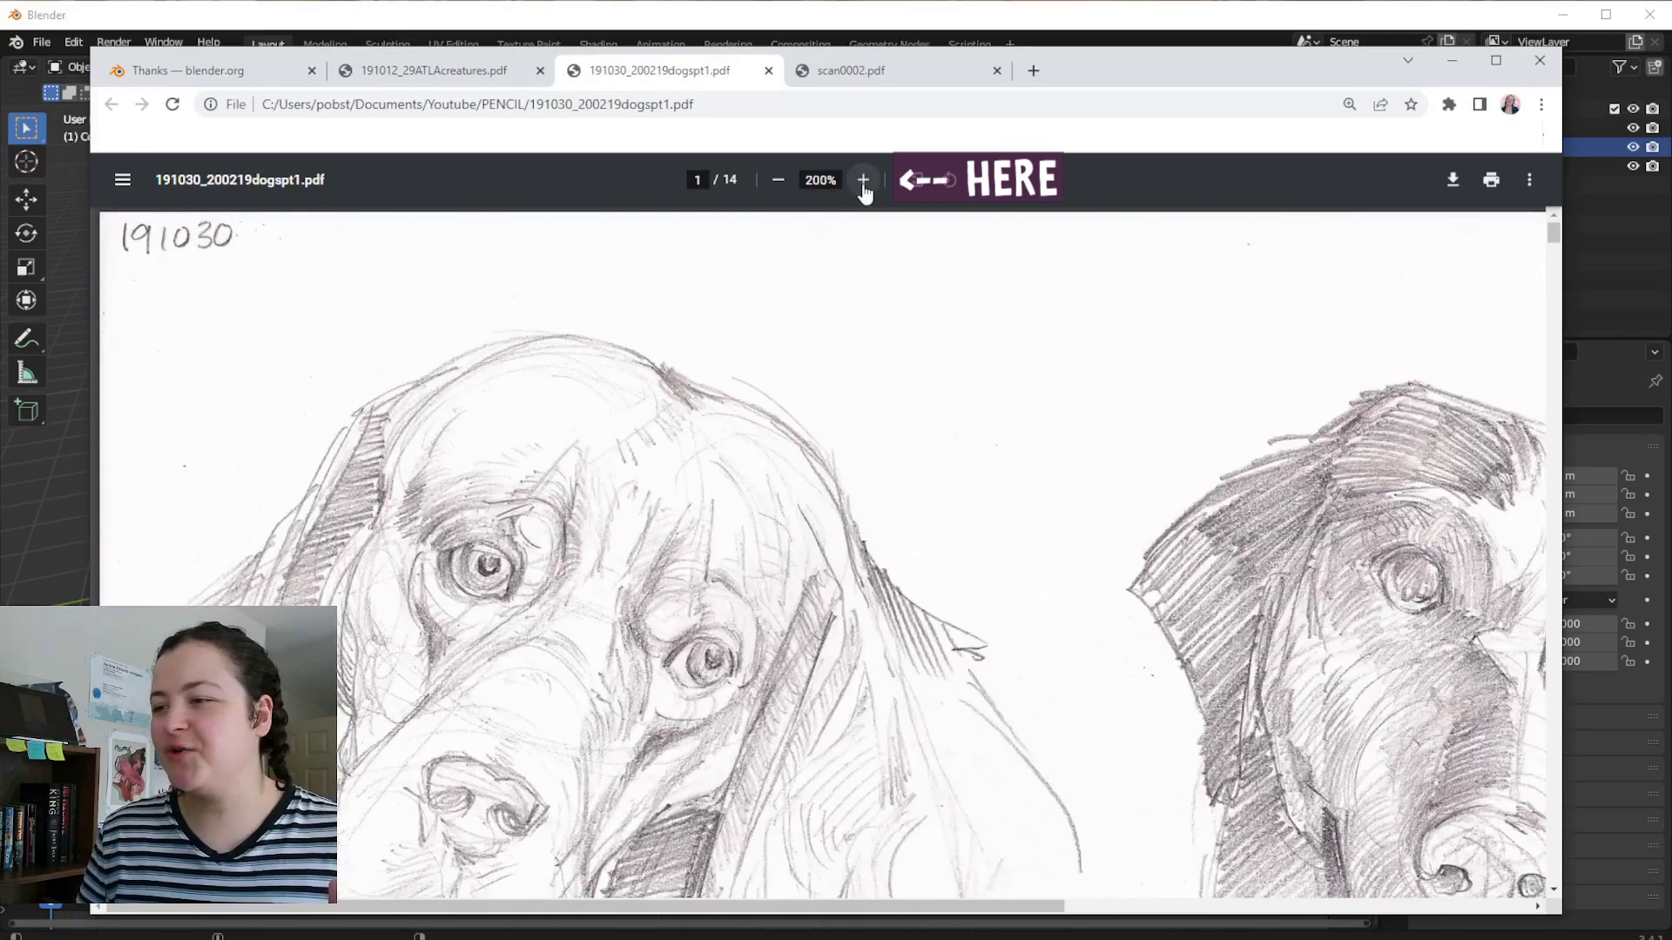
click(863, 180)
scroll(828, 520, down, 2)
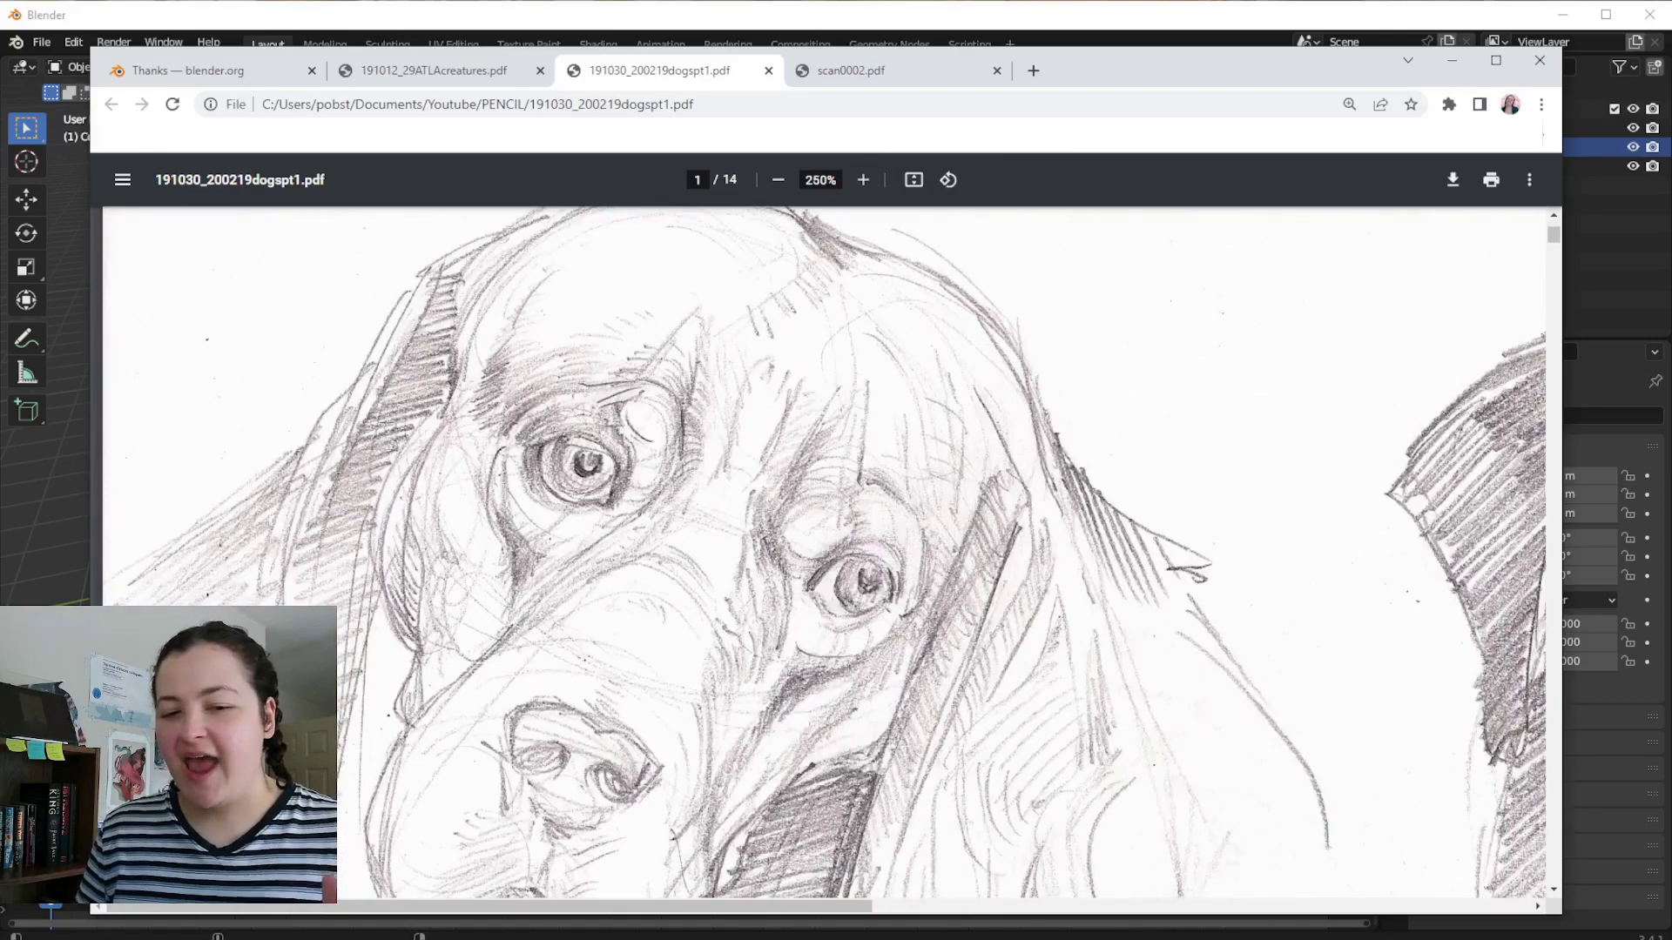
Examine the pencil hatching on the second dog's head on page 1, from the ears down to the tongue.
drag(355, 908, 673, 866)
scroll(673, 867, right, 5)
scroll(673, 866, up, 2)
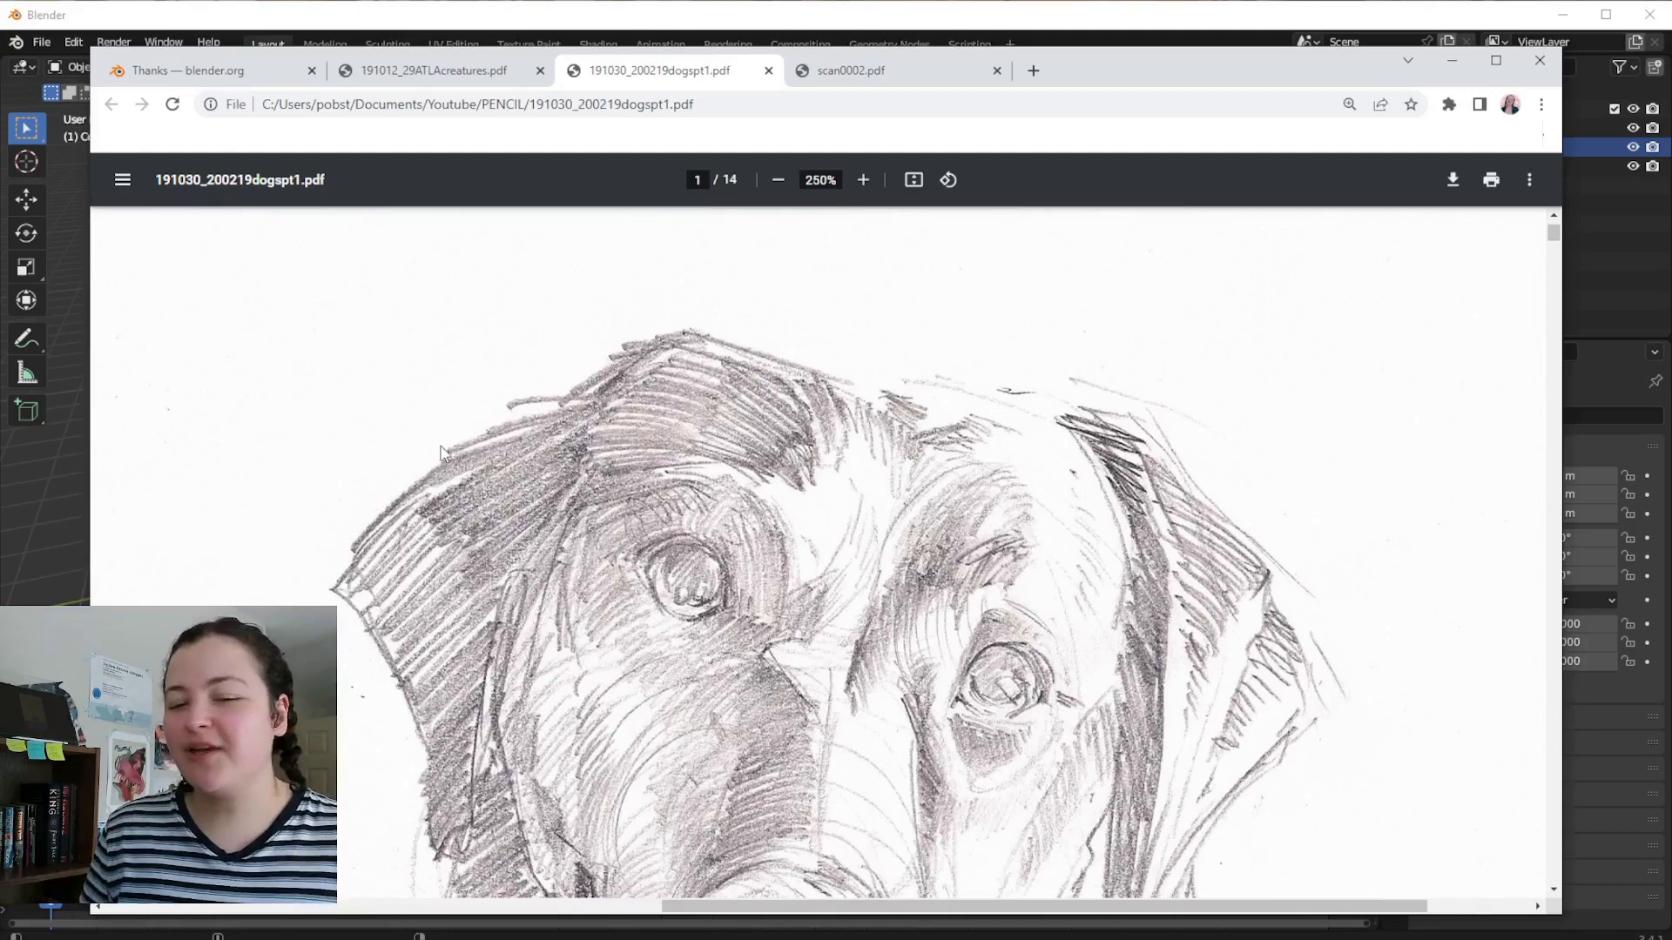
scroll(463, 459, down, 1)
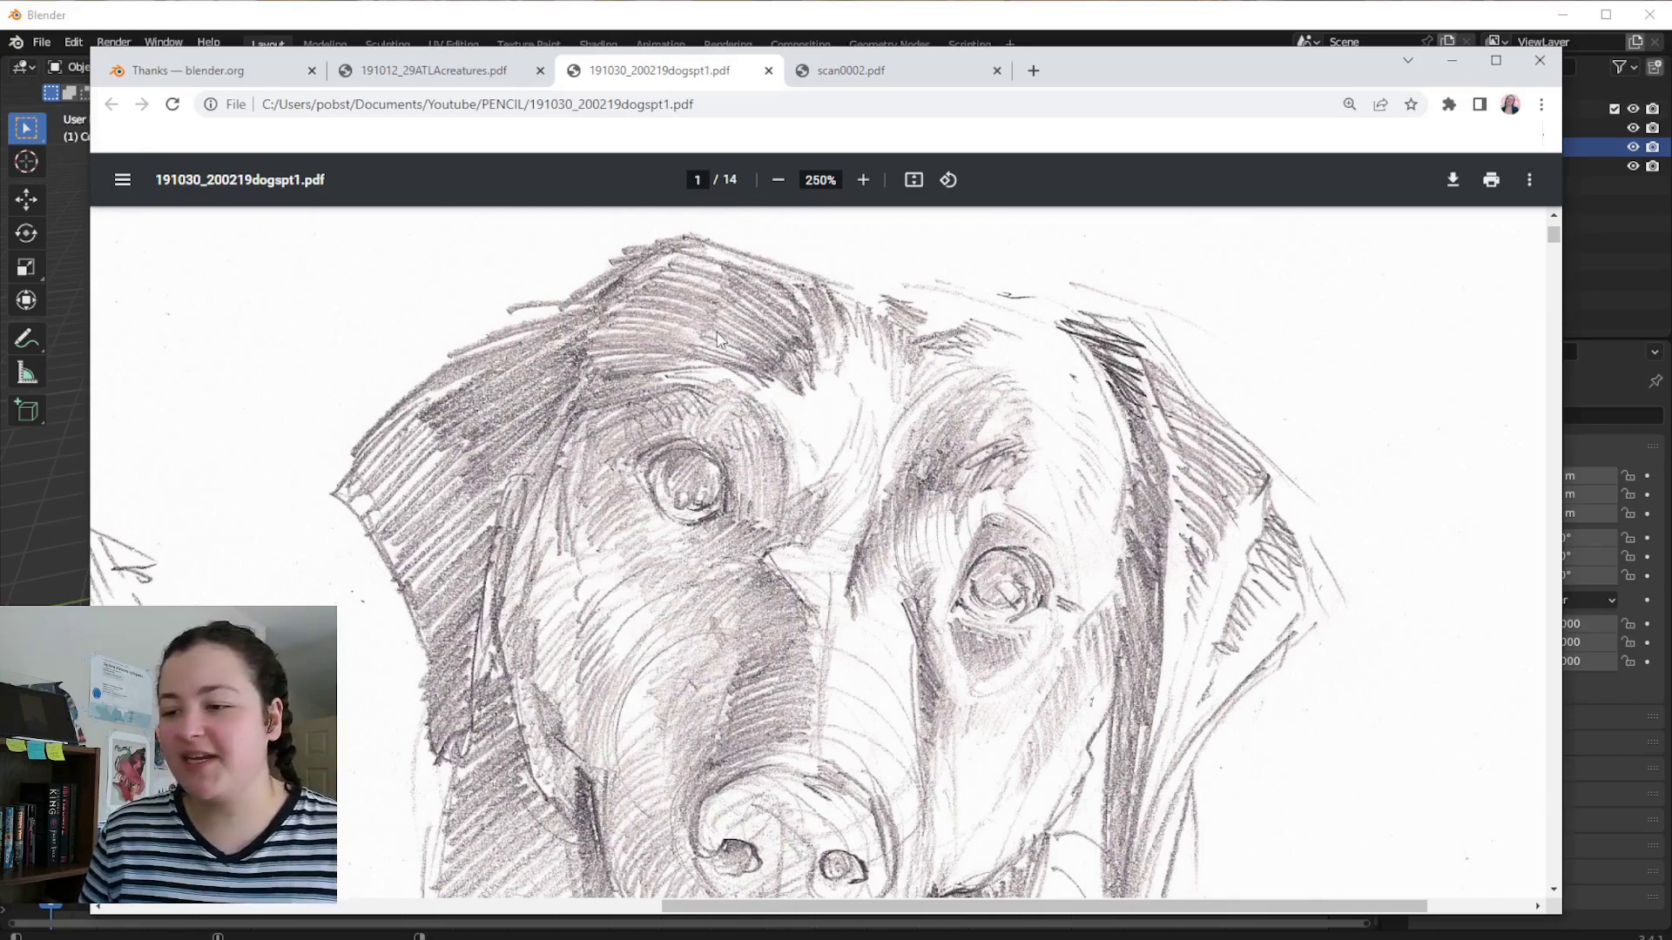
scroll(719, 344, down, 2)
scroll(852, 706, down, 2)
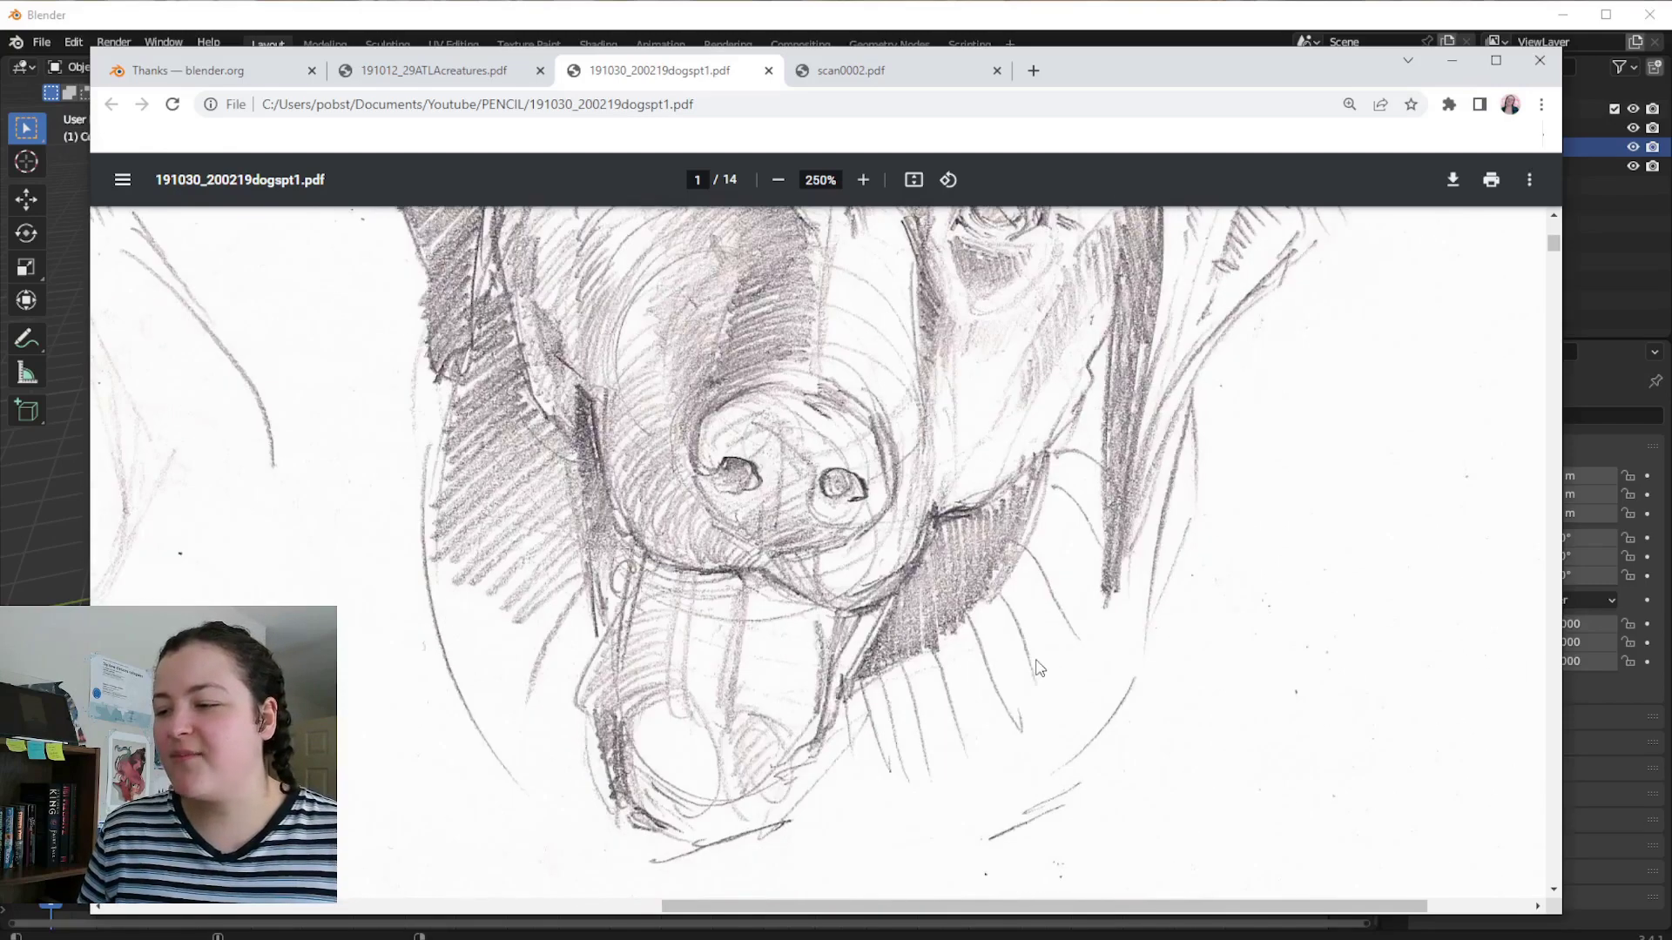
scroll(1038, 612, up, 5)
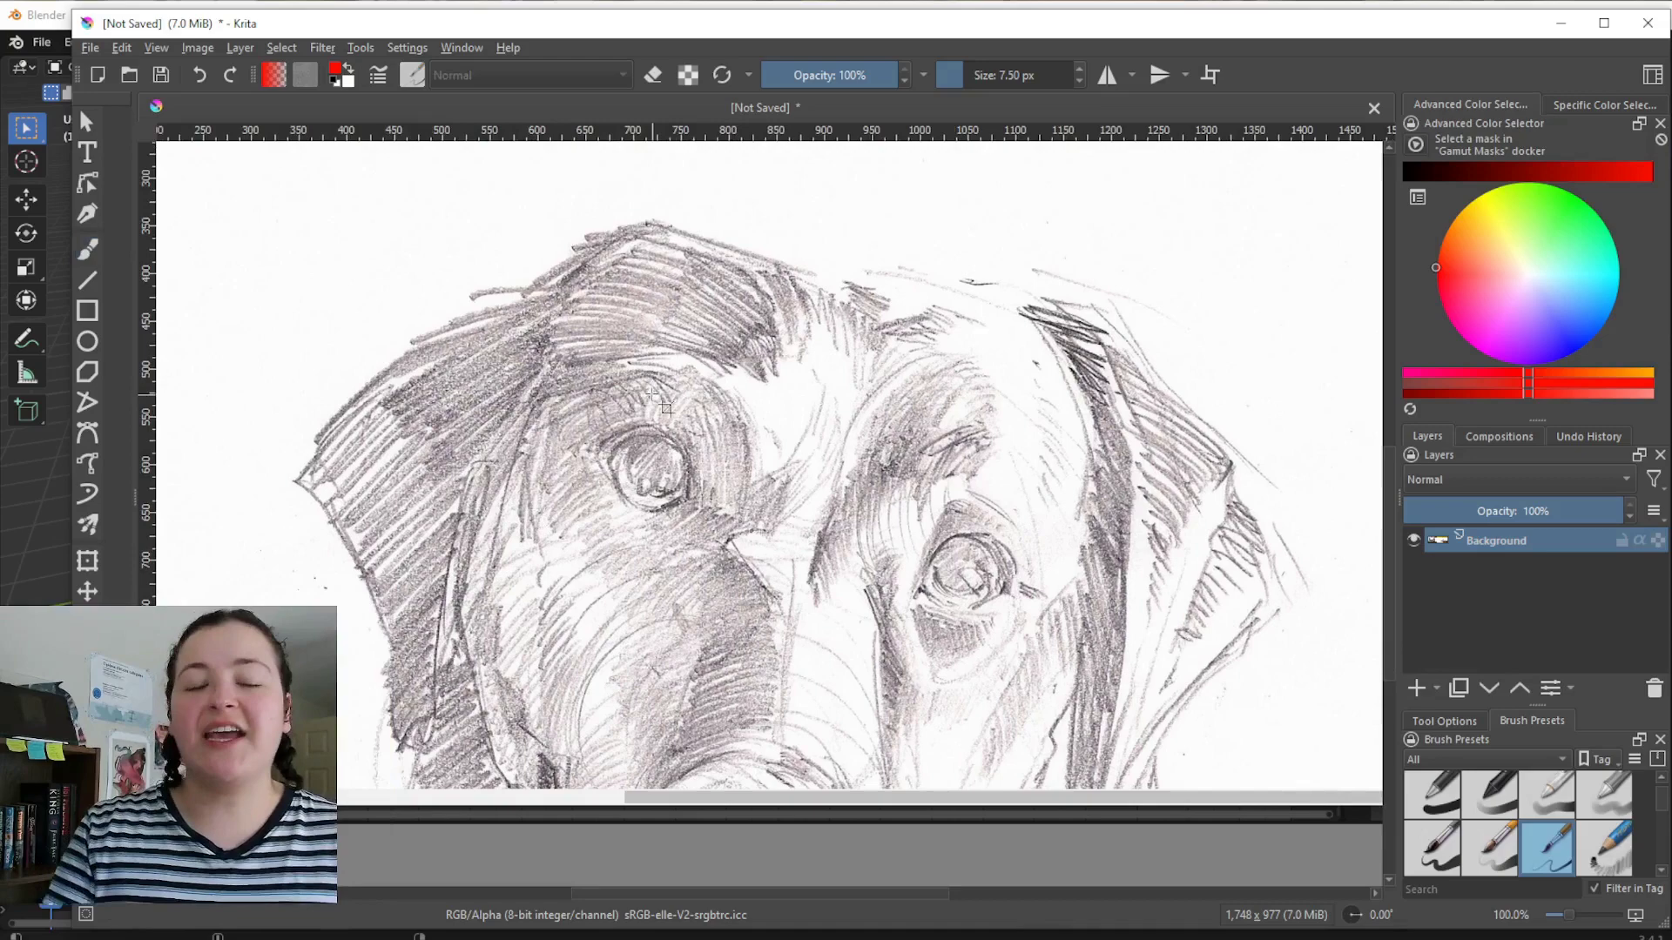
In Krita, crop the captured dog drawing to an area of about 781 × 685 px around the shaded ear and face.
key(c)
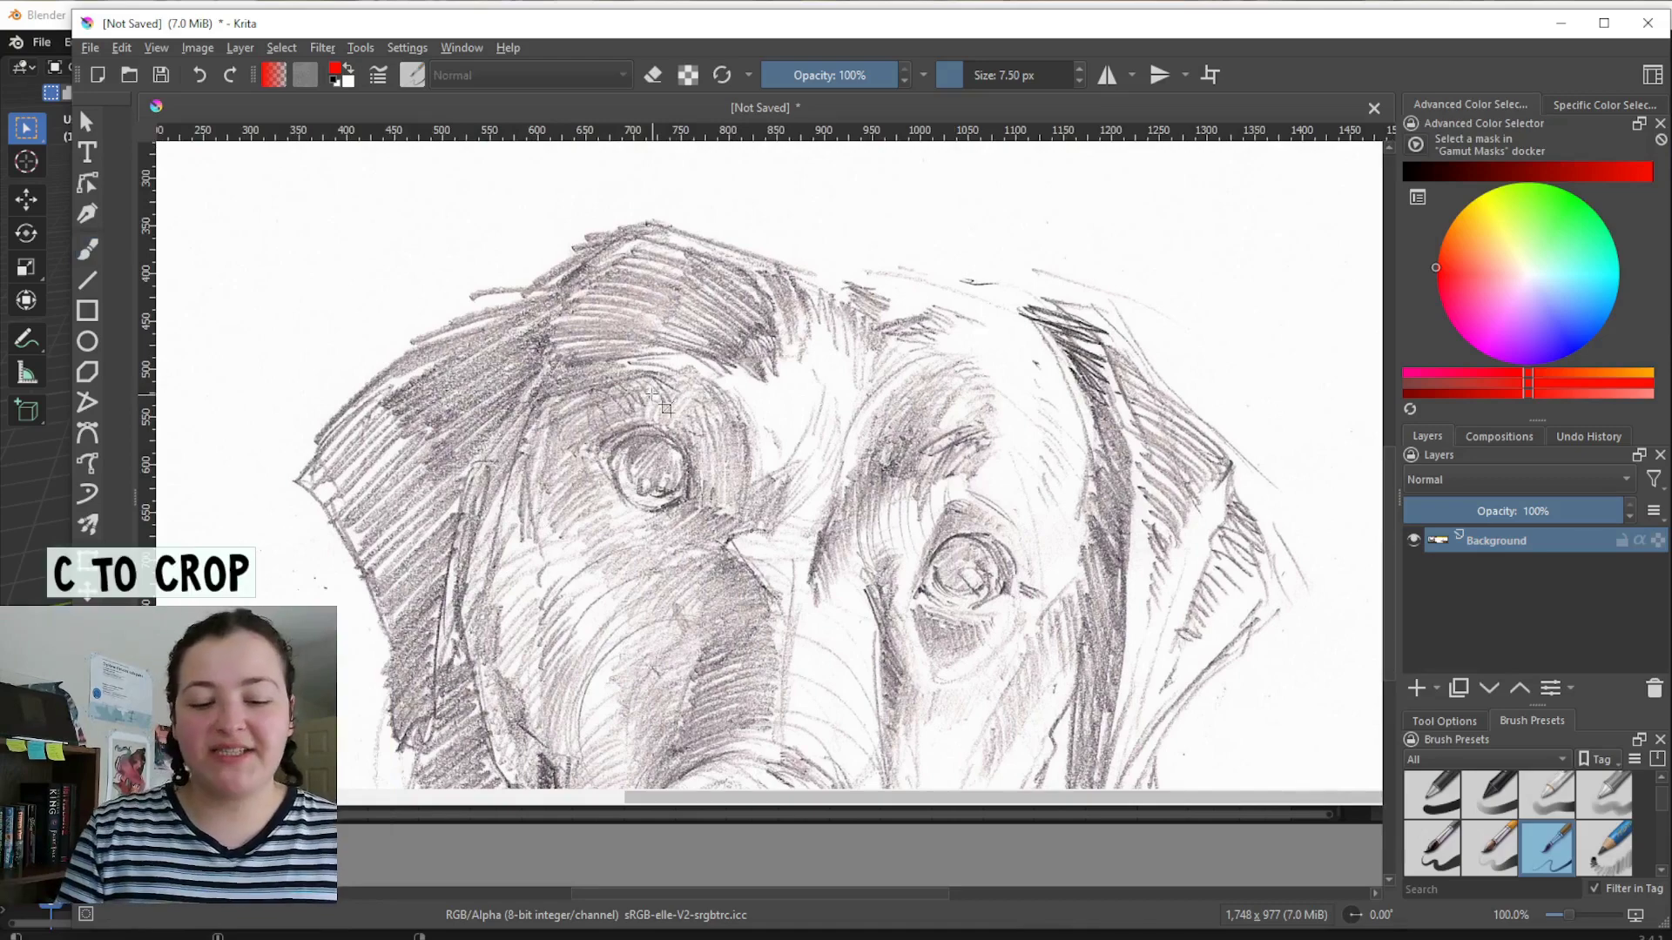
drag(248, 169, 1026, 890)
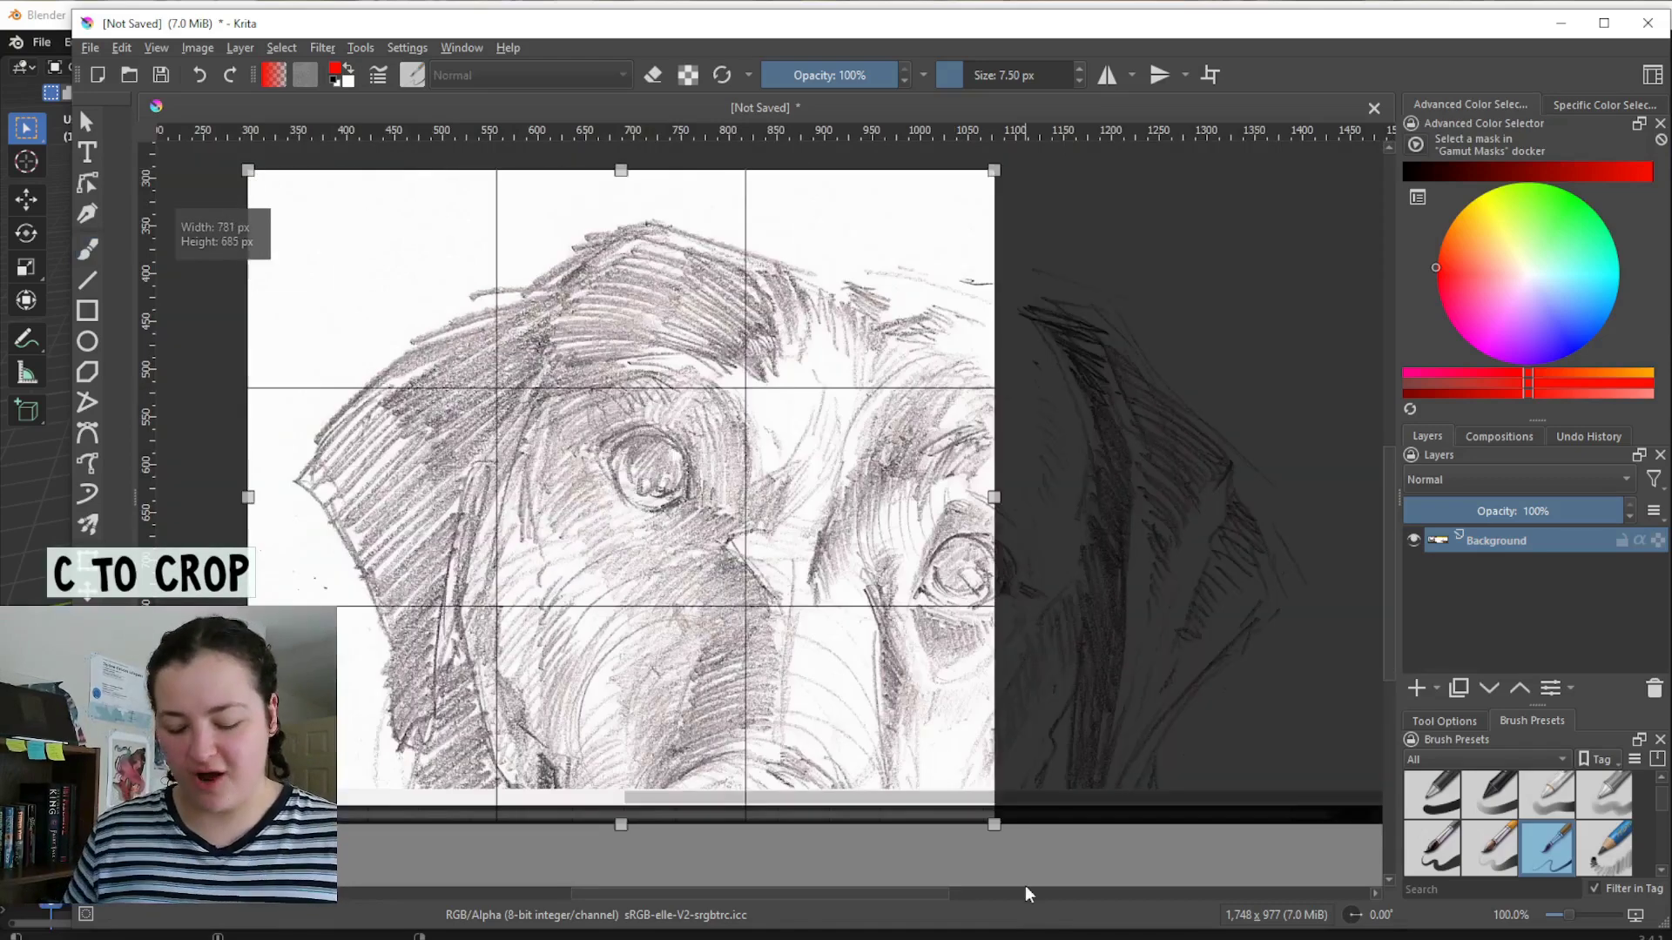
key(Return)
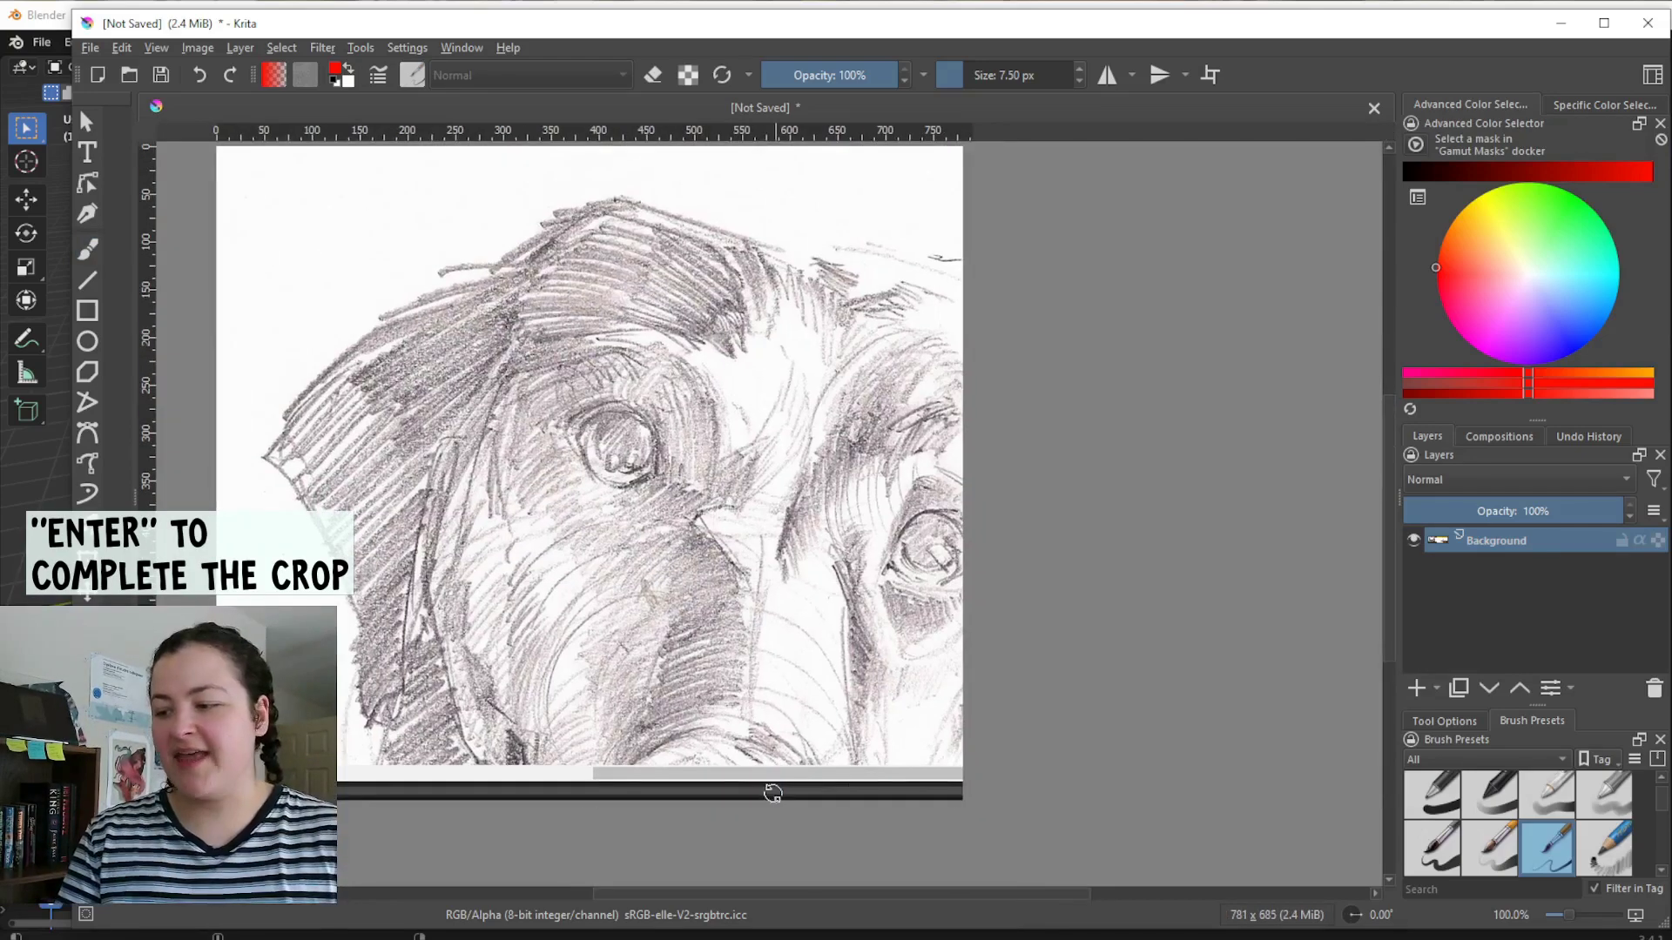
Rotate the drawing counter-clockwise until the ear's hatching runs vertically, and shift it sideways toward the canvas edge beside the ear.
key(ctrl+t)
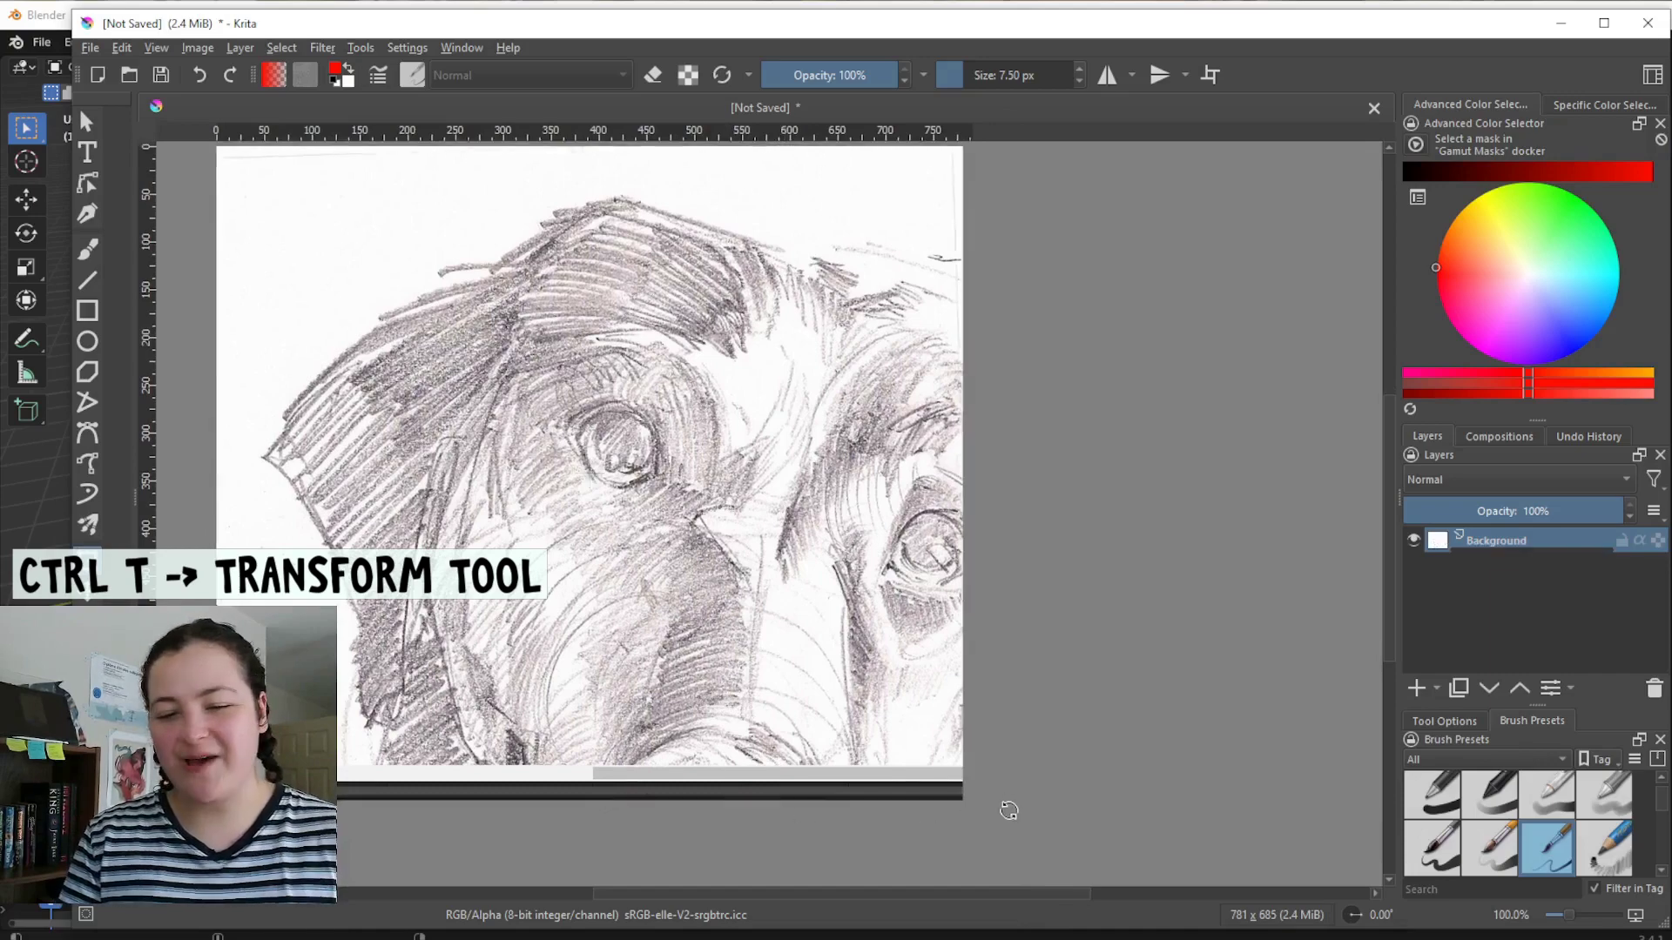
drag(1007, 806, 938, 305)
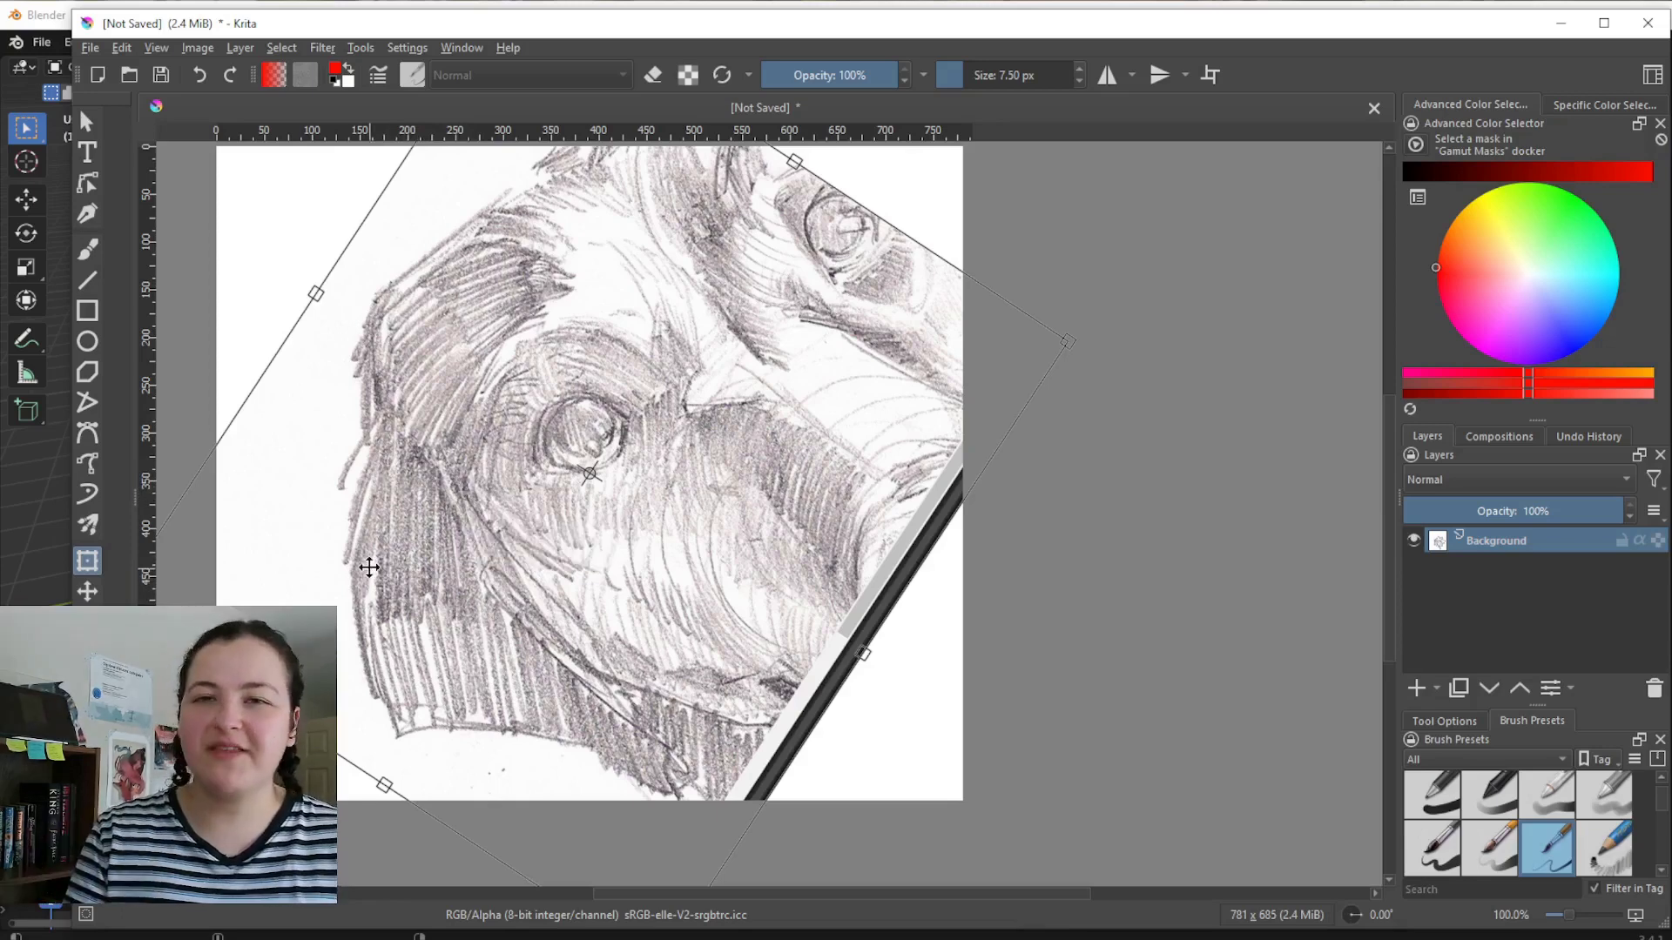
key(Return)
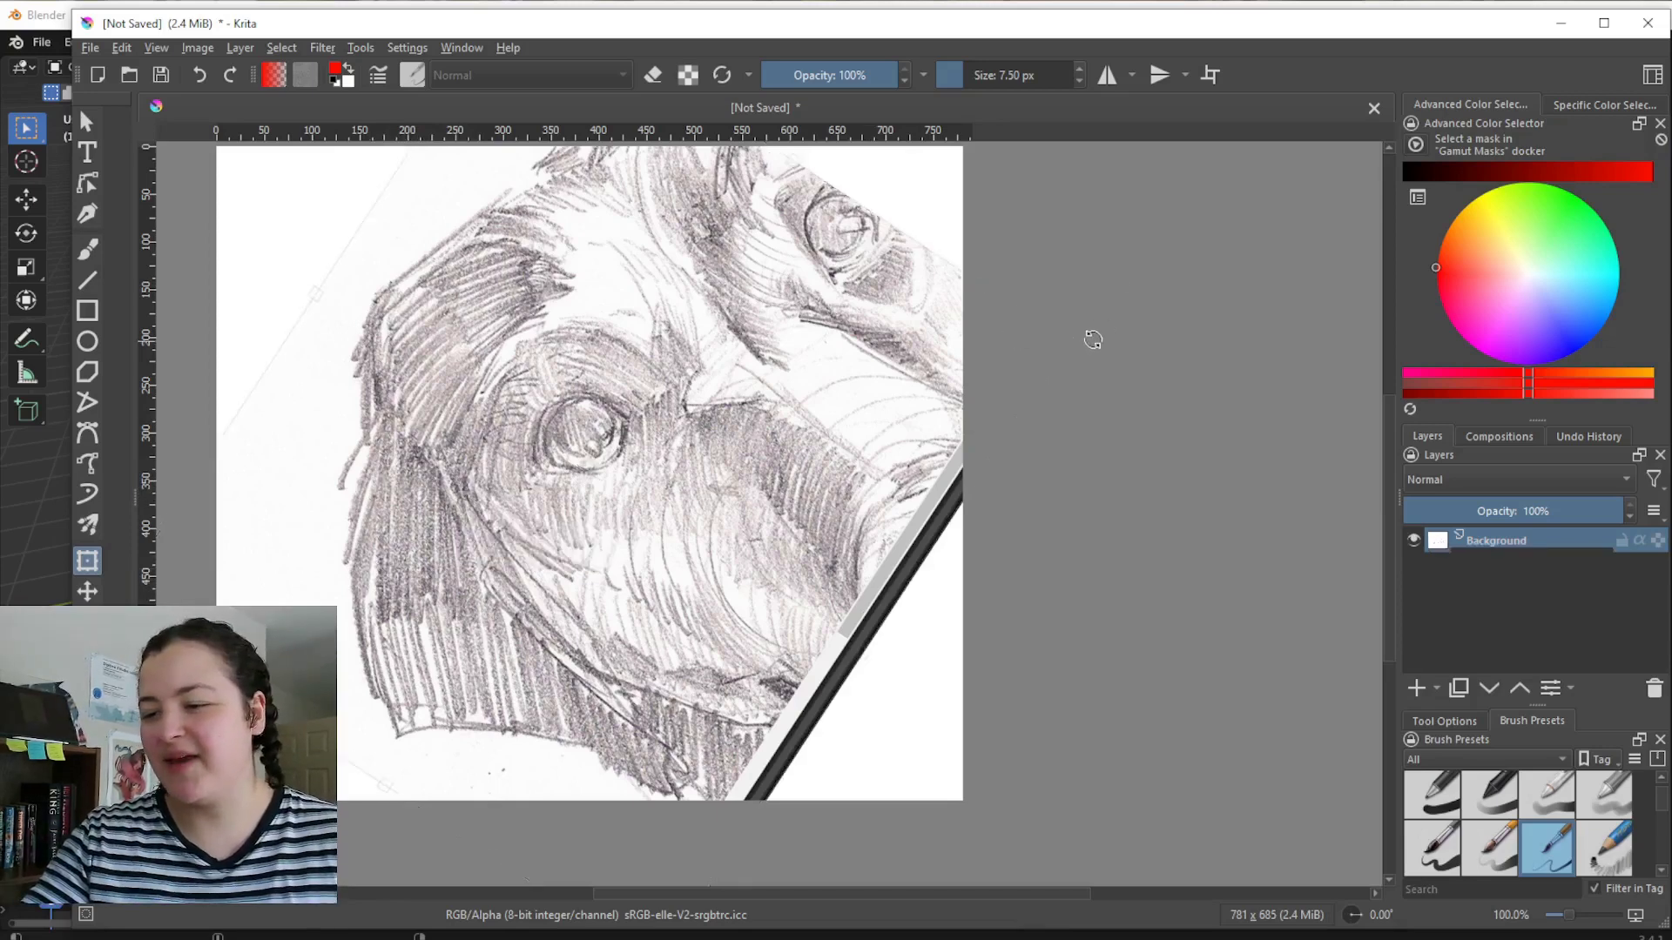
drag(688, 557, 634, 553)
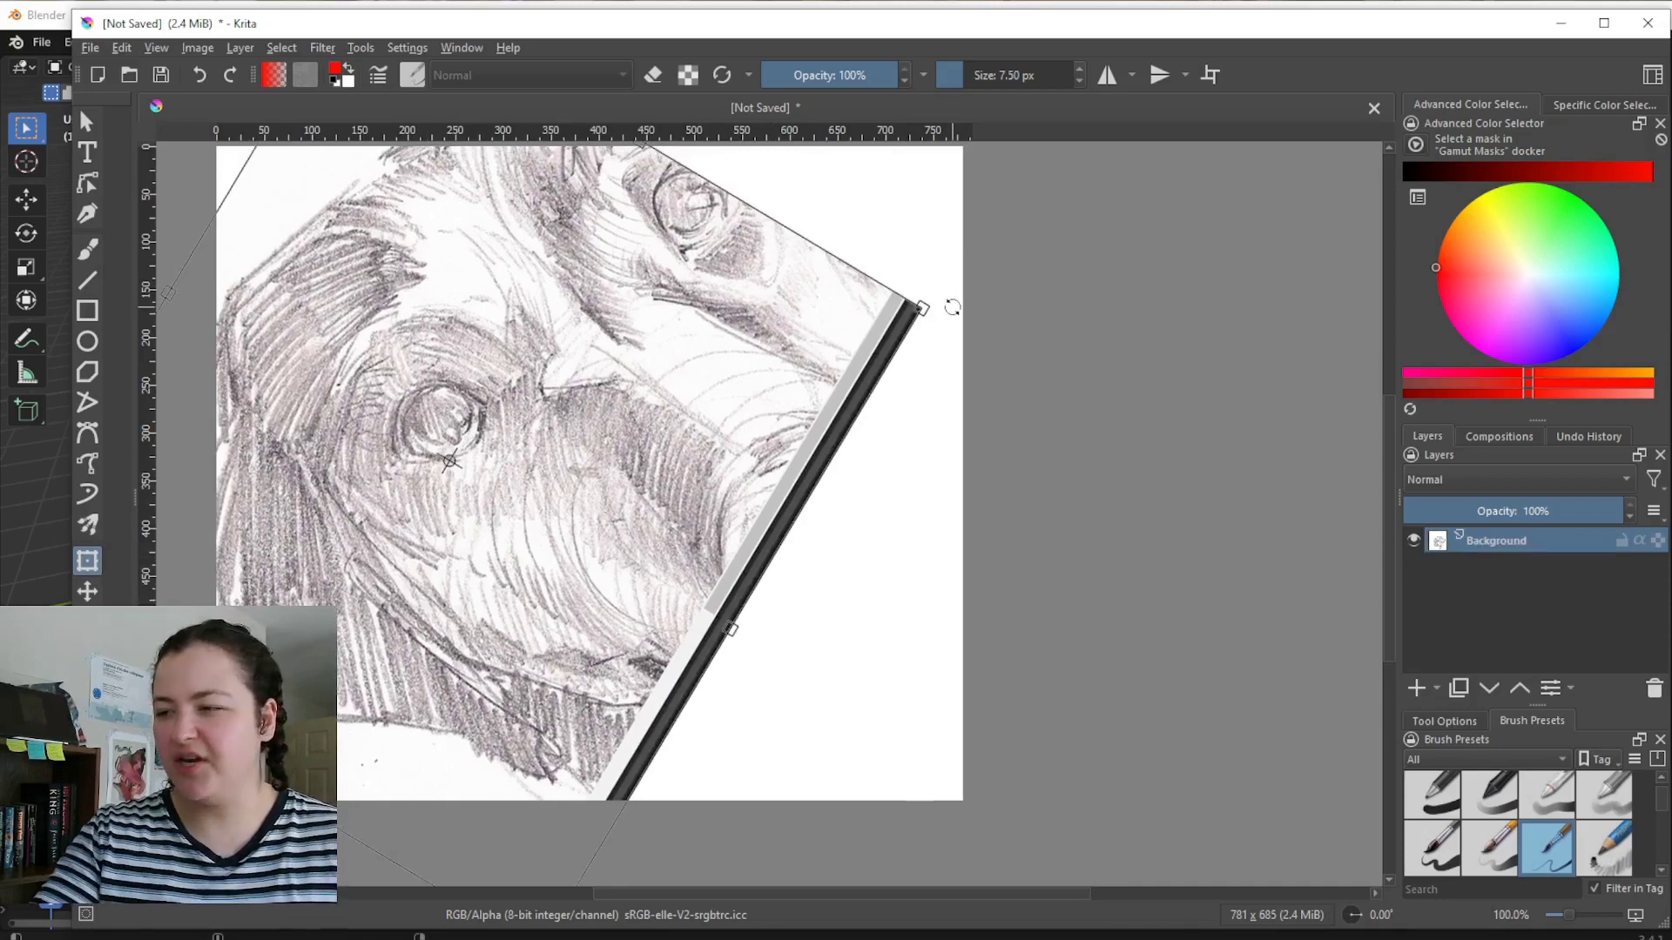
drag(951, 307, 954, 312)
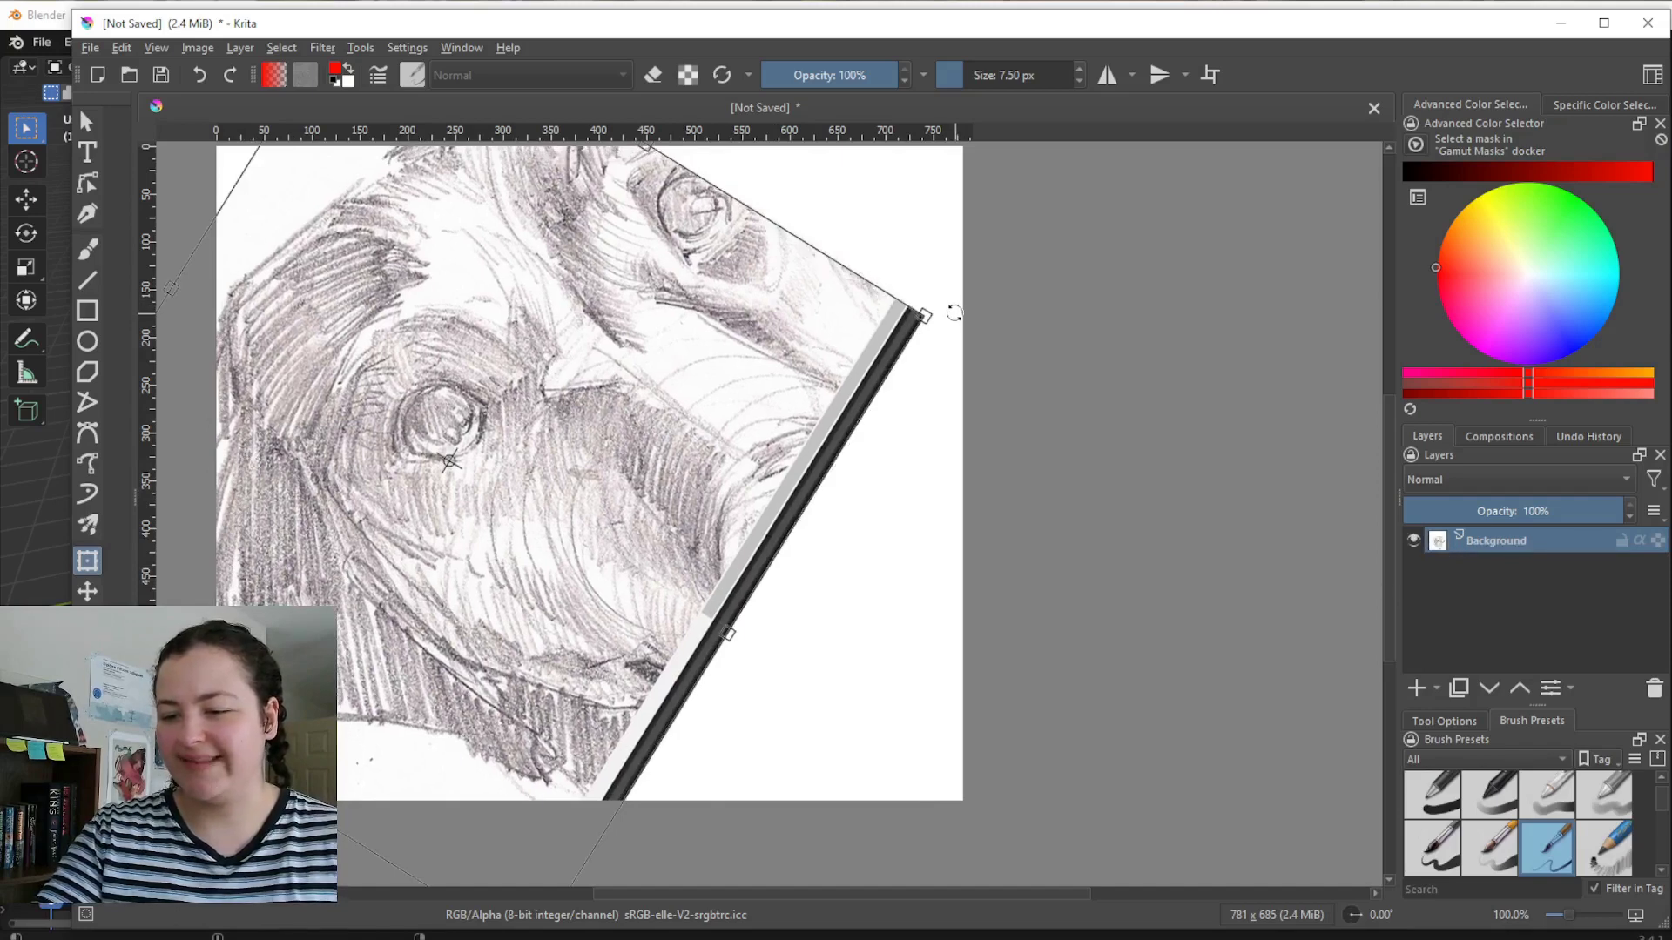
key(Return)
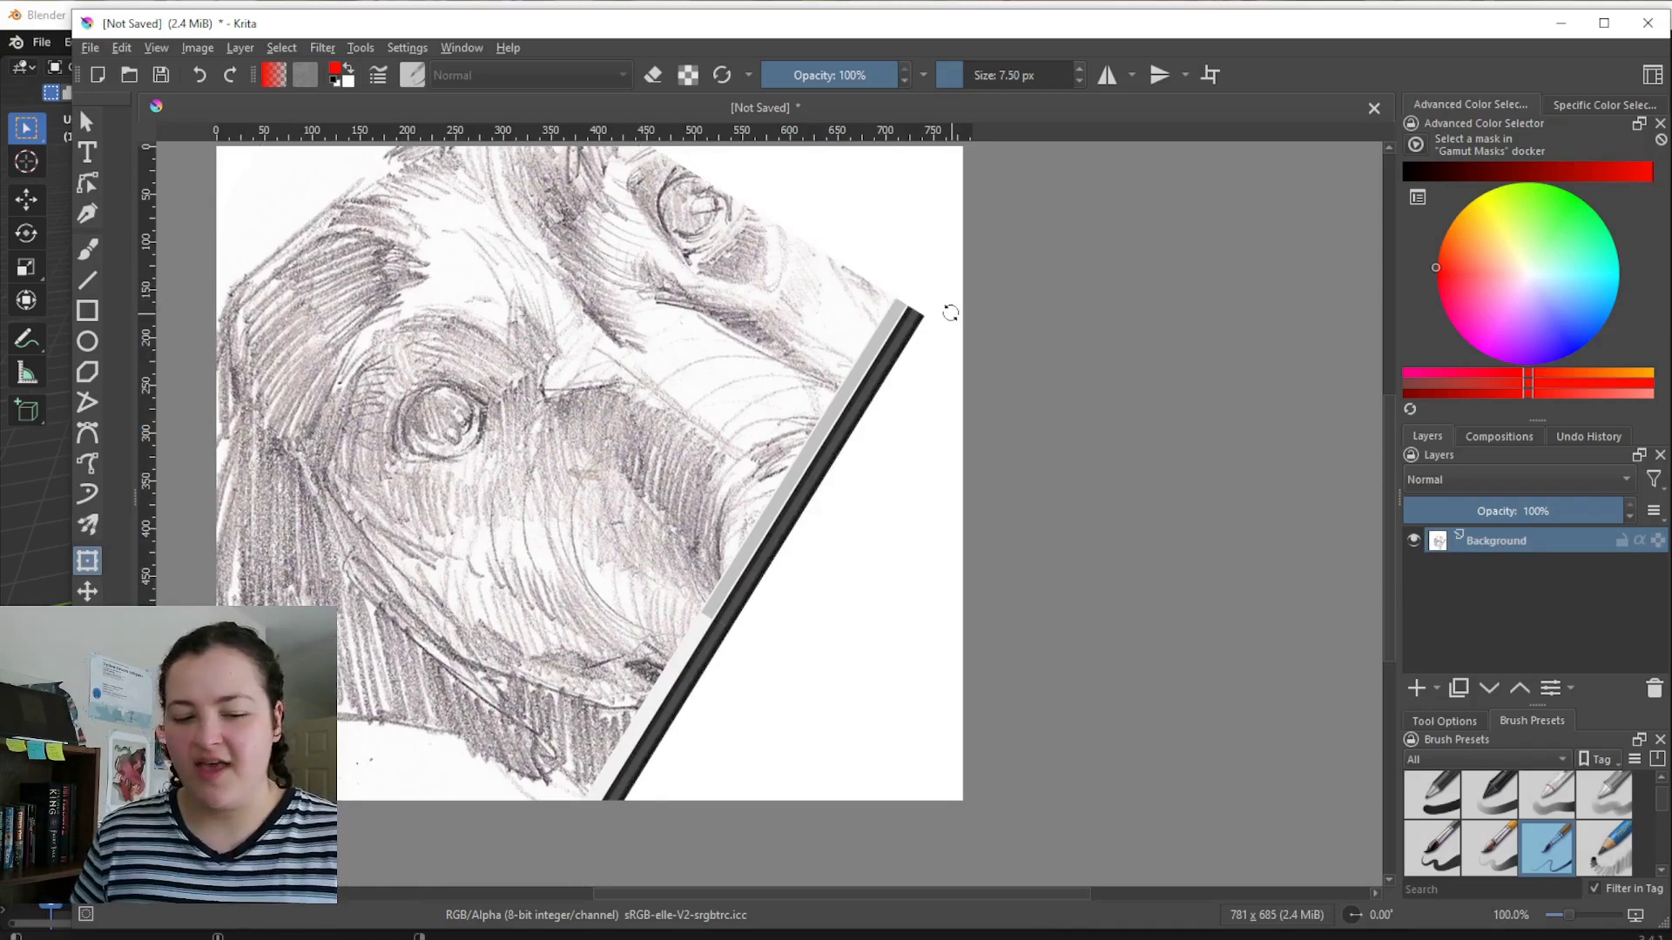
Select a square of about 76 × 76 px in the ear's vertical hatching, crop the image to it, and activate the brush tool.
key(ctrl+r)
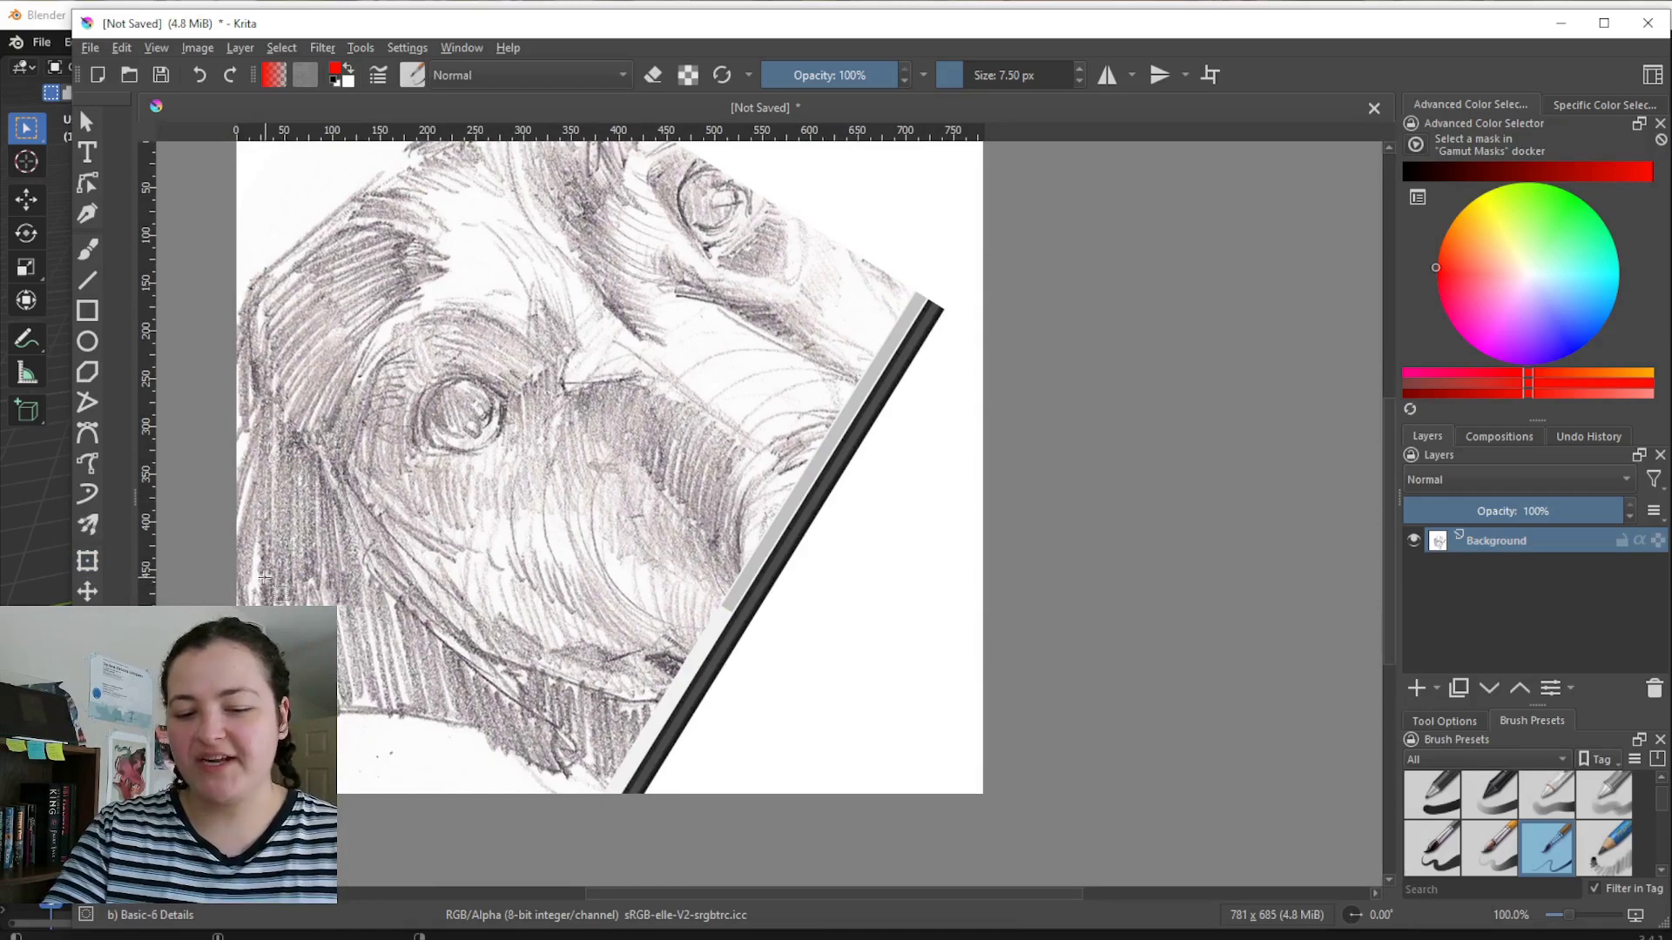
shift+drag(264, 572, 348, 499)
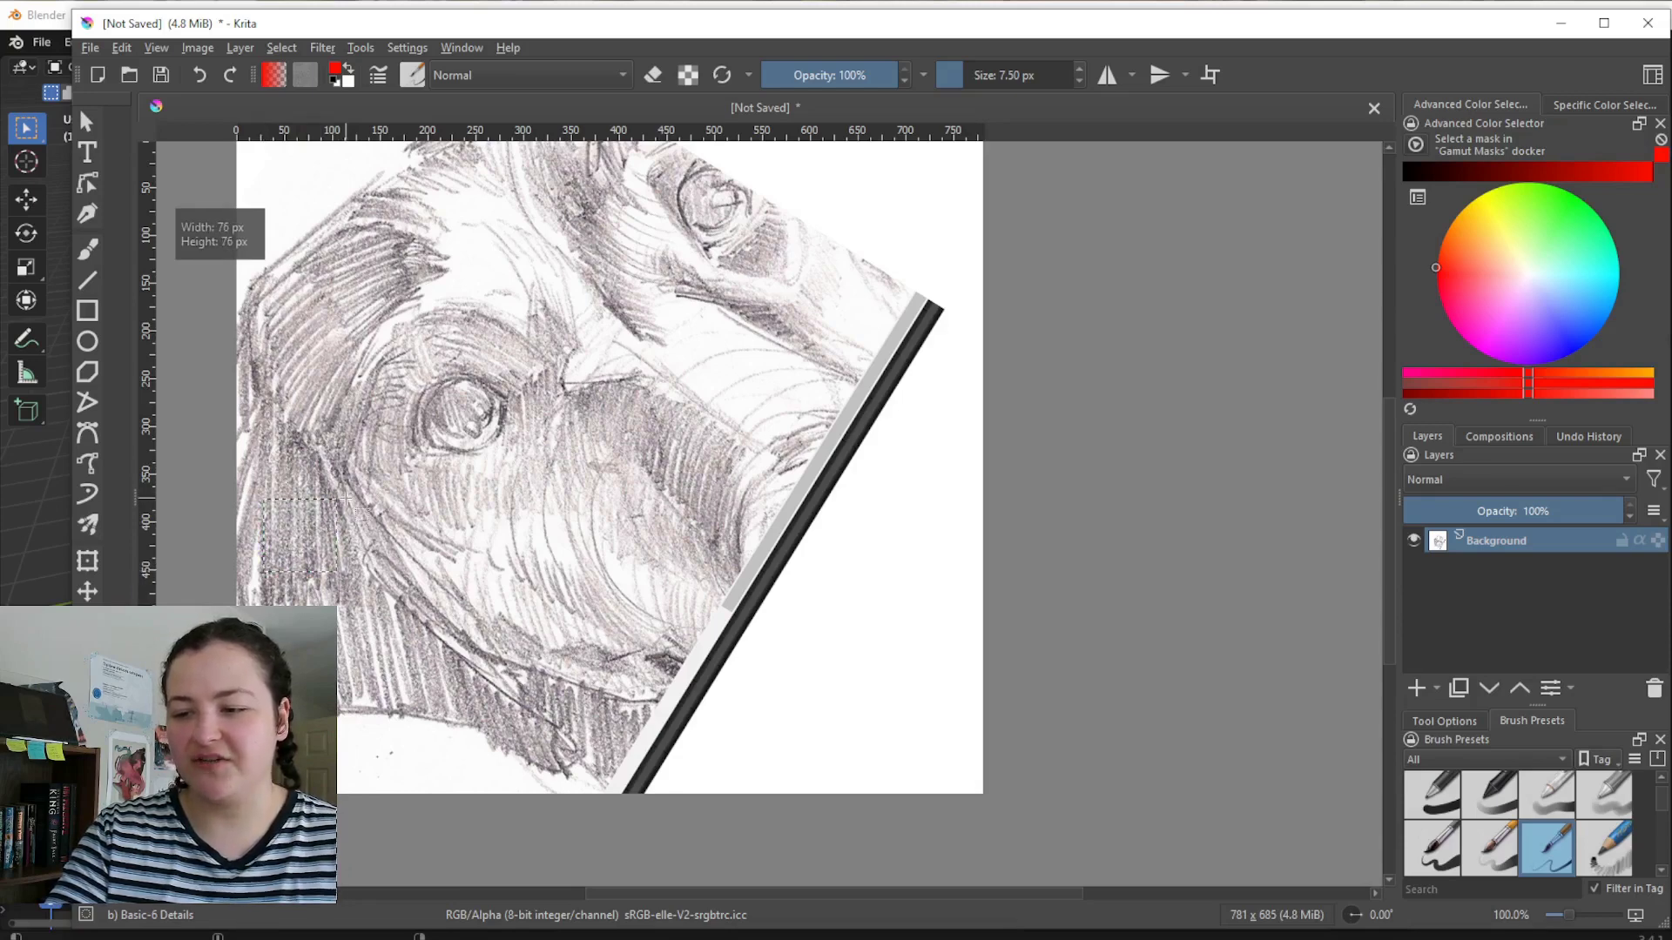
key(c)
key(Return)
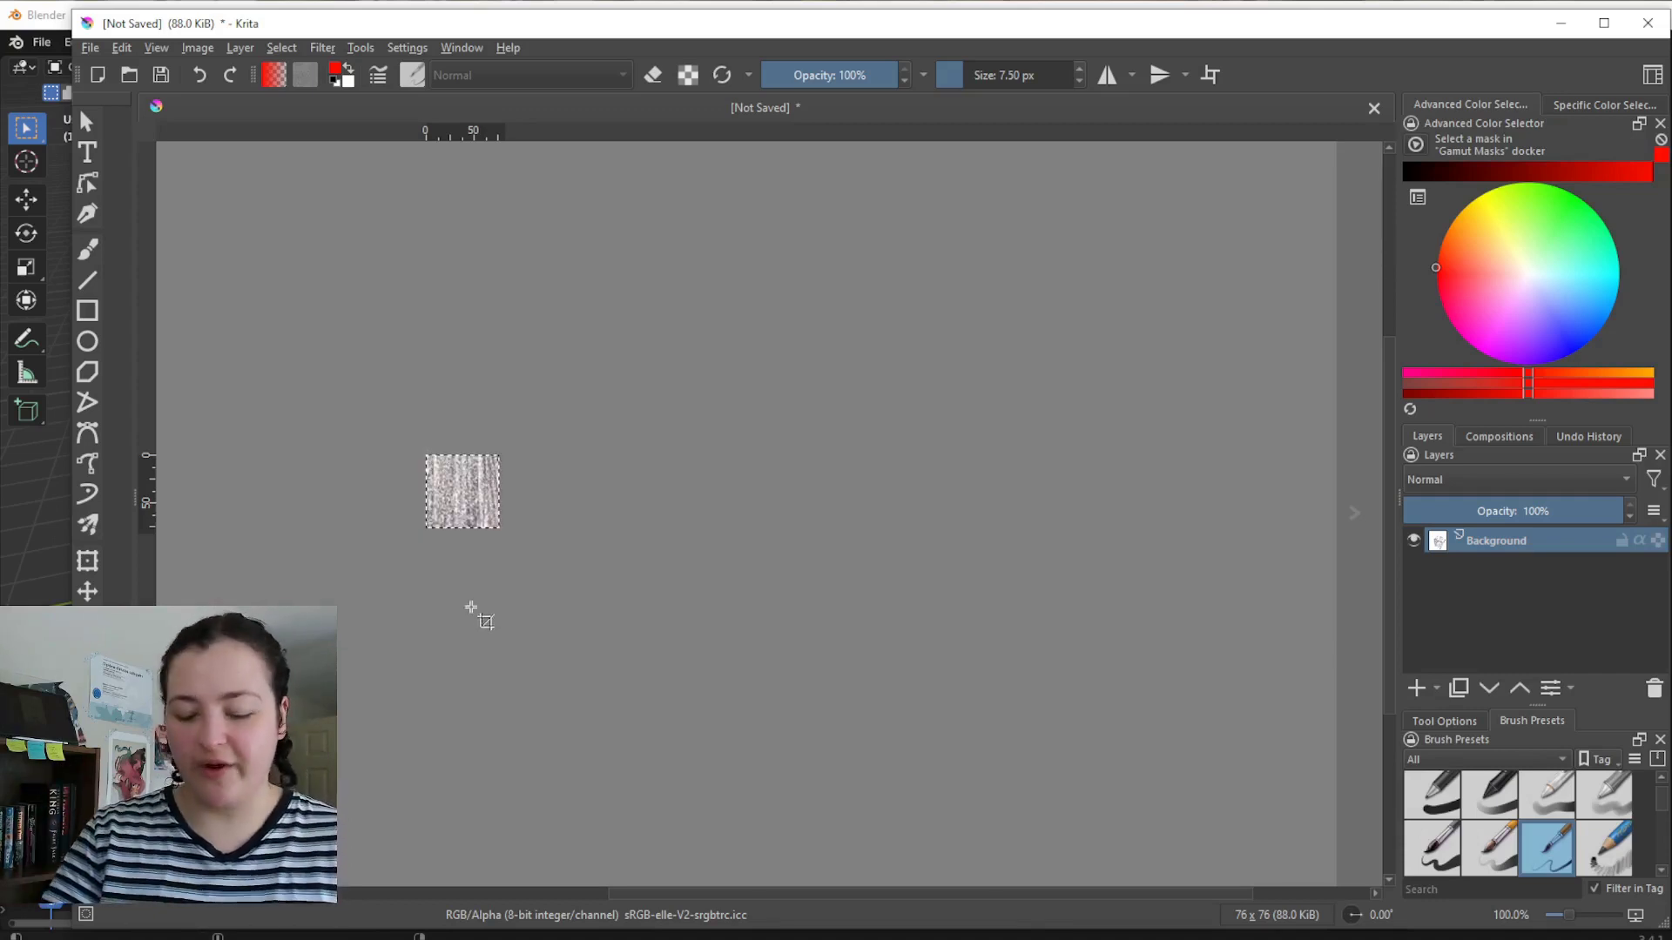
middle_drag(474, 609, 476, 619)
key(b)
drag(489, 469, 499, 485)
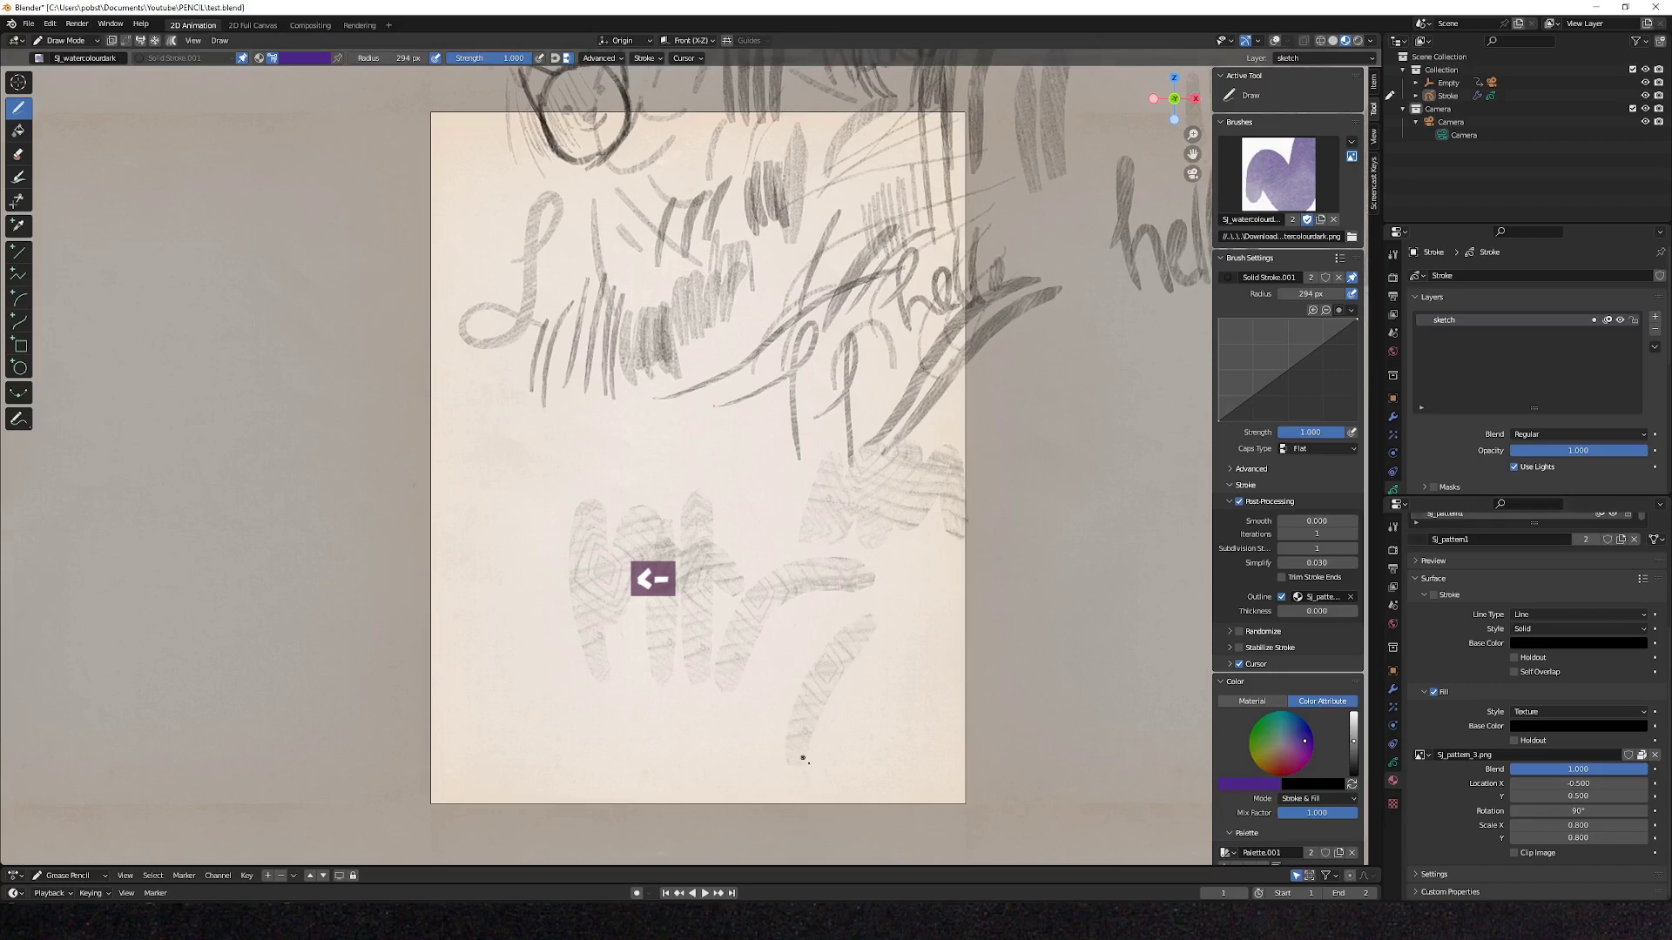
Switch to Blender and draw a patterned grease pencil stroke in the lower part of the page.
mouse_move(803, 758)
mouse_down()
mouse_move(914, 666)
mouse_move(955, 674)
mouse_up()
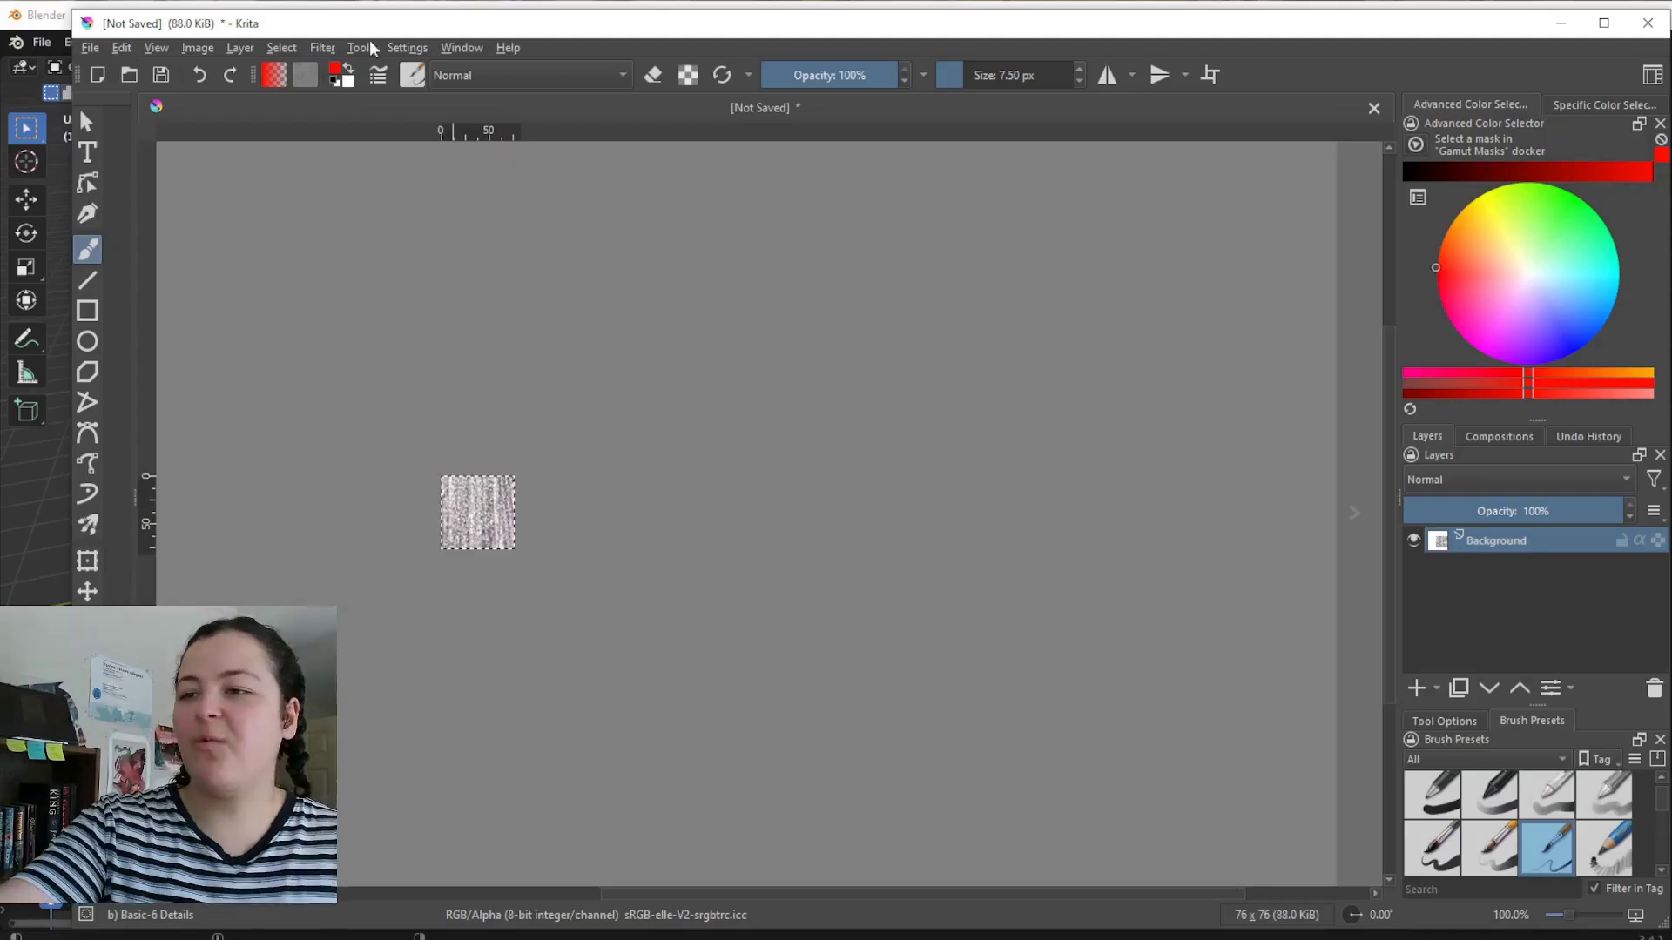
Desaturate the cropped hatching texture.
click(322, 47)
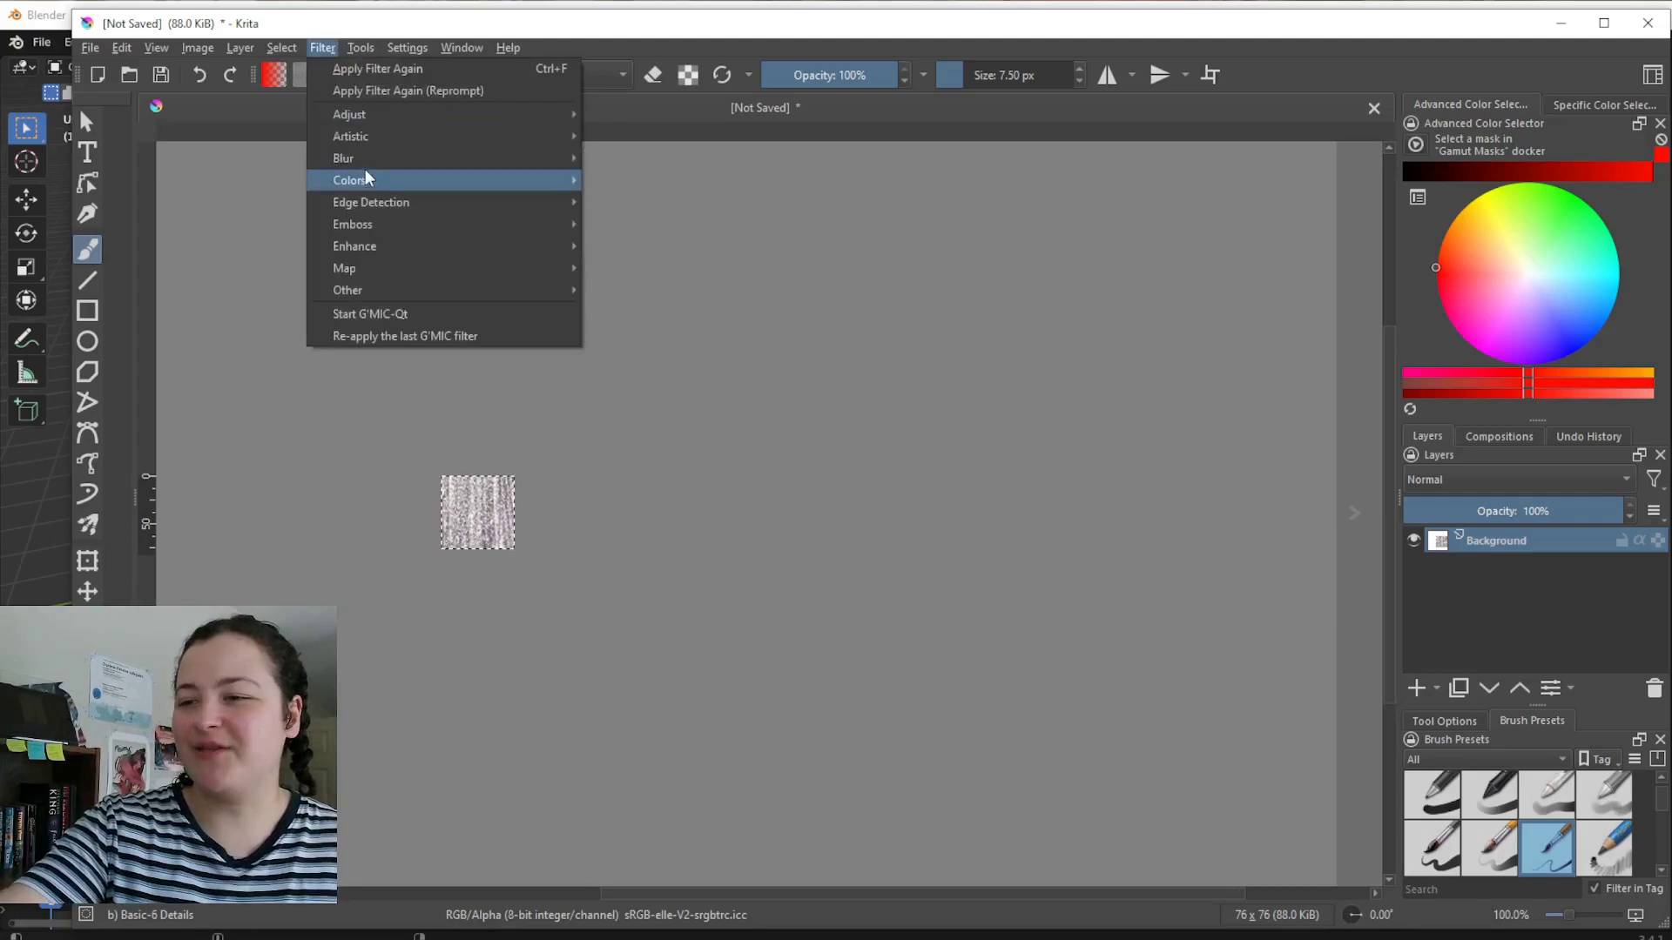
mouse_move(401, 116)
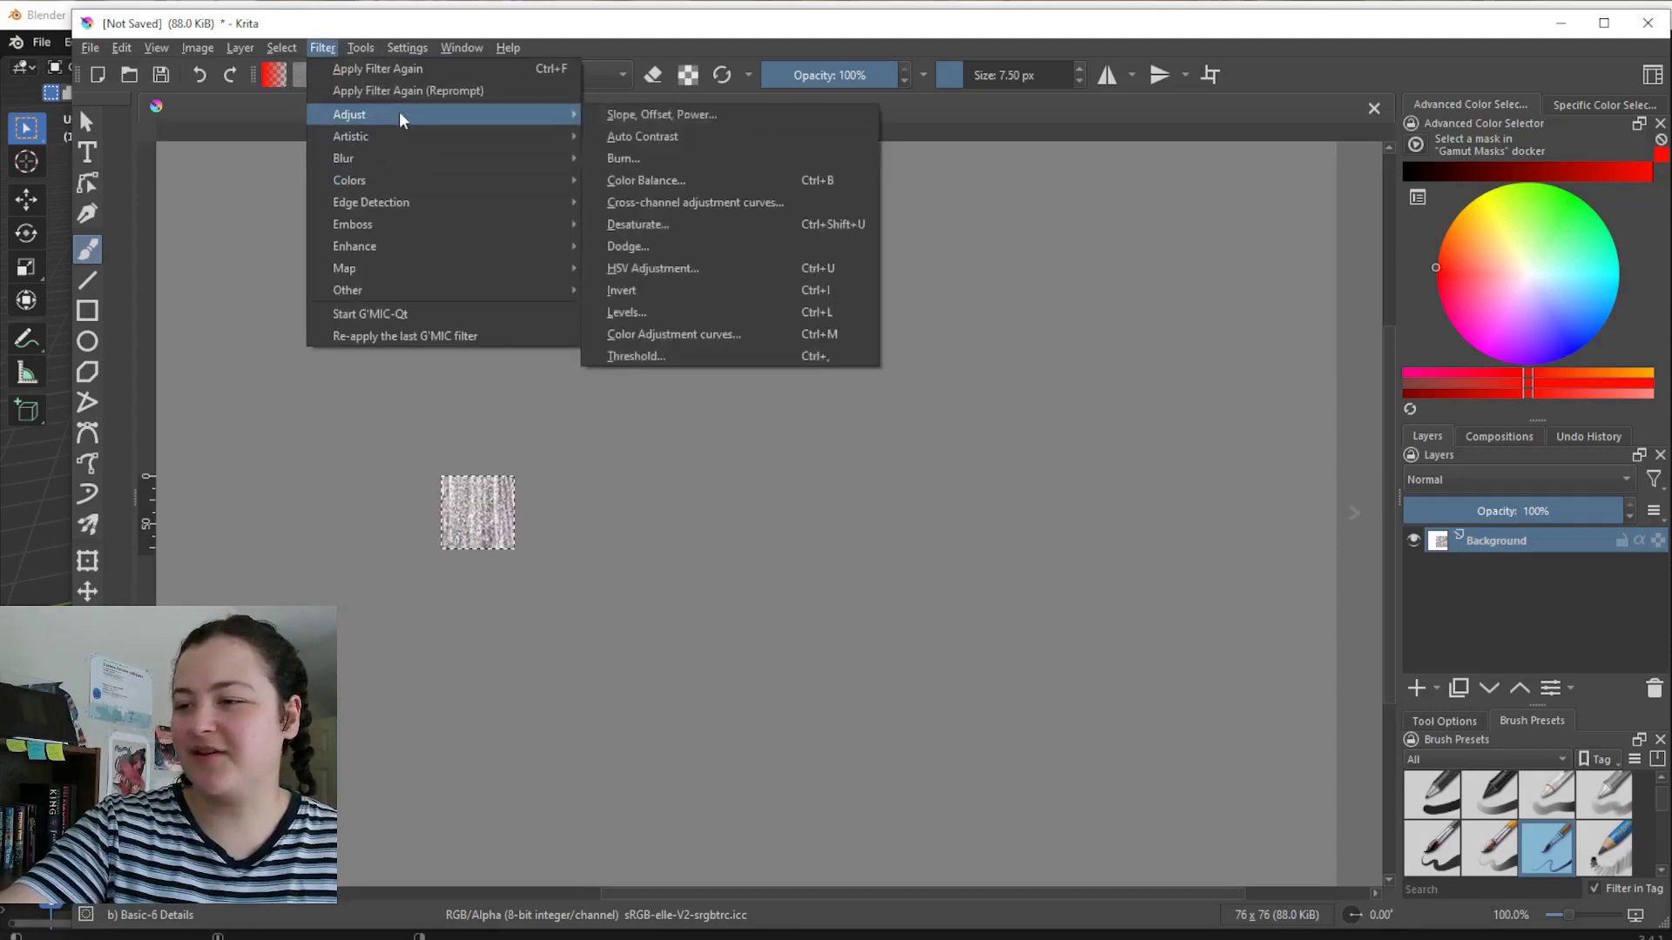
click(661, 225)
click(1173, 776)
Turn the texture's white into transparency with the Color to Alpha filter at a threshold of 100.
click(324, 51)
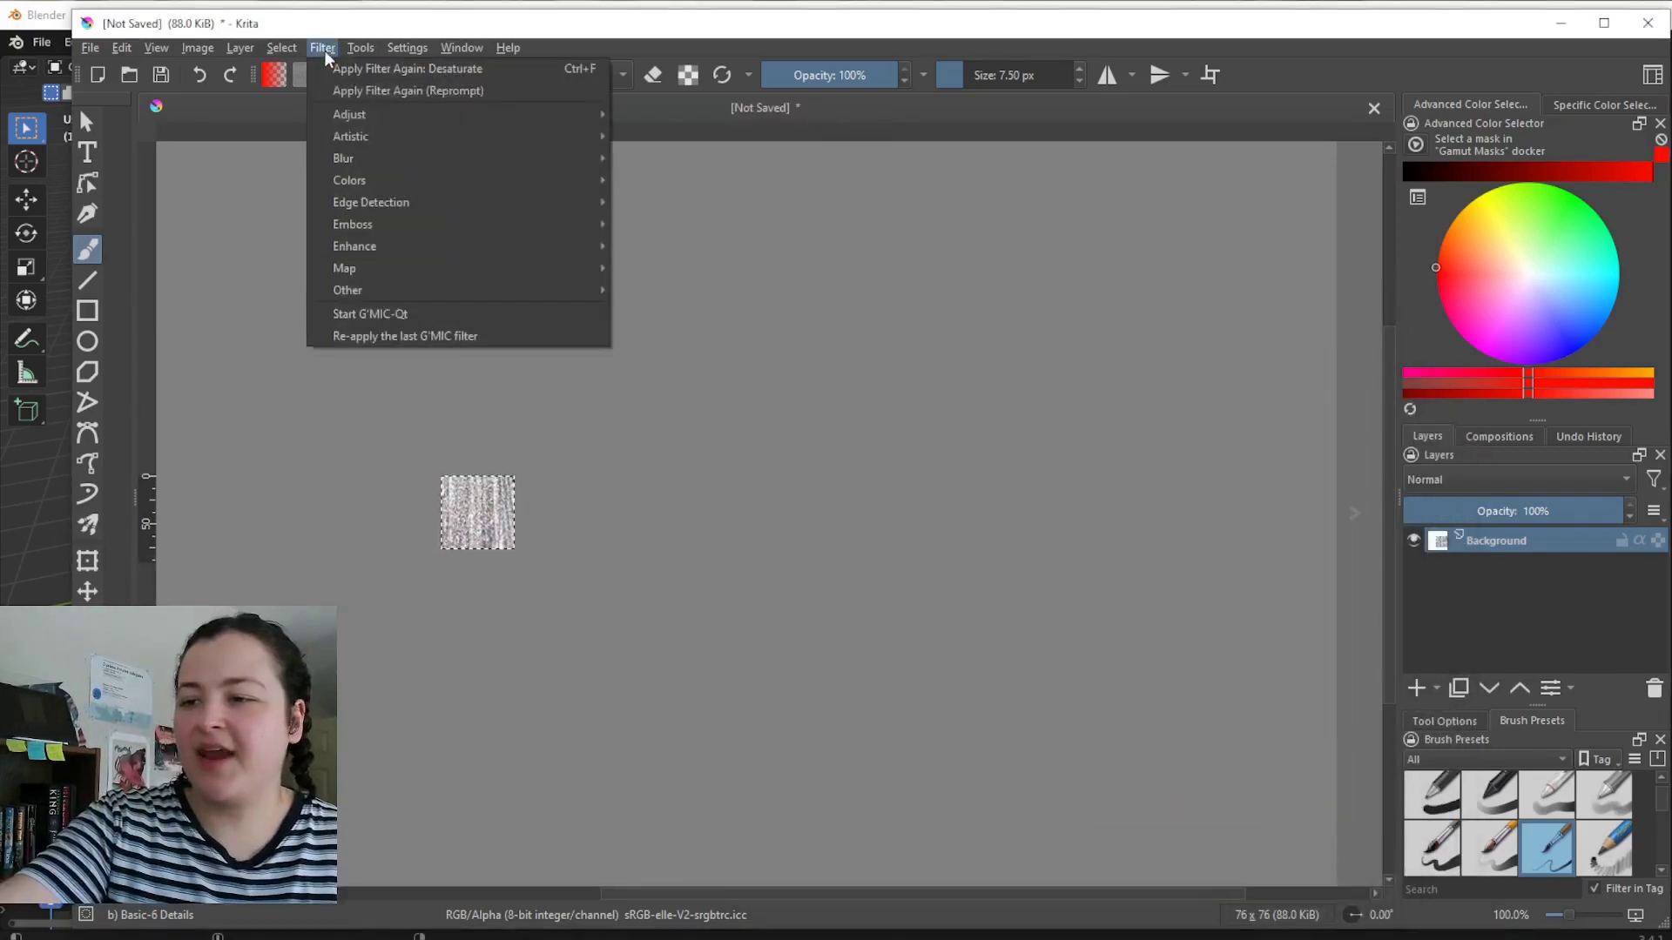
mouse_move(558, 183)
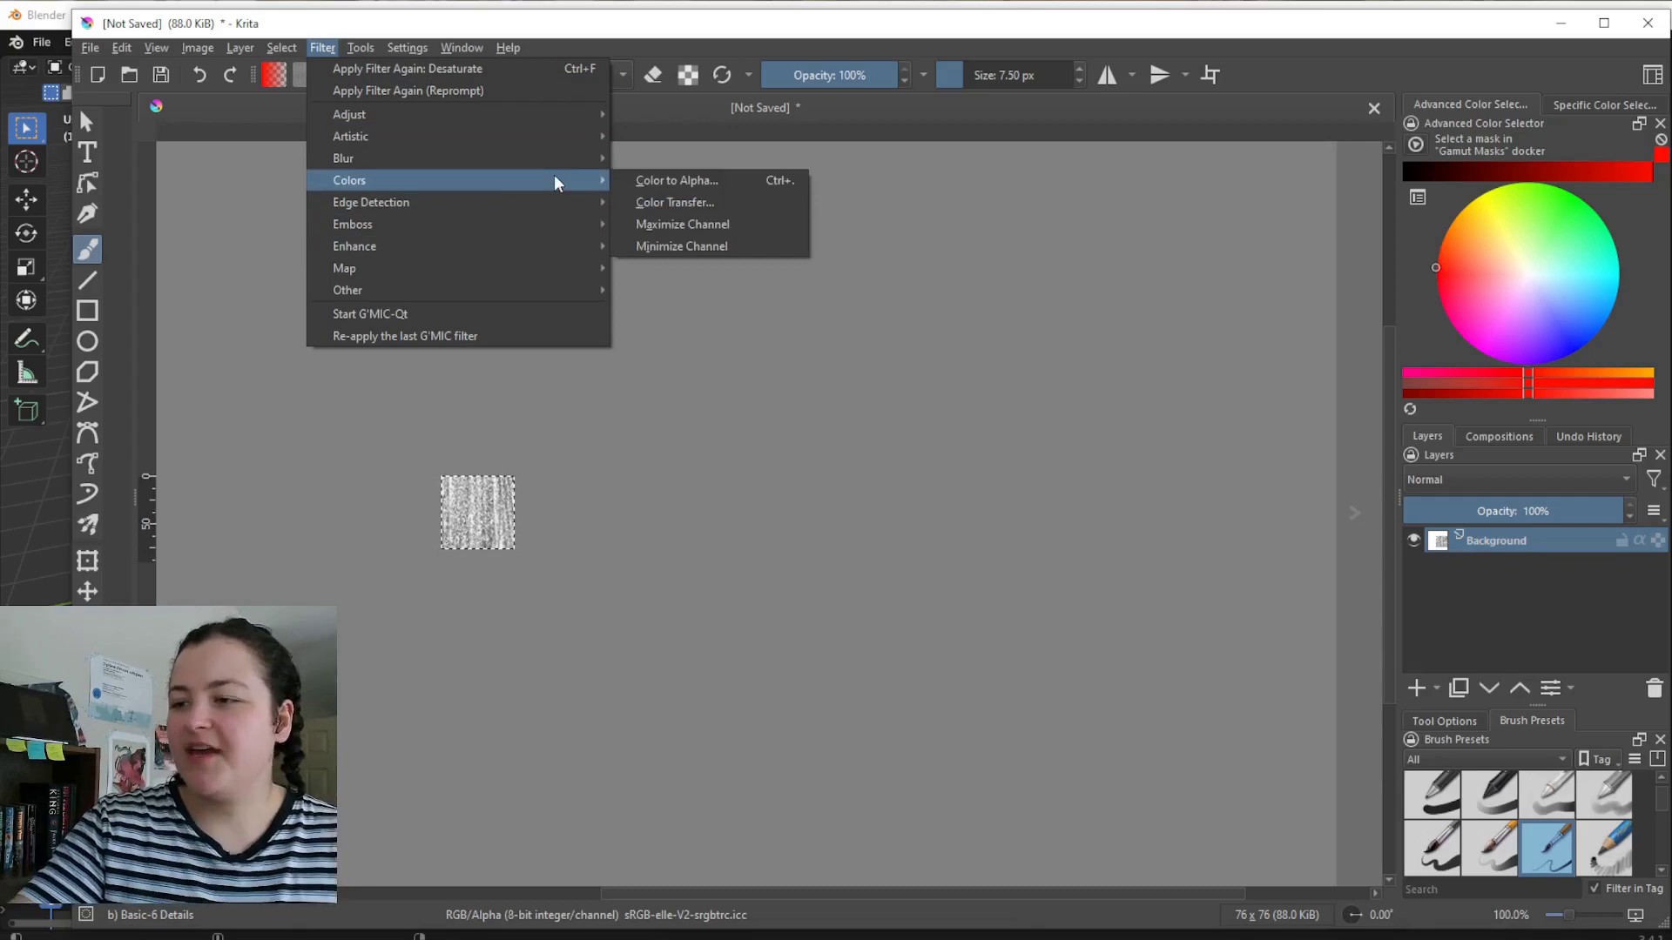
click(749, 180)
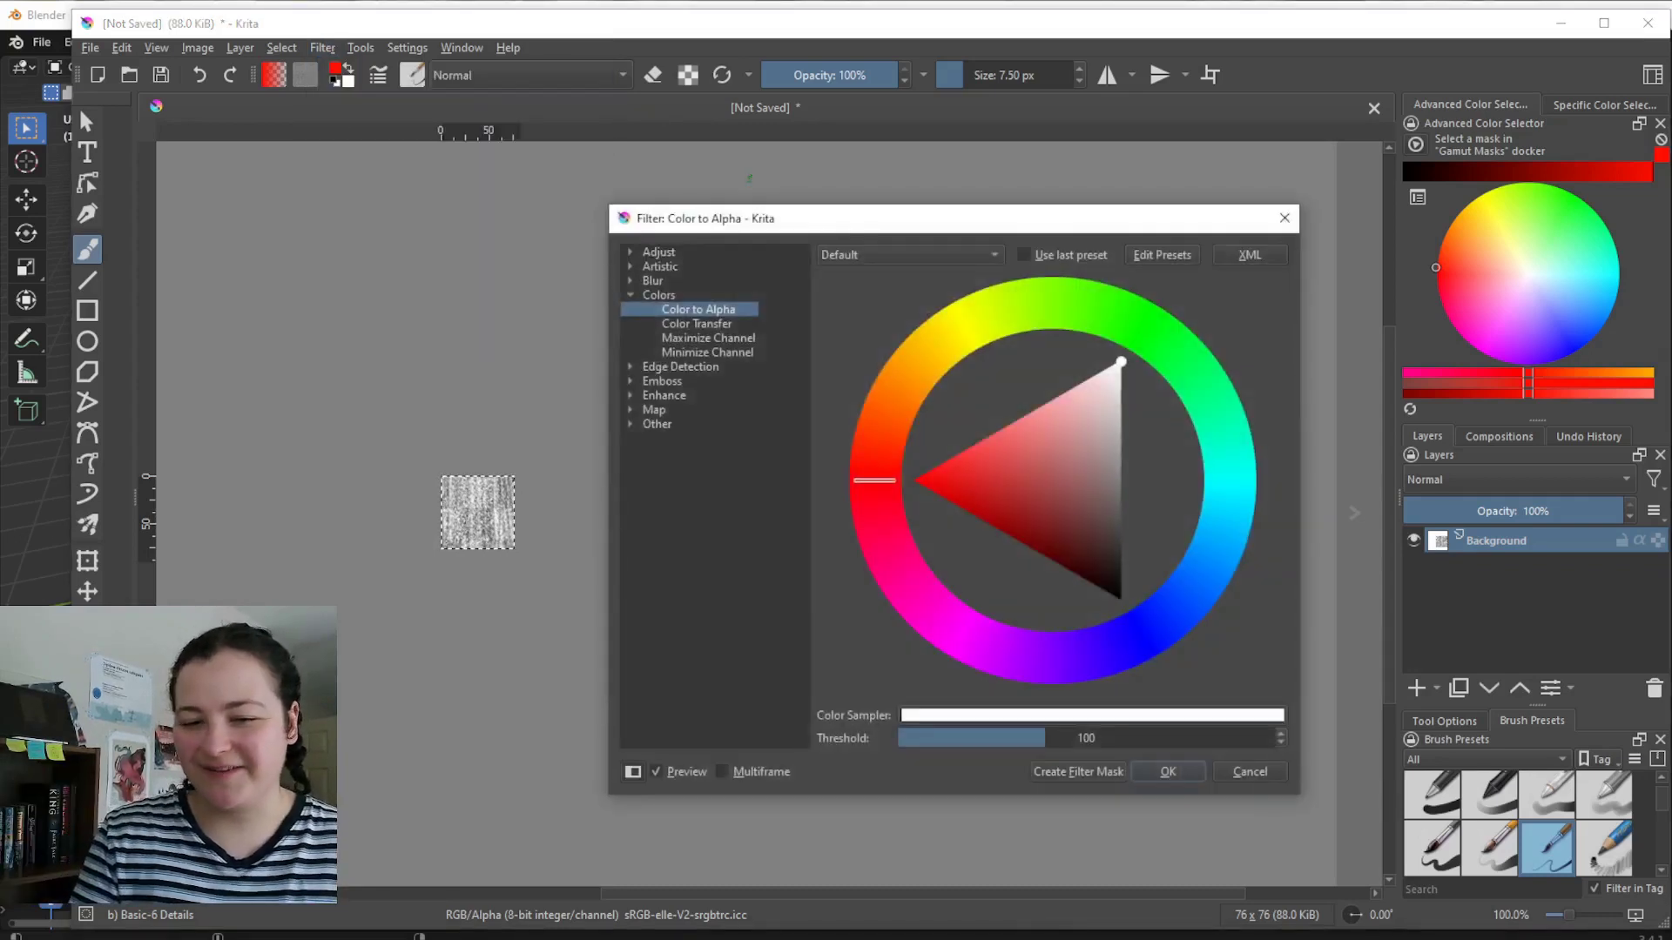
click(1169, 772)
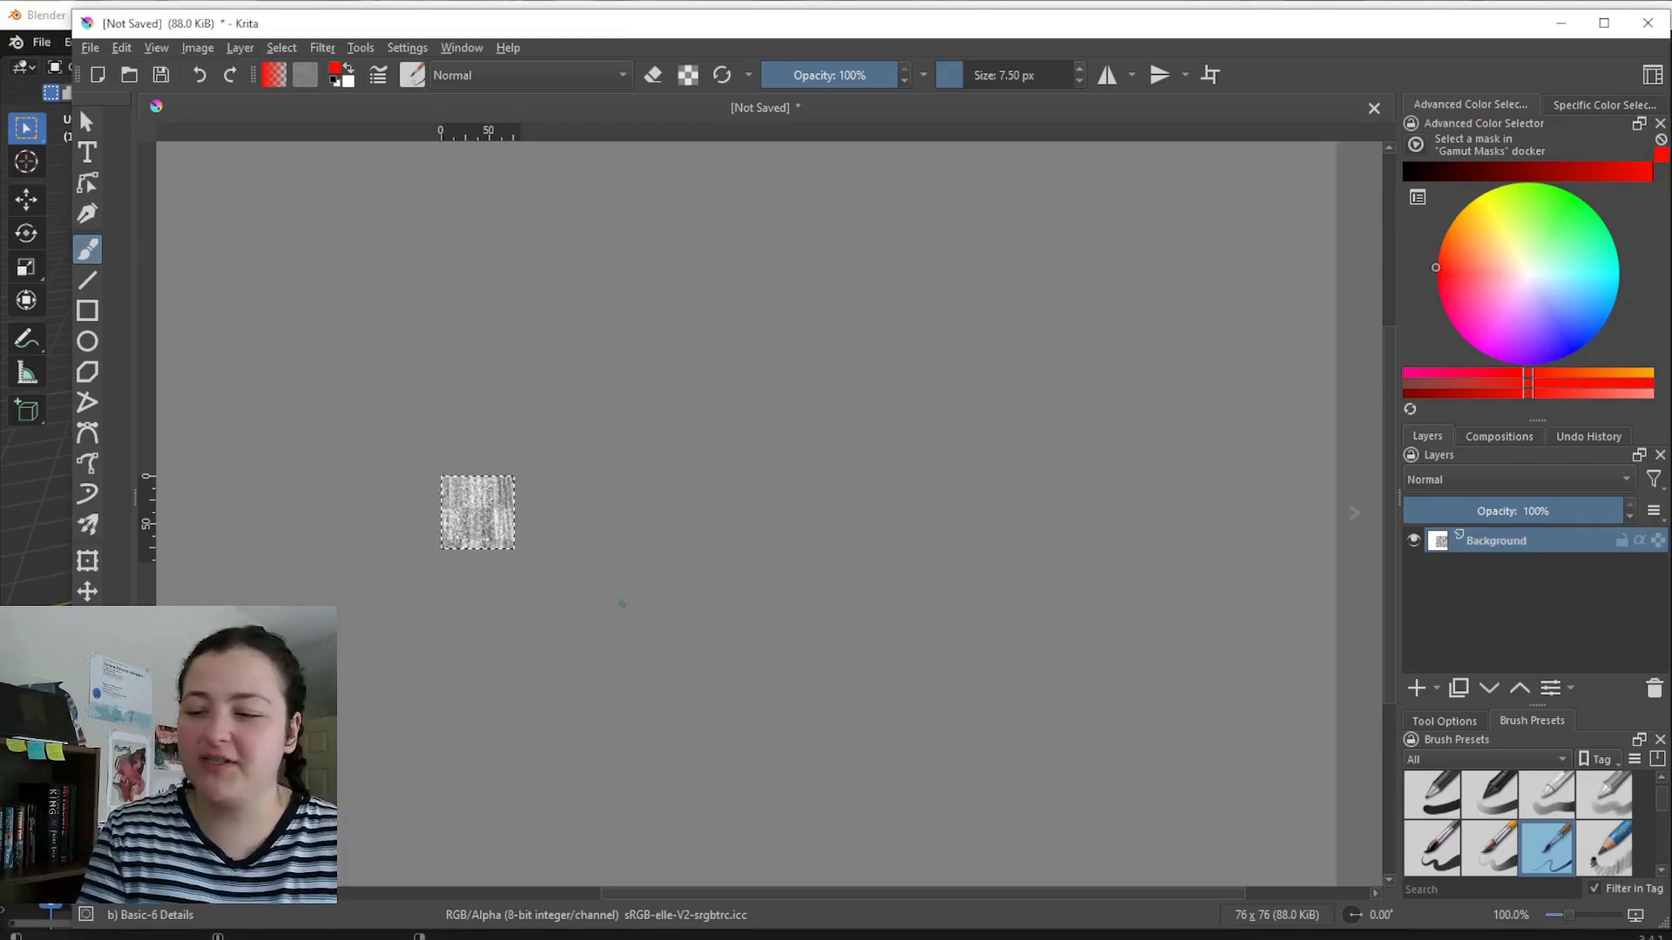
Resize the canvas to 152 × 152 px, anchoring the existing hatching in its upper-left corner.
middle_drag(578, 613, 702, 662)
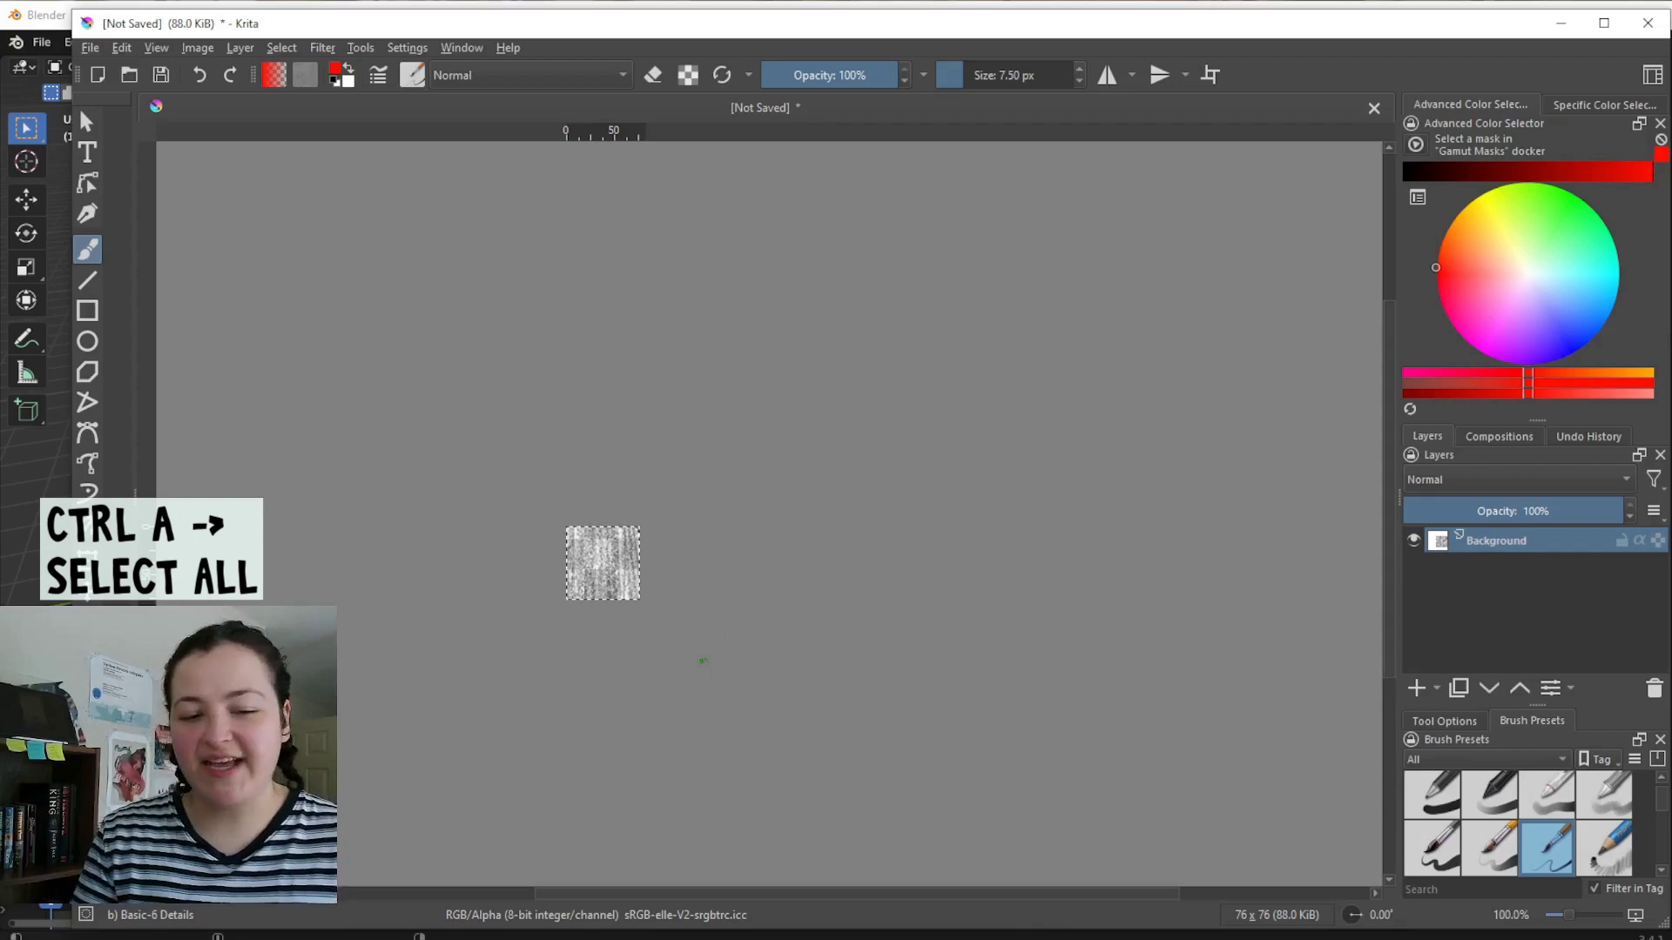
click(198, 48)
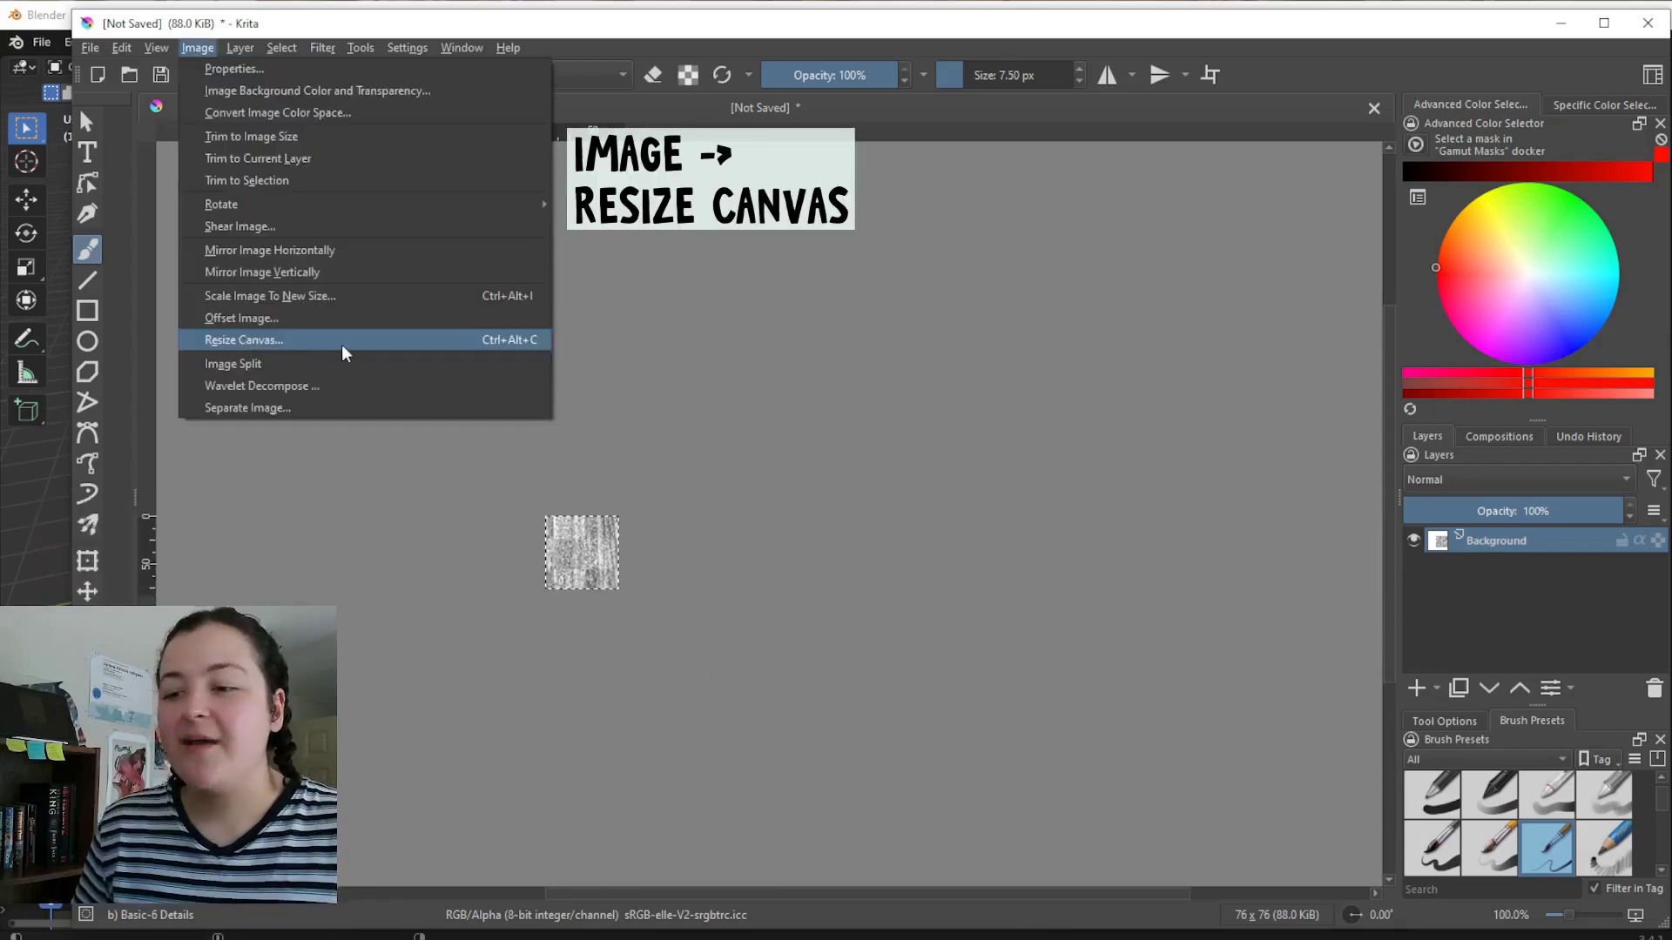
click(344, 353)
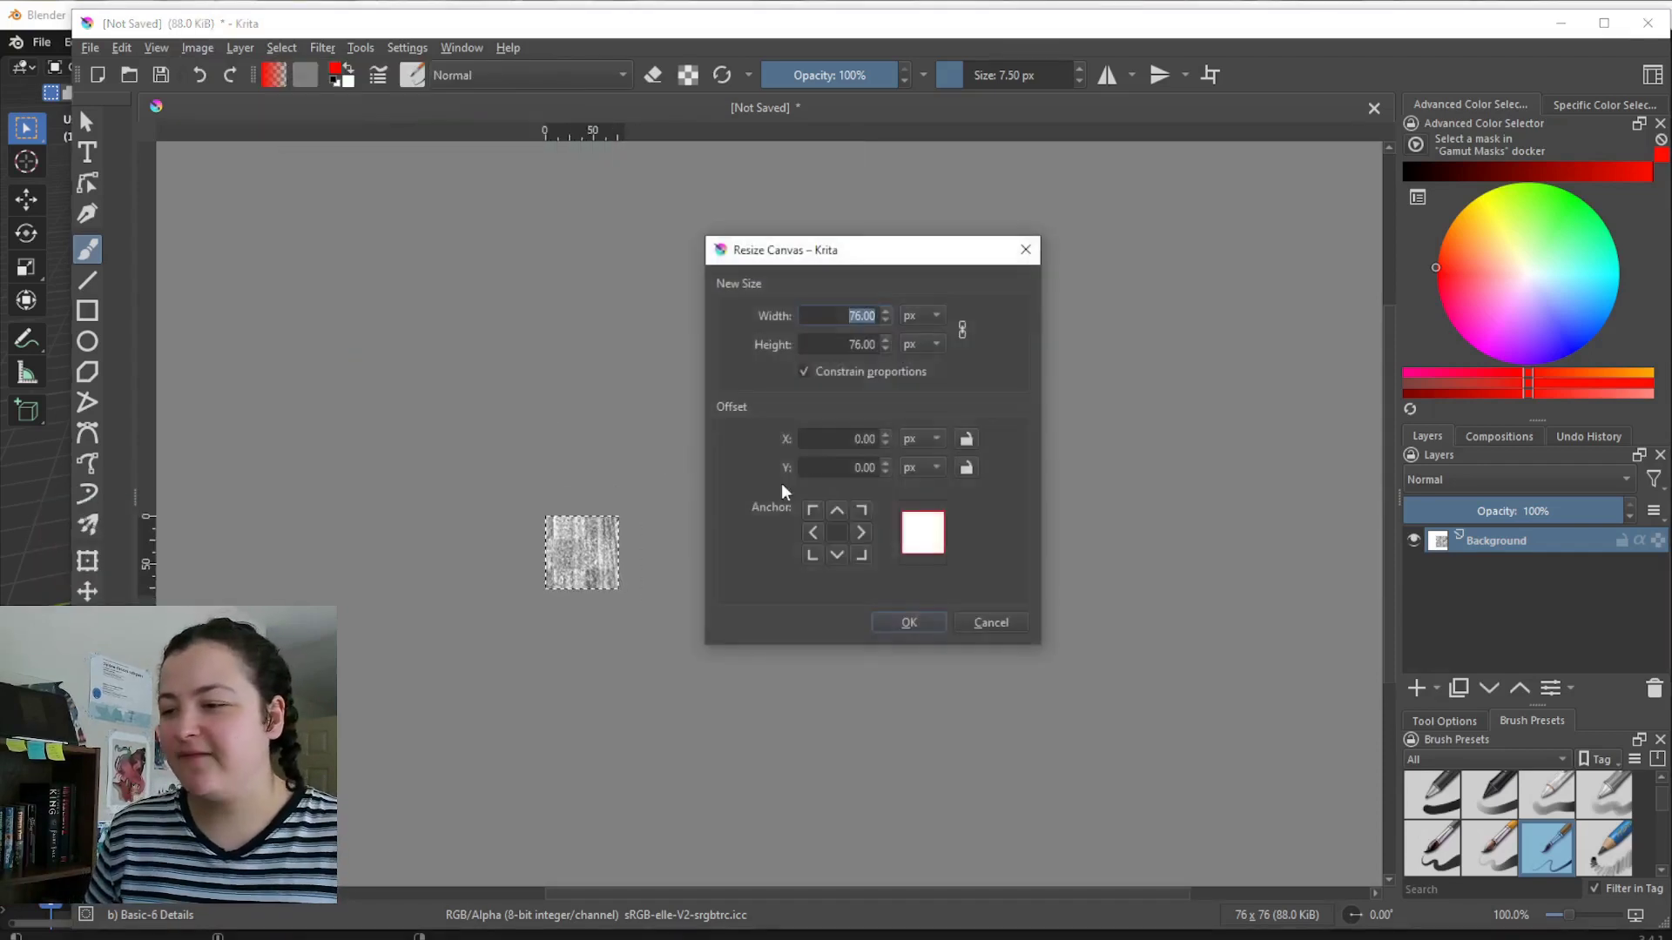
click(825, 317)
text(2*)
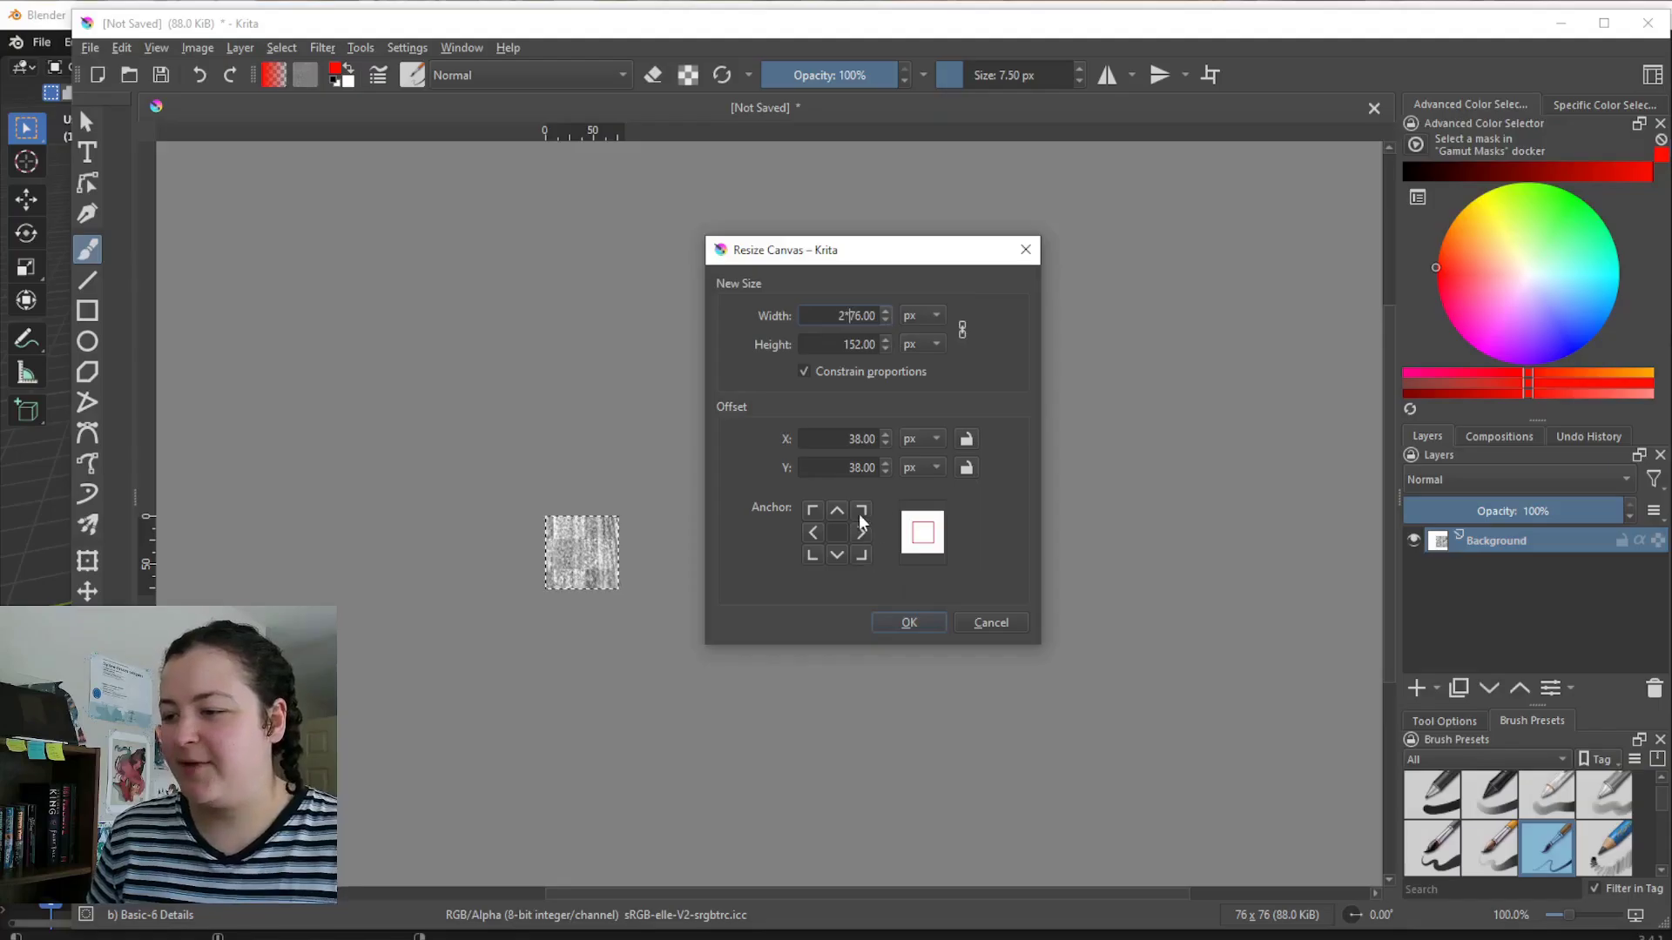
click(812, 510)
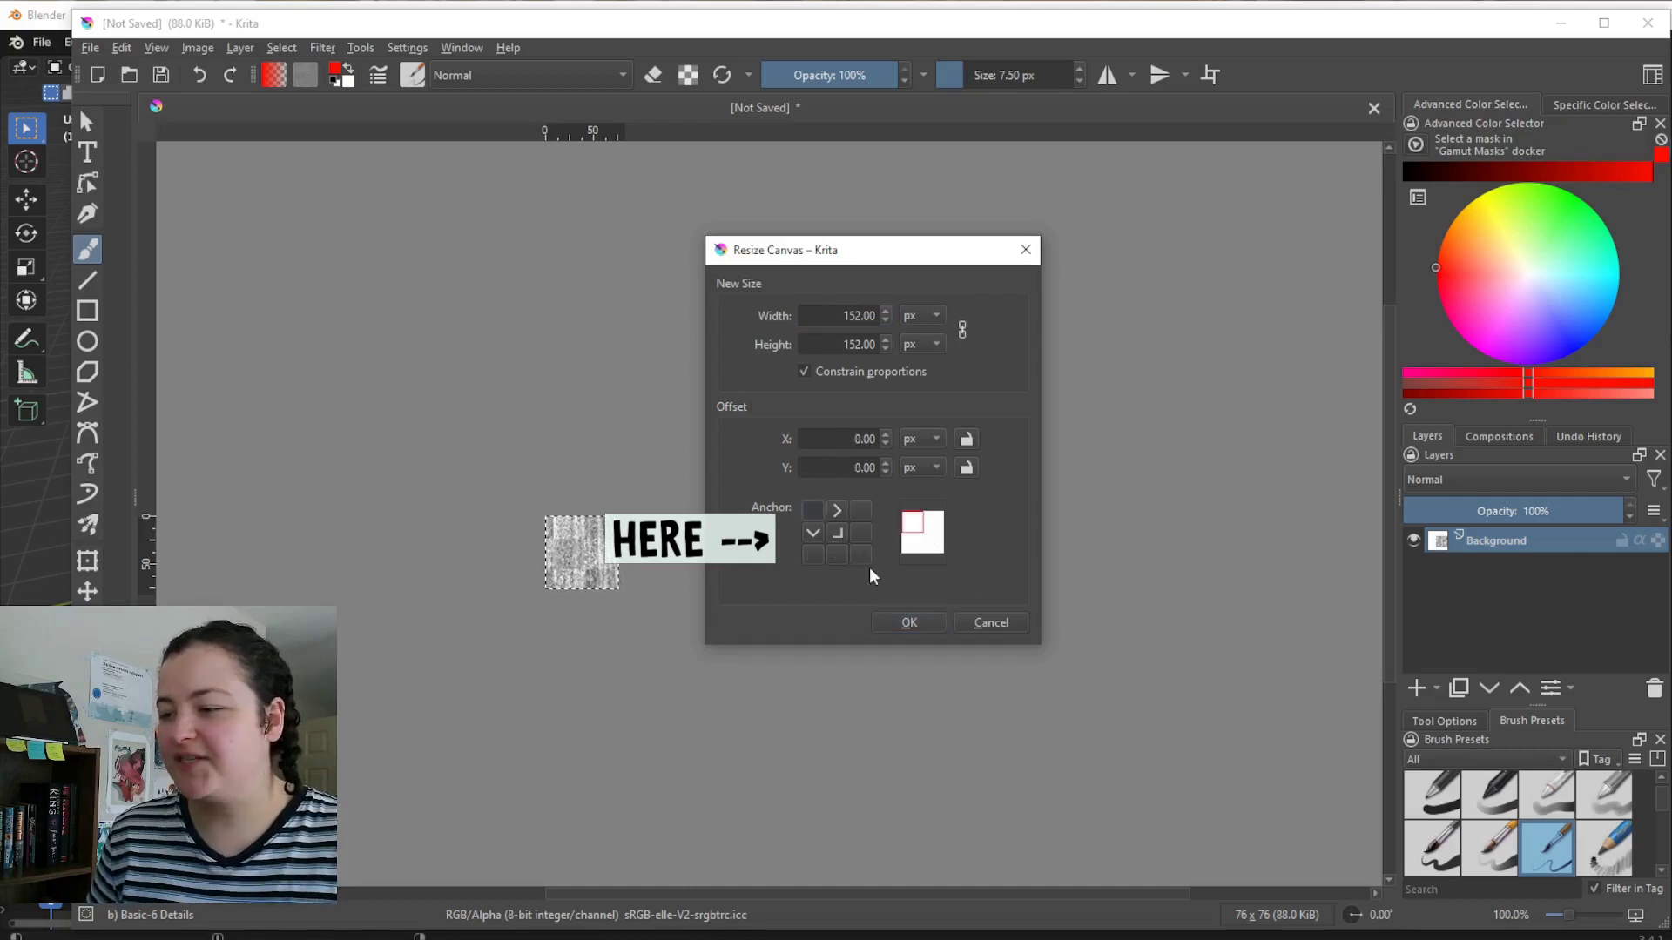
click(906, 623)
Invert the selection and delete the white canvas area around the hatching square.
click(281, 47)
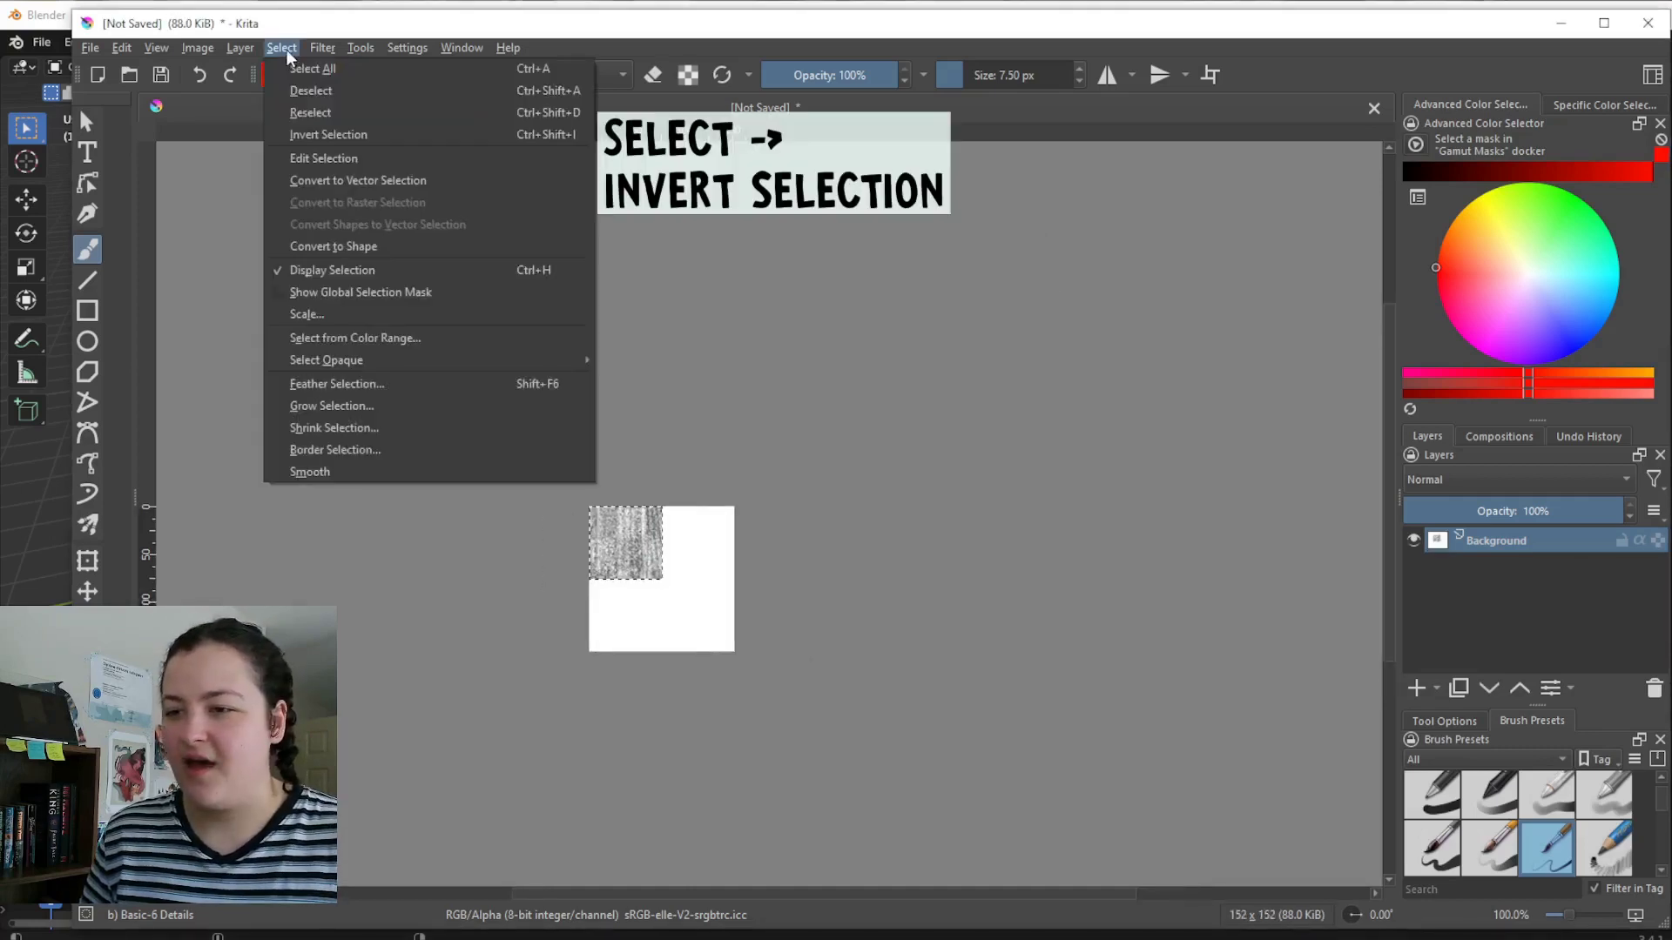
click(324, 142)
key(Delete)
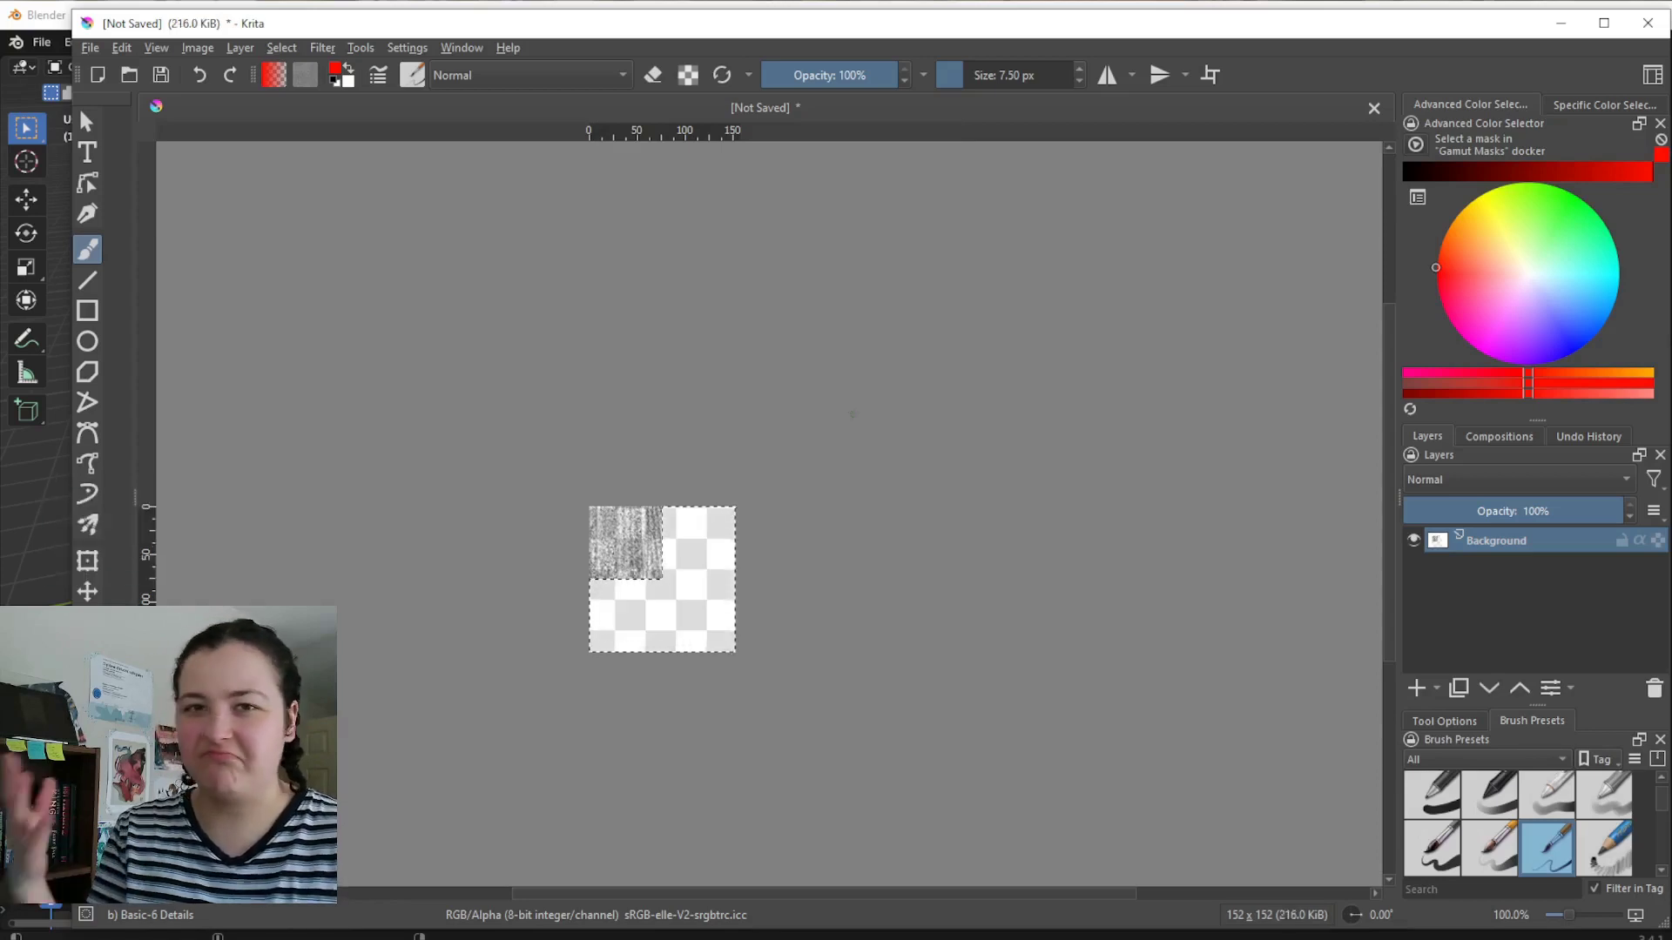
Duplicate the hatching with copy and paste, mirror the copy horizontally, and merge it with the layer below.
middle_drag(1046, 747, 996, 742)
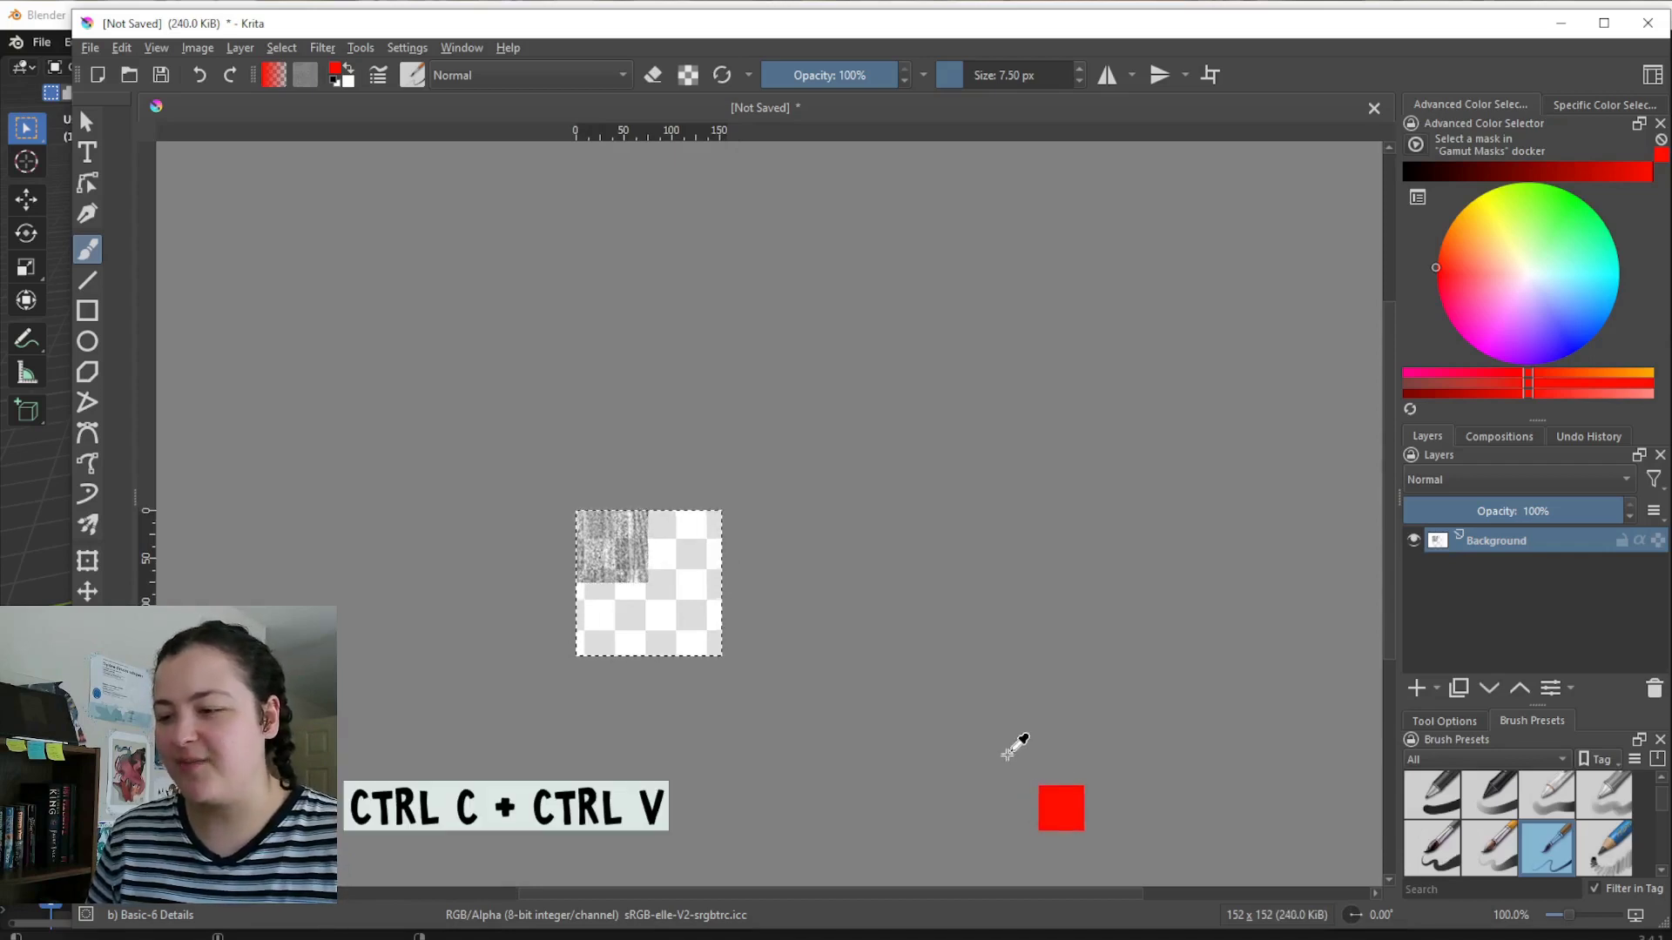
key(ctrl+c)
key(ctrl+v)
click(241, 47)
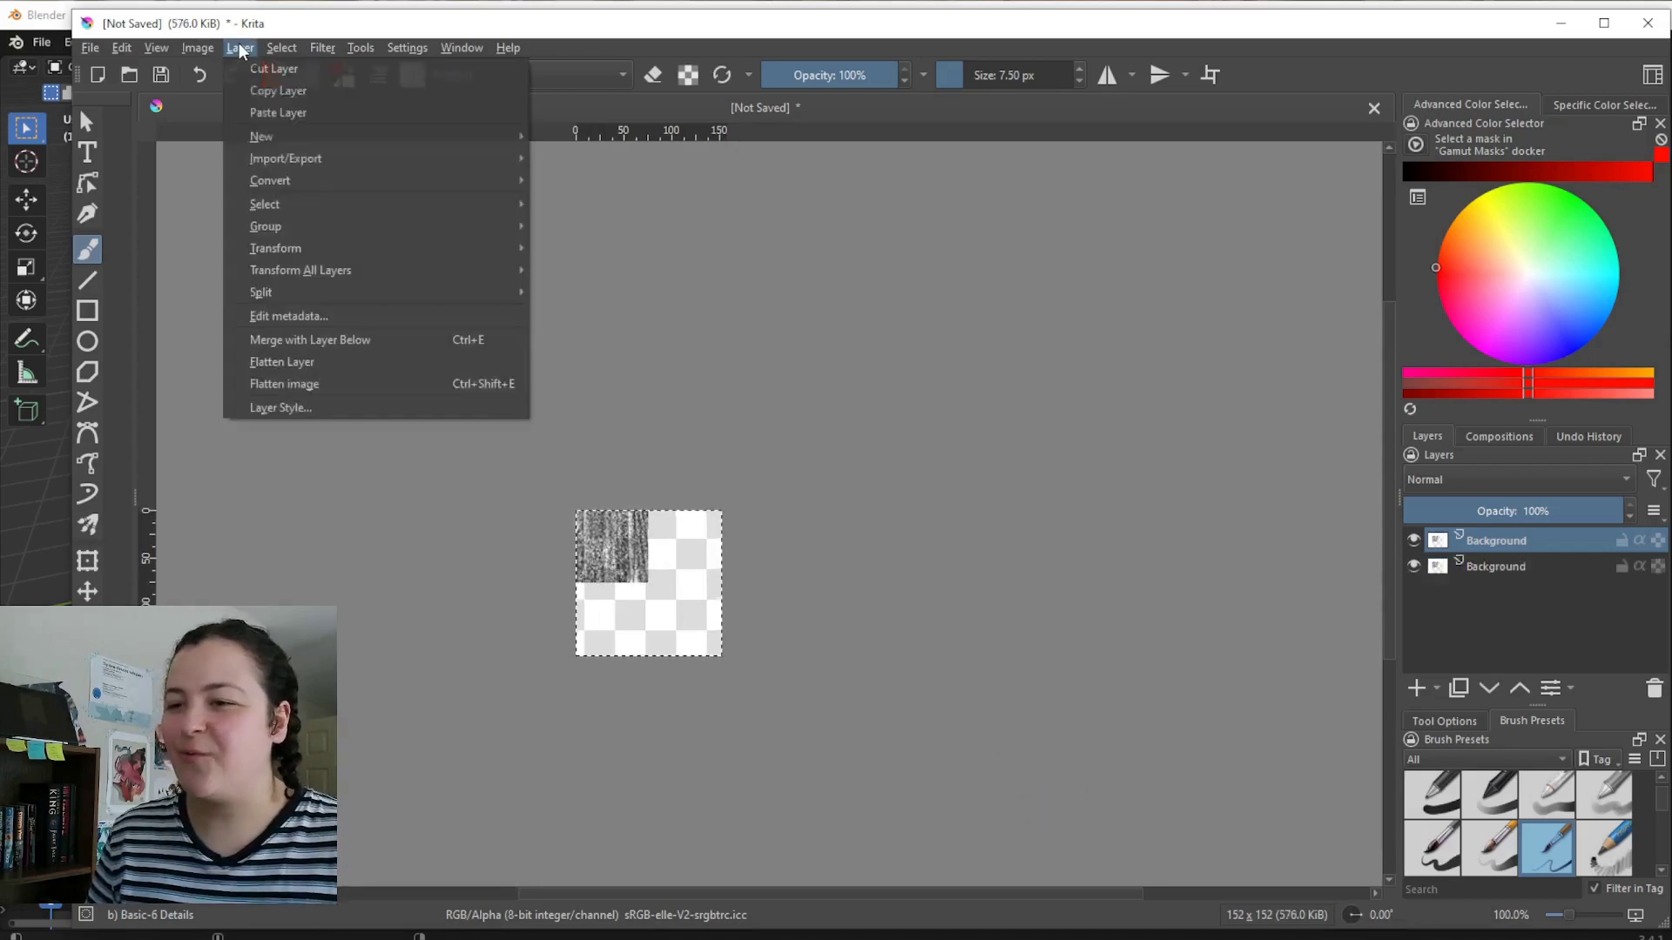
mouse_move(296, 248)
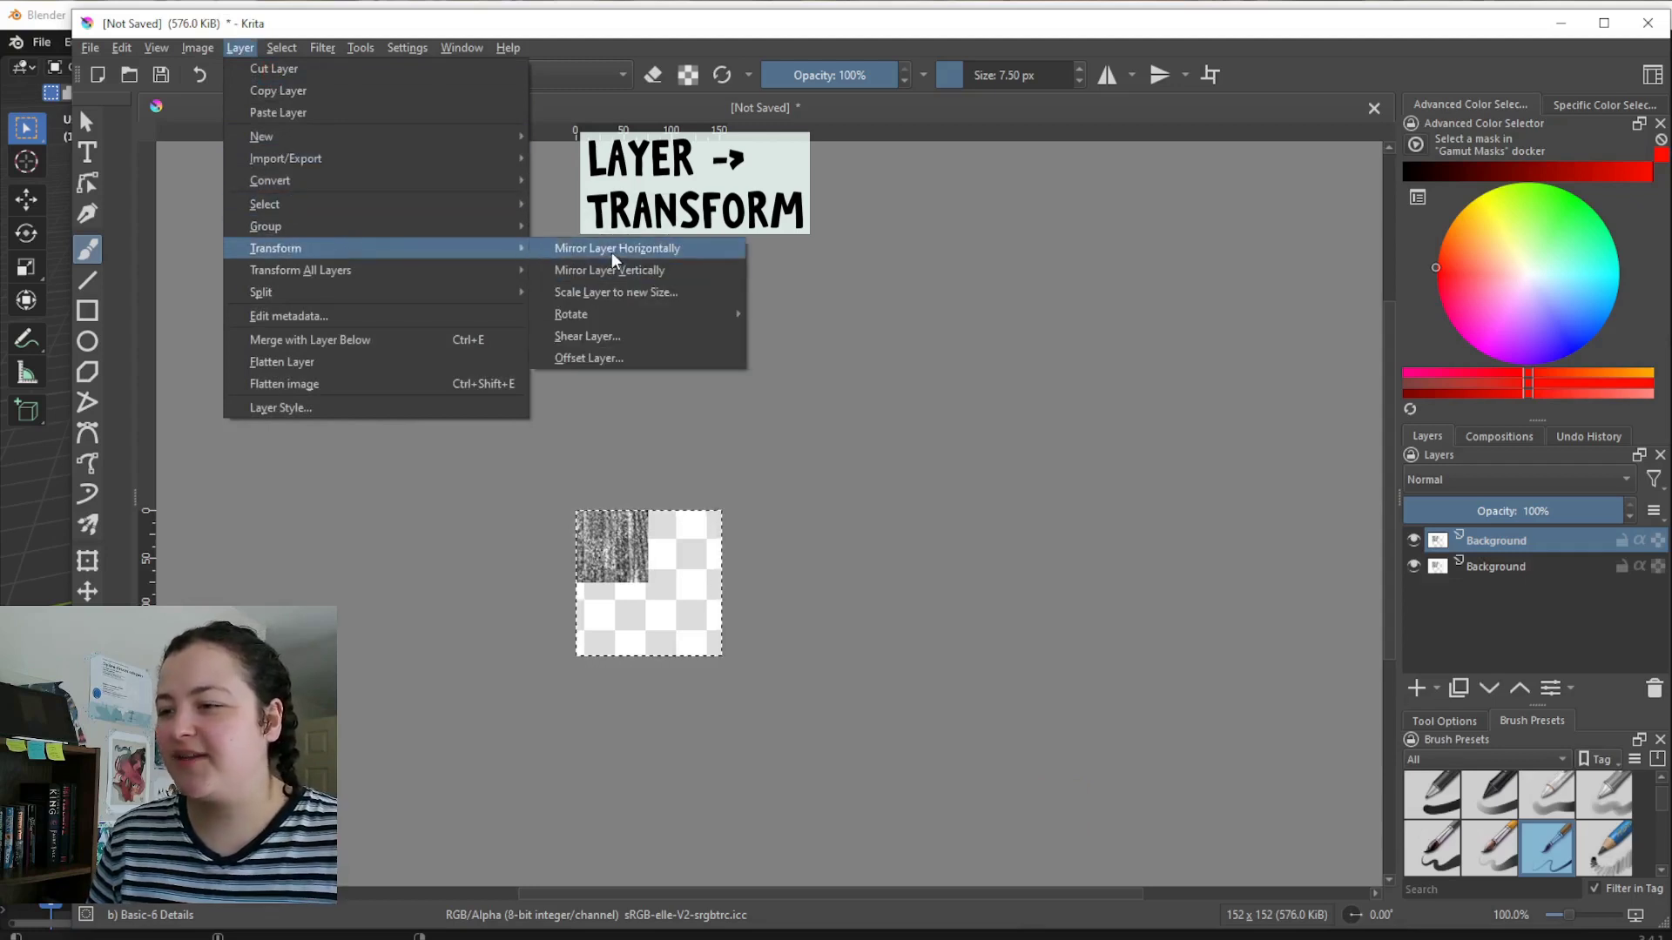
click(610, 248)
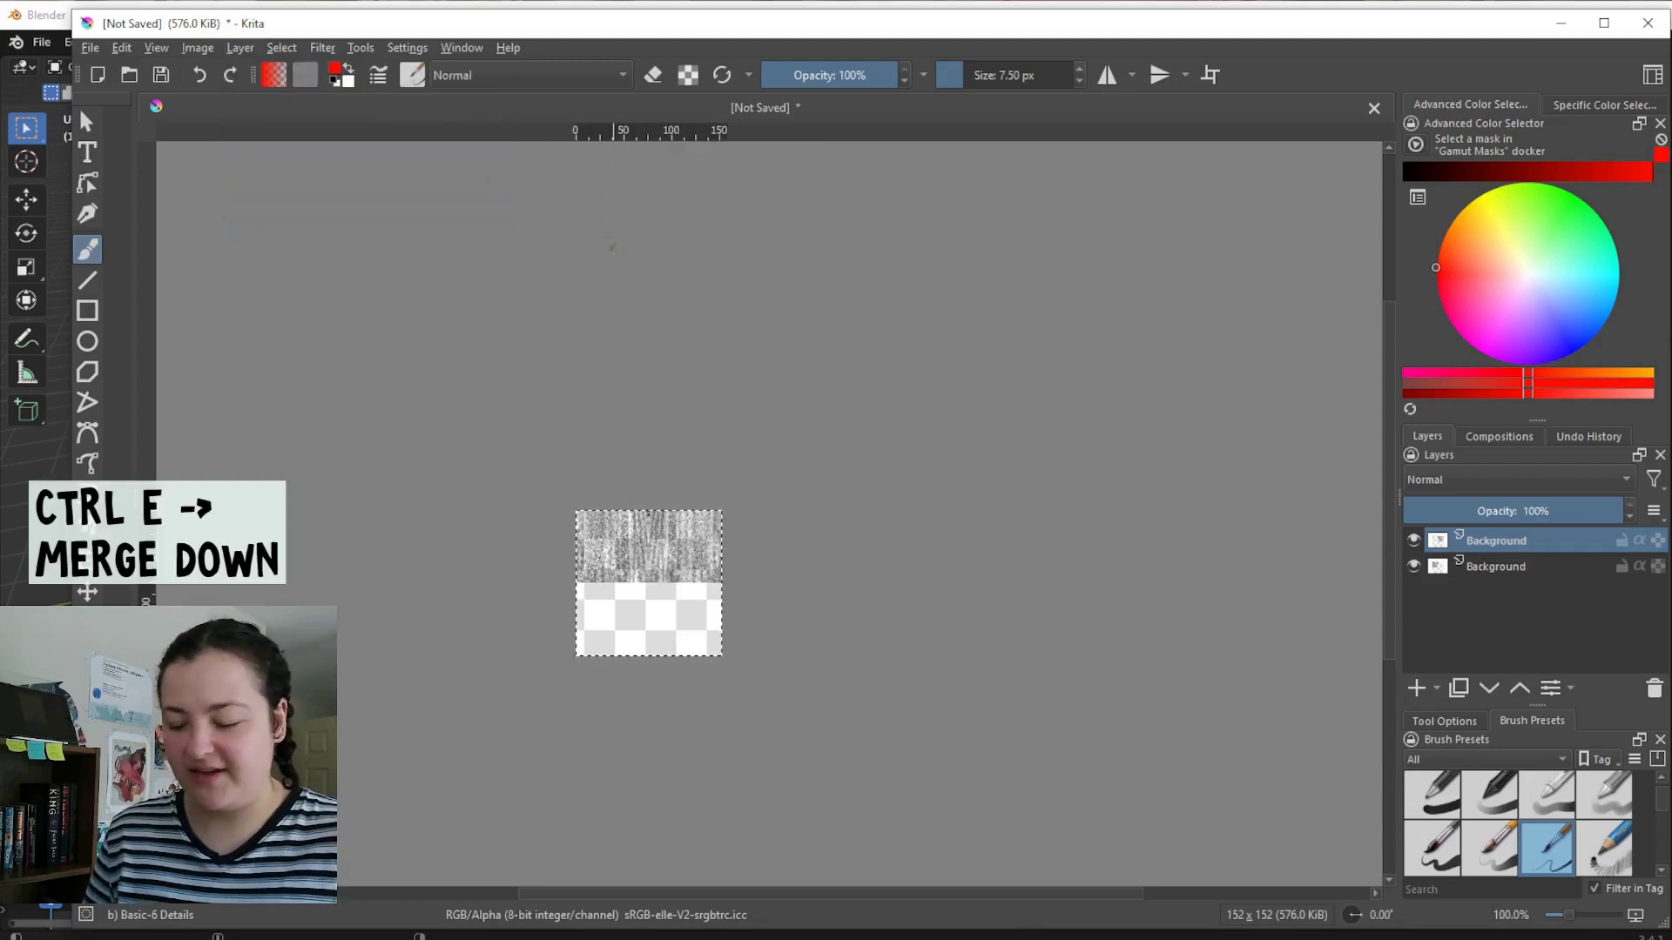
key(ctrl+e)
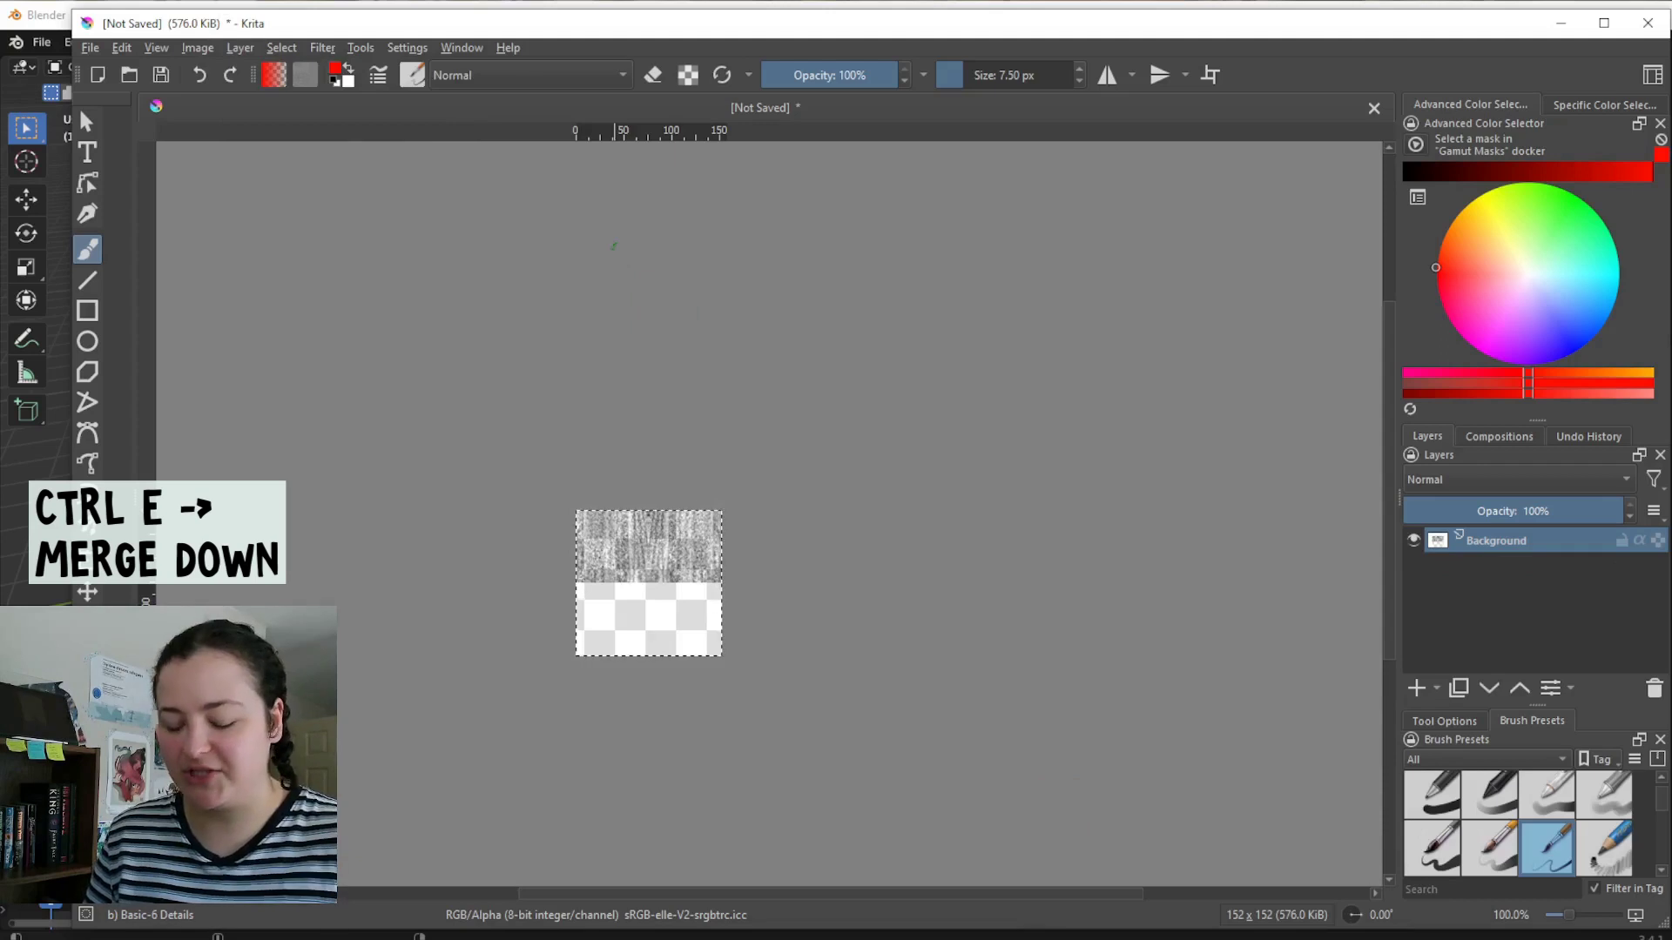
Duplicate the merged upper strip of hatching and mirror the copy vertically to fill the canvas.
key(ctrl+z)
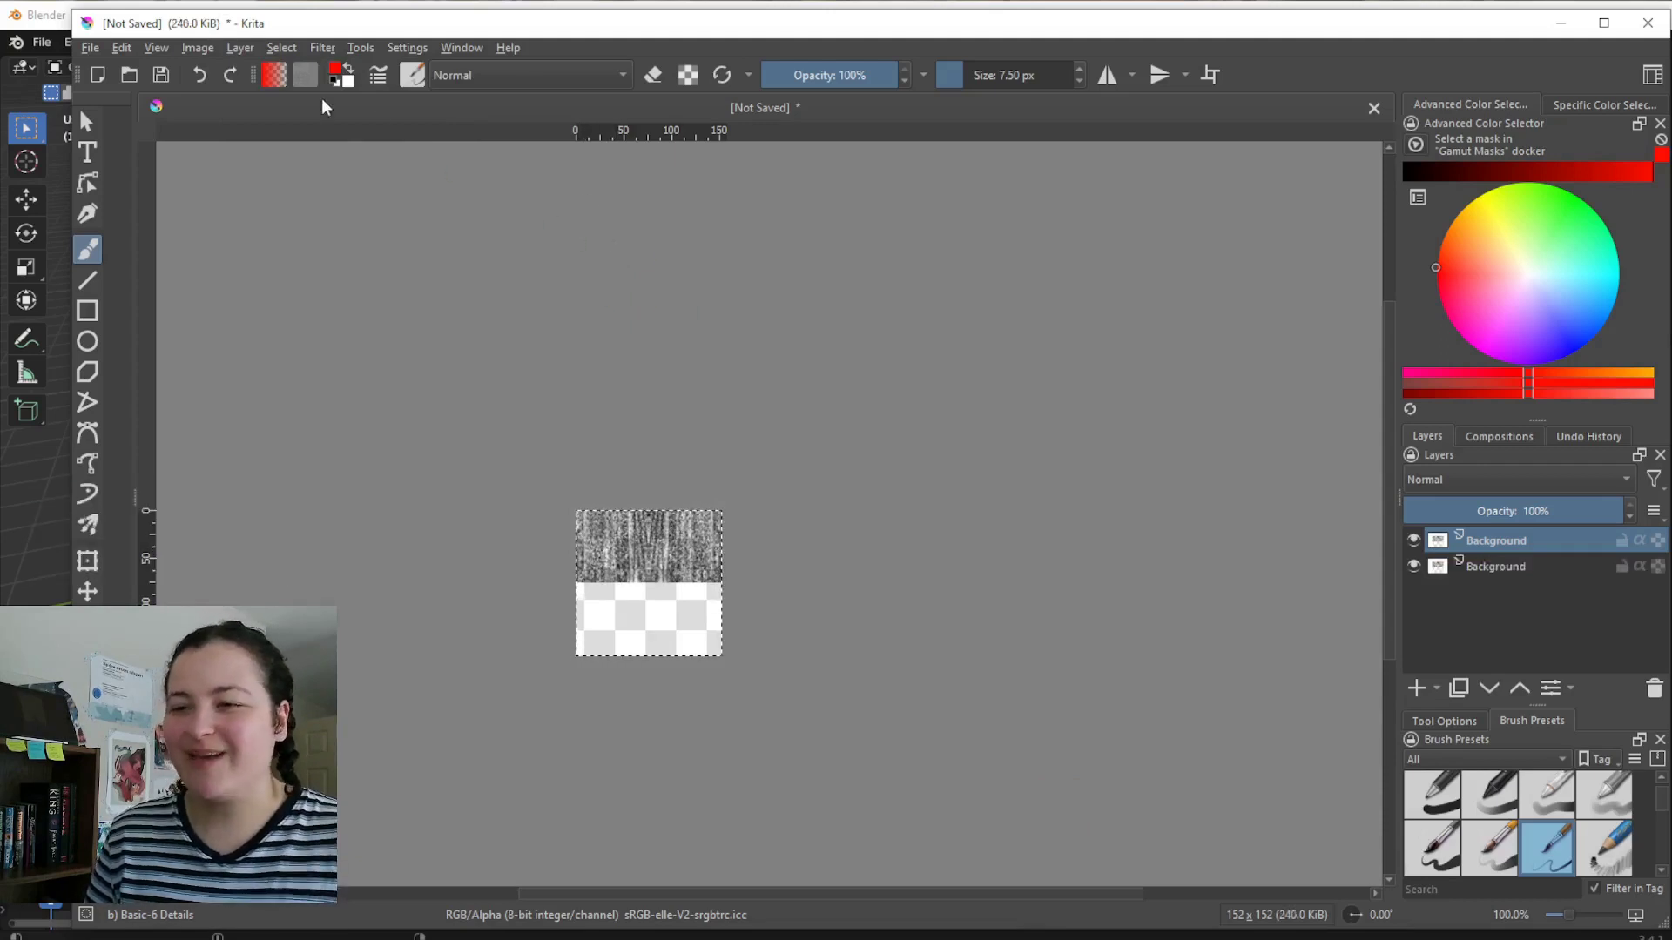
click(198, 48)
mouse_move(296, 253)
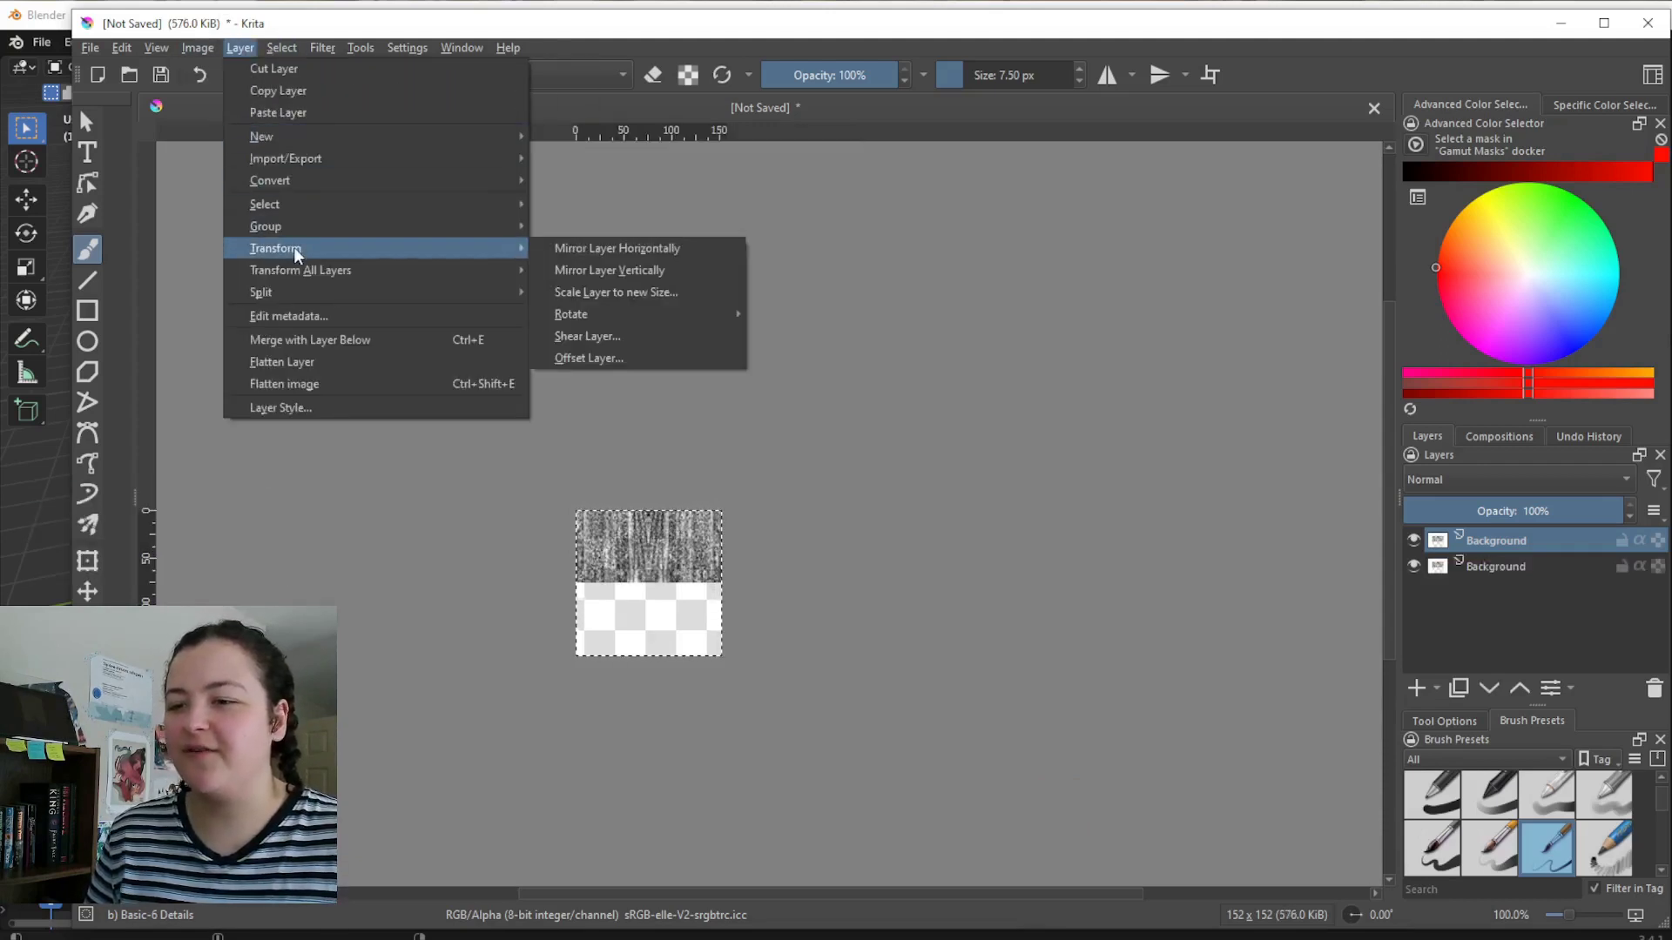
click(679, 270)
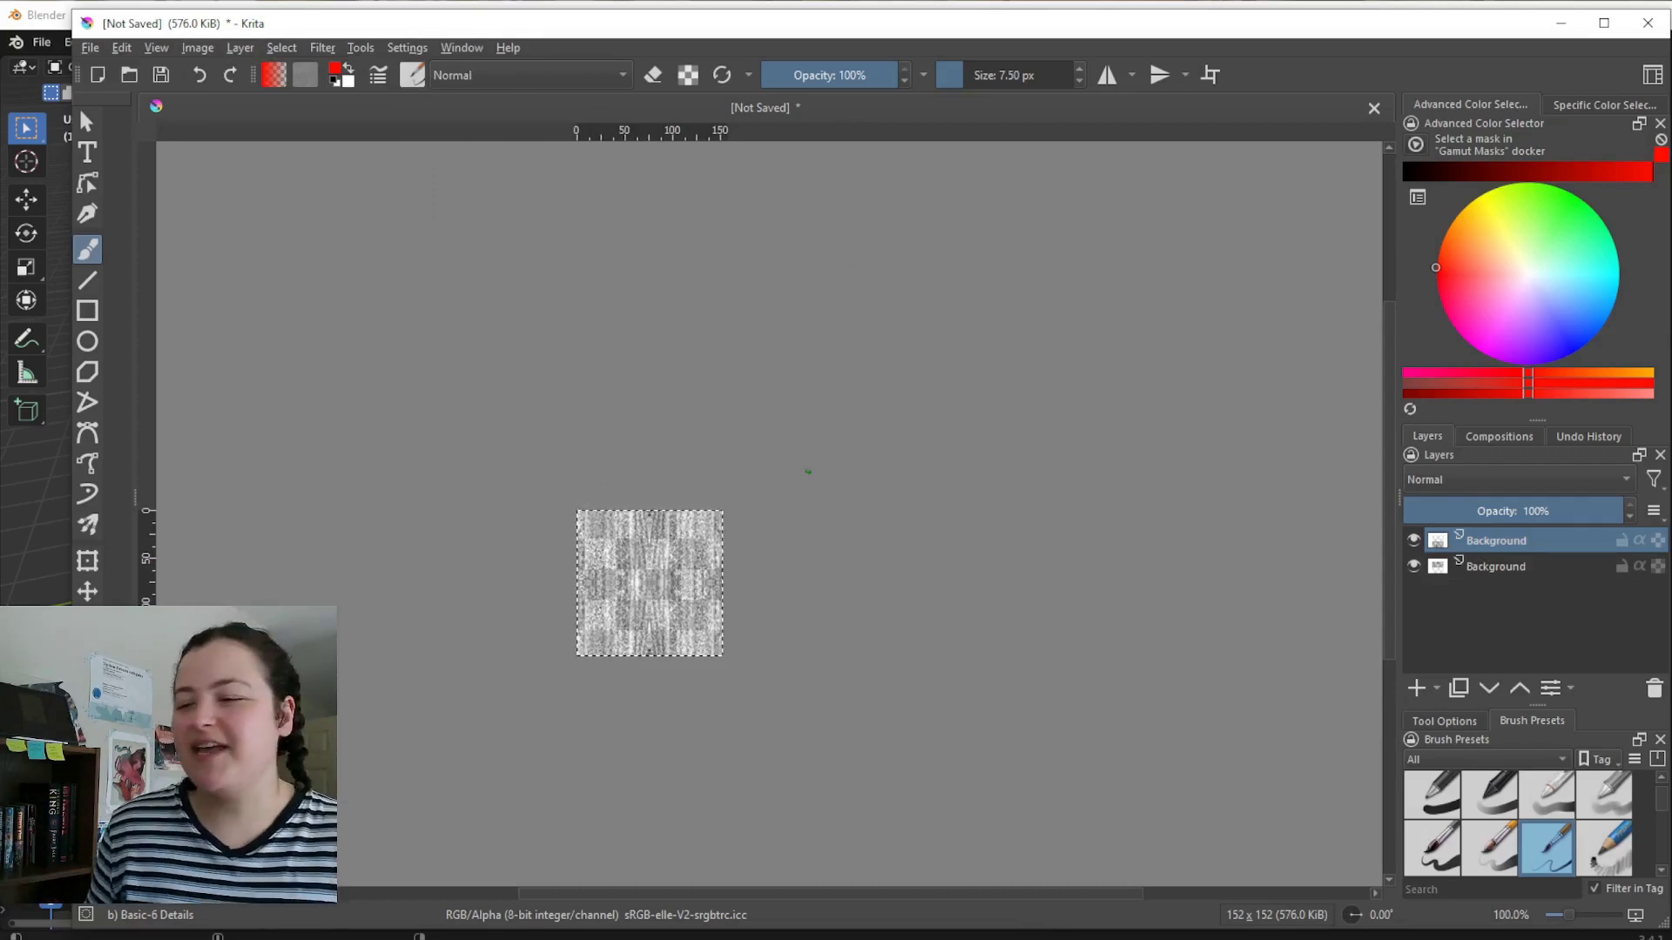
Save the texture as SJcurvesMID.png with its alpha channel stored, and merge the two layers.
key(ctrl+s)
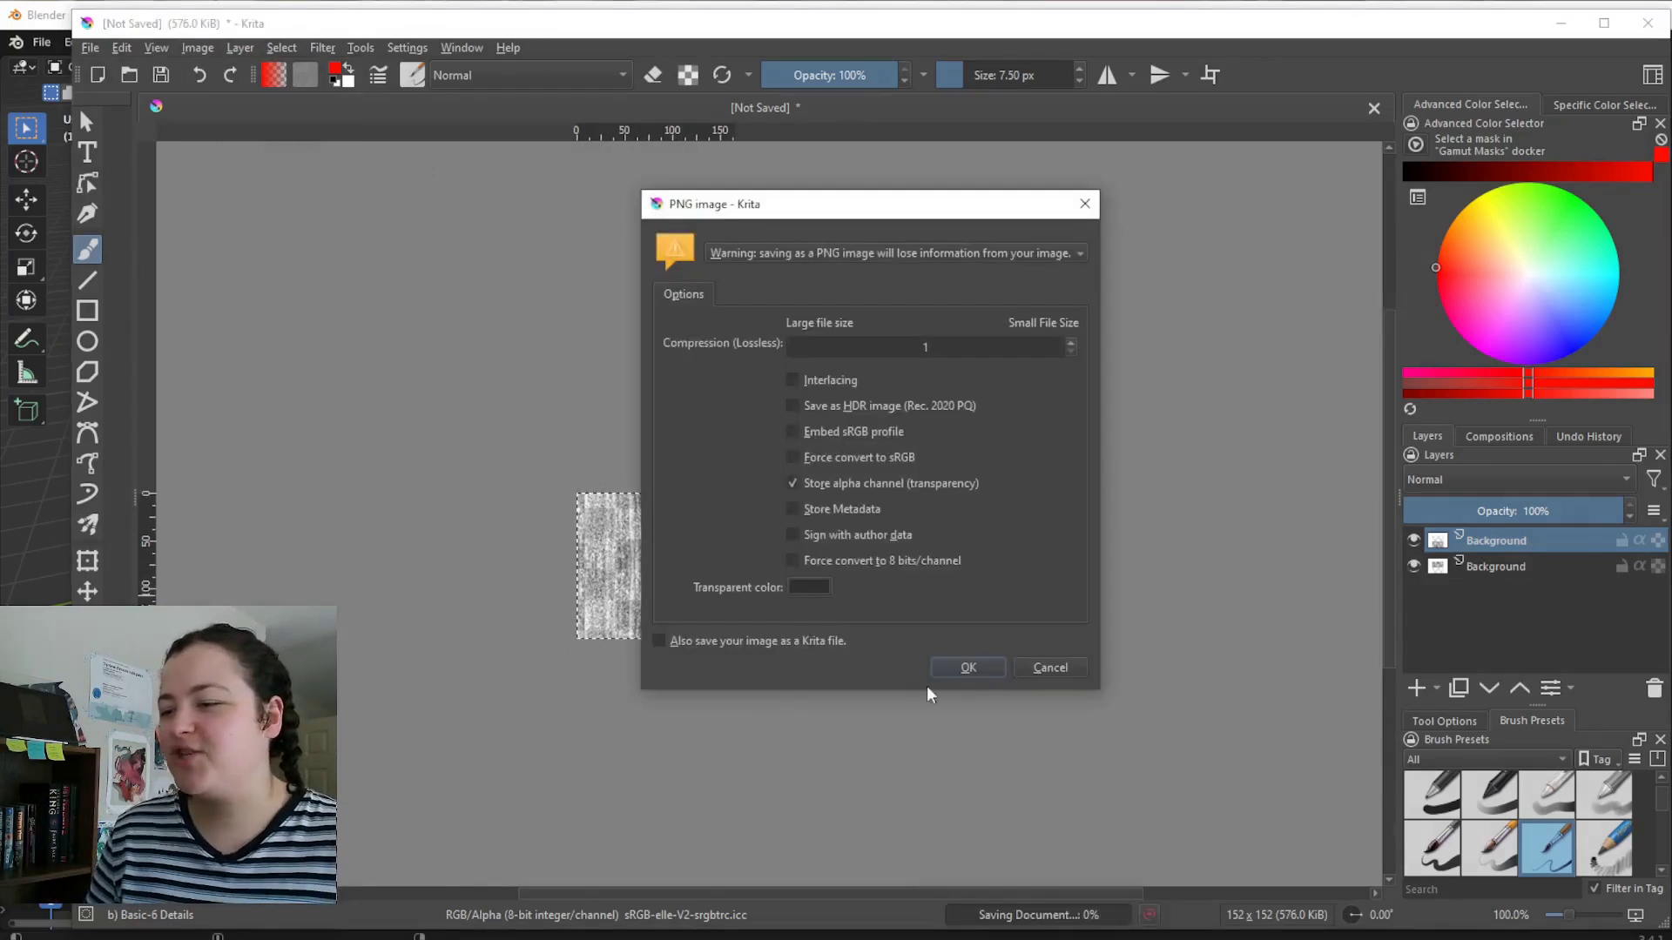
click(968, 668)
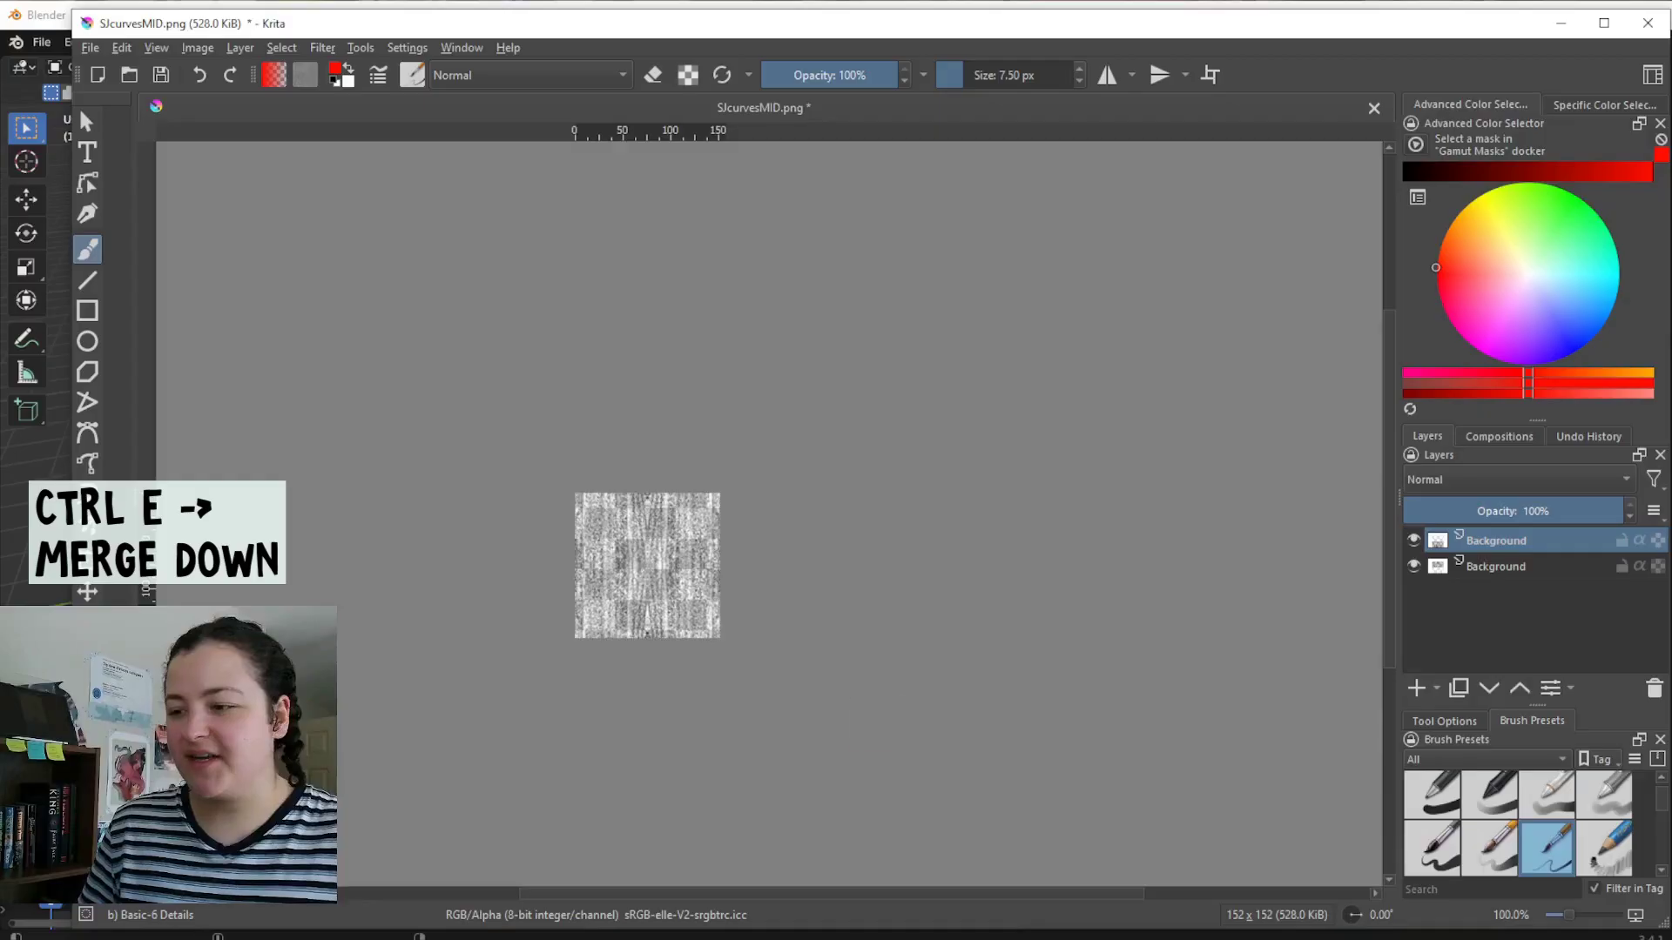
key(ctrl+e)
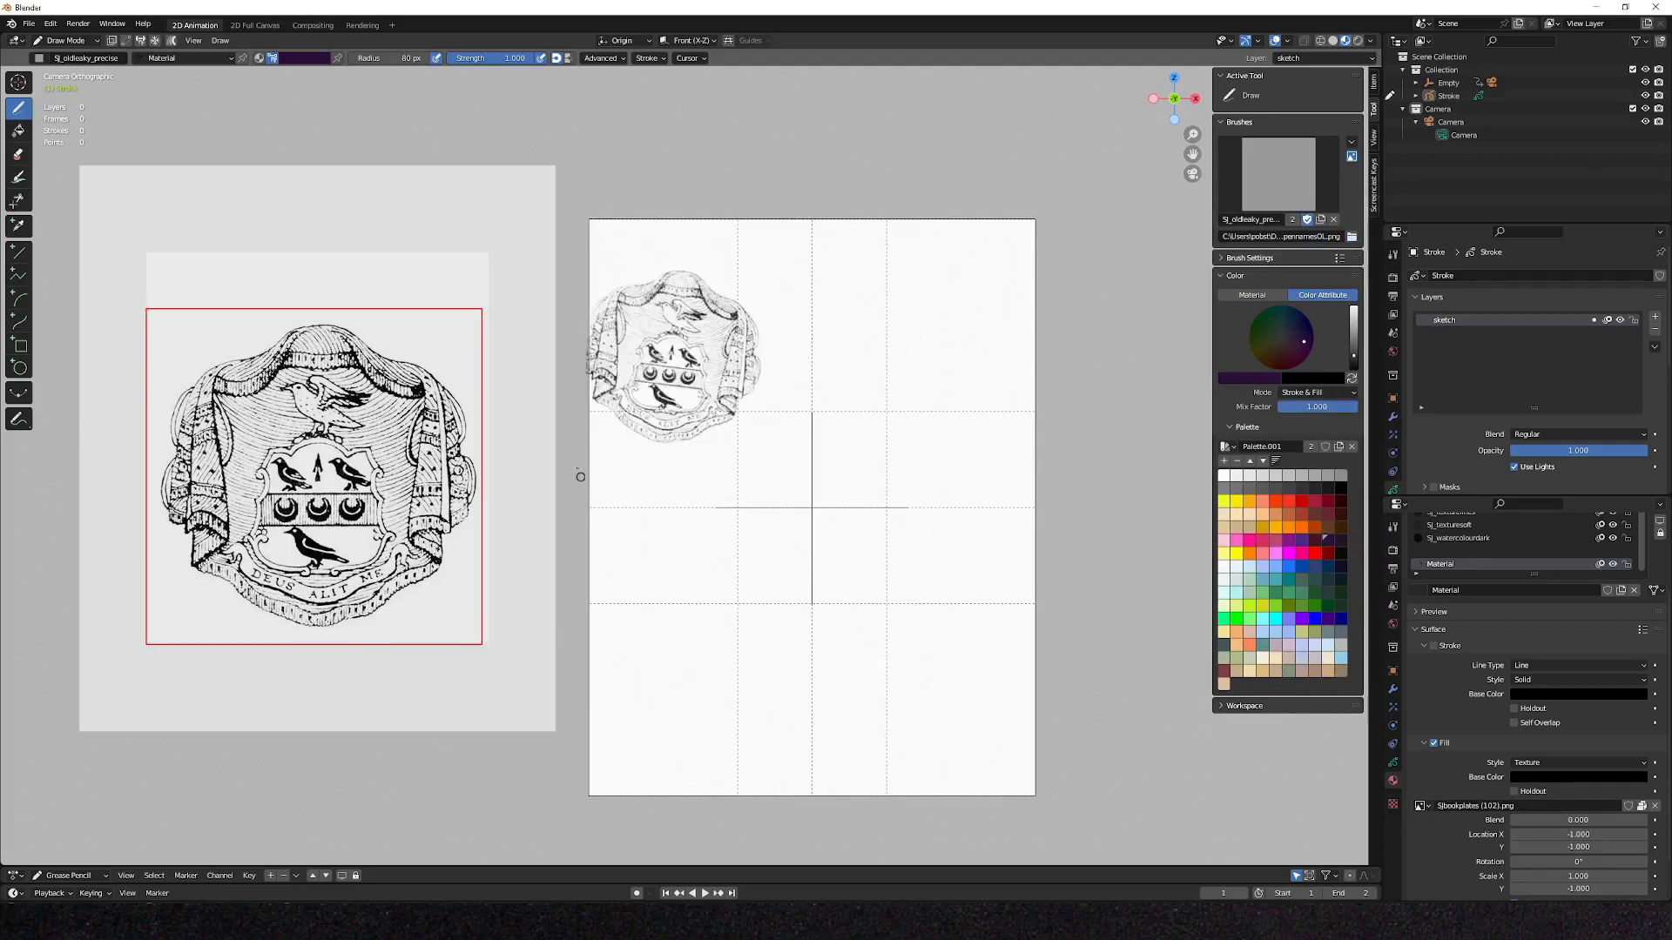
scroll(614, 209, up, 5)
scroll(784, 558, down, 1)
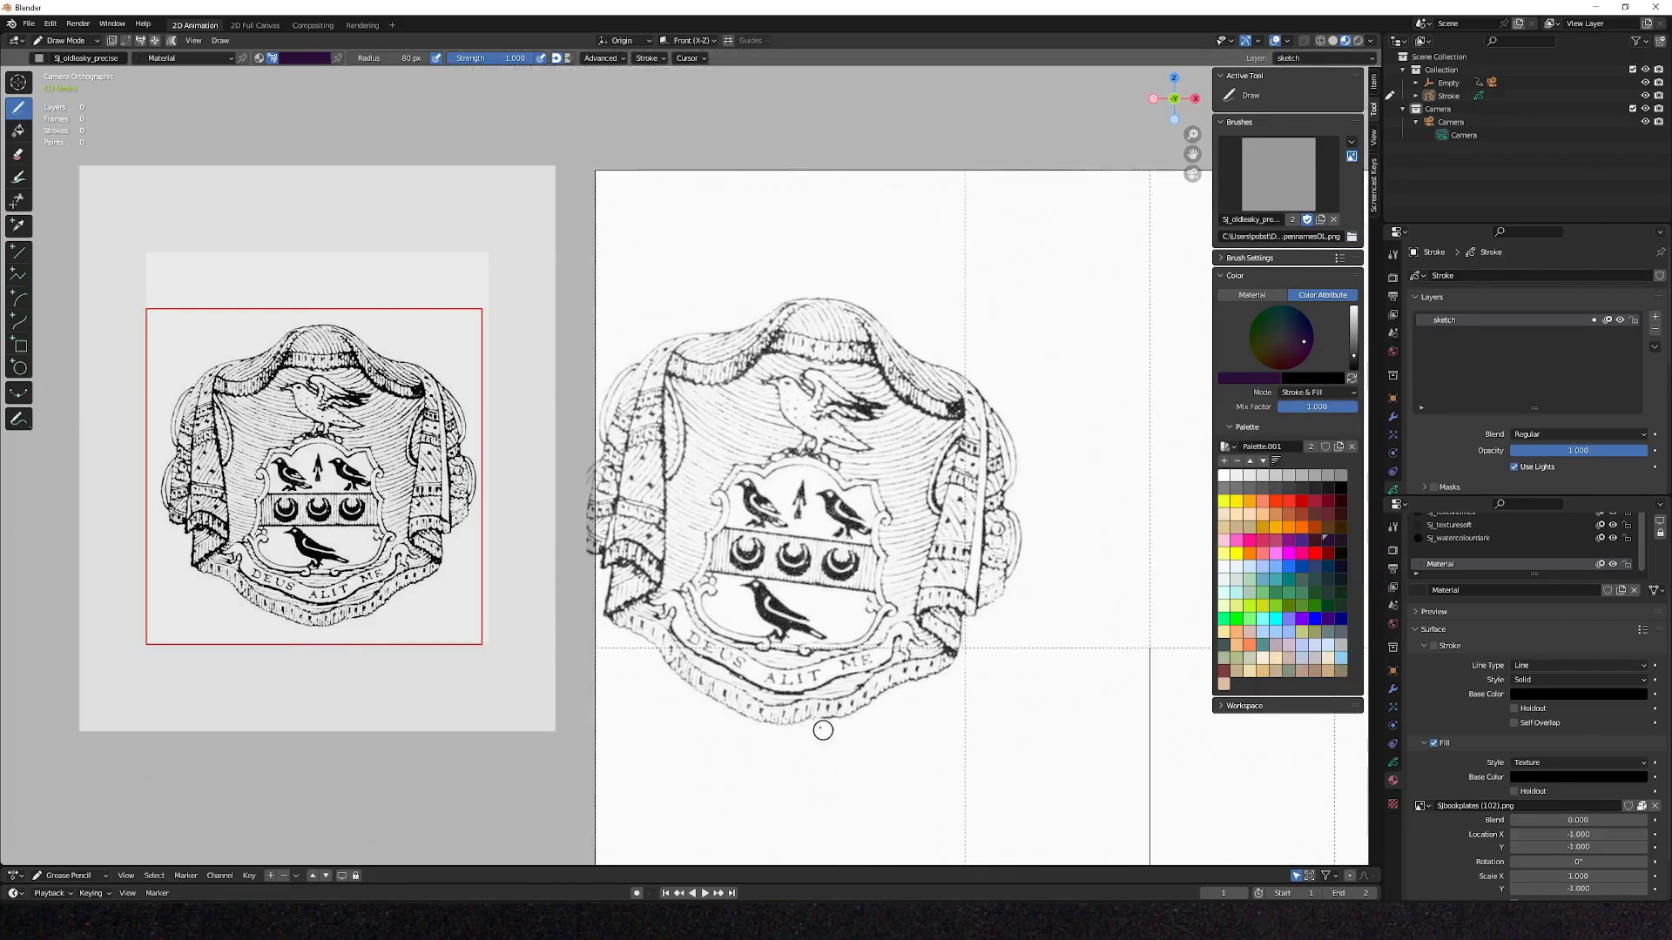
scroll(314, 436, up, 2)
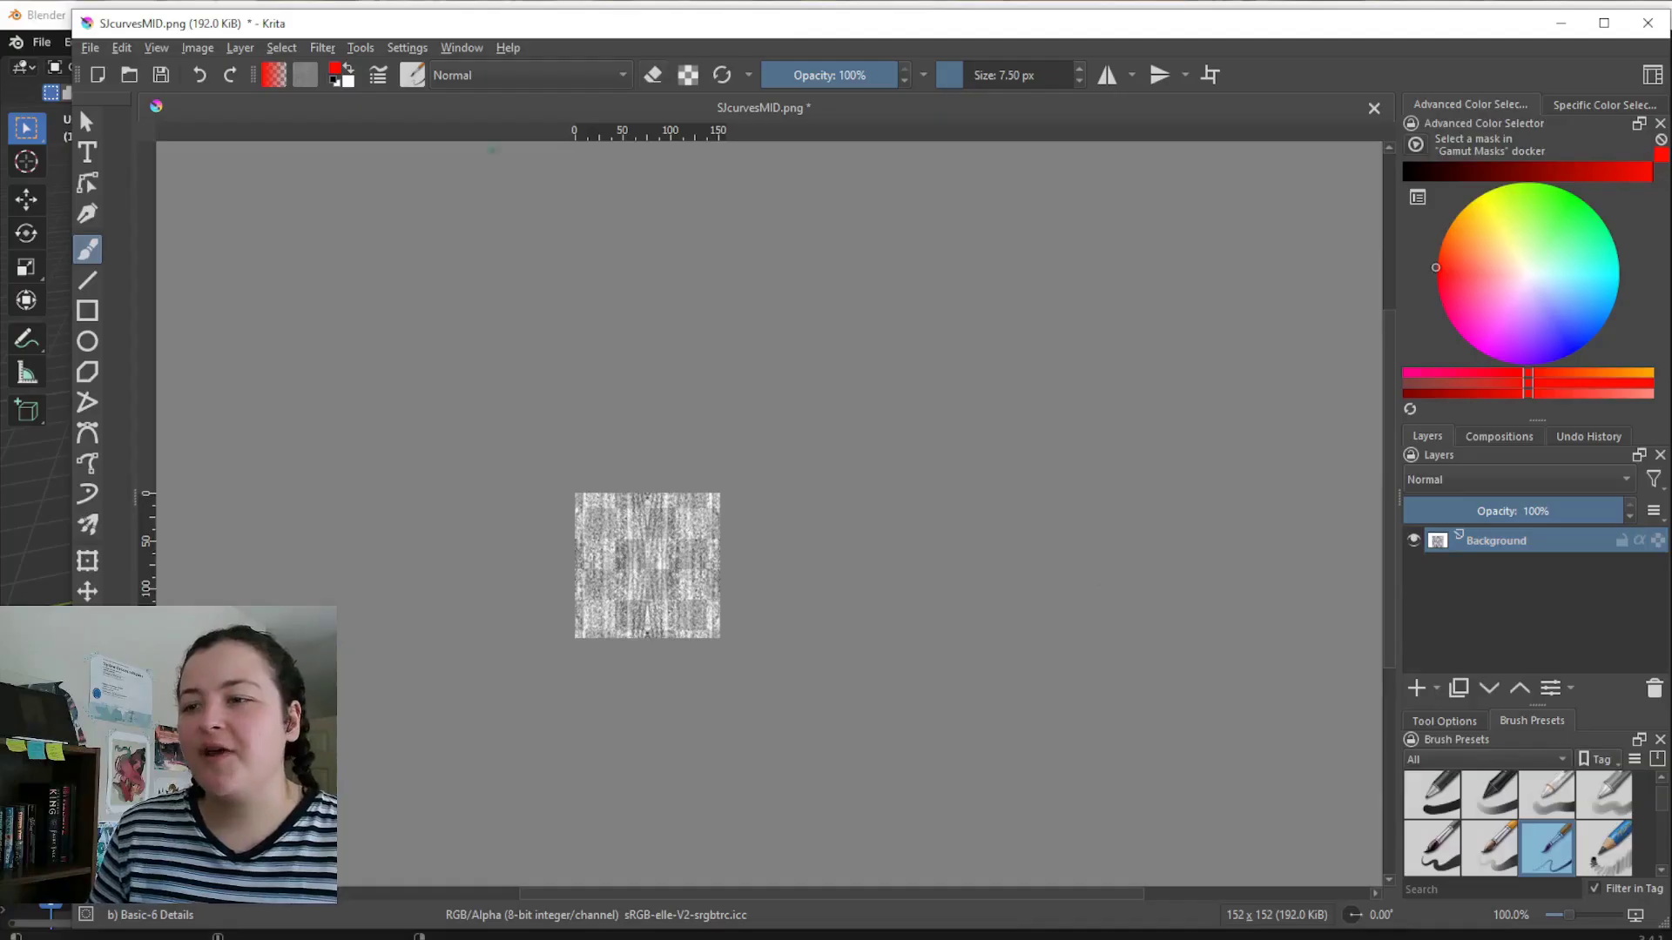
Duplicate the merged Background layer to darken the hatching, and toggle the copy's visibility.
click(324, 48)
mouse_move(366, 247)
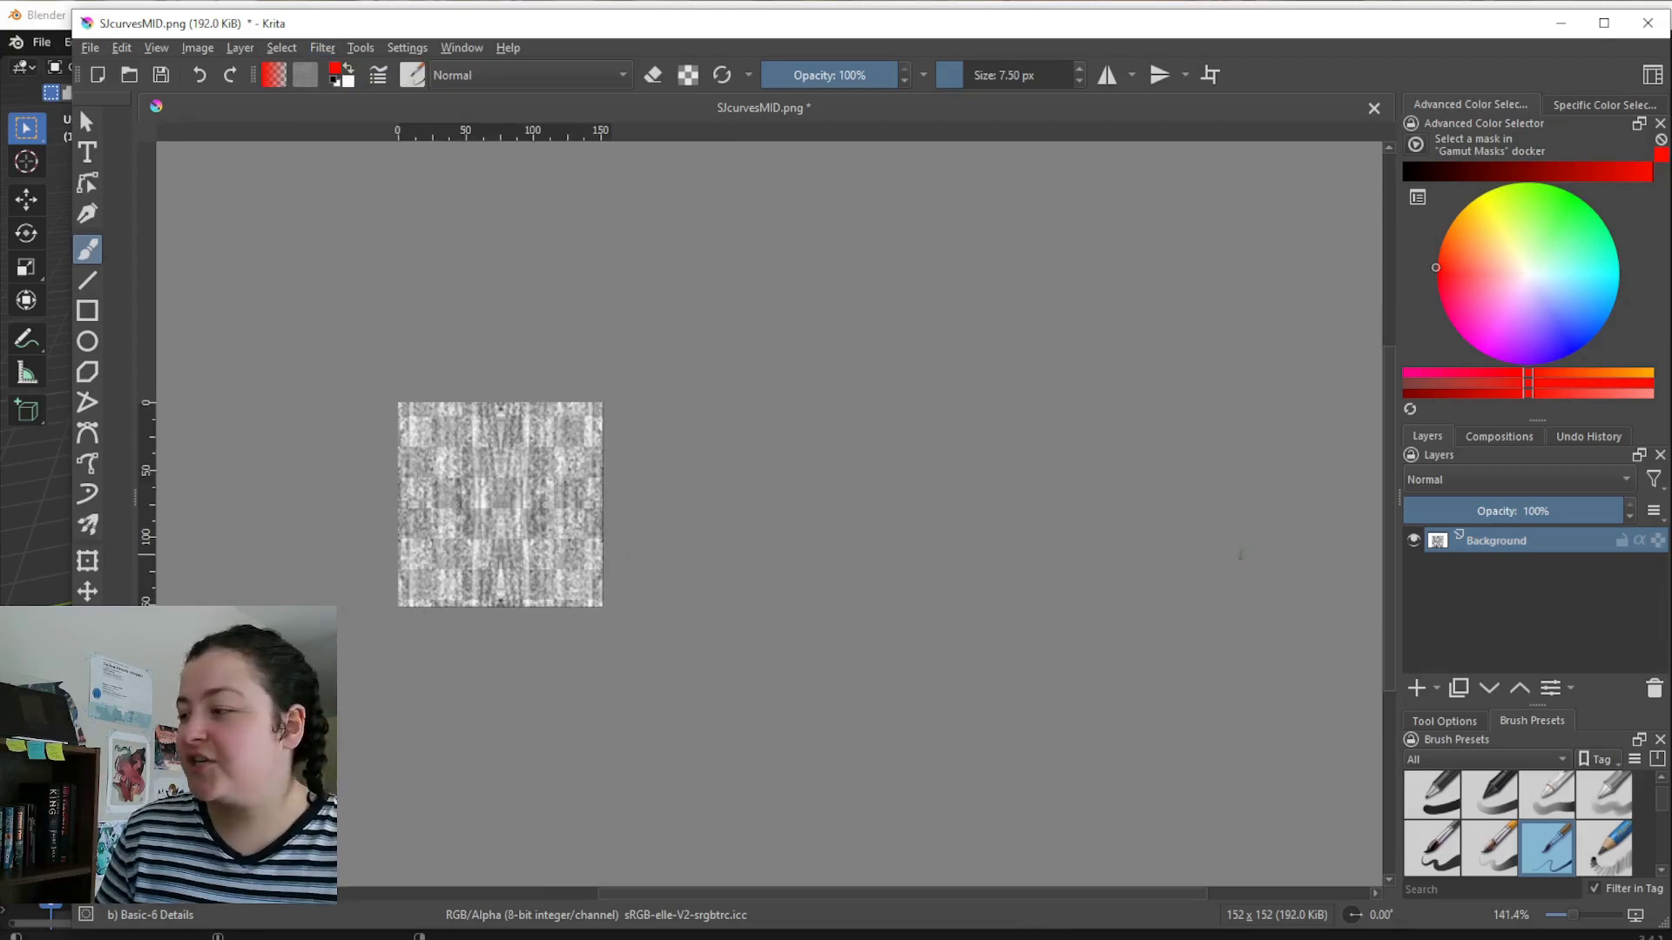
right_click(1533, 544)
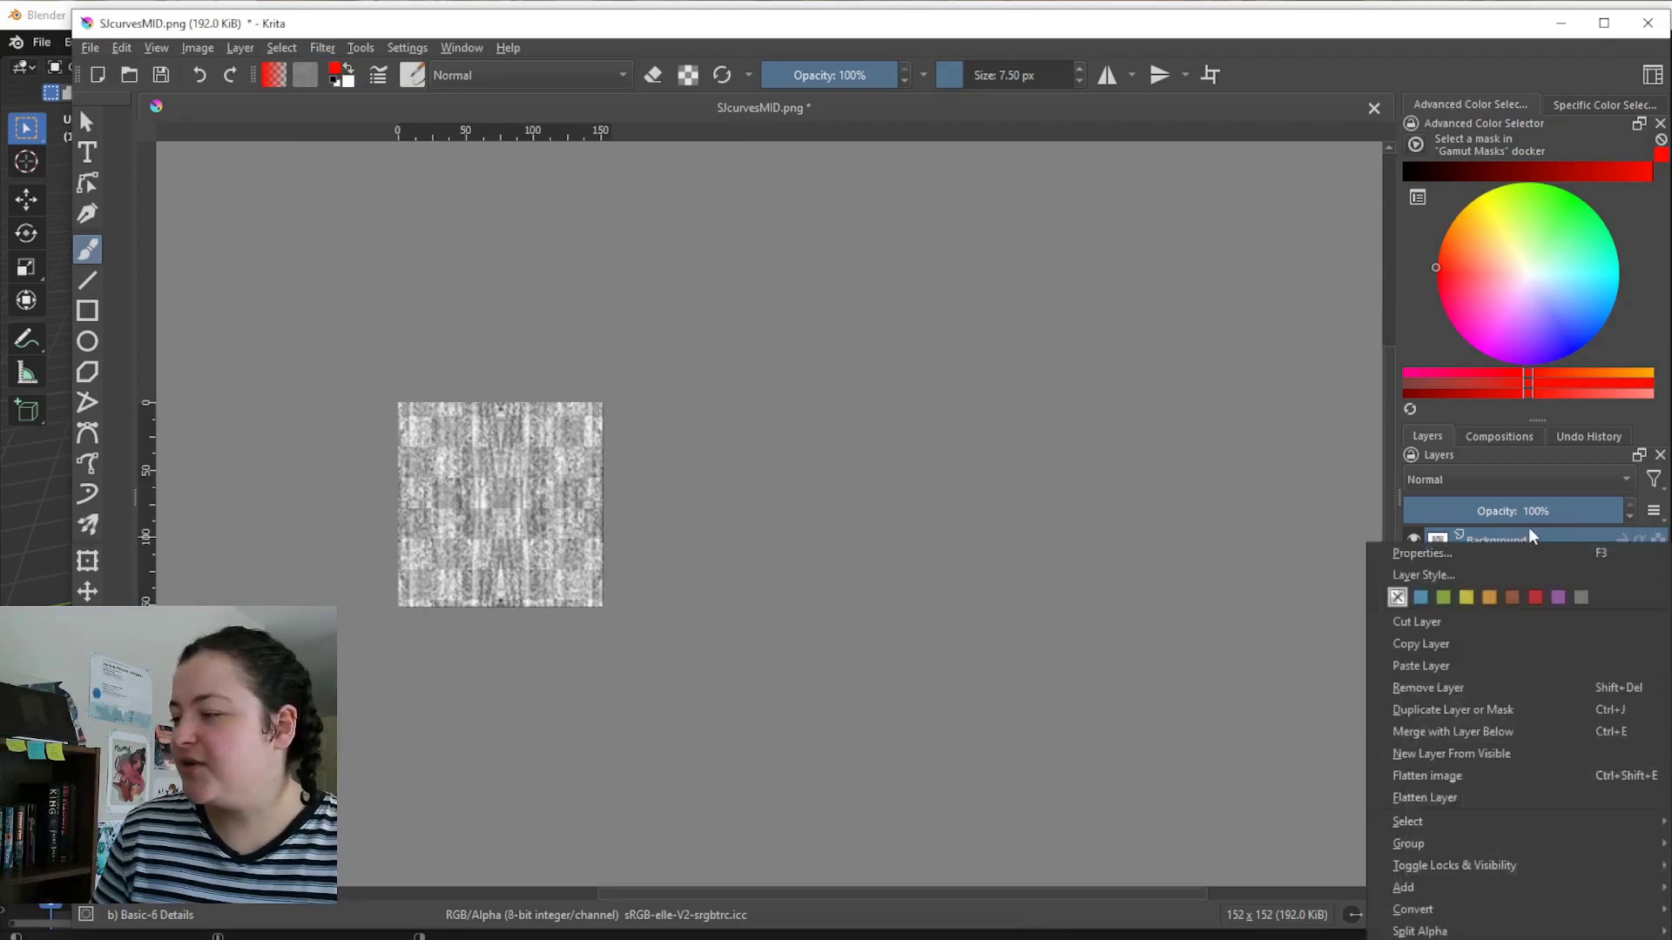
click(1438, 712)
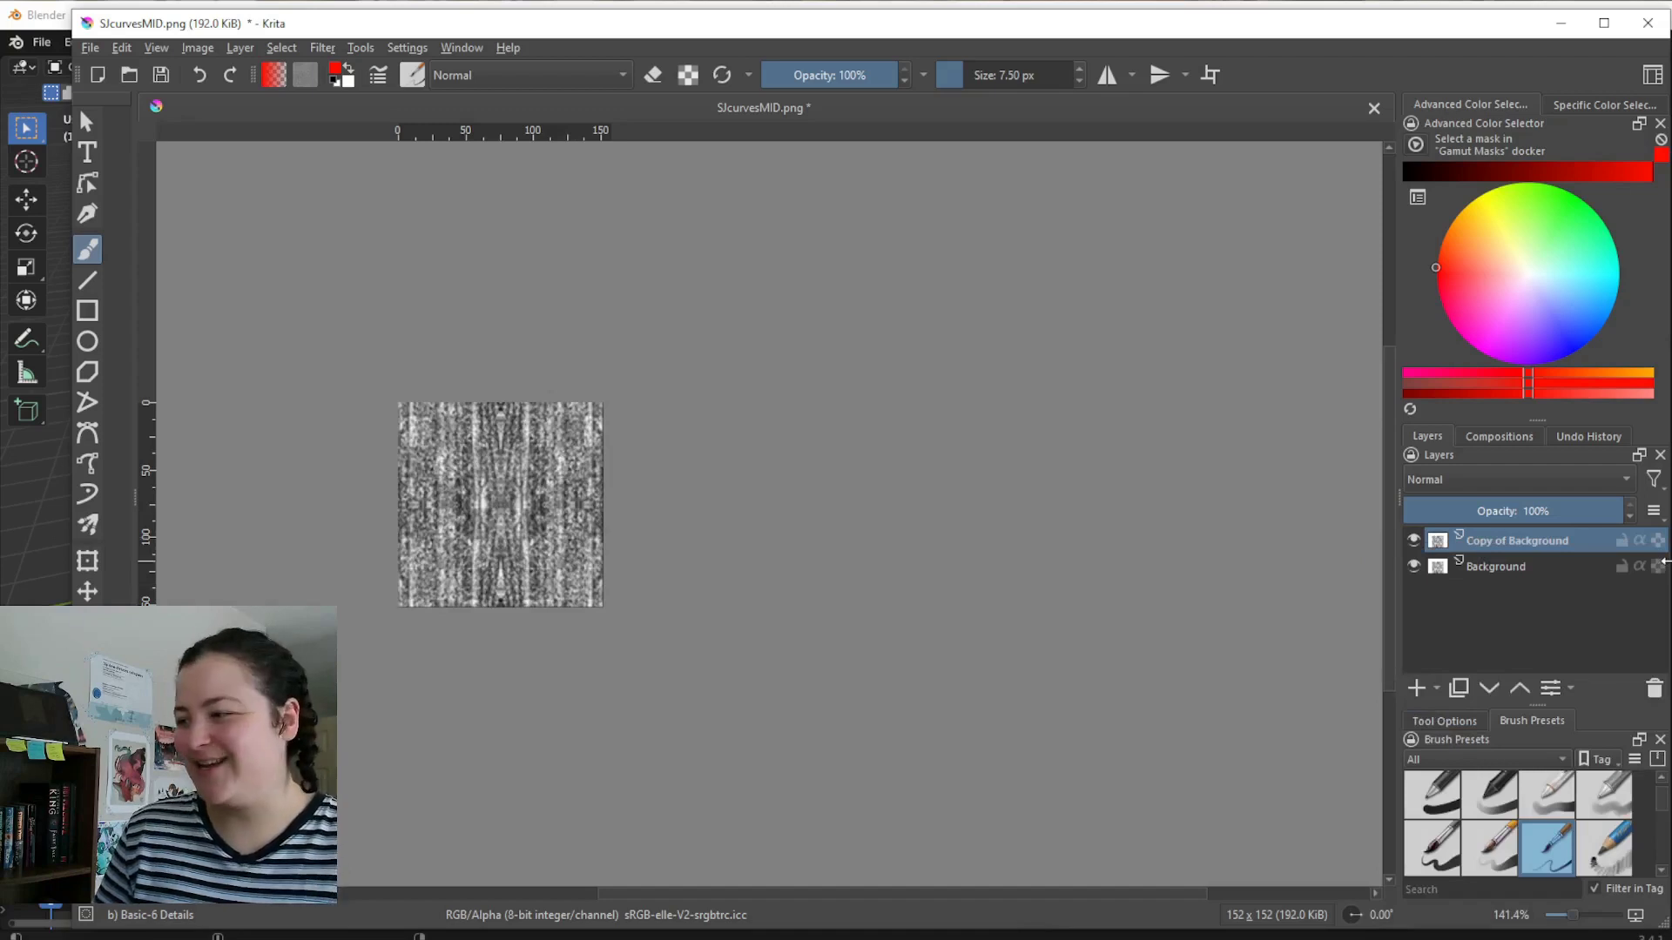
mouse_move(1520, 512)
mouse_down()
mouse_move(1498, 518)
mouse_move(1515, 533)
mouse_move(1467, 536)
mouse_move(1490, 510)
mouse_move(1530, 511)
mouse_up()
click(1413, 542)
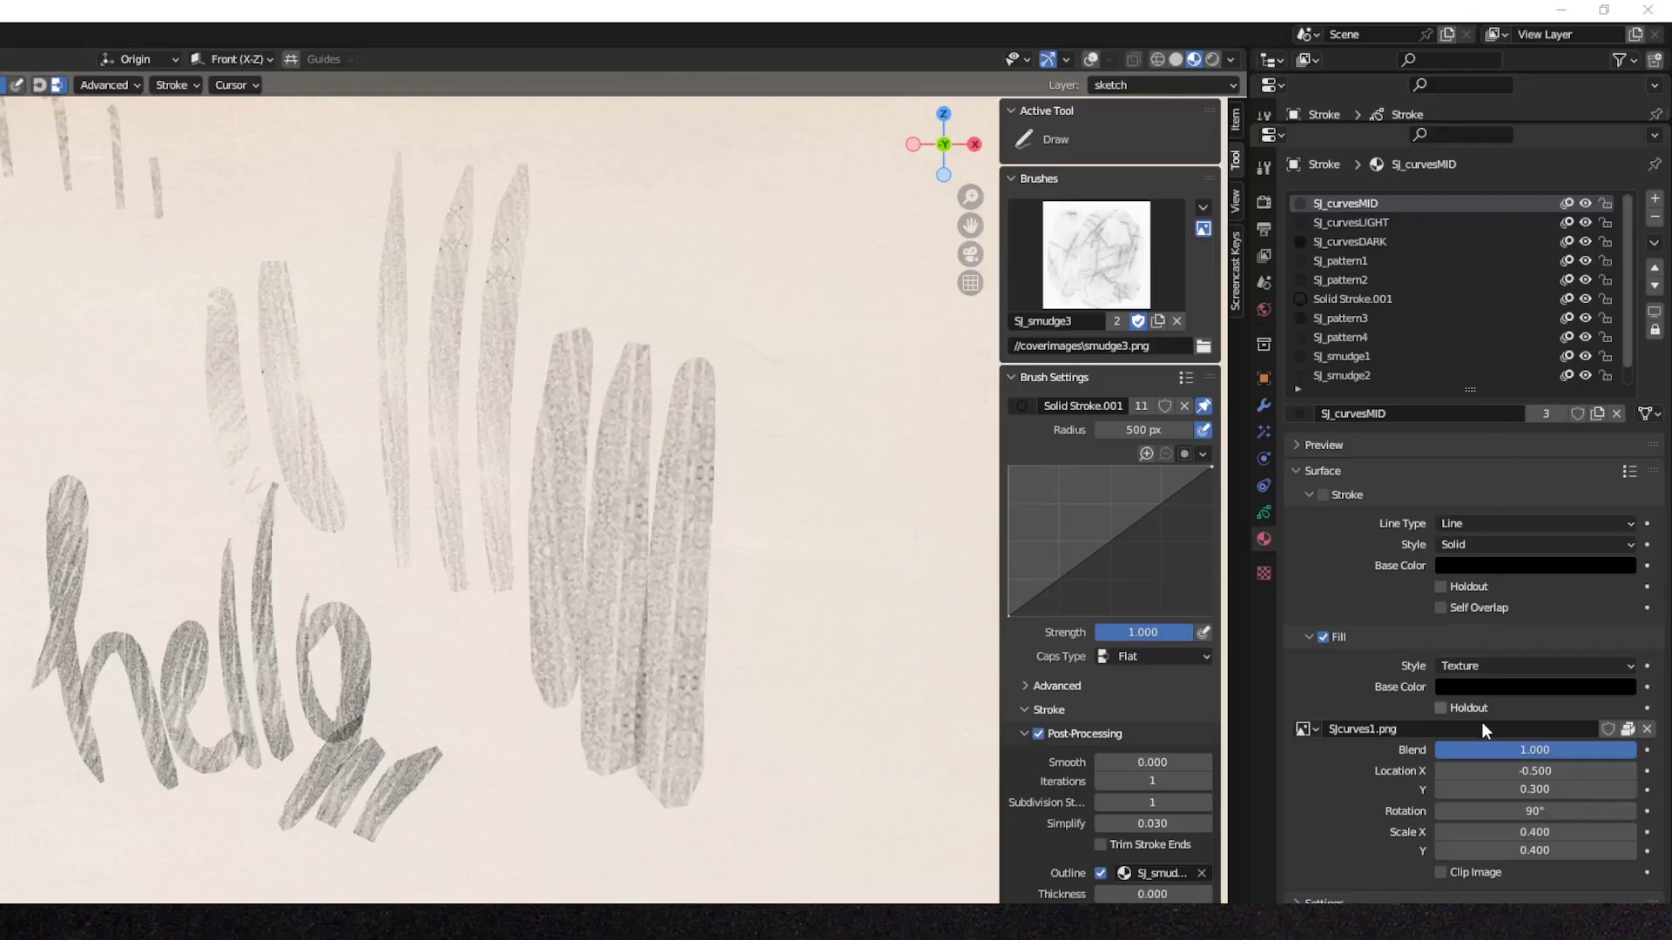
Switch to Blender and adjust the fill base color of the SJ_curvesMID material.
click(1531, 685)
mouse_move(1595, 660)
mouse_down()
mouse_move(1495, 660)
mouse_move(1602, 659)
mouse_up()
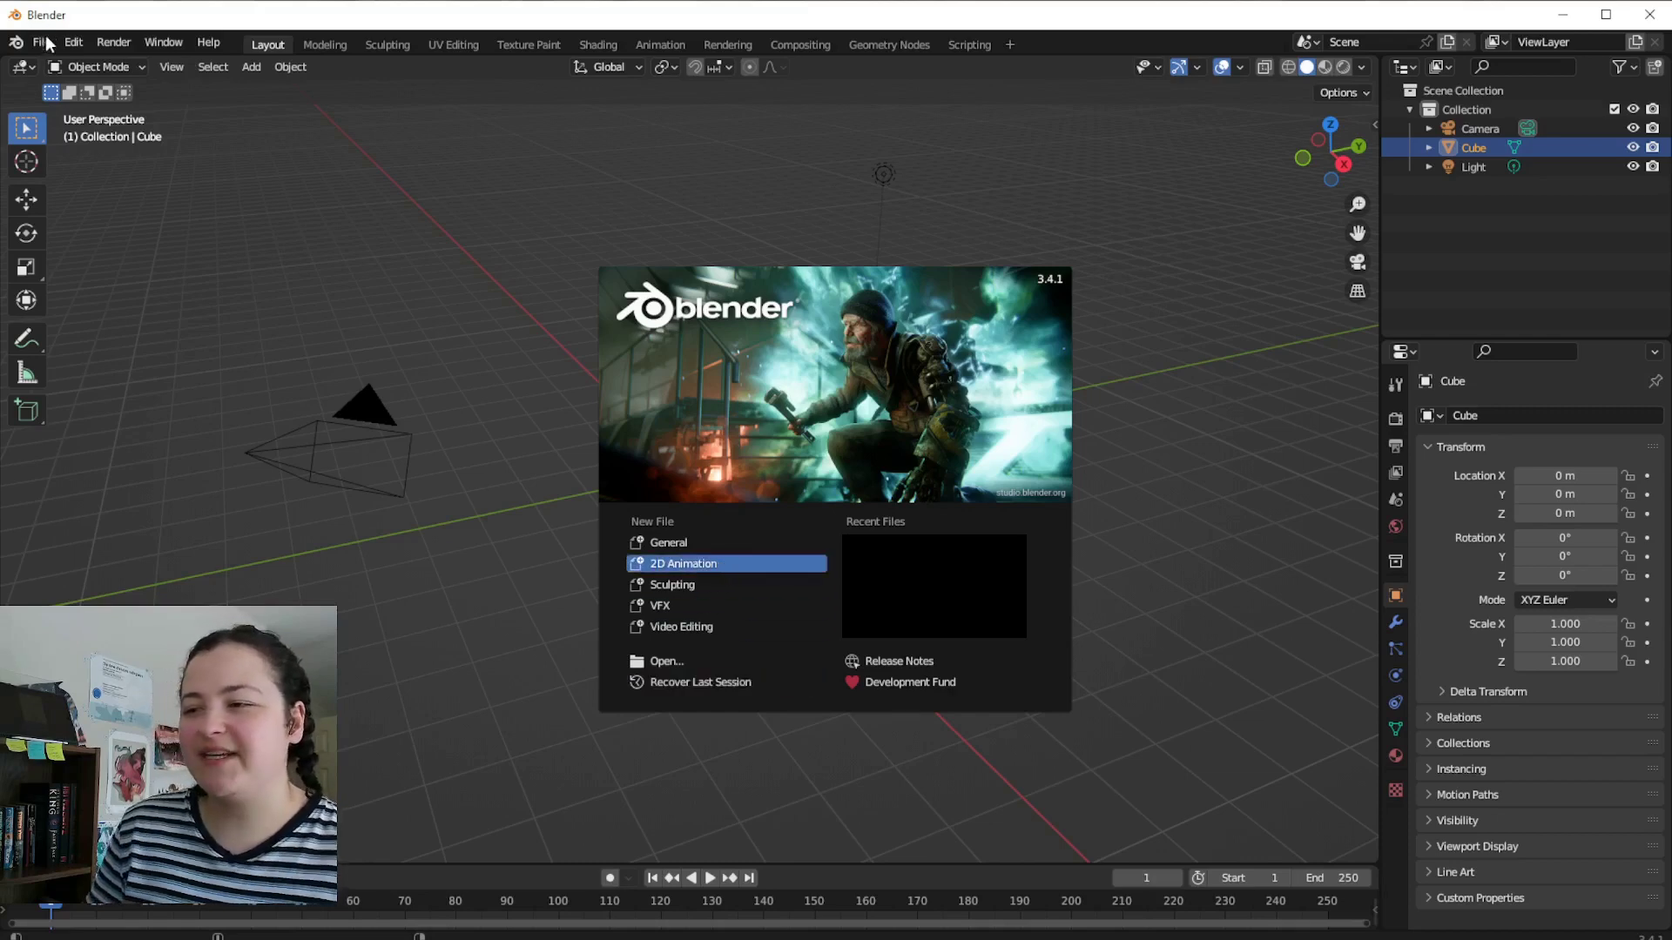
Create a new 2D Animation file in Blender and show the Draw tool's settings in the viewport sidebar.
click(676, 564)
key(n)
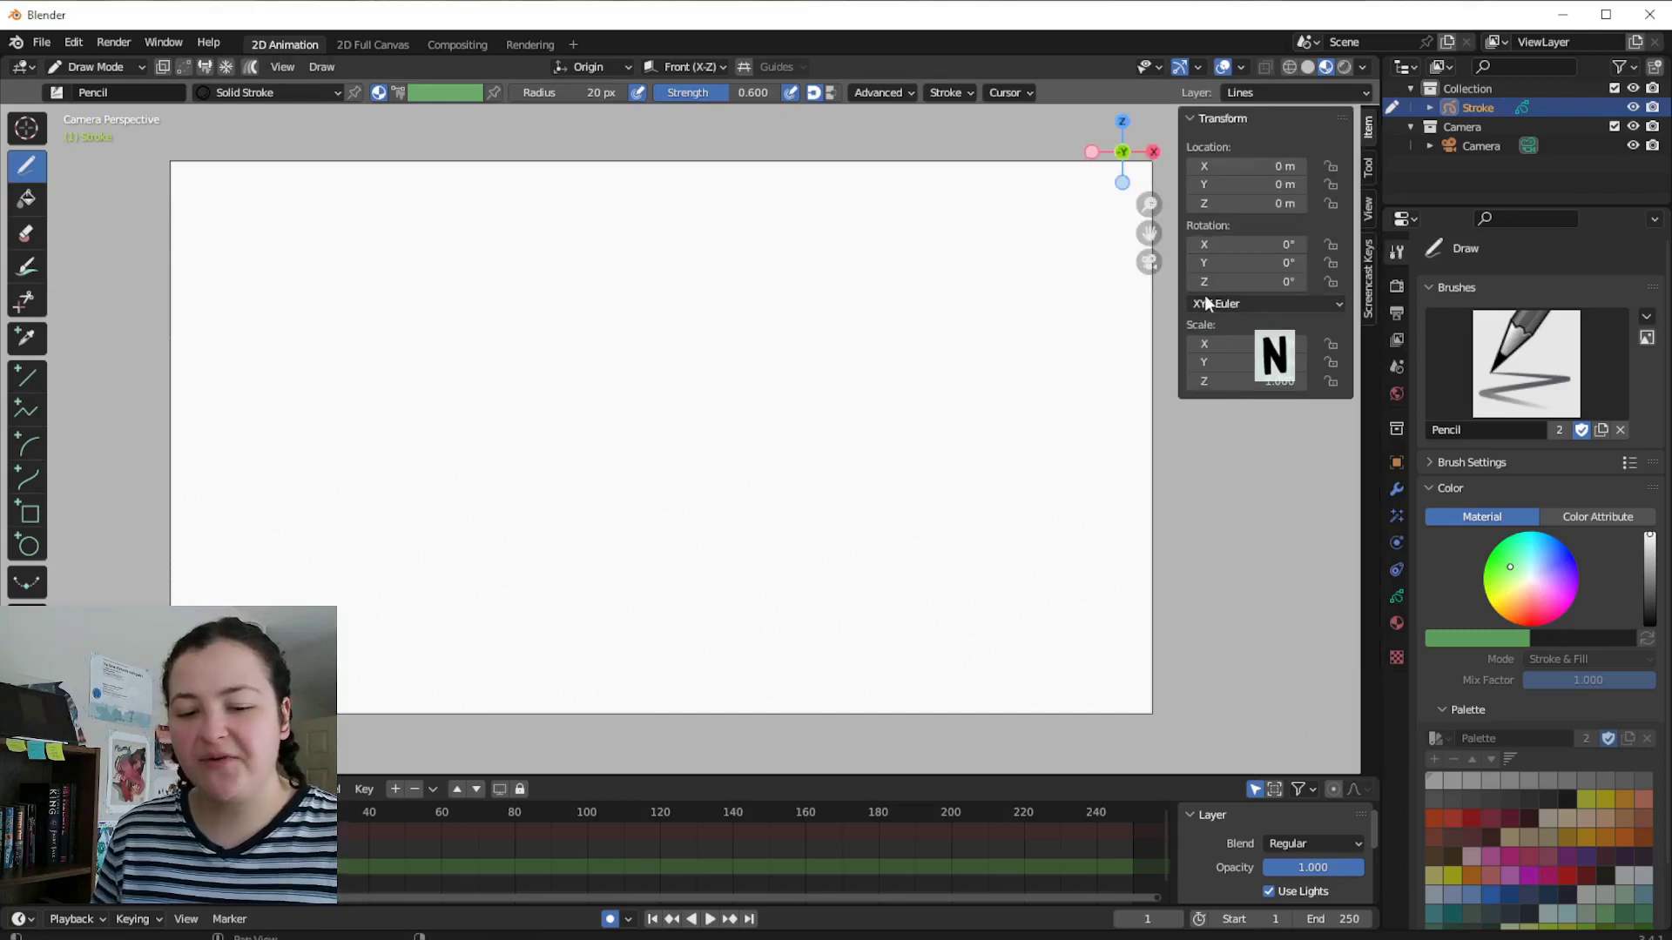
click(1366, 171)
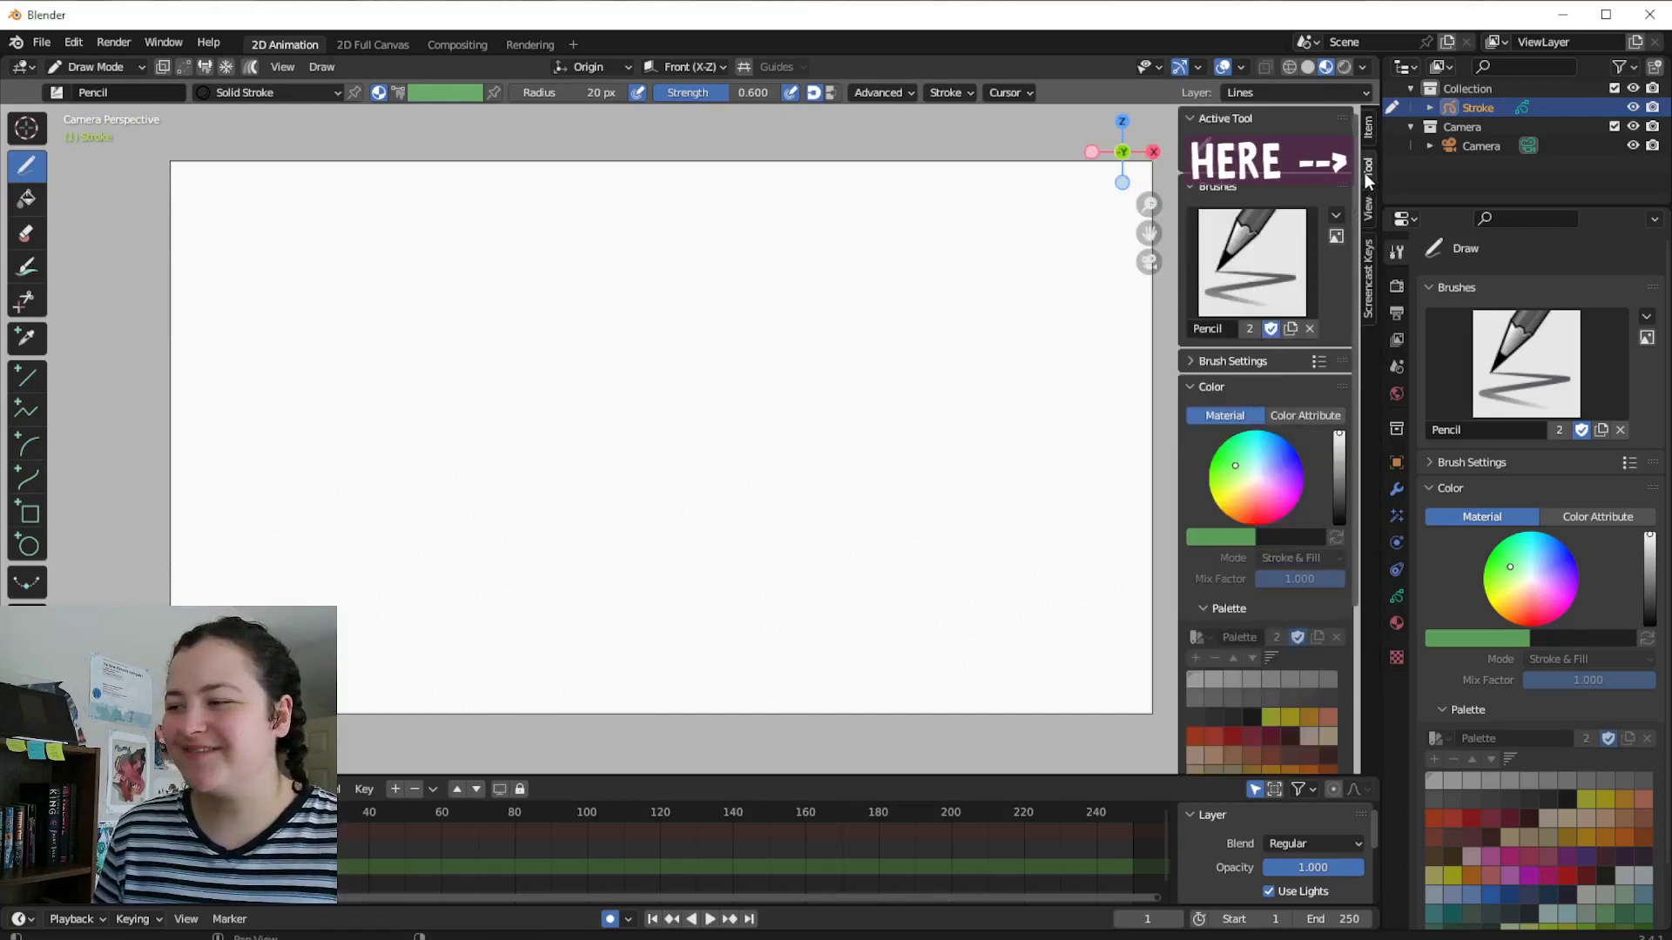
Add a new material to the Stroke object, with its stroke turned off and its fill turned on.
click(1397, 623)
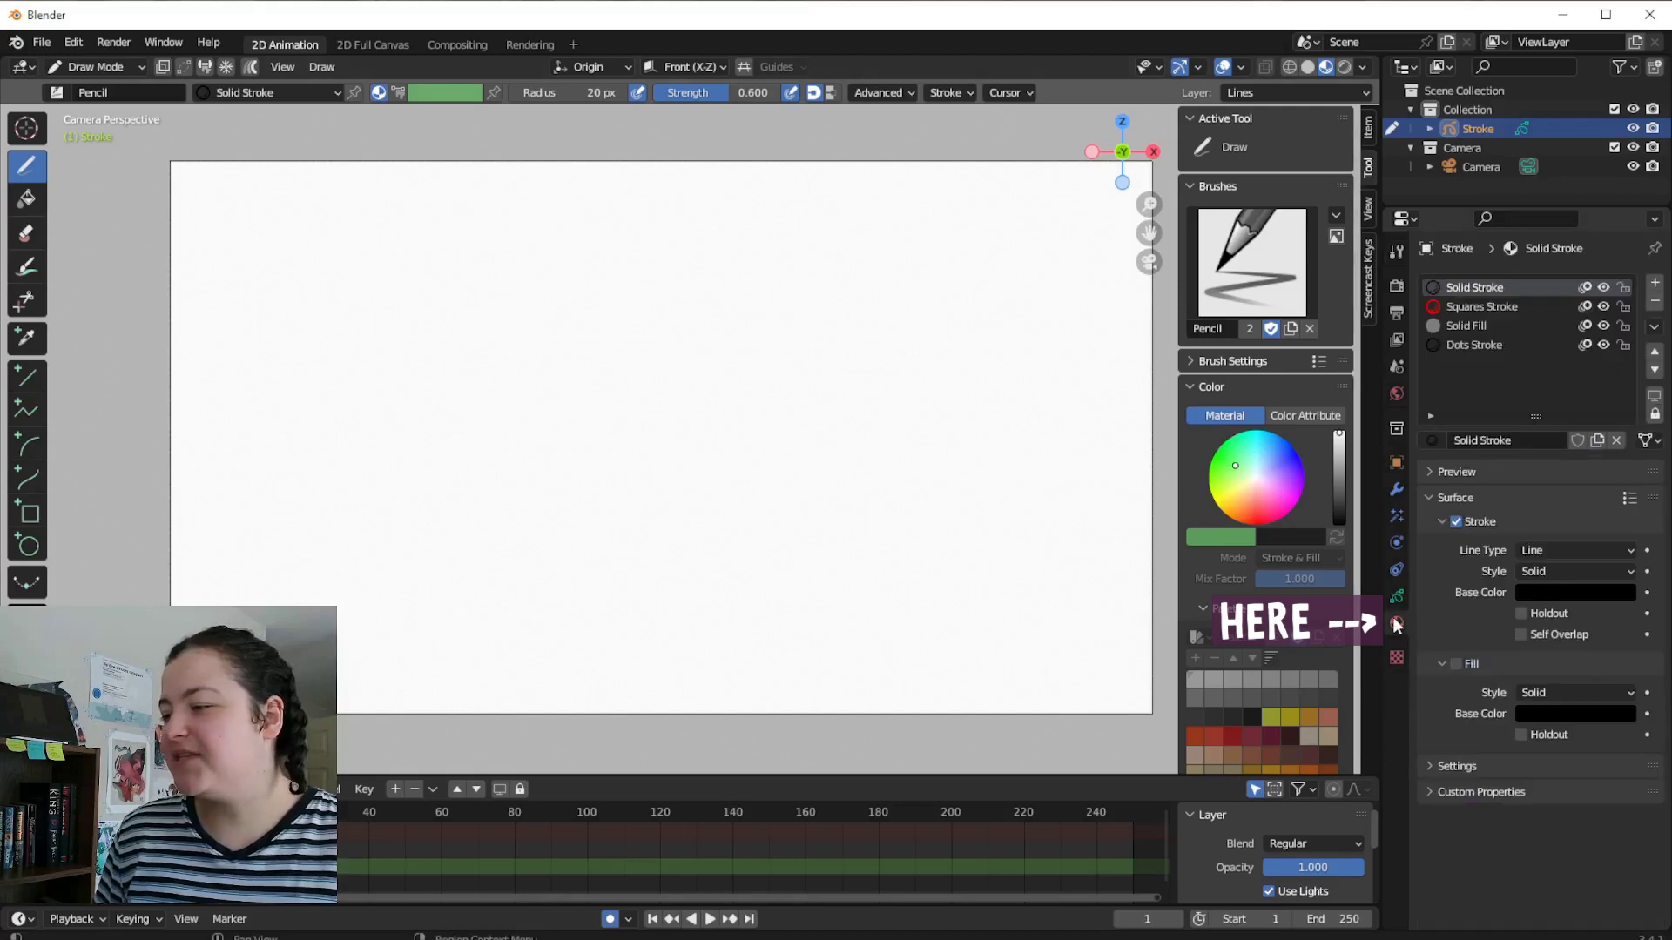
click(1657, 287)
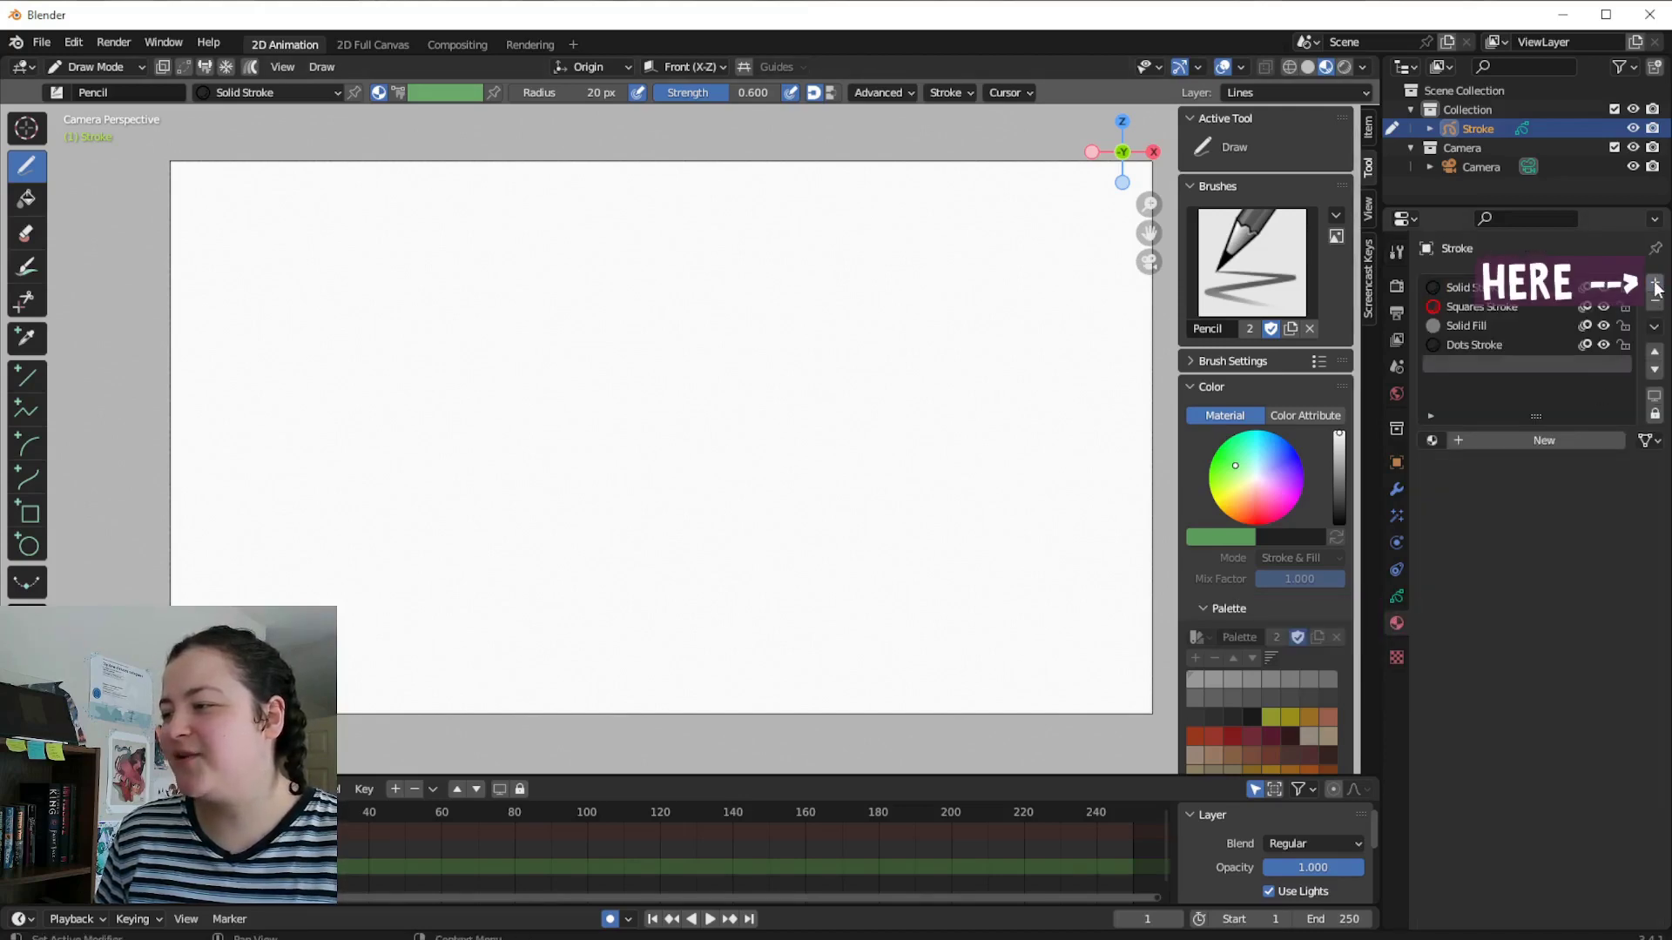
click(1524, 437)
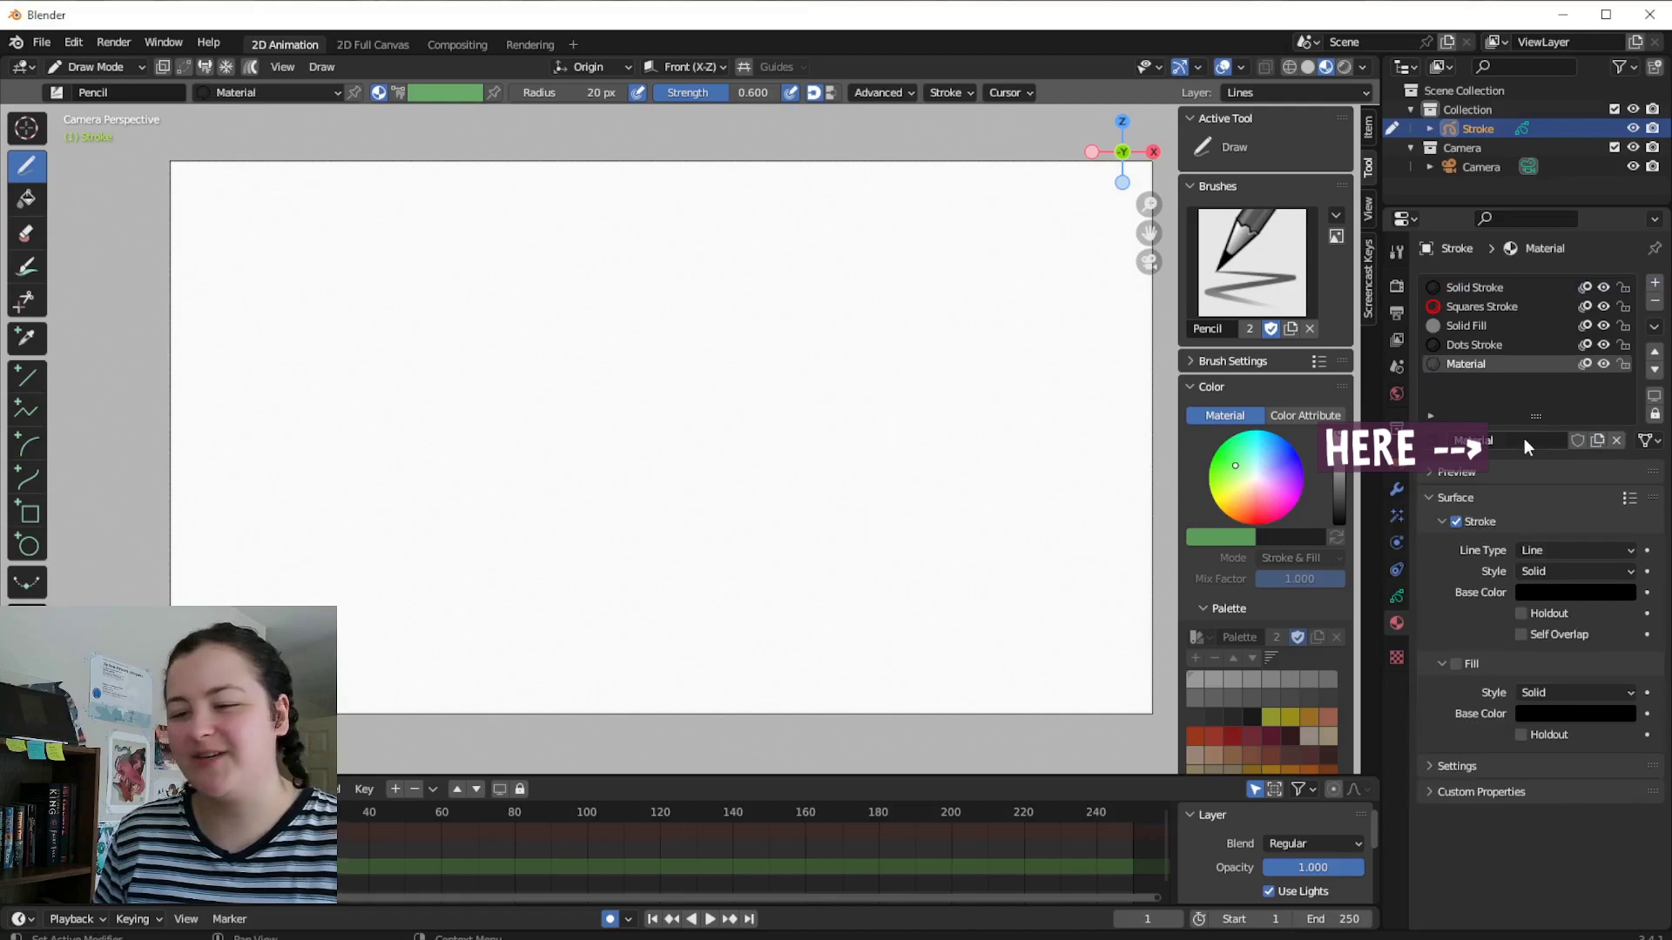
click(1457, 521)
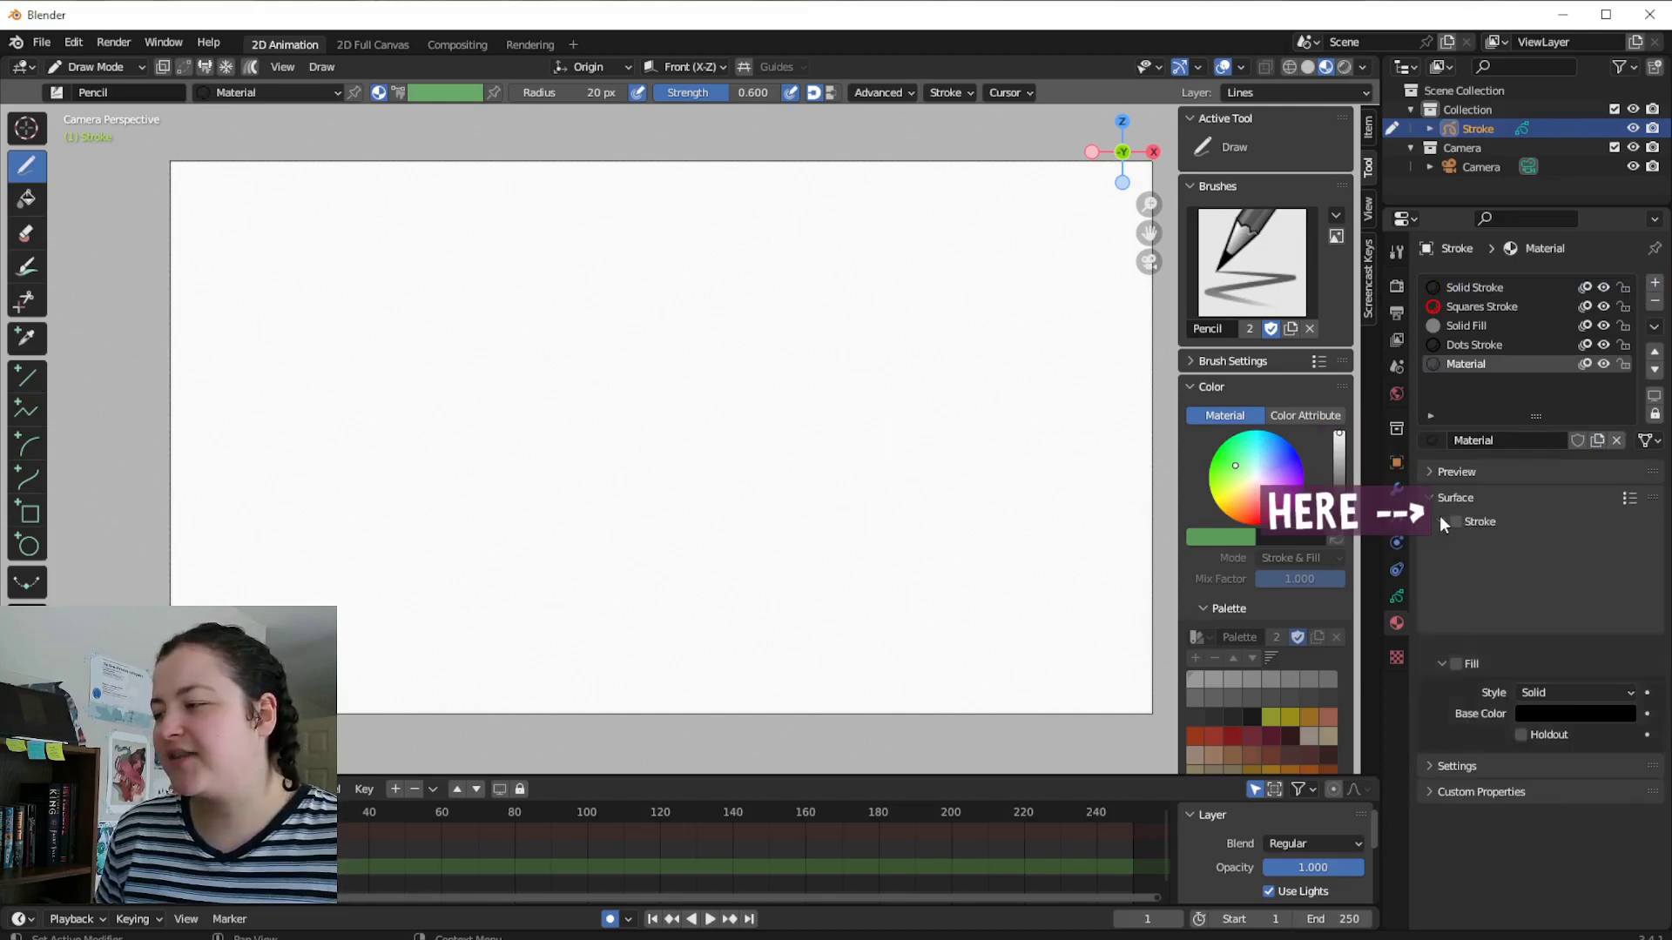
click(1441, 519)
click(1457, 545)
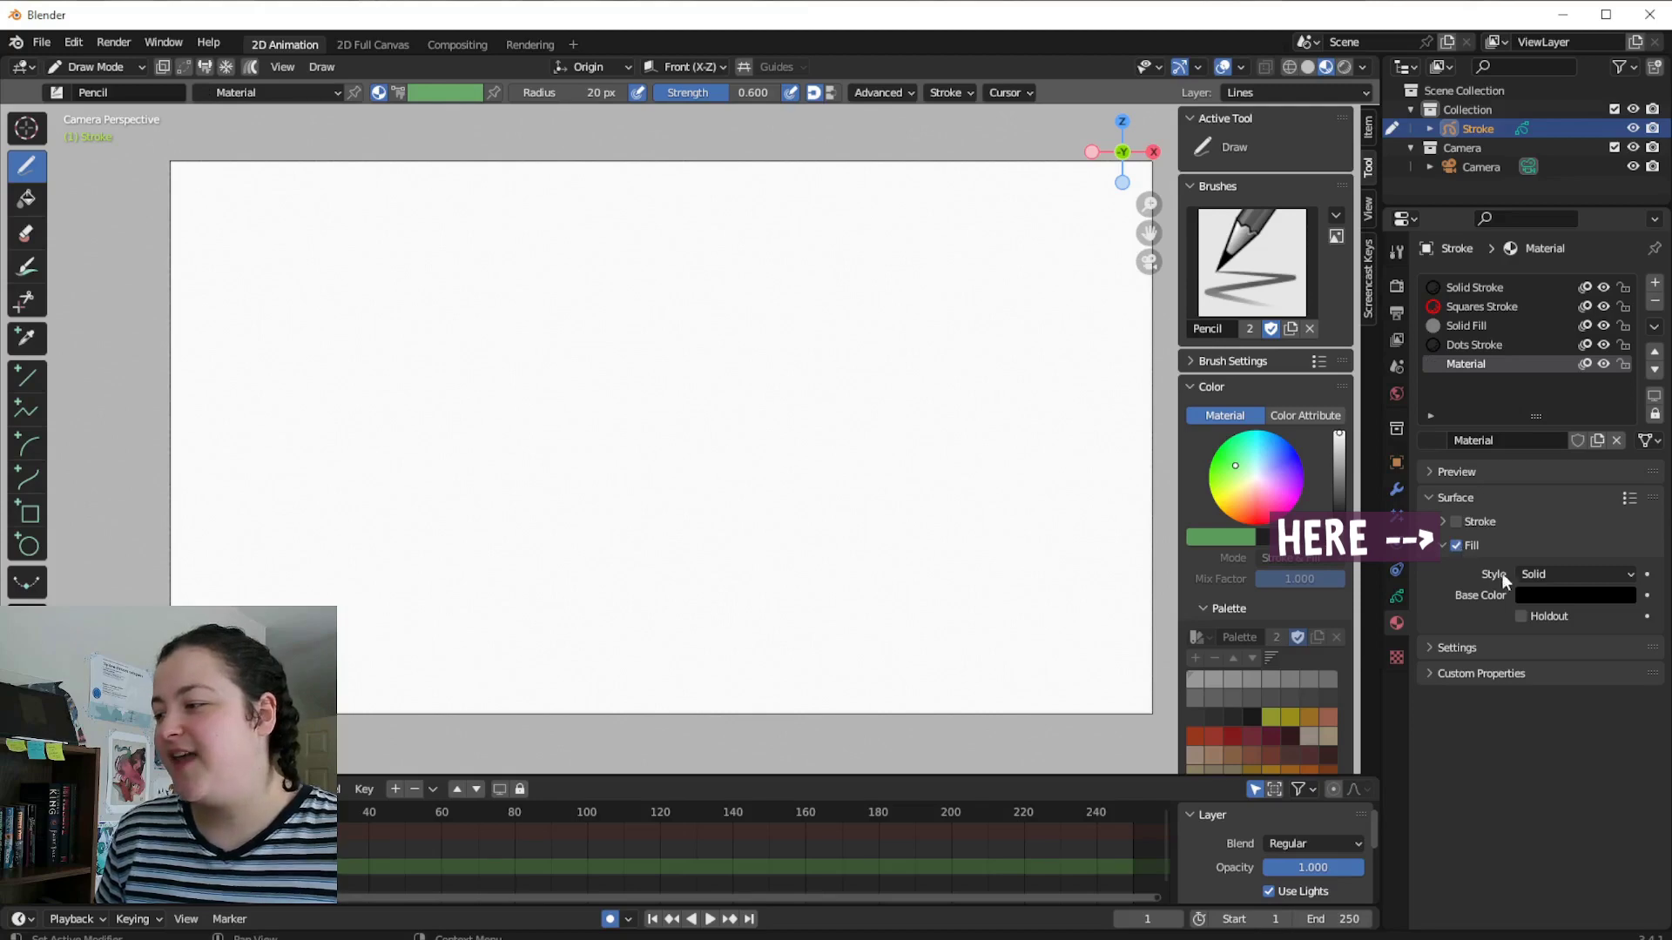
Set the new material's fill style to Texture and load SJcurvesMID.png as its image.
click(1543, 571)
click(1550, 640)
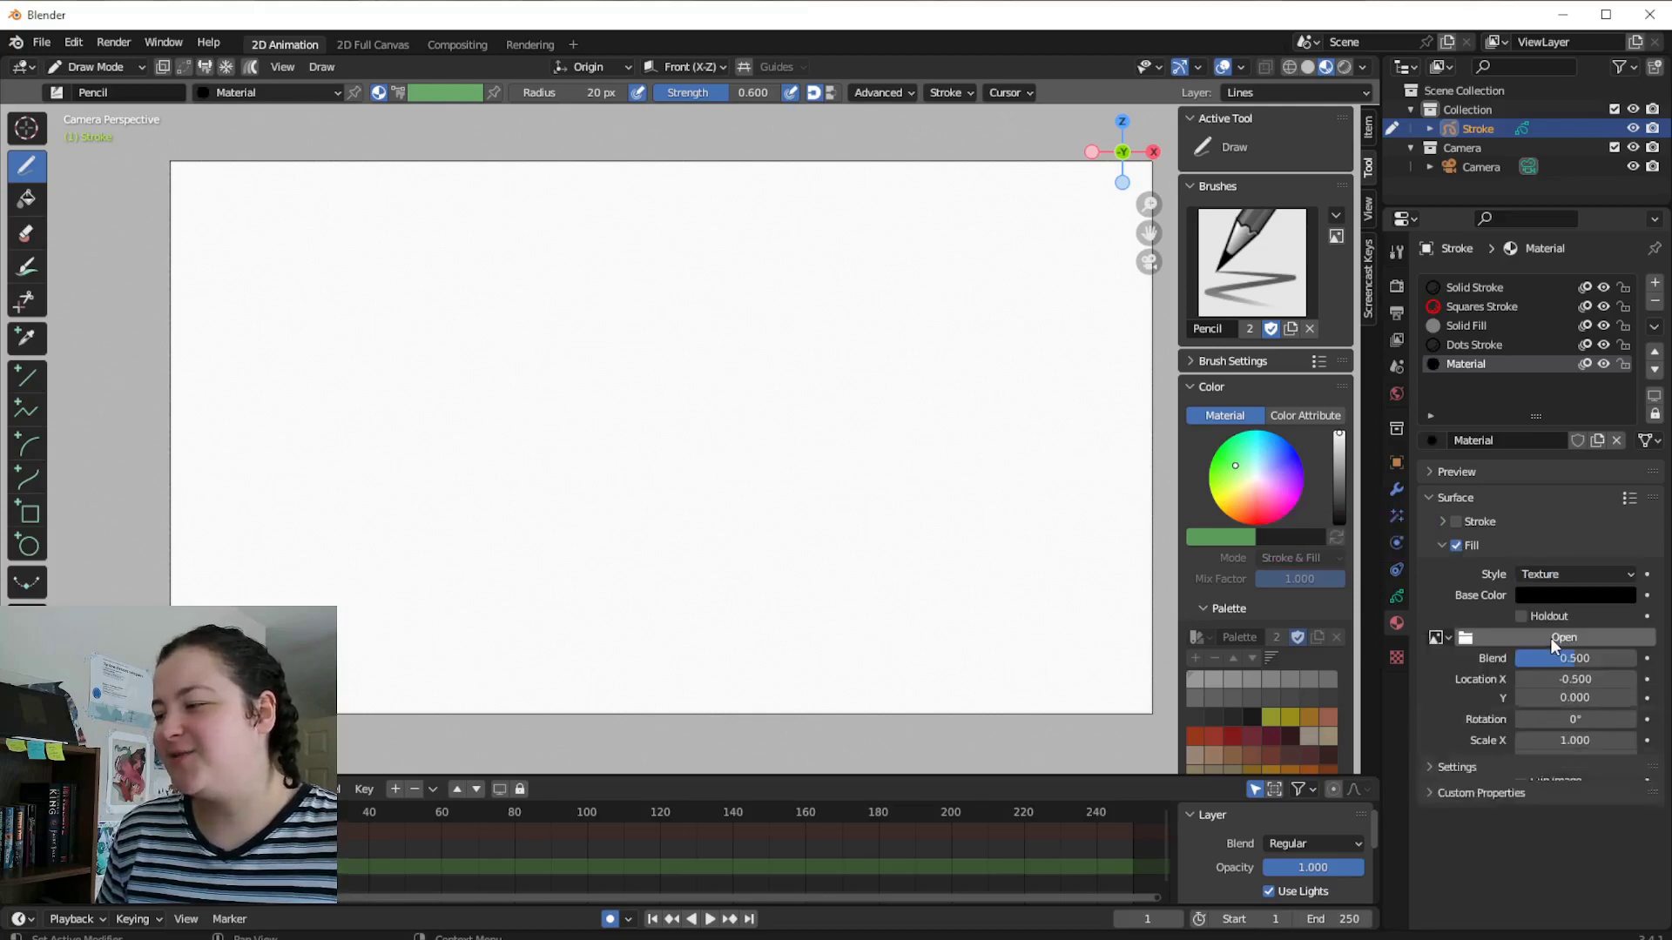
click(1553, 636)
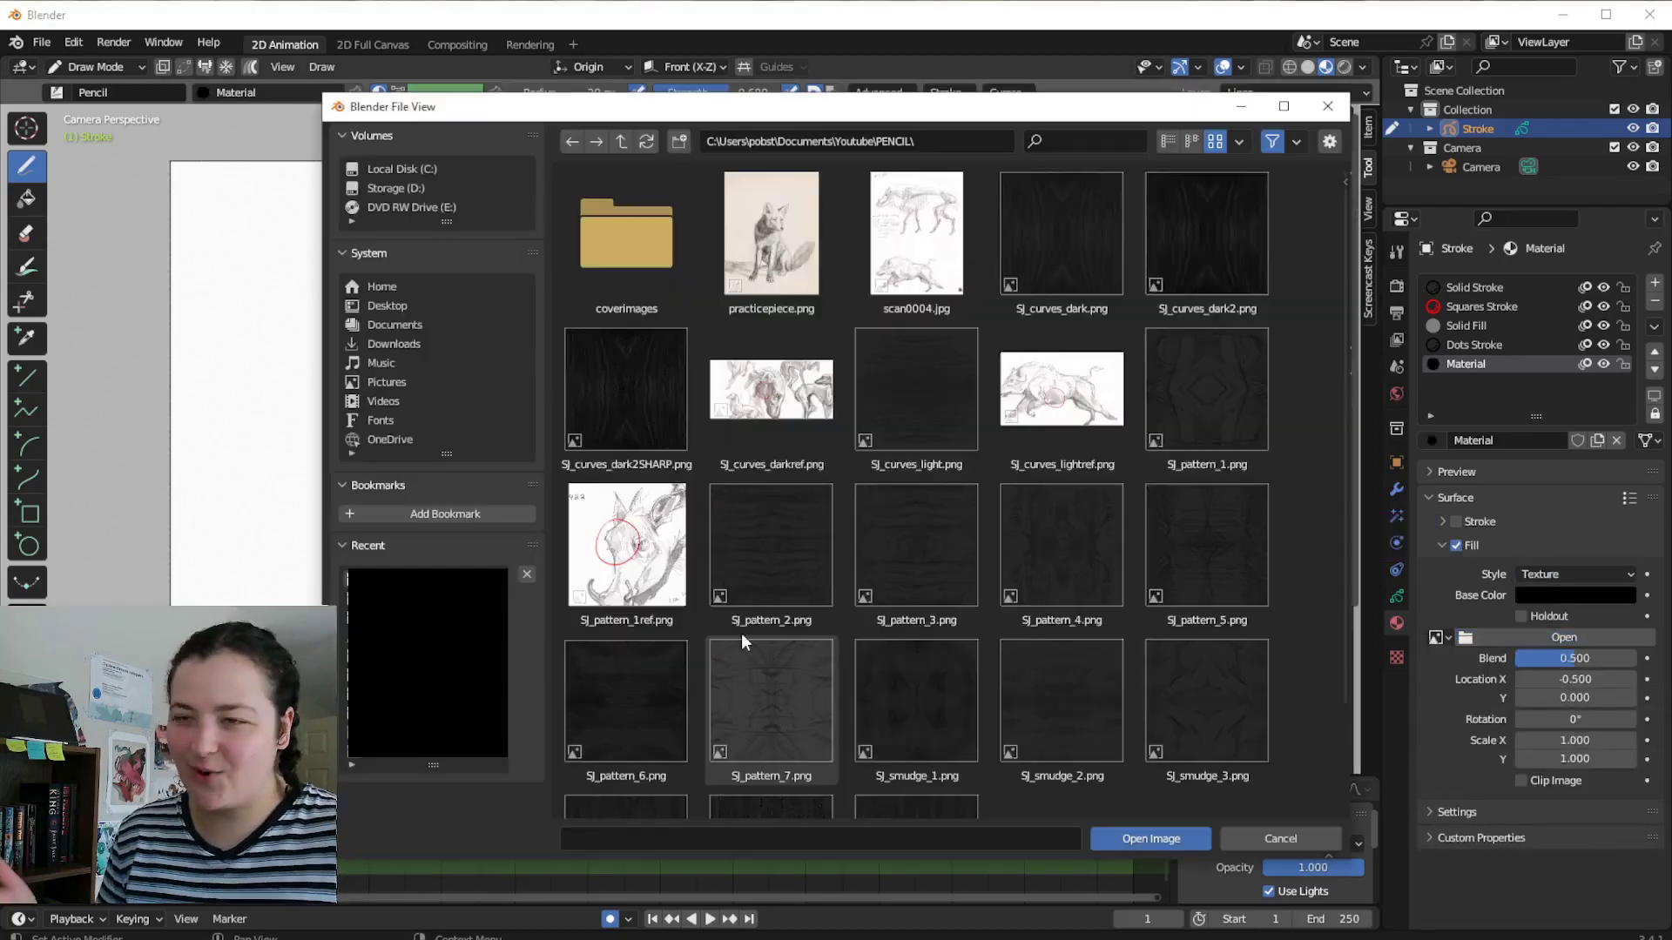
scroll(742, 633, down, 3)
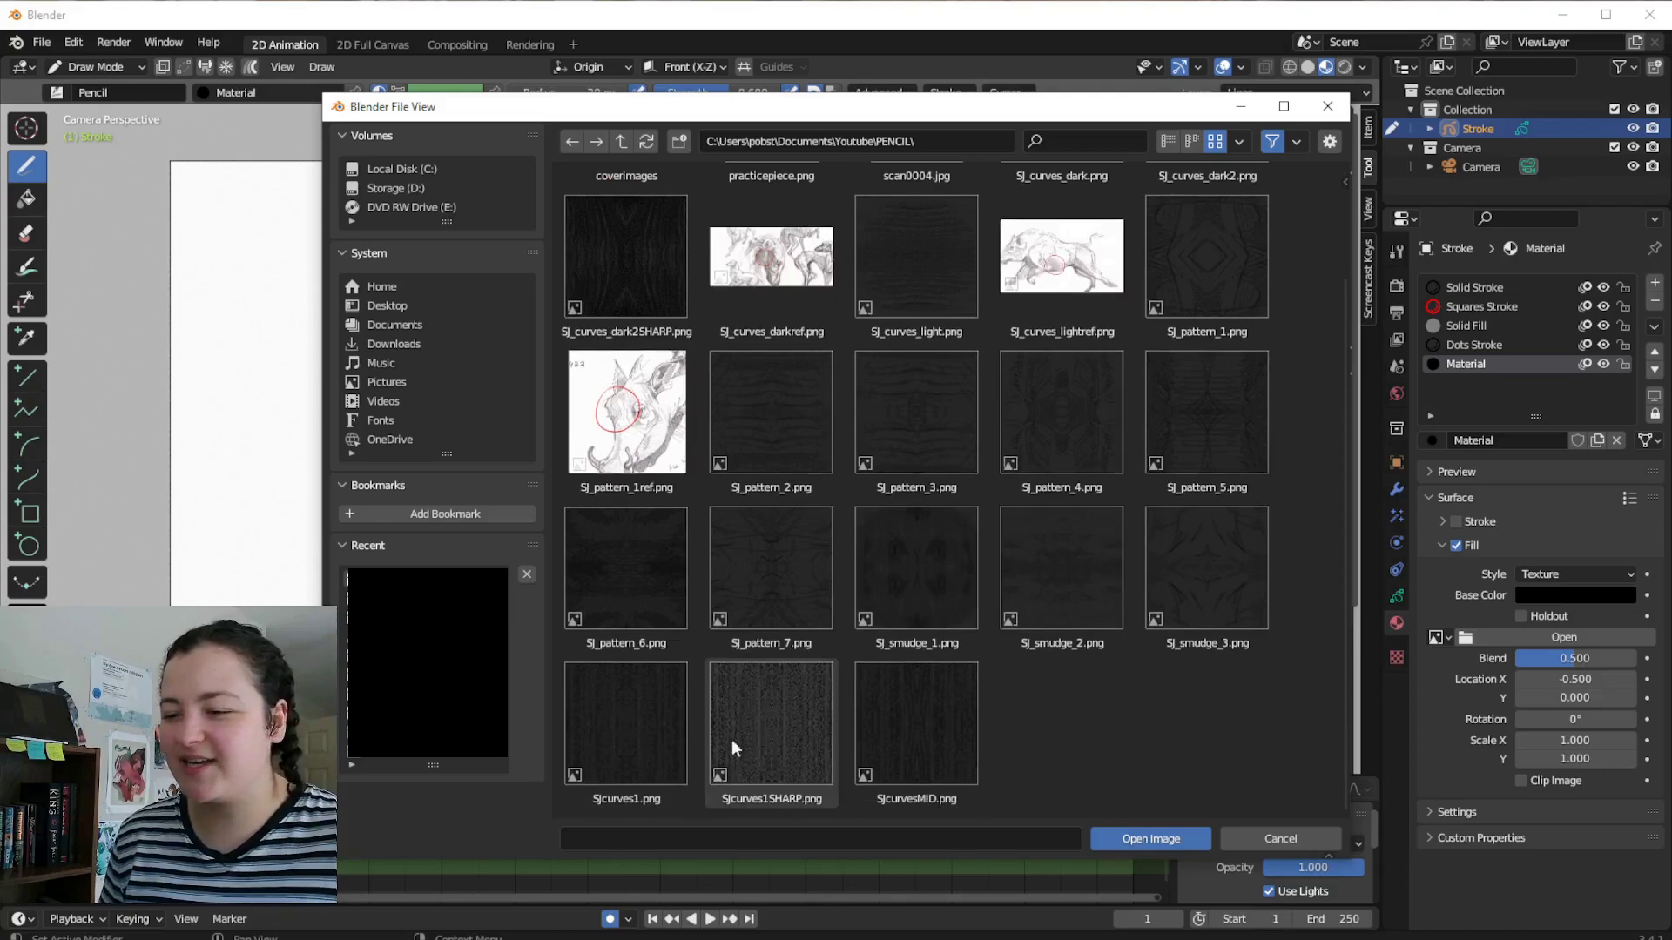
double_click(886, 713)
Stay in Draw Mode and enable the brush's Outline post-processing option, with the new Material as the outline material.
click(95, 68)
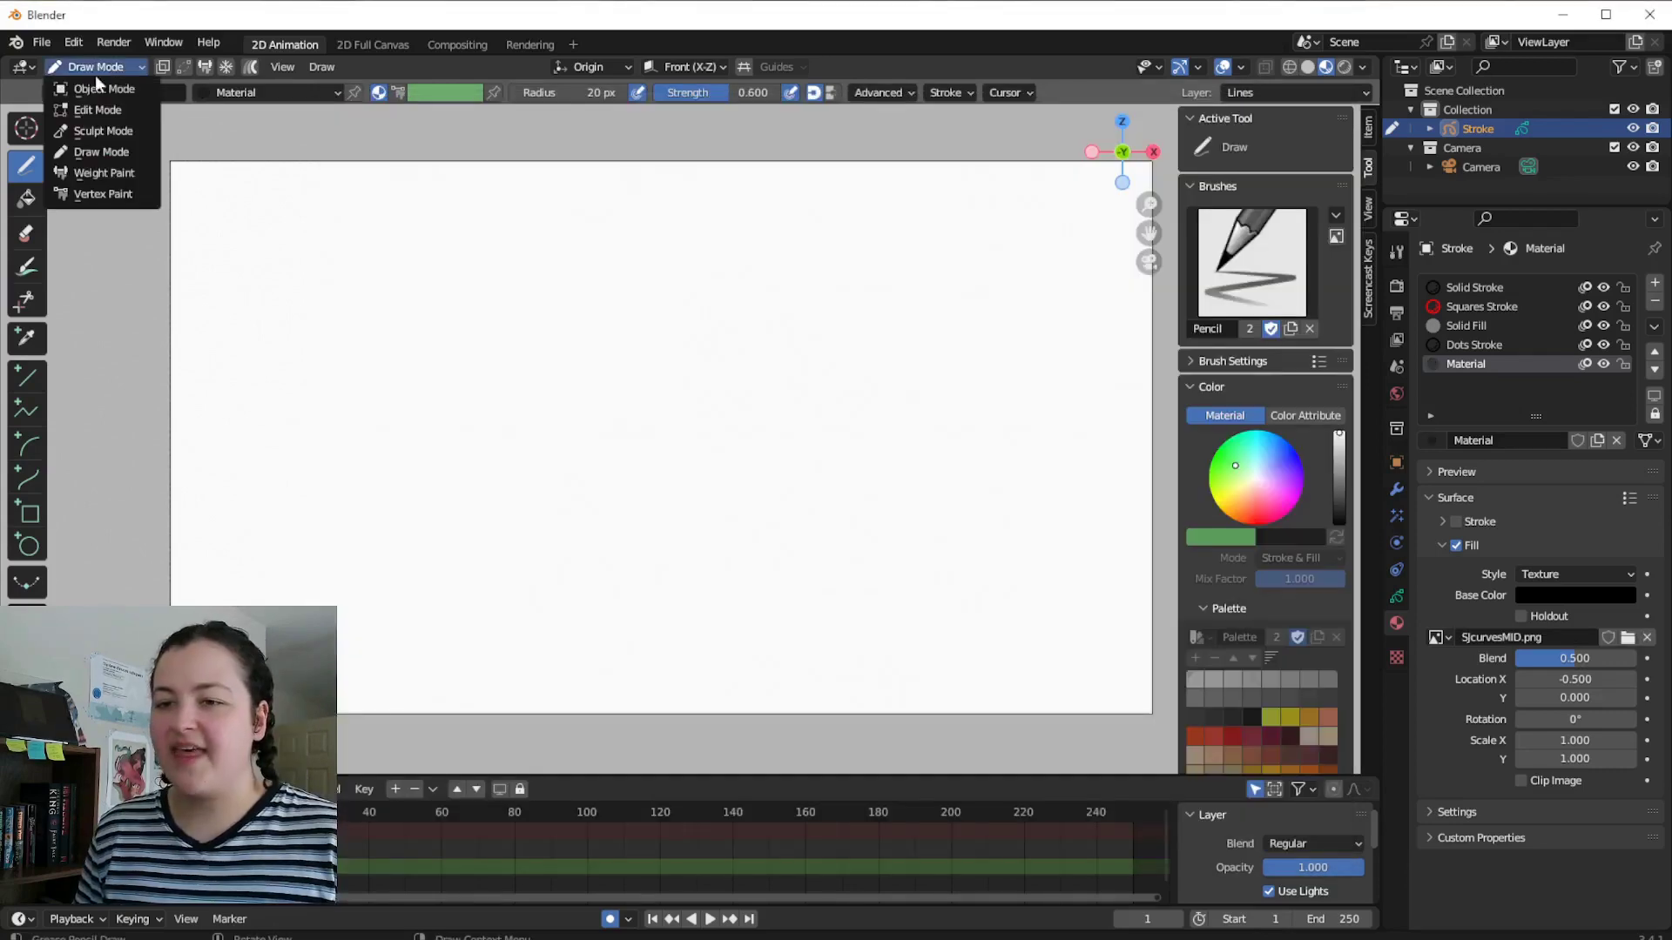
click(95, 150)
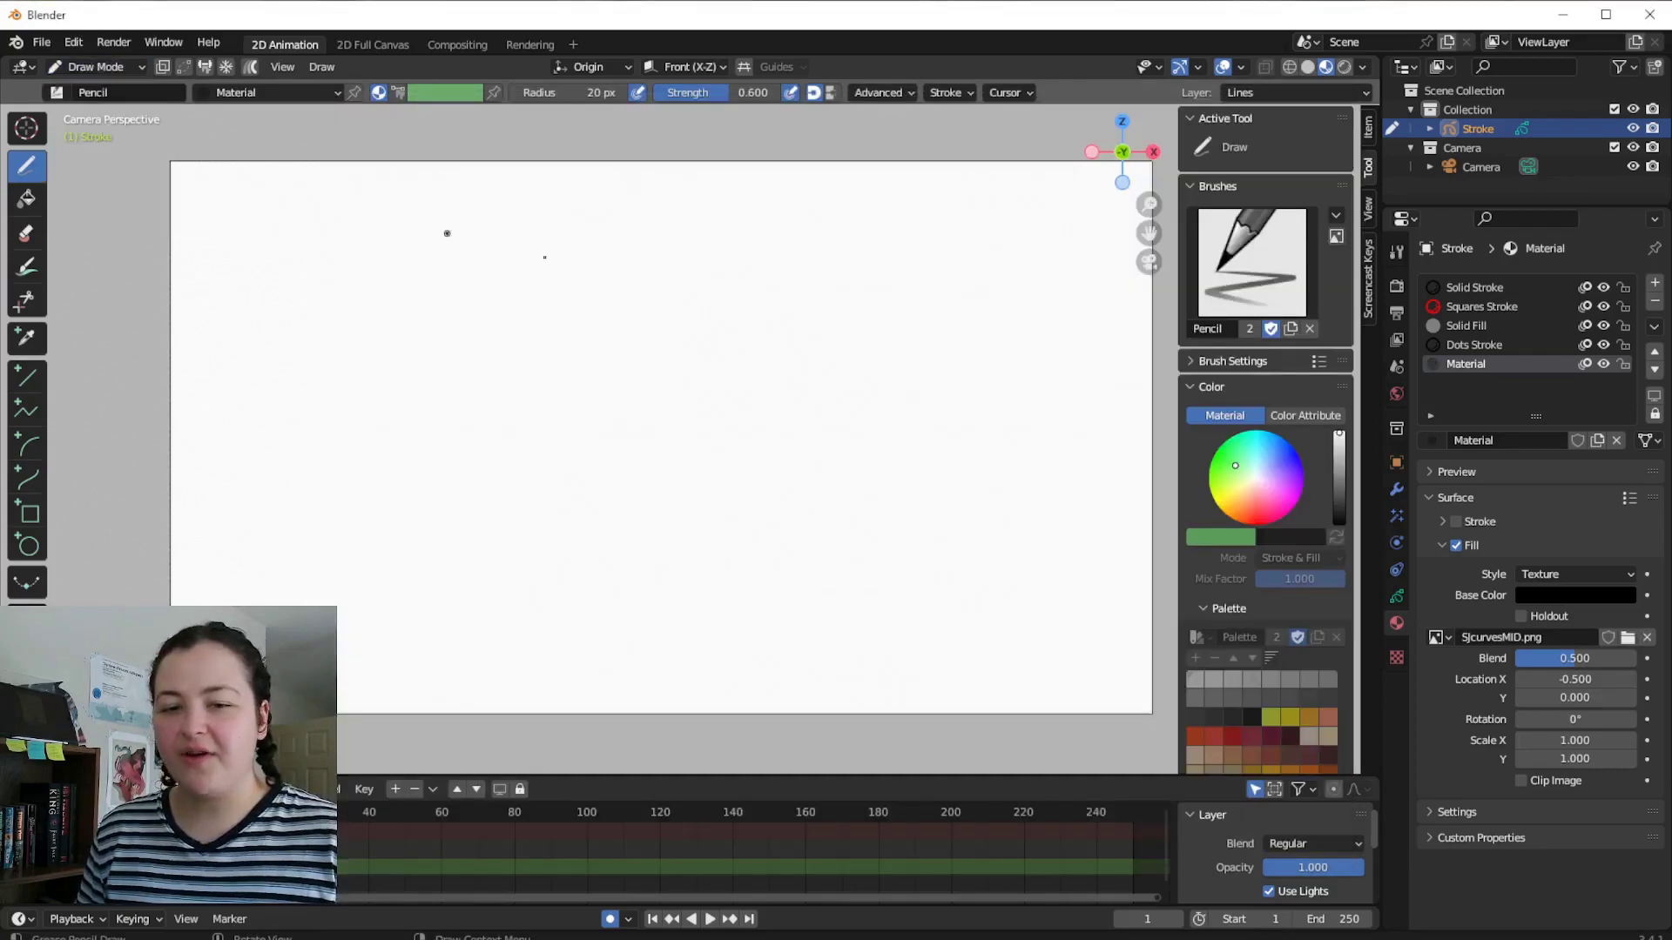
click(940, 92)
click(935, 279)
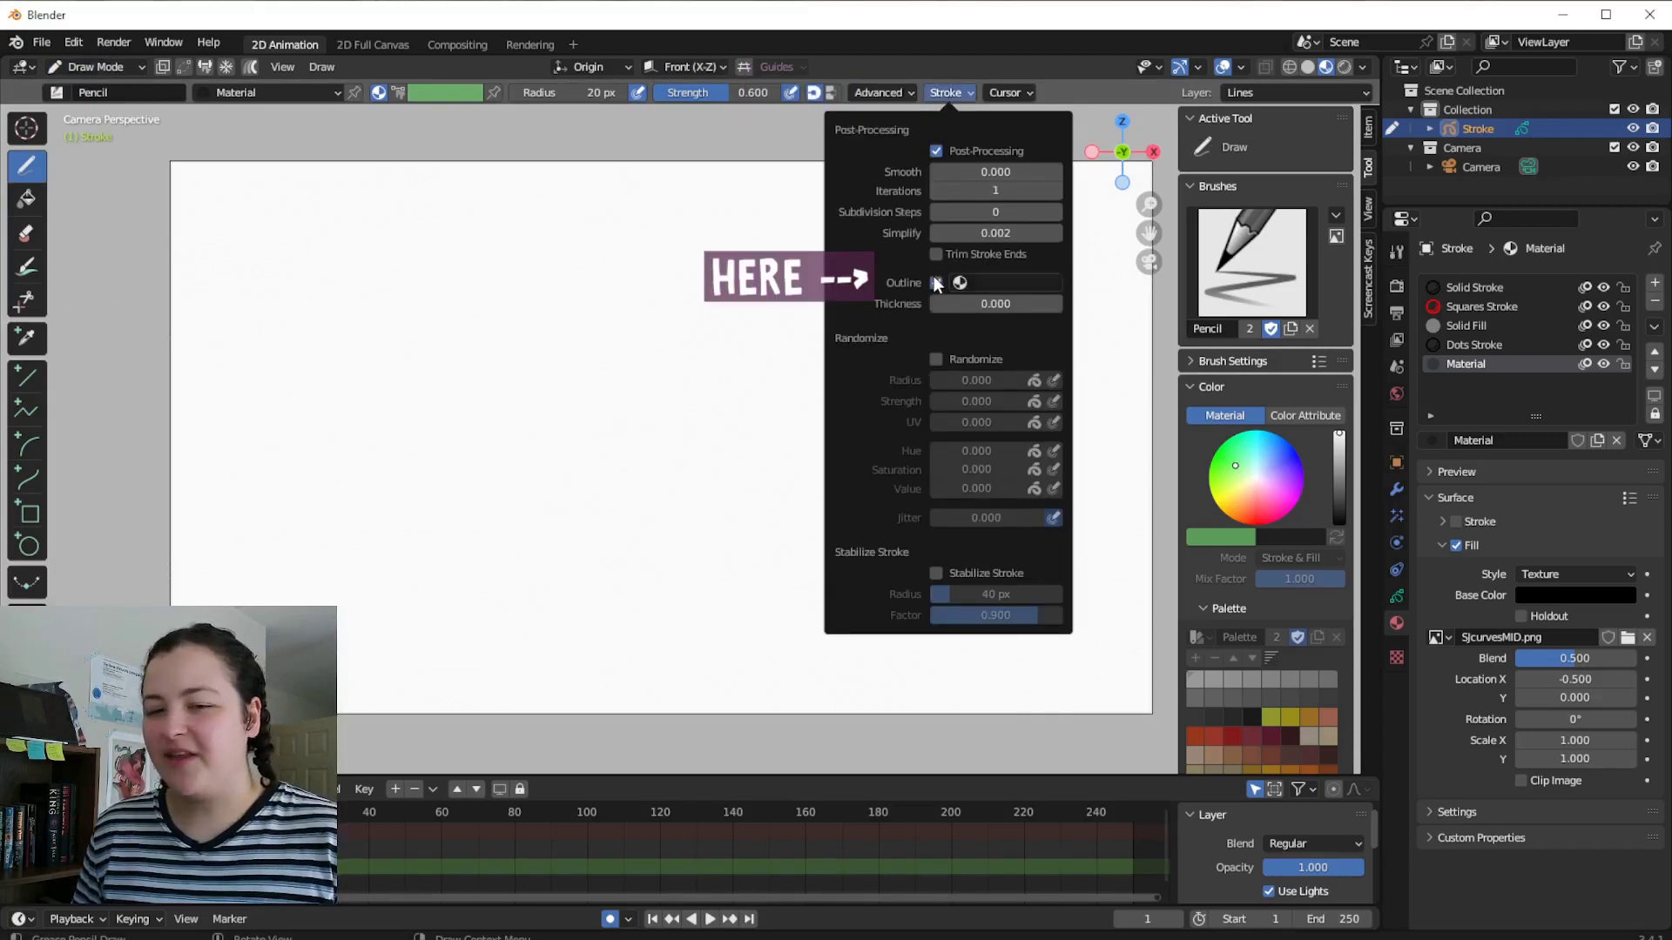
click(1010, 284)
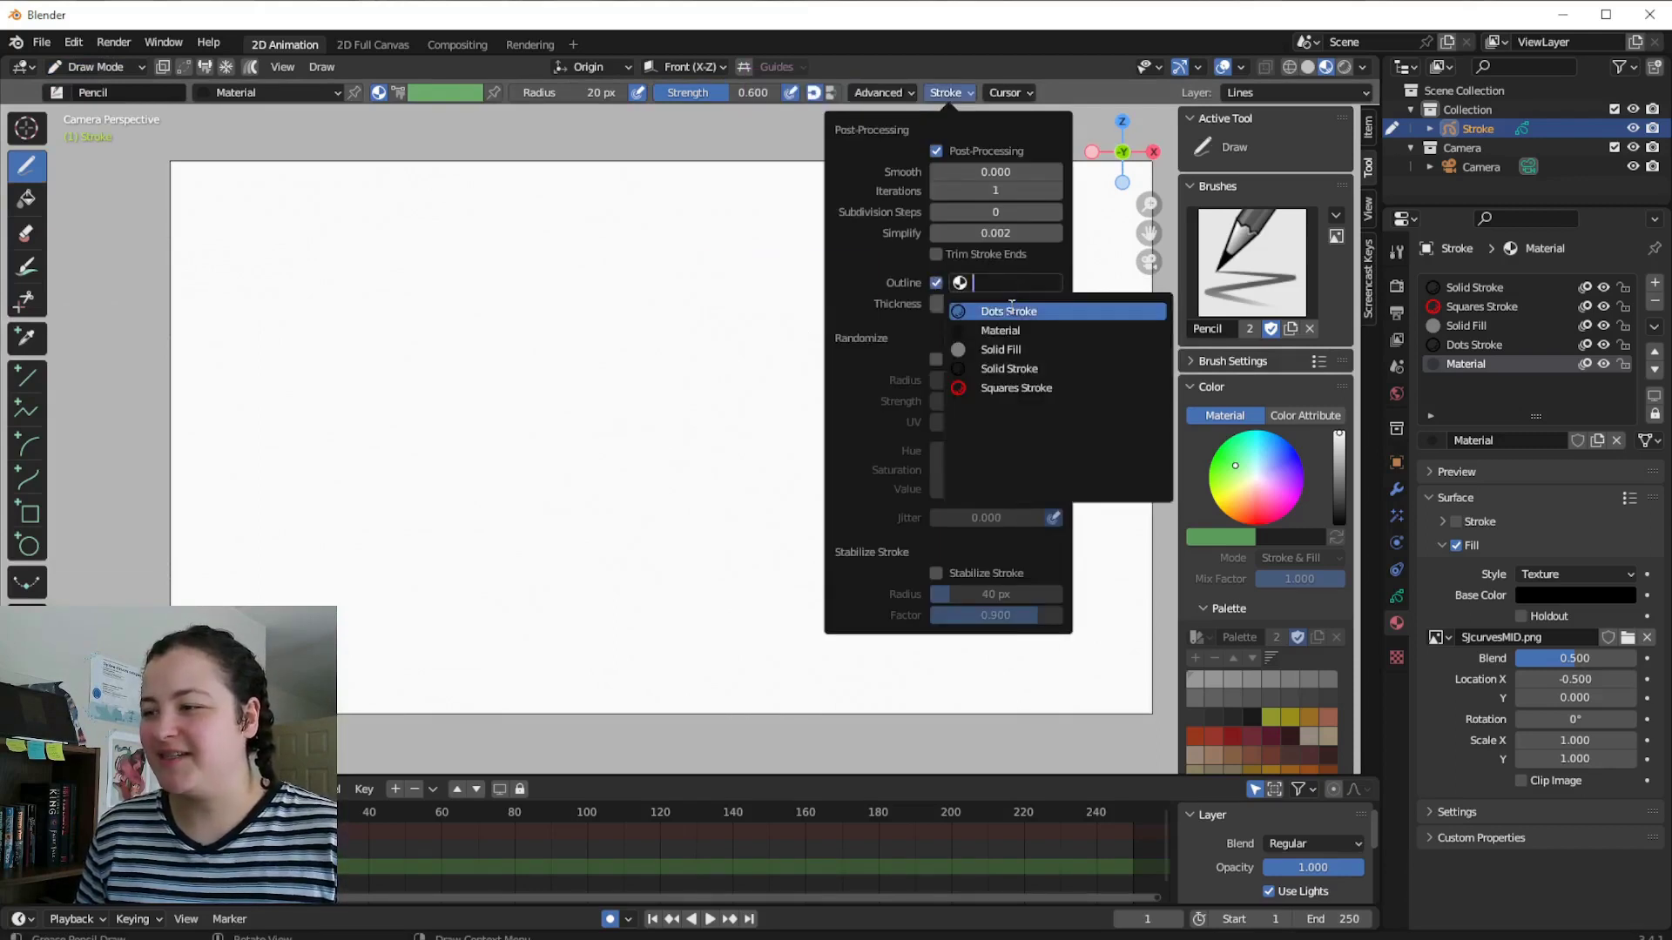
click(1015, 330)
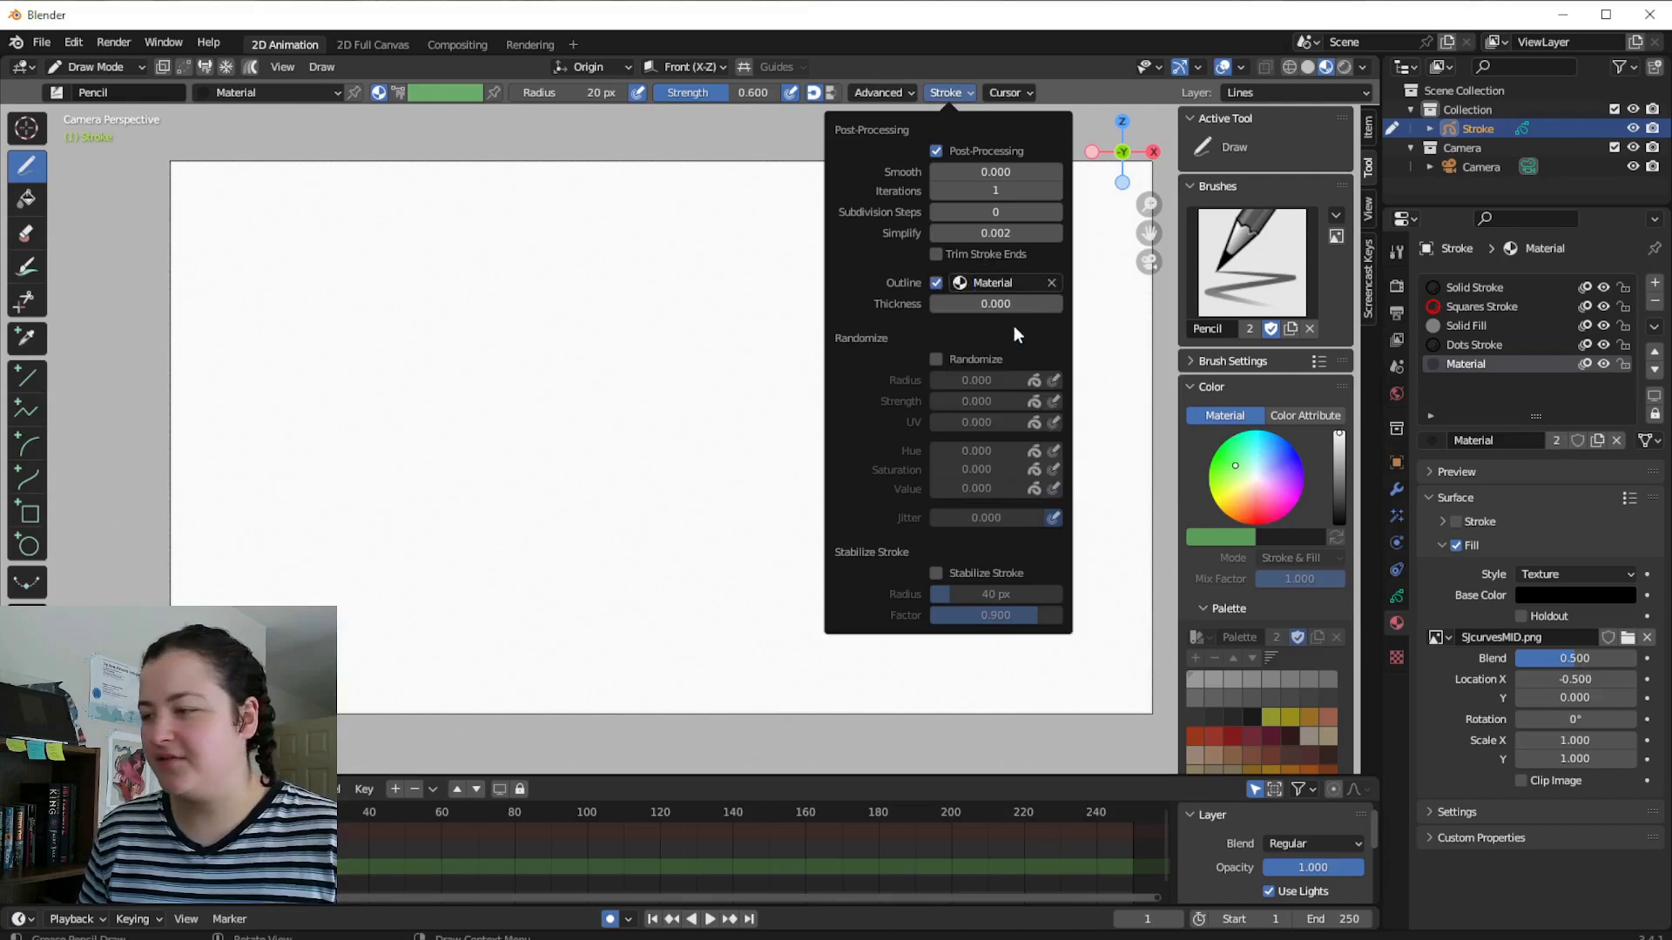
Rename the new material as PENCILstroke.
double_click(1497, 365)
text(PENCILstroke)
key(Return)
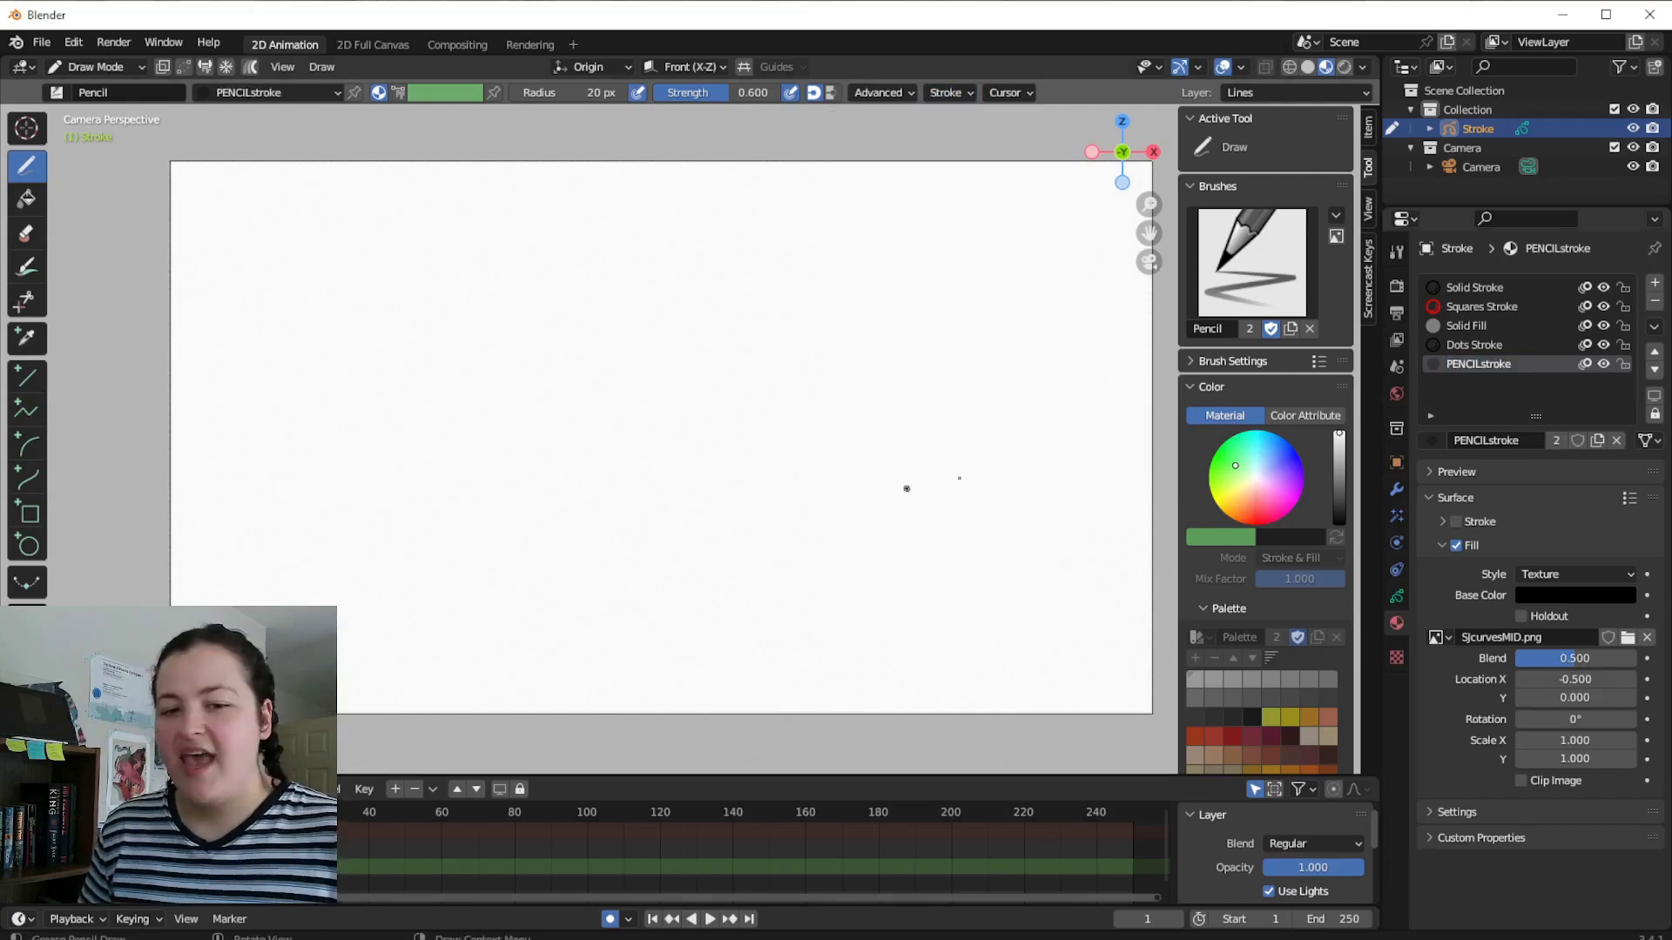
With the Solid Stroke material, draw a thin curved test stroke, enlarge the brush radius to 112 px and draw wider strokes beside it.
click(1467, 288)
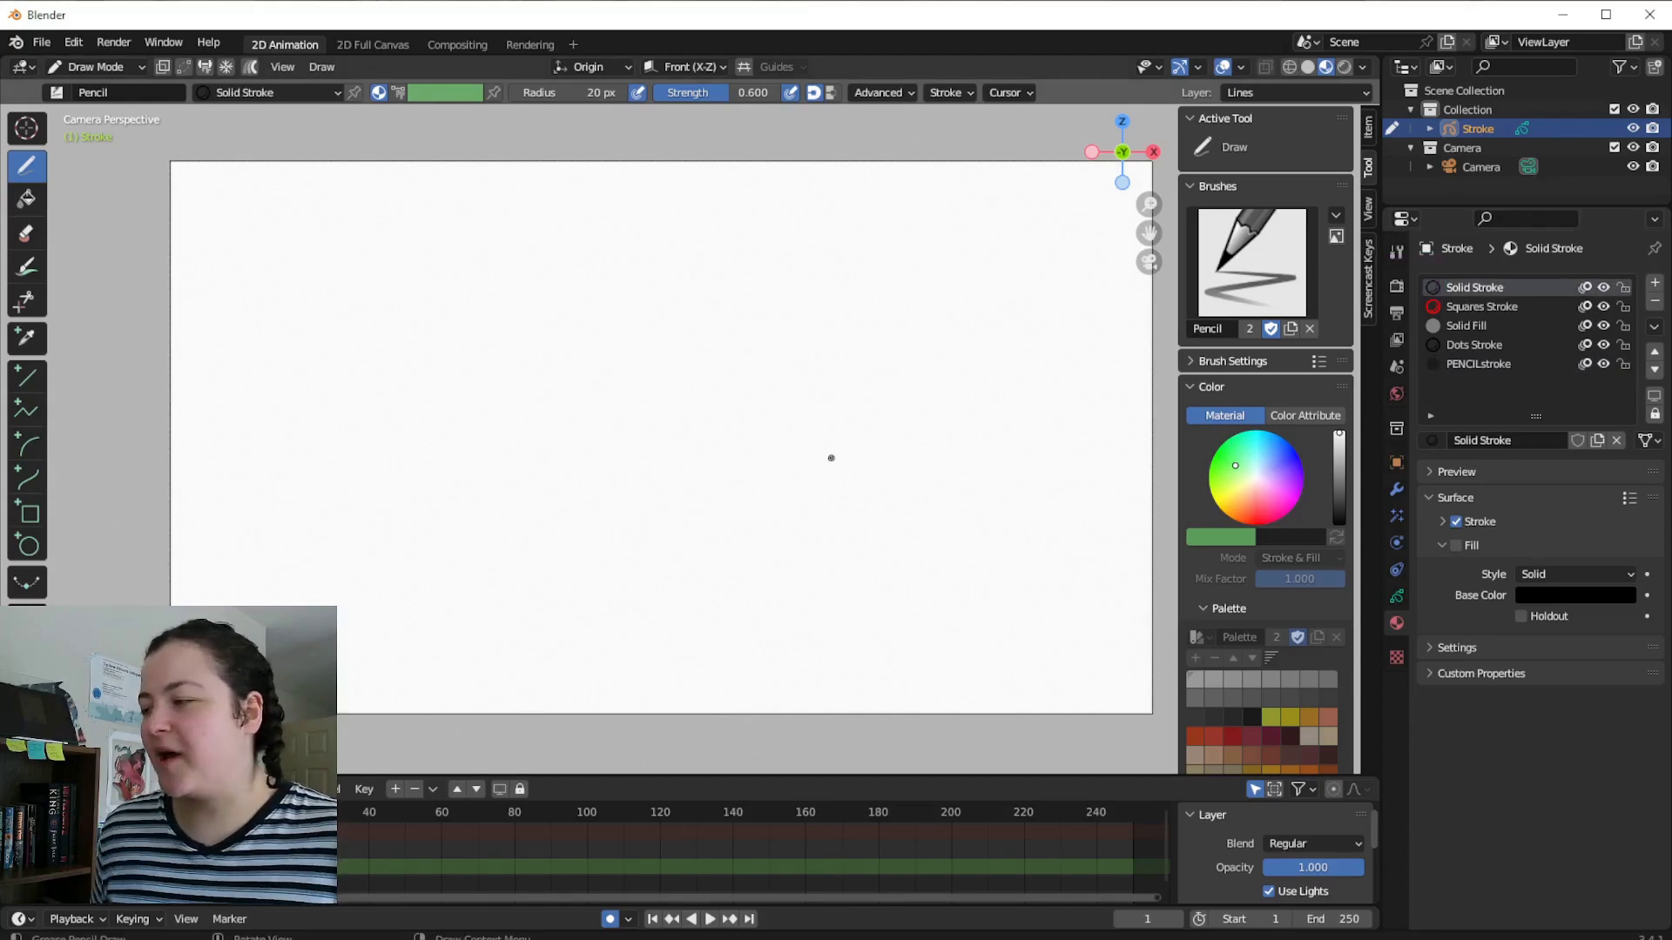
click(1463, 525)
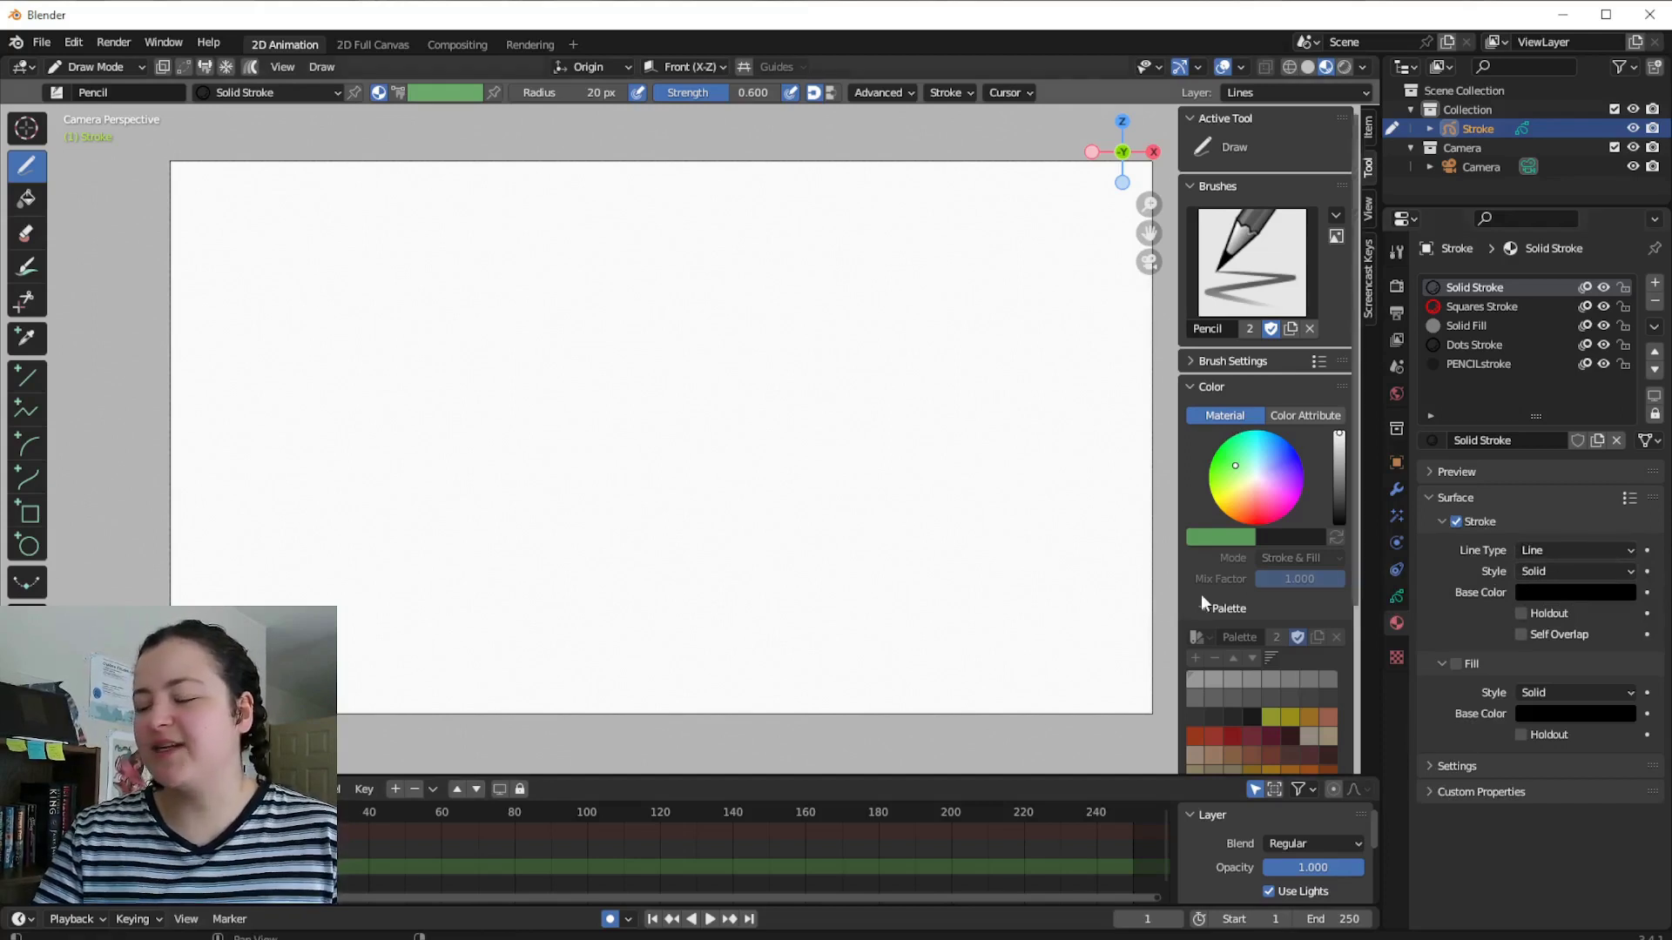
drag(435, 614, 462, 353)
key(f)
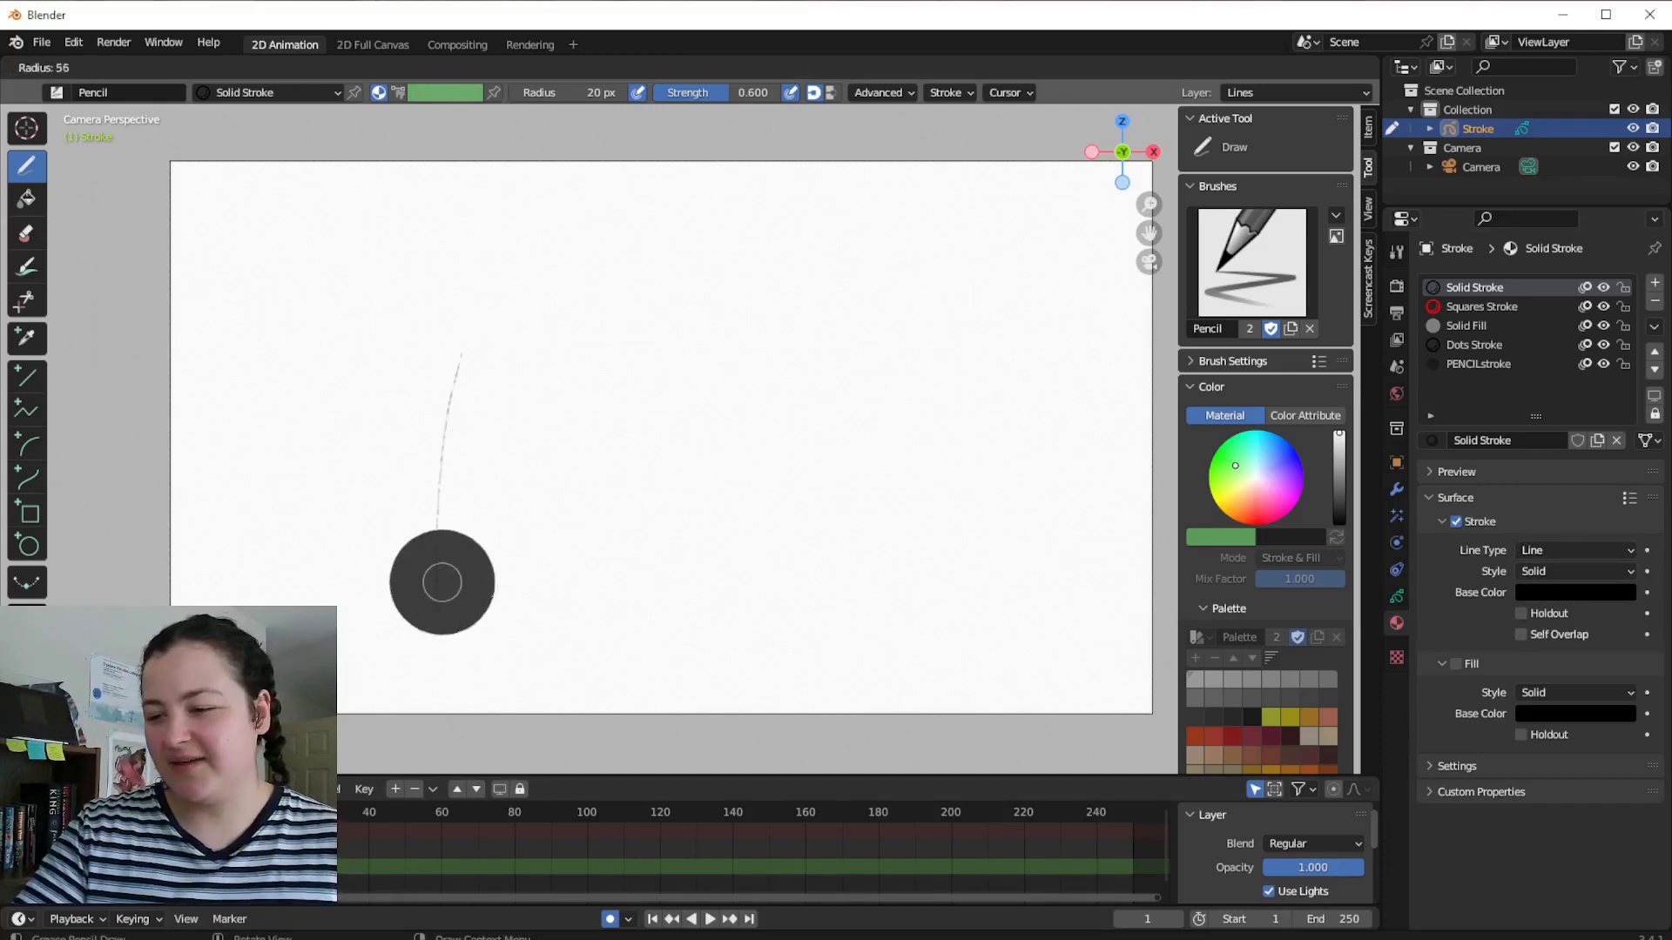
click(523, 598)
mouse_move(466, 631)
mouse_down()
mouse_move(483, 335)
mouse_move(540, 298)
mouse_up()
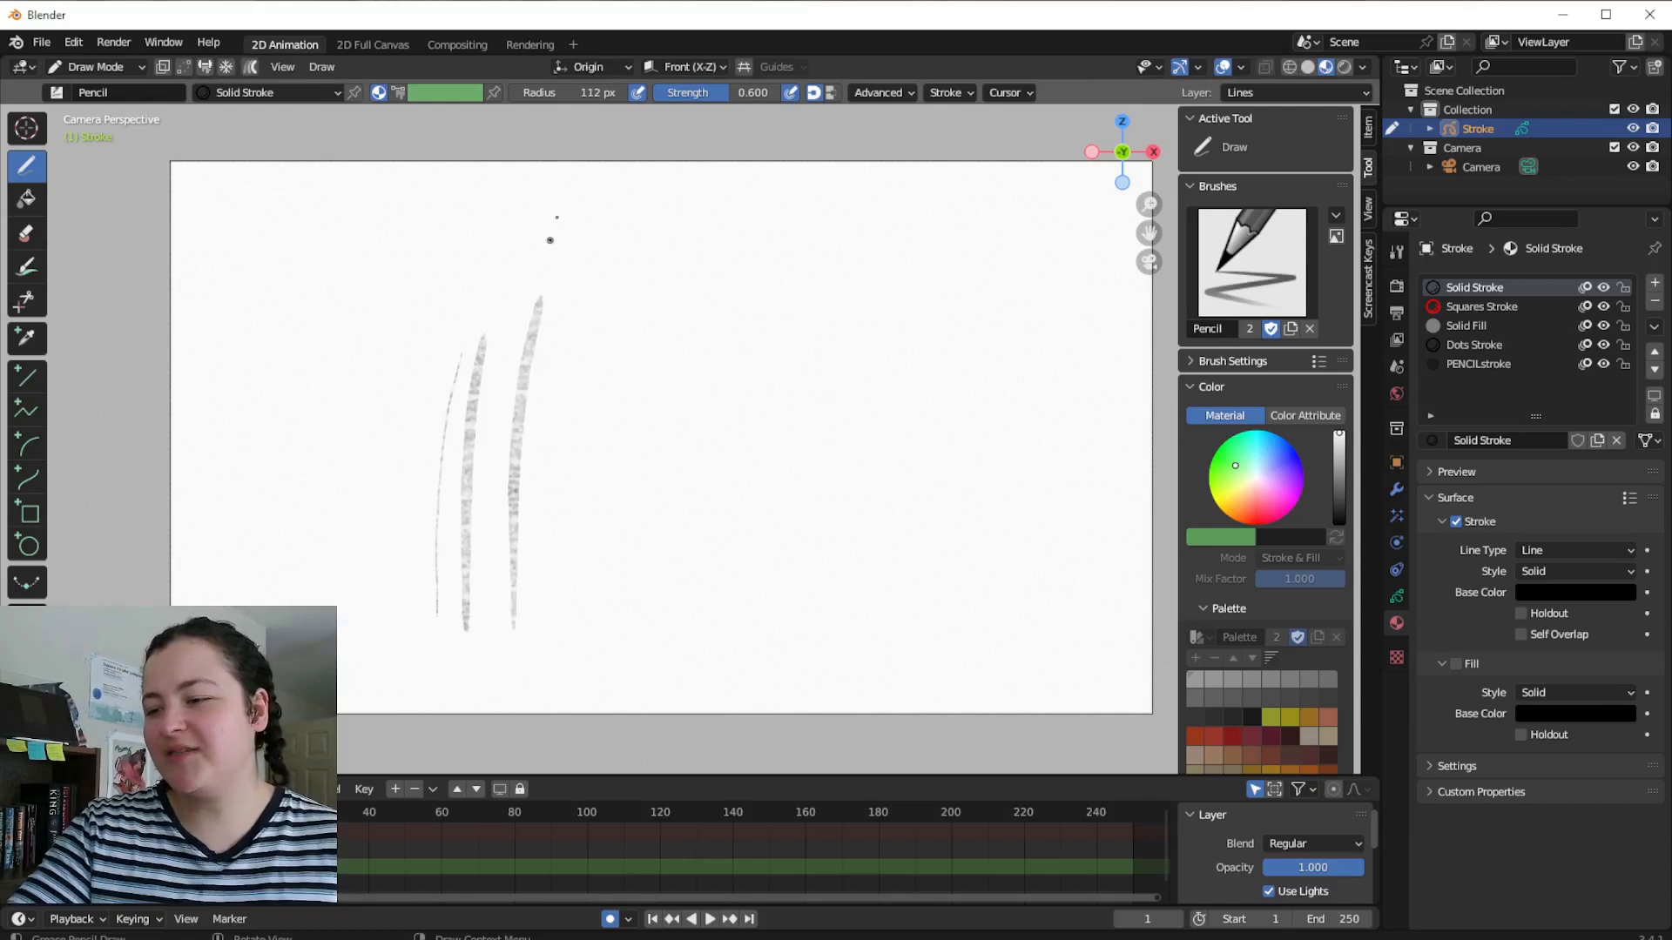
Reduce the brush radius to 63 px and draw two more curved strokes beside the wide ones.
key(f)
click(547, 621)
drag(550, 622, 586, 305)
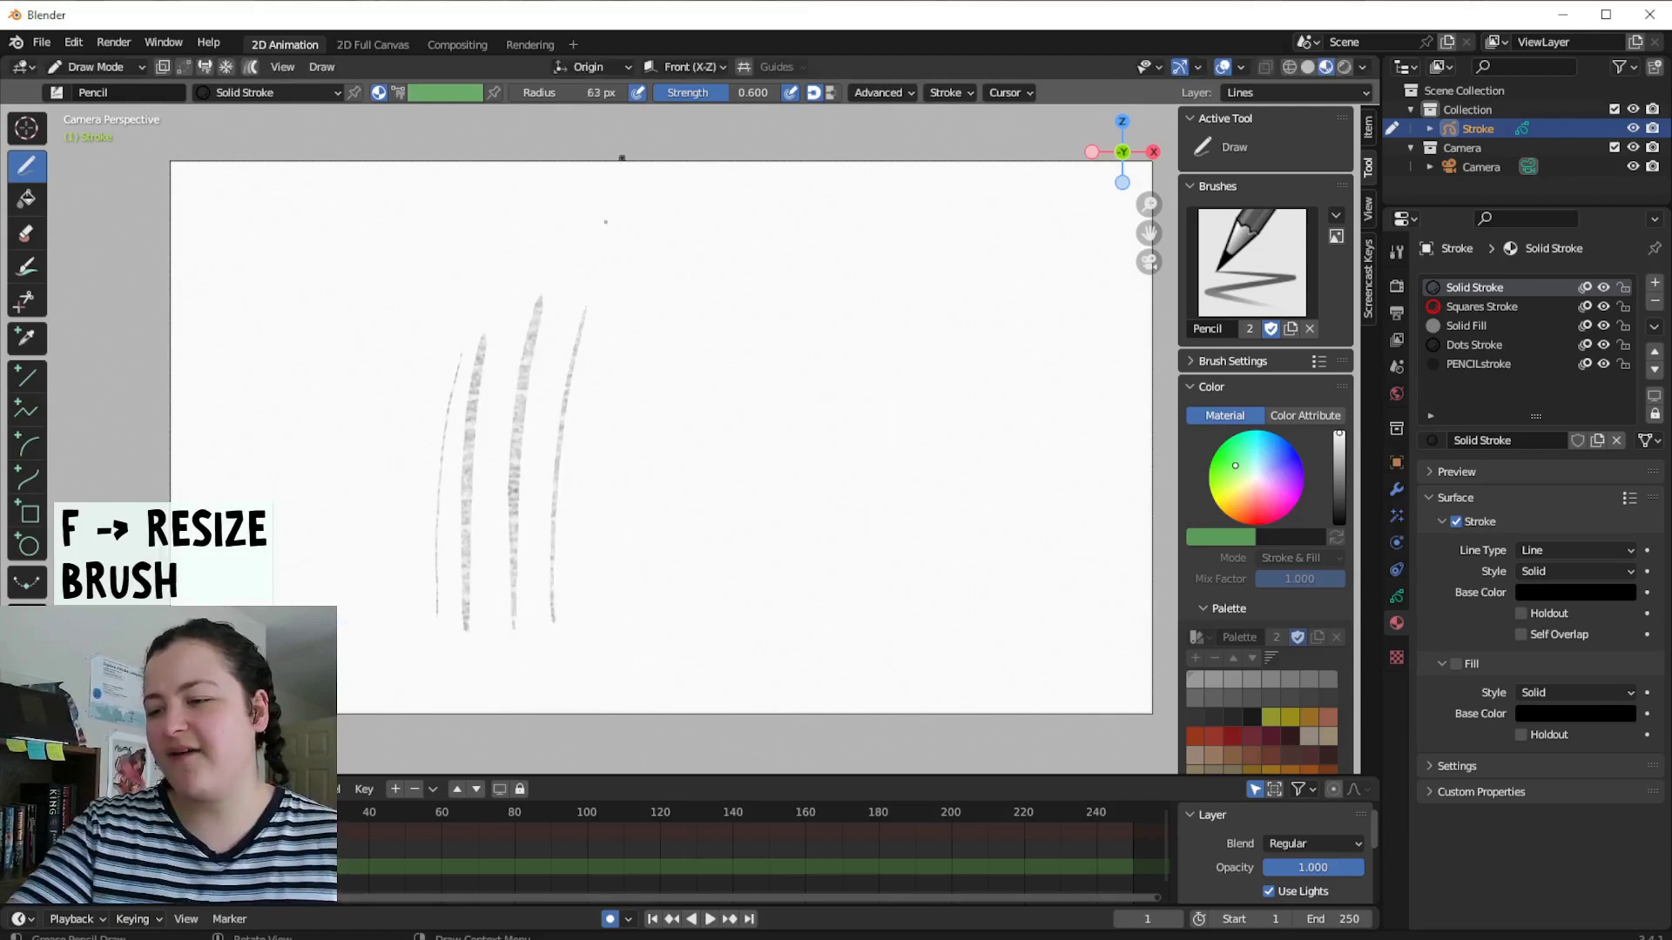
drag(585, 618, 616, 292)
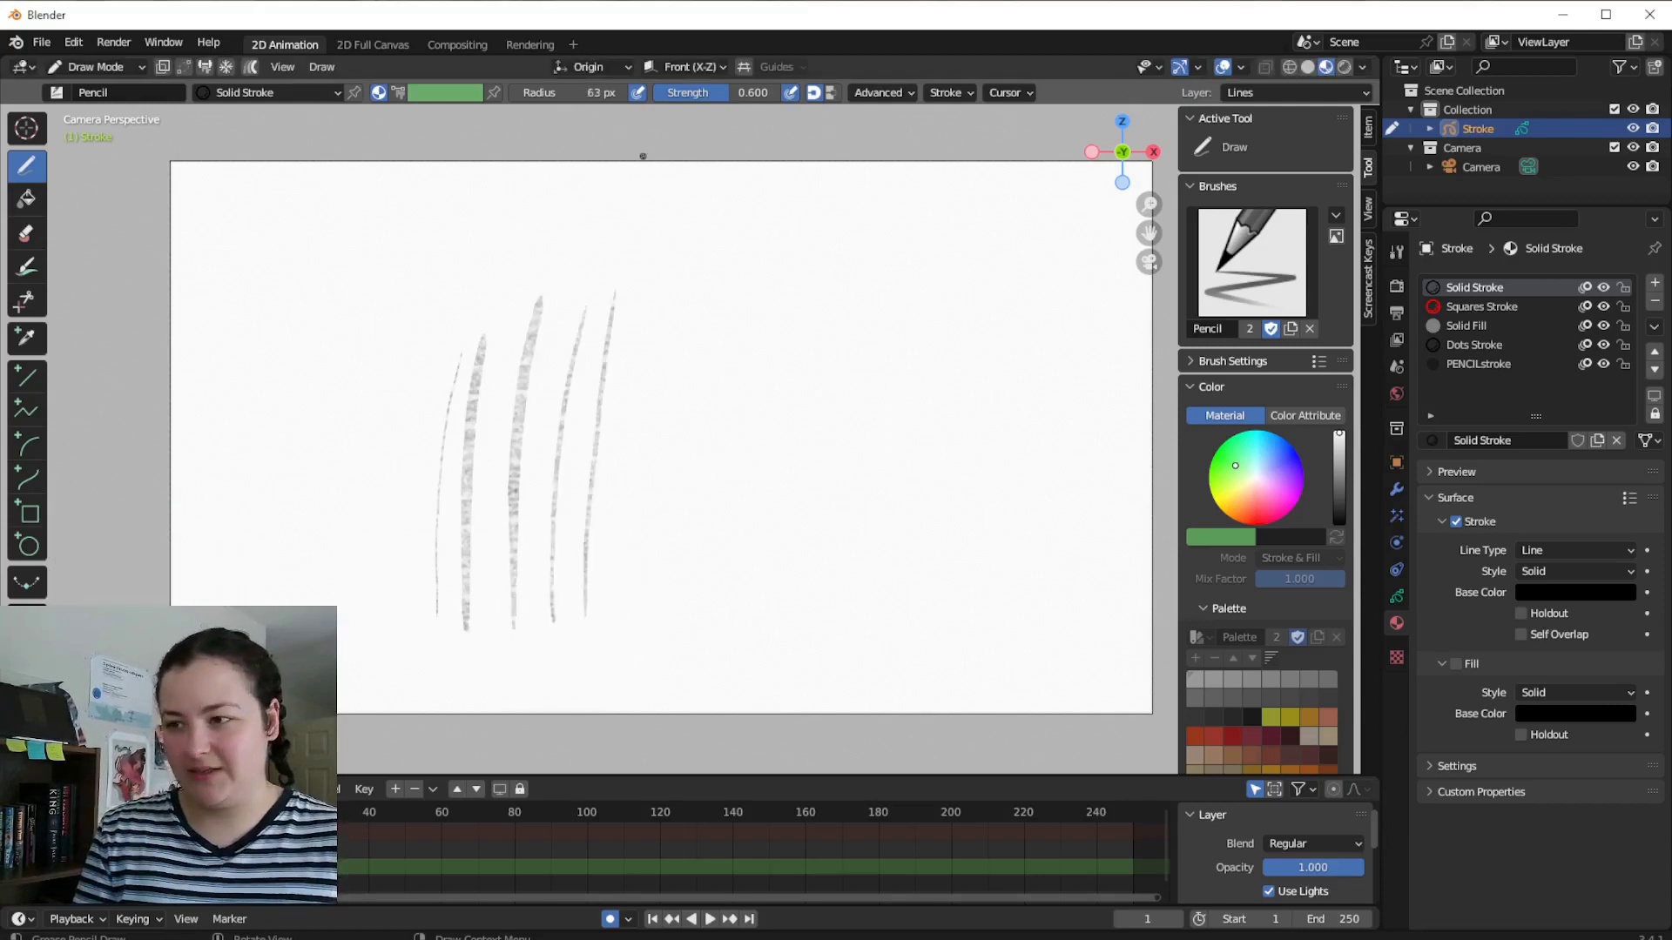
Try fill texture scales of 0.8, 0.7 and 0.5 on the PENCILstroke material, and settle on 0.7 for X and Y.
click(1491, 362)
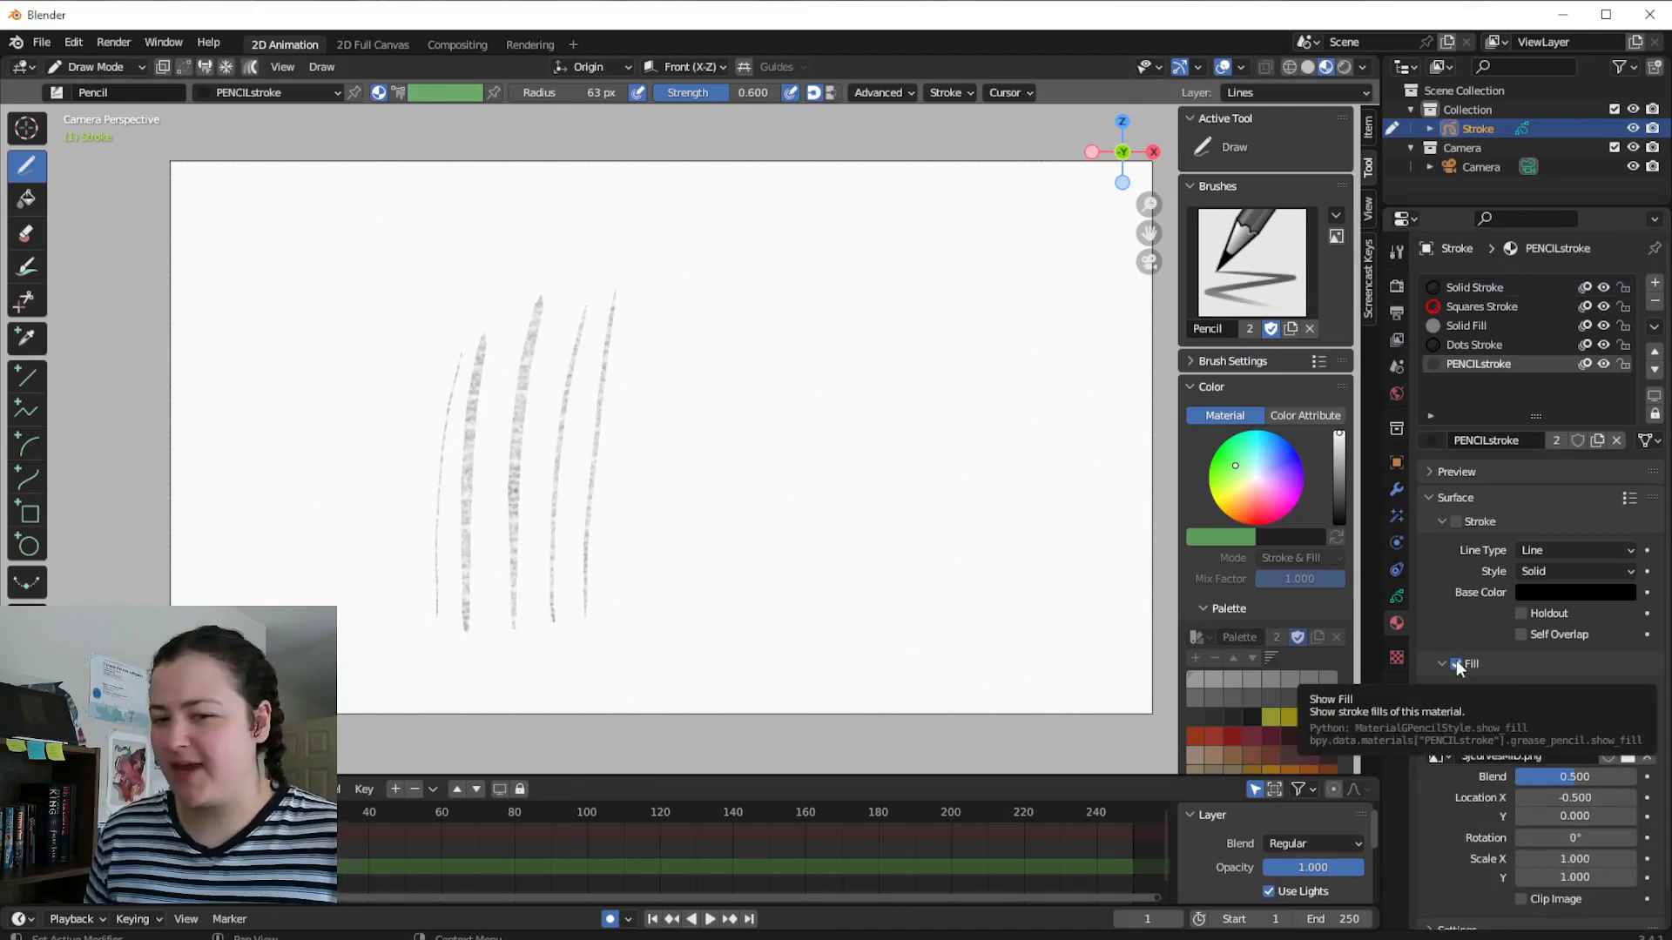
mouse_move(1559, 878)
mouse_down()
mouse_move(1558, 861)
mouse_move(1559, 878)
mouse_up()
text(0.8)
key(Return)
text(0.7)
key(Return)
text(0.5)
key(Return)
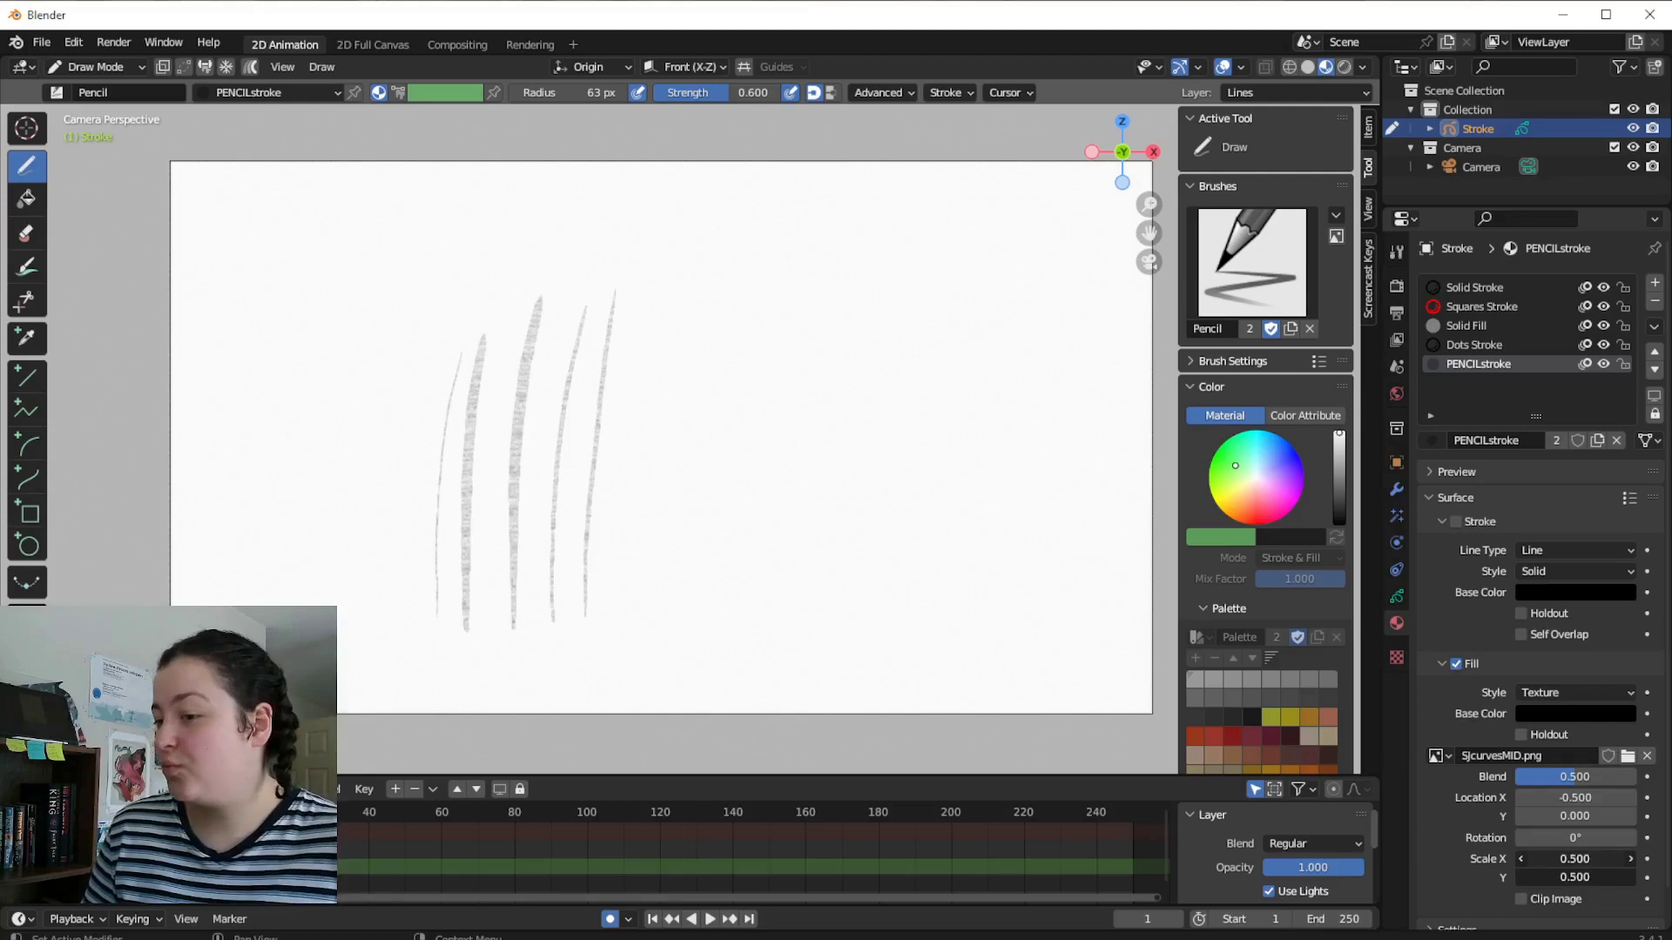
key(ctrl+z)
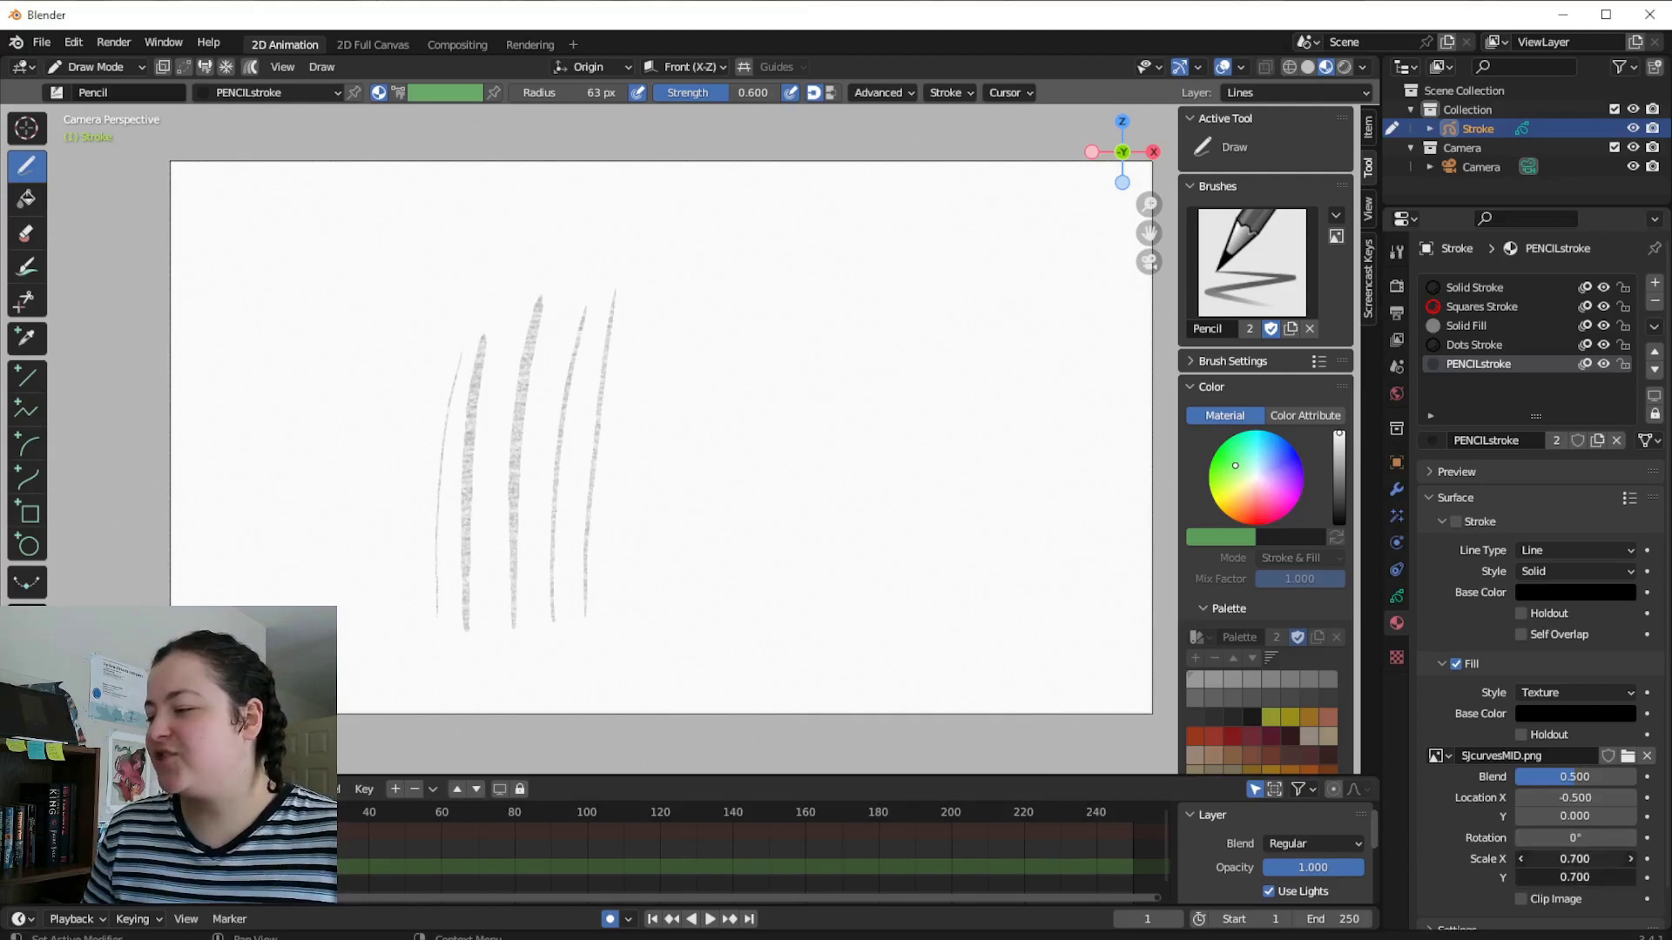
alt+drag(1575, 858, 1600, 859)
key(ctrl+z)
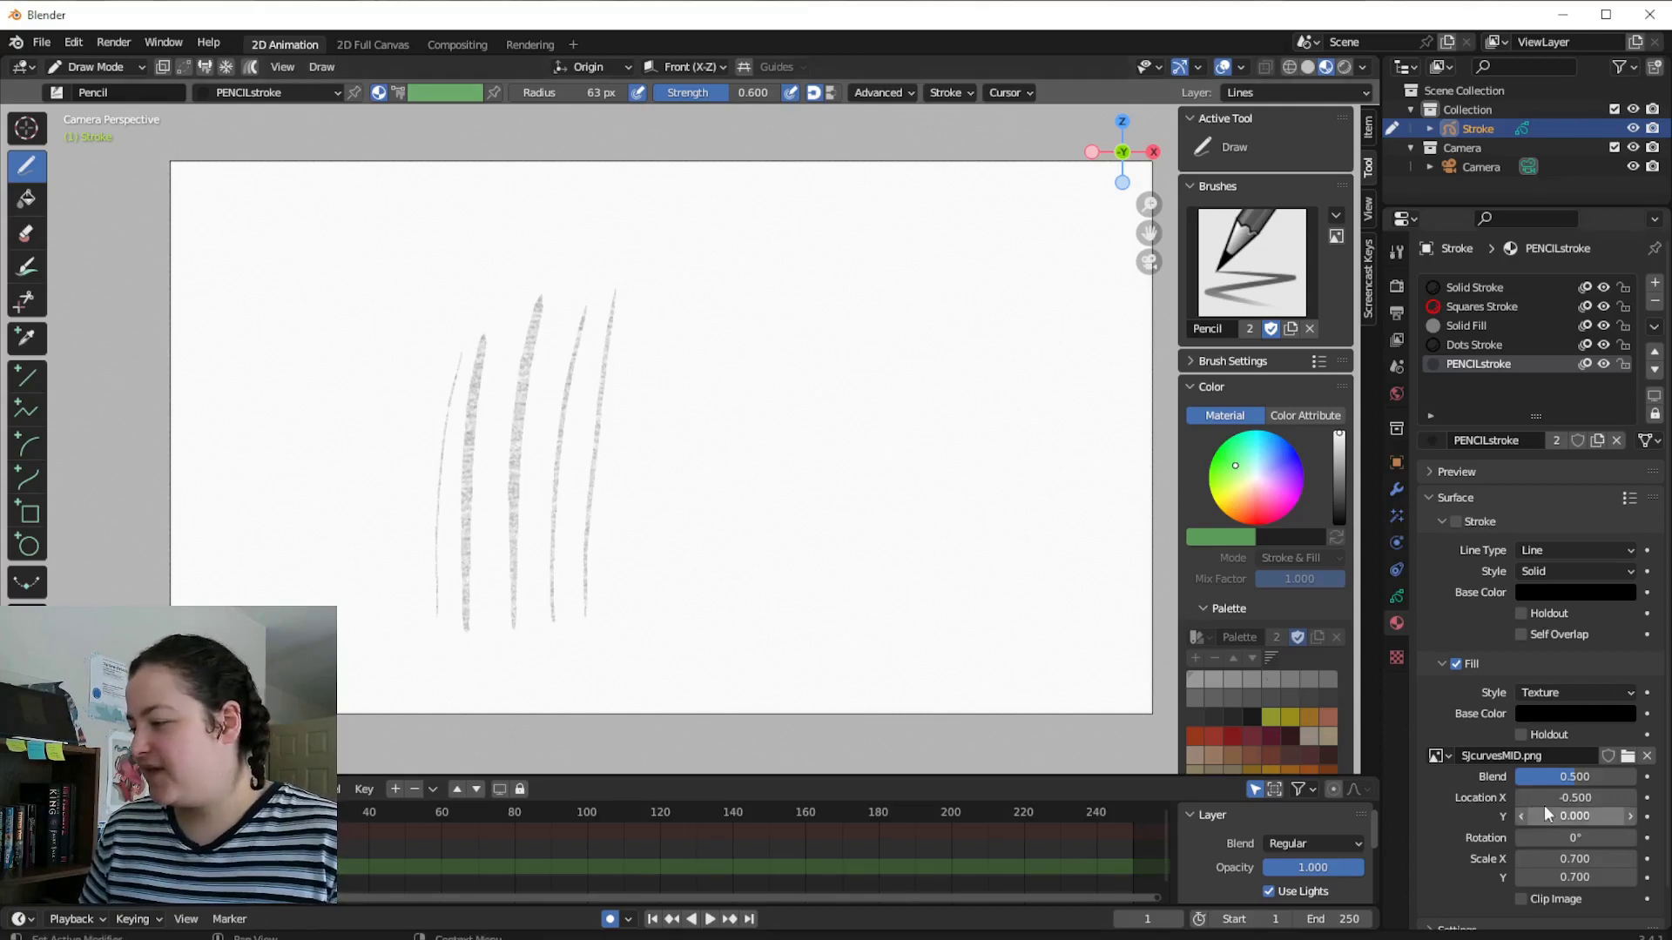
Rotate the PENCILstroke fill texture by 90°.
click(1562, 837)
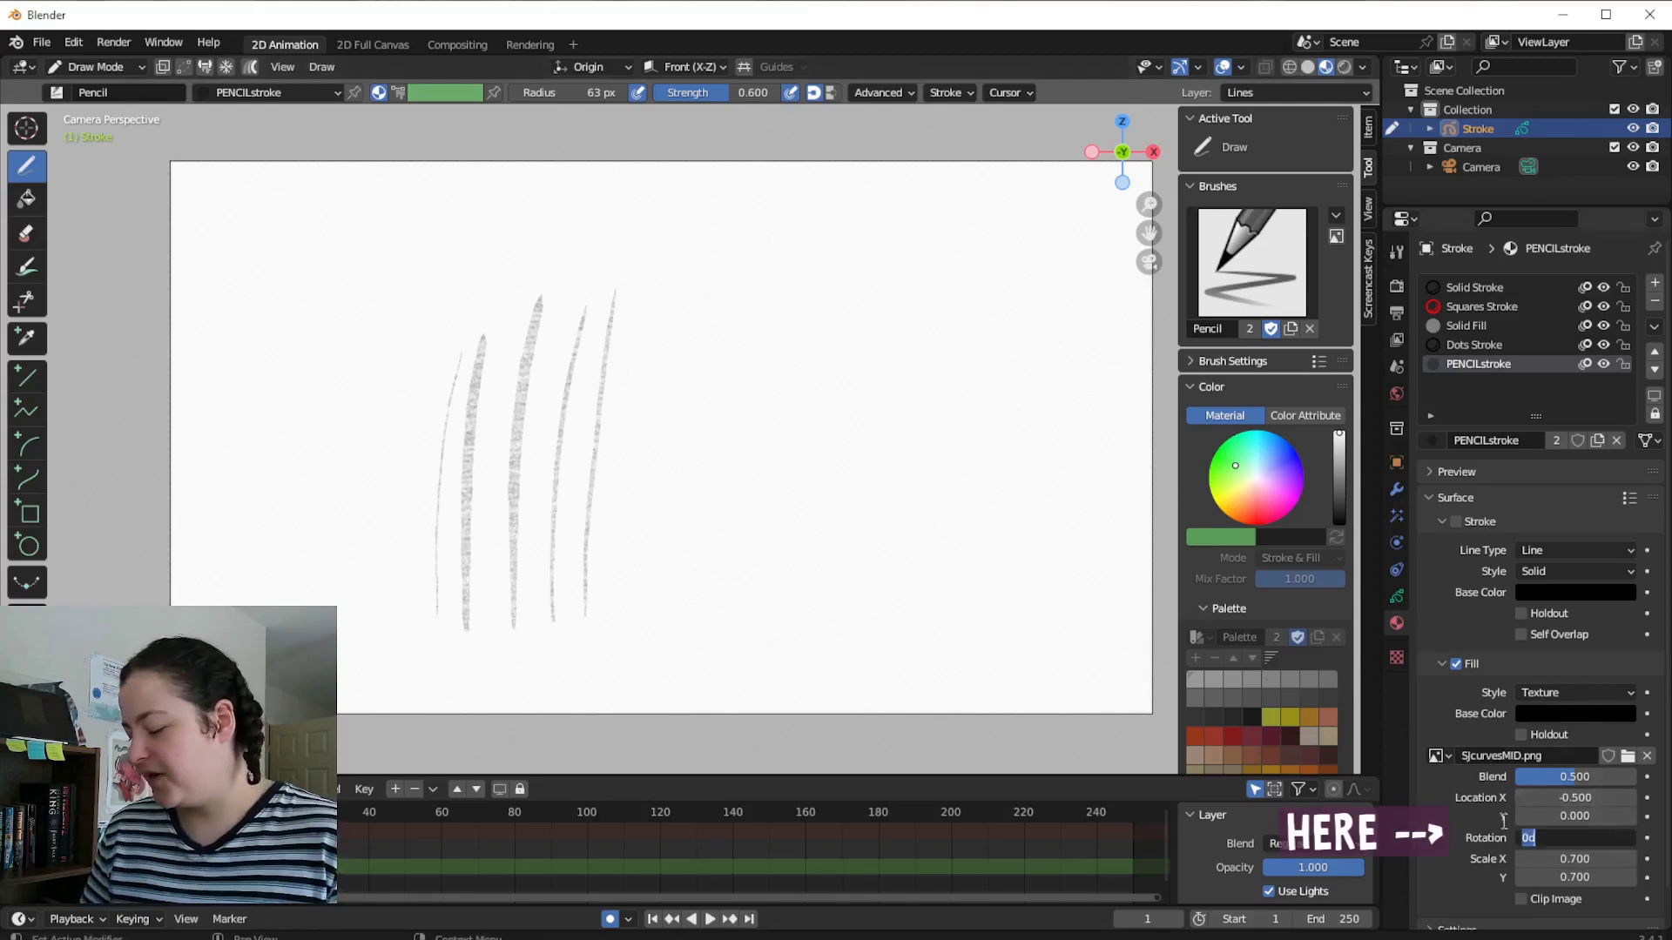
text(90)
key(Return)
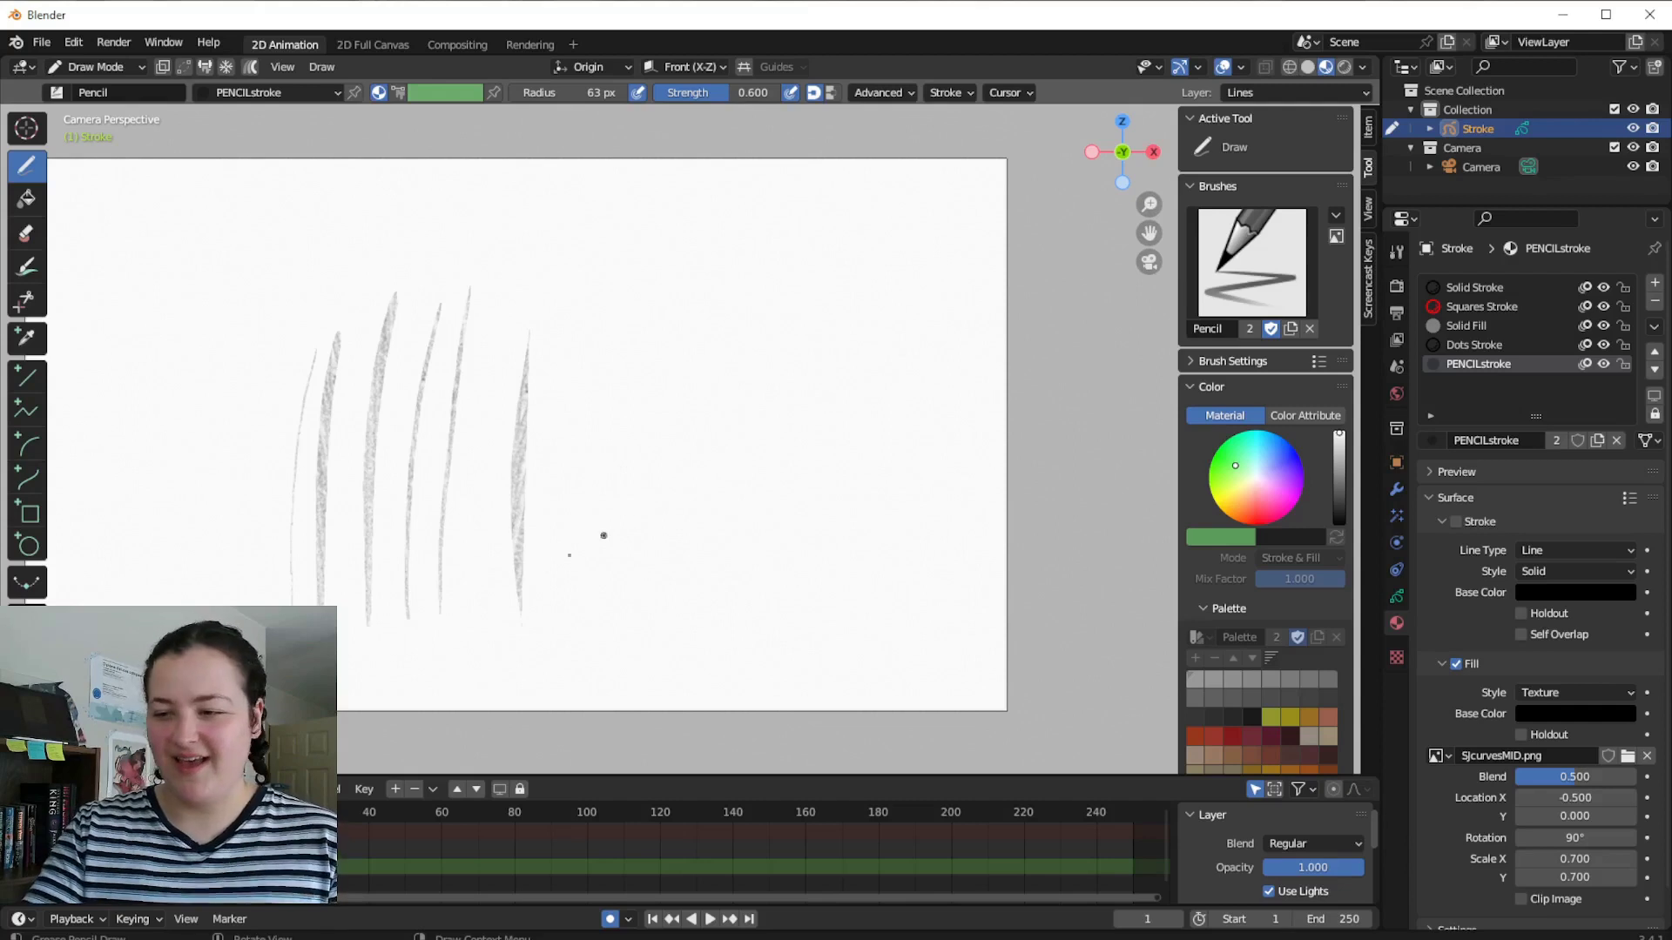
Draw filled test shapes with the PENCILstroke material, and a curved line and wavy scribbles with the Solid Stroke material.
drag(550, 567, 688, 470)
drag(535, 610, 752, 527)
mouse_move(529, 579)
mouse_down()
mouse_move(684, 522)
mouse_move(747, 292)
mouse_up()
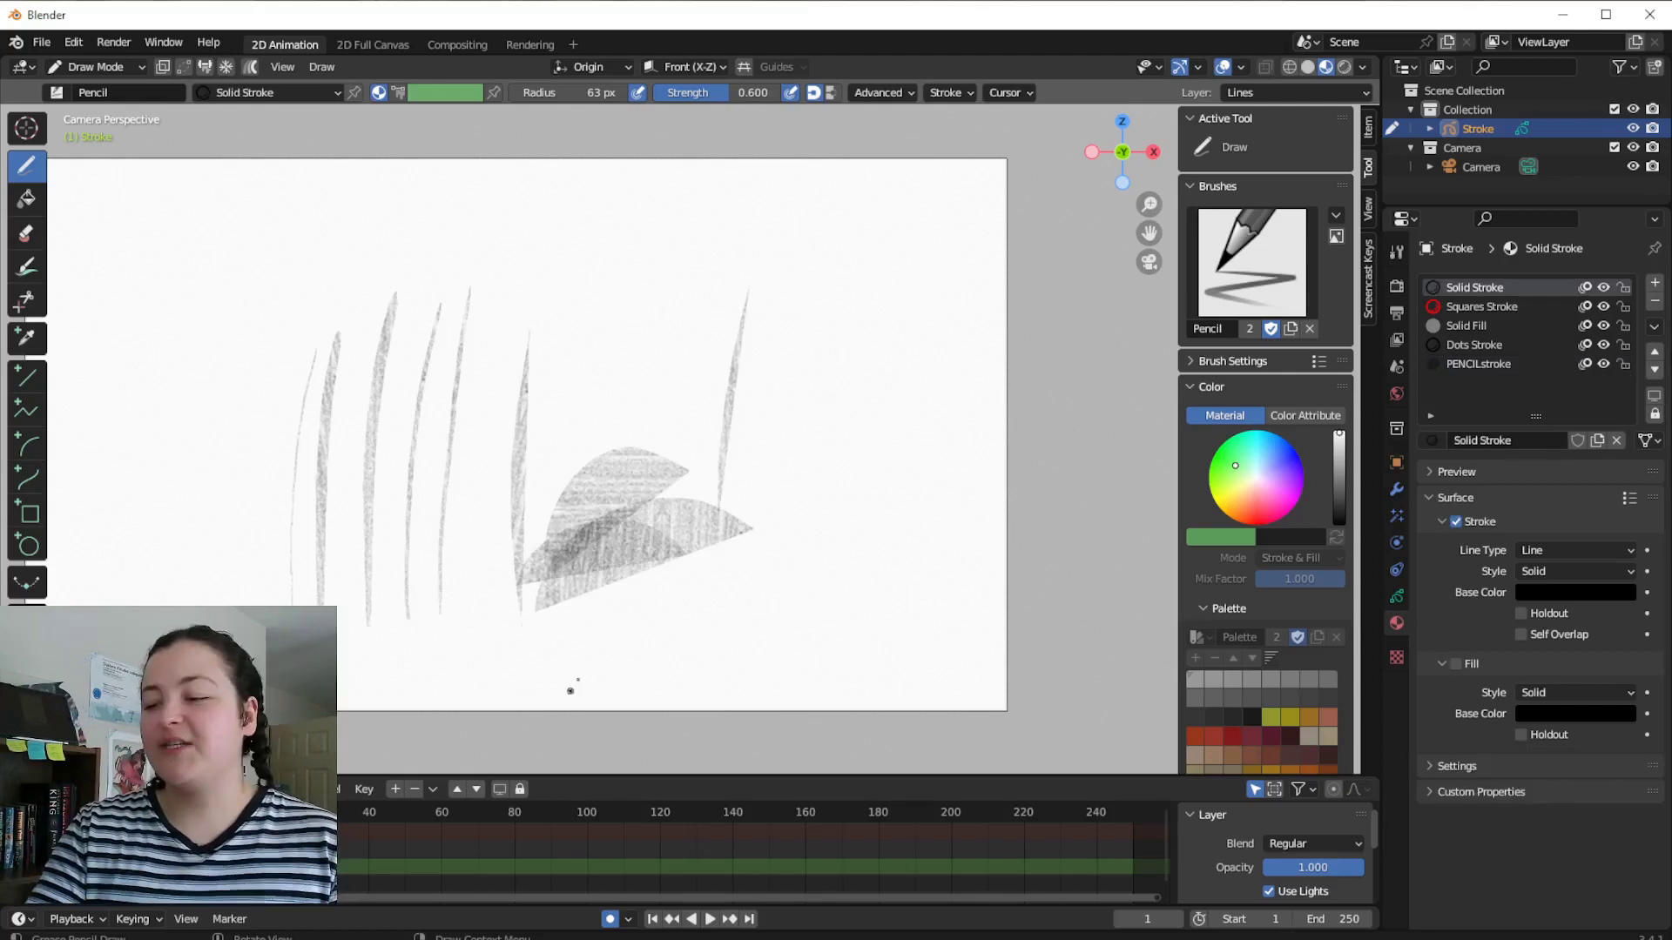
mouse_move(567, 687)
mouse_down()
mouse_move(770, 614)
mouse_move(845, 678)
mouse_up()
mouse_move(806, 619)
mouse_down()
mouse_move(938, 624)
mouse_move(948, 582)
mouse_move(987, 575)
mouse_up()
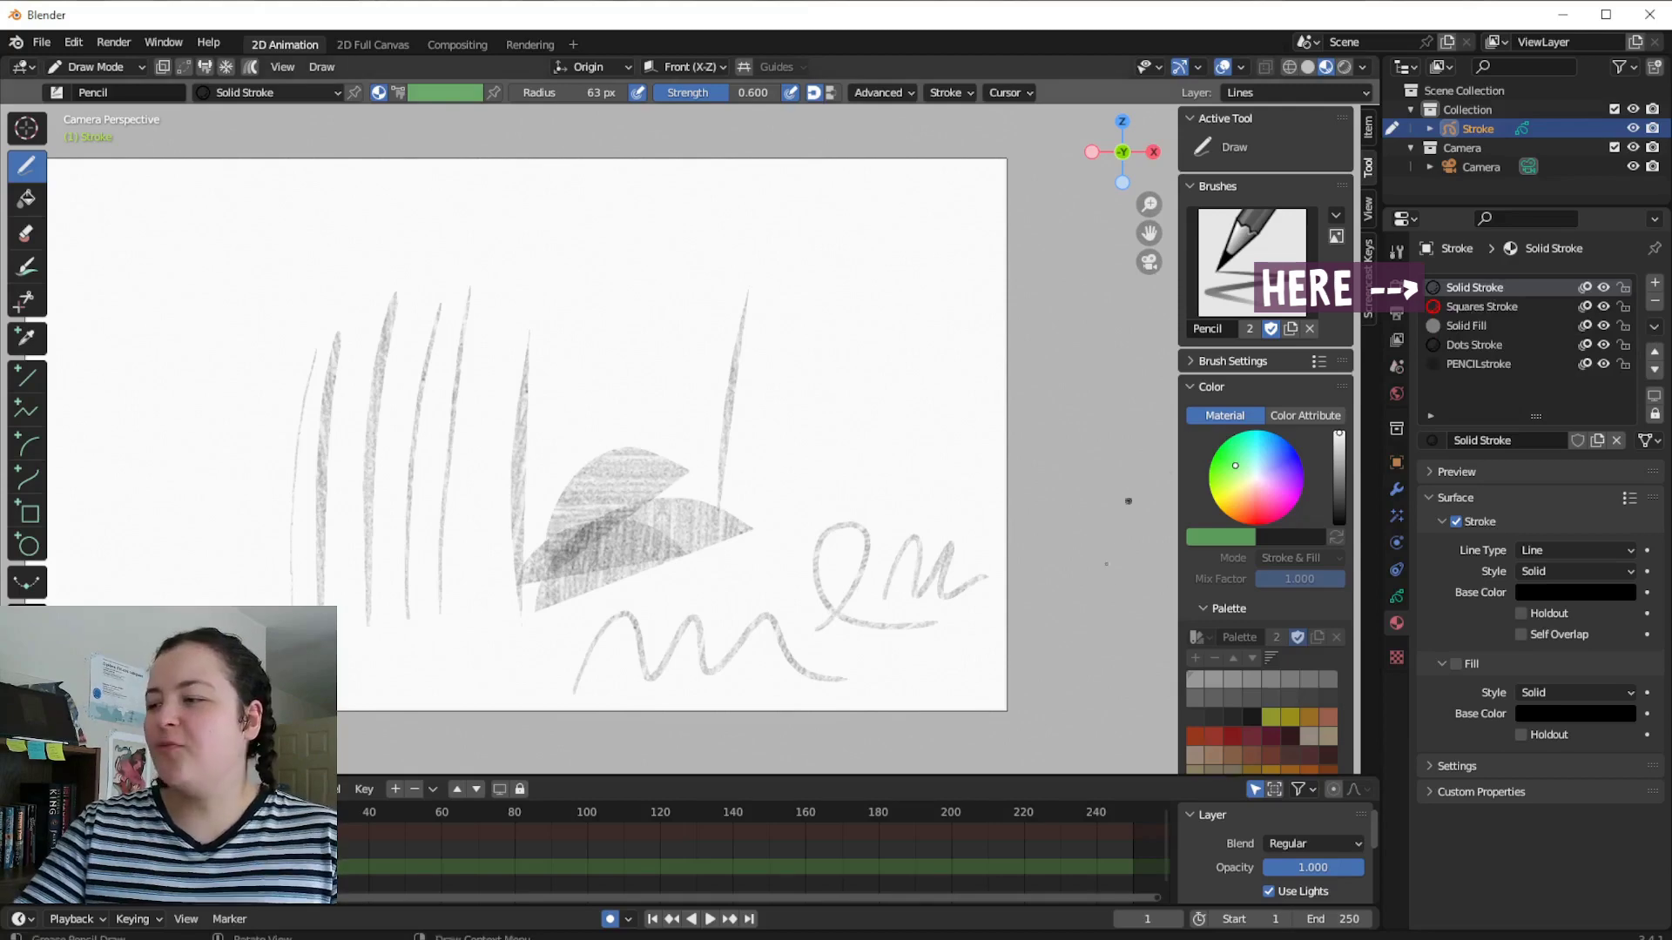
Expand the Pencil brush settings and pin the Solid Stroke material to the brush.
click(1192, 360)
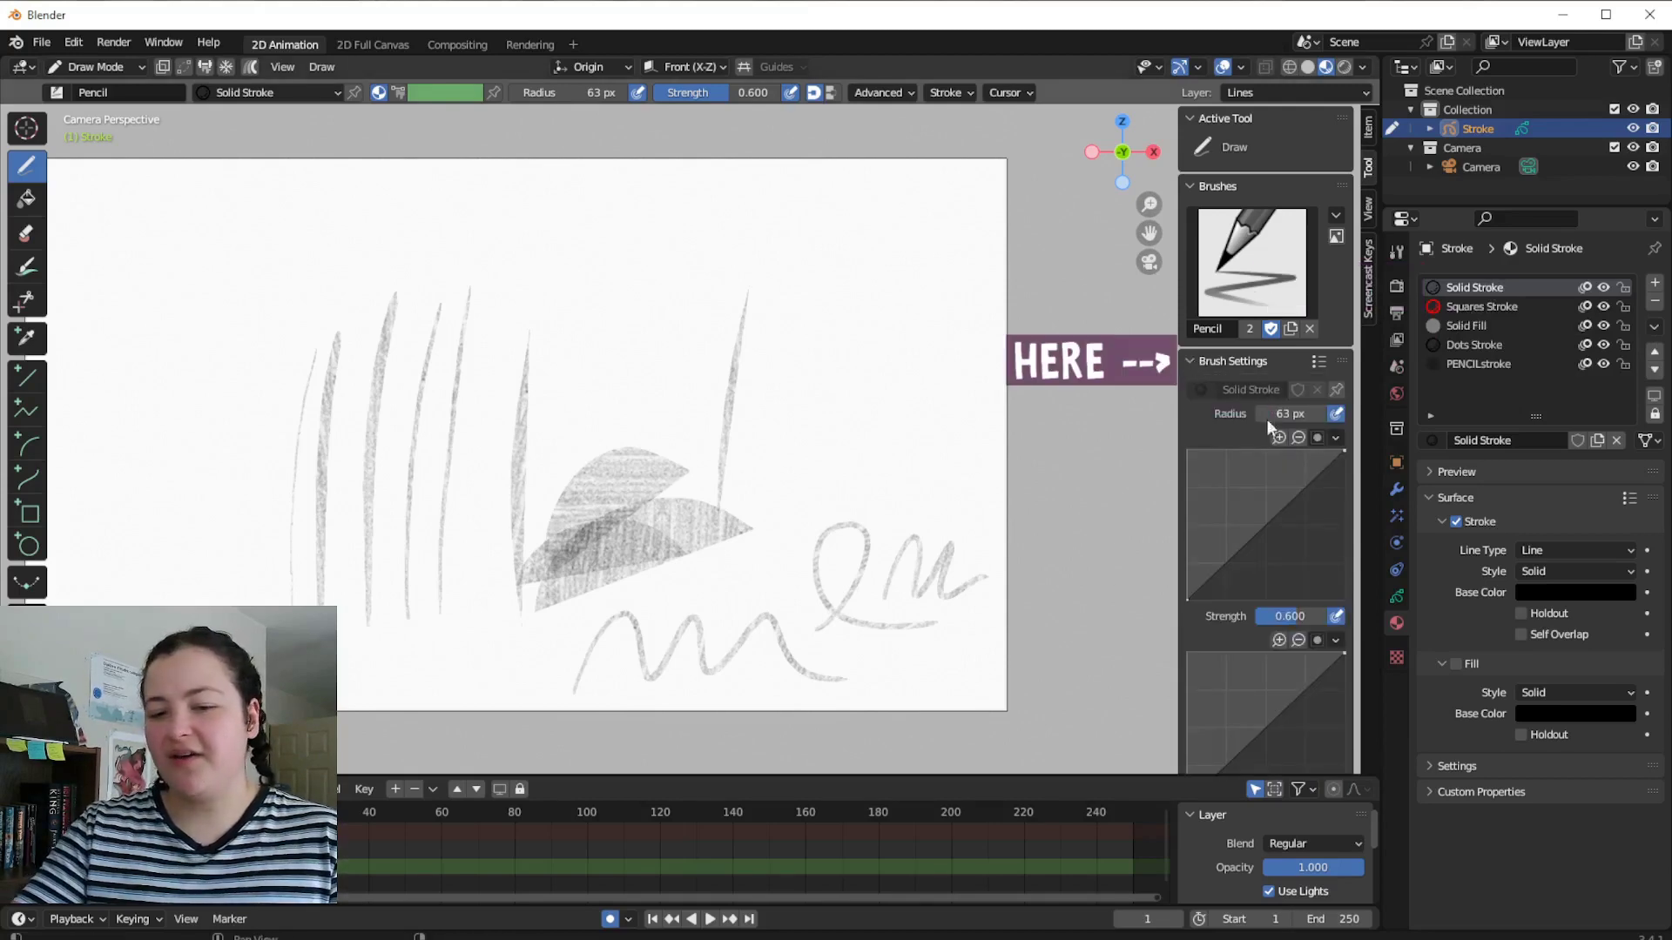
click(1337, 389)
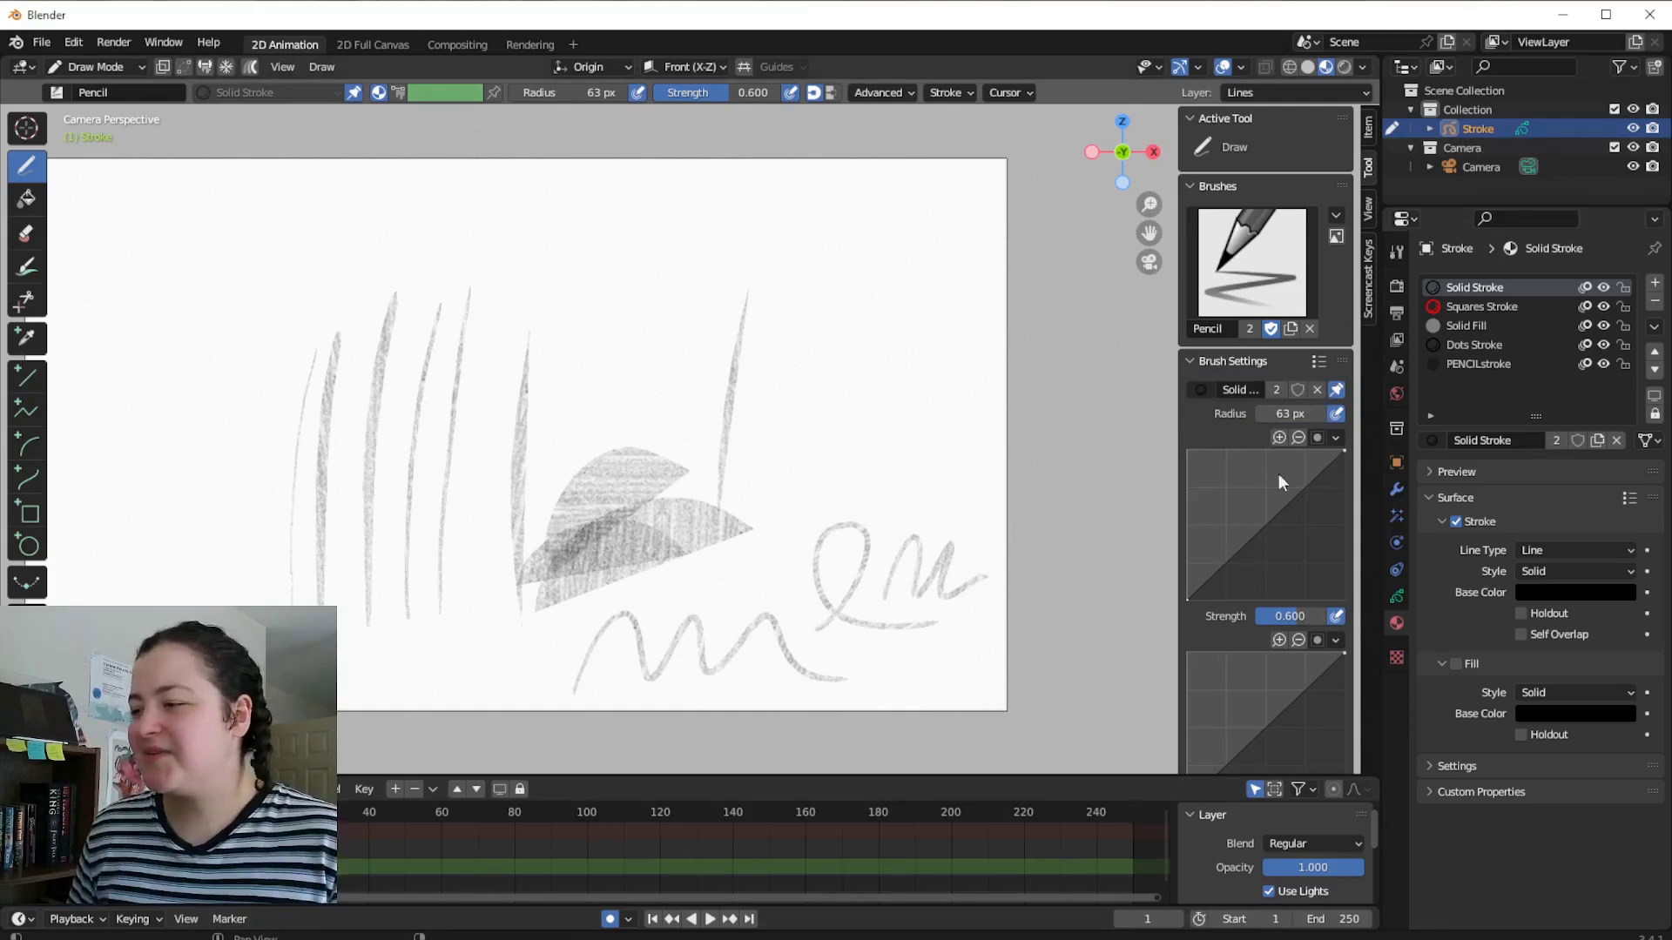
Expand the brush's Stroke and Post-Processing settings in the sidebar and examine the outline options.
scroll(1253, 420, down, 12)
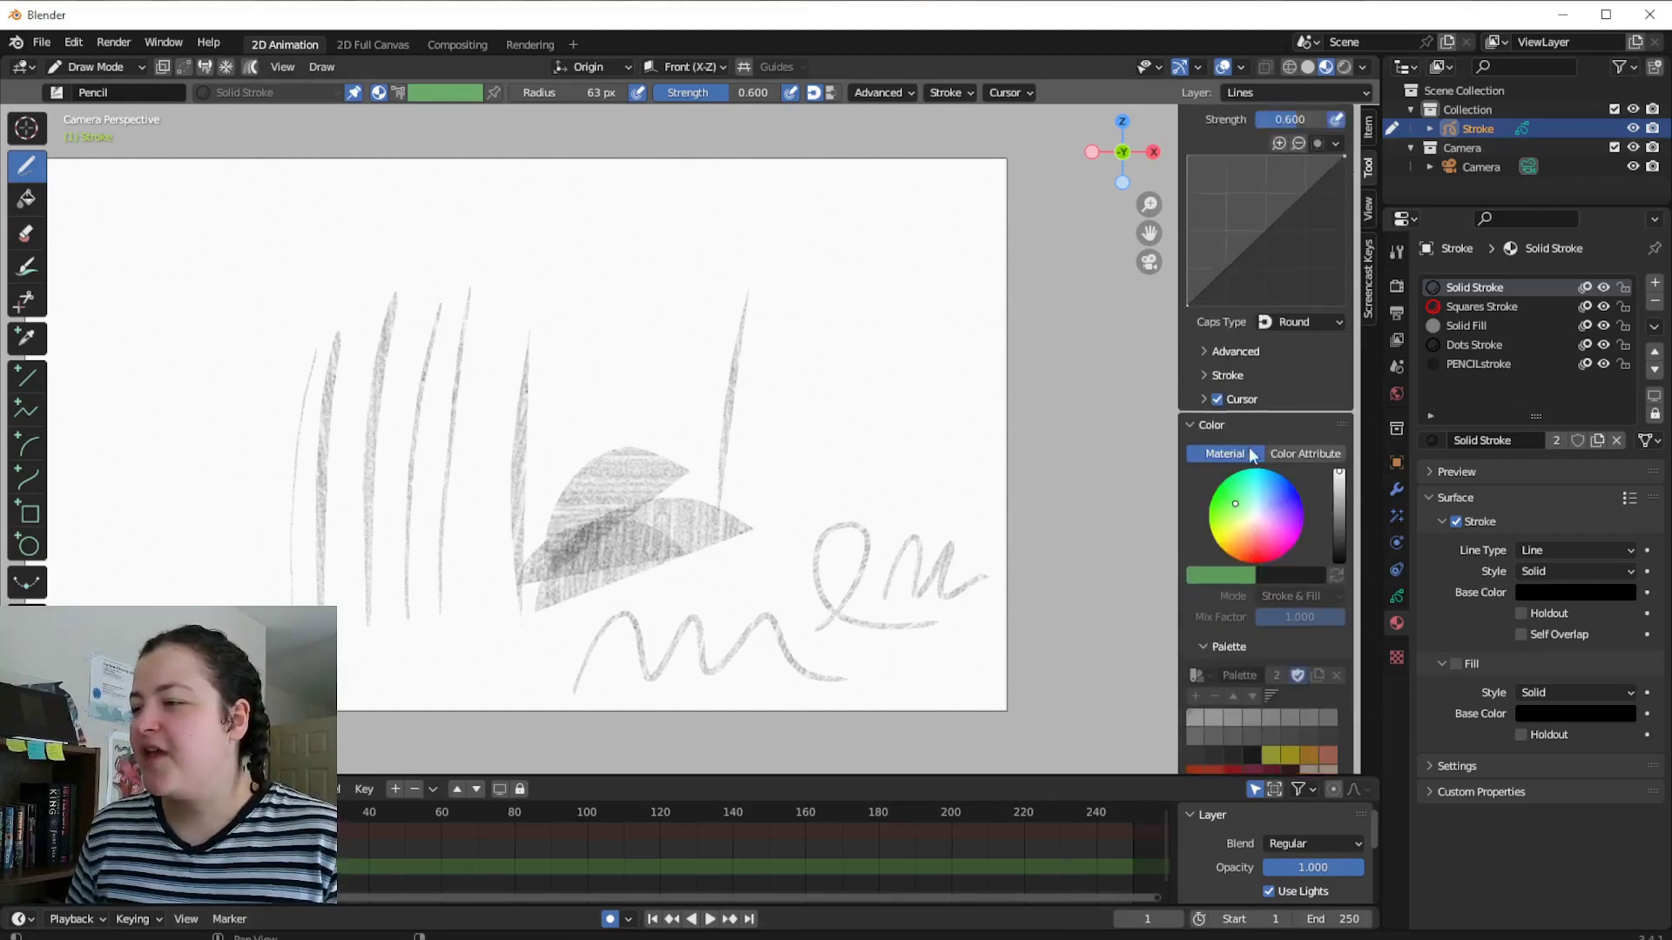
scroll(1251, 455, up, 1)
click(1214, 414)
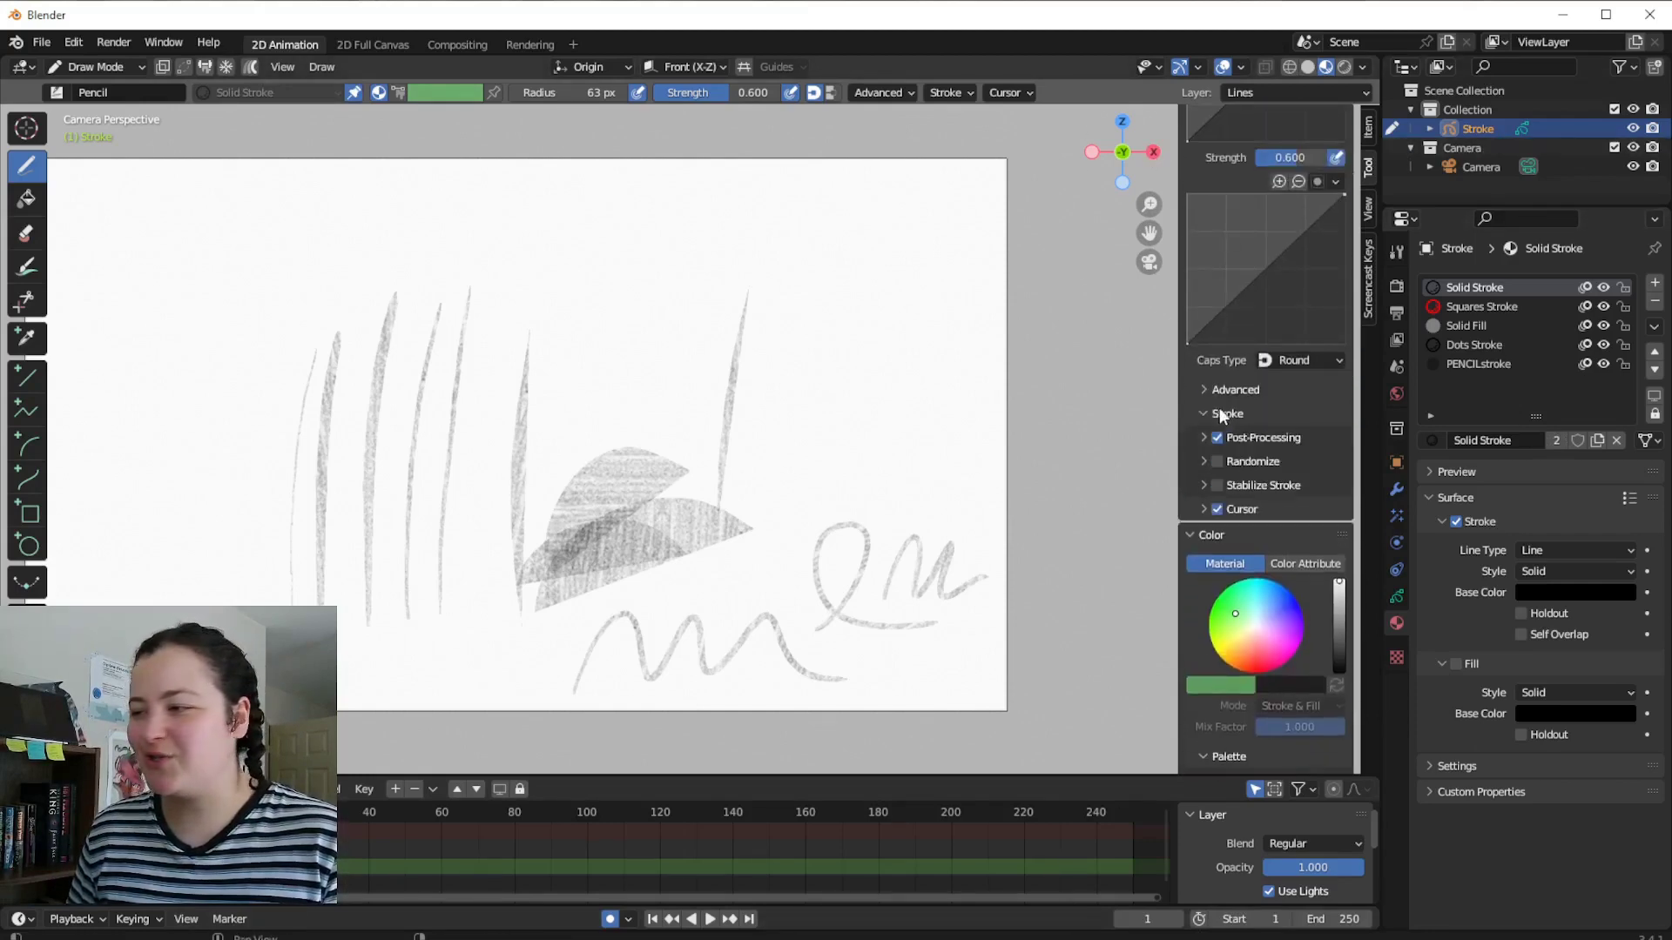
click(952, 93)
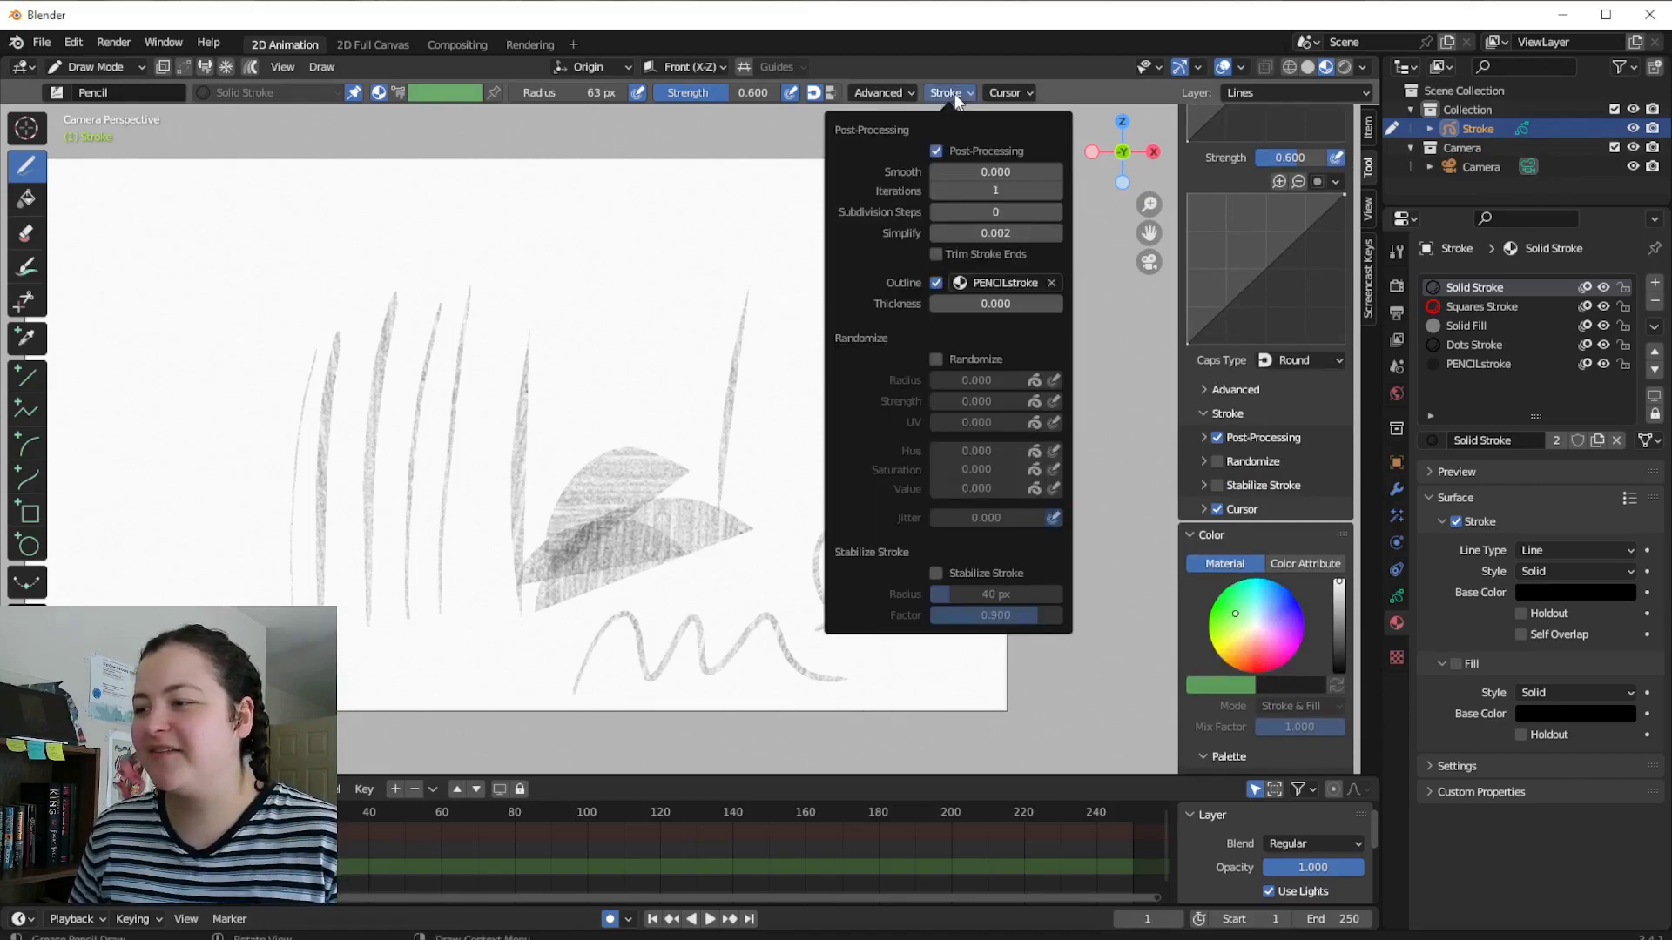
click(1199, 433)
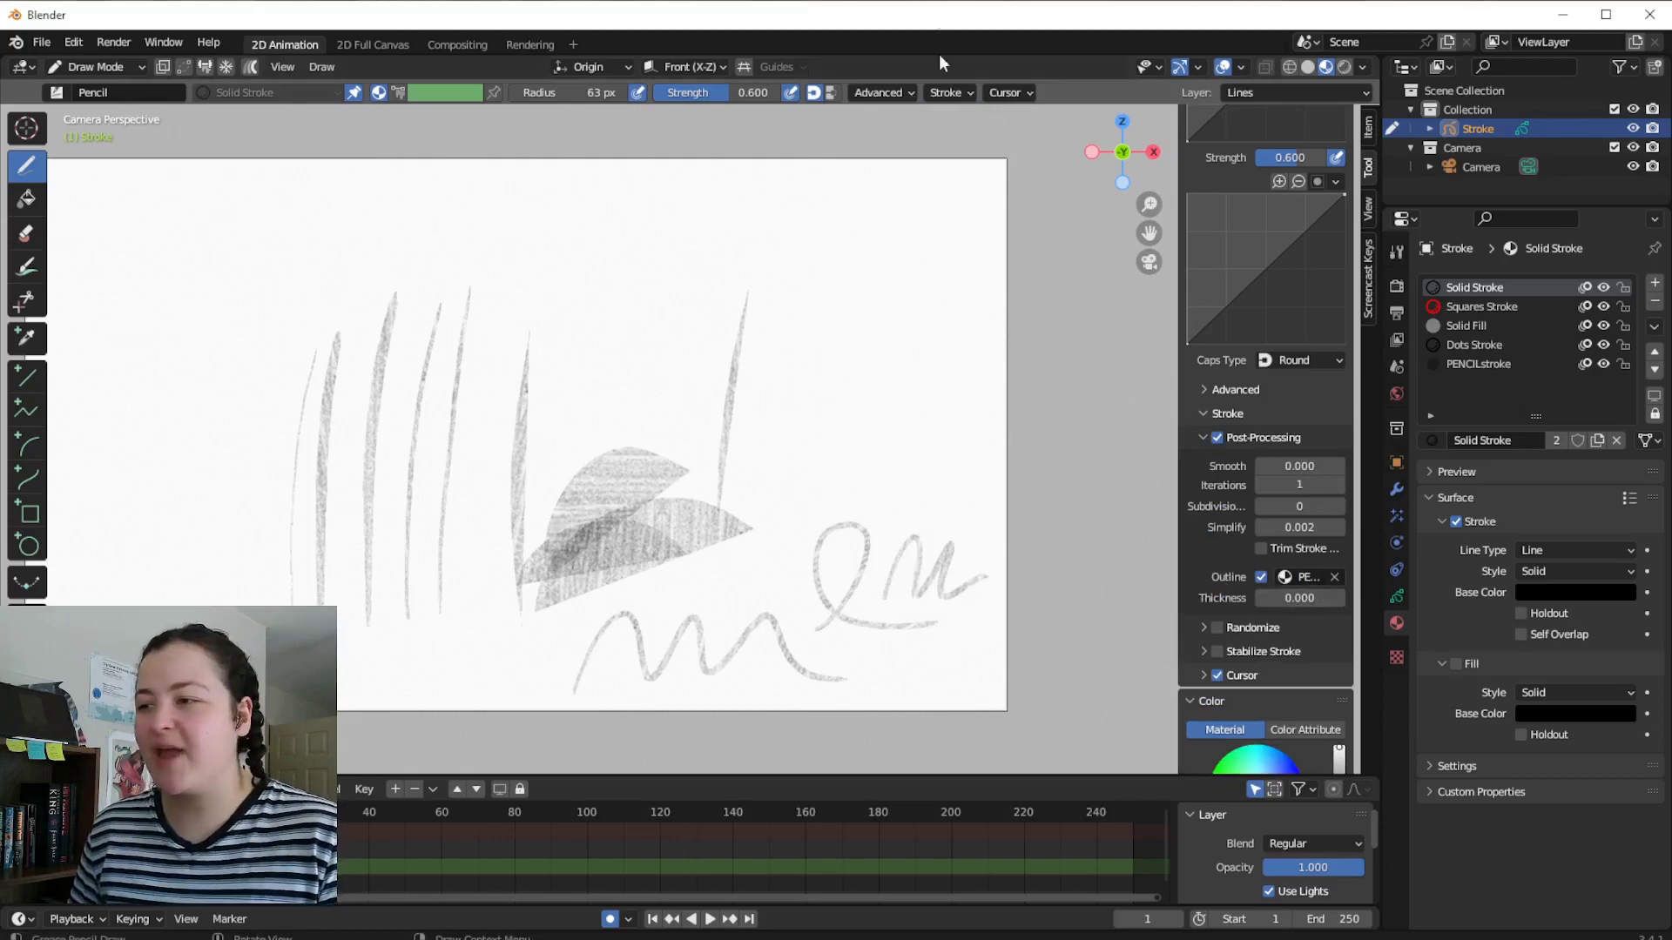
click(949, 92)
scroll(1267, 470, down, 3)
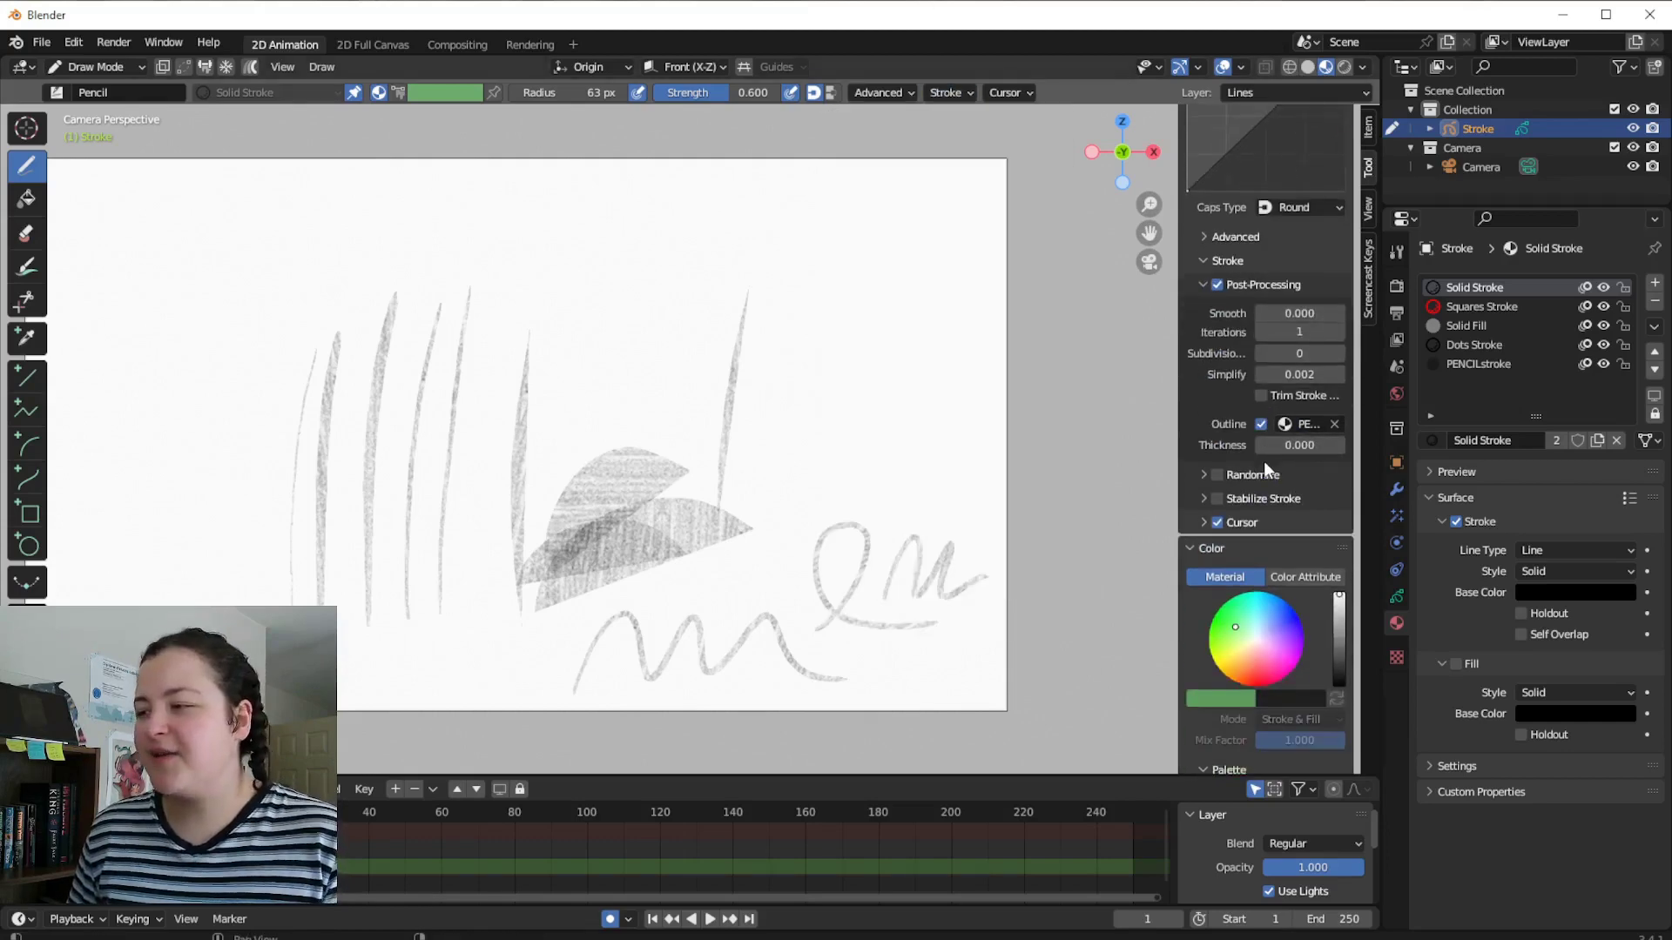
Switch to the Marker Chisel brush and draw a wavy test stroke in the empty area above the wavy scribble.
scroll(1260, 444, up, 15)
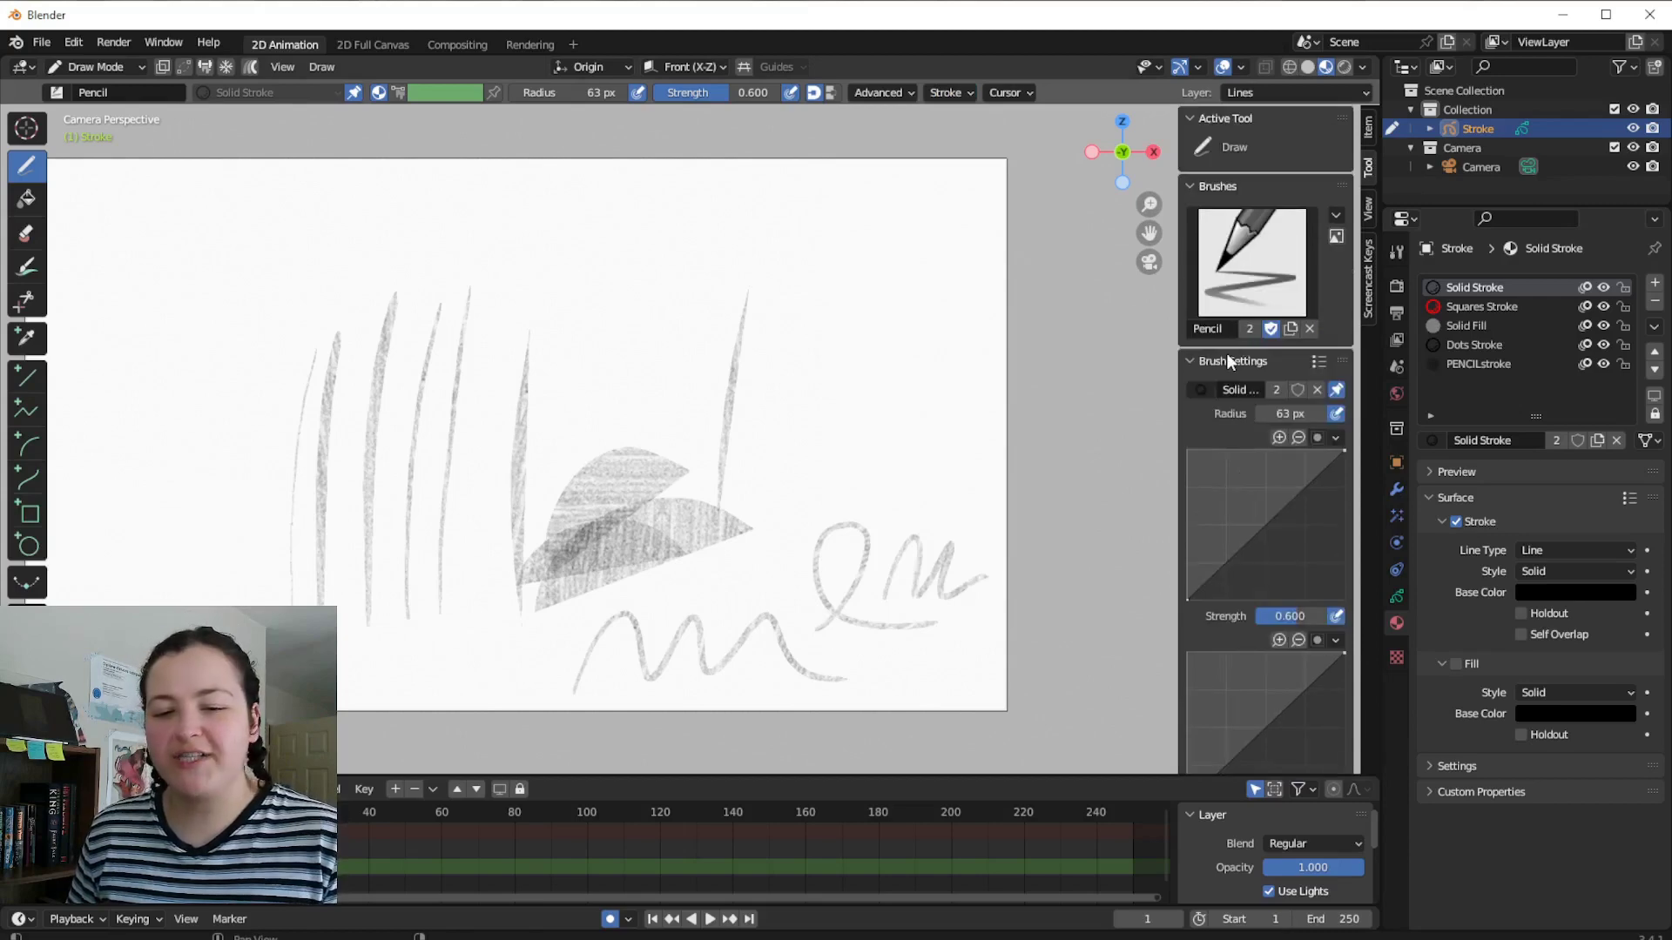
scroll(1293, 422, down, 8)
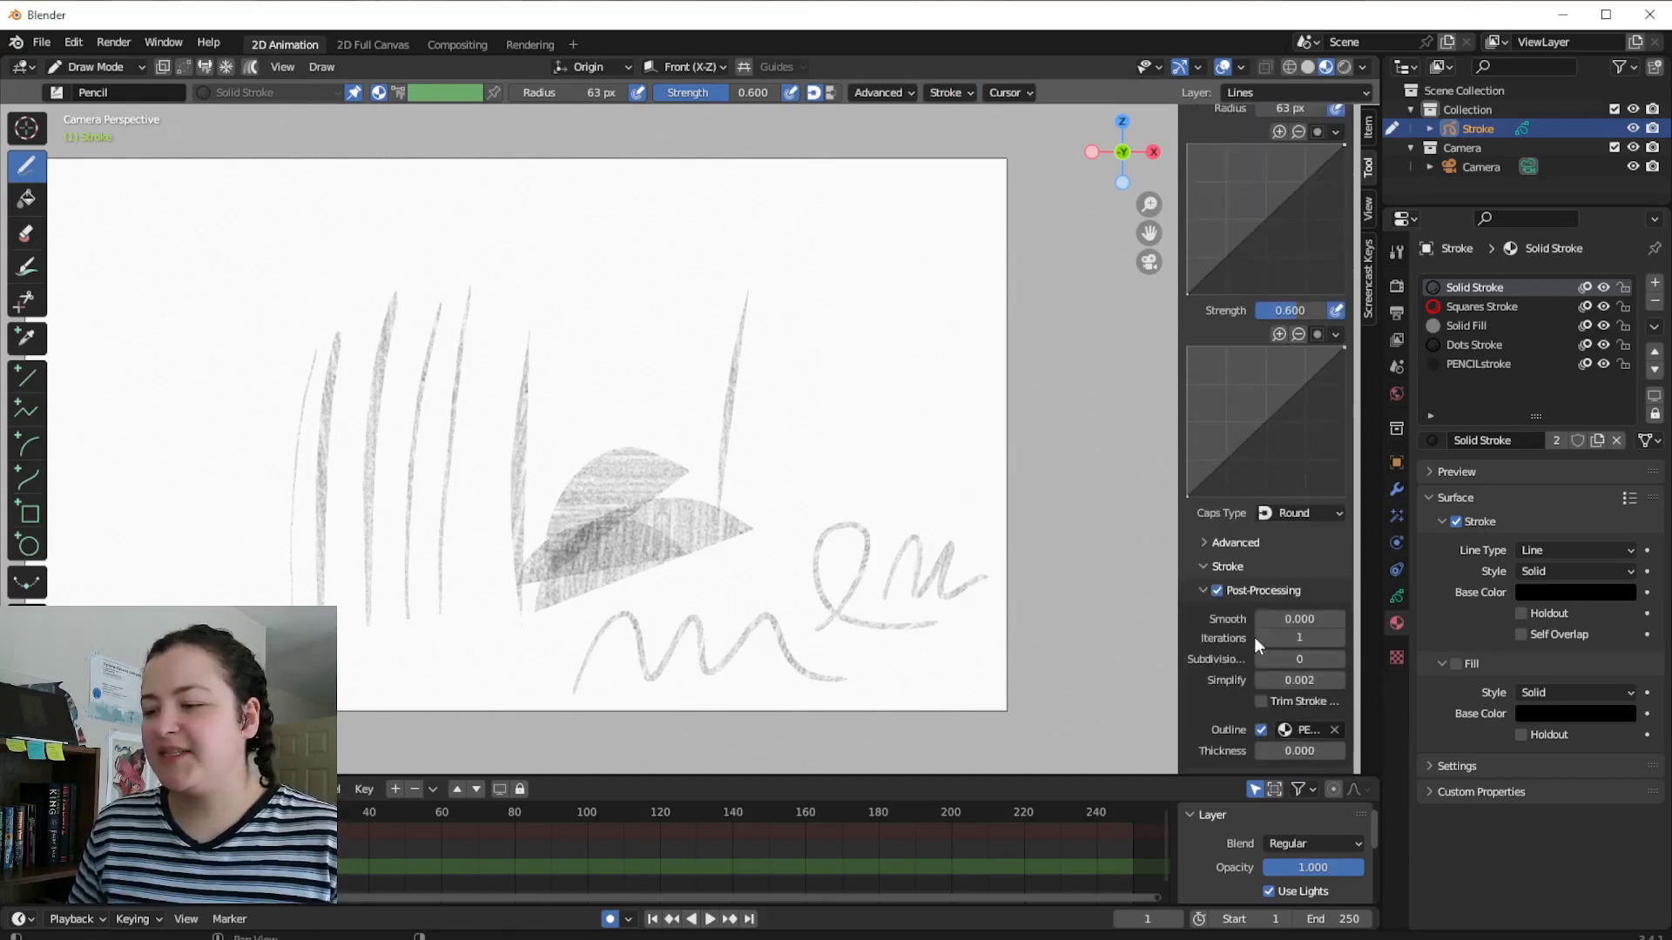
scroll(1254, 645, up, 8)
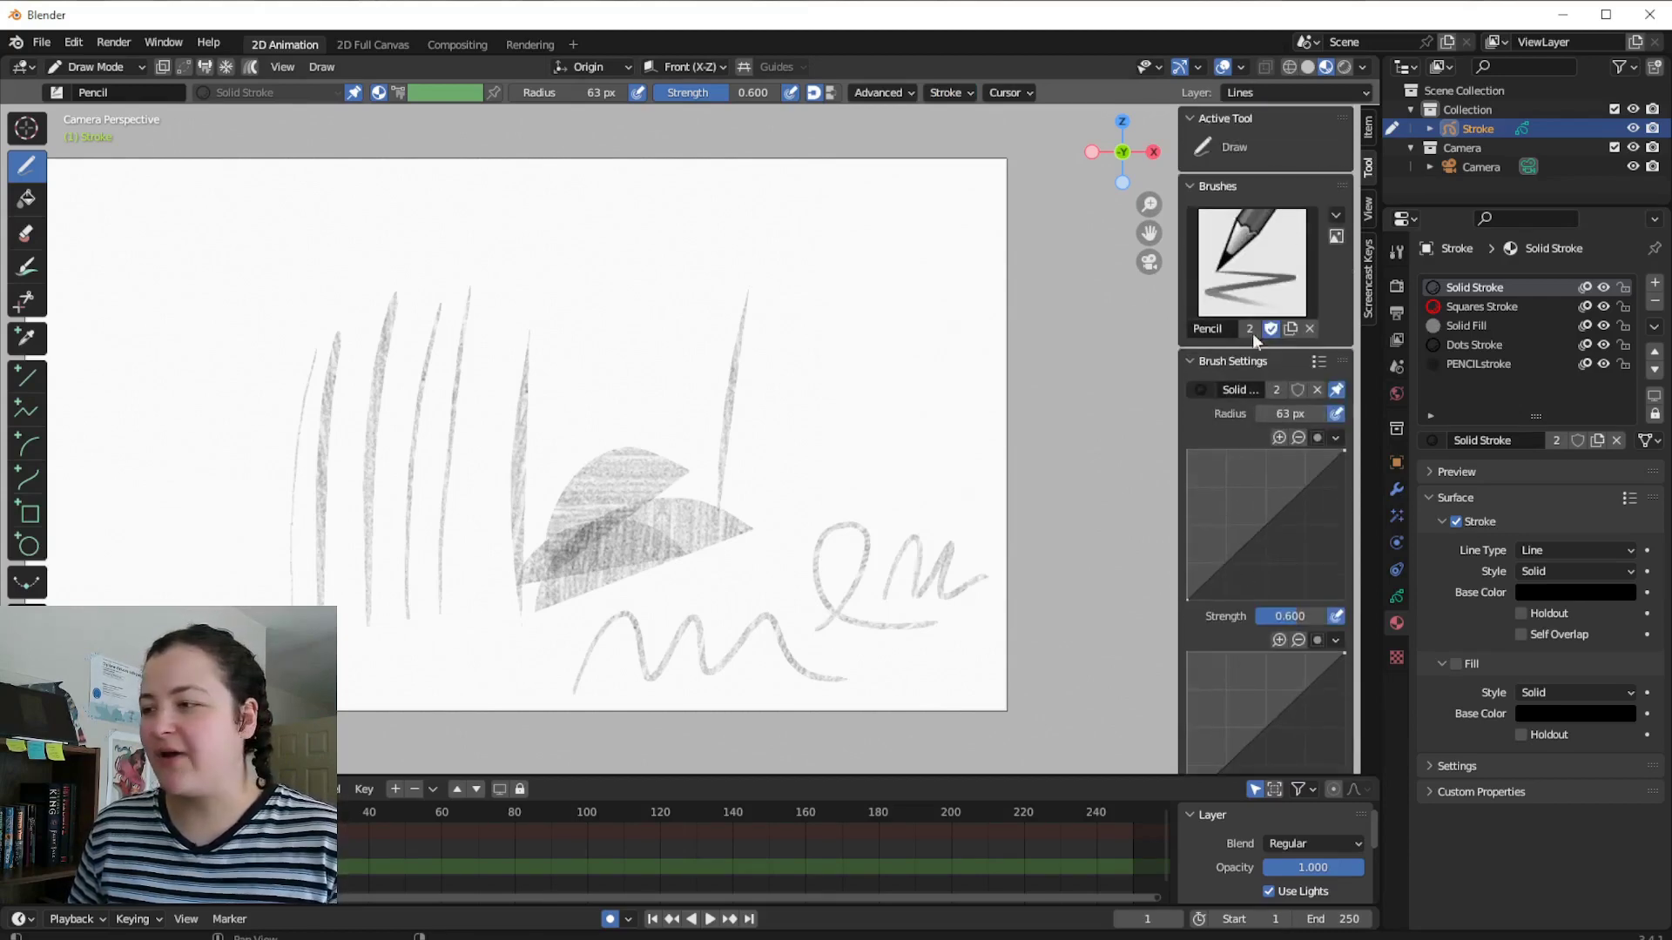
click(1259, 270)
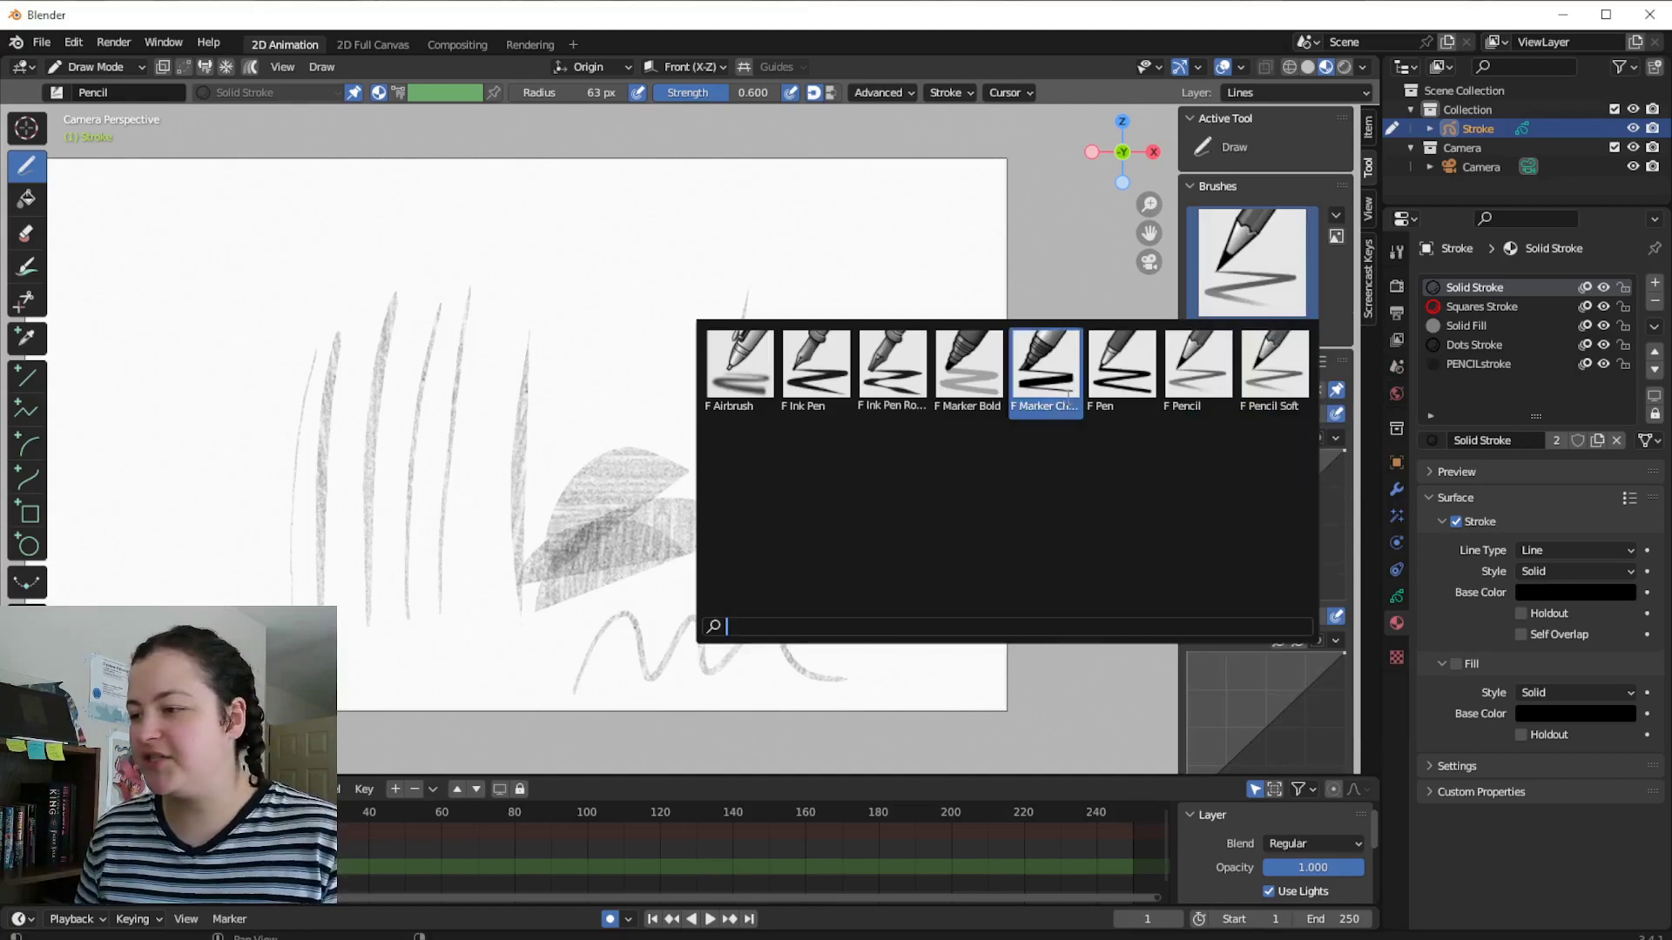
click(1044, 364)
scroll(1306, 406, down, 13)
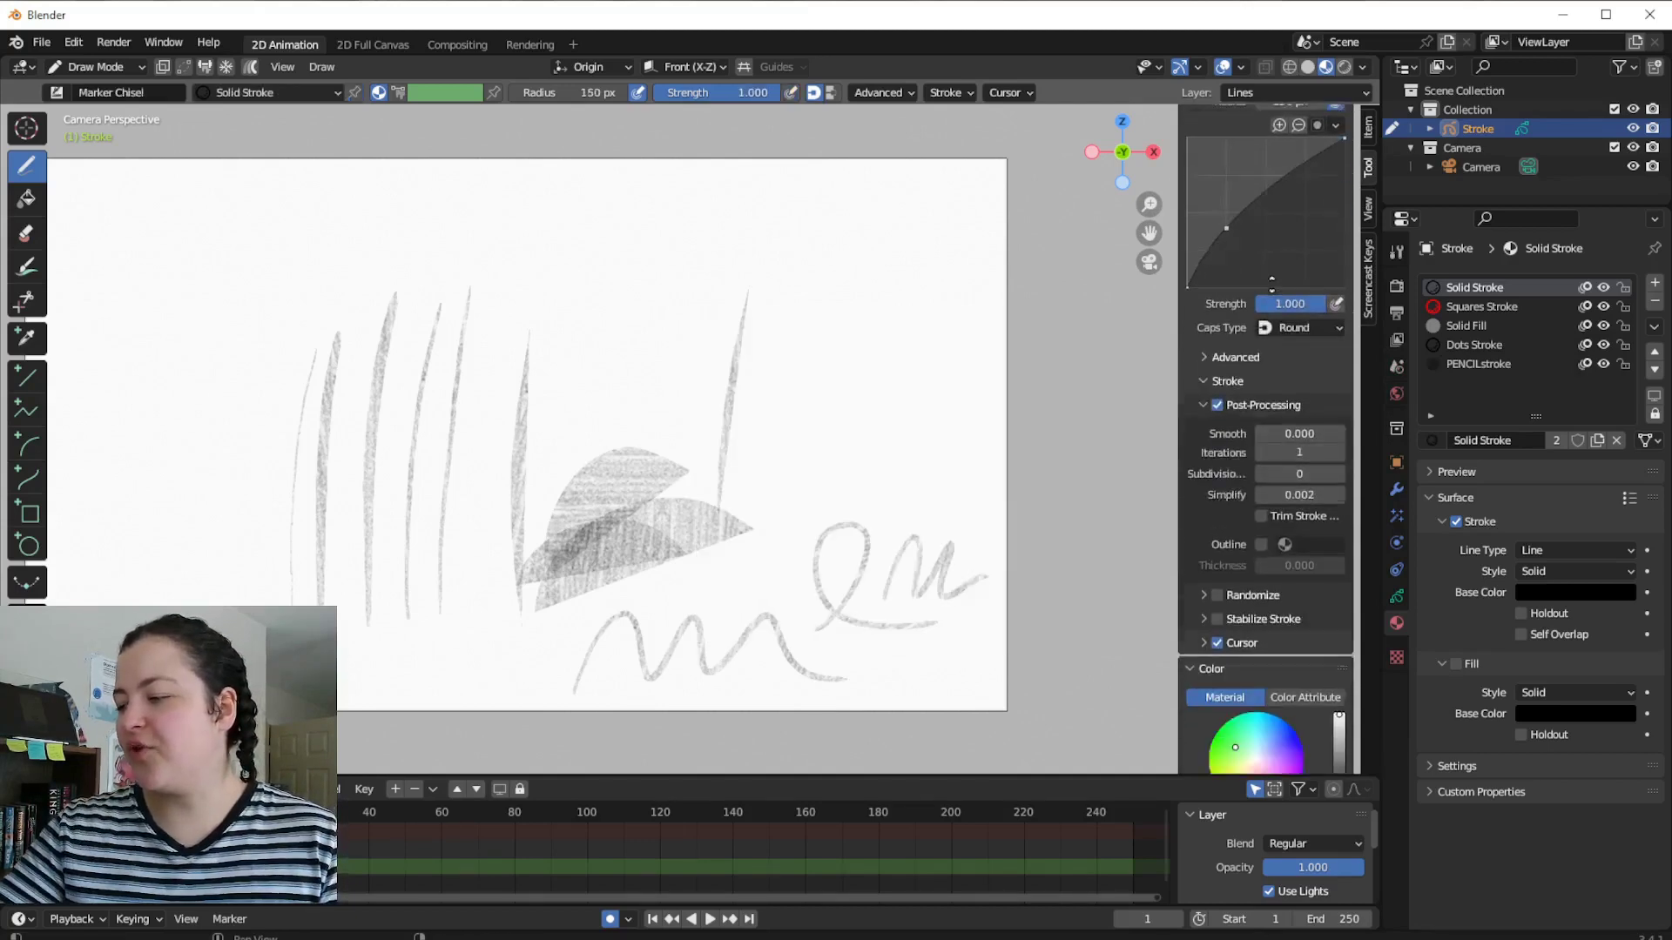
drag(838, 401, 990, 532)
Switch back to the Pencil brush and draw three near-vertical test strokes beside the existing pencil lines.
scroll(1289, 401, up, 13)
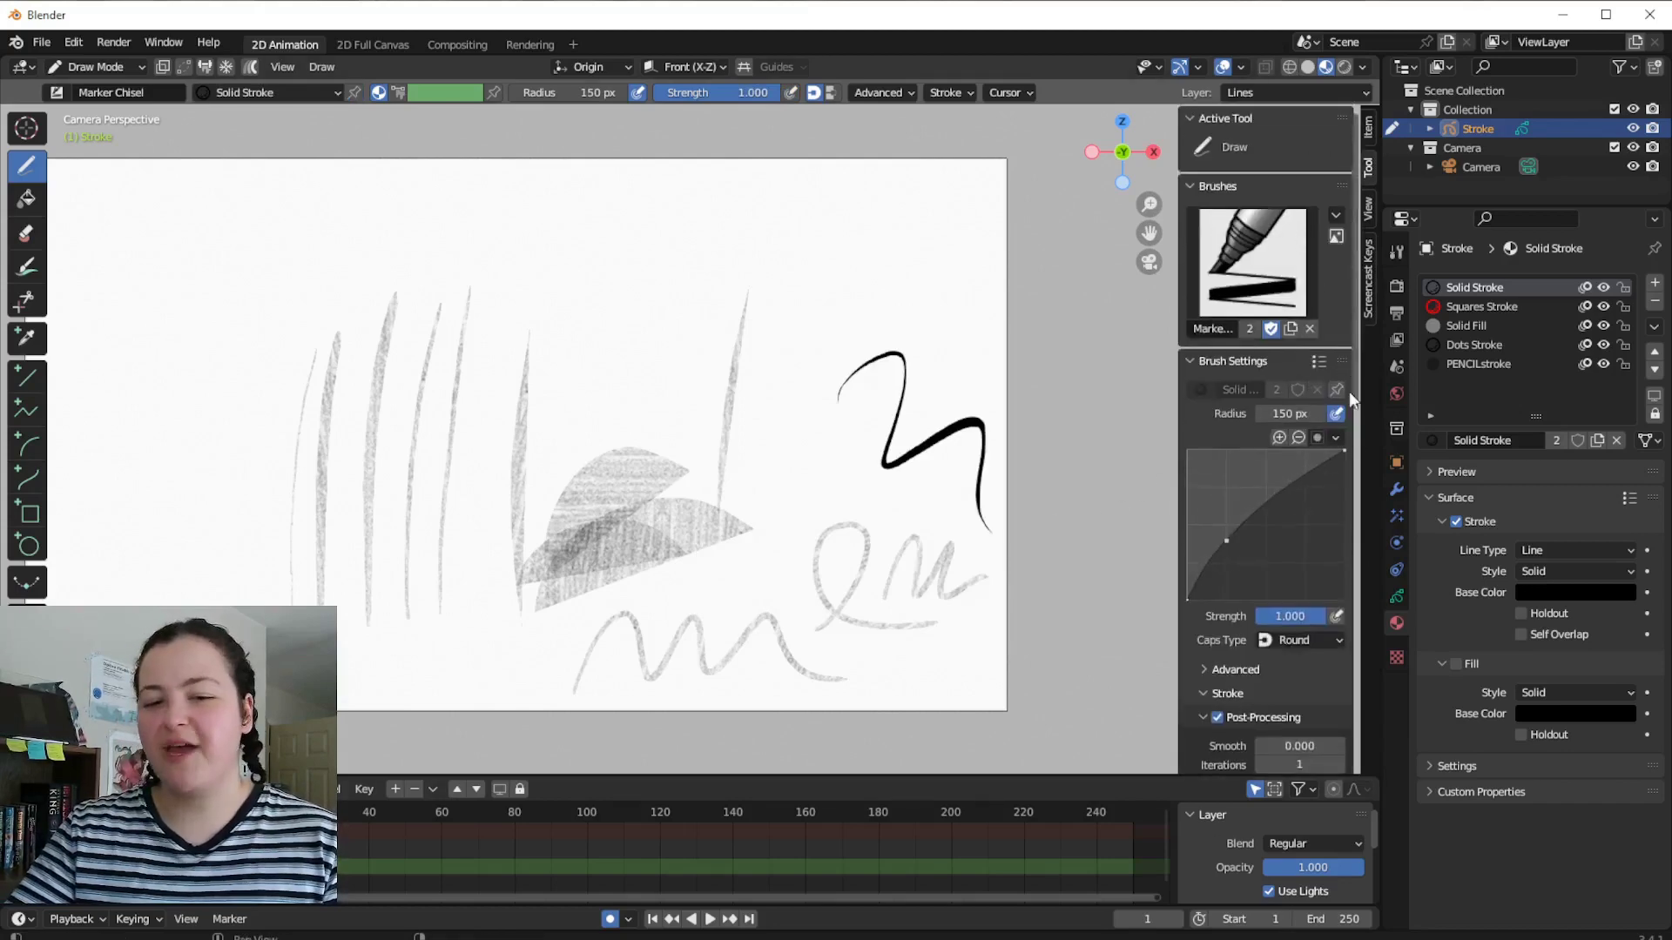
click(1252, 262)
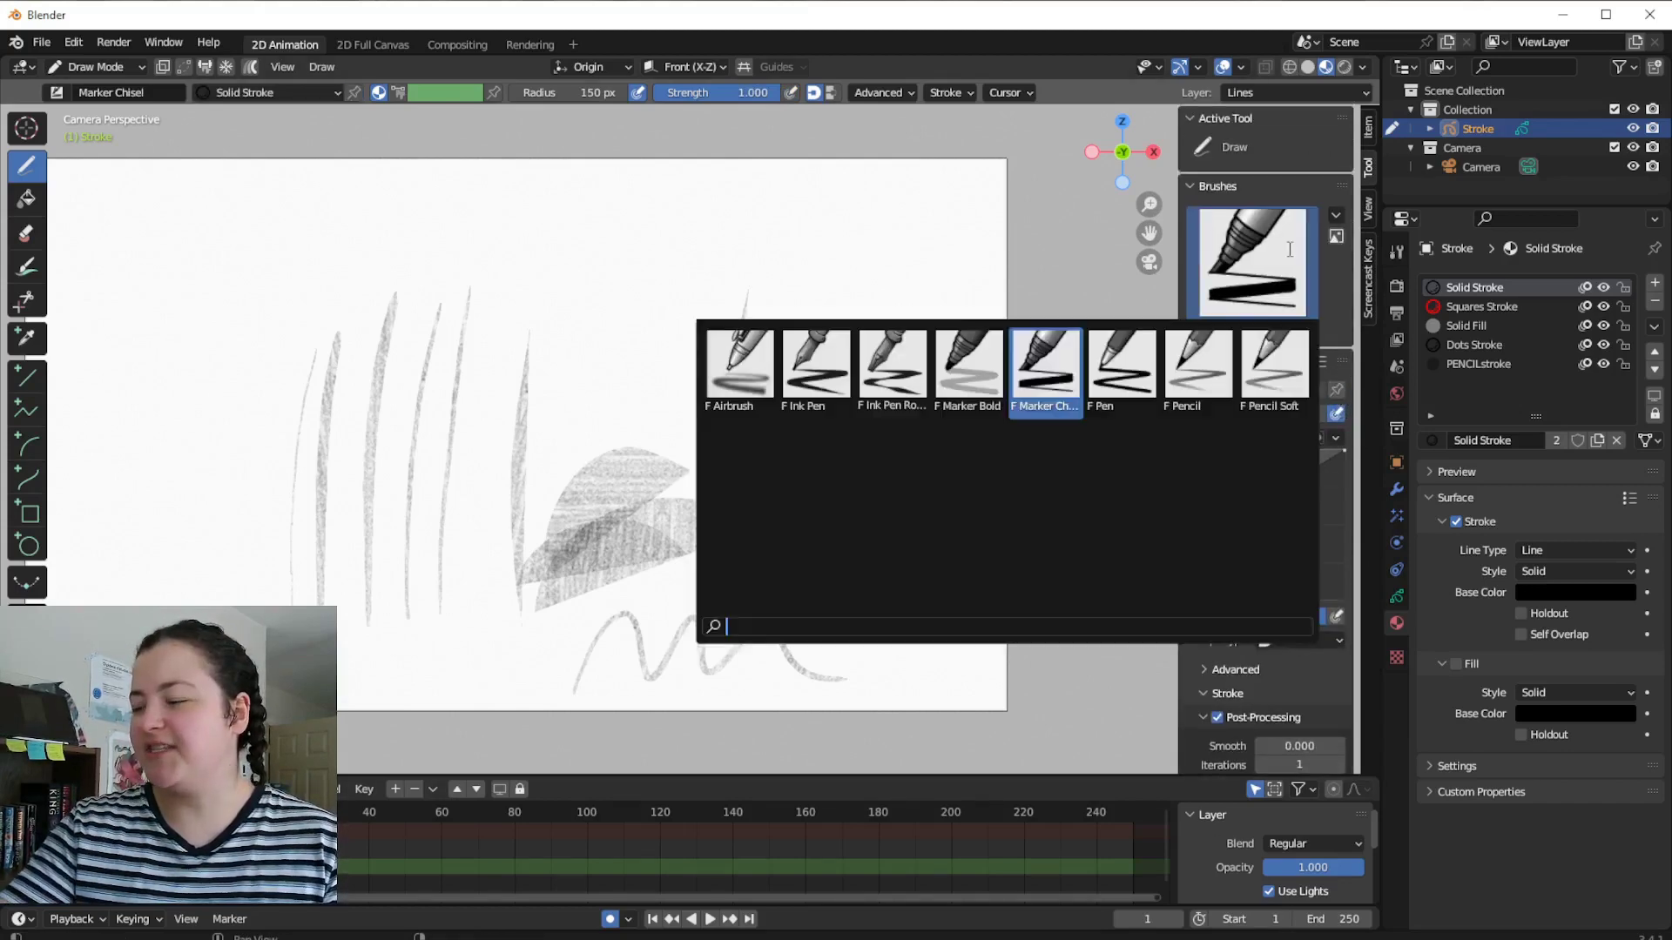
click(1210, 367)
shift+middle_drag(958, 374, 1140, 444)
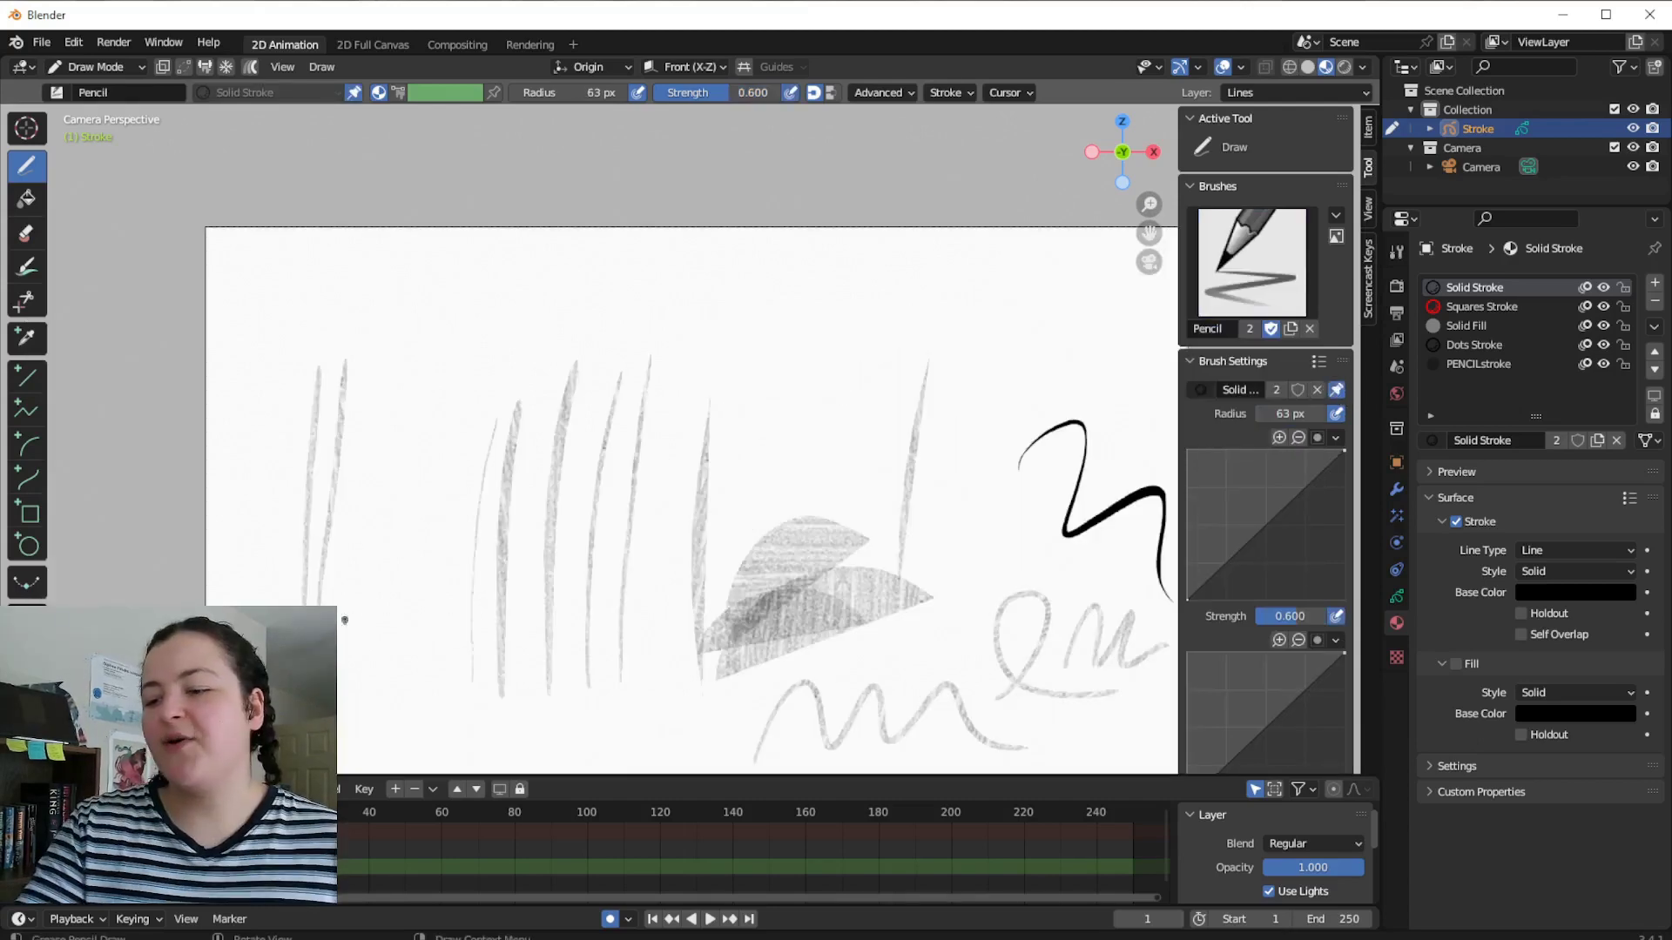
drag(319, 366, 306, 601)
drag(347, 359, 335, 614)
drag(384, 367, 364, 610)
Draw slanted horizontal strokes across the vertical pencil lines and a wavy scribble below them.
drag(387, 512, 589, 467)
drag(390, 561, 633, 504)
drag(387, 596, 485, 572)
drag(633, 542, 413, 594)
mouse_move(362, 645)
mouse_down()
mouse_move(468, 621)
mouse_move(701, 732)
mouse_up()
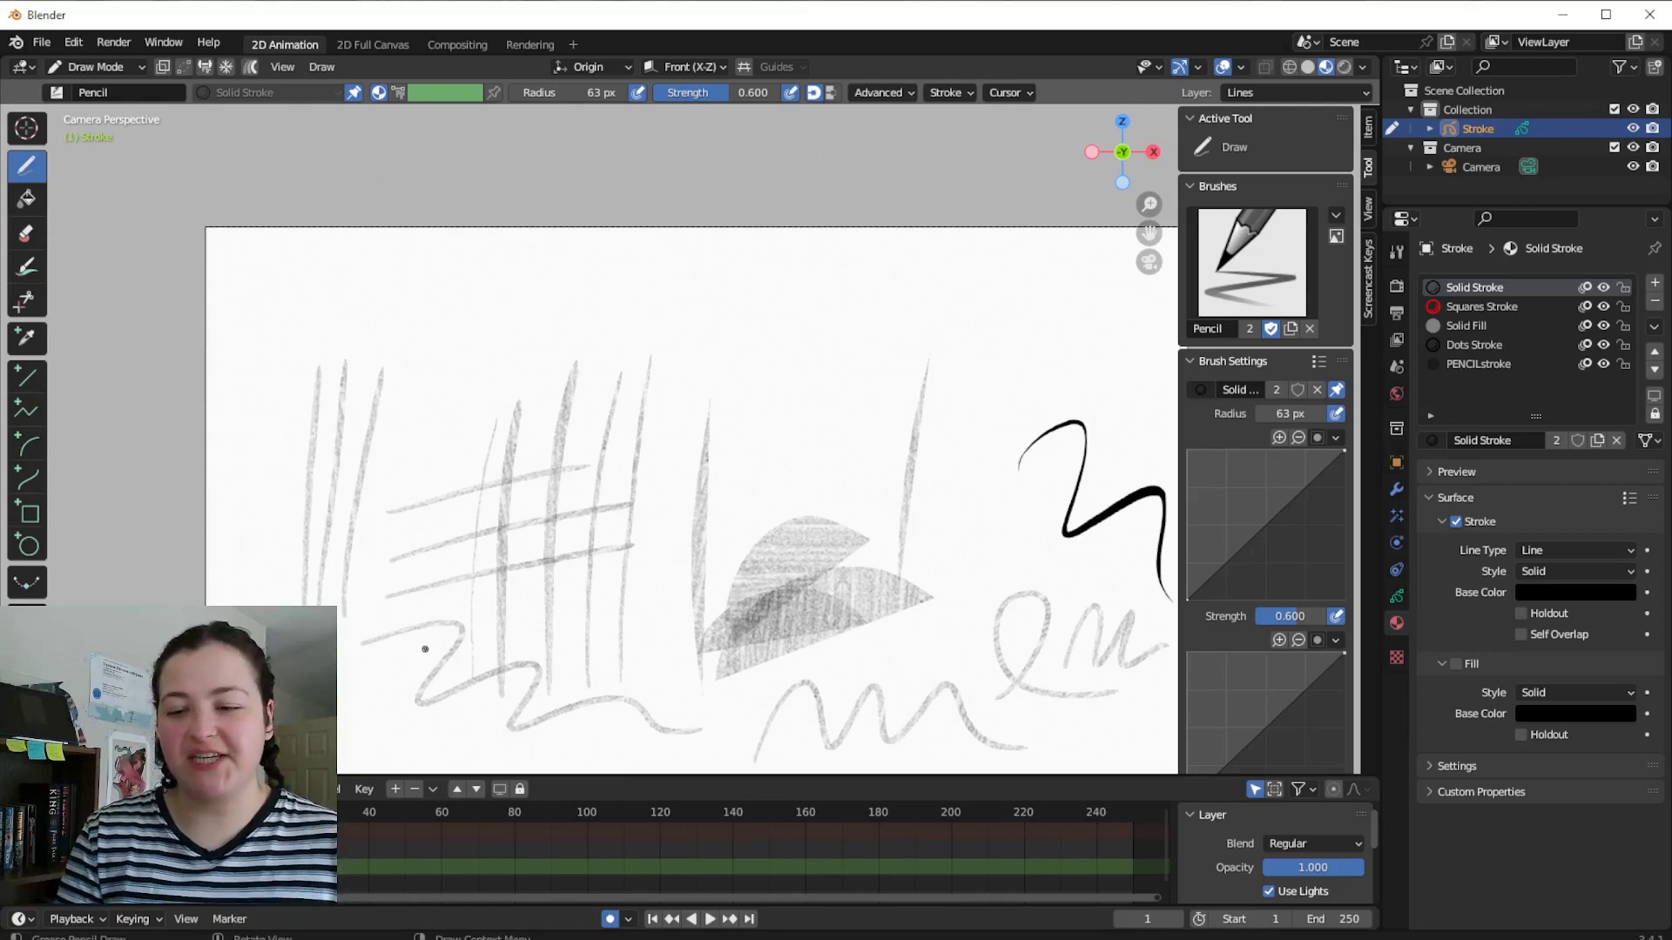
Select the PENCILstroke material and set its fill texture's X location to -0.400.
click(1496, 368)
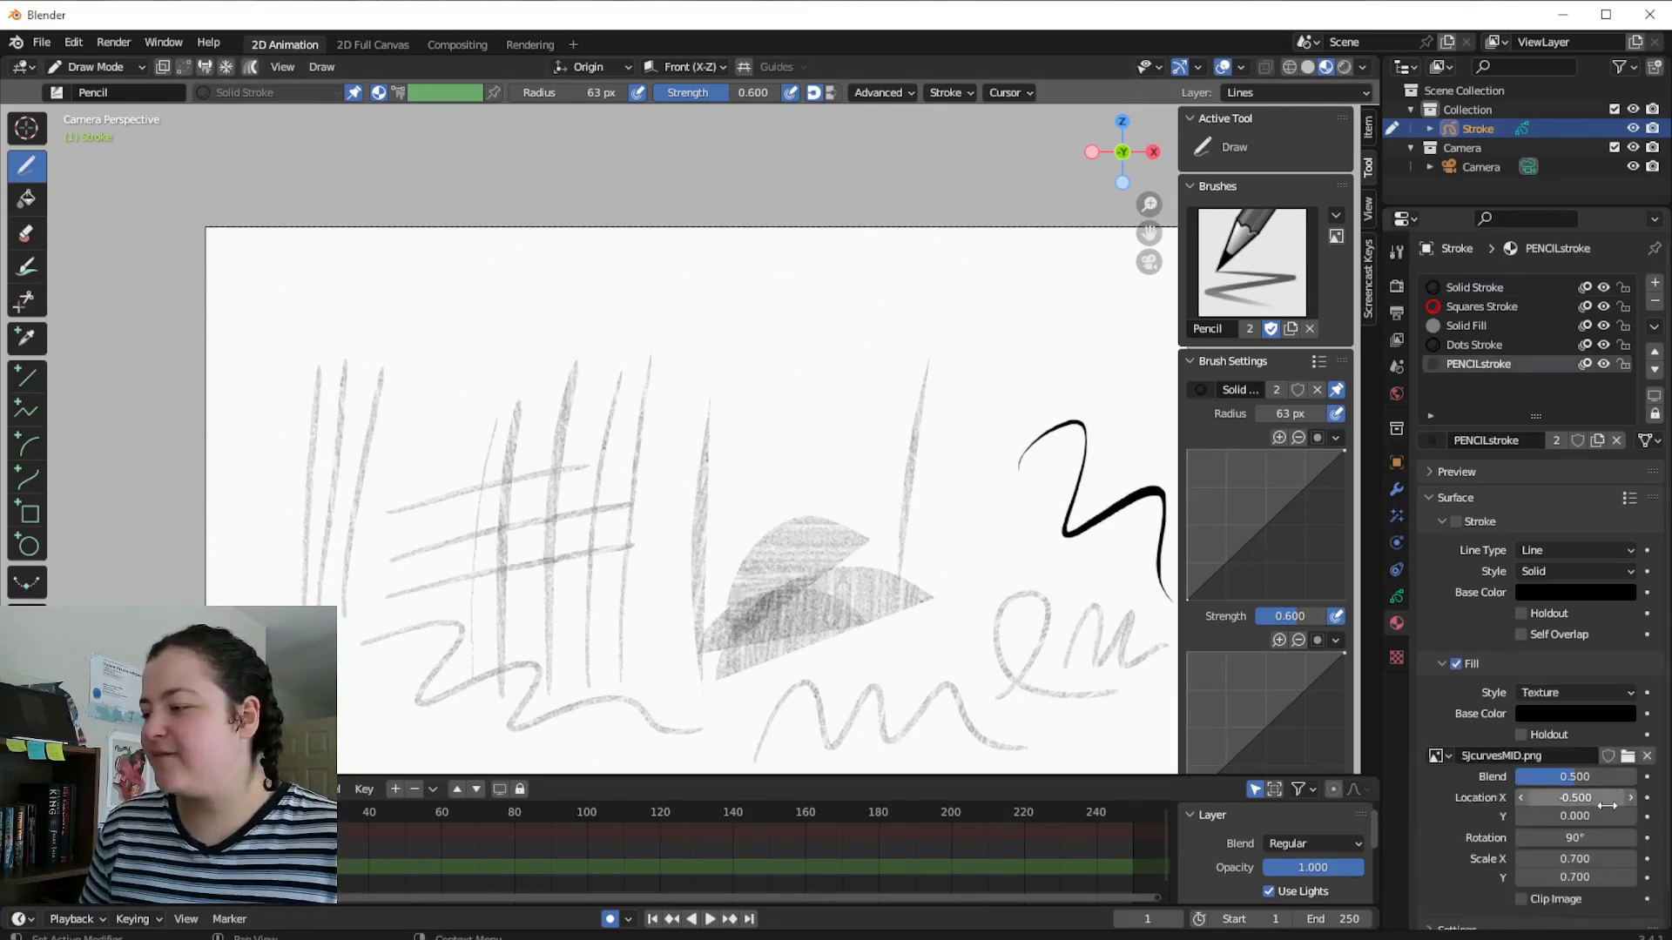
scroll(1559, 610, down, 1)
click(1631, 758)
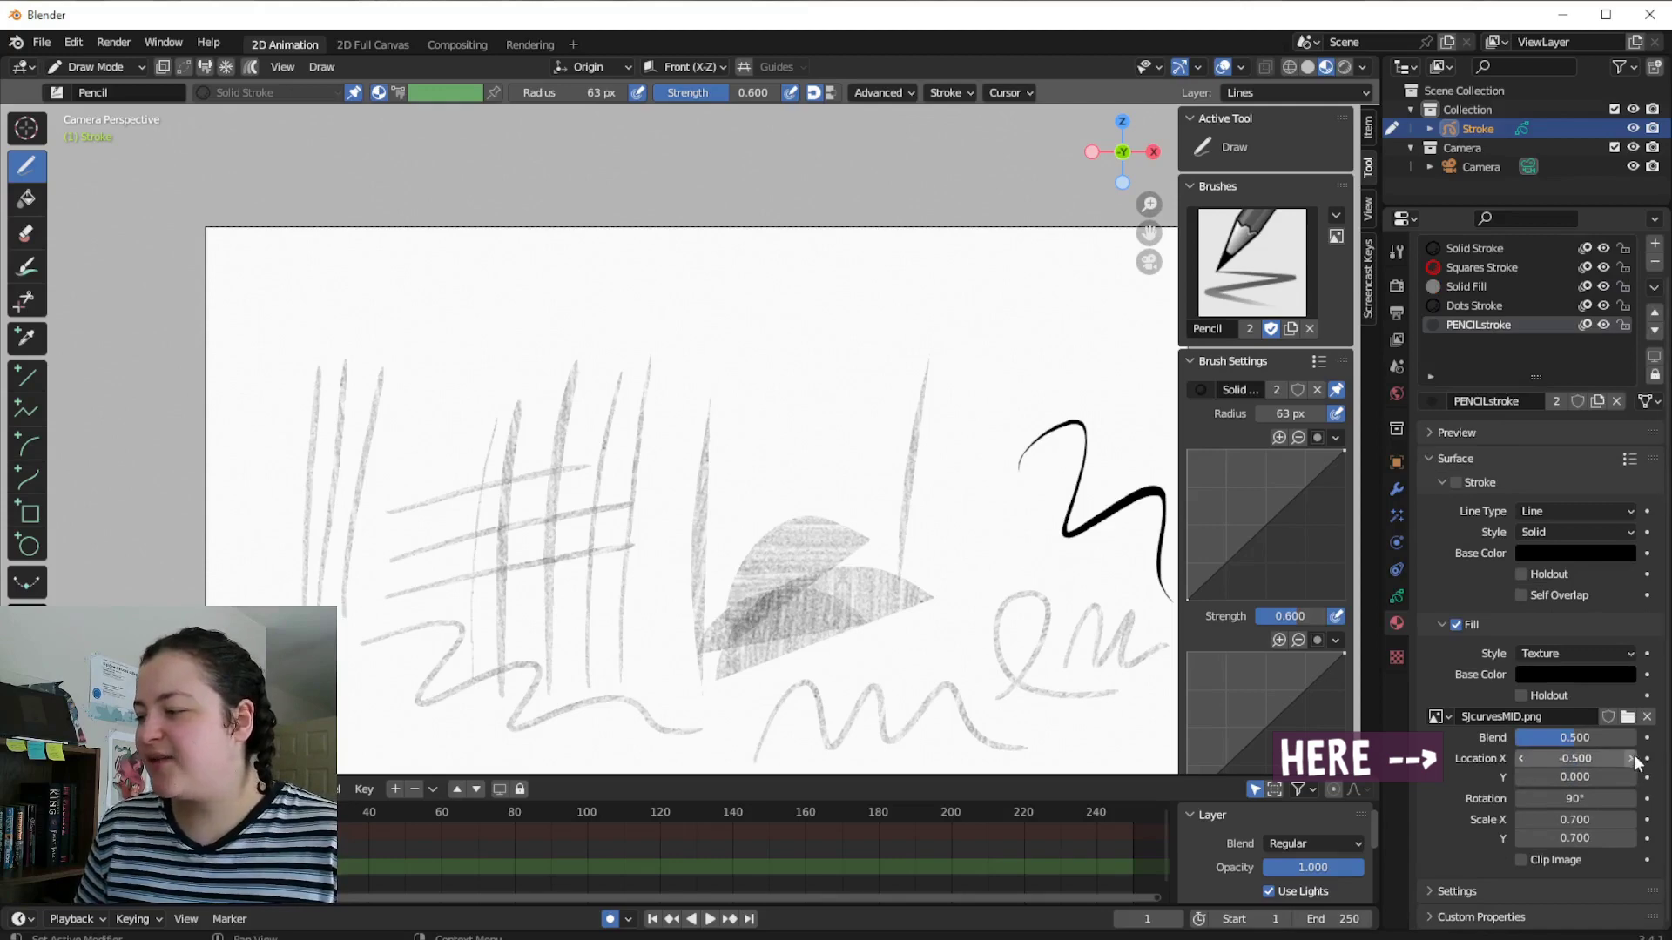
click(1631, 758)
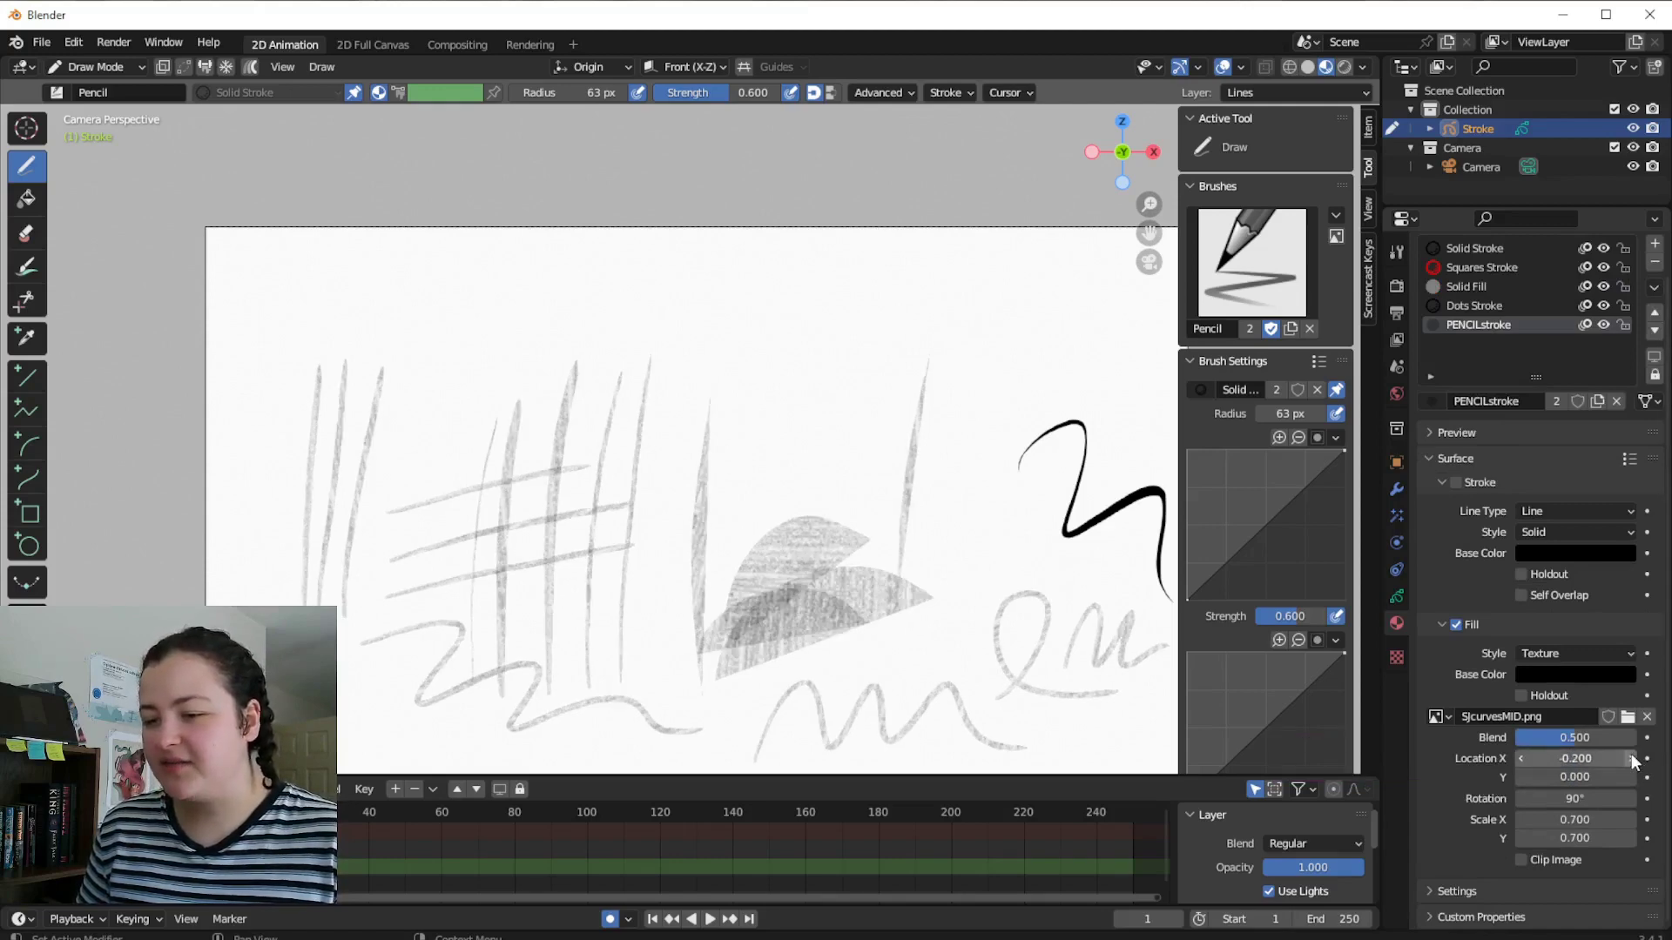
click(1522, 759)
Set the PENCILstroke fill texture's Y location to -0.100.
drag(1568, 777, 1517, 777)
click(1517, 777)
click(1517, 777)
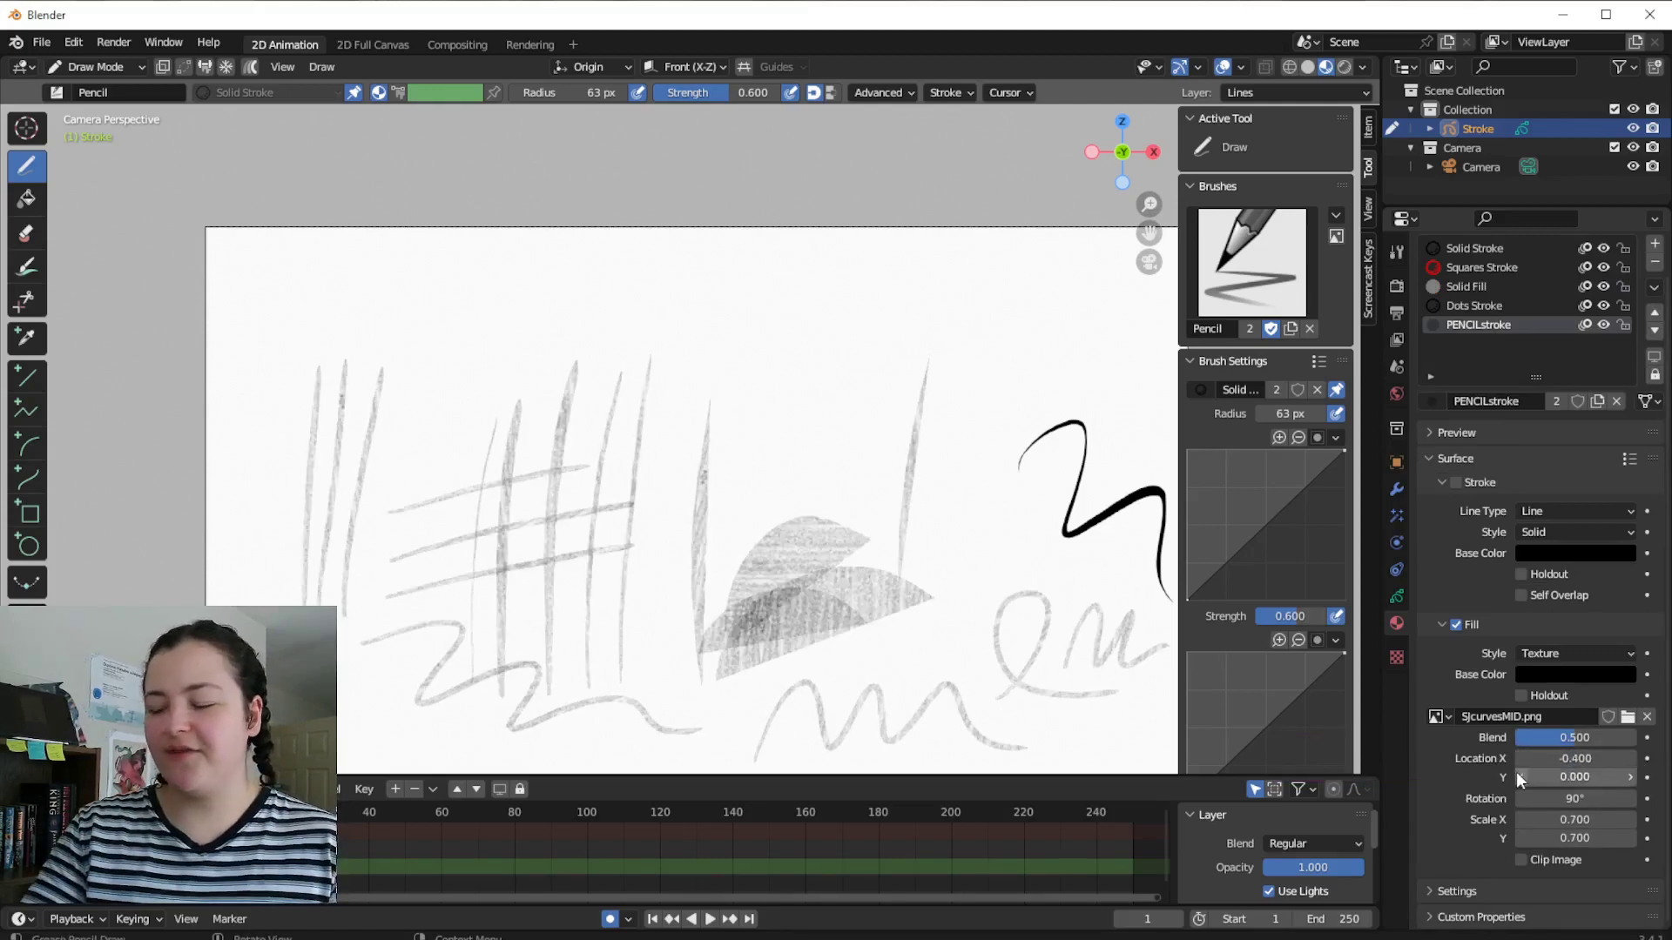
click(1517, 777)
click(1517, 777)
click(1517, 777)
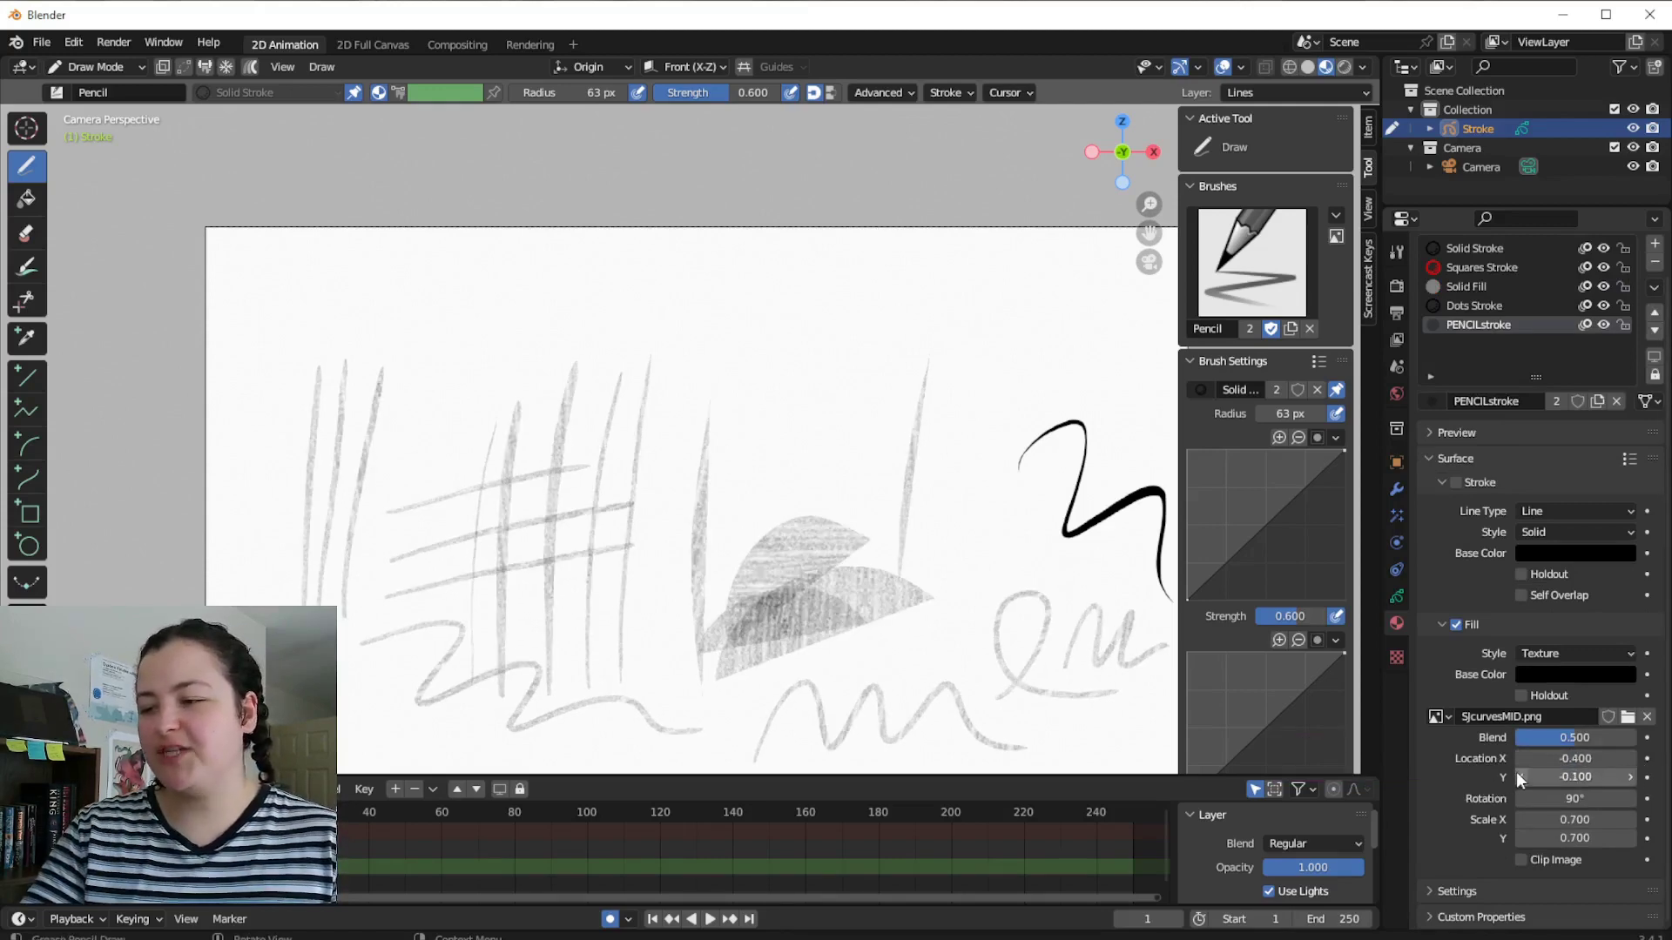
click(1628, 776)
Enlarge the Pencil brush radius to 235 px and draw three thick upright strokes and one large looping stroke.
key(f)
drag(765, 497, 799, 270)
key(ctrl+z)
drag(769, 502, 793, 262)
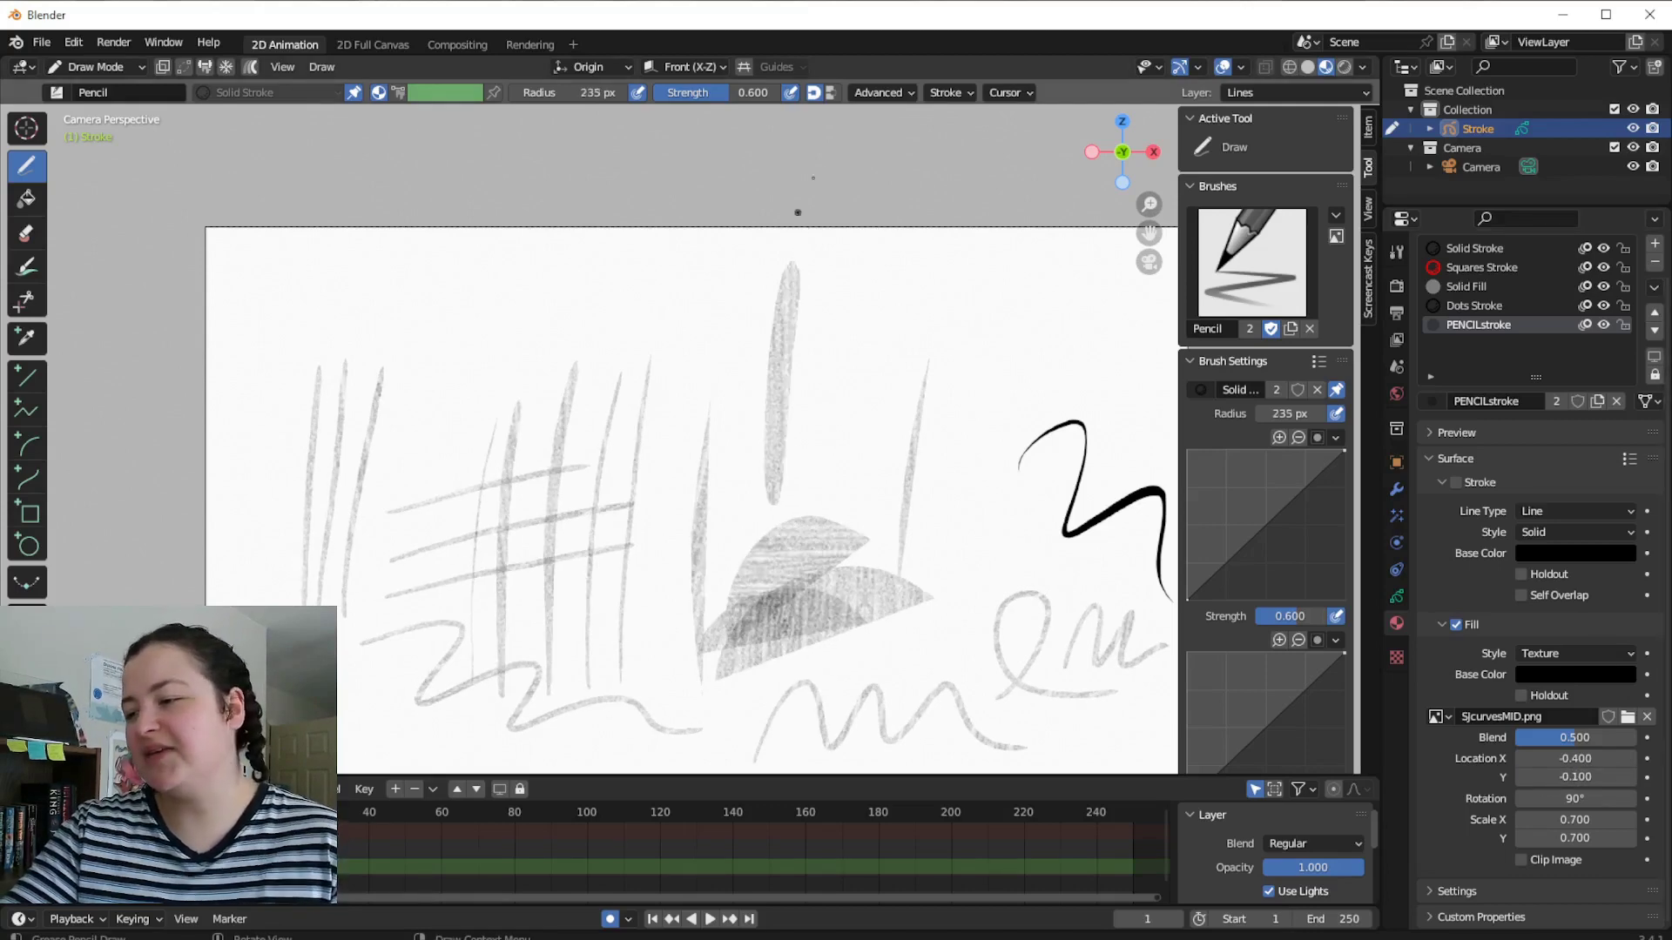
drag(791, 496, 834, 290)
drag(833, 513, 884, 305)
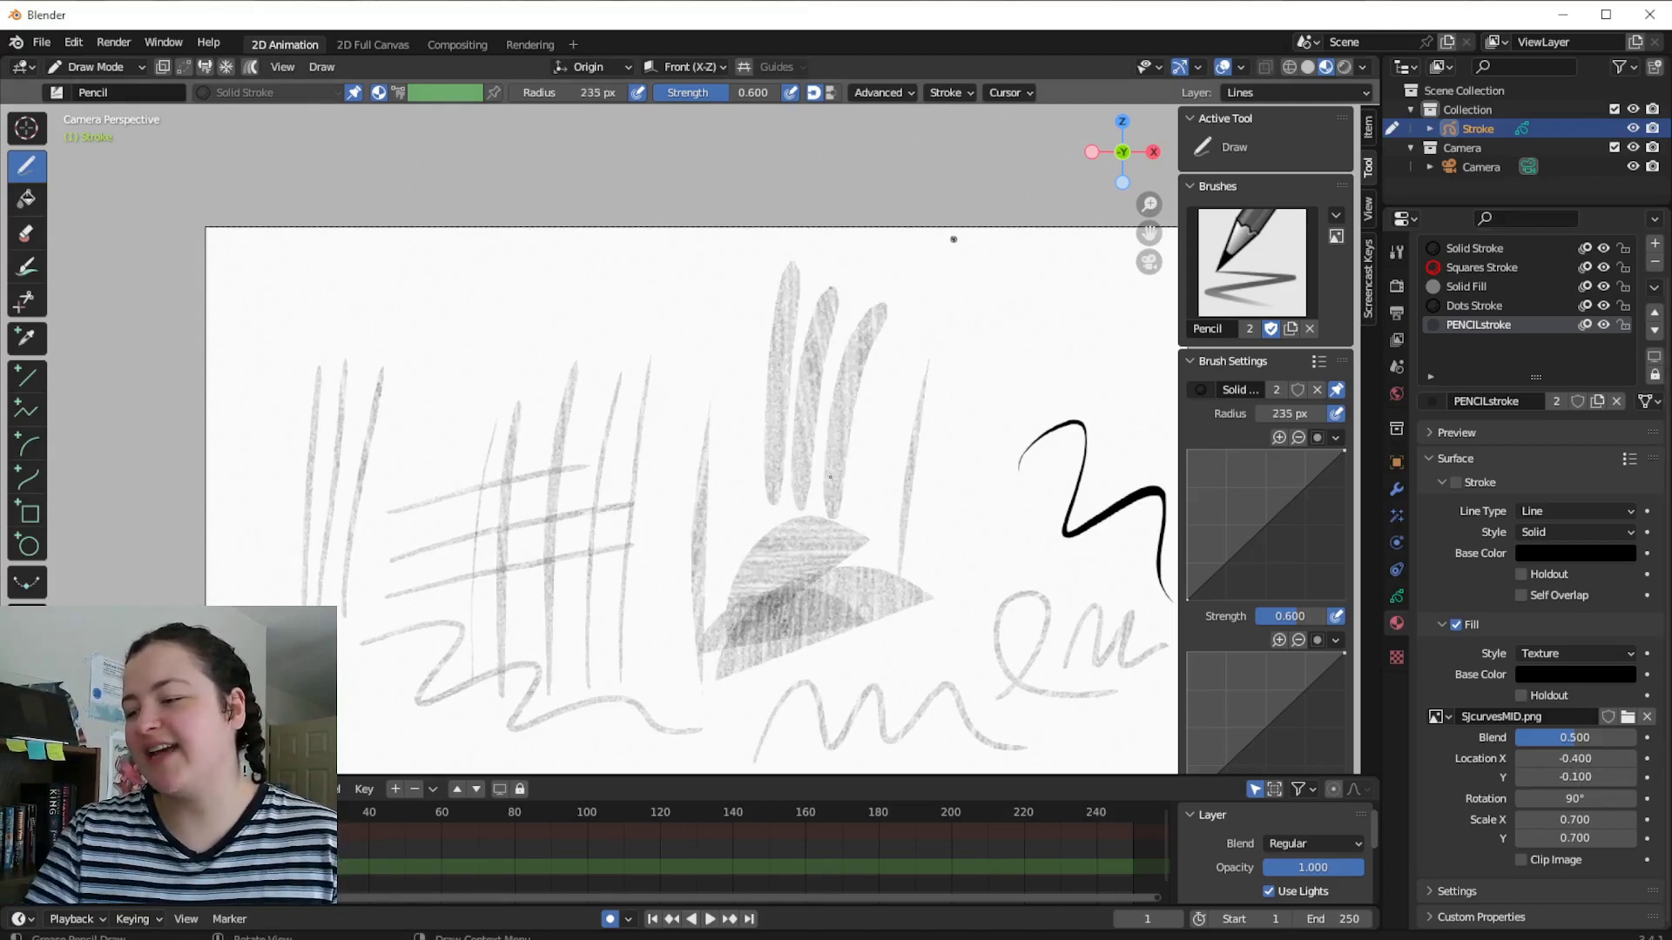
drag(409, 338, 605, 470)
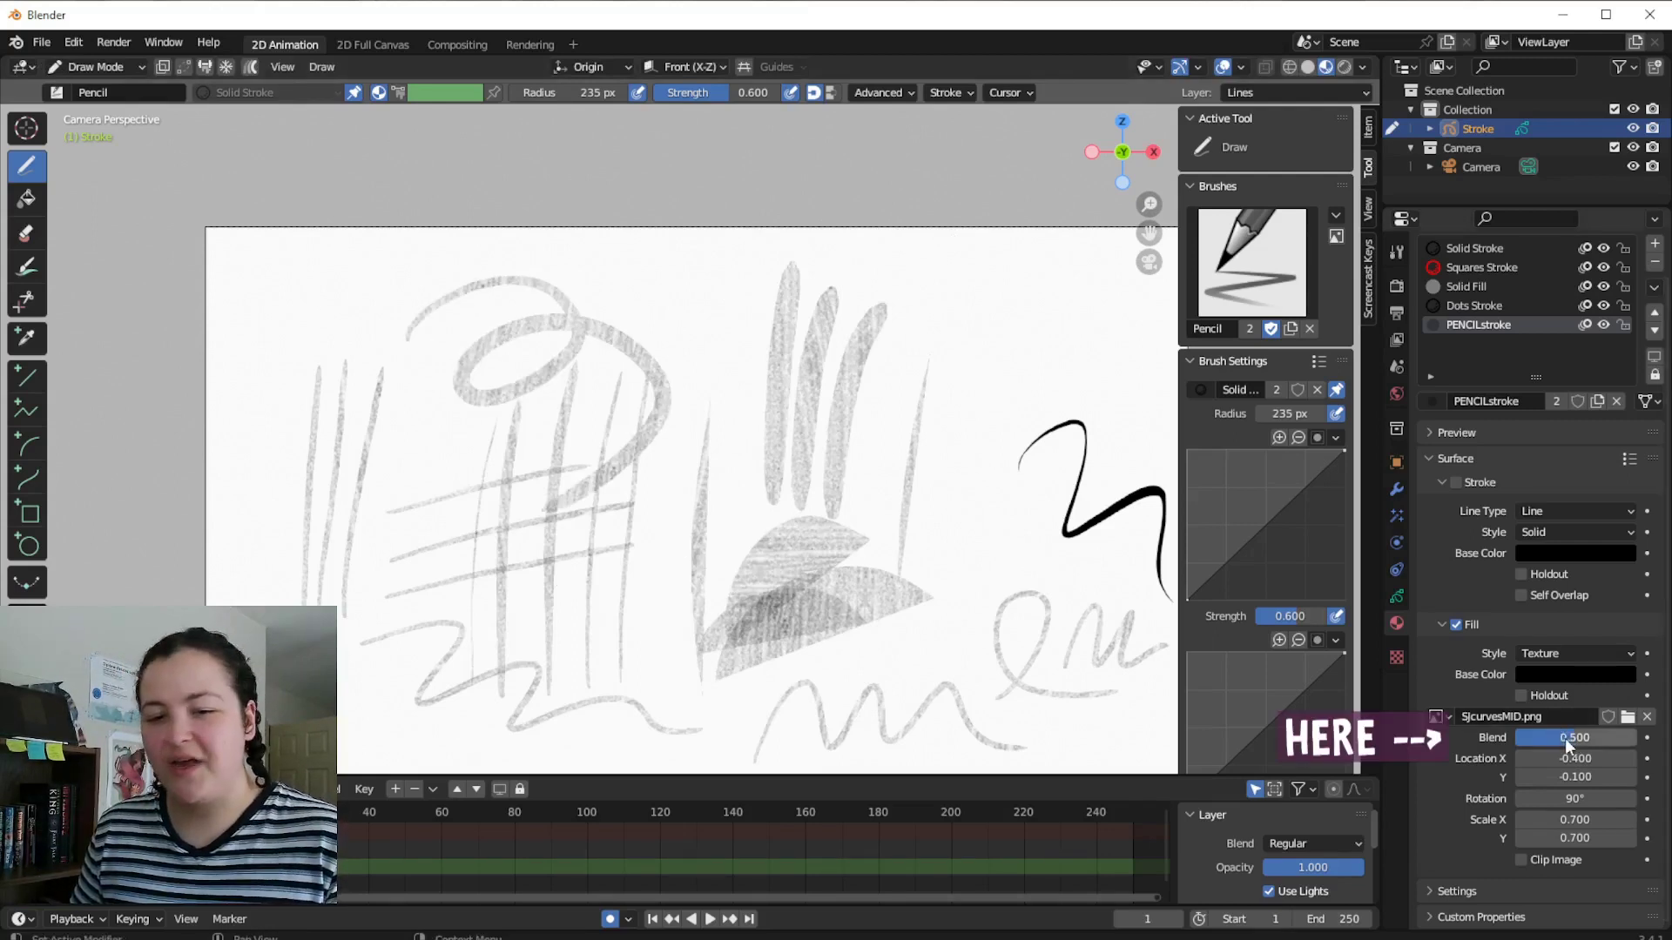
Set the PENCILstroke fill's blend to 1.000 and its base color to light blue with hue 0.532, saturation 0.860 and value 0.828.
drag(1565, 739, 1633, 738)
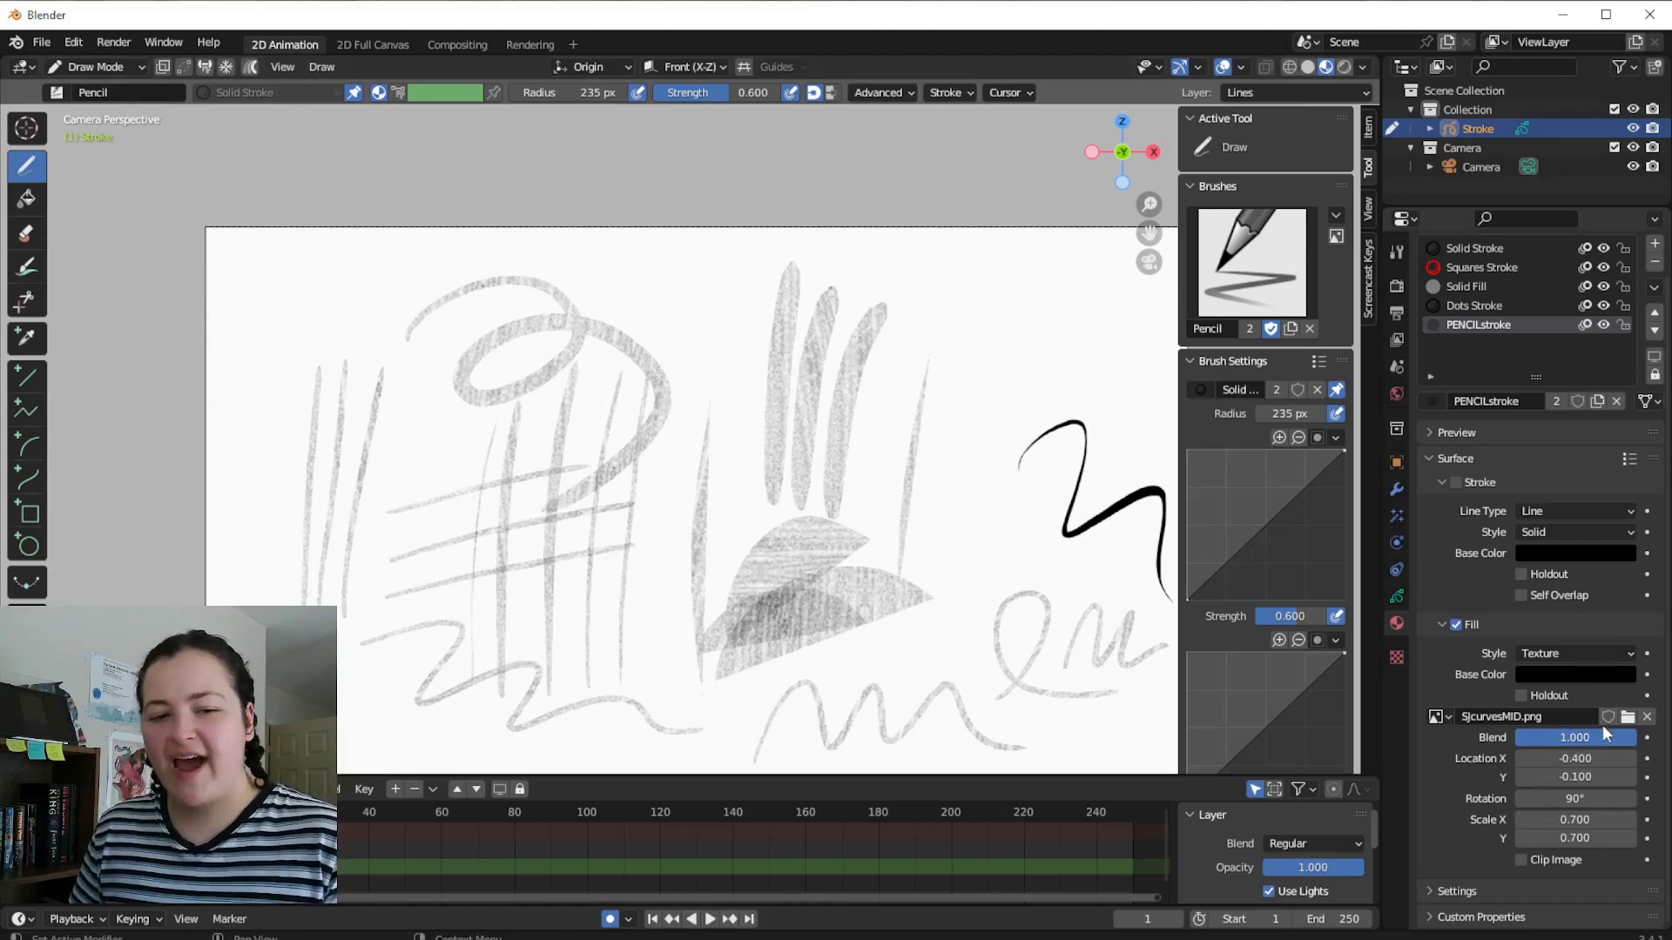
click(1579, 681)
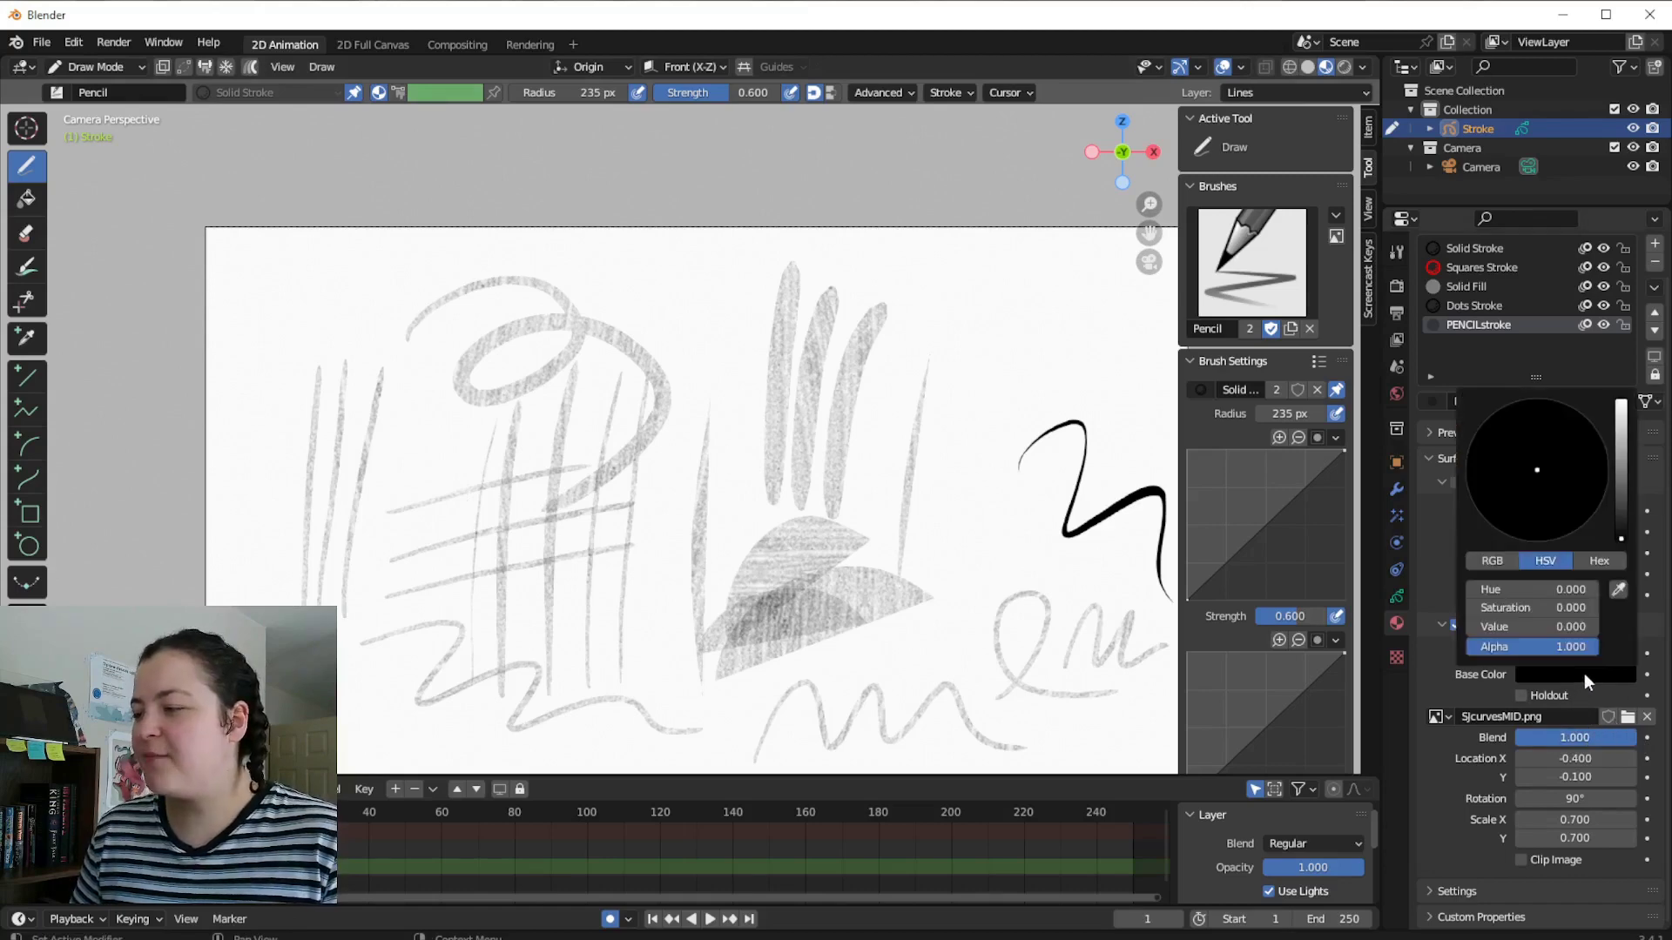
click(1617, 468)
mouse_move(1581, 472)
mouse_down()
mouse_move(1594, 454)
mouse_move(1477, 431)
mouse_up()
click(1621, 405)
drag(1585, 462, 1670, 486)
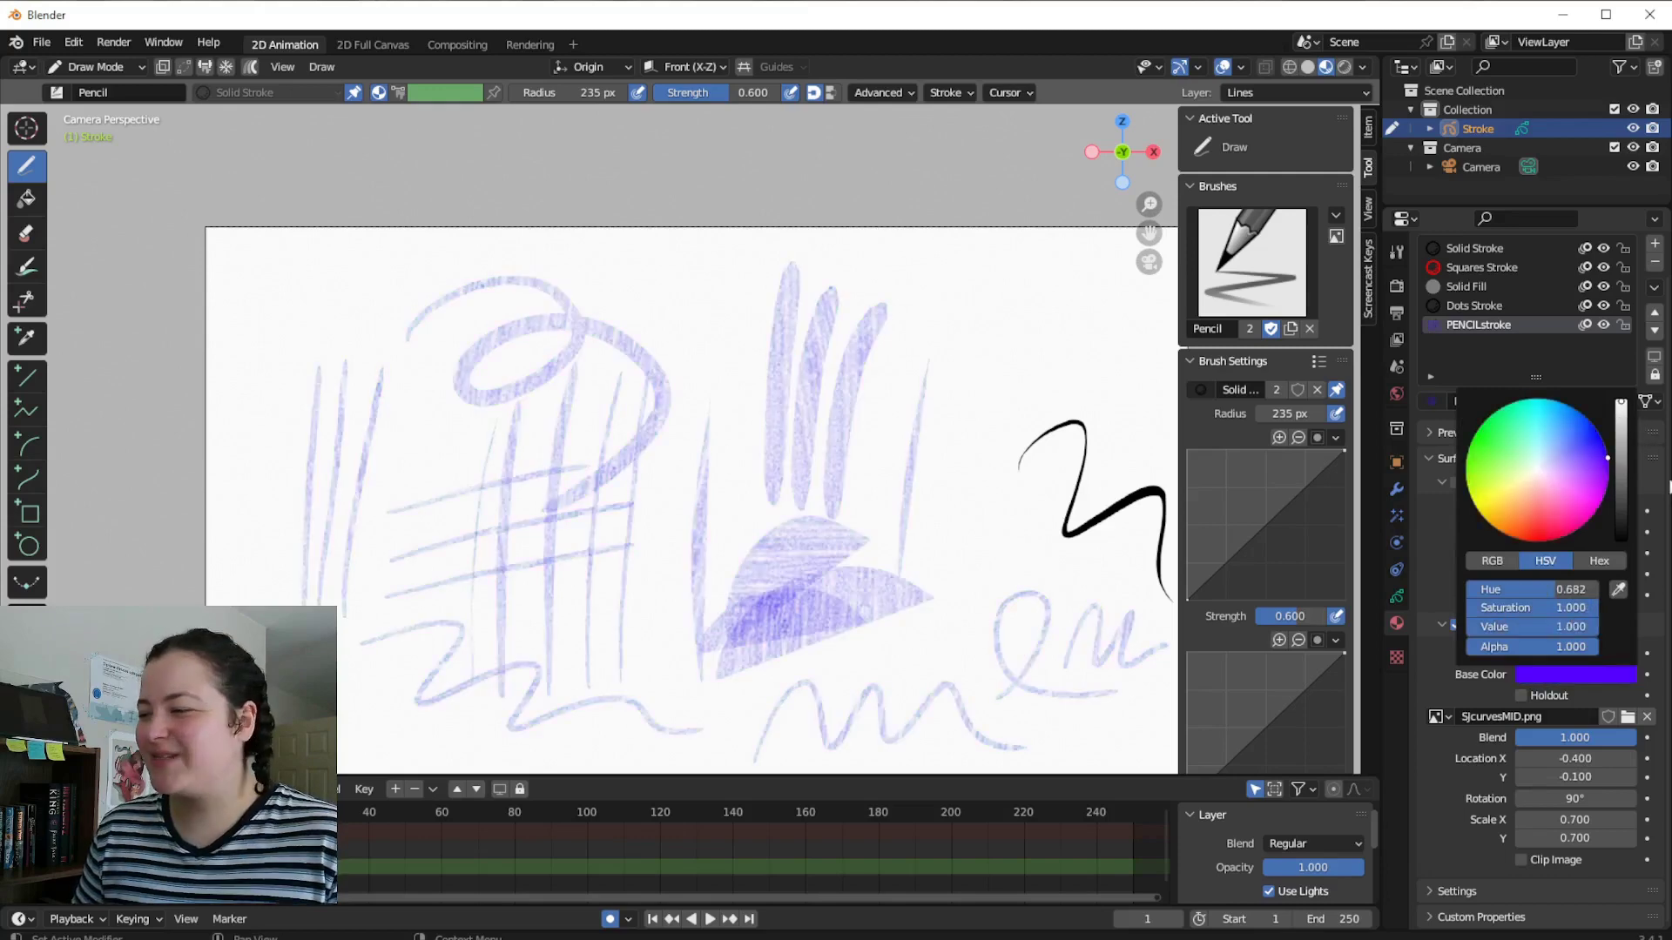
mouse_move(1622, 406)
mouse_down()
mouse_move(1478, 460)
mouse_move(1534, 527)
mouse_move(1580, 515)
mouse_move(1543, 427)
mouse_up()
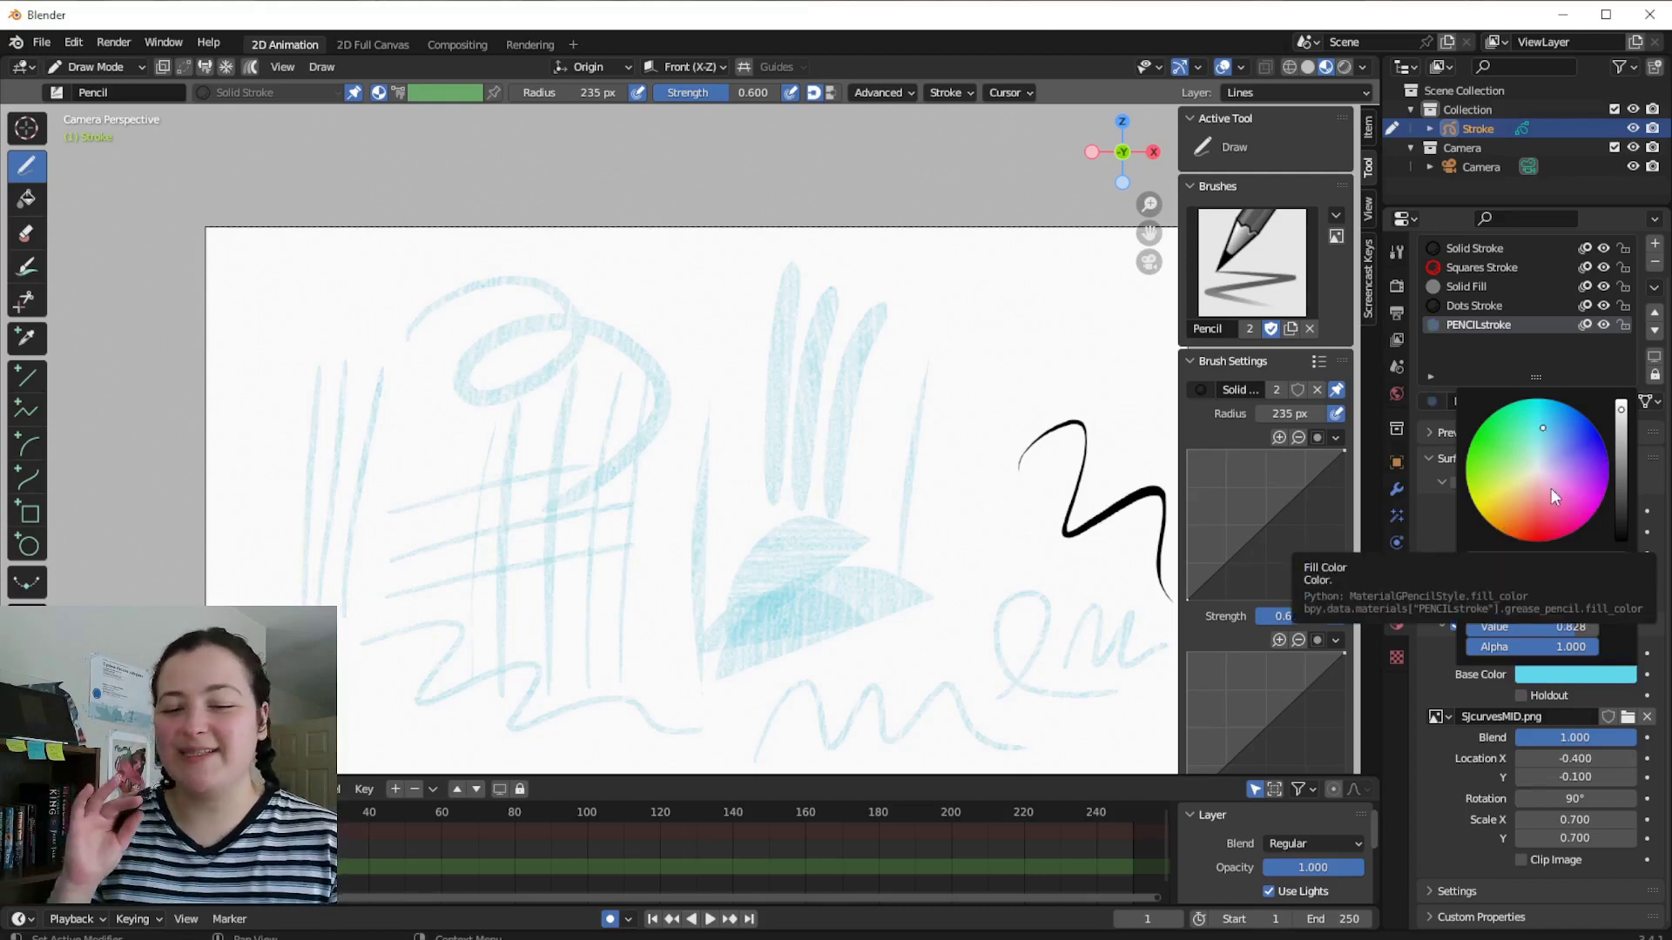
Collapse the brush settings, switch the brush color mode to Color Attribute and pick orange from the palette.
click(1194, 360)
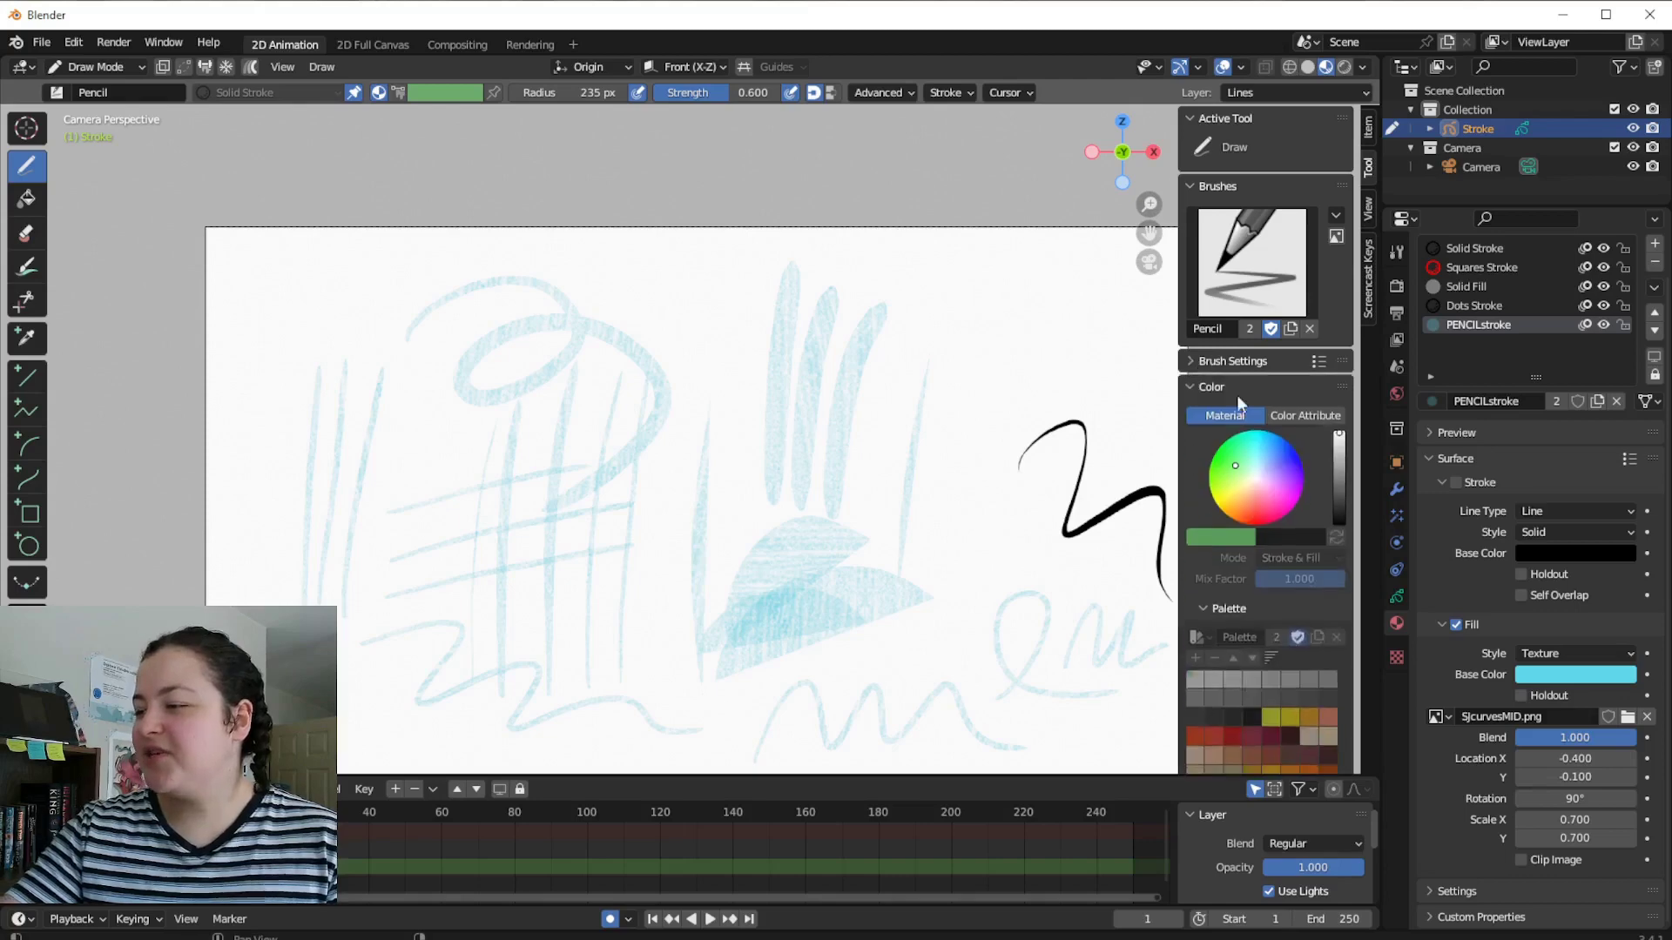
click(1319, 416)
scroll(1284, 705, down, 6)
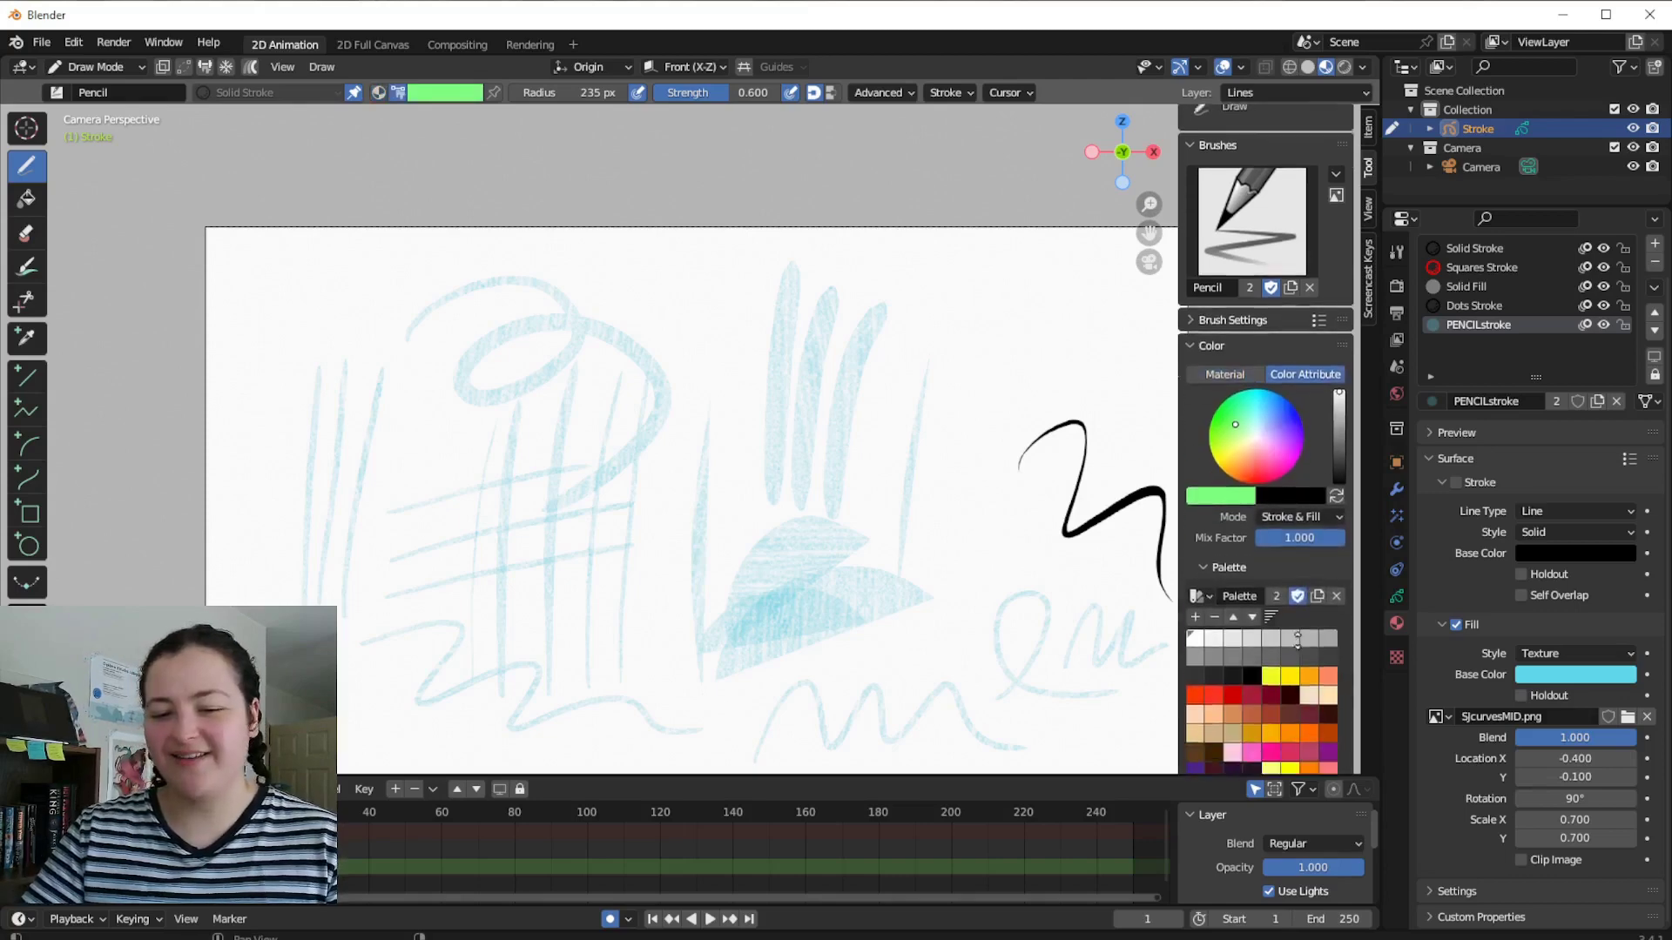
click(1309, 595)
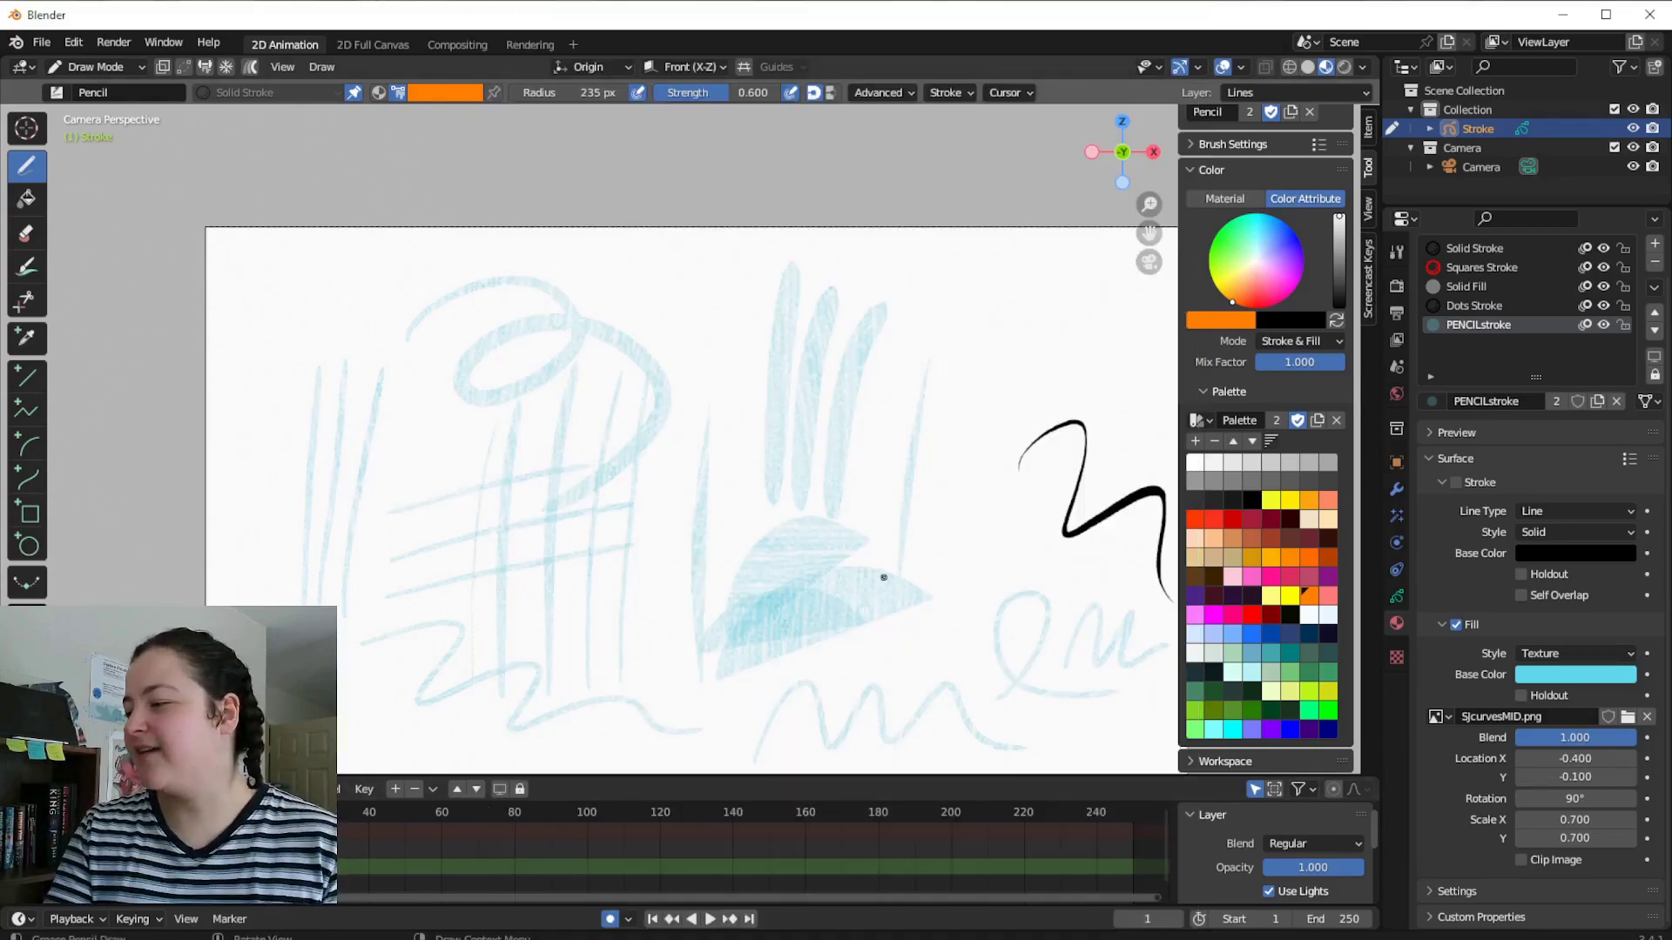
Set the PENCILstroke fill's base color back to black.
click(1576, 675)
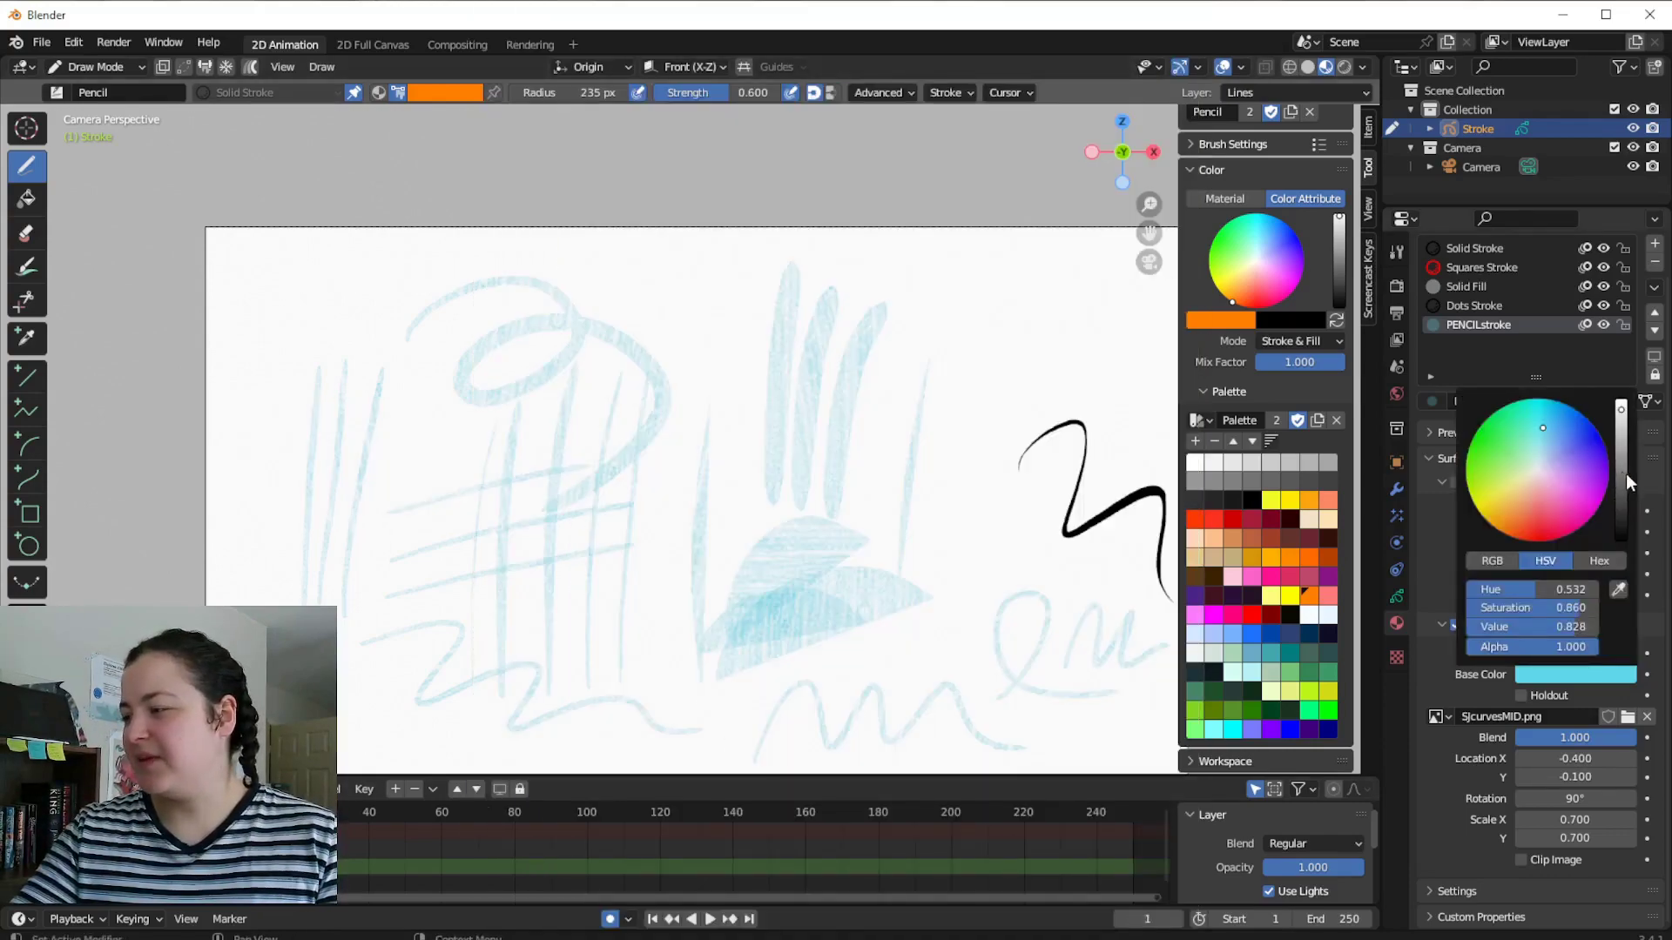
drag(1626, 474, 1621, 588)
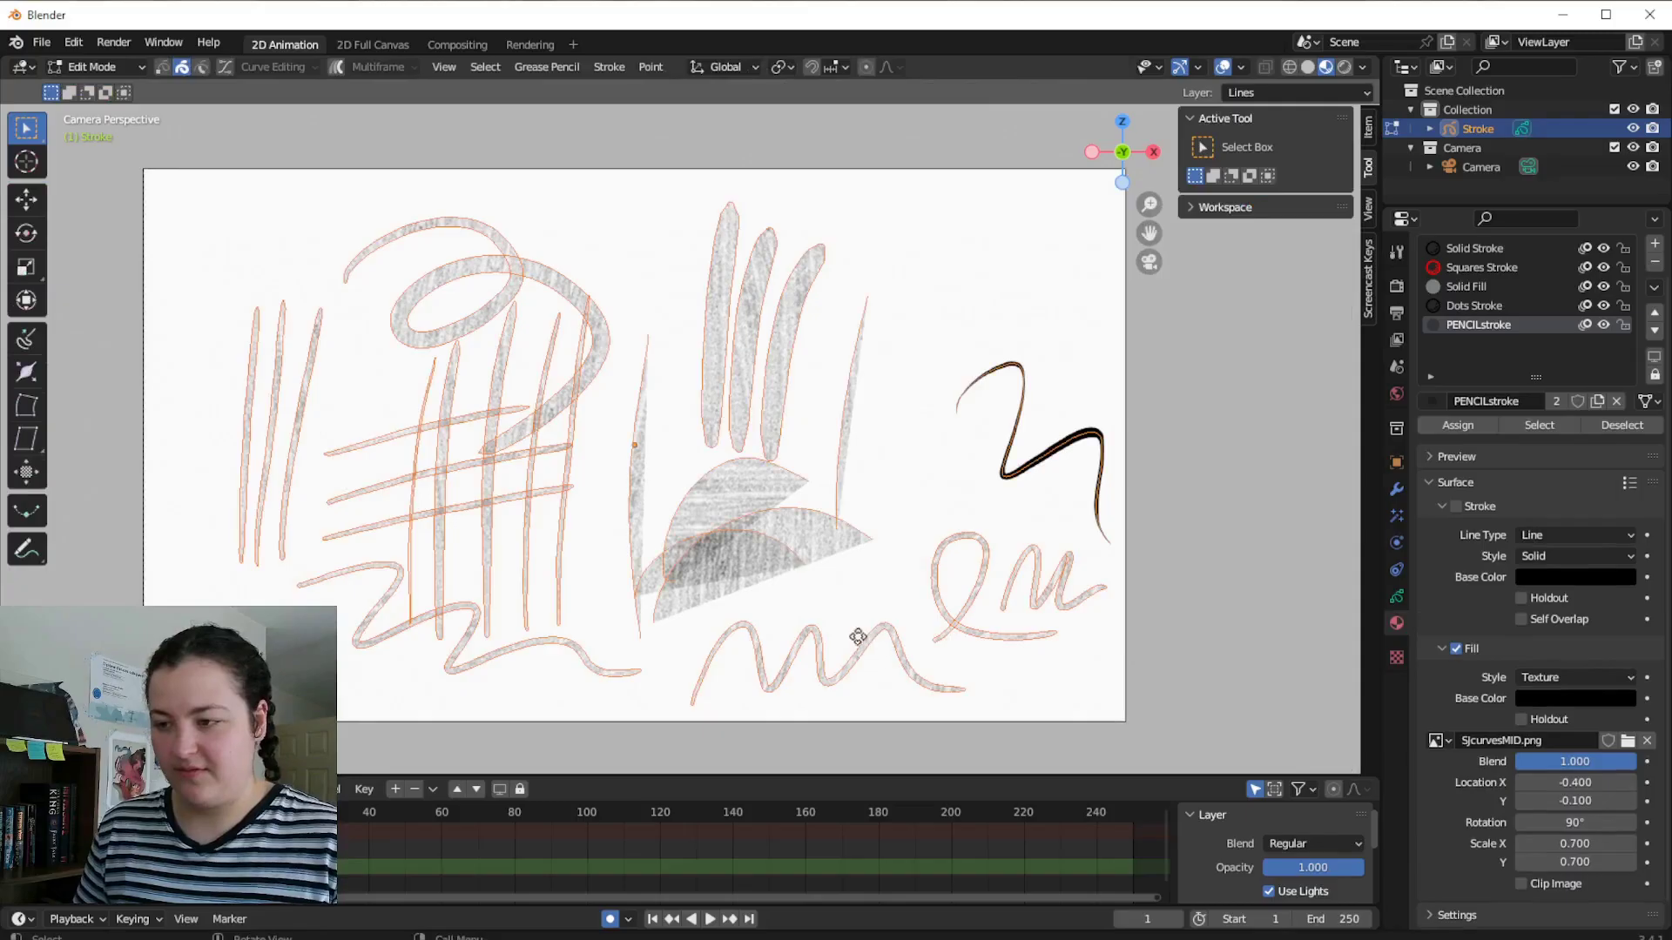
shift+scroll(706, 479, down, 5)
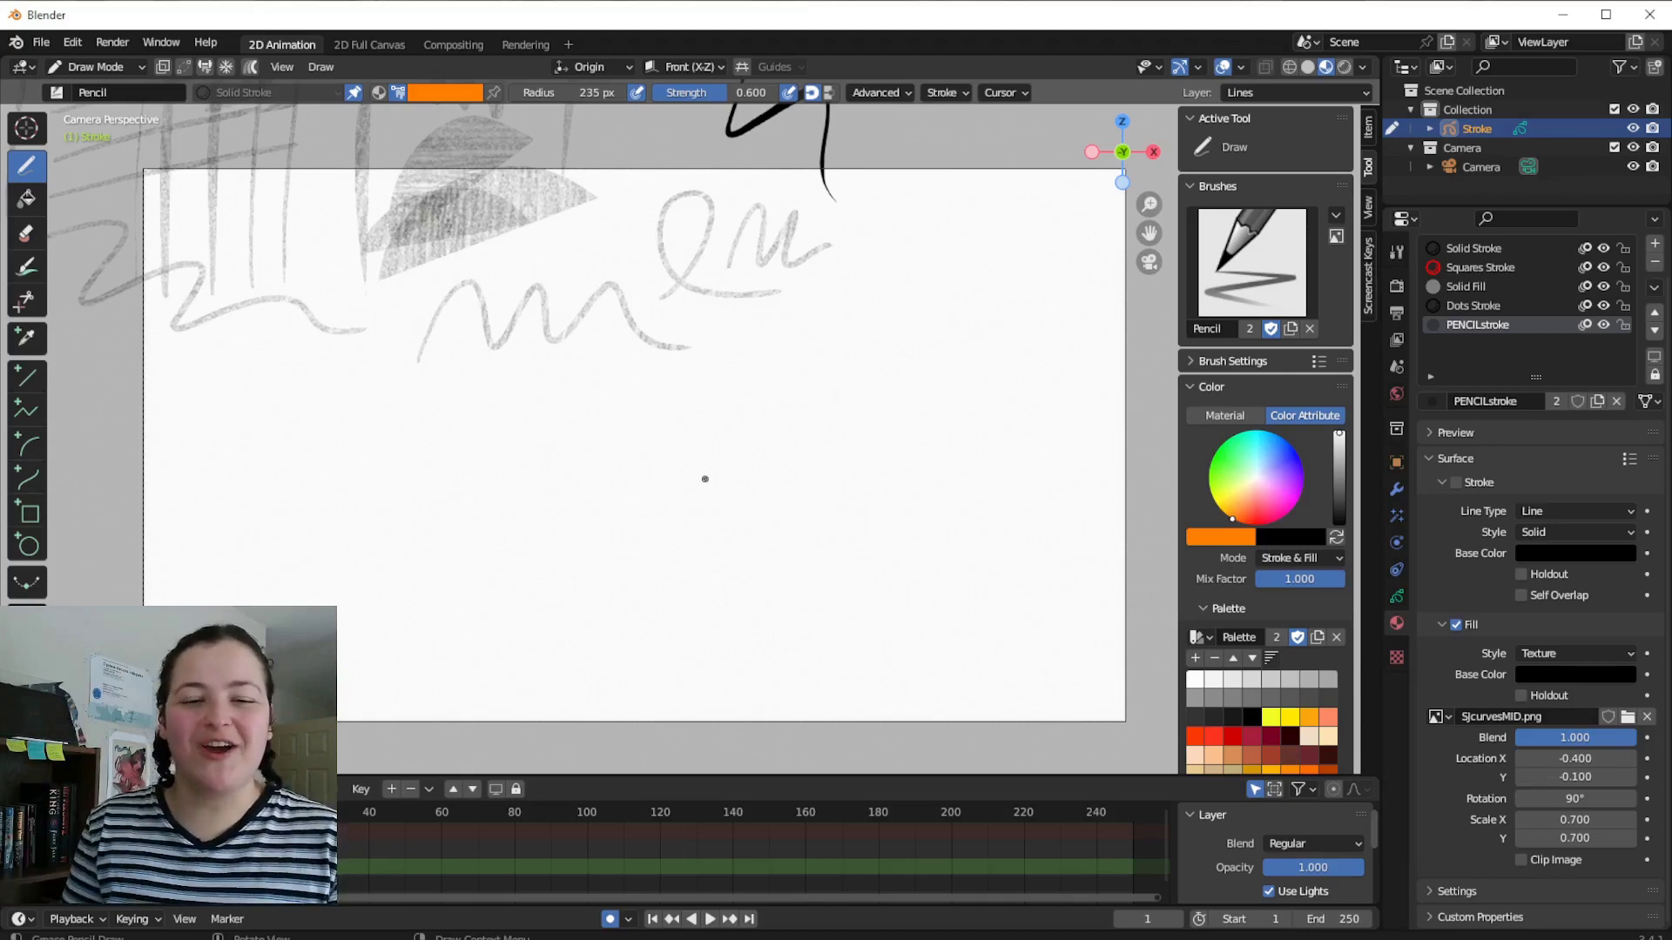
Add a material slot to the Stroke object, assign PENCILstroke to it and turn it into an independent copy.
click(1654, 245)
click(1432, 440)
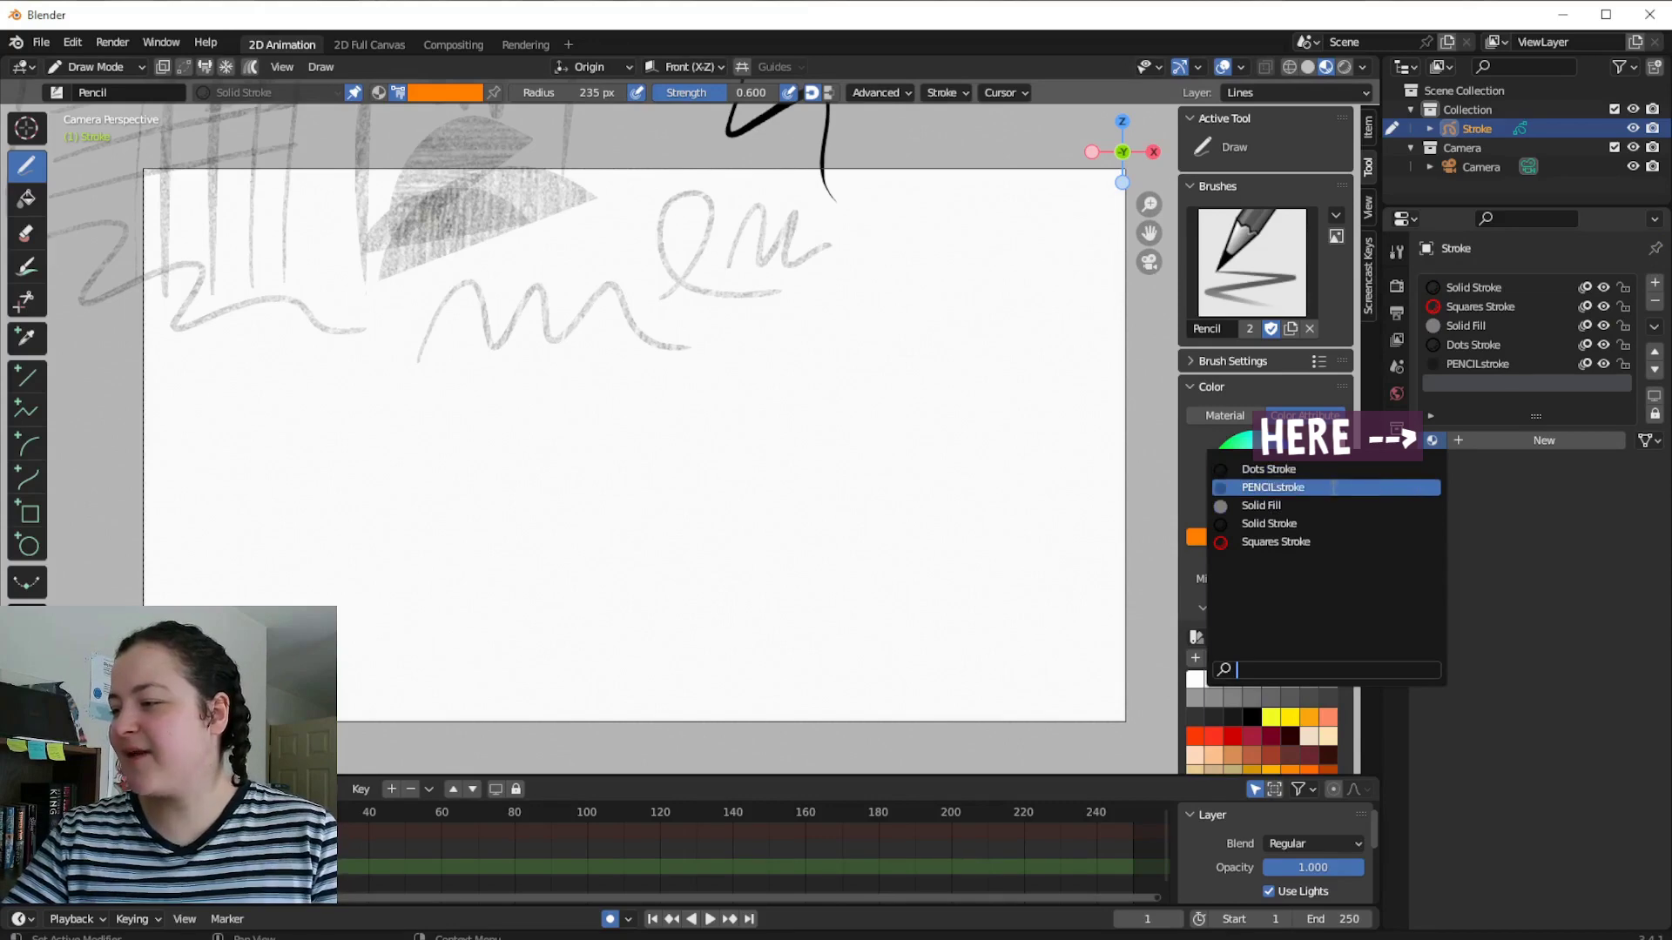
click(1302, 488)
click(1555, 439)
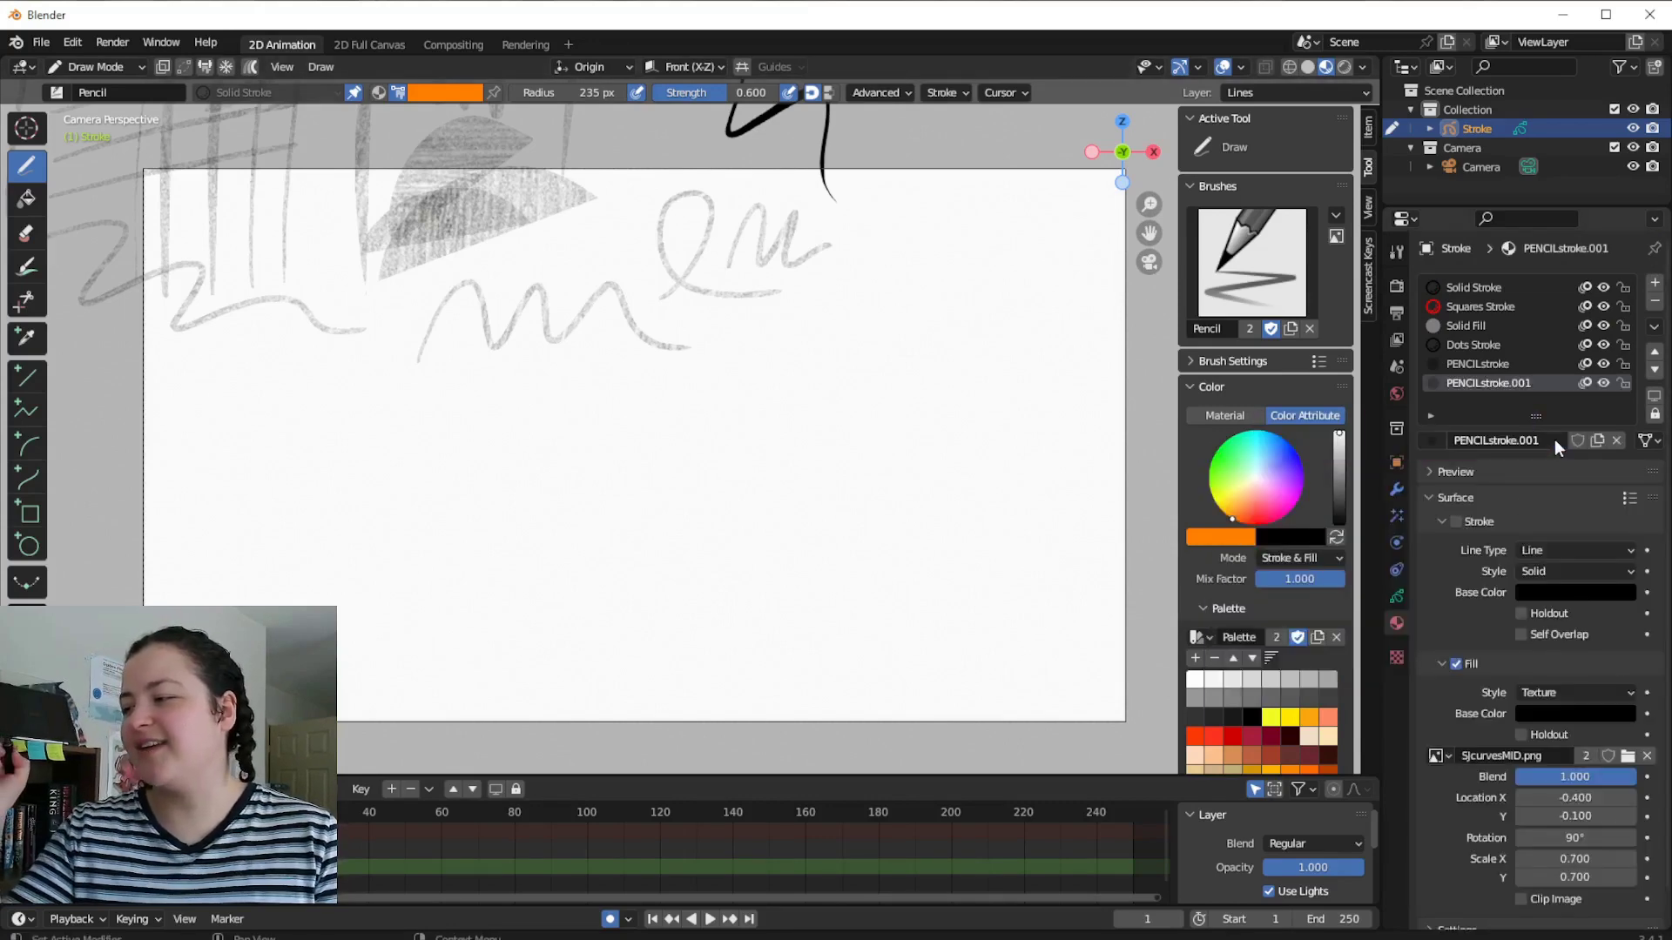
Add an Array modifier to the Stroke object and limit its influence to the PENCILstroke.001 material.
click(1396, 491)
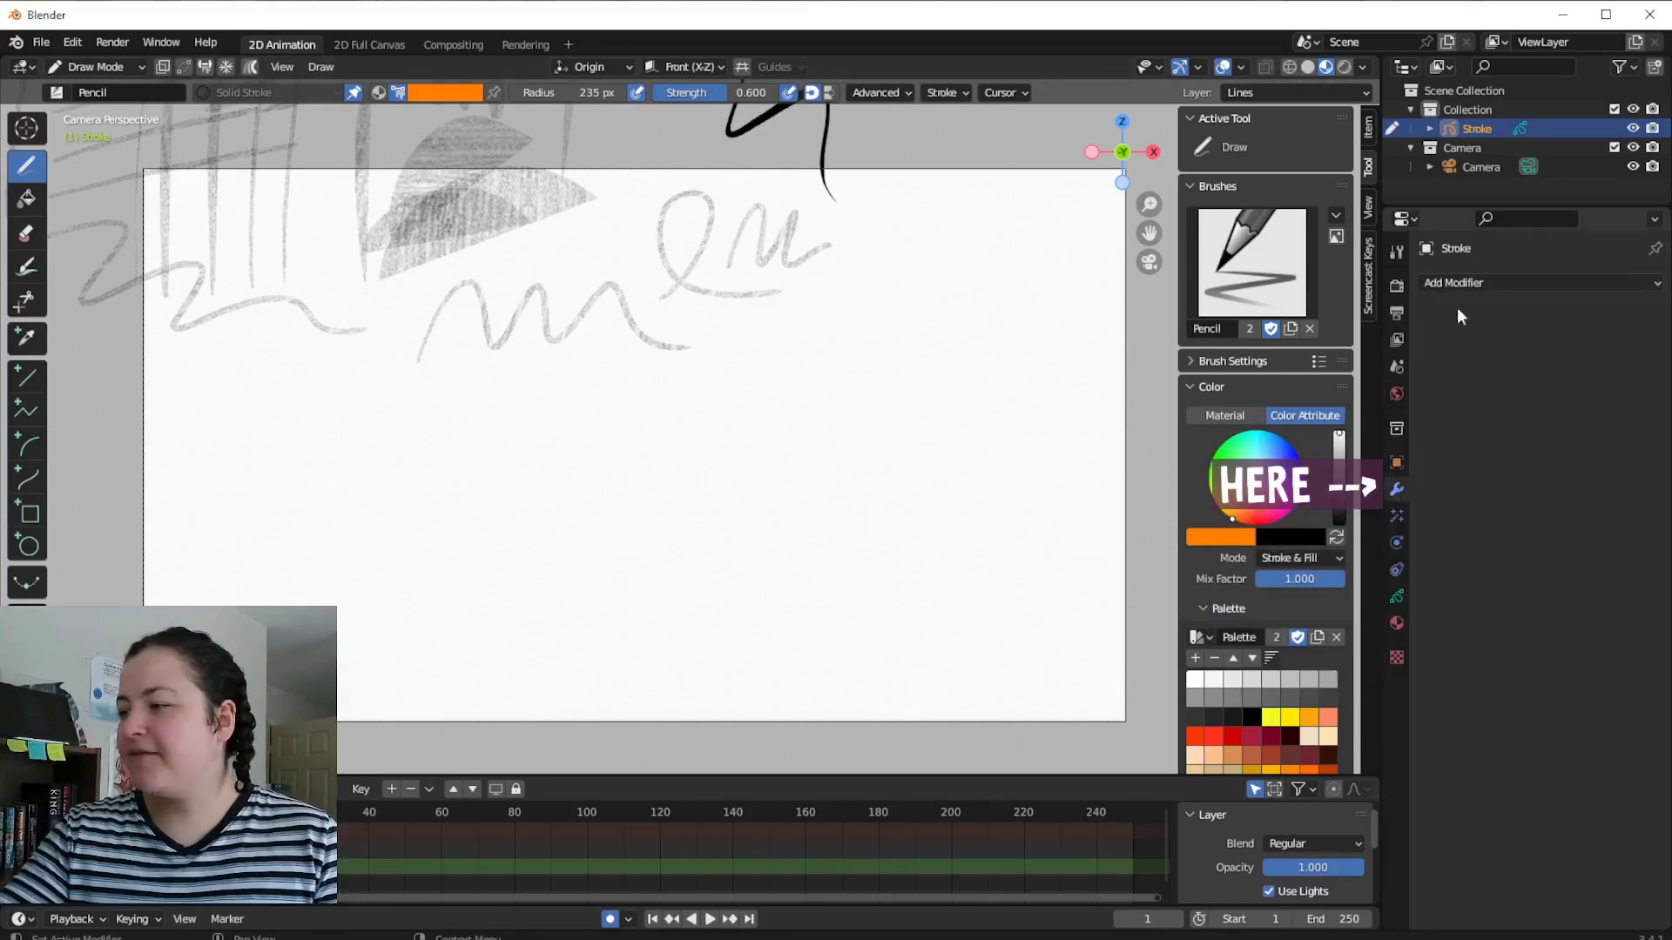
click(1482, 280)
click(1365, 333)
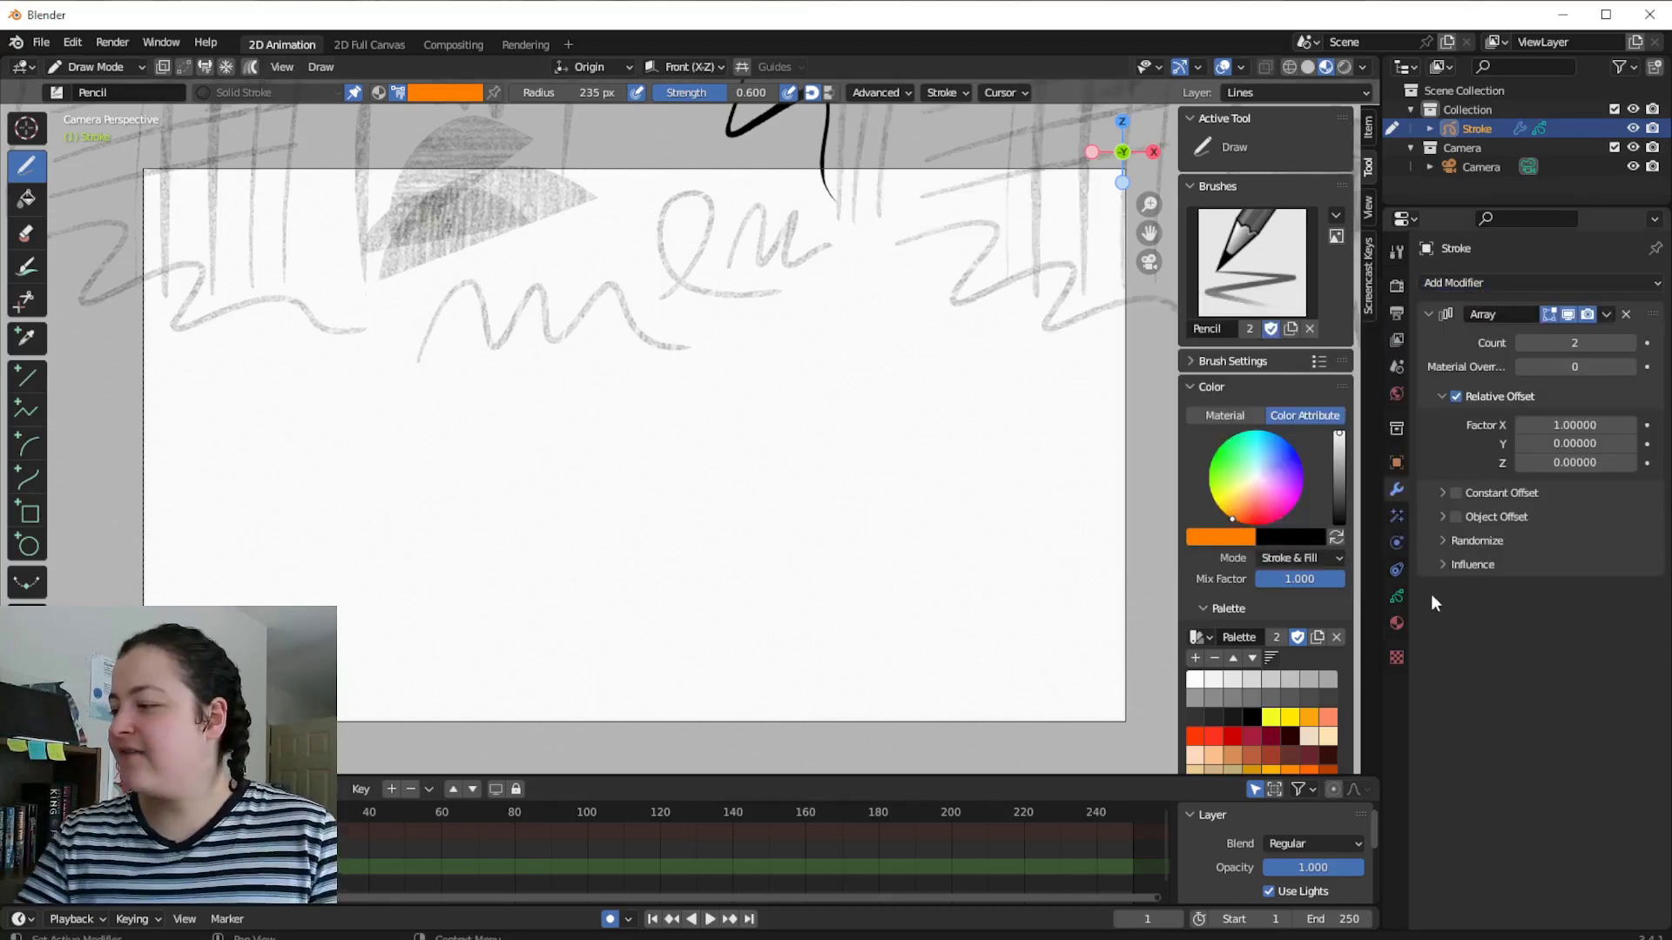
click(1470, 563)
click(1533, 636)
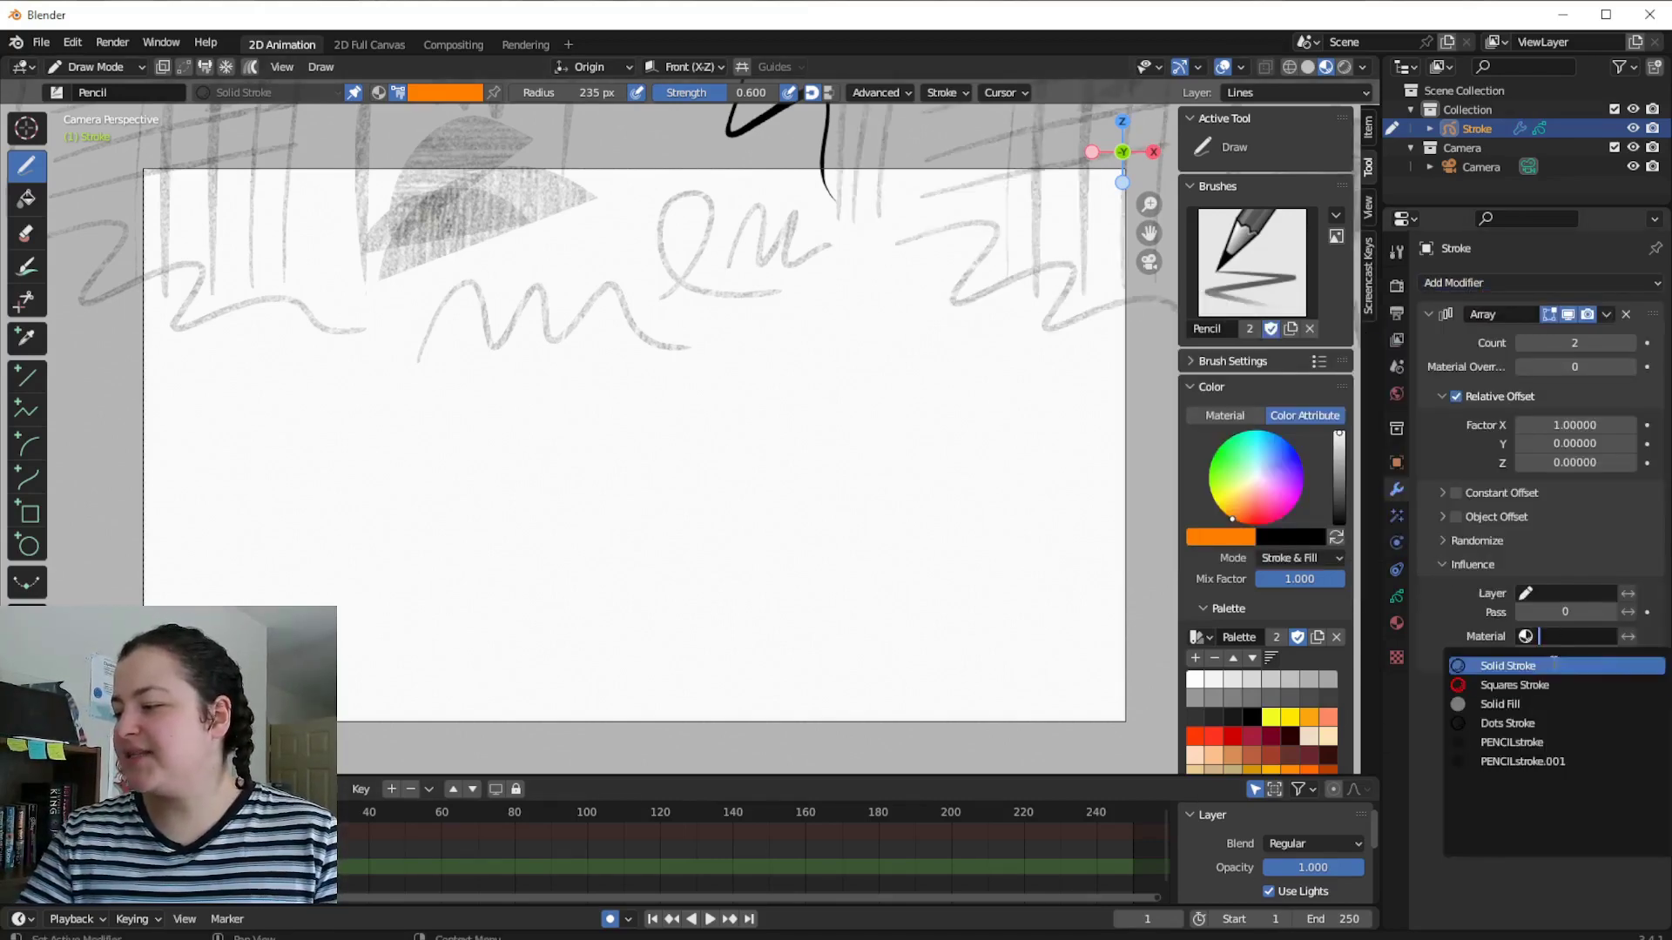
click(1534, 760)
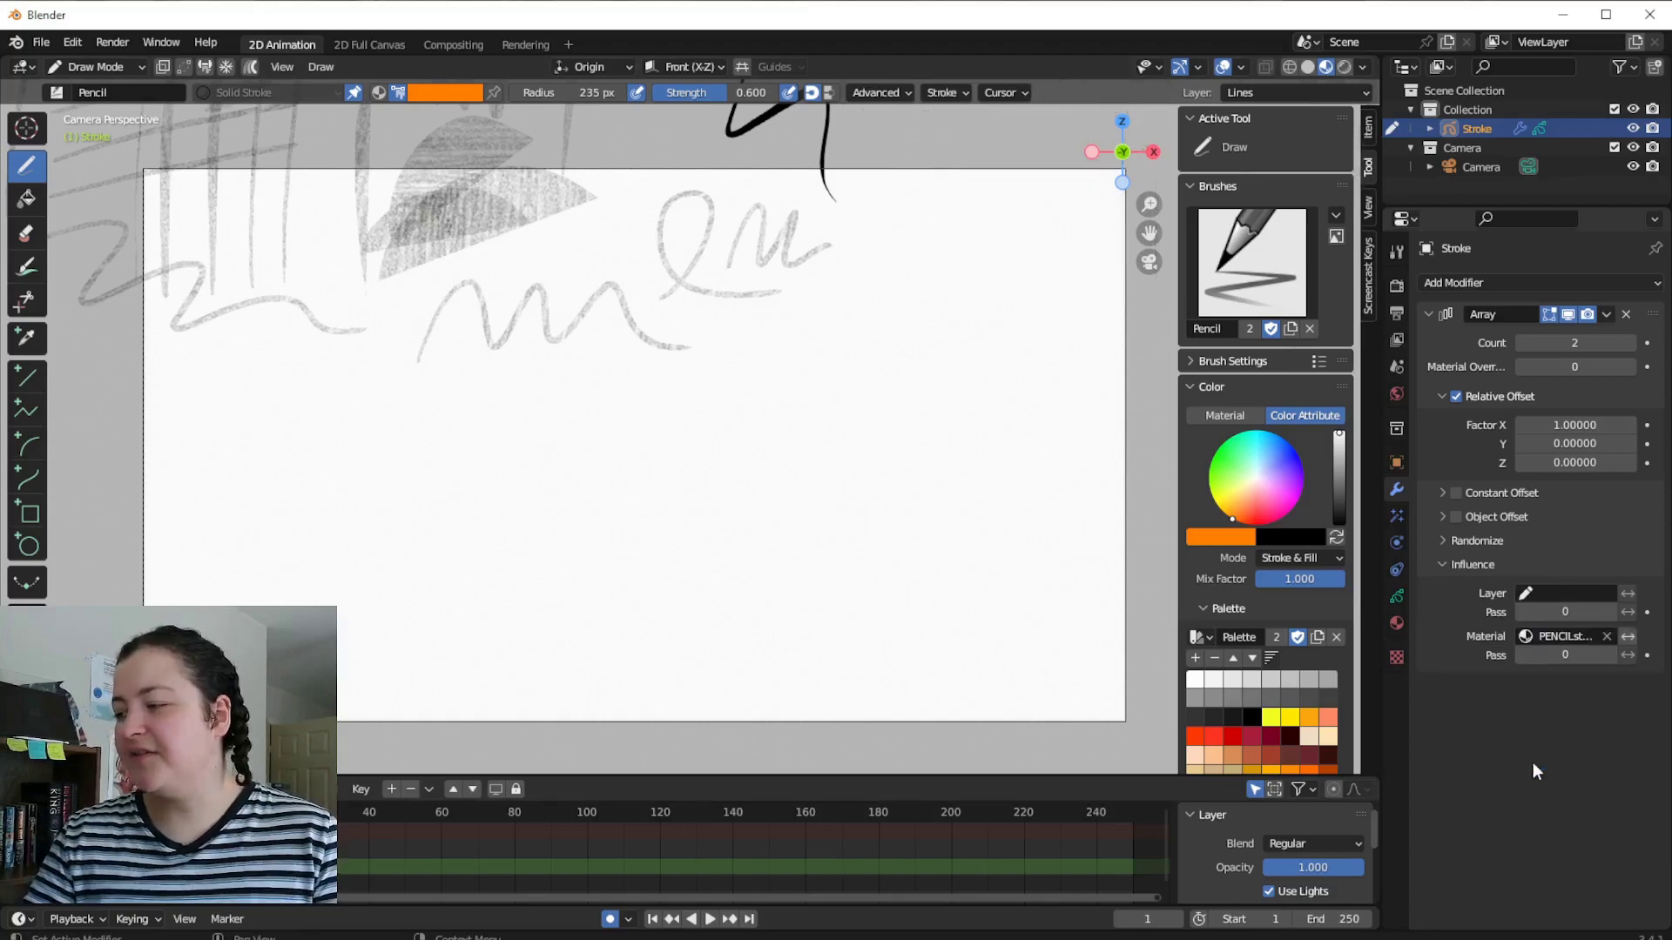
Turn off the Array modifier's relative offset and enable its constant offset.
click(1456, 397)
click(1455, 493)
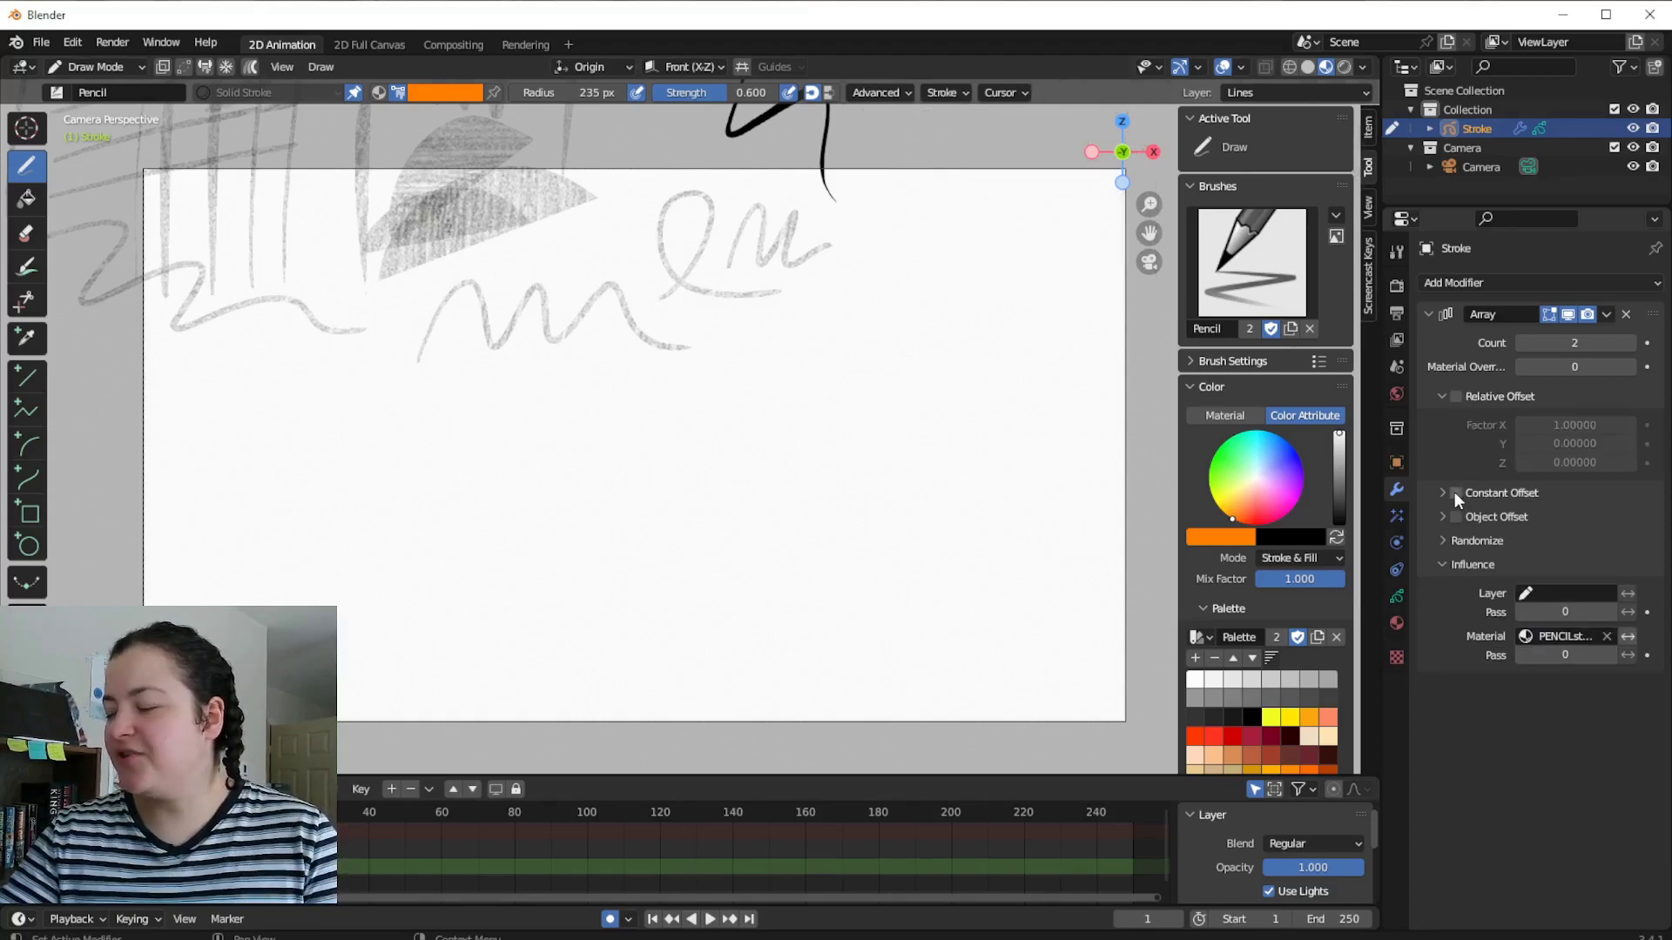
click(1449, 403)
click(1446, 421)
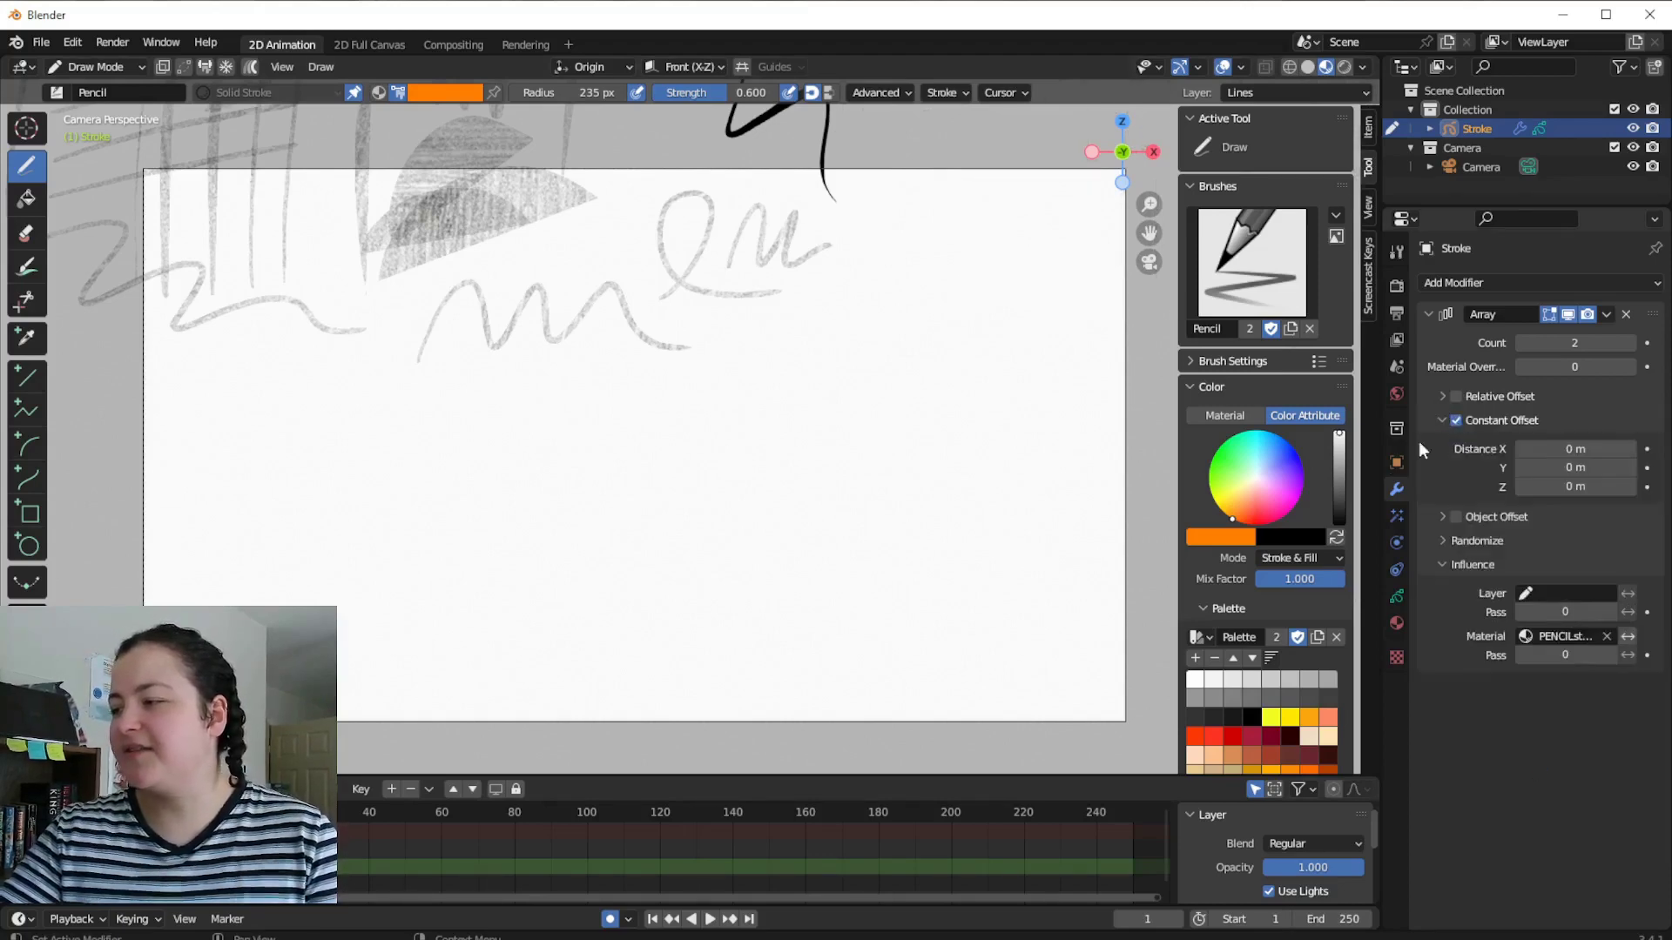
Choose PENCILstroke.001 as the Pencil brush's outline material in the stroke post-processing settings.
click(944, 94)
click(1003, 283)
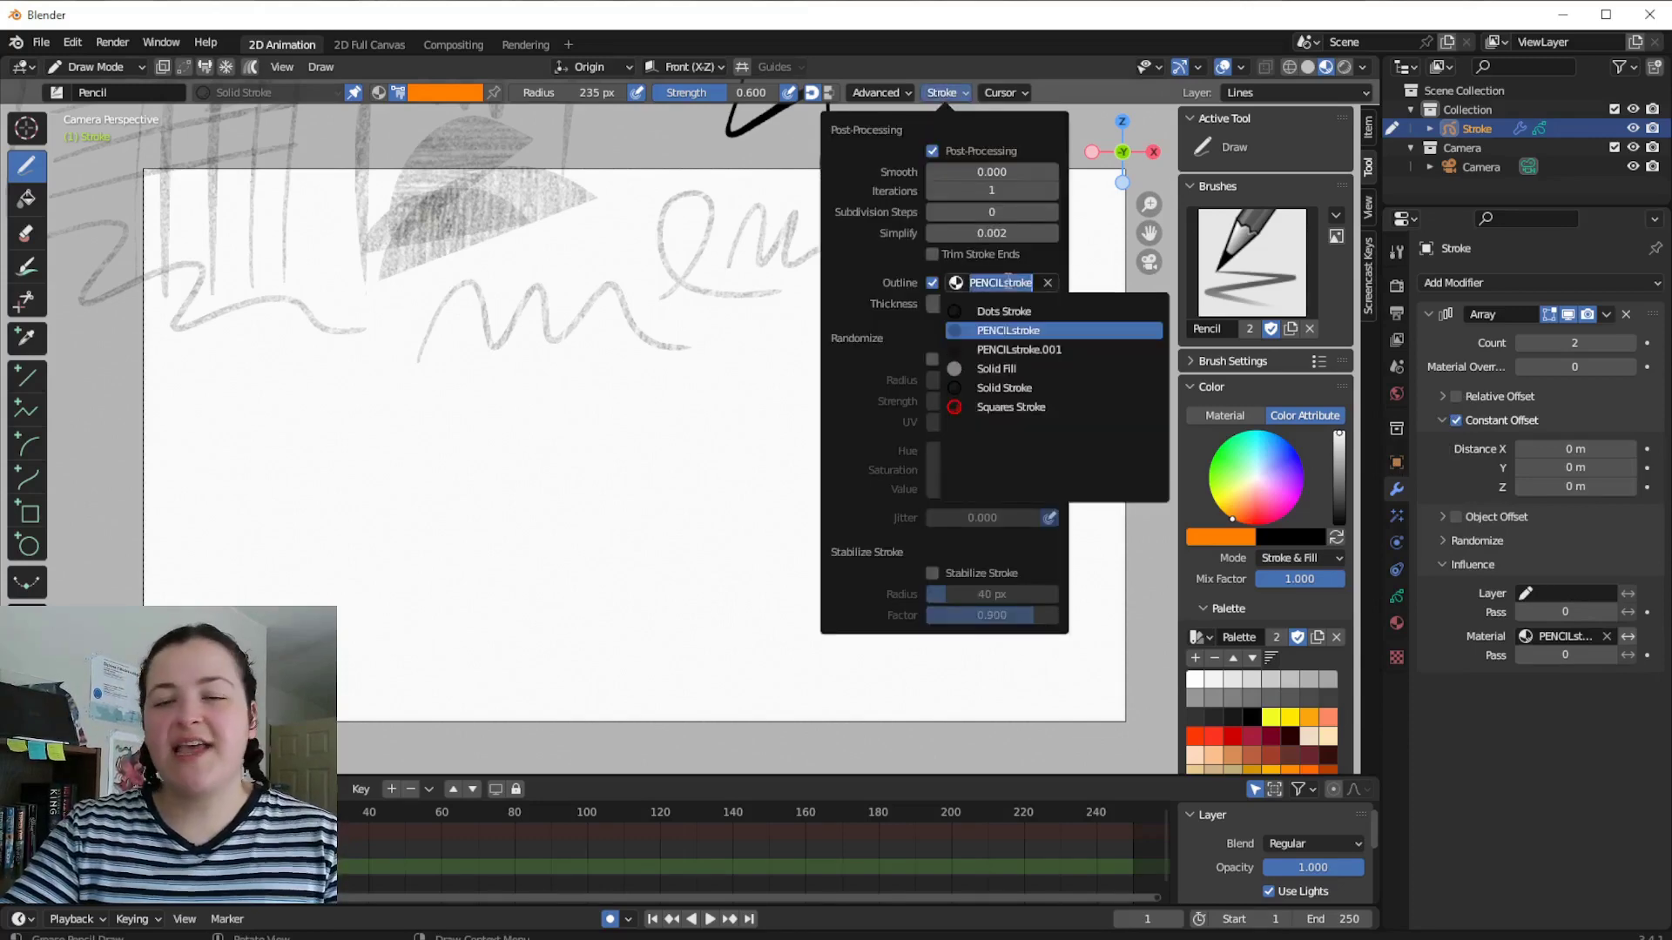
click(1002, 349)
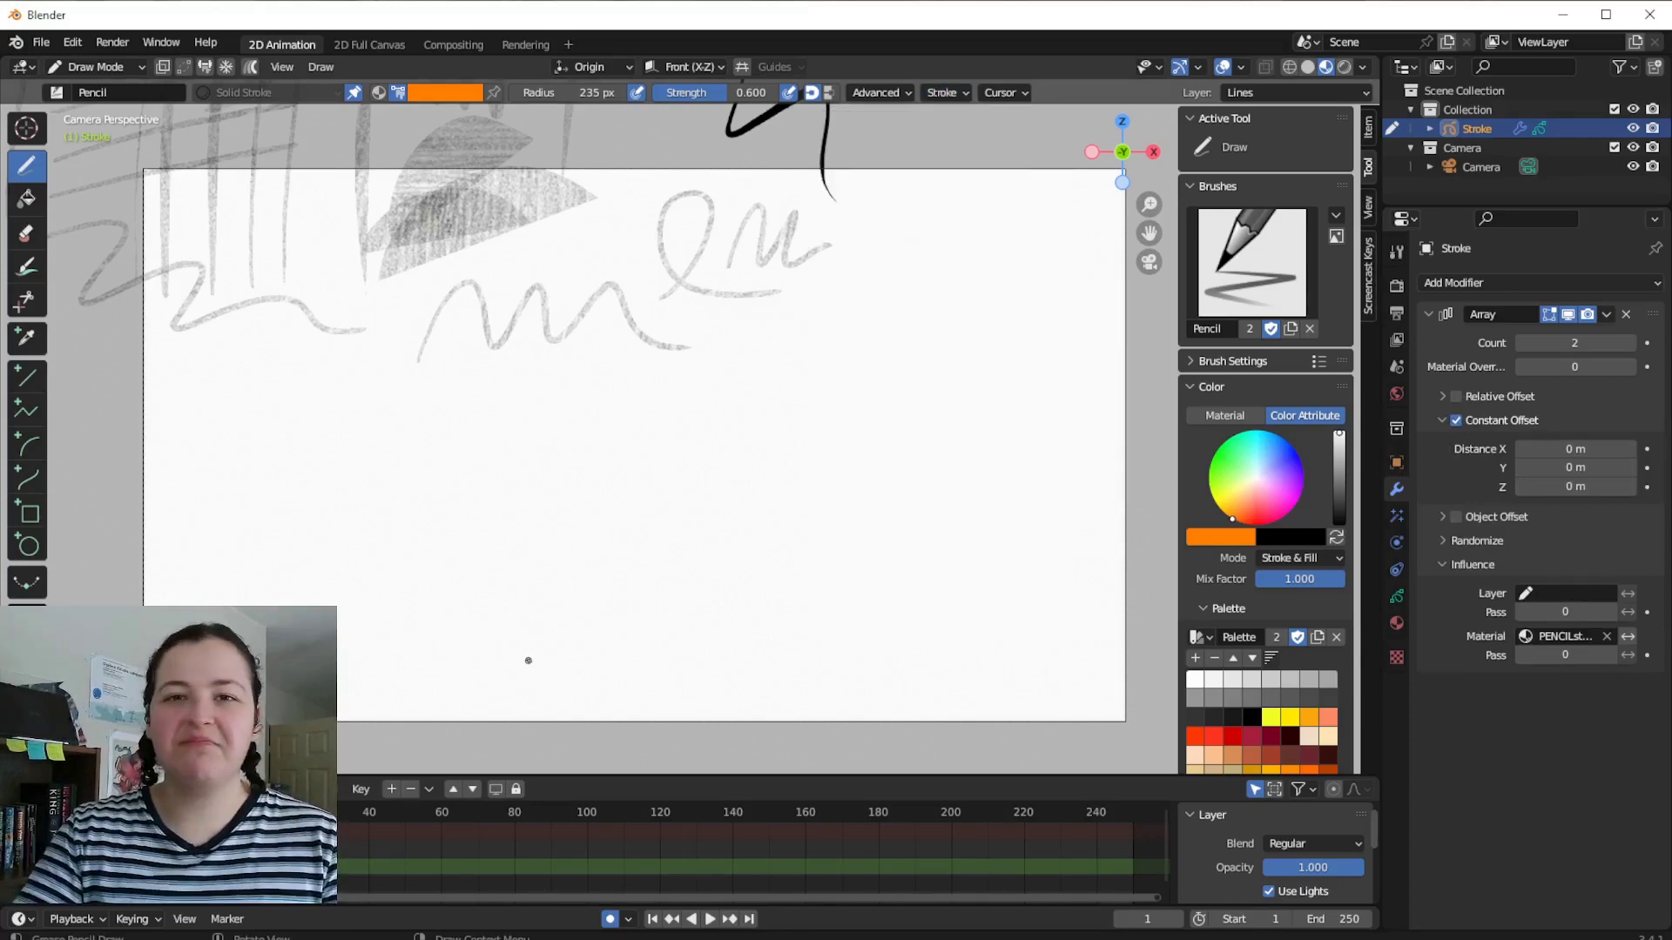
Draw a zigzag, three curved vertical strokes and a few thin strokes across the lower half of the page.
drag(530, 642, 753, 614)
drag(791, 405, 782, 629)
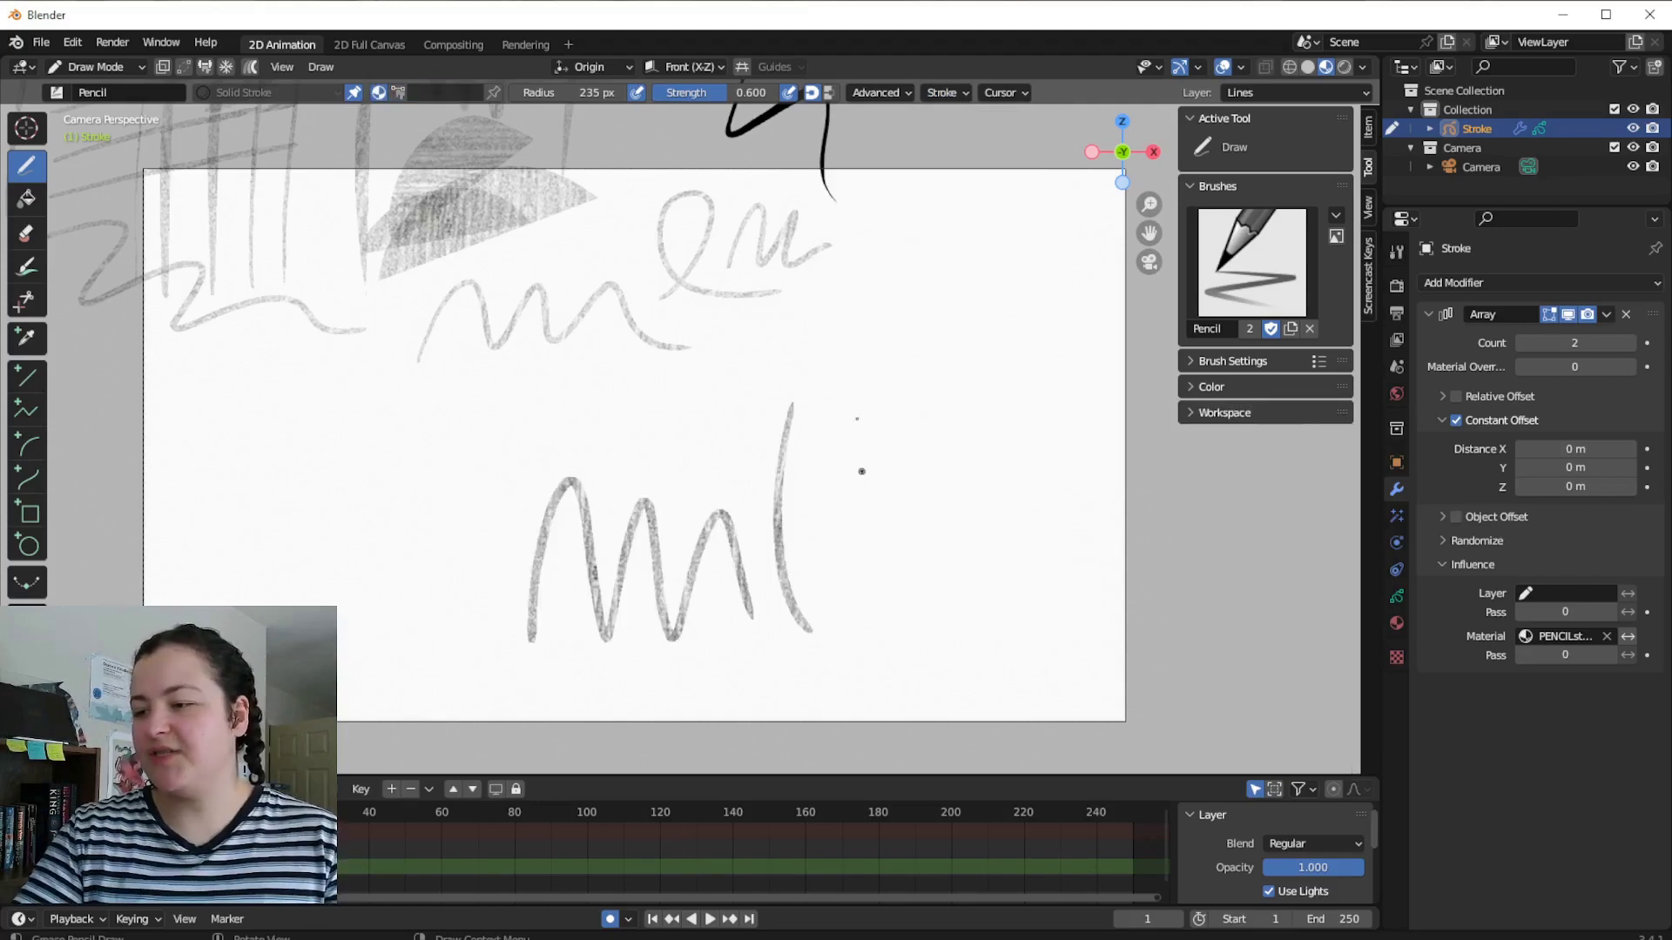
drag(844, 409, 871, 654)
drag(946, 381, 938, 670)
drag(196, 443, 221, 571)
drag(291, 414, 310, 553)
drag(323, 402, 344, 534)
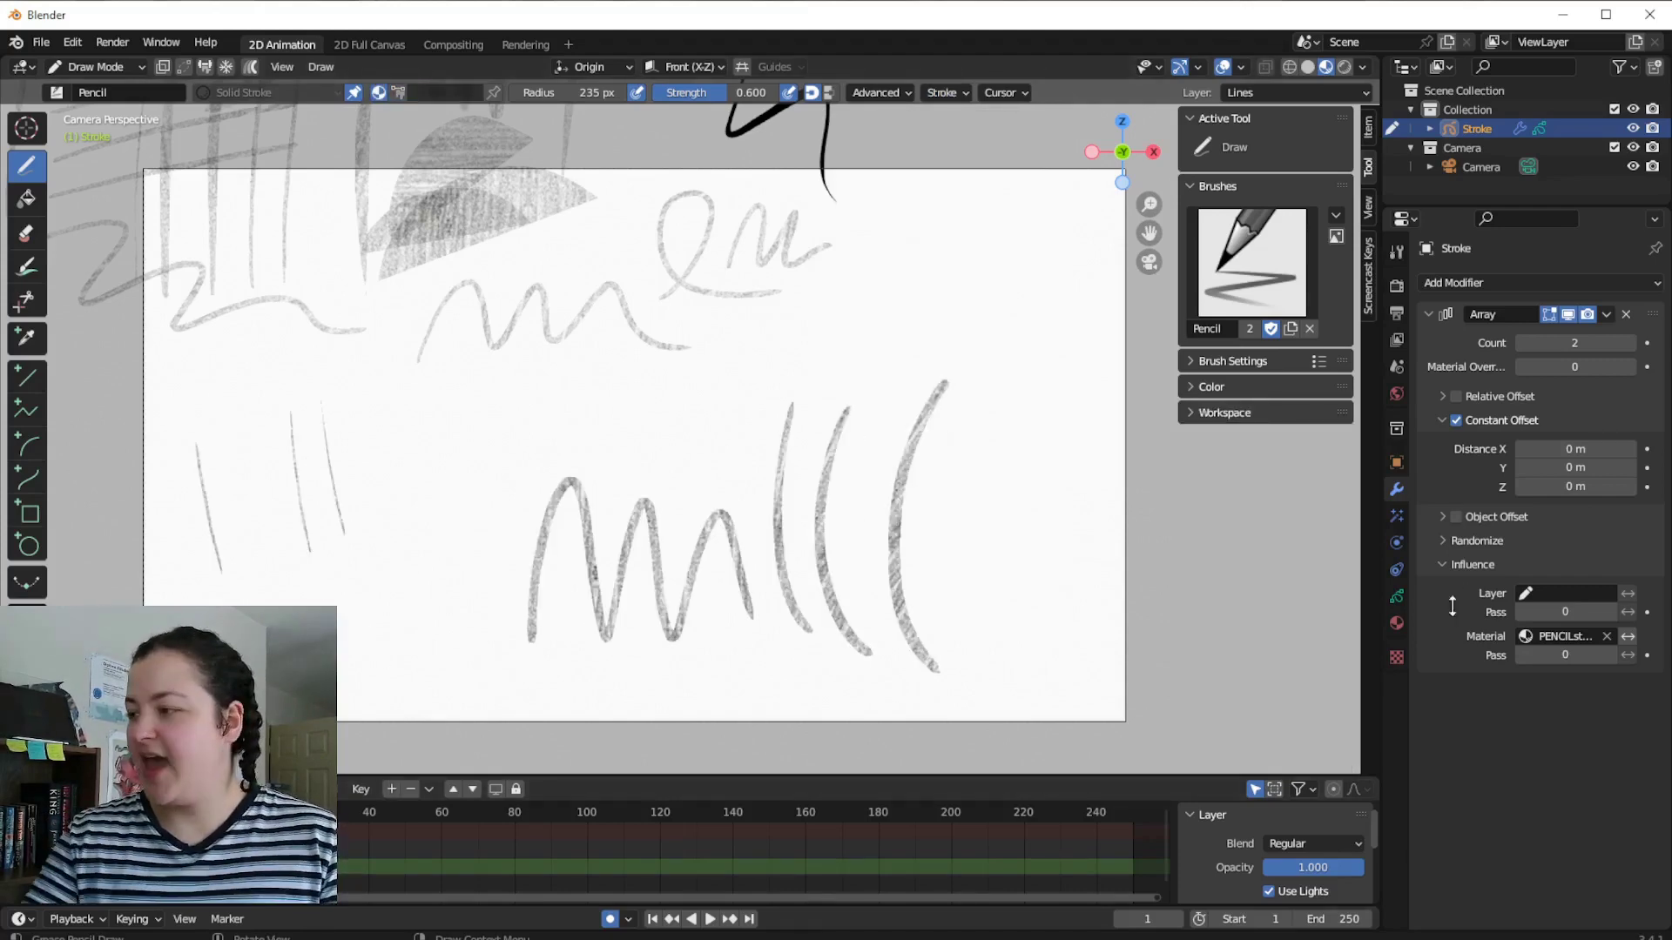
Set the Array modifier's count to 3 and its constant offset X distance to 0.05 m.
click(1630, 343)
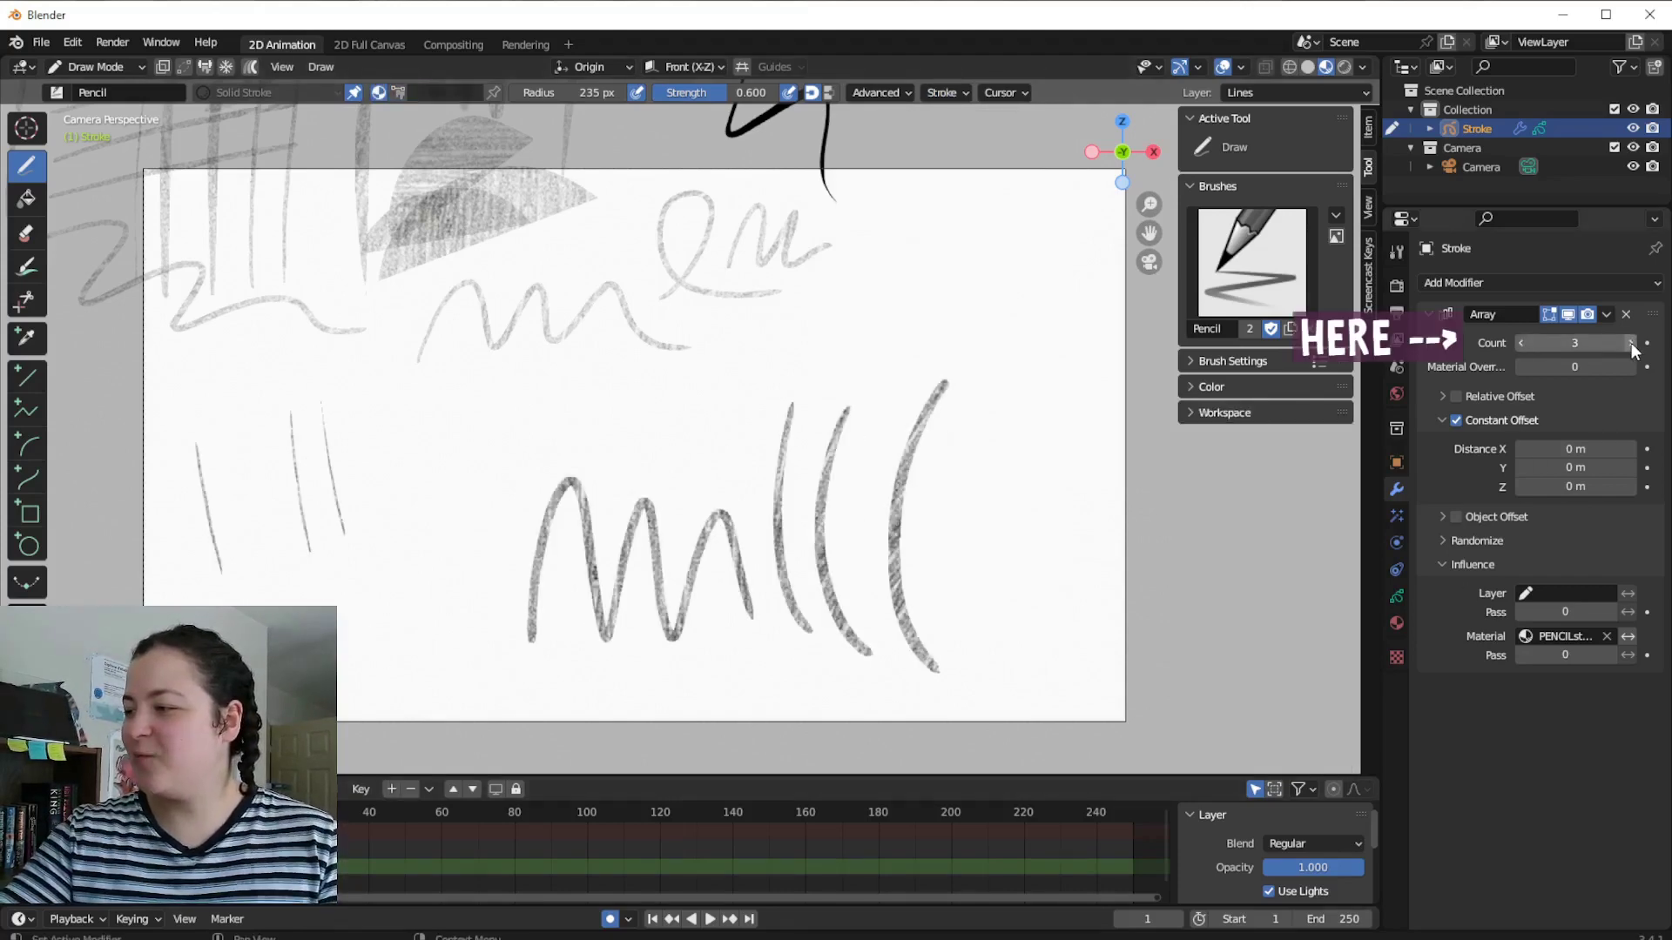
click(1631, 448)
click(1631, 449)
click(1631, 448)
click(1631, 448)
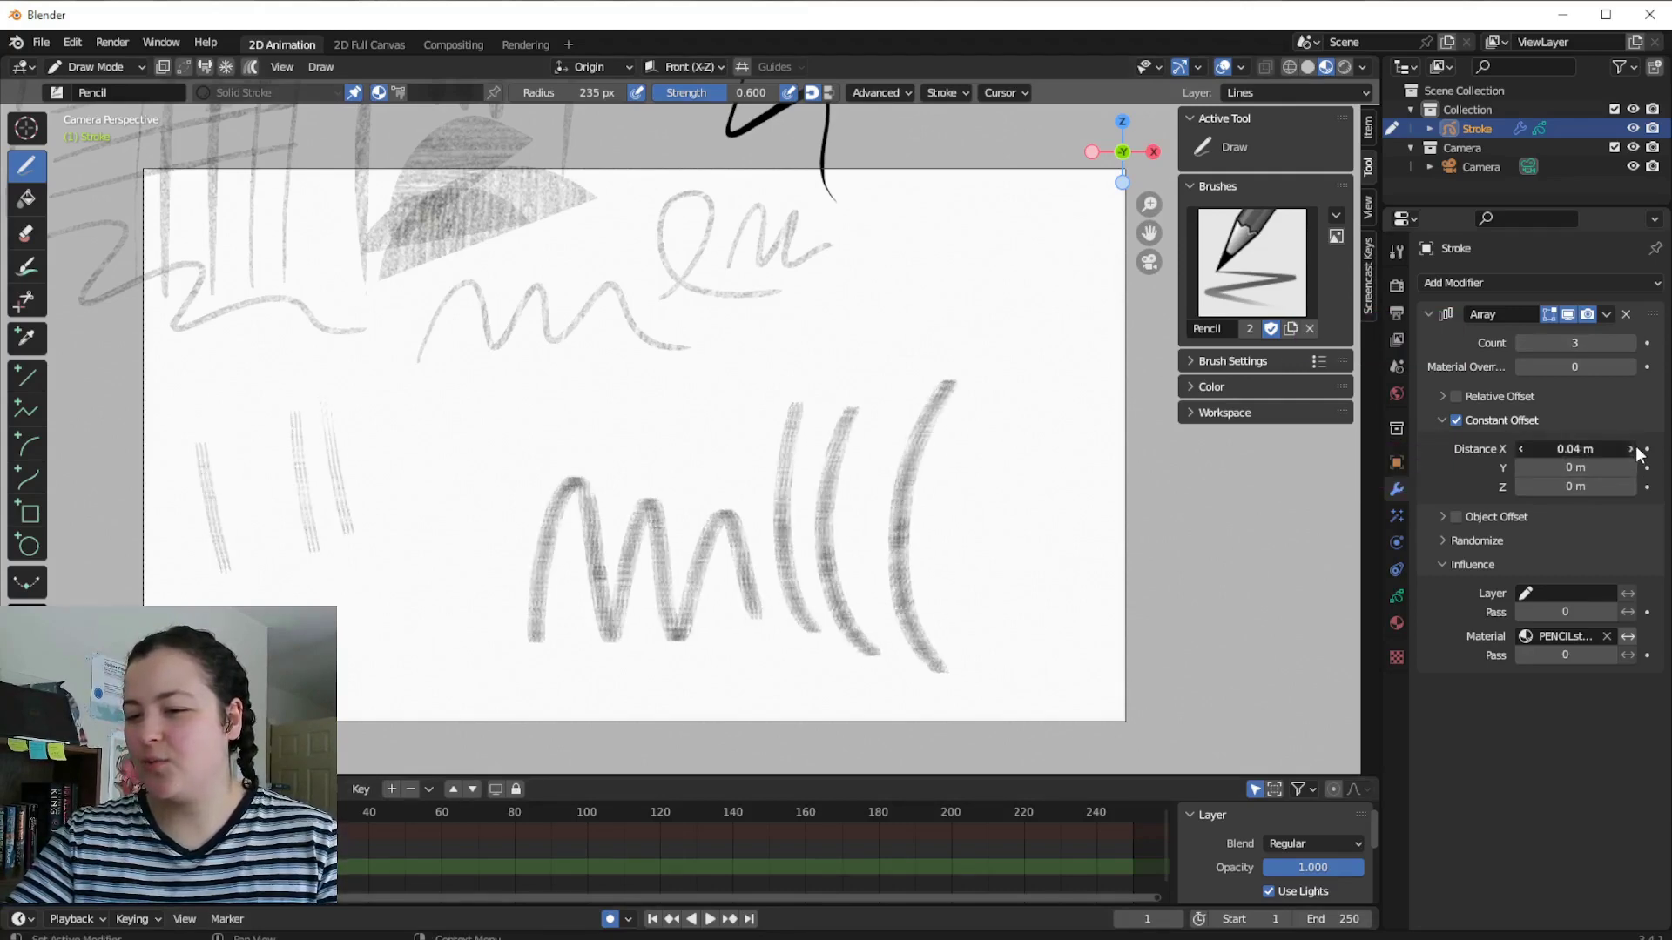
click(1631, 448)
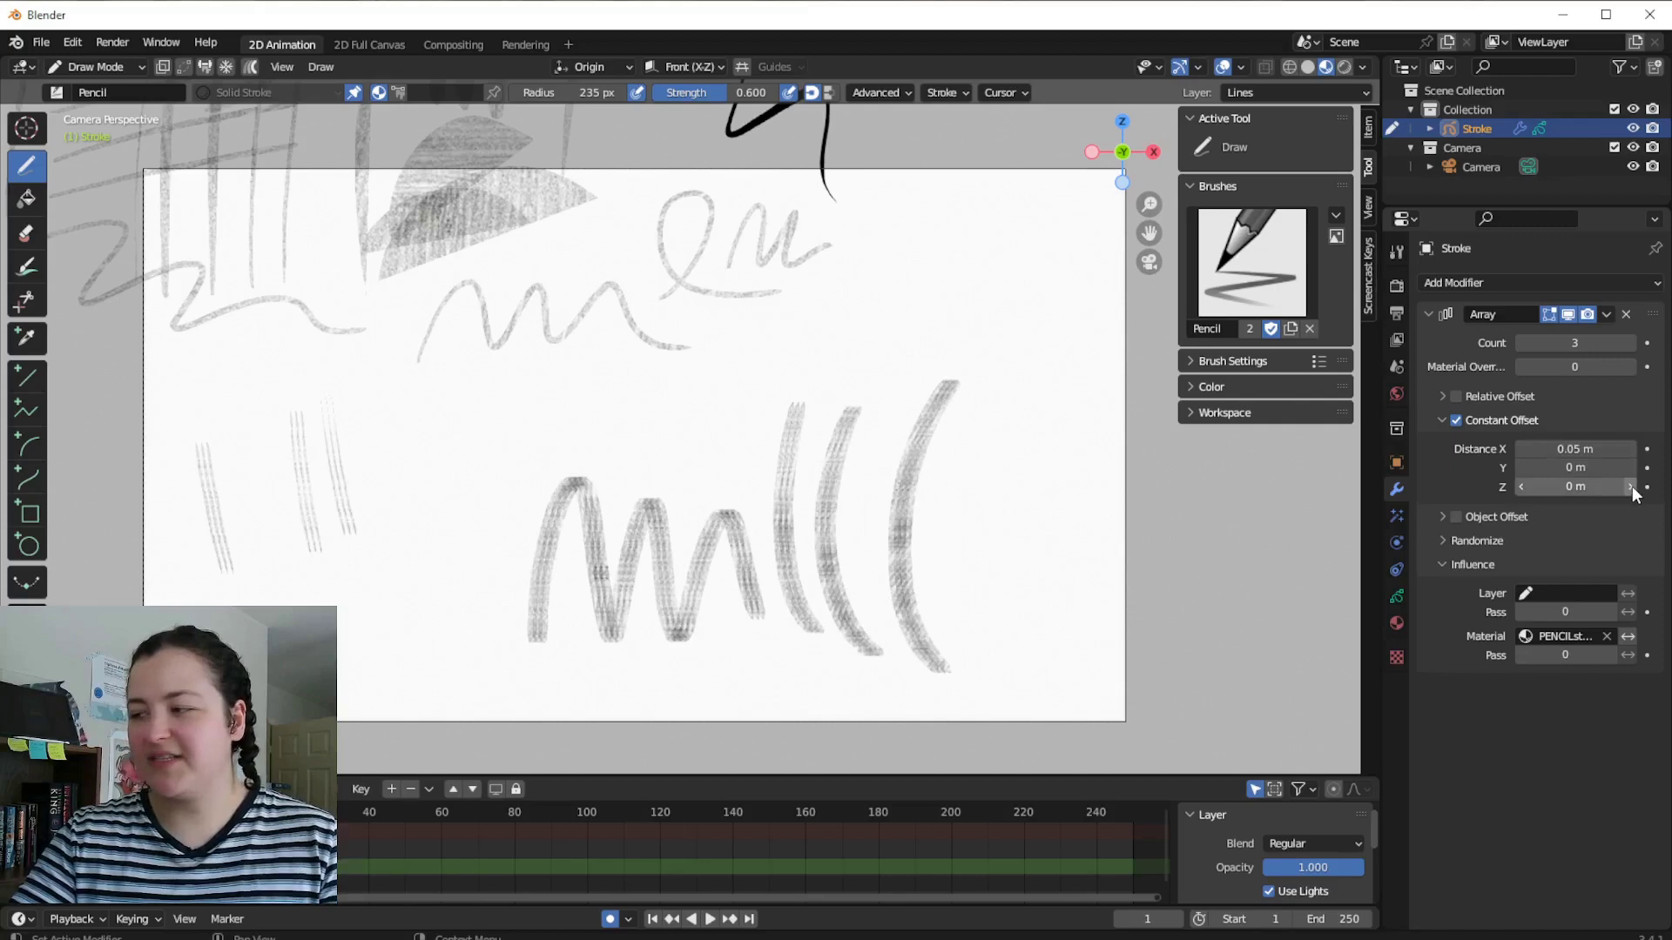
Set the constant offset's Z distance to 0.08 m and the Array count to 4.
click(1632, 486)
click(1632, 486)
click(1631, 486)
click(1632, 486)
click(1632, 486)
click(1632, 486)
click(1632, 486)
click(1632, 486)
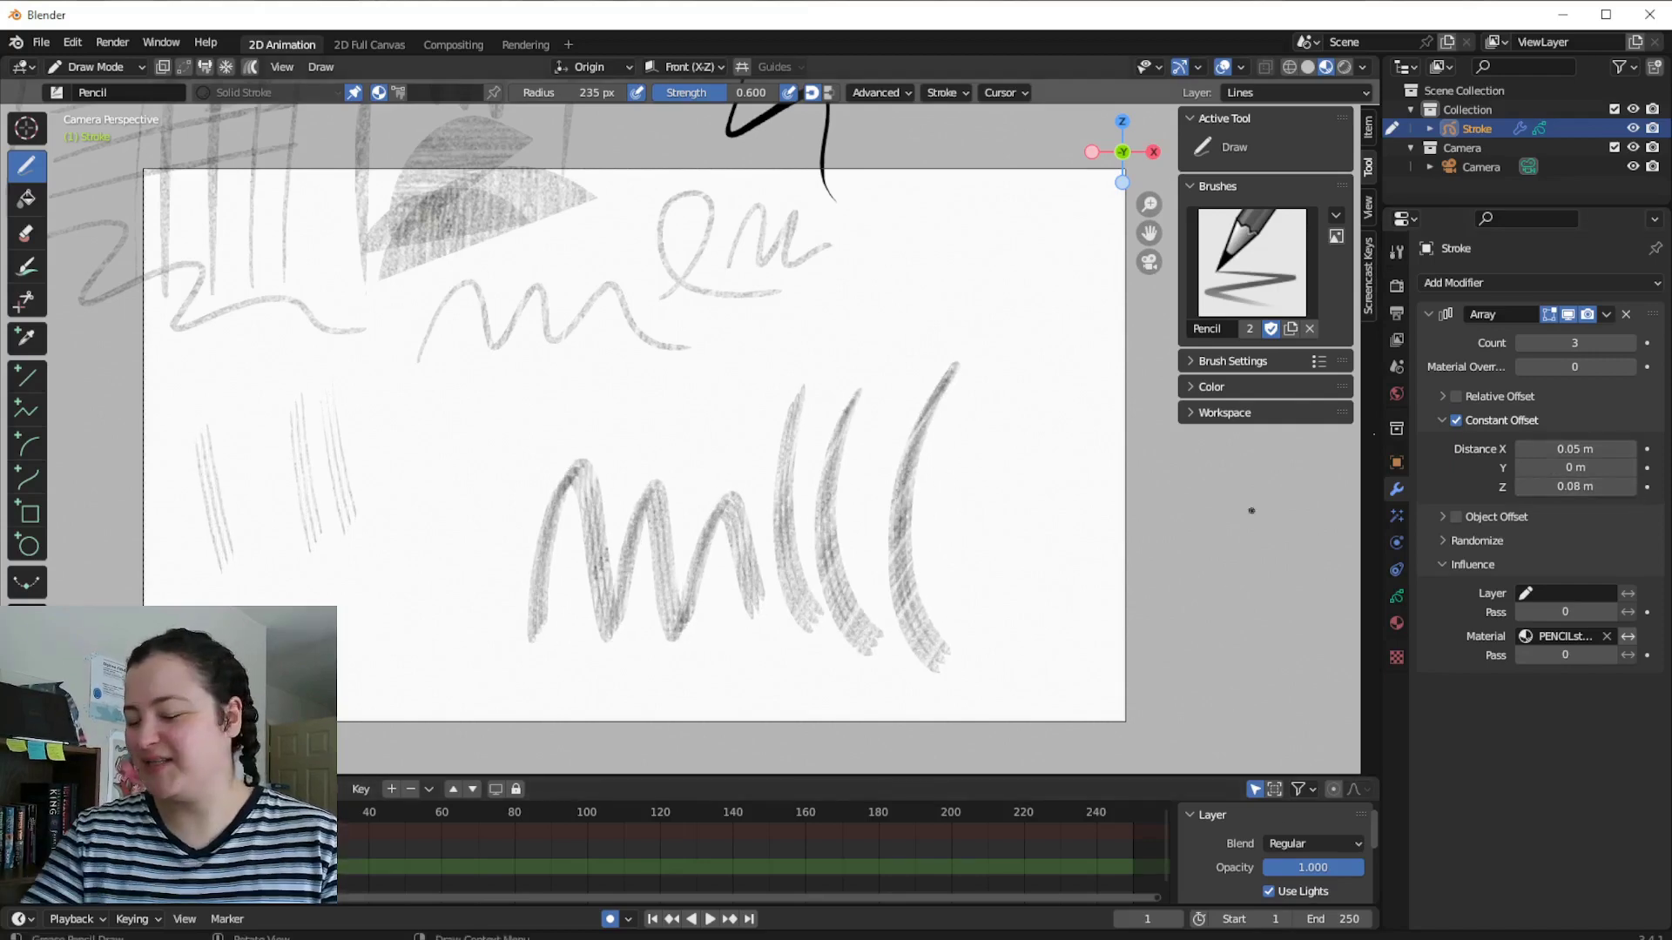
click(1631, 342)
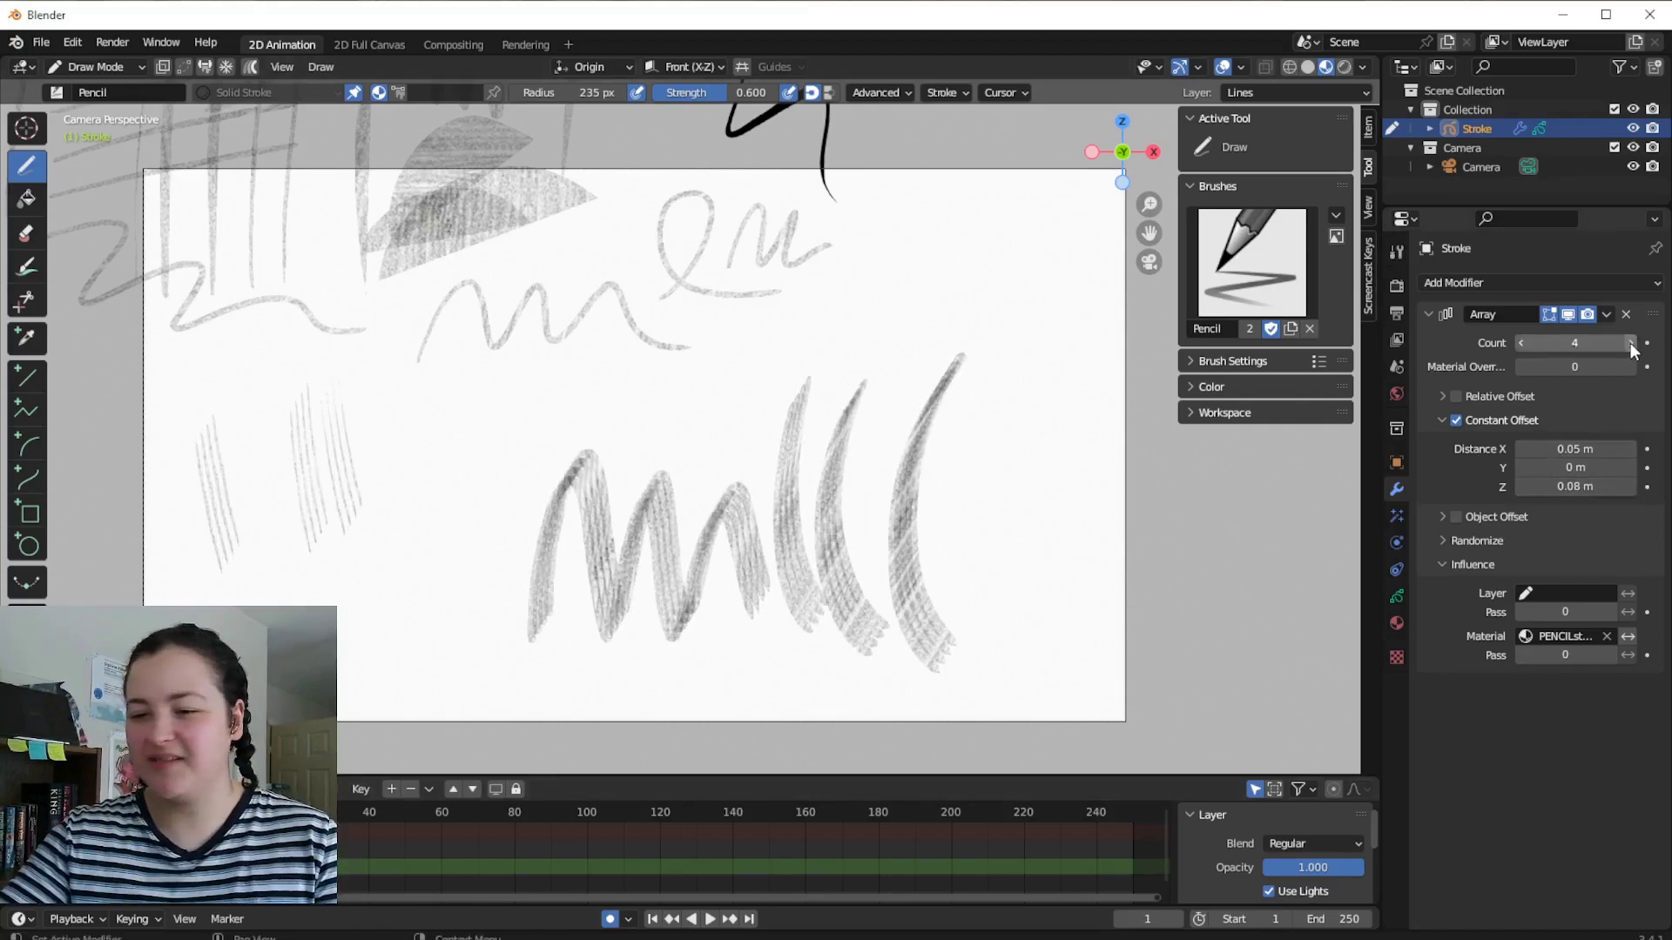
Draw curved hatching strokes over the lower part of the page and undo the last unwanted arcs.
mouse_move(403, 522)
mouse_down()
mouse_move(410, 601)
mouse_move(470, 453)
mouse_move(557, 383)
mouse_move(743, 573)
mouse_up()
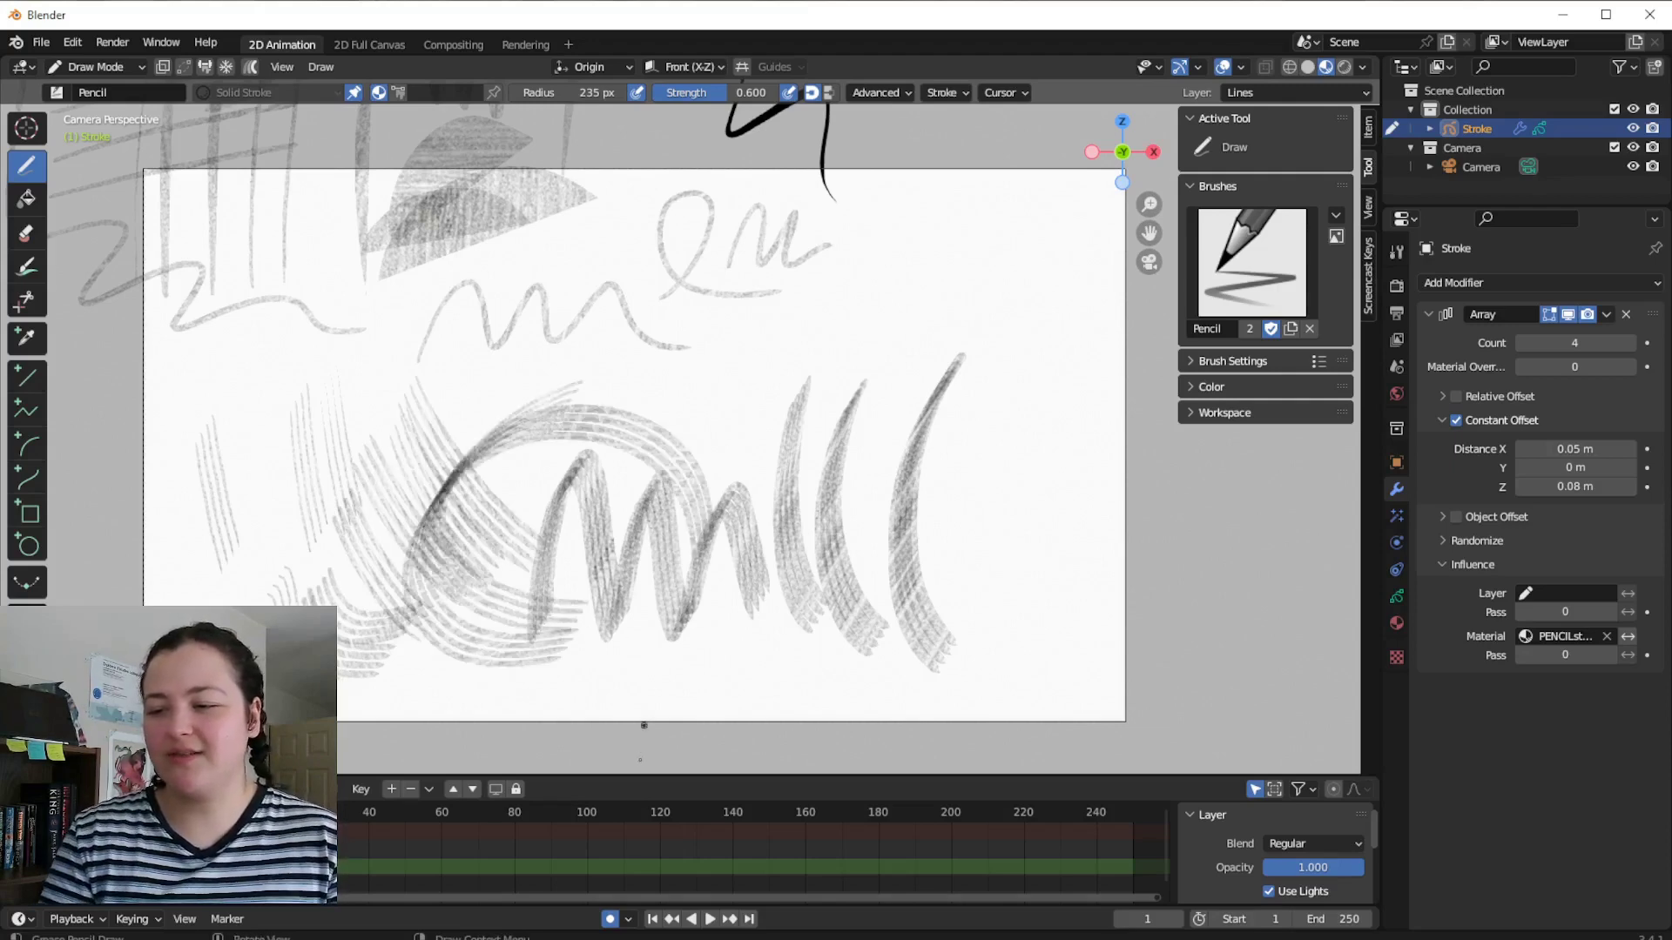
key(ctrl+z)
mouse_move(661, 413)
mouse_down()
mouse_move(557, 405)
mouse_move(444, 627)
mouse_up()
key(ctrl+z)
mouse_move(661, 409)
mouse_down()
mouse_move(453, 627)
mouse_move(456, 478)
mouse_move(721, 459)
mouse_up()
key(ctrl+z)
key(ctrl+z)
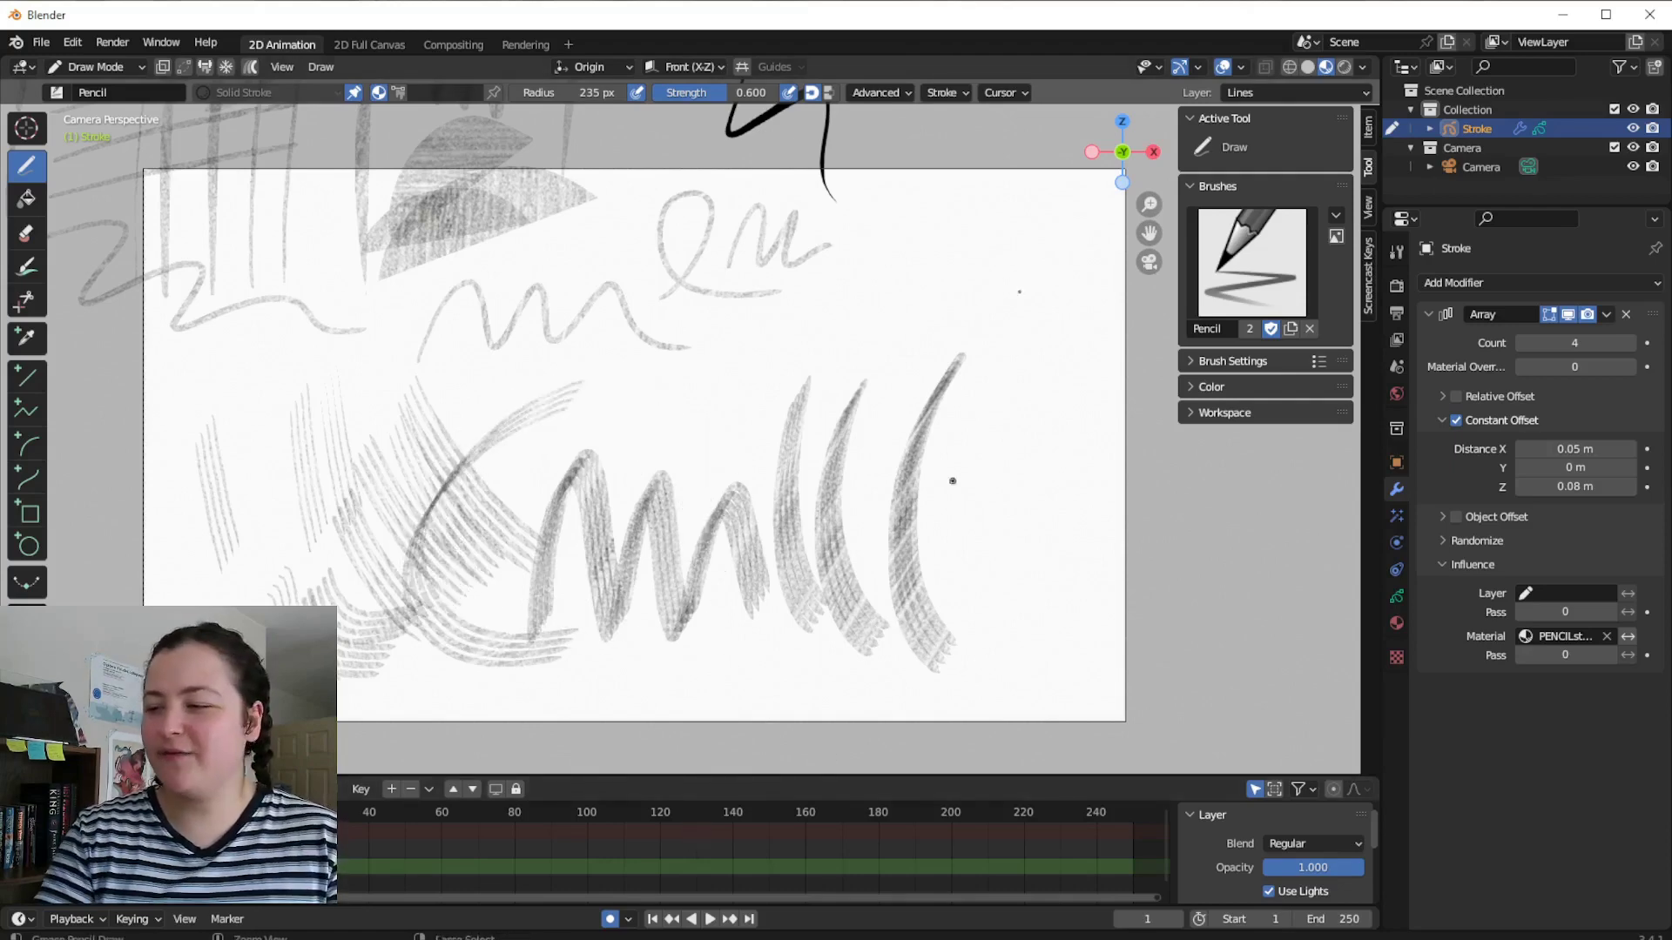
Draw a large looping stroke over the curved verticals and try further strokes below it, undoing the unwanted ones.
mouse_move(952, 478)
mouse_down()
mouse_move(1044, 440)
mouse_move(722, 465)
mouse_up()
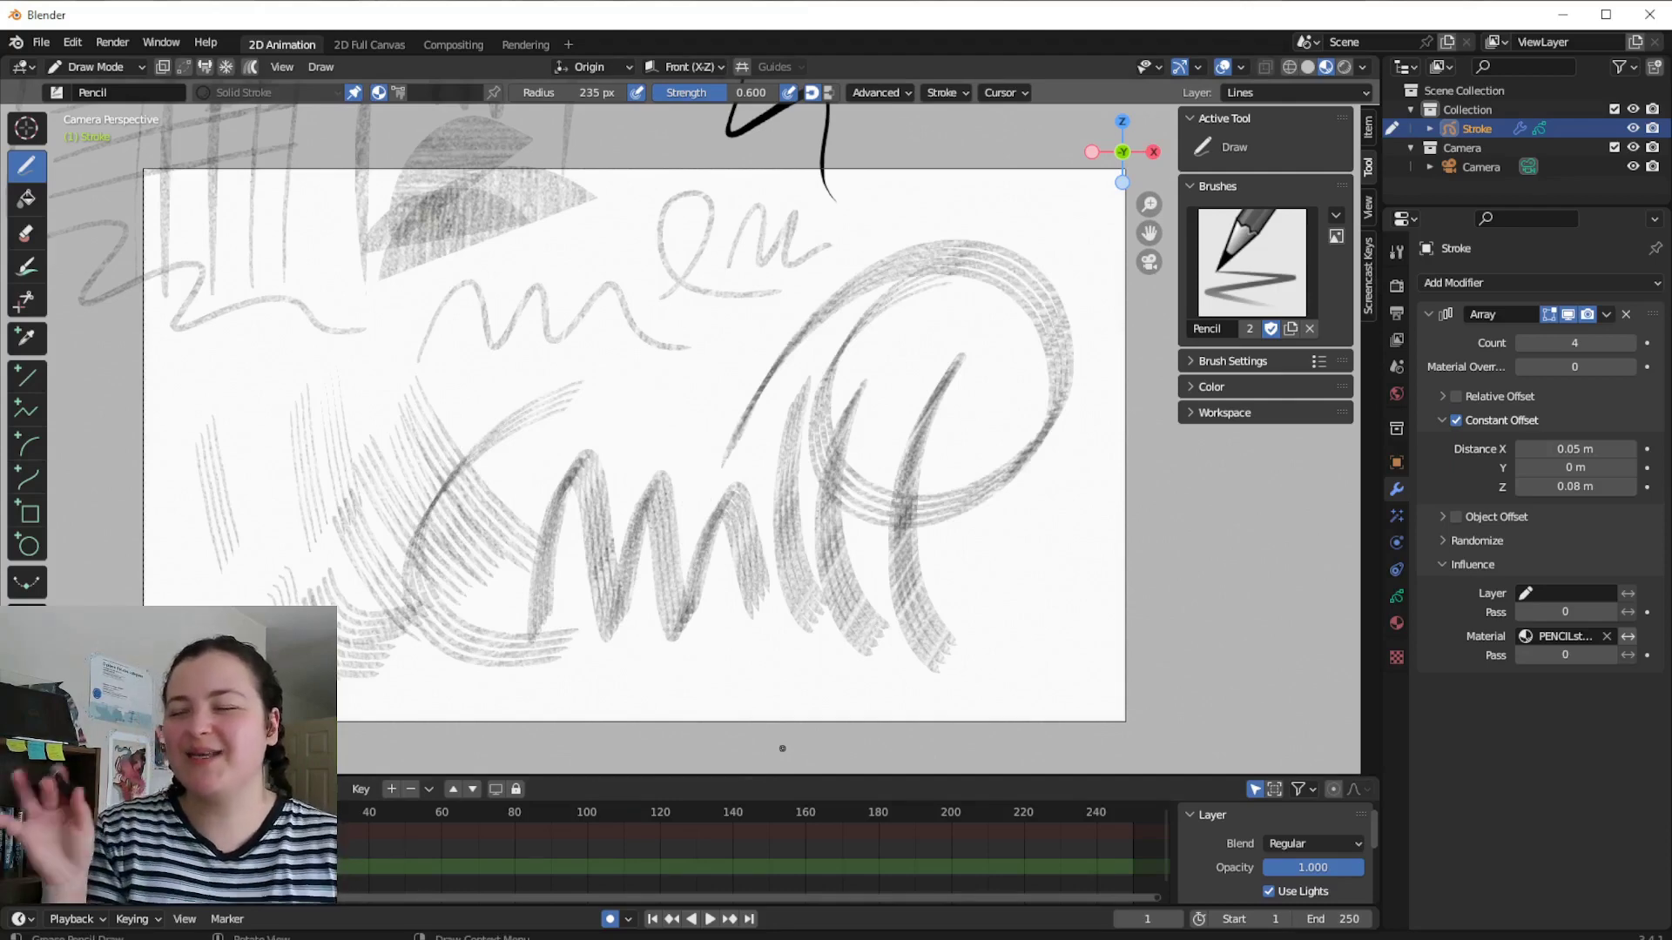
drag(973, 656, 966, 662)
key(ctrl+z)
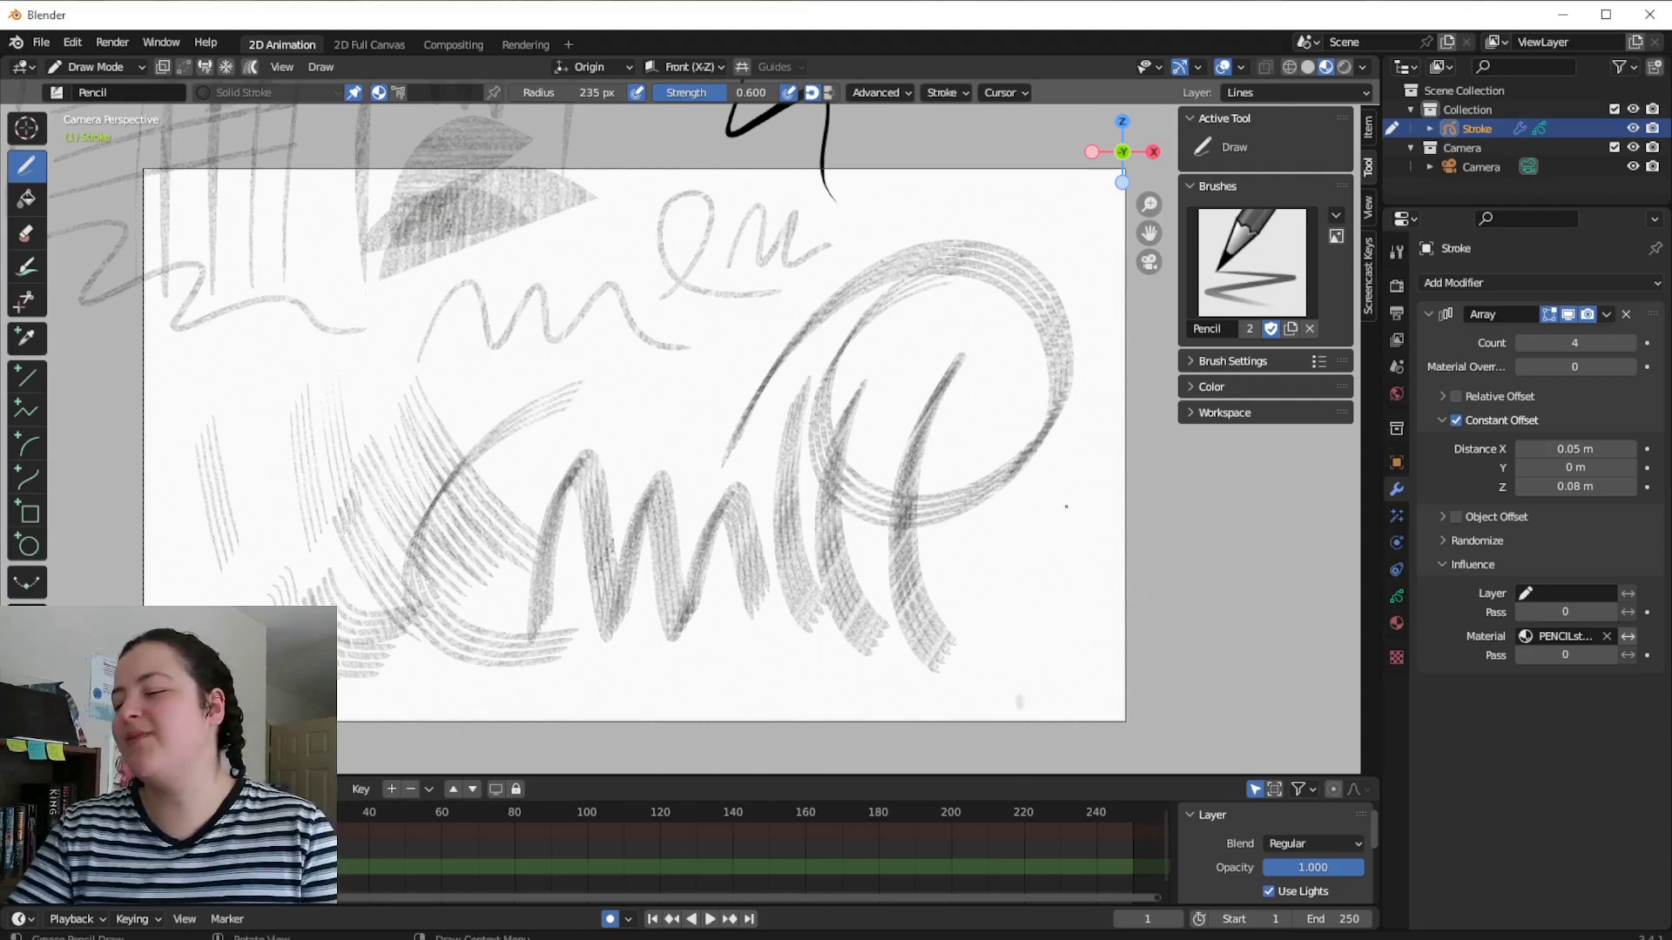
drag(1066, 506, 1027, 688)
key(ctrl+z)
drag(954, 523, 1049, 667)
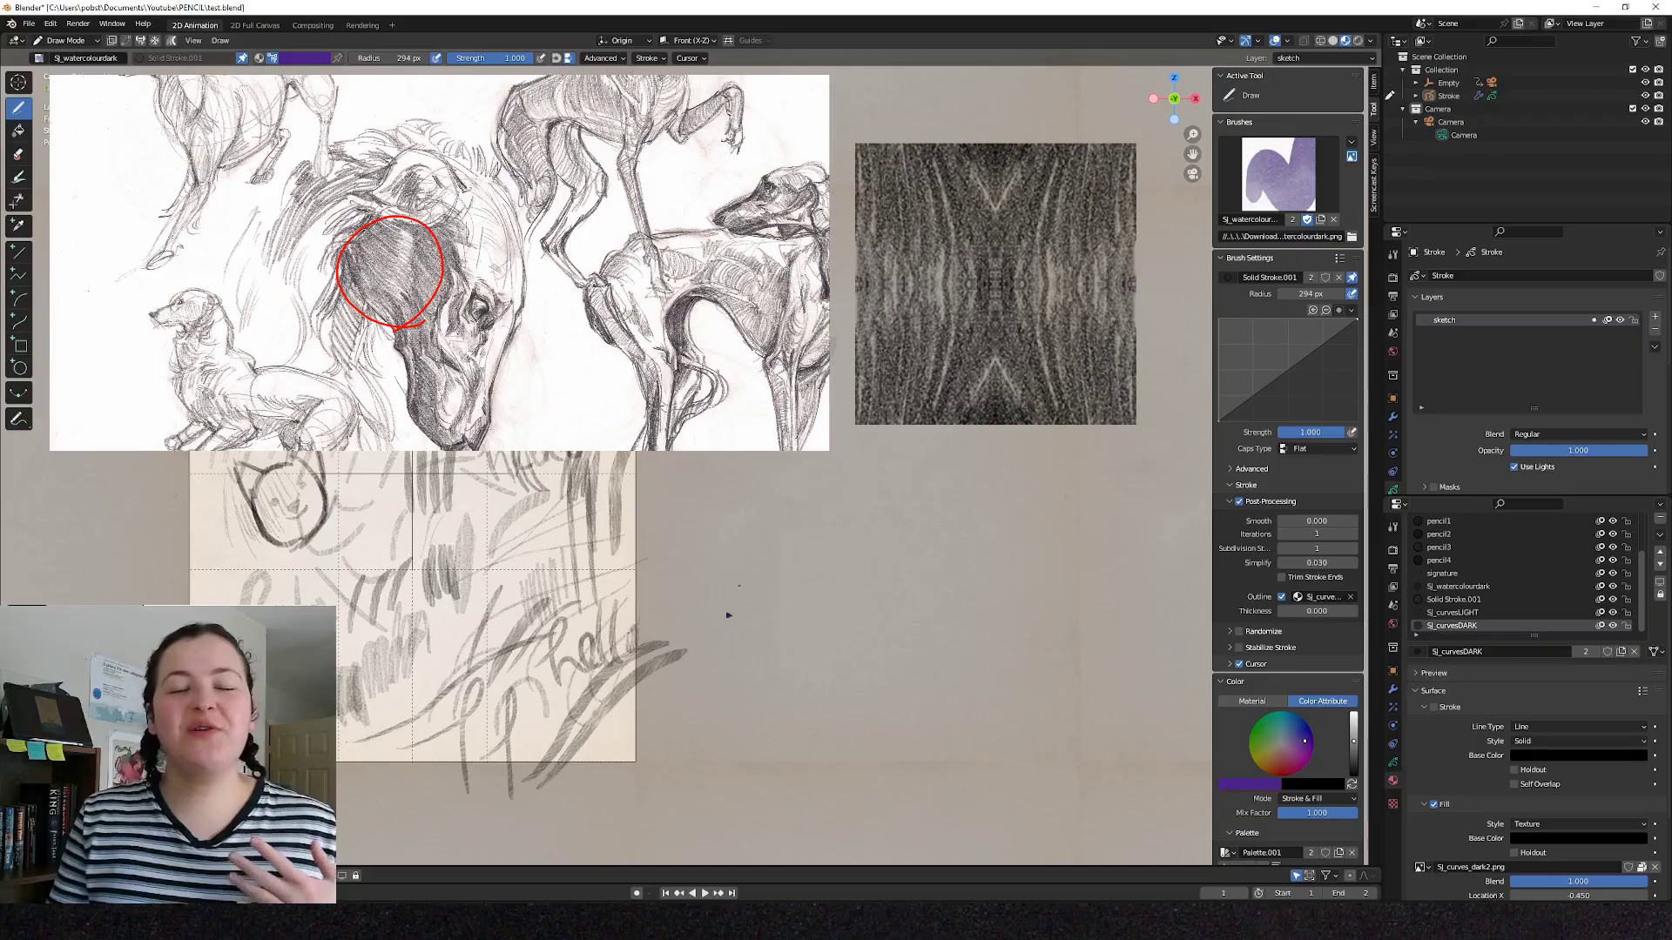
Handwrite "hello" on the empty area beside the page using the dark curves outline material.
mouse_move(739, 541)
mouse_down()
mouse_move(749, 649)
mouse_move(797, 649)
mouse_up()
drag(800, 564, 801, 648)
mouse_move(817, 547)
mouse_down()
mouse_move(823, 645)
mouse_move(829, 607)
mouse_up()
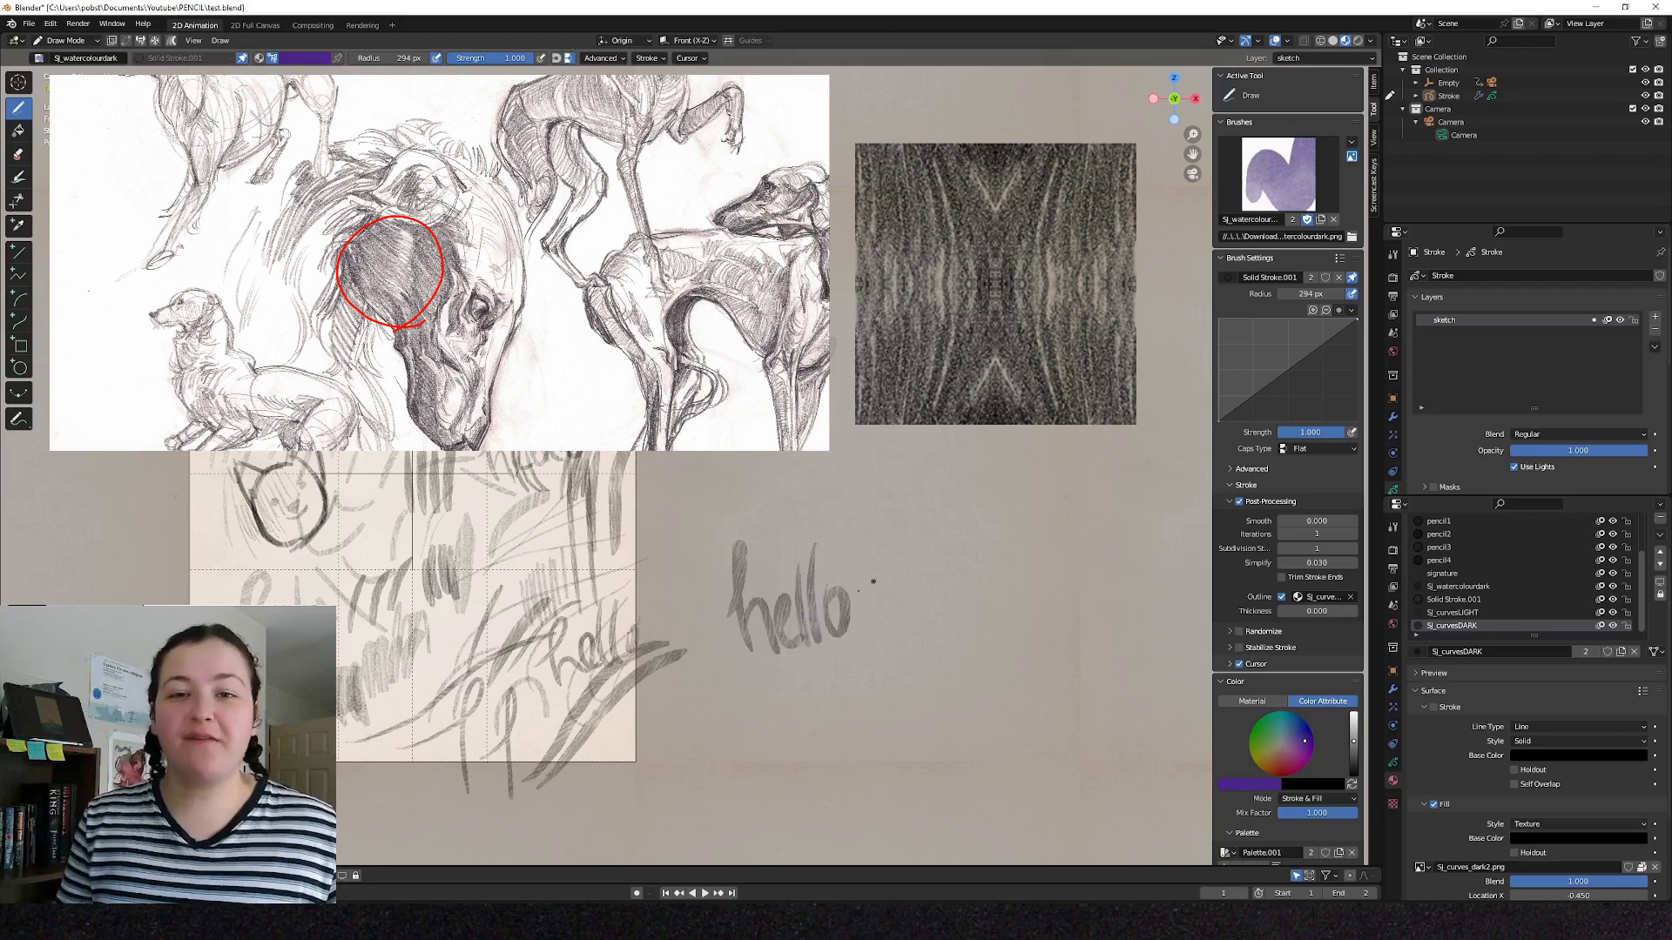
Switch the brush to a lighter outline material and draw a row of vertical strokes around the word hello.
click(647, 58)
click(688, 188)
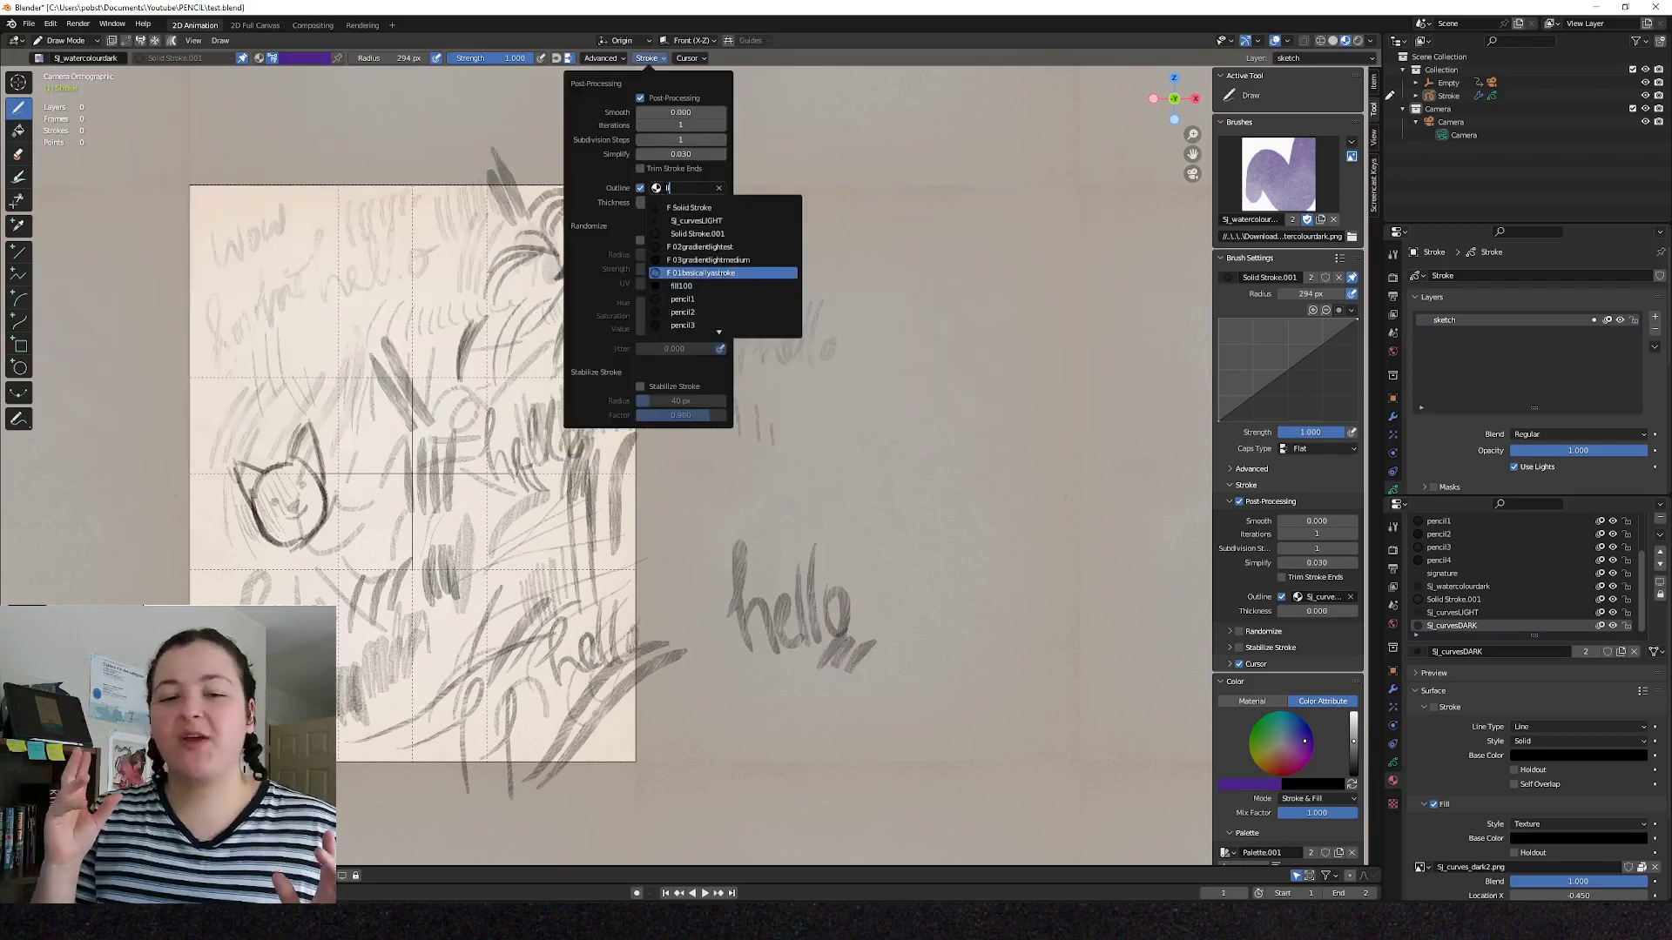
mouse_move(796, 474)
mouse_down()
mouse_move(798, 519)
mouse_move(819, 506)
mouse_up()
drag(825, 513, 828, 558)
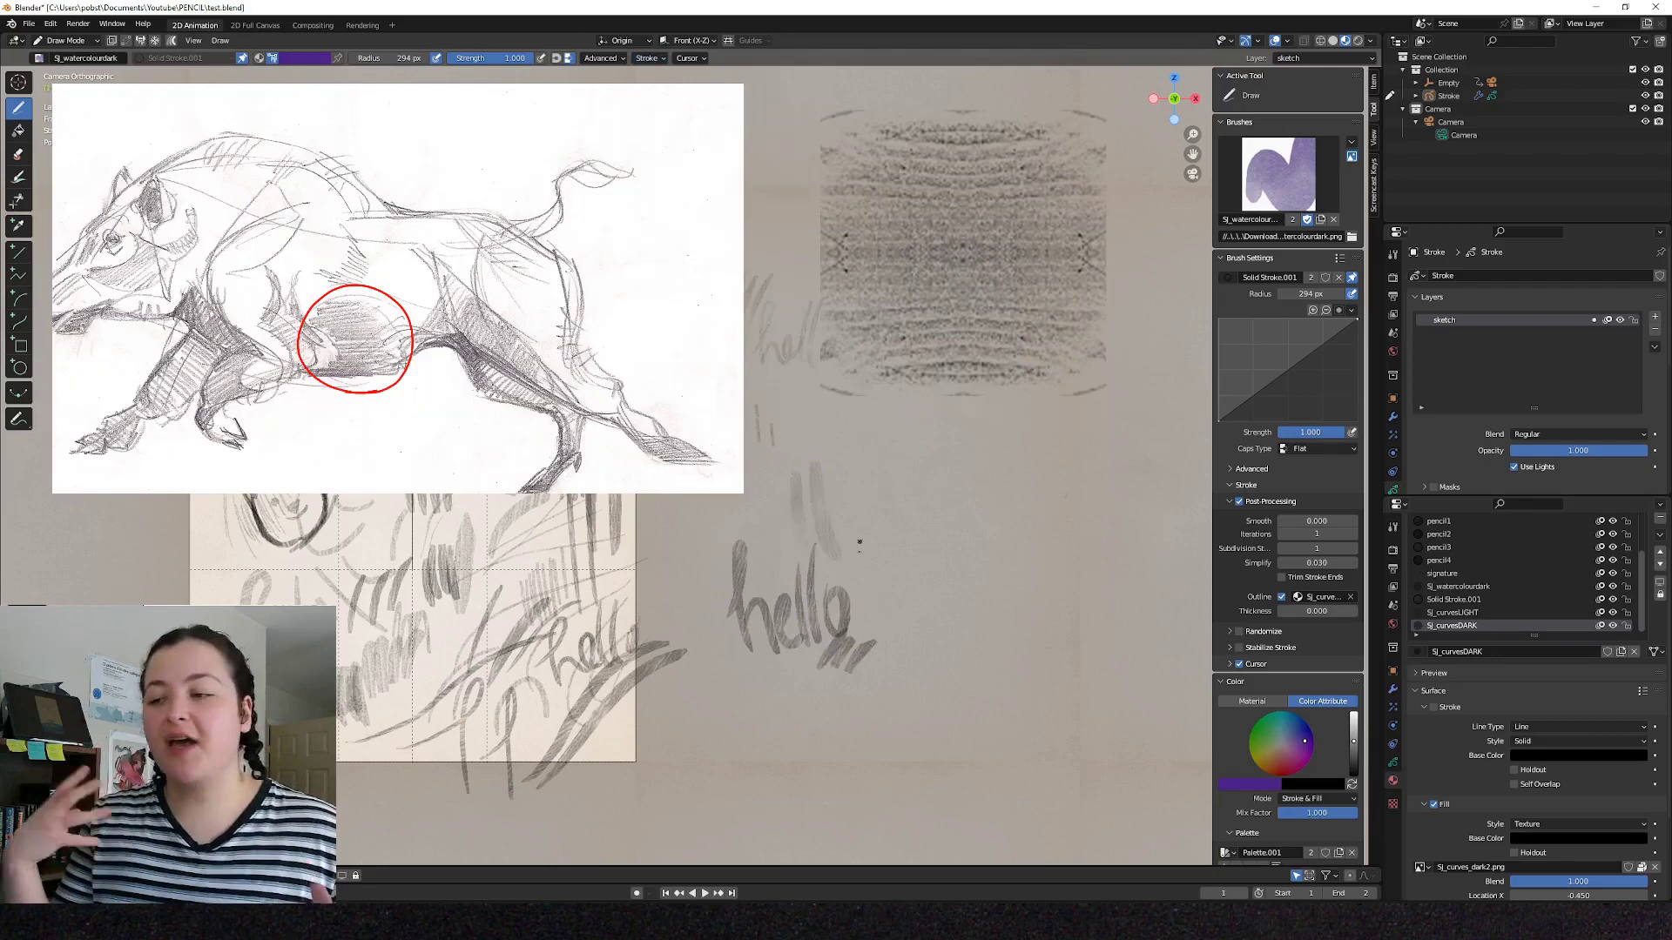
drag(858, 445, 860, 574)
mouse_move(877, 509)
mouse_down()
mouse_move(882, 581)
mouse_move(900, 583)
mouse_up()
drag(914, 484, 925, 623)
drag(936, 492, 959, 668)
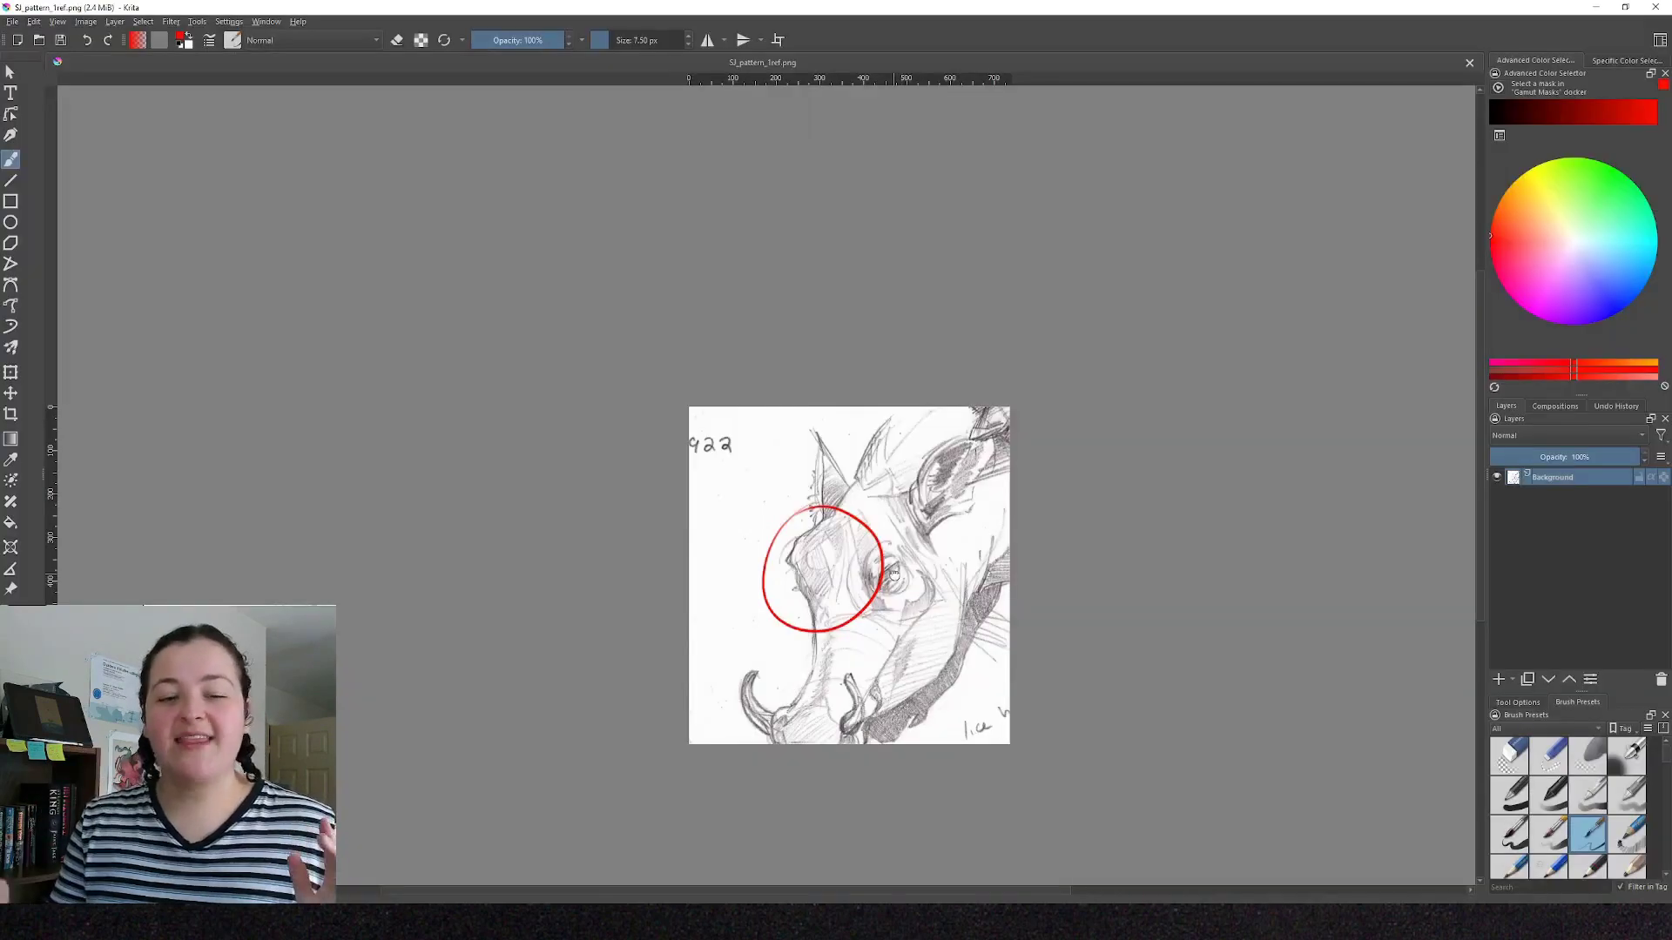
Switch to Krita, rotate the animal head scan clockwise and mark a crop area over its forehead hatching.
key(ctrl+t)
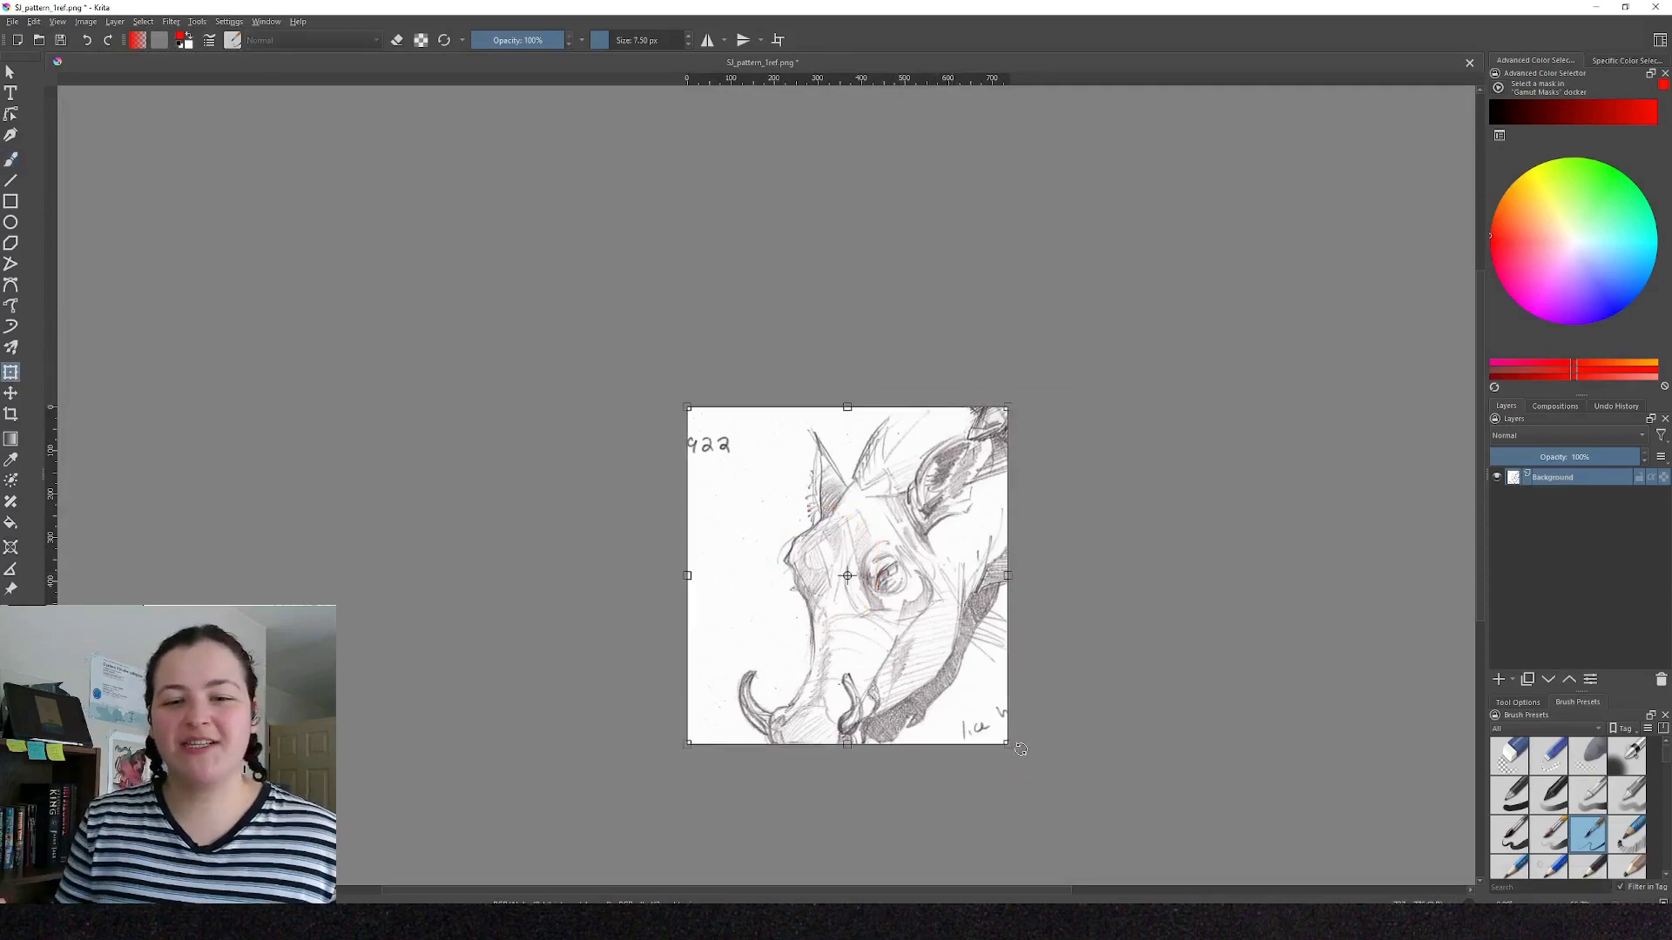
mouse_move(1020, 749)
mouse_down()
mouse_move(918, 788)
mouse_move(970, 724)
mouse_up()
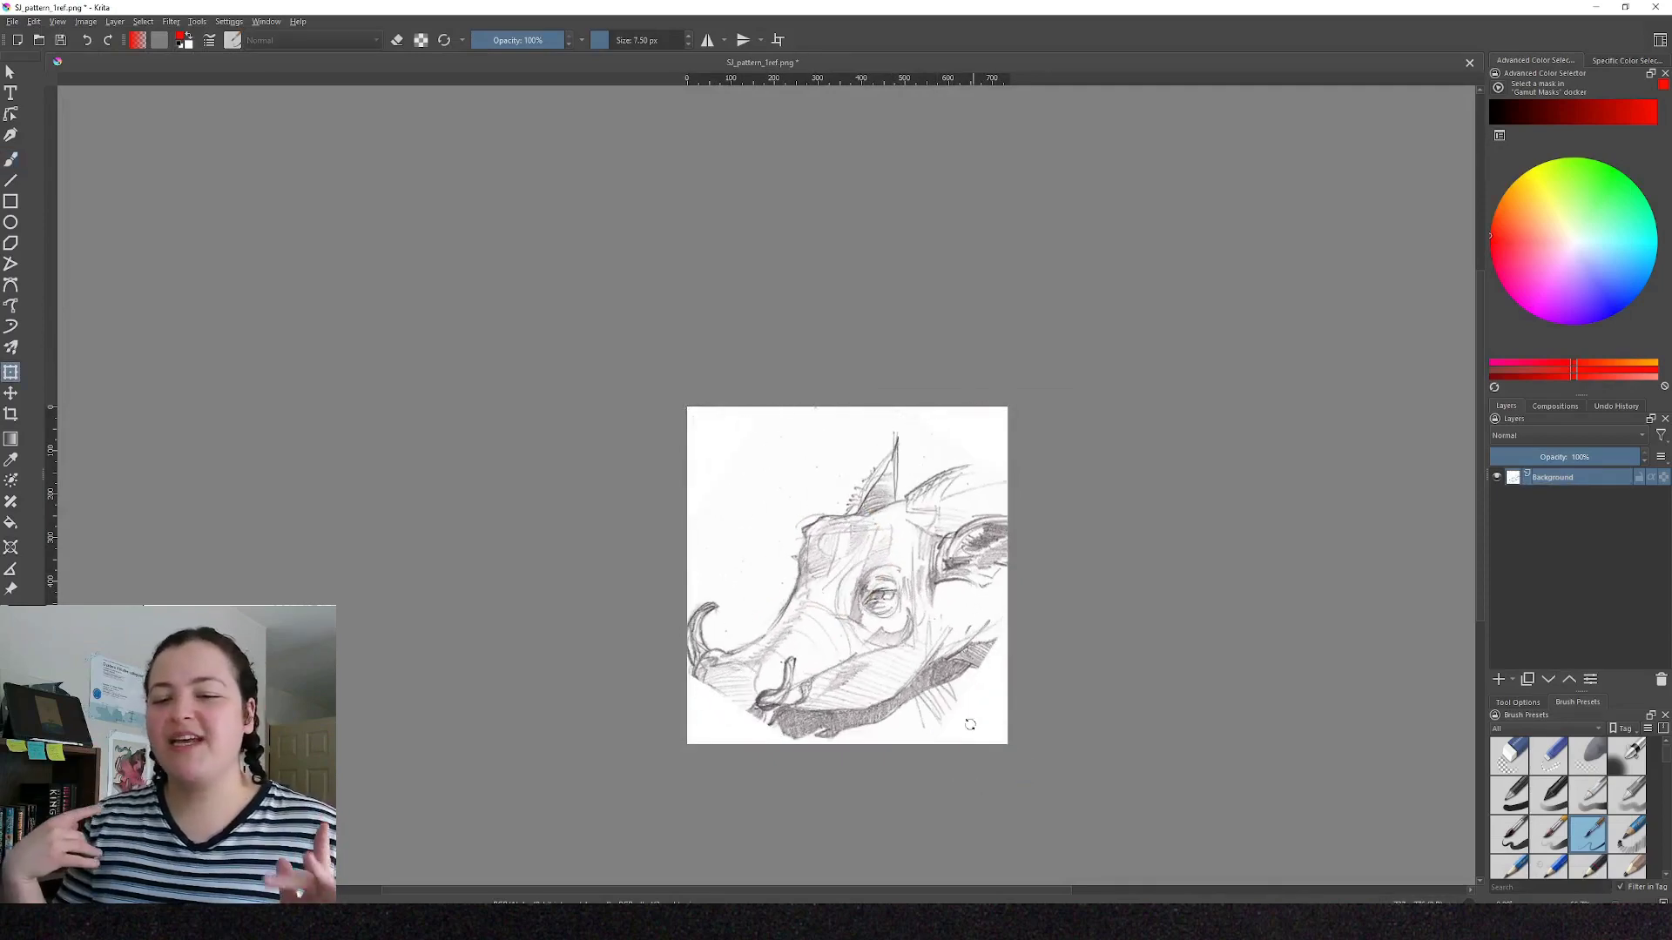
key(Return)
scroll(925, 645, up, 4)
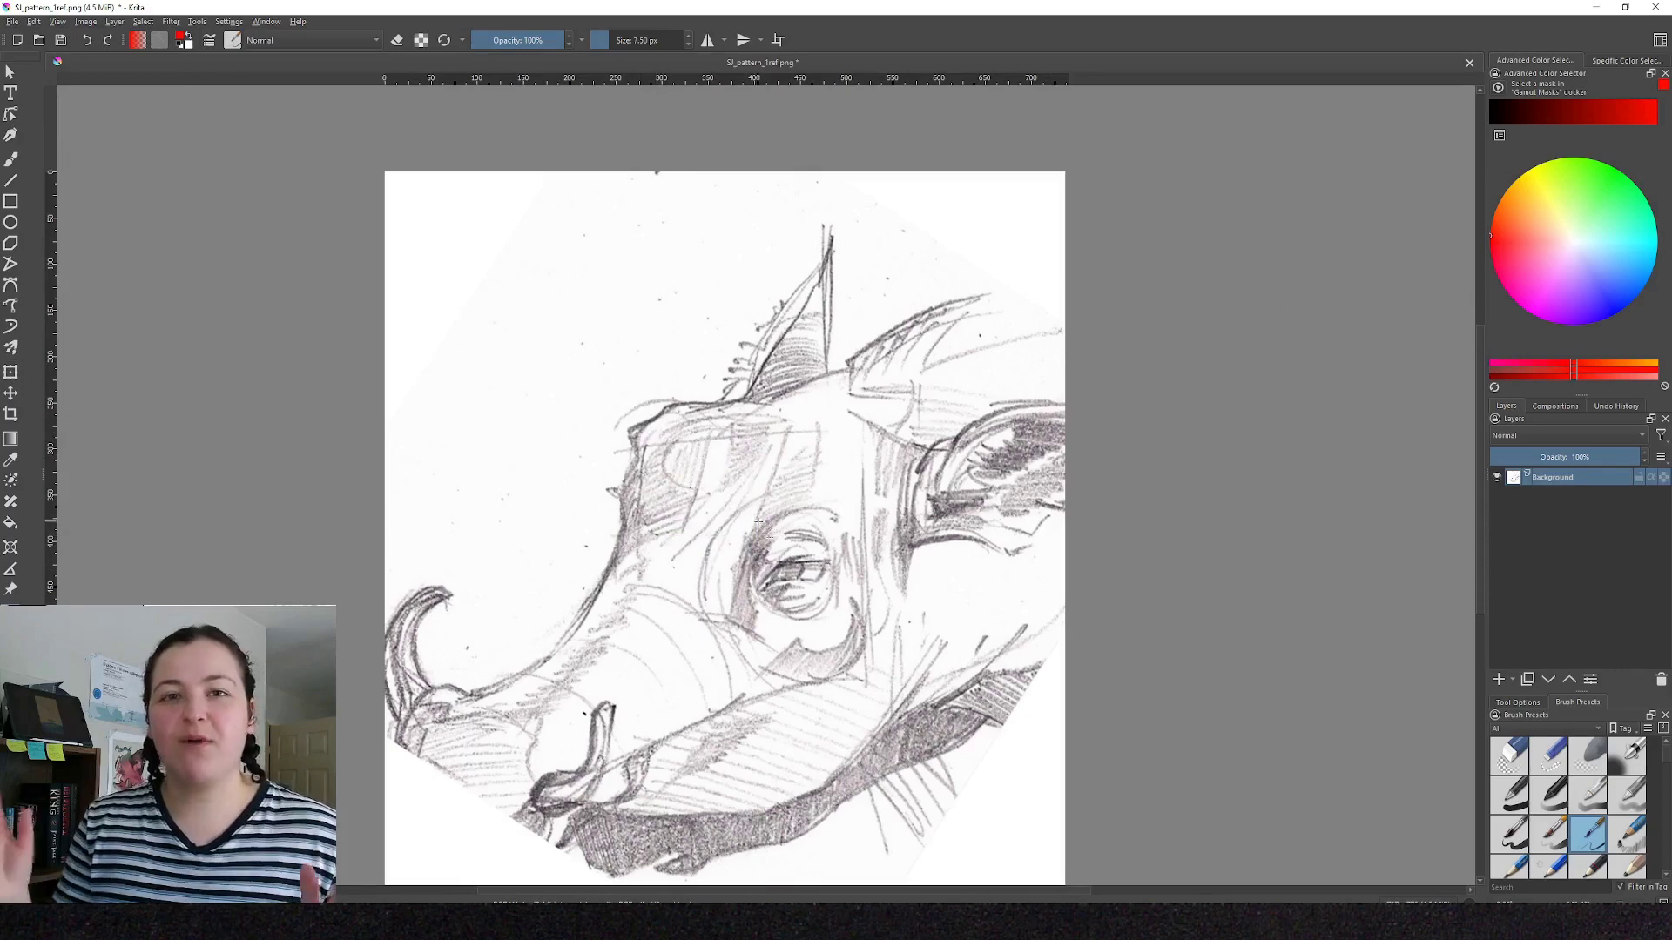
drag(753, 527, 648, 423)
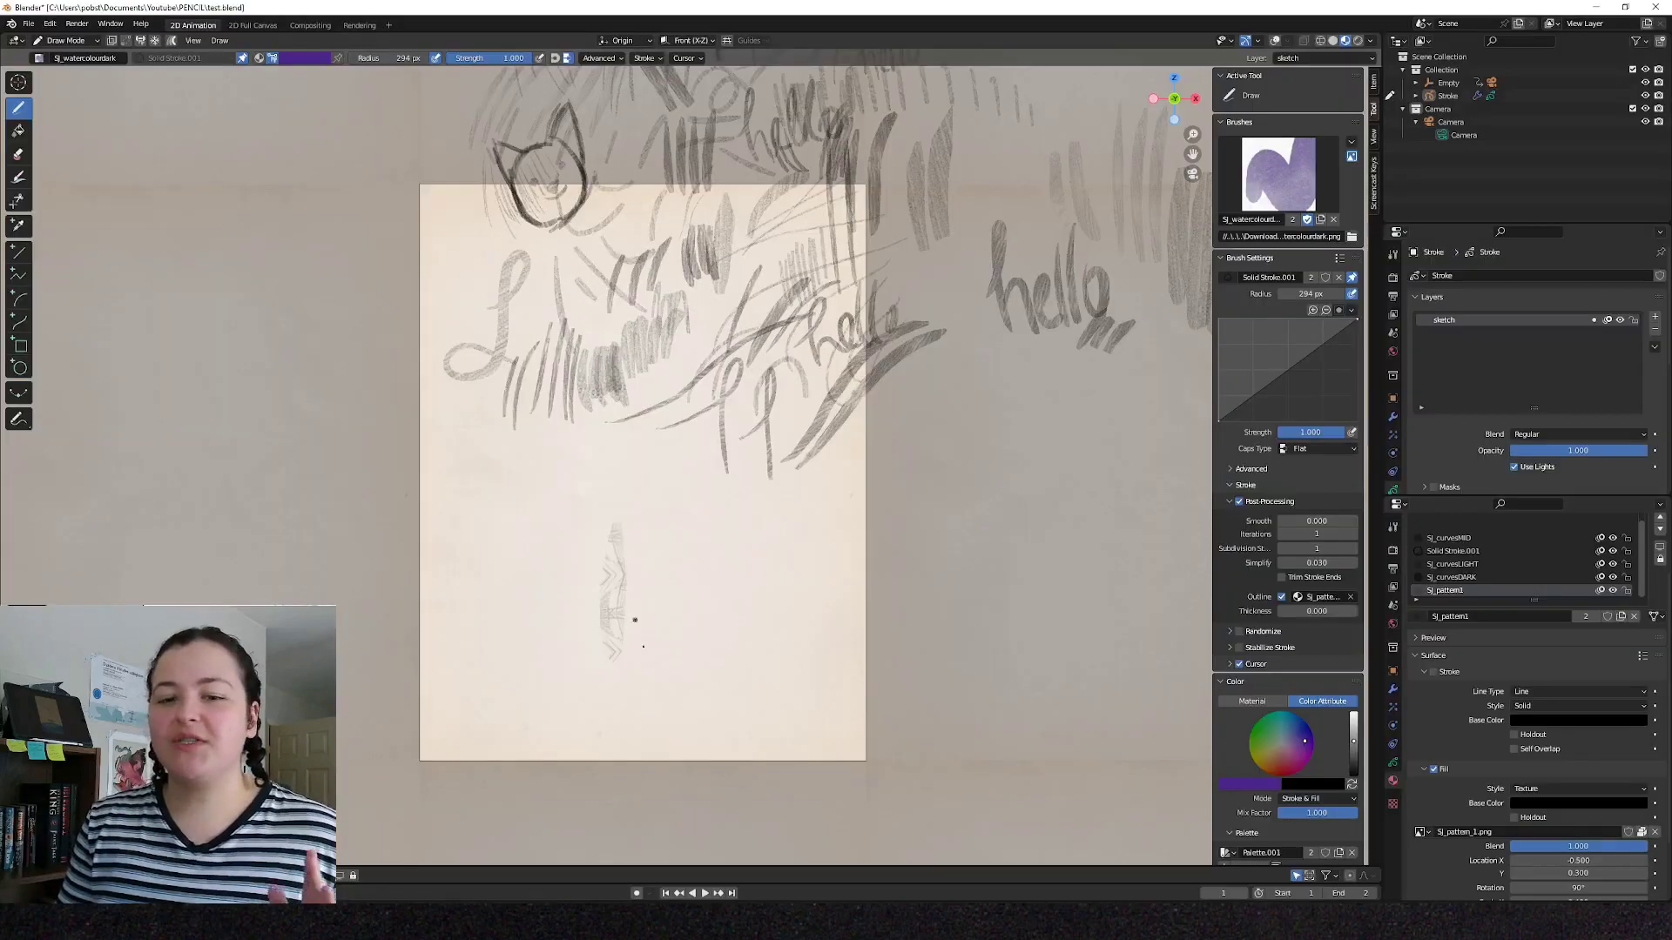
Switch to Blender and draw vertical and curved test strokes on the lower page with the SJ_pattern1 outline material.
mouse_move(641, 660)
mouse_down()
mouse_move(648, 503)
mouse_move(788, 568)
mouse_up()
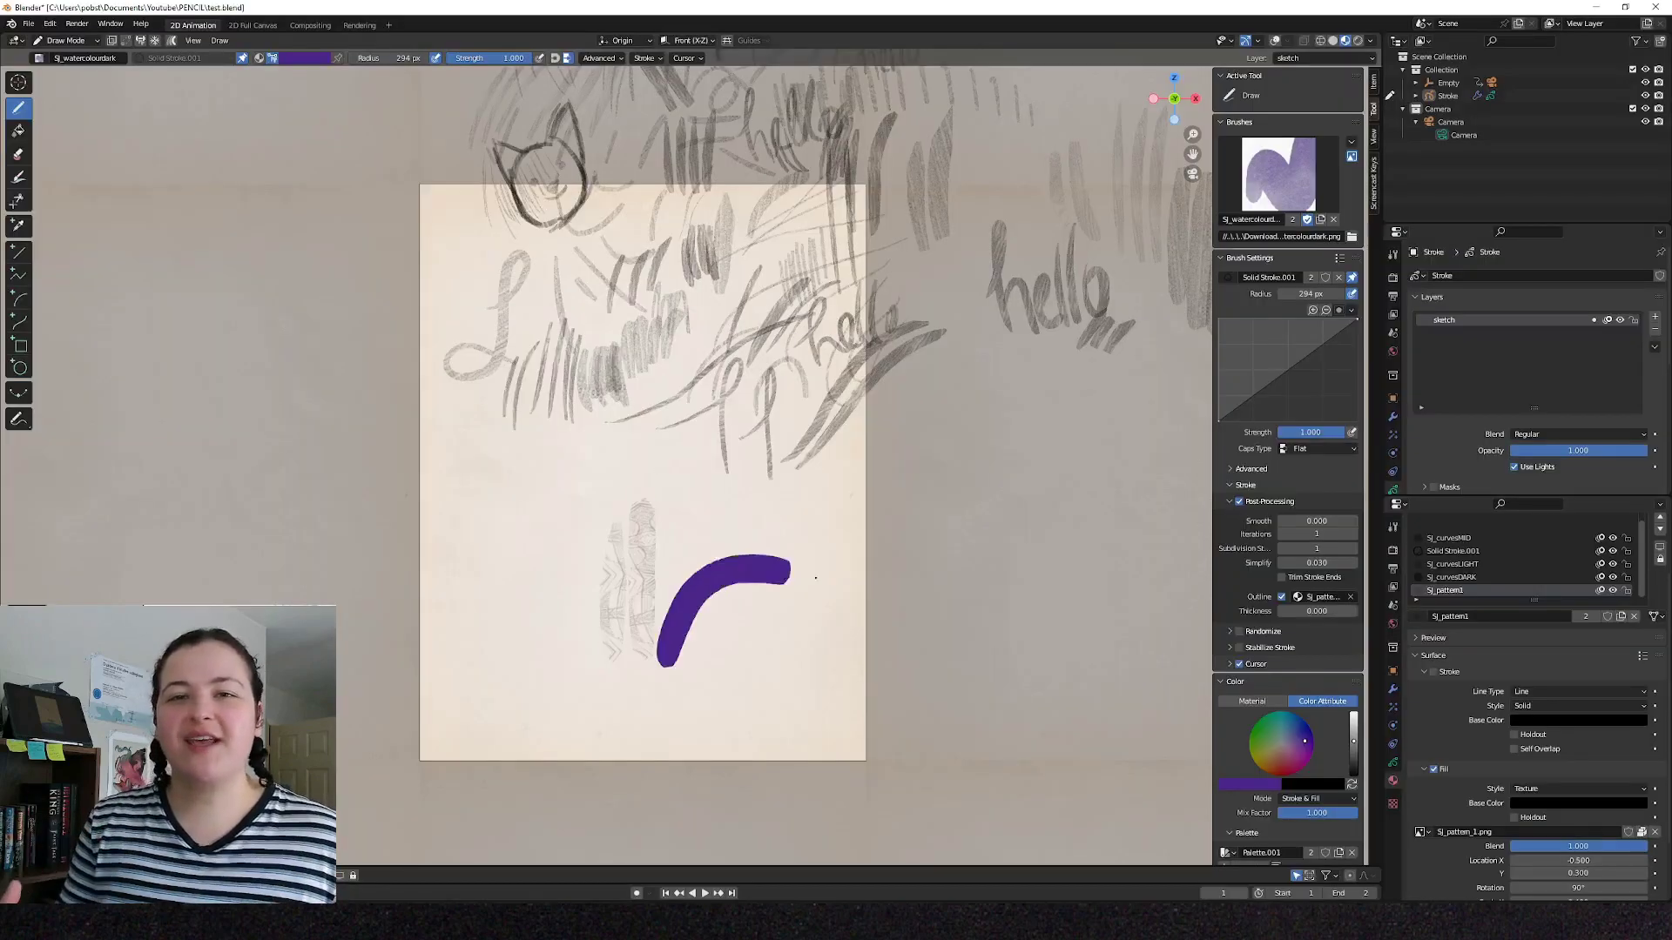
scroll(1611, 827, down, 2)
drag(1646, 844, 1664, 832)
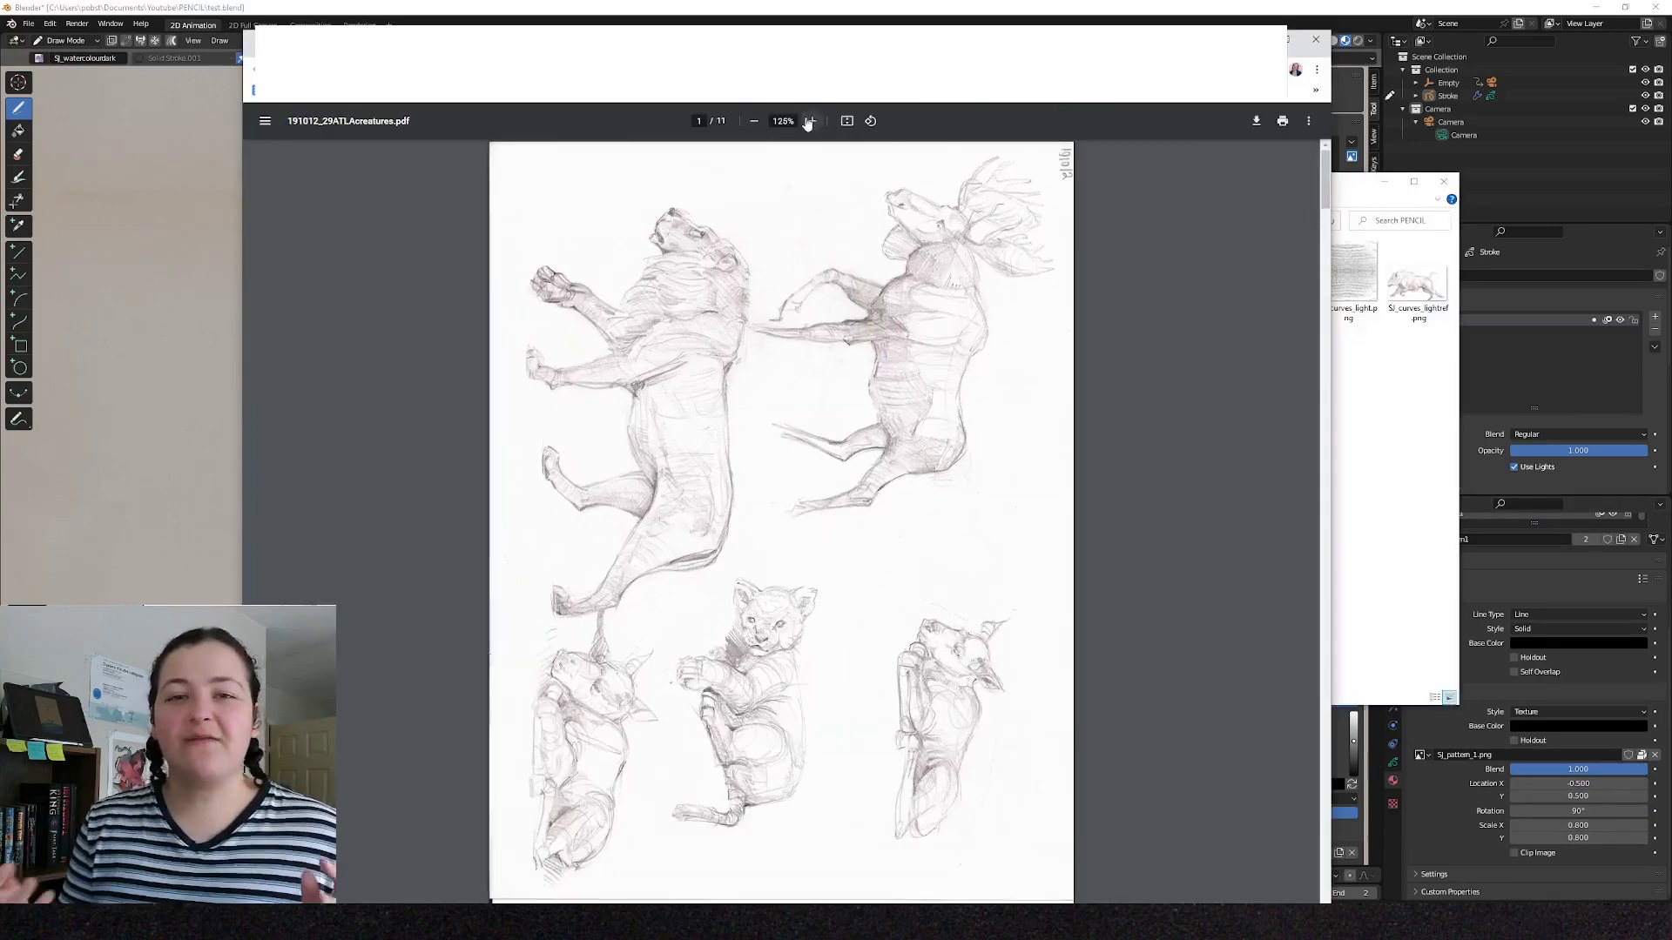
Enlarge the creature sketches PDF and, in Krita, frame a crop around the hatching on the deer's flank.
click(809, 121)
click(809, 121)
click(809, 121)
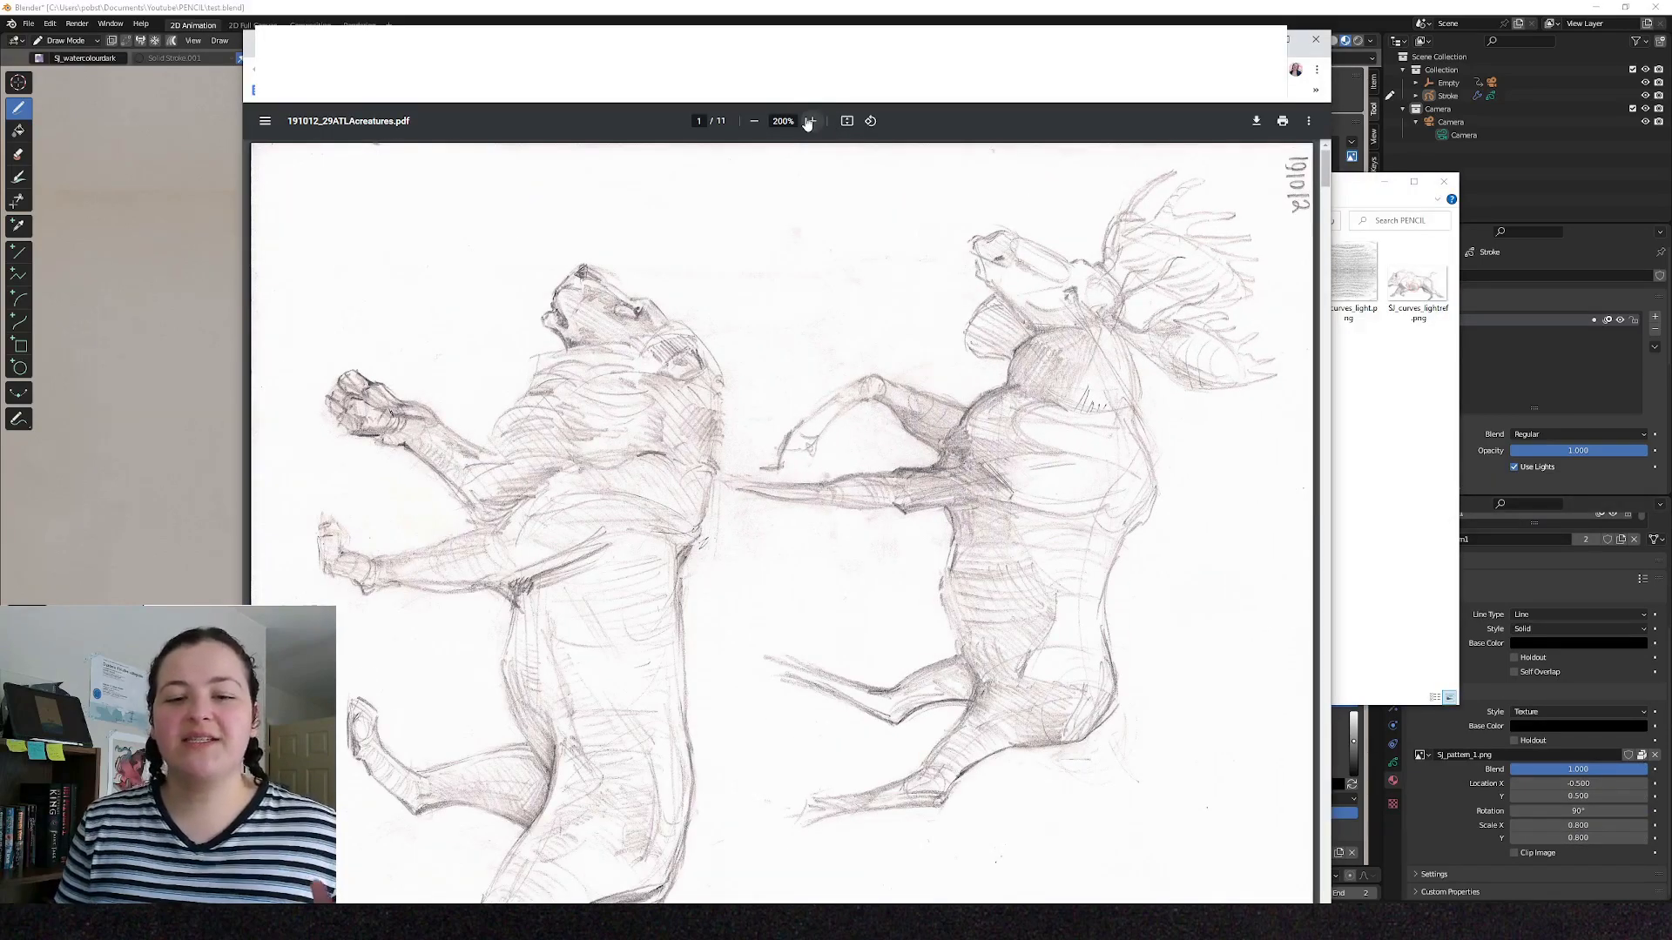
click(1290, 41)
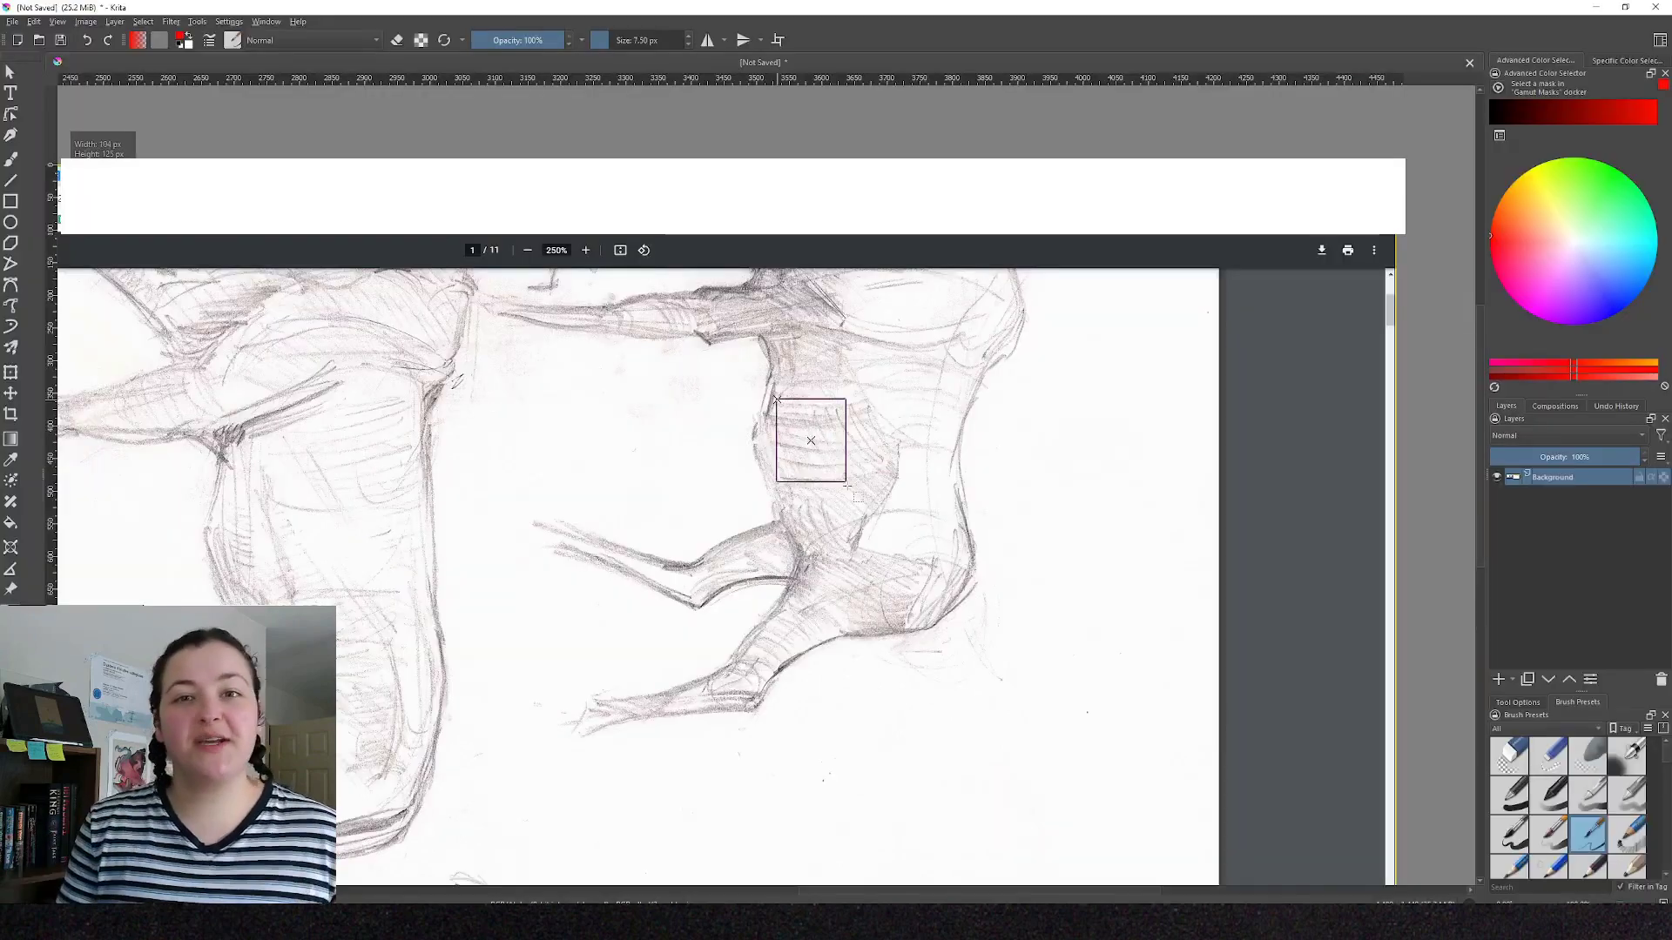
drag(852, 479, 871, 502)
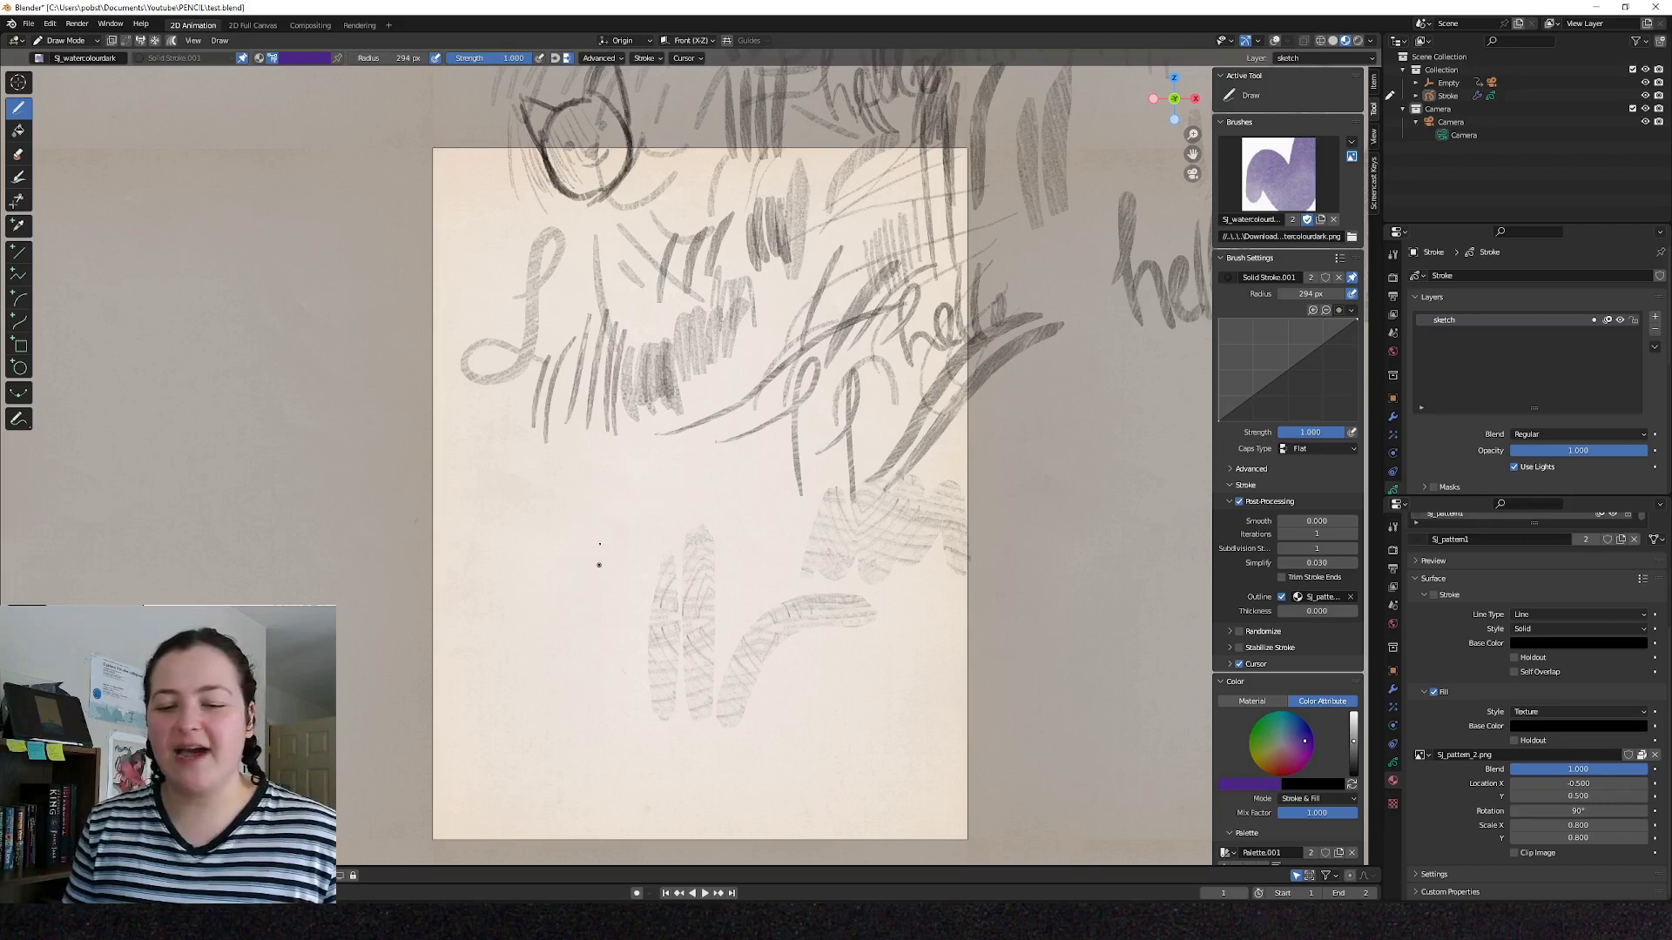
In Blender, try out strokes textured with SJ_pattern_2.png on the lower page, undoing all but the last attempt.
mouse_move(598, 560)
mouse_down()
mouse_move(710, 453)
mouse_move(783, 505)
mouse_up()
key(ctrl+z)
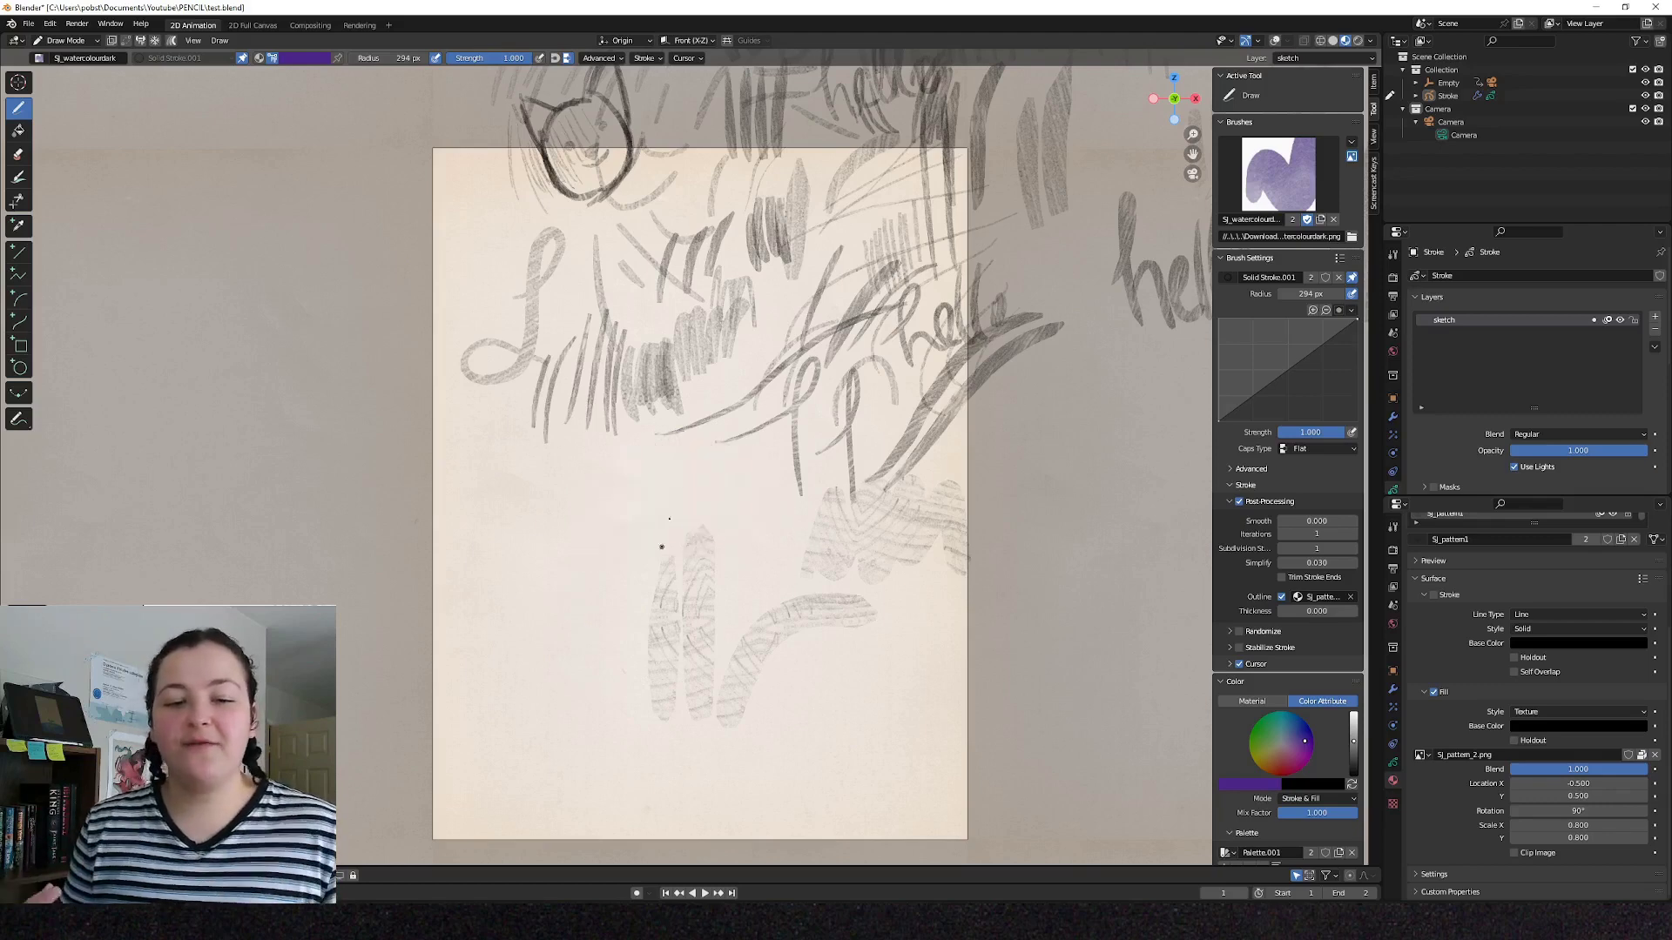
mouse_move(665, 544)
mouse_down()
mouse_move(757, 505)
mouse_move(640, 592)
mouse_move(707, 488)
mouse_up()
key(ctrl+z)
key(ctrl+z)
mouse_move(624, 625)
mouse_down()
mouse_move(630, 582)
mouse_move(736, 499)
mouse_up()
key(ctrl+z)
key(ctrl+z)
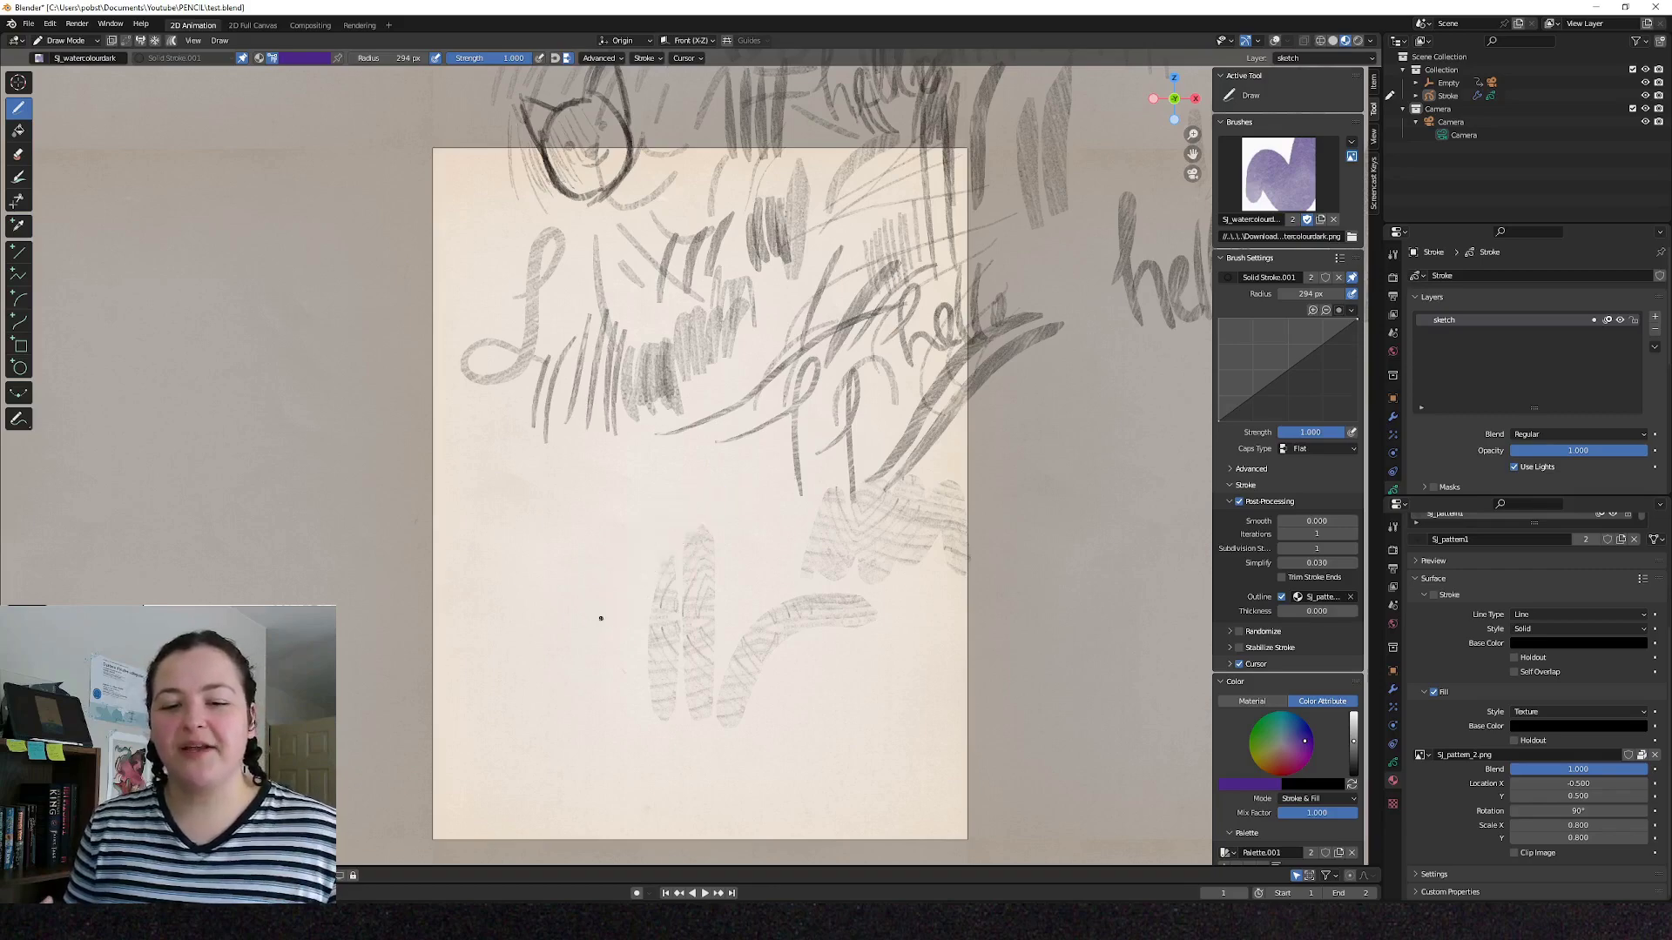
mouse_move(601, 618)
mouse_down()
mouse_move(625, 522)
mouse_move(597, 578)
mouse_move(610, 614)
mouse_up()
key(ctrl+z)
drag(531, 555, 590, 635)
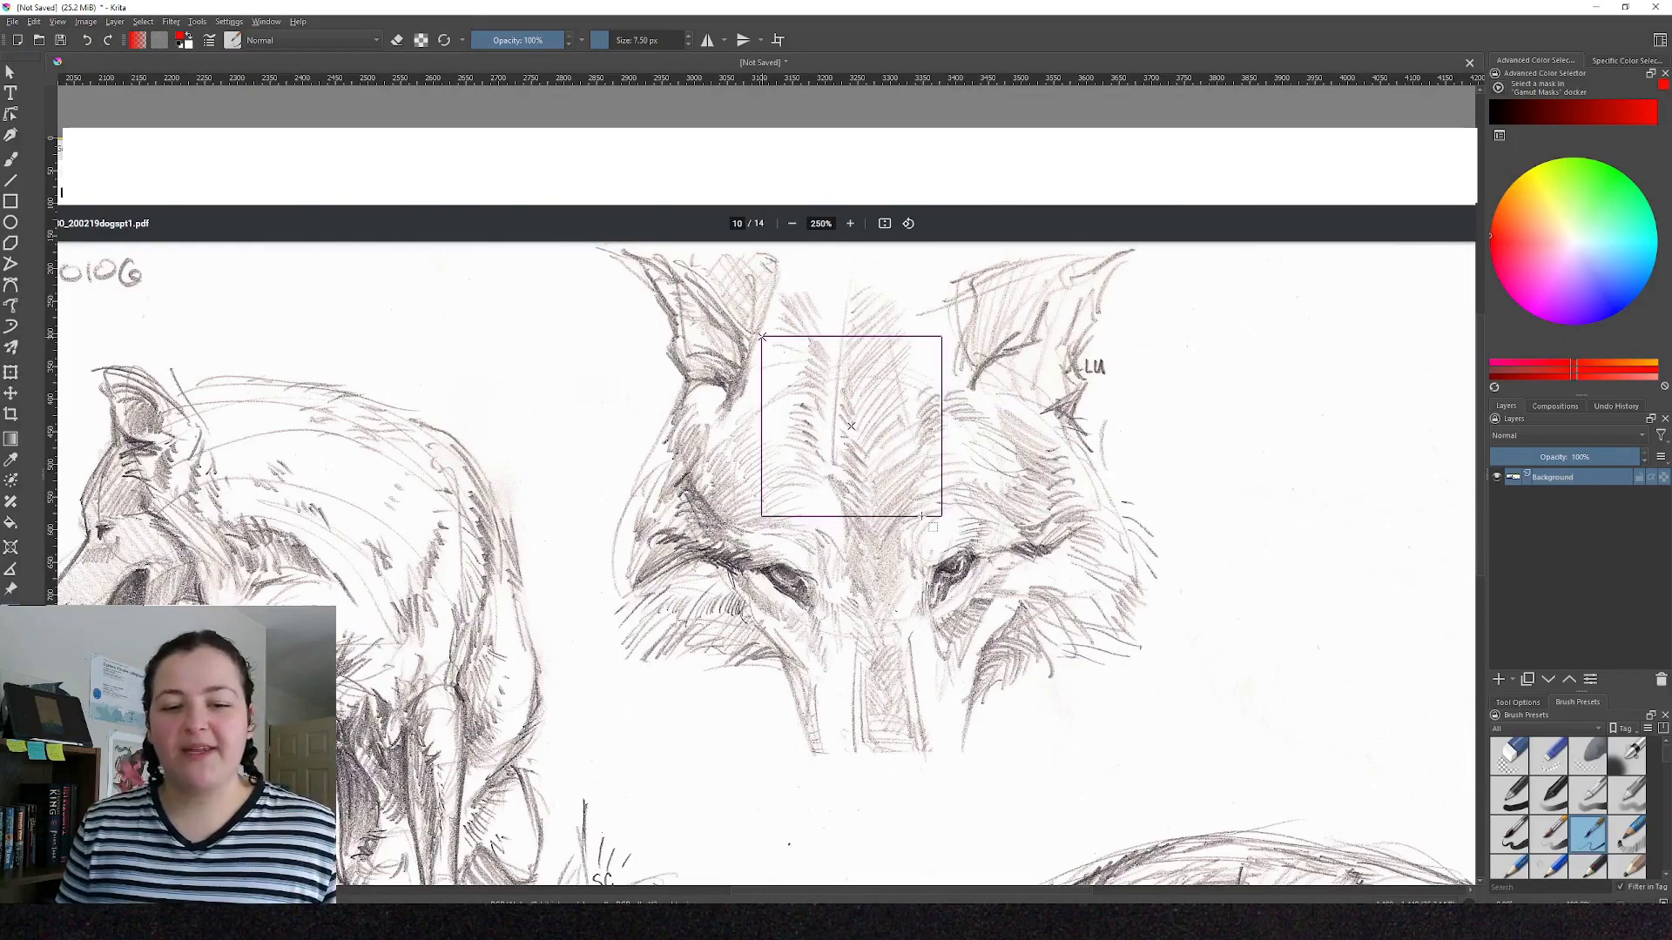
In Krita, turn the wolf's forehead fur hatching into a cropped, desaturated texture with white converted to alpha at threshold 100.
key(Return)
key(ctrl+shift+u)
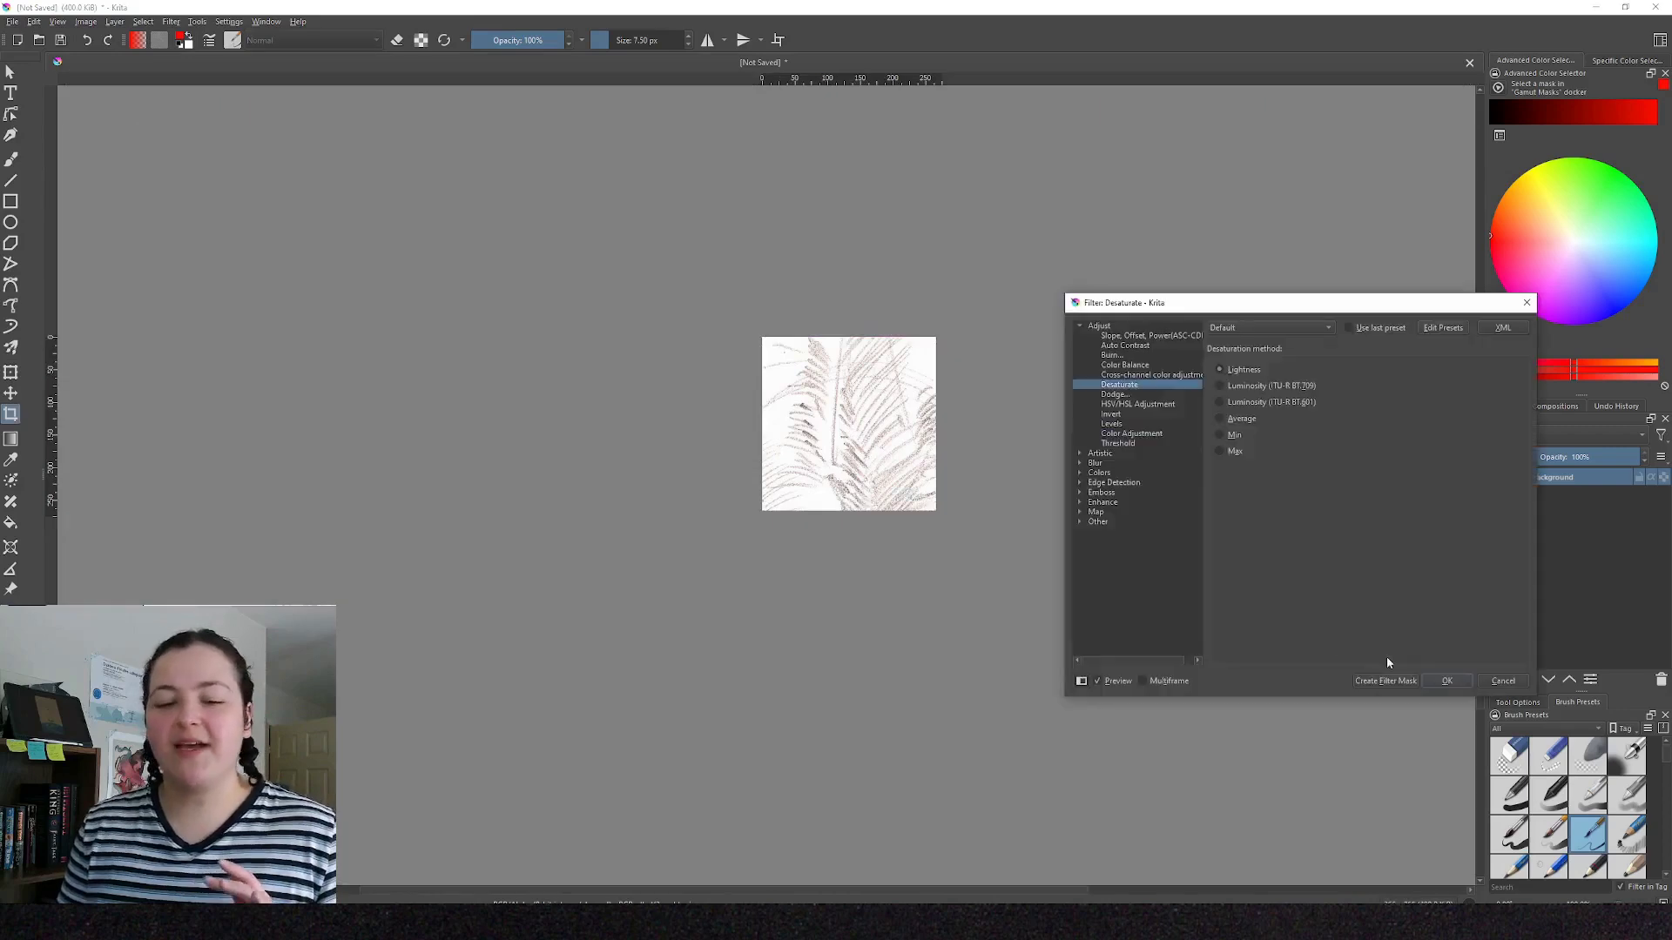
click(1447, 683)
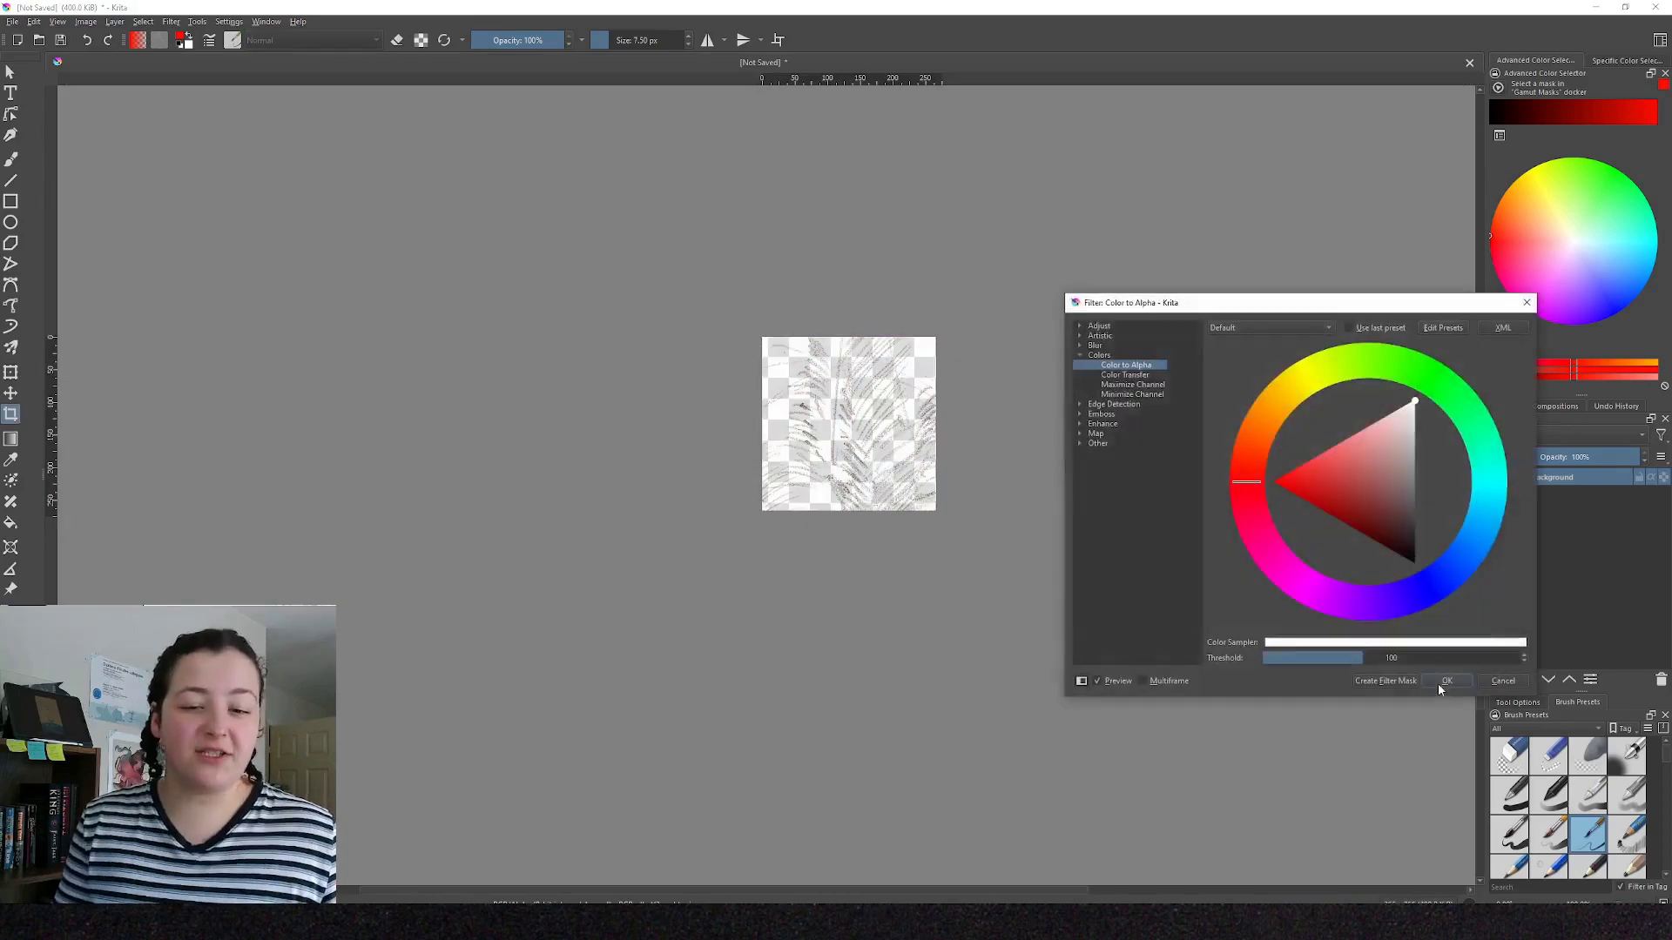
click(1441, 688)
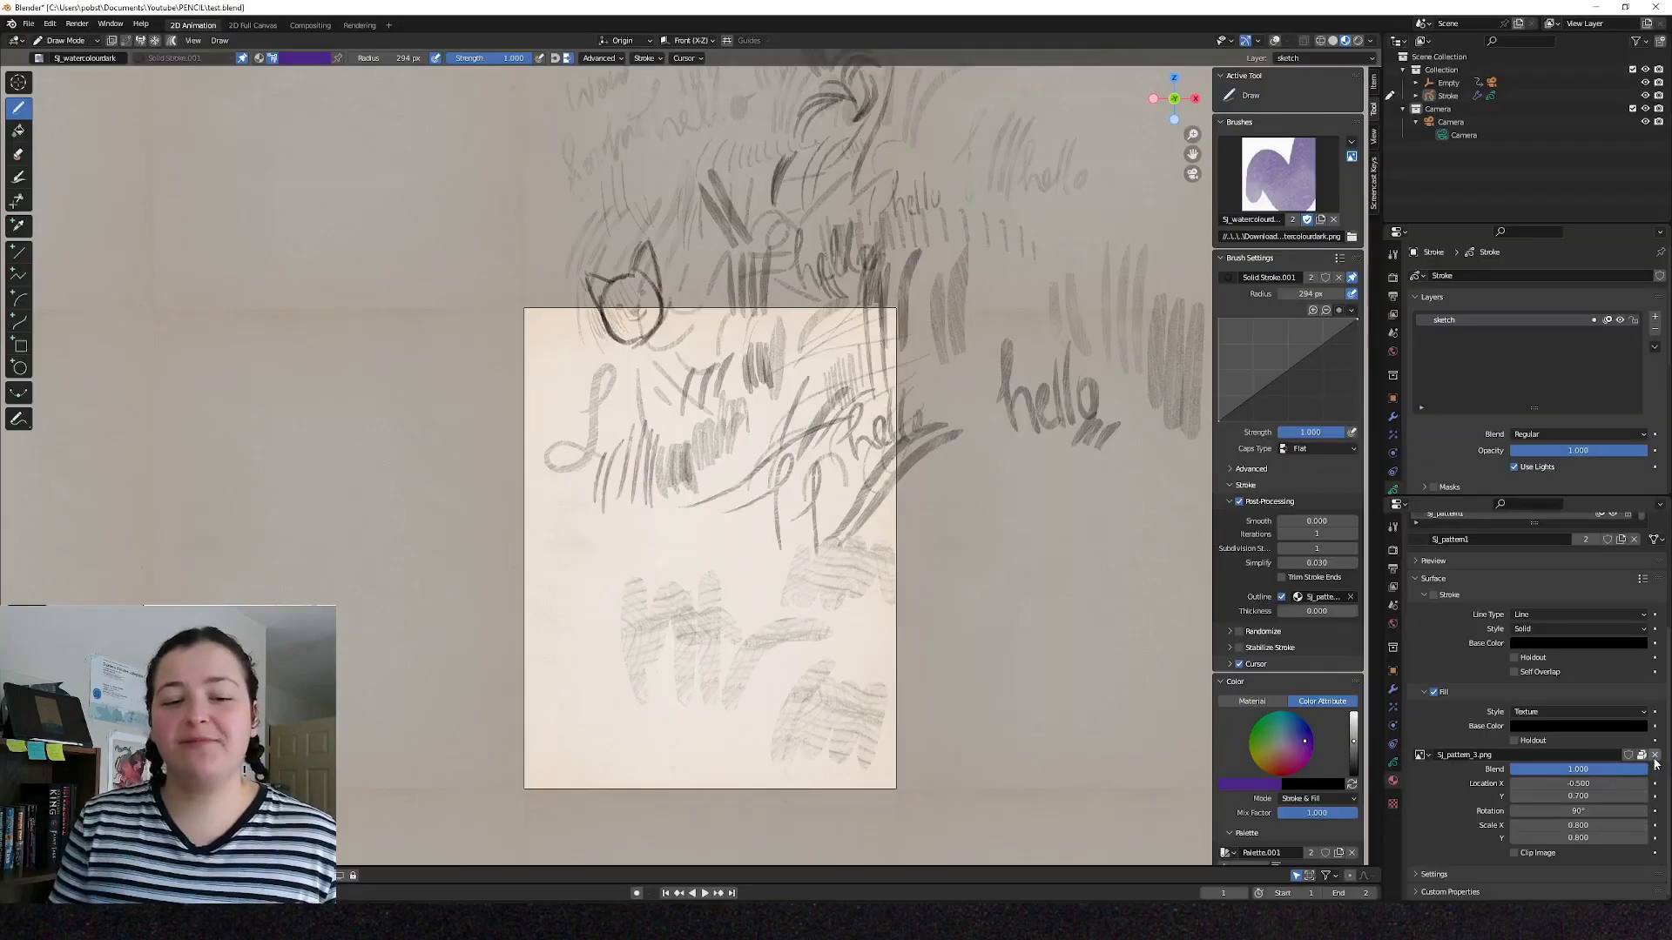
In Blender, replace the SJ_pattern1 material's fill texture image with SJ_pattern_4.png.
click(1655, 756)
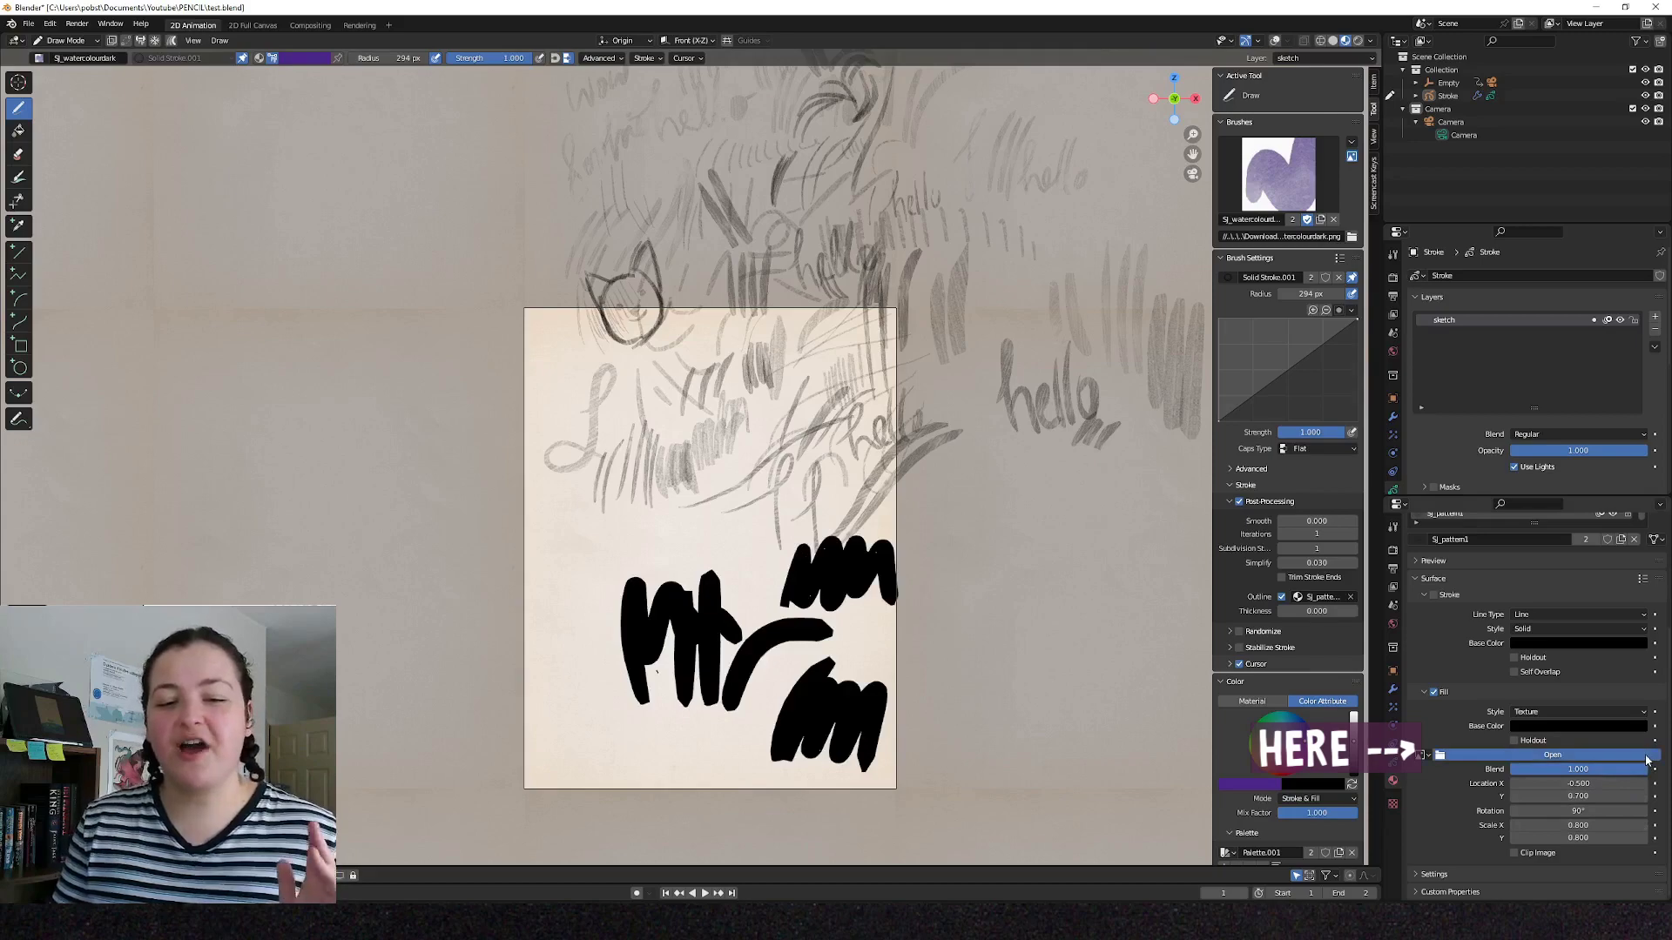
click(1645, 757)
click(787, 500)
click(1049, 701)
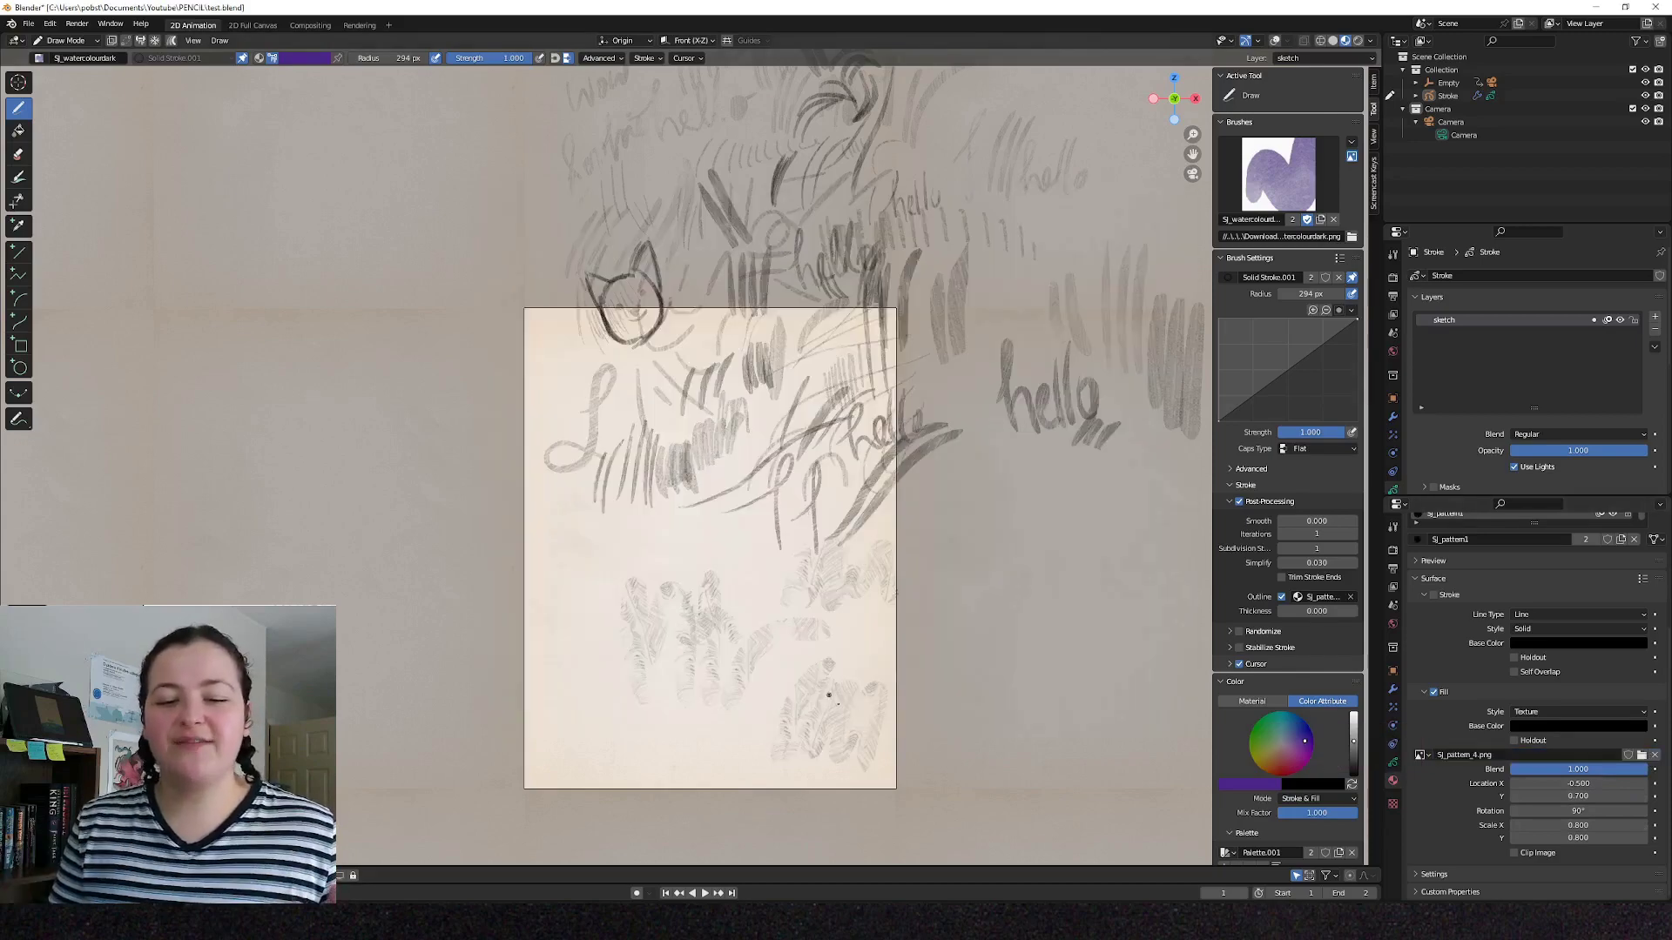
Set the SJ_pattern_4.png fill texture's scale to 1.000 in X and Y, and its location to X -0.400, Y 1.100.
scroll(891, 738, up, 2)
shift+middle_drag(856, 764, 851, 665)
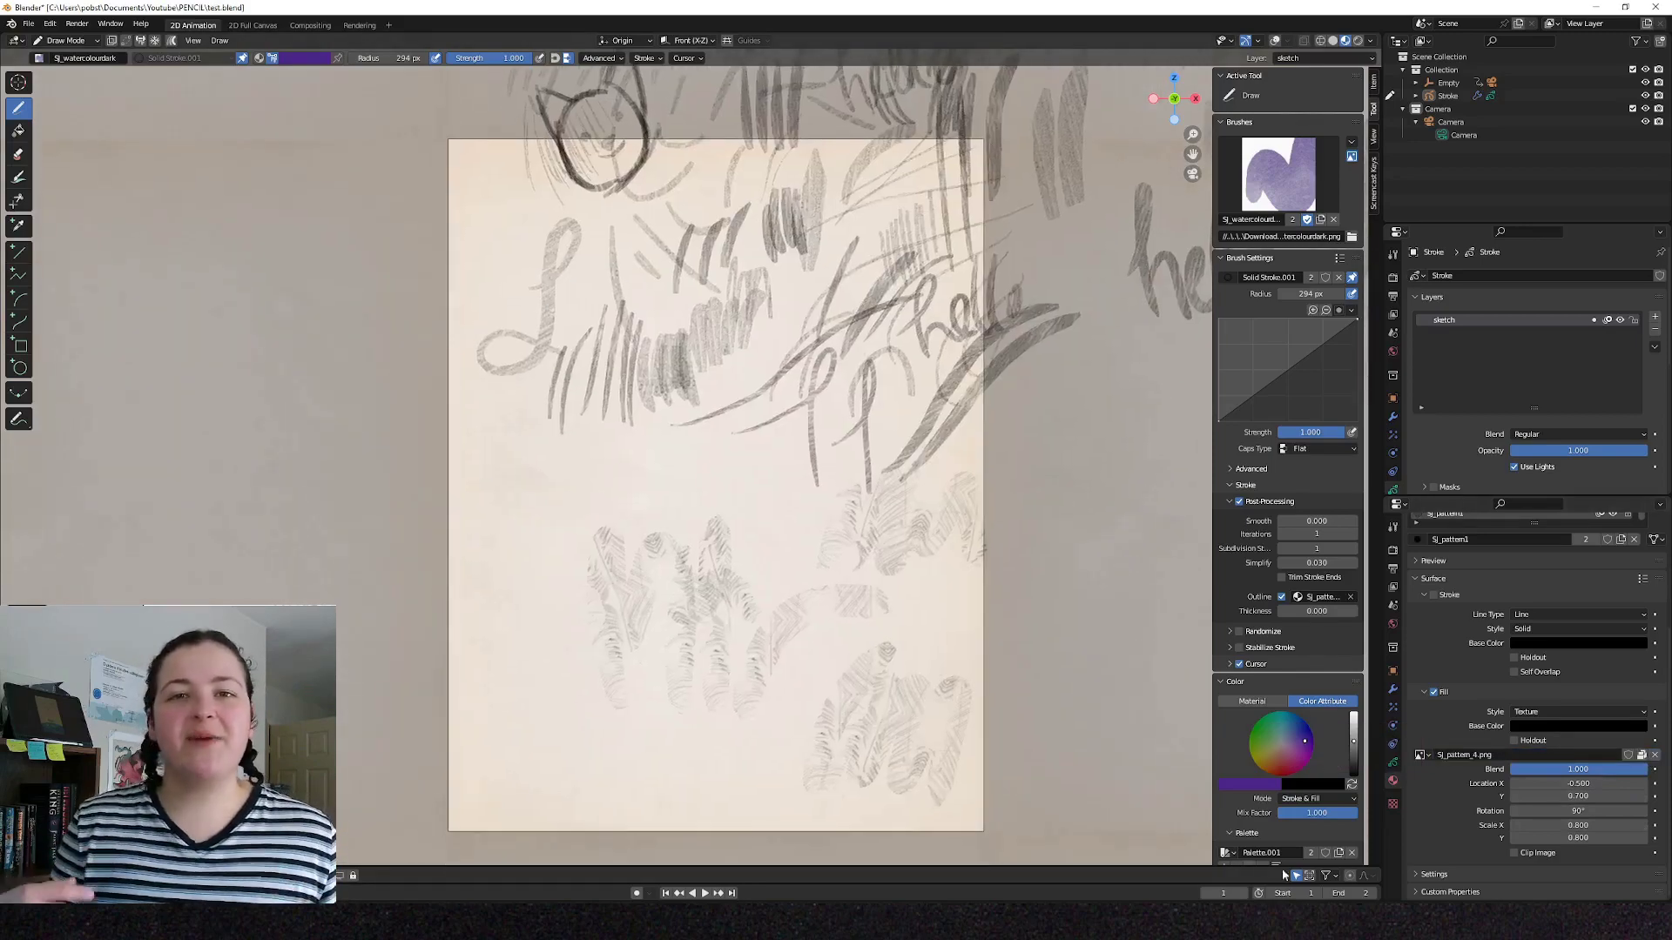
click(1645, 826)
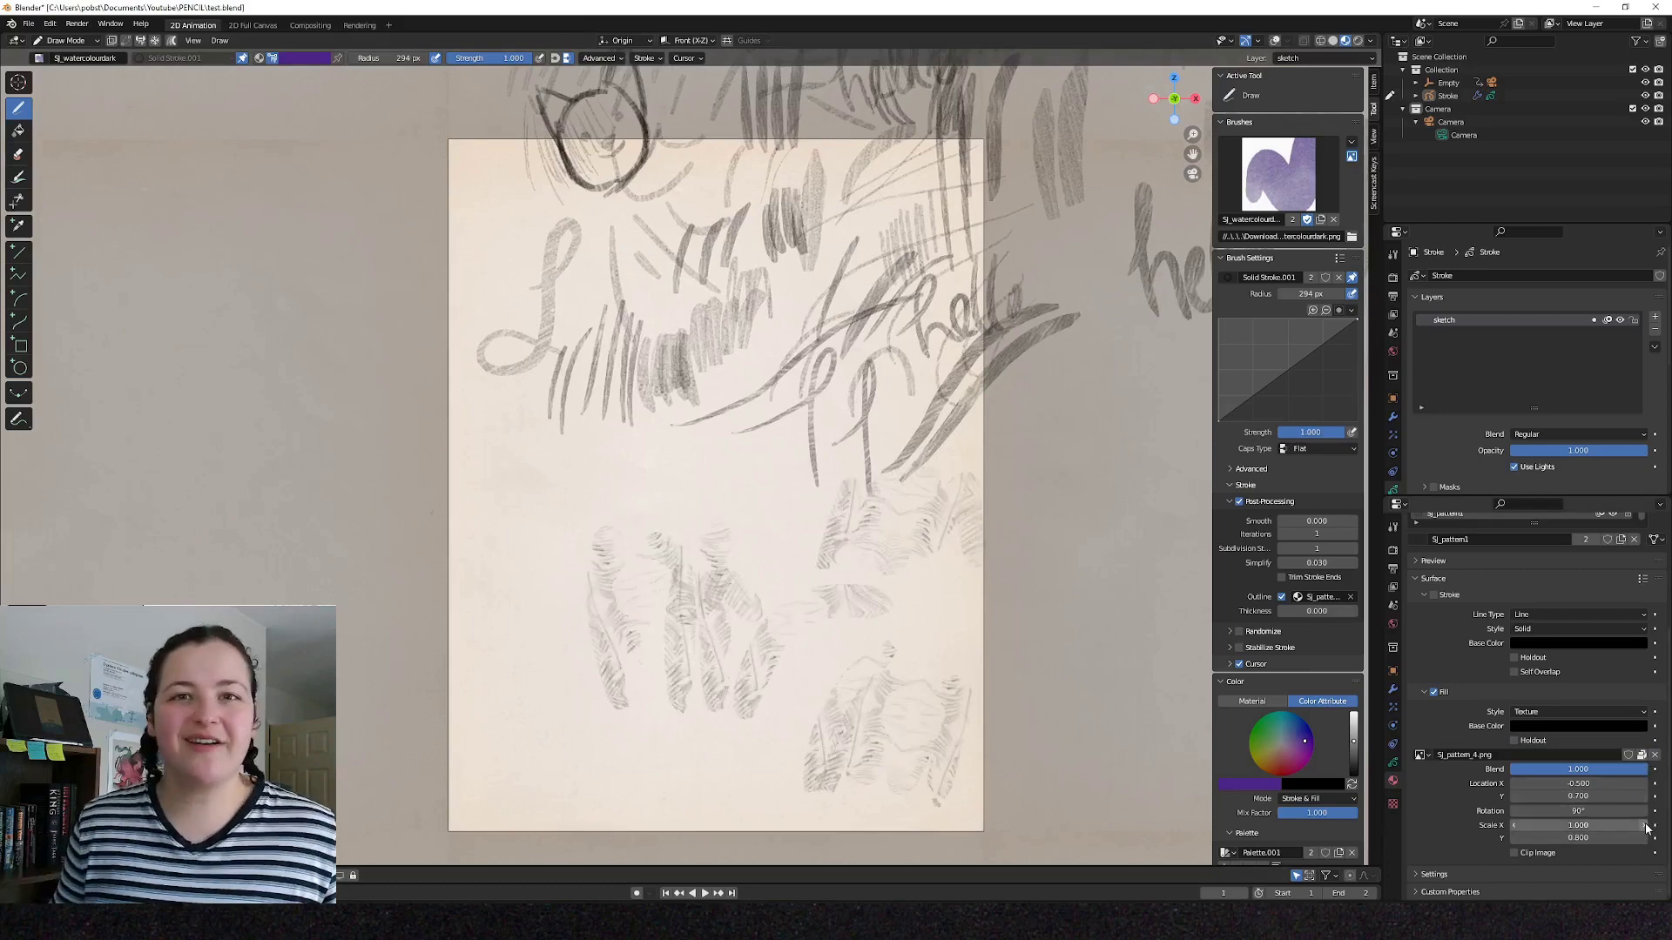
click(1643, 839)
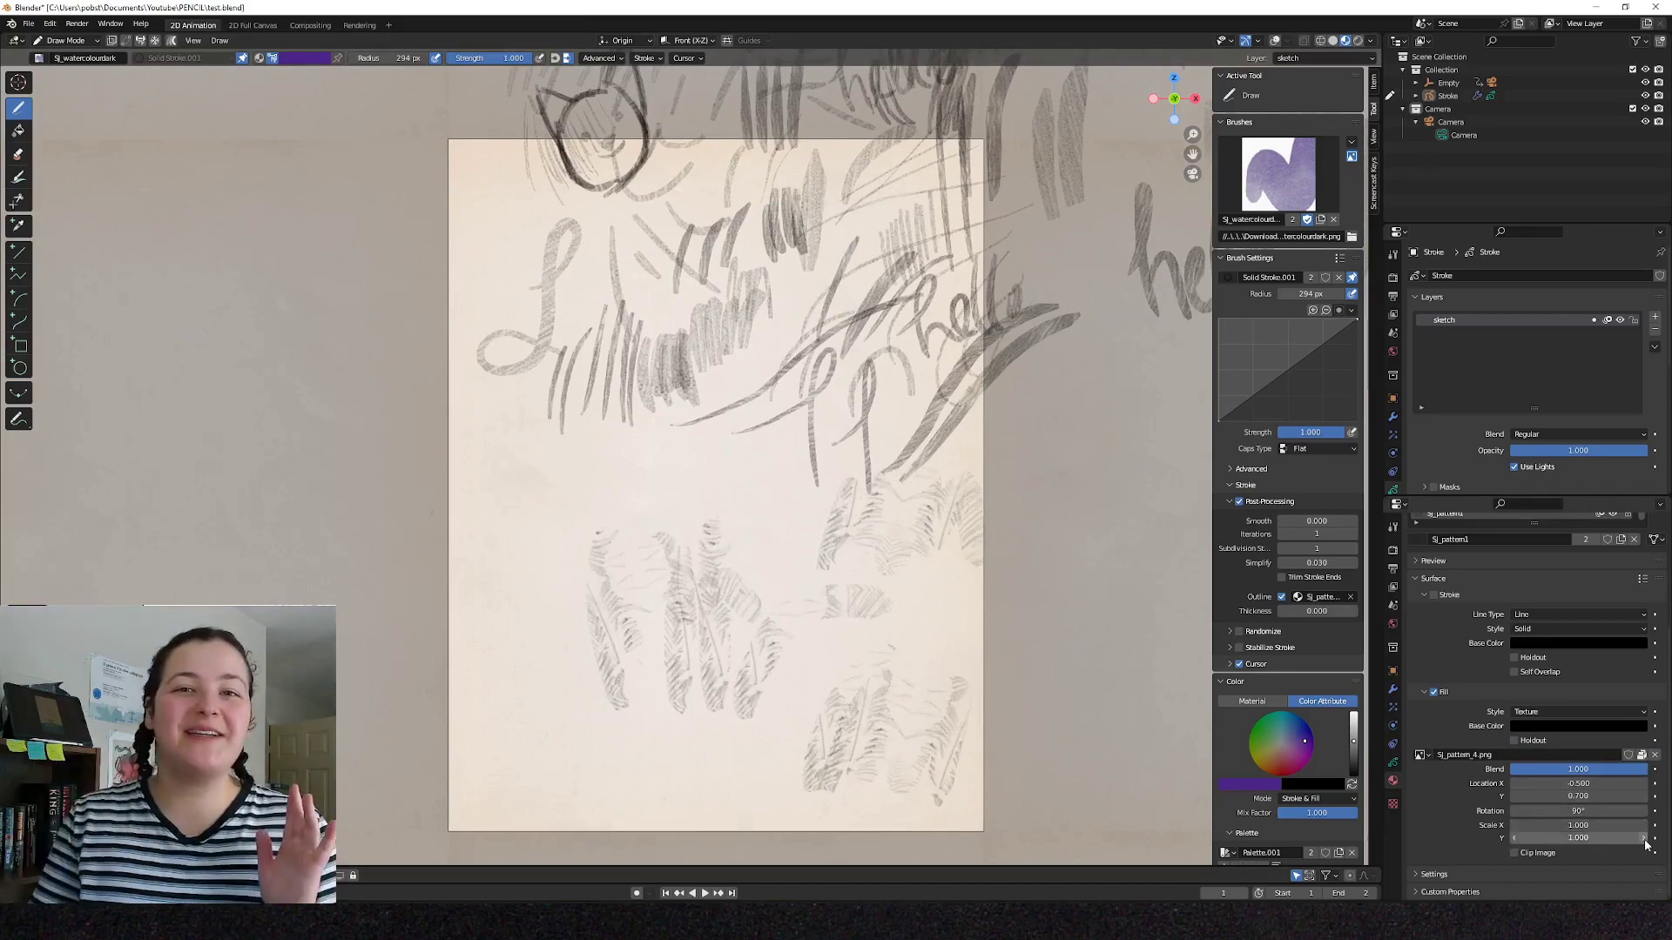
shift+middle_drag(678, 721, 696, 659)
click(1645, 783)
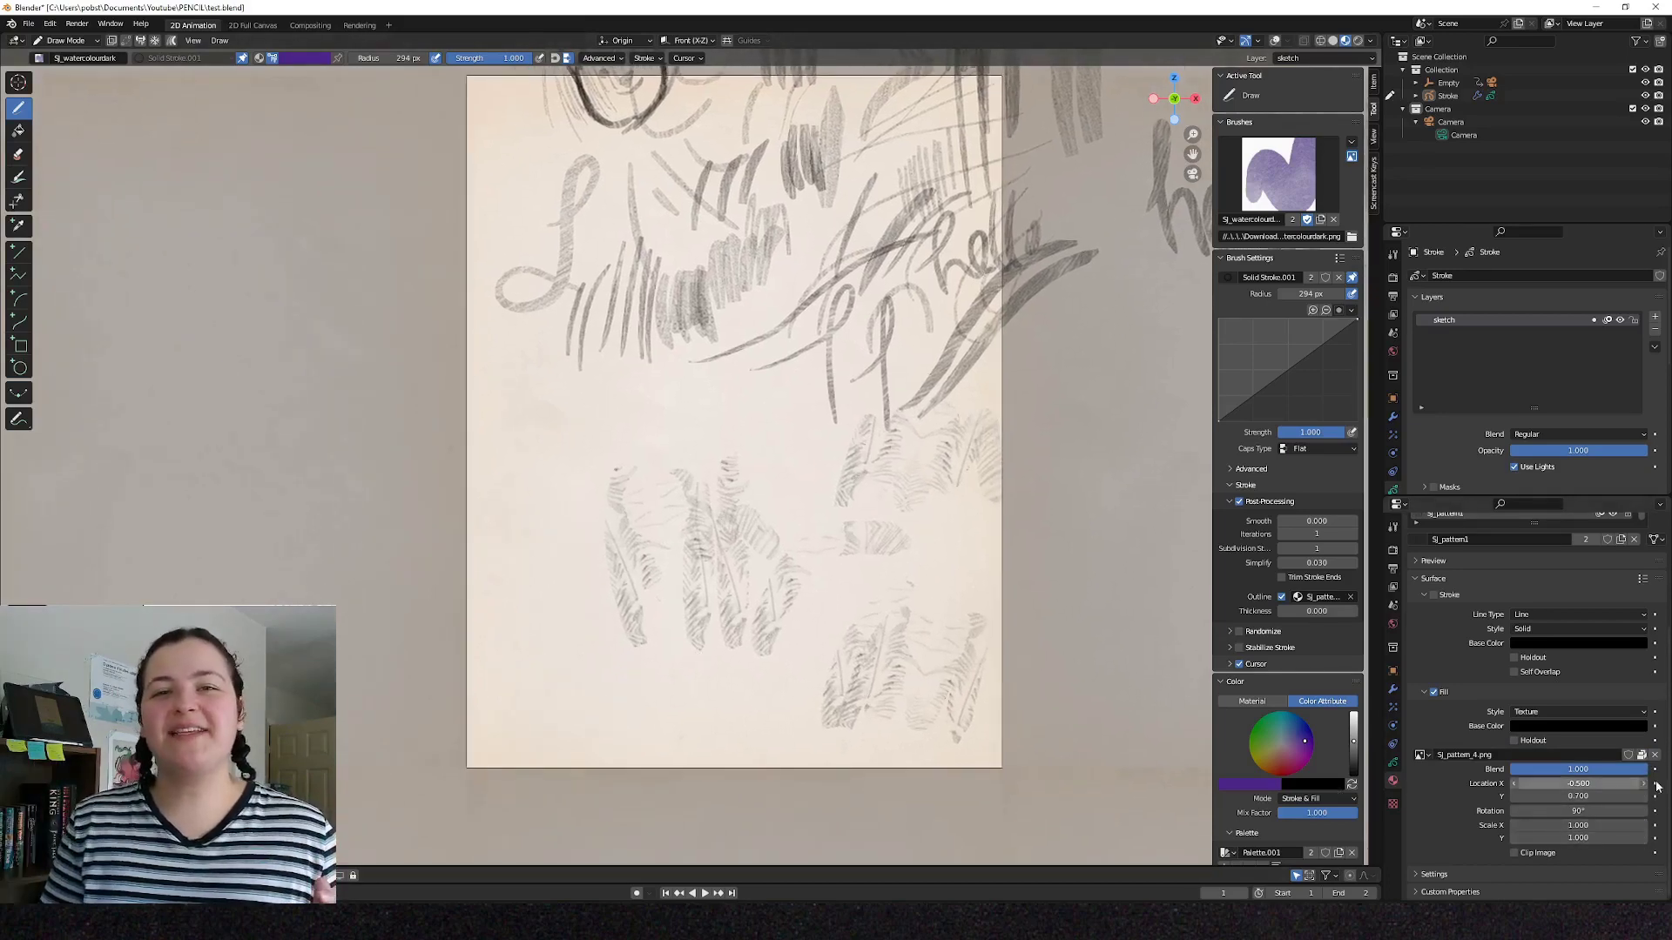
click(1644, 797)
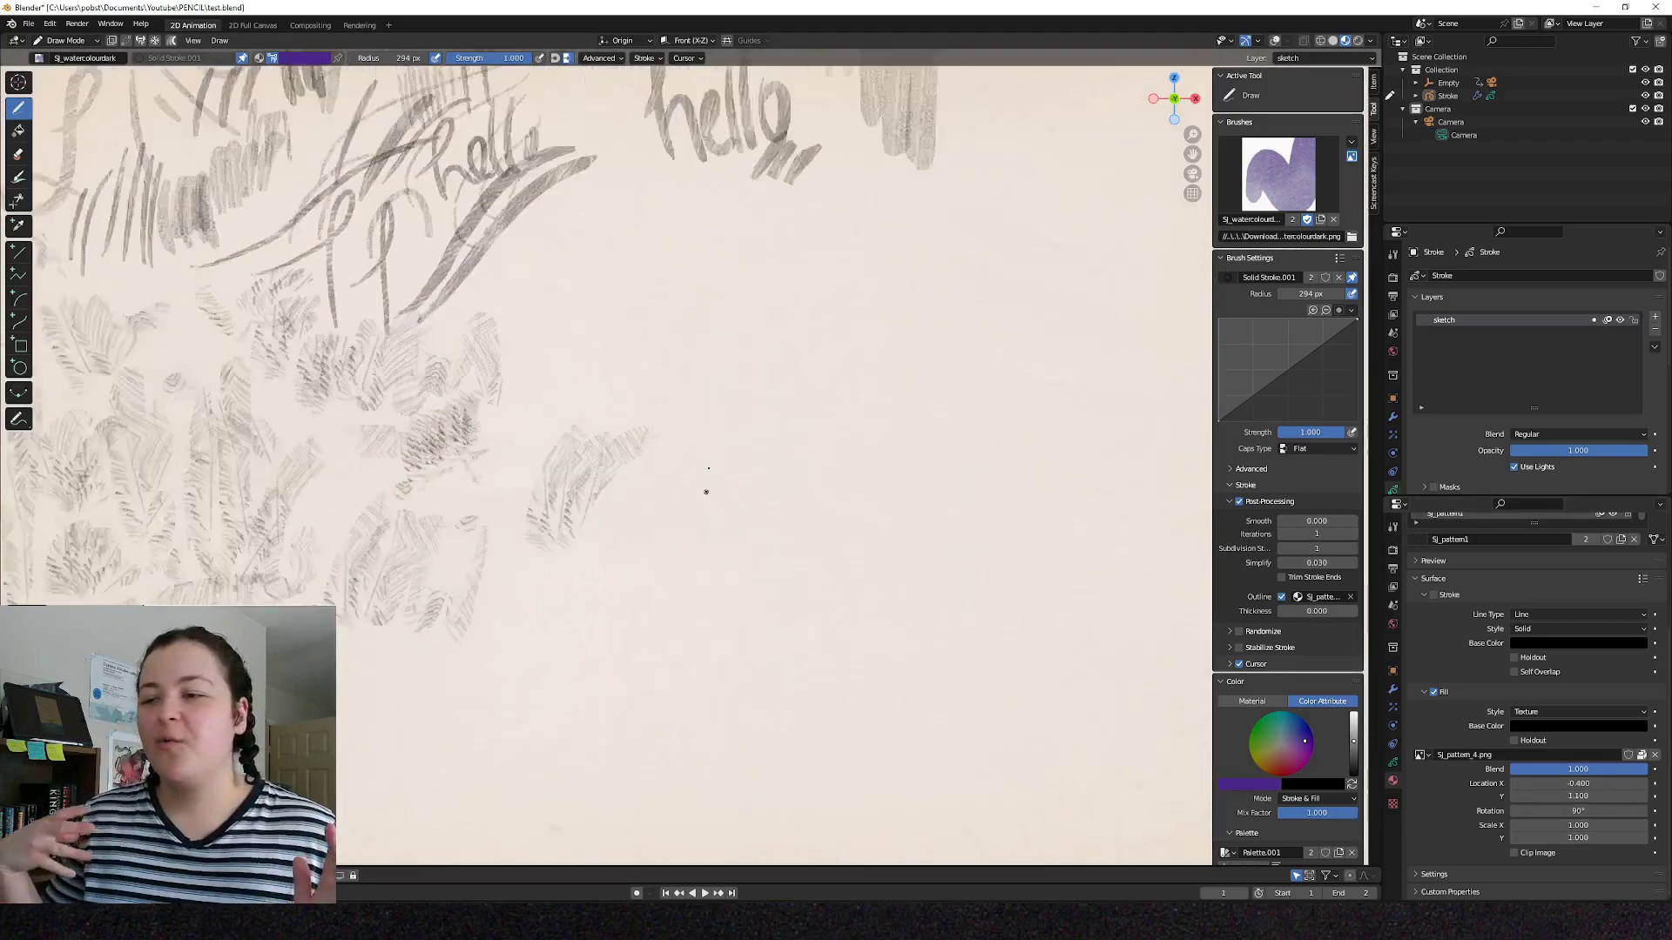
Draw several curved and overlapping test hatching strokes in the empty area beside the page using the adjusted SJ_pattern_4.png texture.
scroll(707, 491, up, 1)
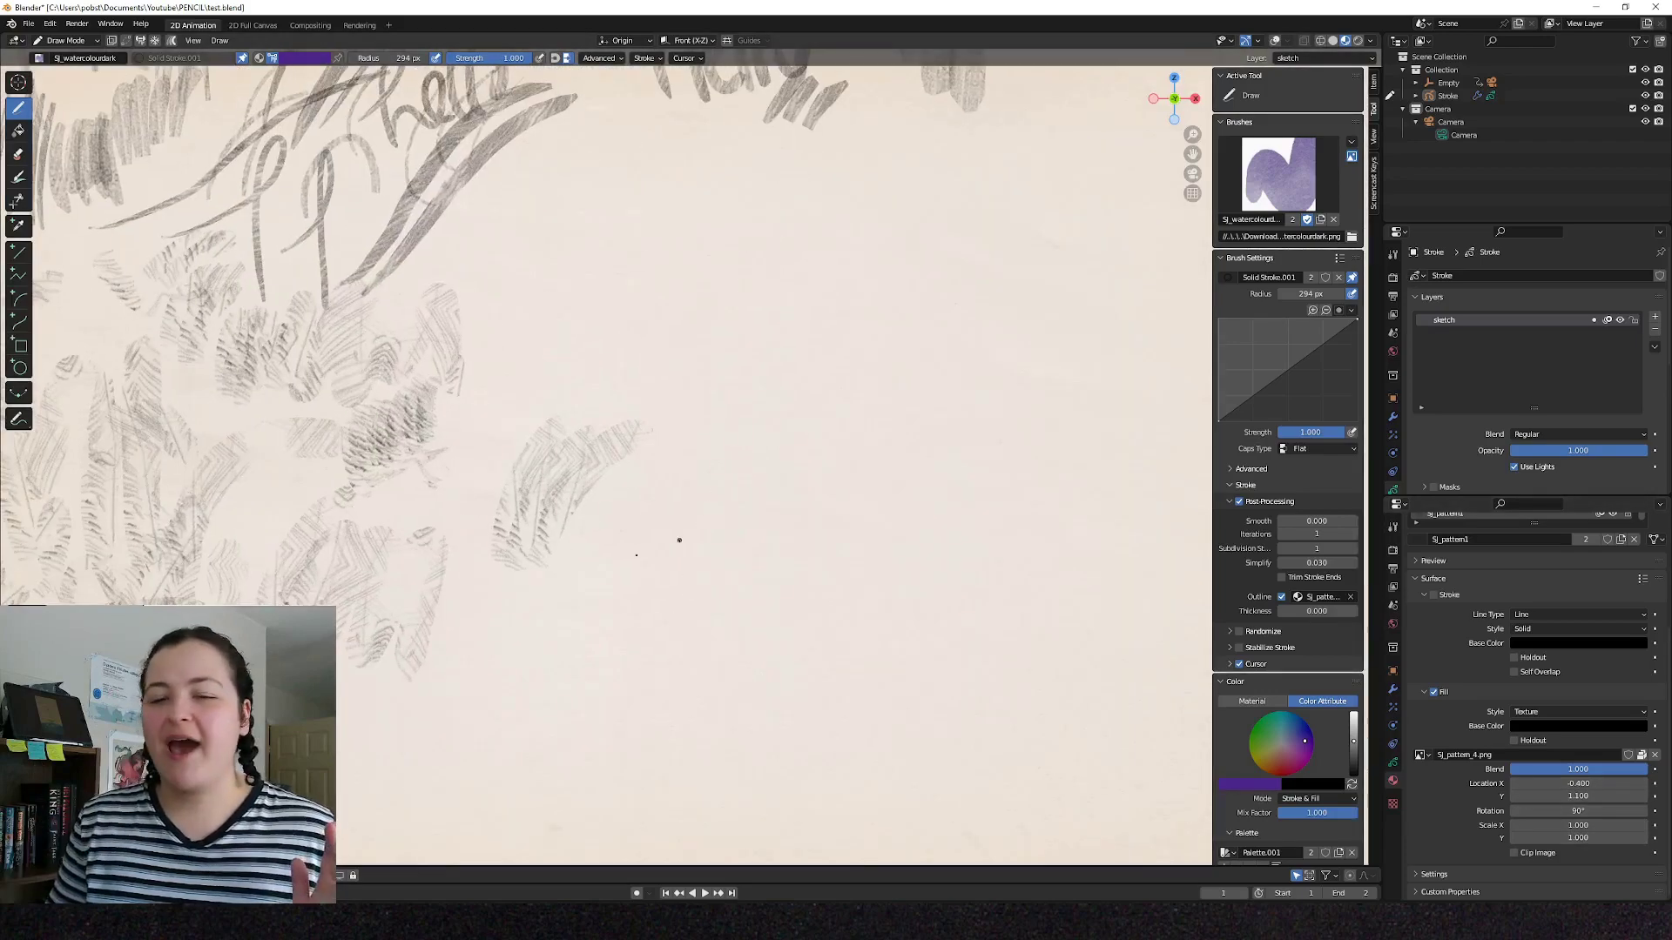
drag(676, 545, 719, 473)
drag(660, 599, 738, 496)
drag(680, 601, 771, 529)
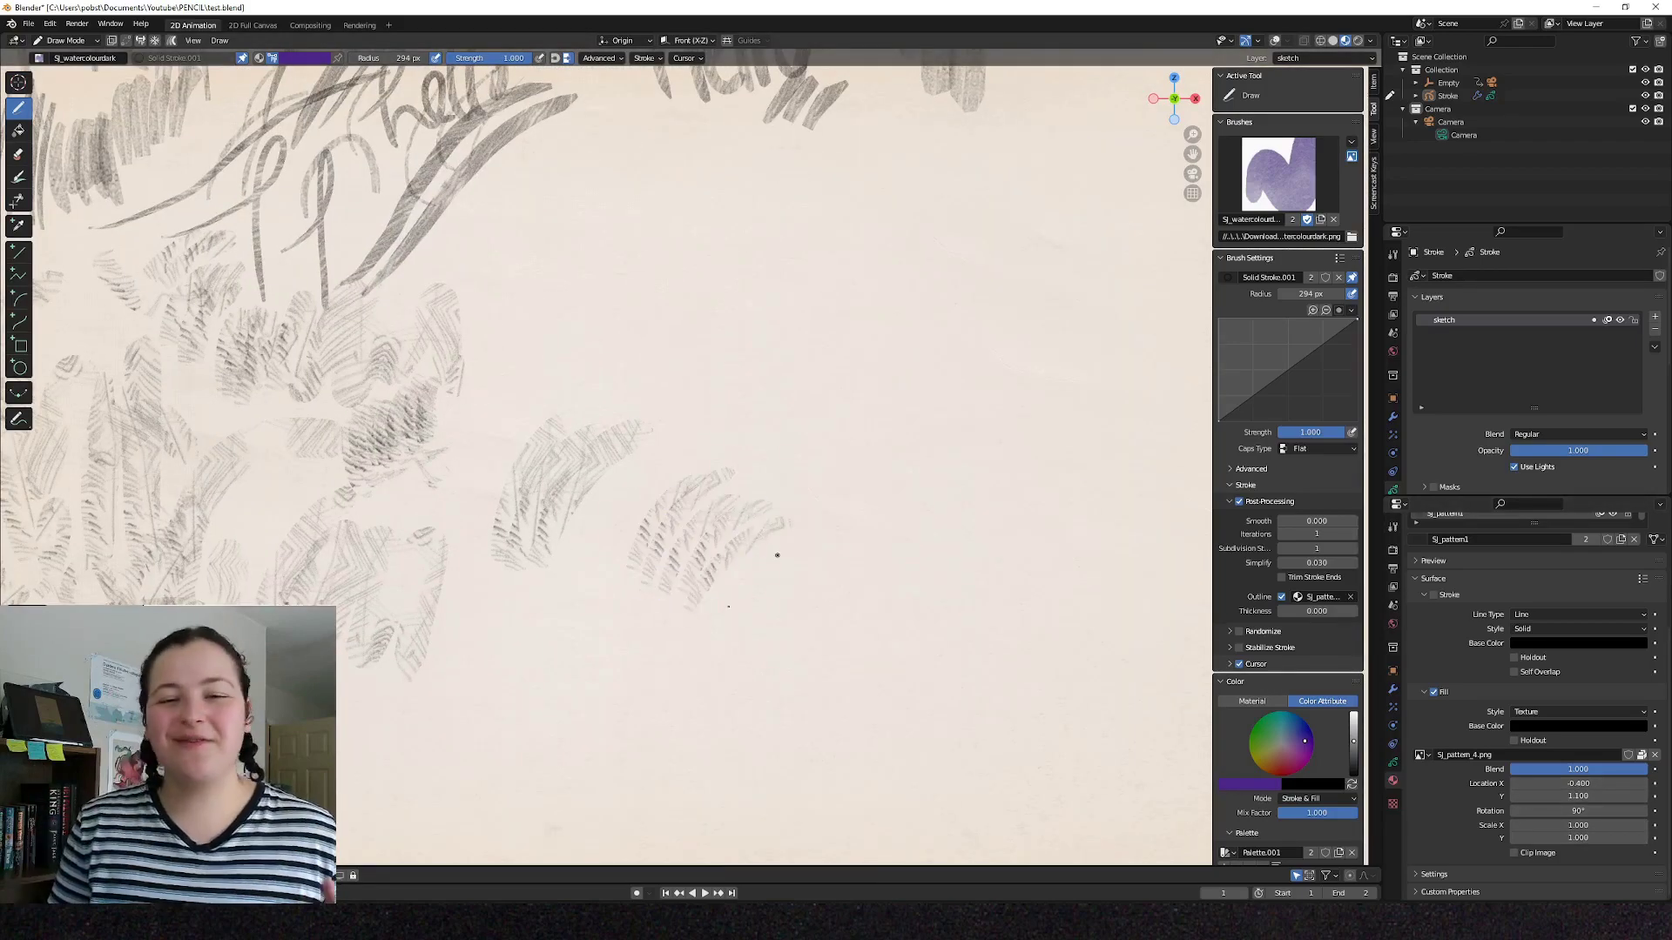
scroll(803, 468, down, 2)
mouse_move(803, 468)
mouse_down()
mouse_move(802, 438)
mouse_move(831, 448)
mouse_up()
mouse_move(834, 390)
mouse_down()
mouse_move(832, 451)
mouse_move(851, 390)
mouse_move(875, 435)
mouse_move(838, 498)
mouse_move(897, 408)
mouse_up()
drag(869, 480, 920, 423)
drag(849, 488, 862, 458)
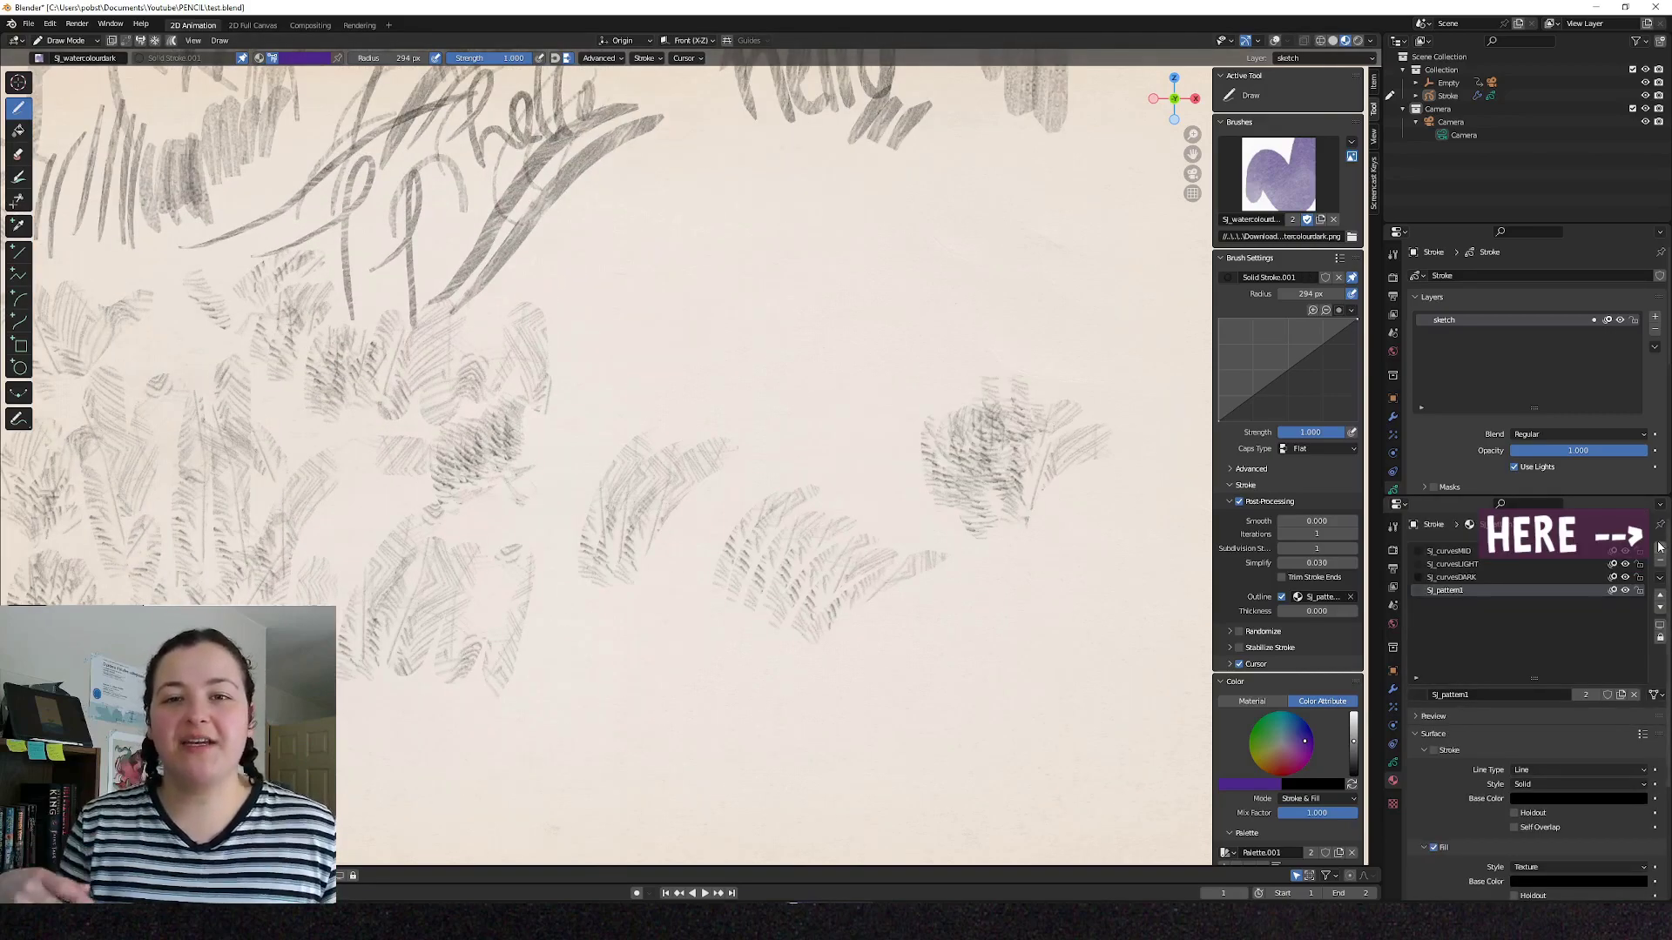
Add a material slot holding a single-user copy of SJ_pattern1 and replace its fill texture image with SJ_pattern_5.png.
click(1660, 547)
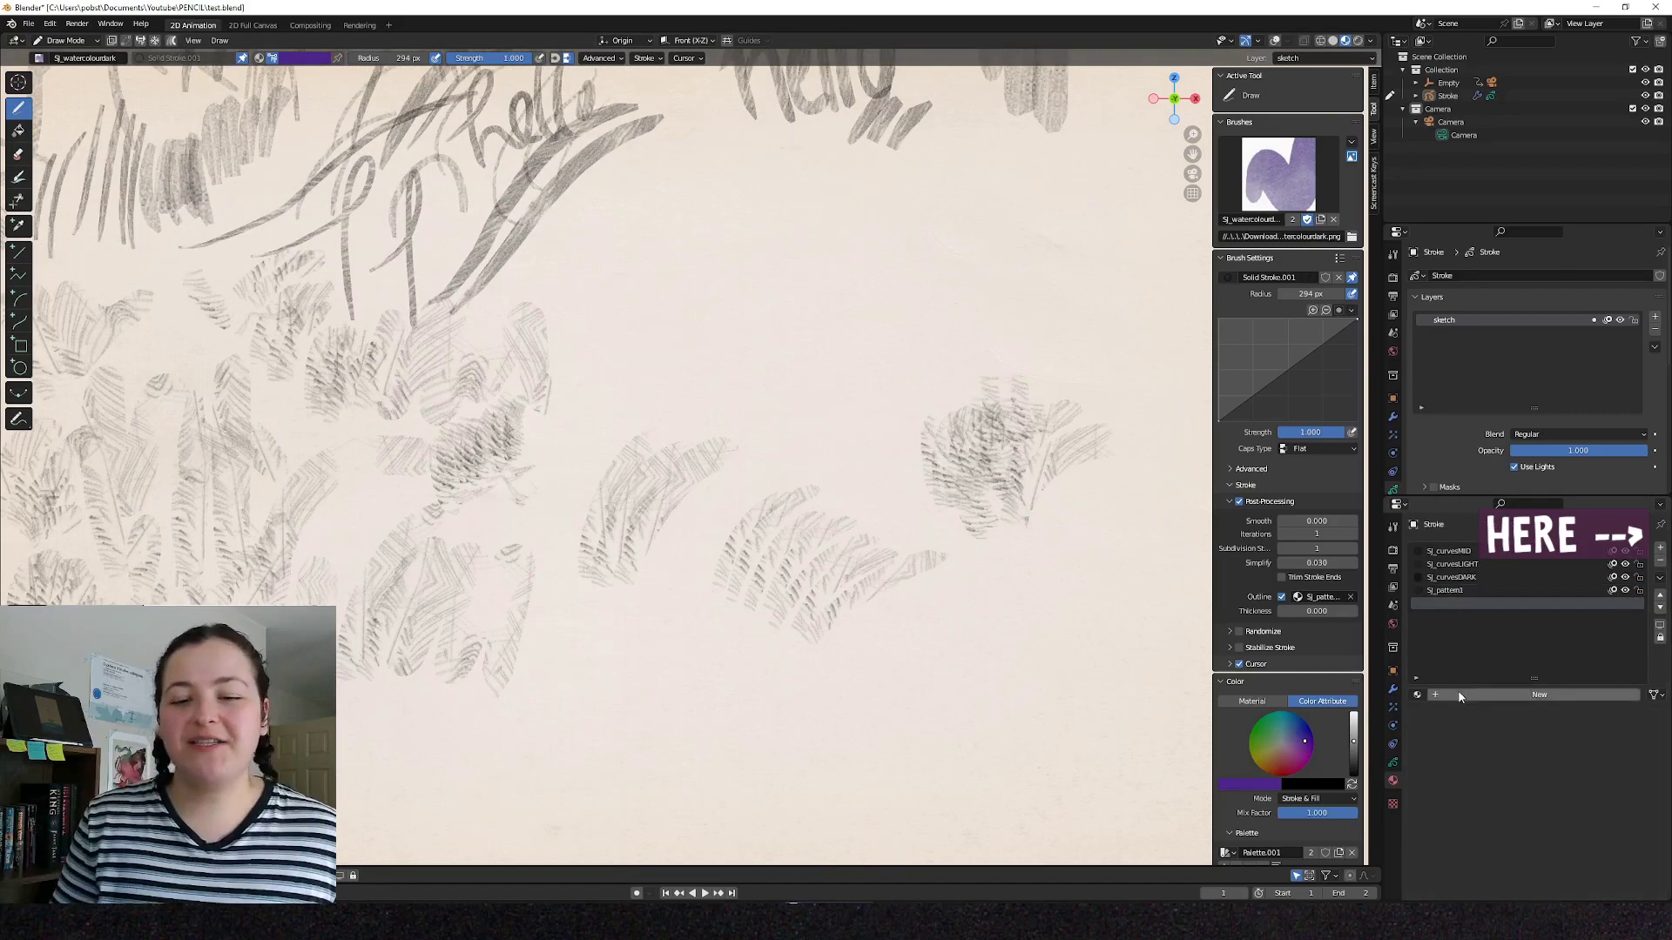
click(1416, 697)
text(patt)
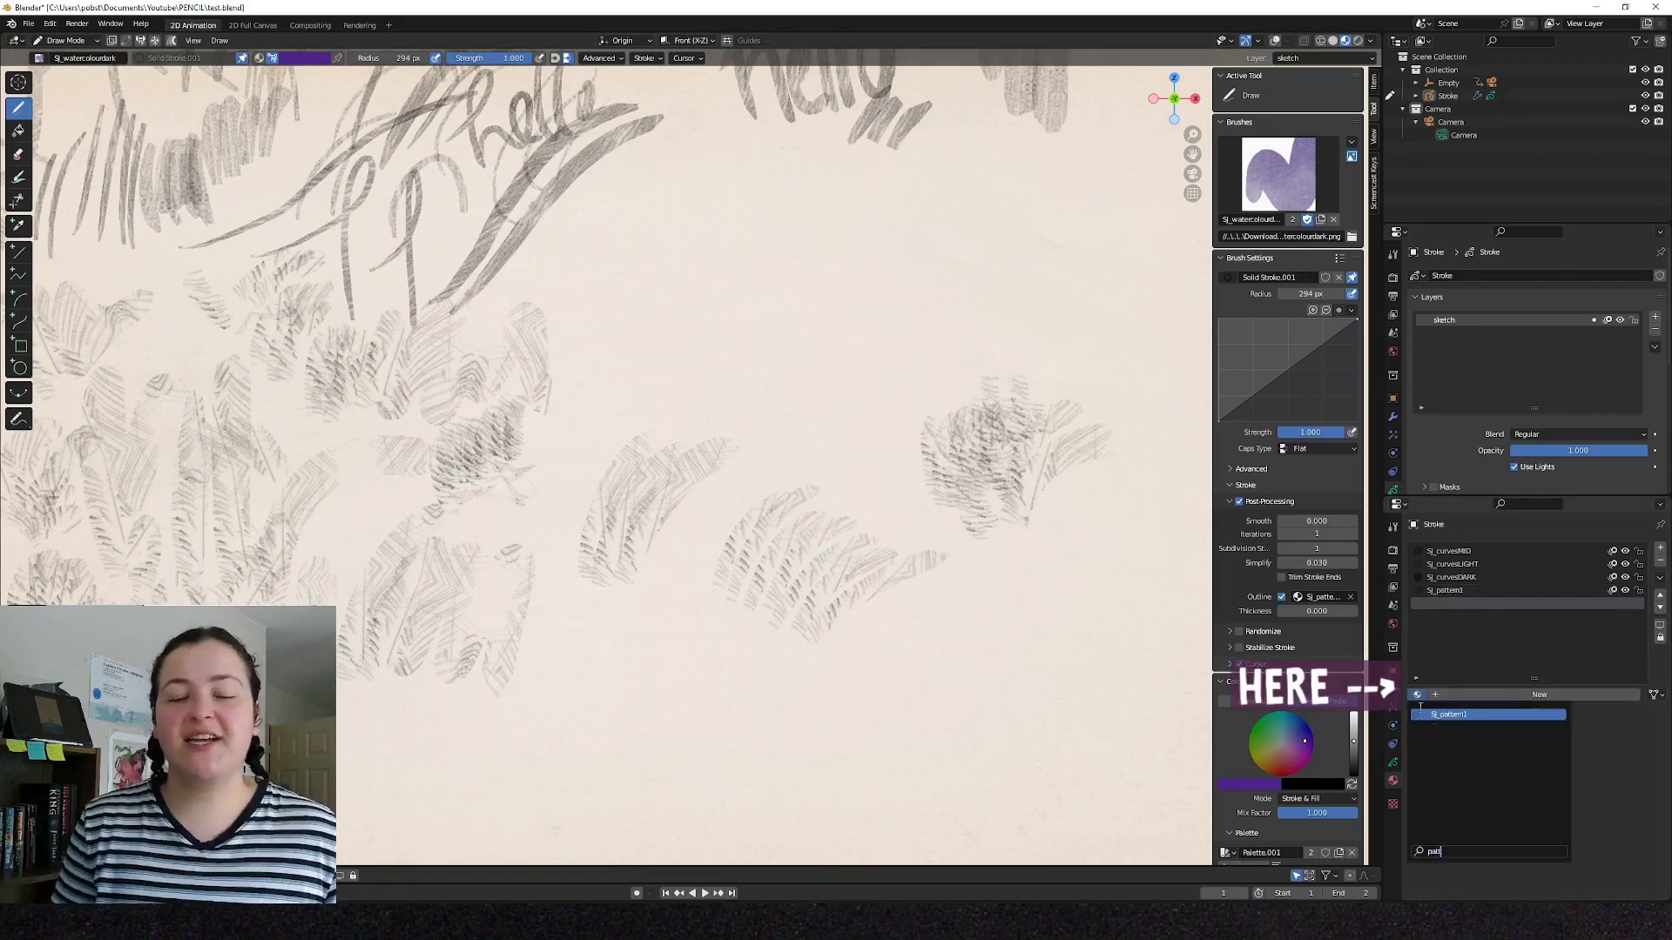
click(1464, 716)
click(1580, 696)
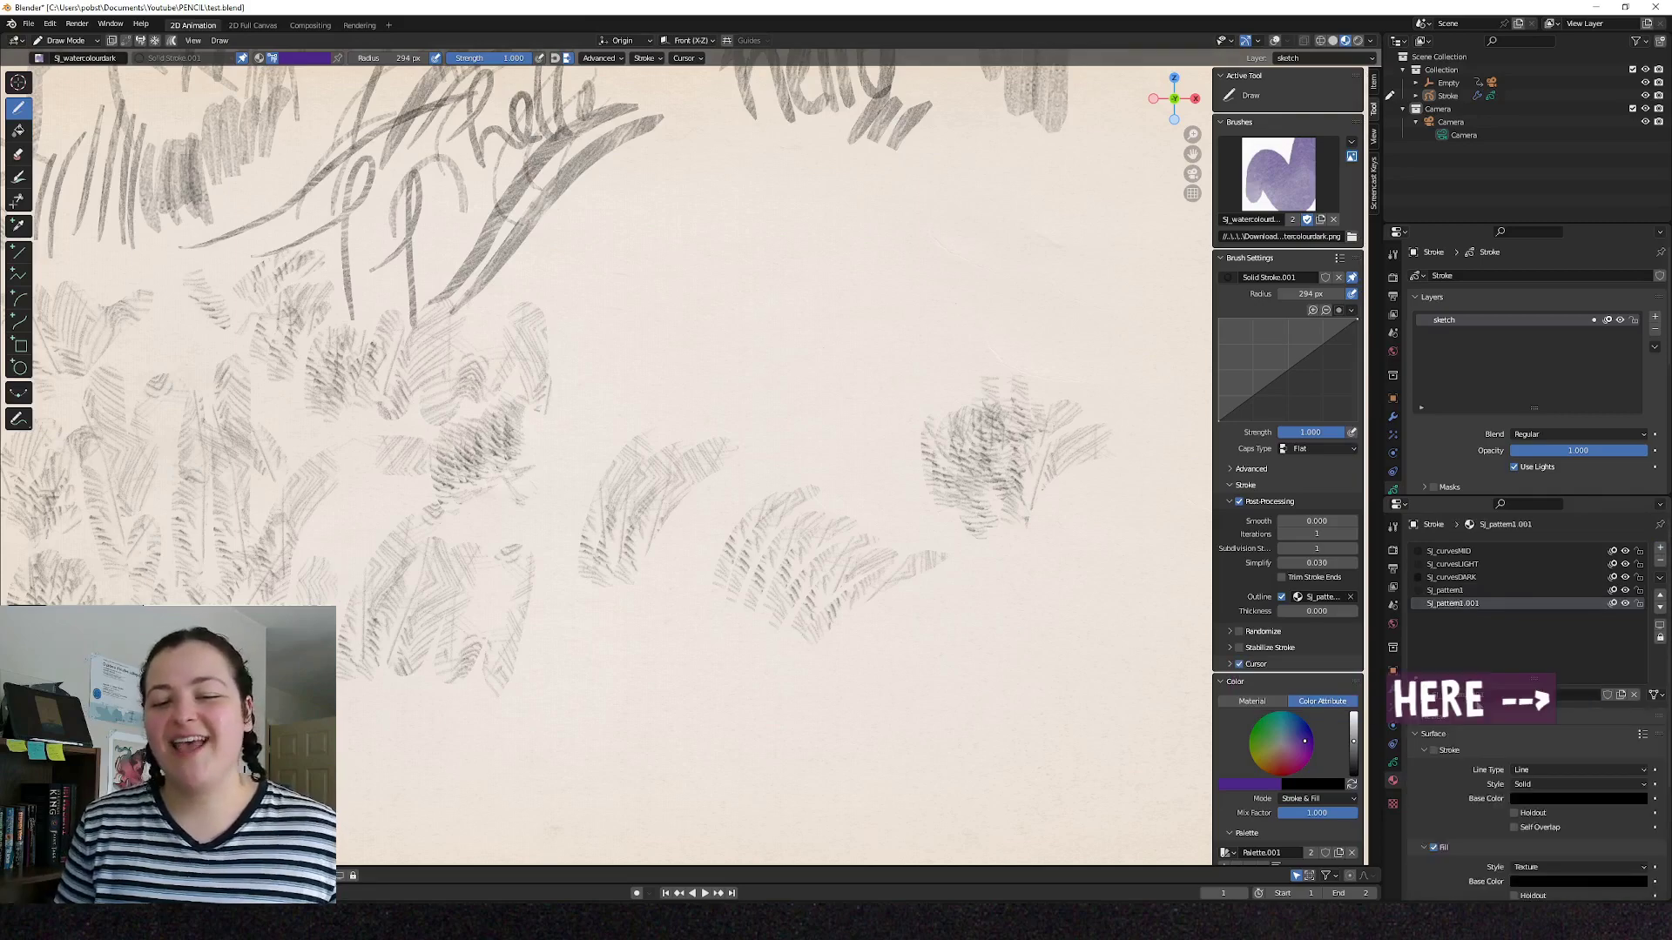
scroll(1561, 871, down, 2)
click(1654, 832)
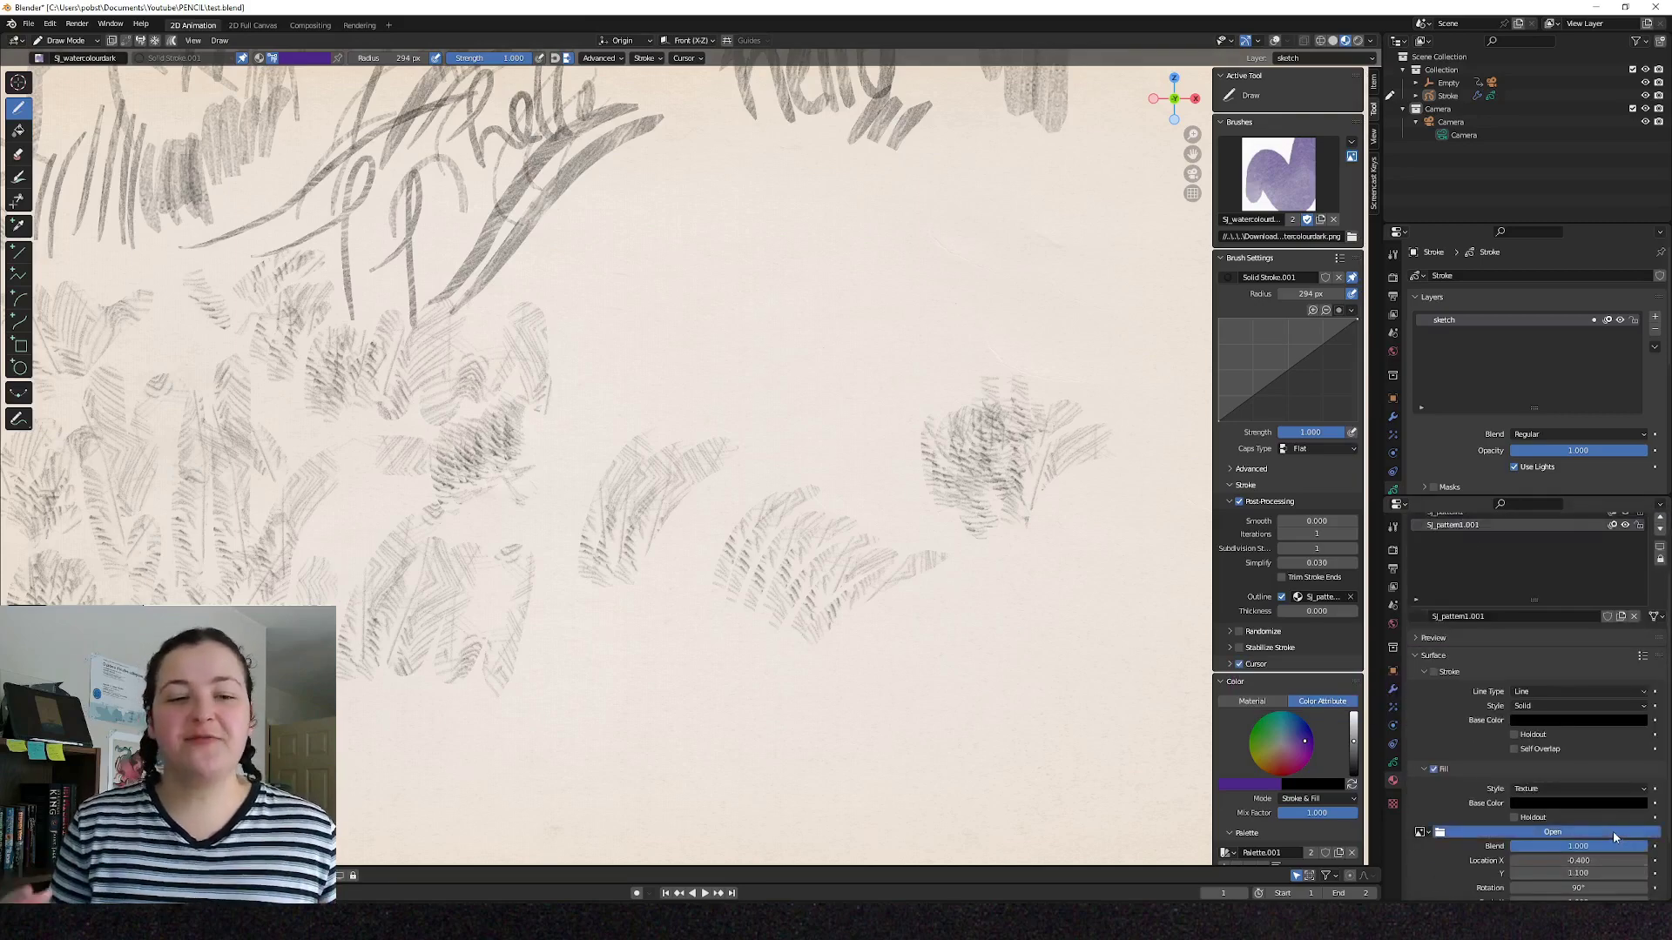
click(1613, 831)
click(890, 541)
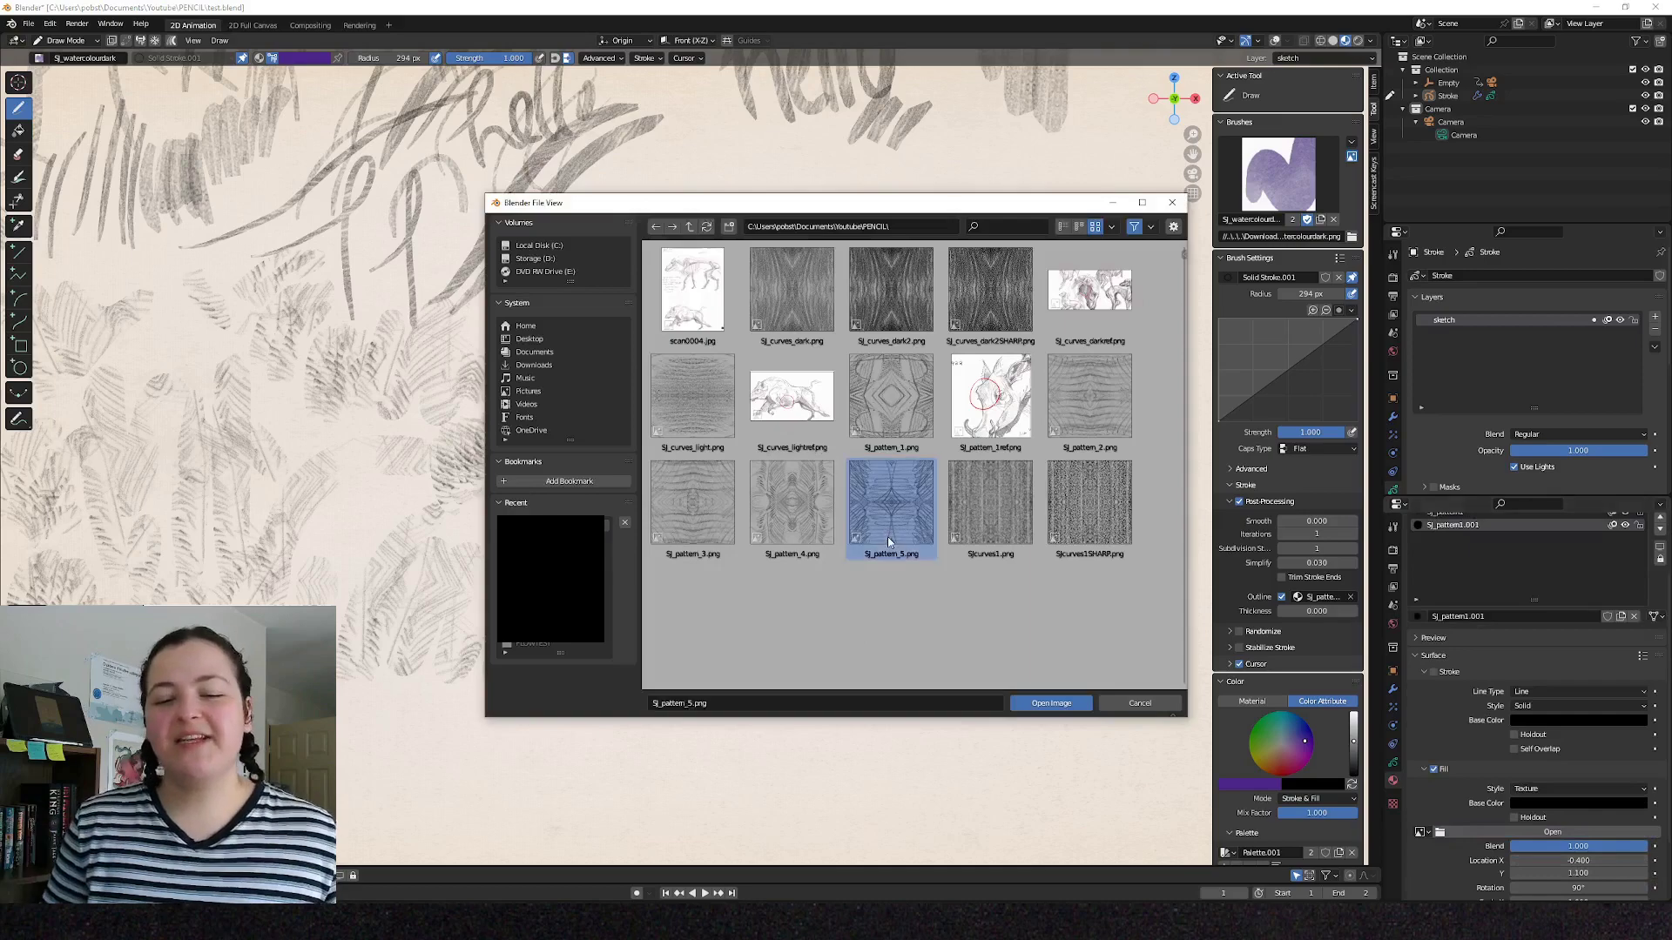
click(1051, 702)
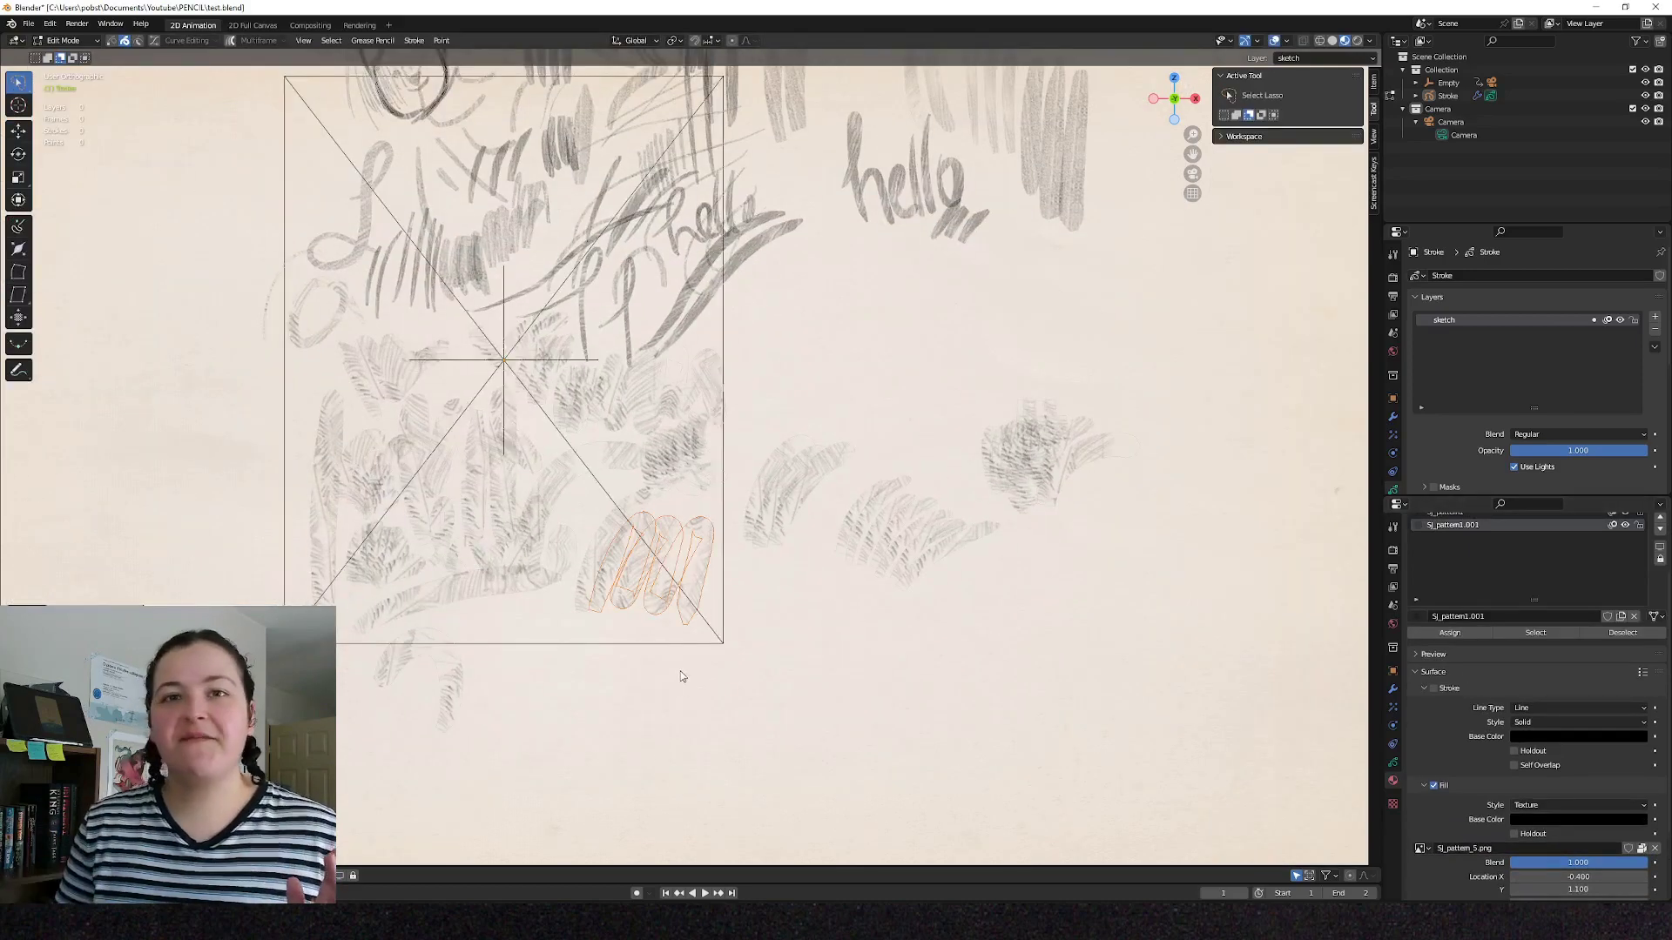
Assign the SJ_pattern1.001 material to the sample strokes on the lower page, hide the overlays, and leave Edit Mode.
mouse_move(682, 676)
mouse_down()
mouse_move(705, 448)
mouse_move(531, 387)
mouse_move(322, 523)
mouse_move(559, 797)
mouse_up()
key(shift+alt+z)
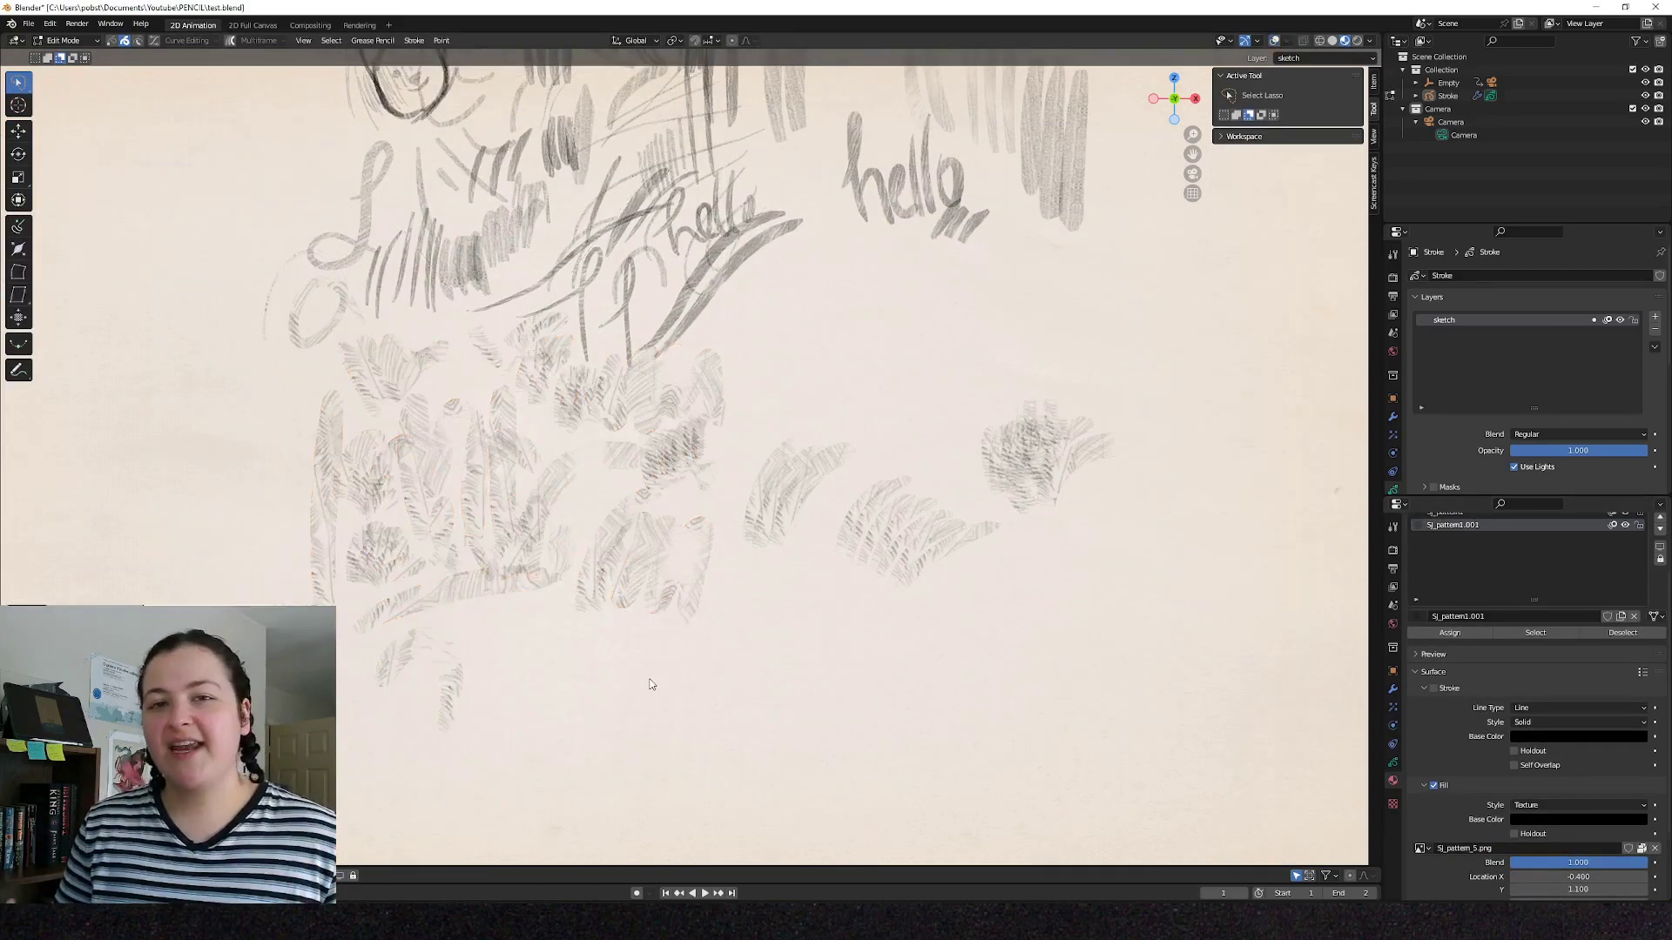
click(1468, 634)
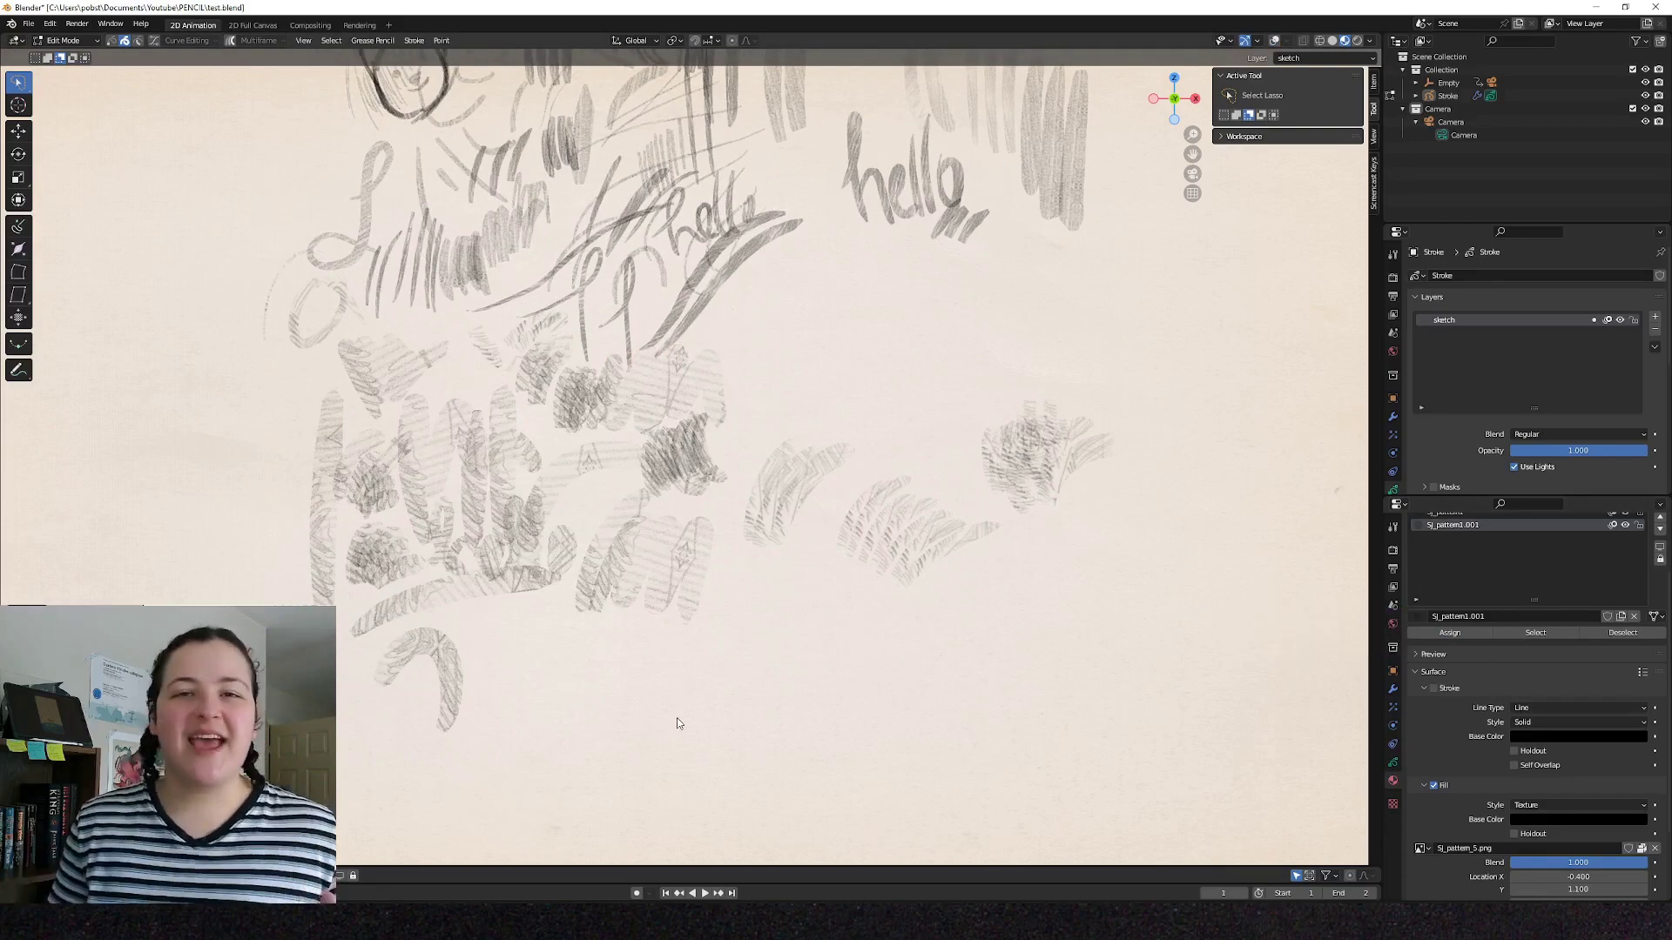
key(Tab)
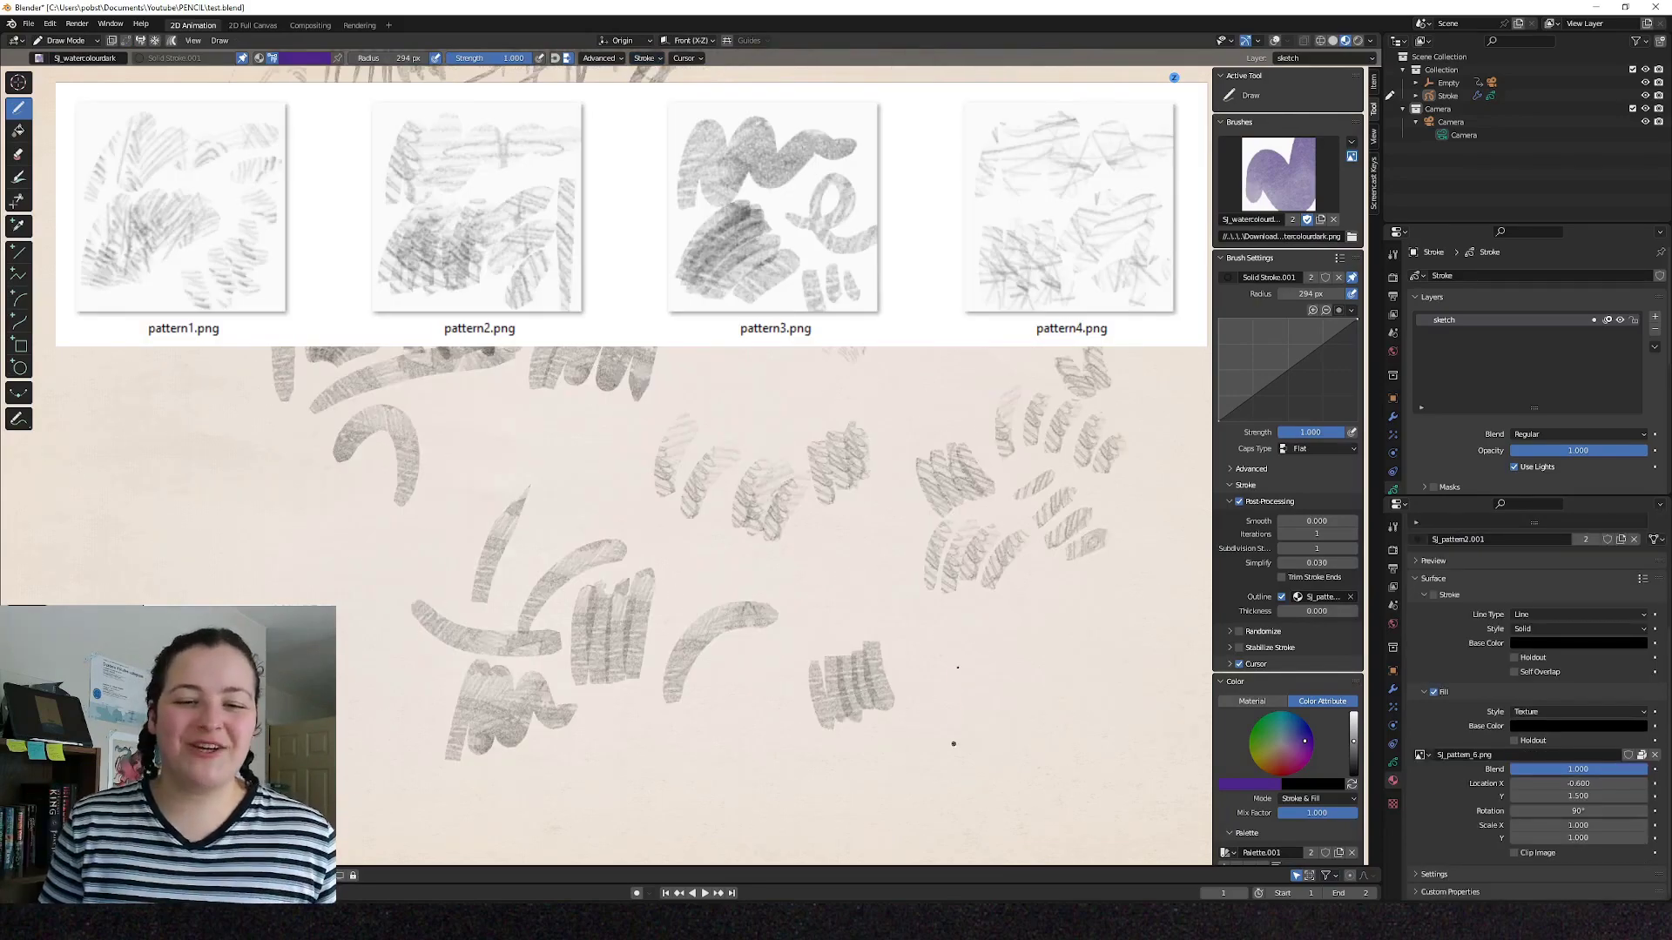
Hatch a test patch with the SJ_pattern_6.png texture and raise the Y location of the SJ_pattern_7.png fill texture.
mouse_move(958, 740)
mouse_down()
mouse_move(988, 670)
mouse_move(1004, 736)
mouse_move(1041, 670)
mouse_up()
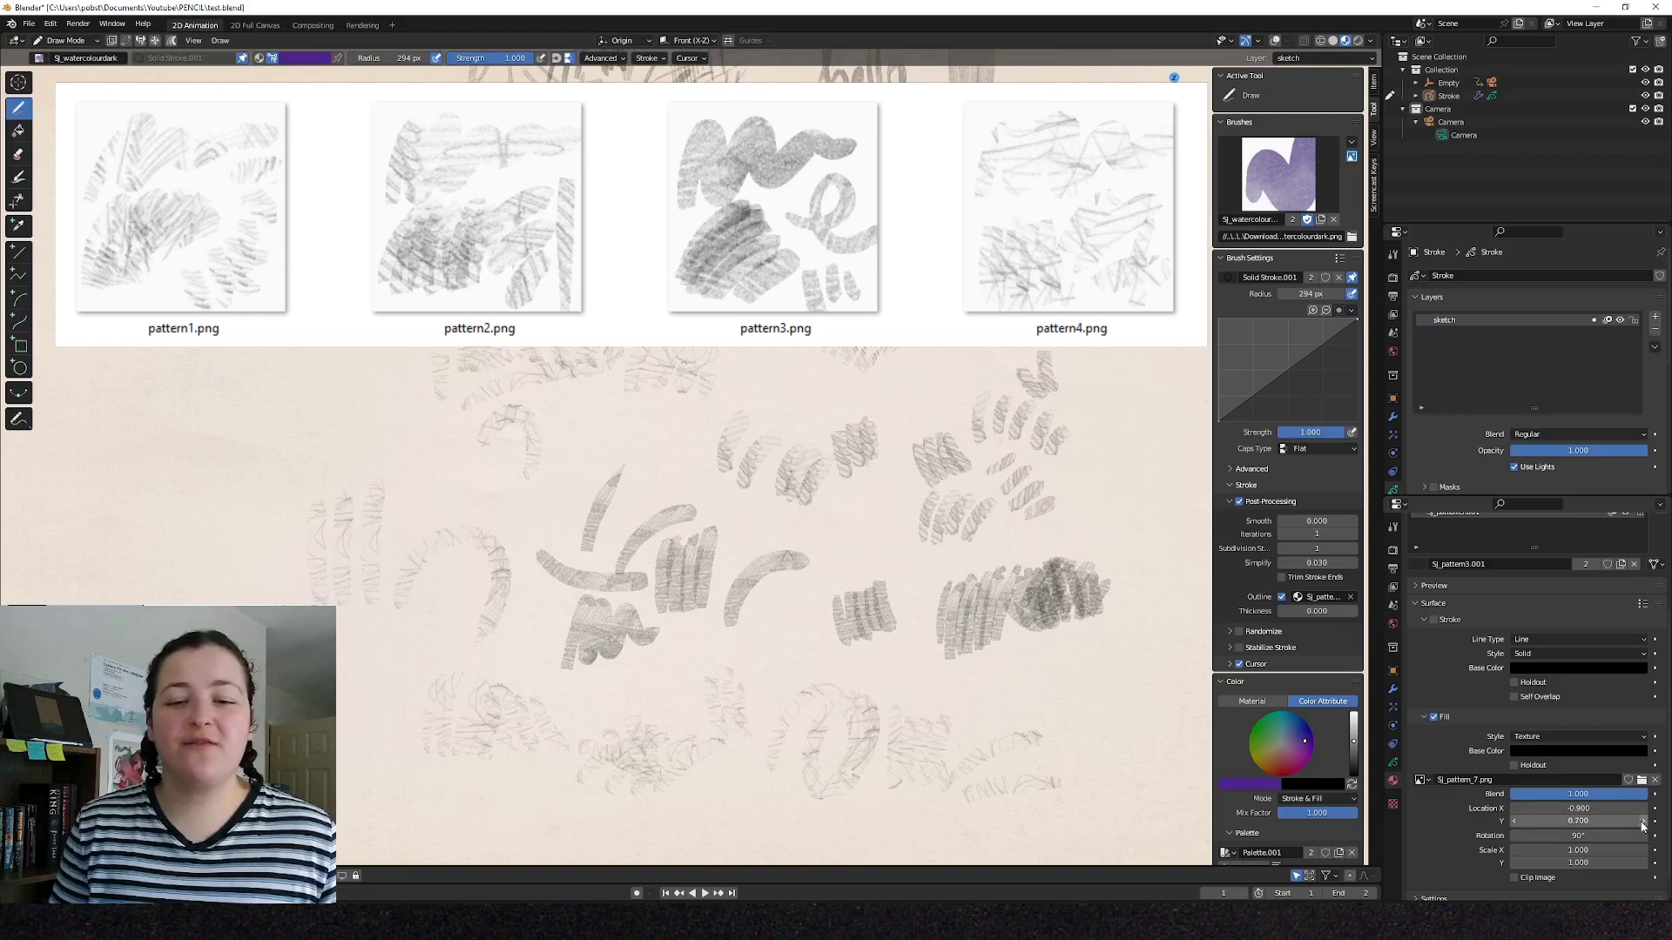
click(1642, 821)
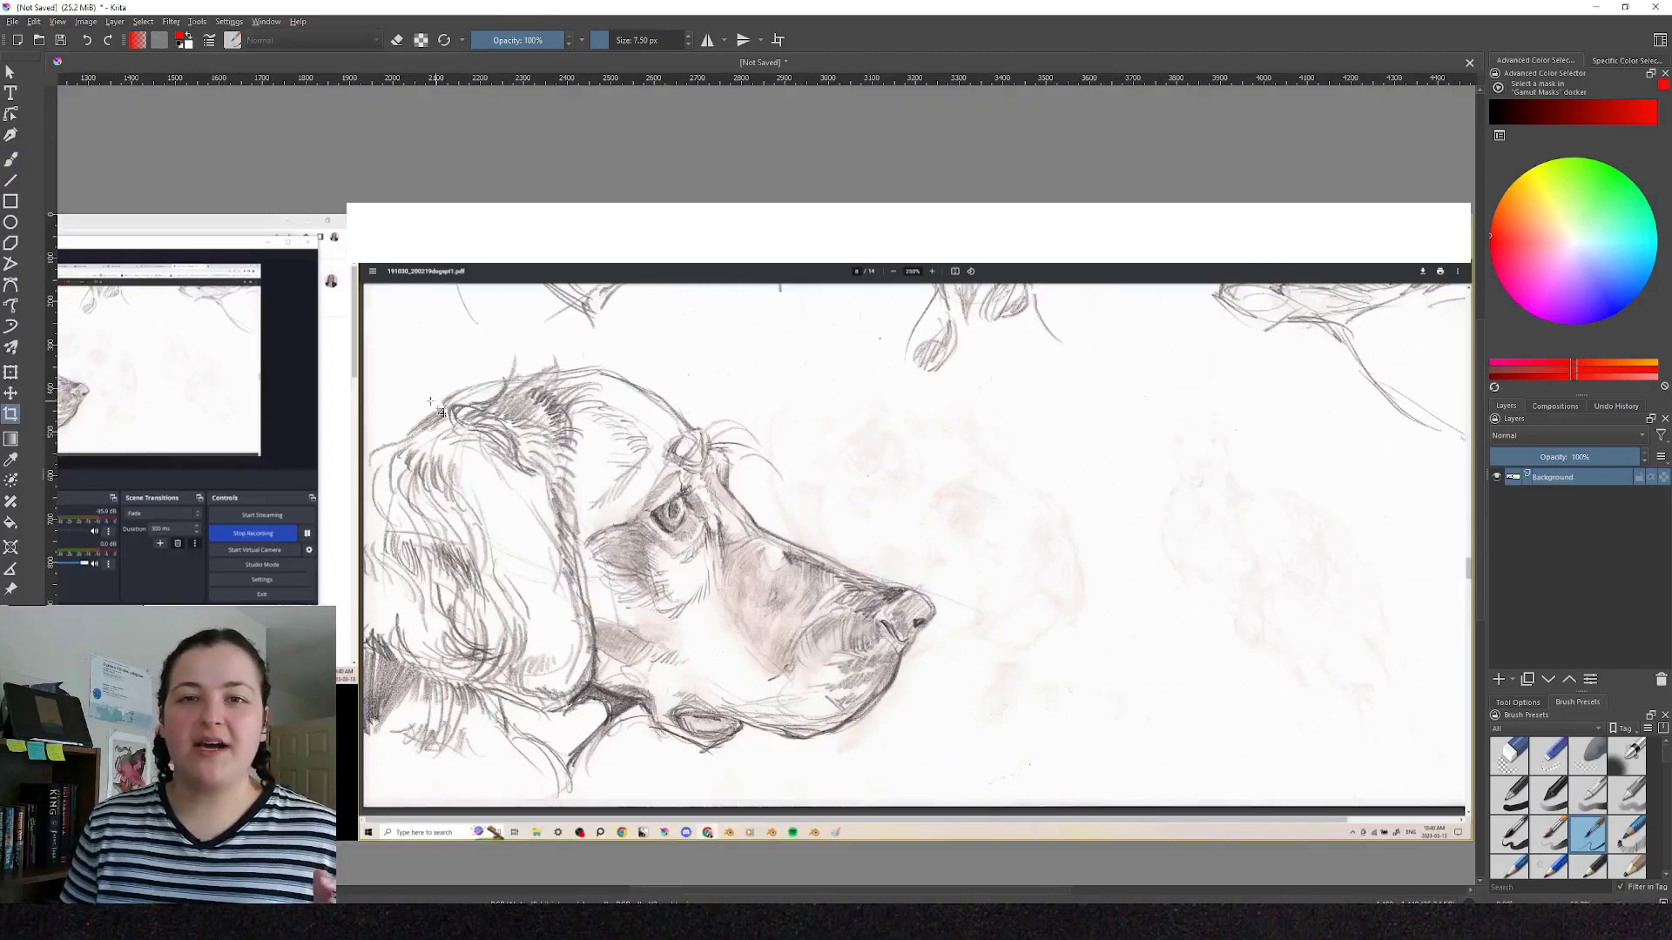
In Krita, crop the screenshot to the dog's face and muzzle and rotate the drawing counterclockwise so the muzzle lies more level.
drag(601, 422, 985, 776)
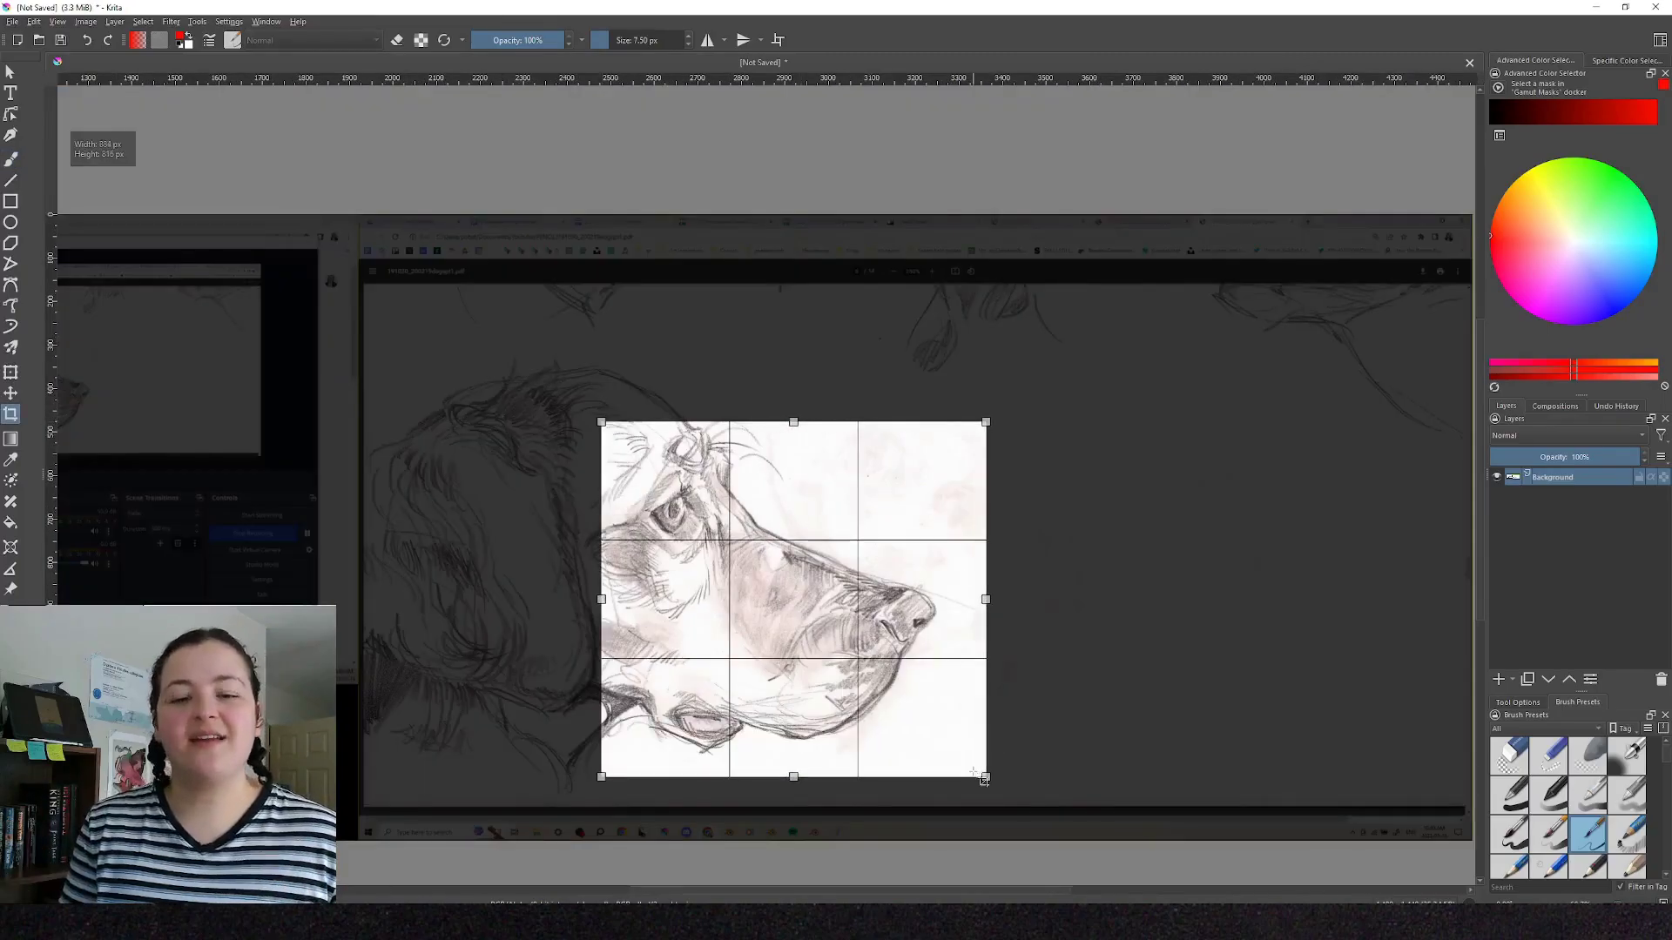
key(Return)
key(ctrl+t)
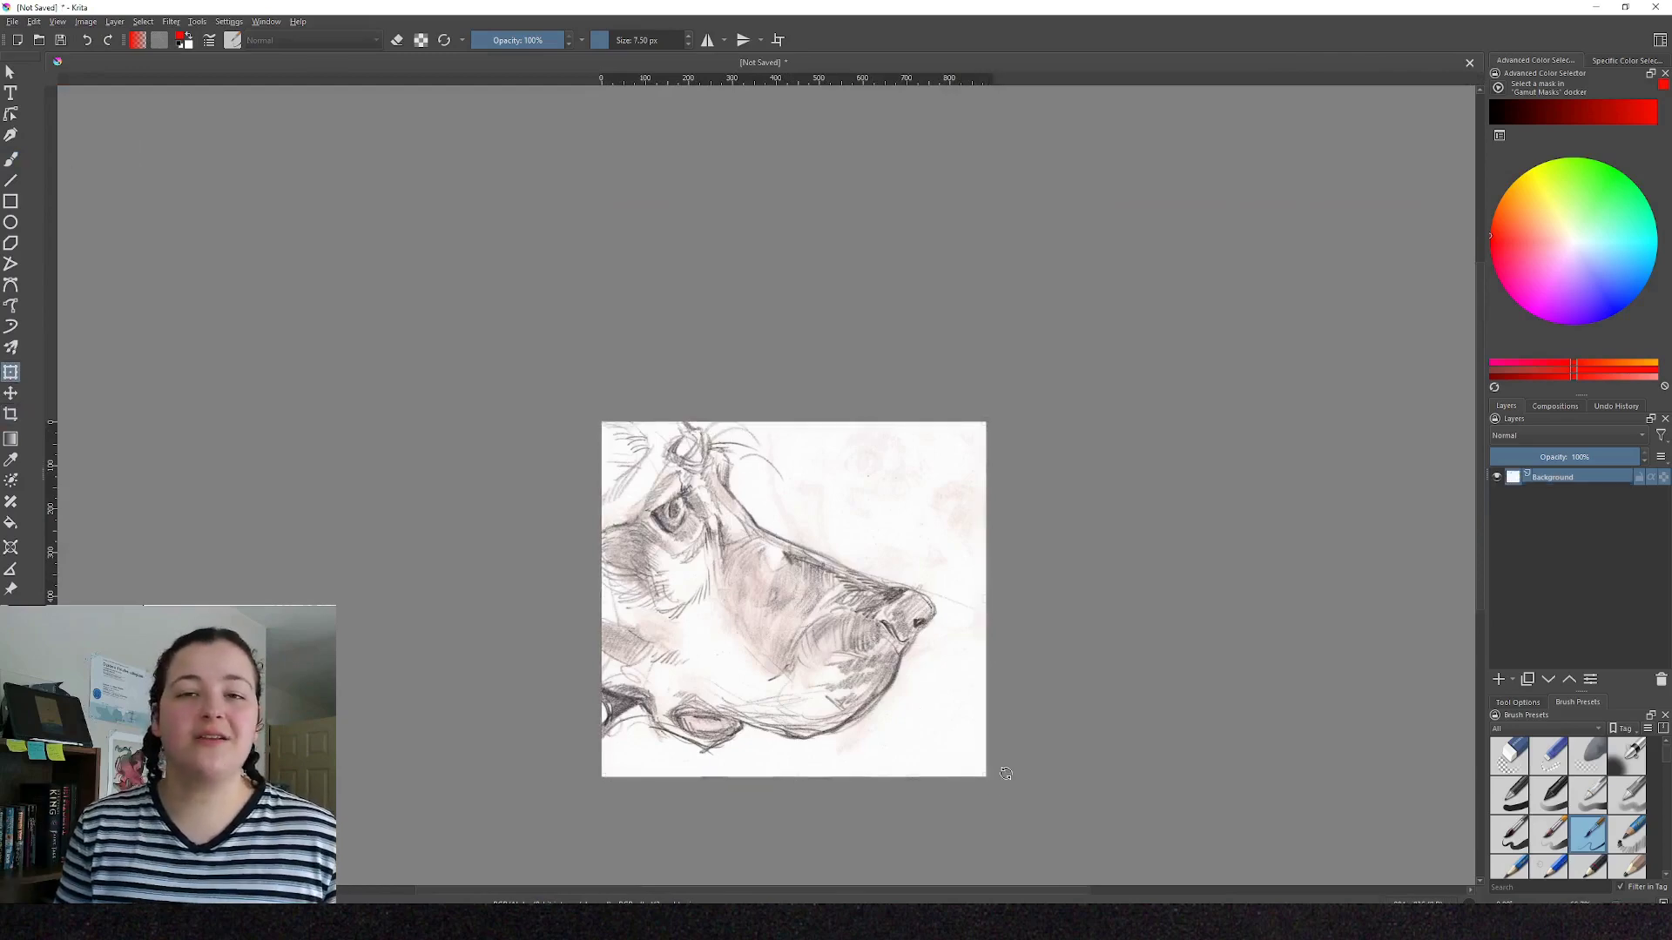
drag(1006, 716, 1017, 704)
scroll(1018, 704, up, 1)
key(Return)
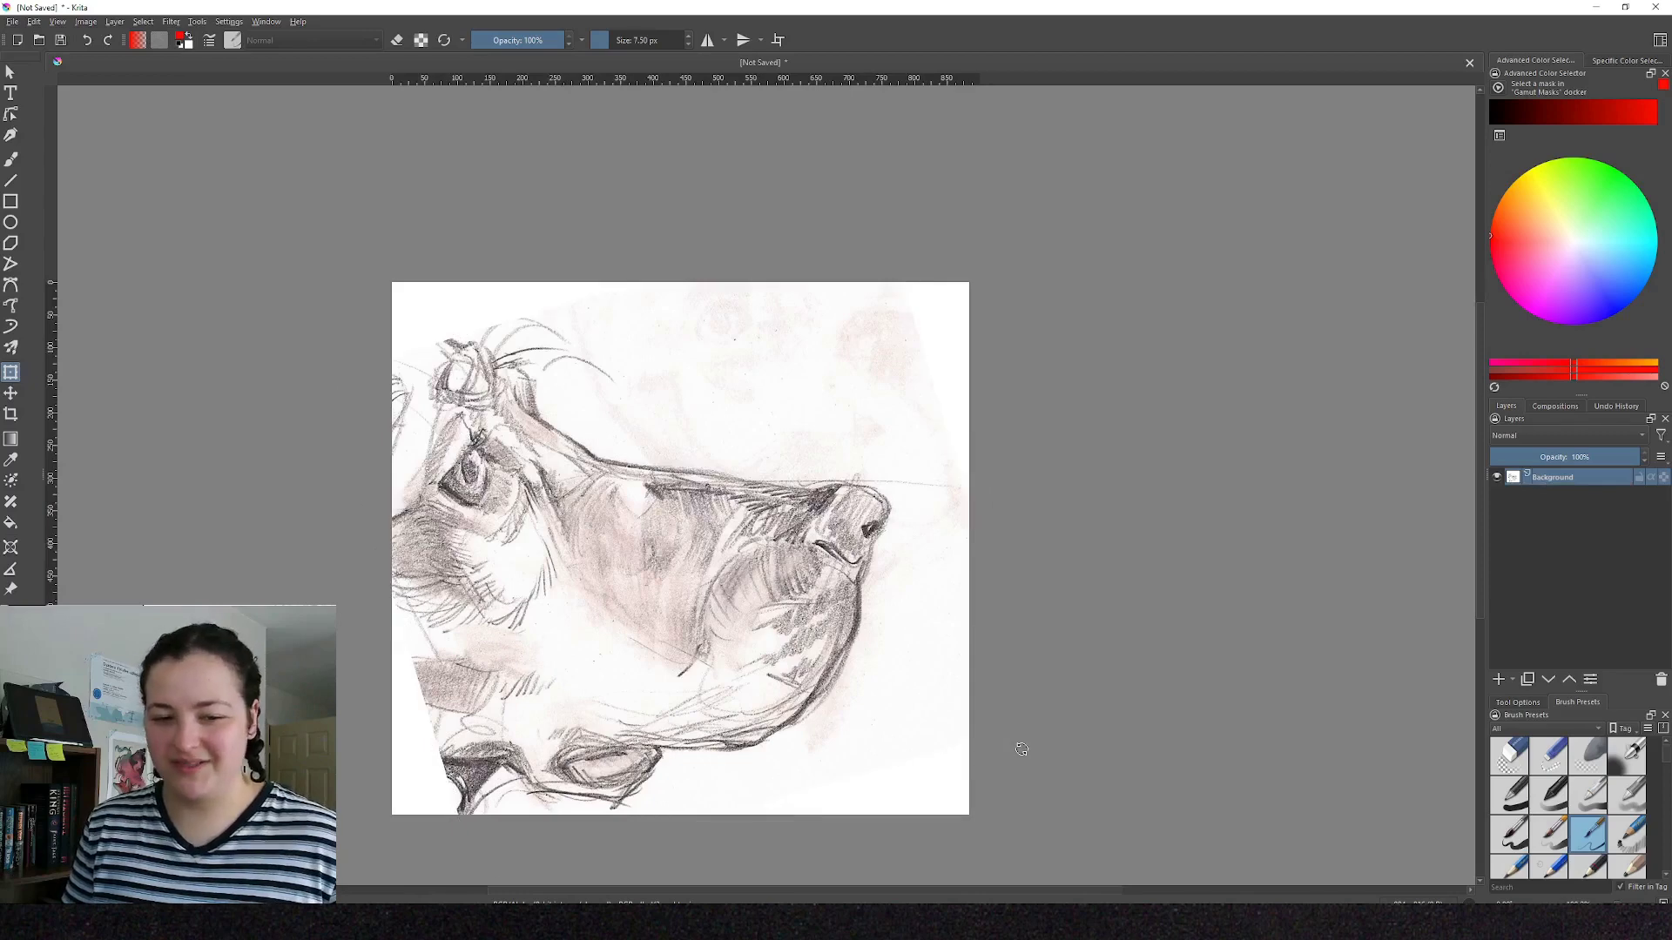
Crop to a small square of cheek shading, desaturate it using Lightness, and convert its background colour to alpha.
key(ctrl+r)
drag(629, 665, 741, 551)
key(c)
key(Return)
key(ctrl+shift+u)
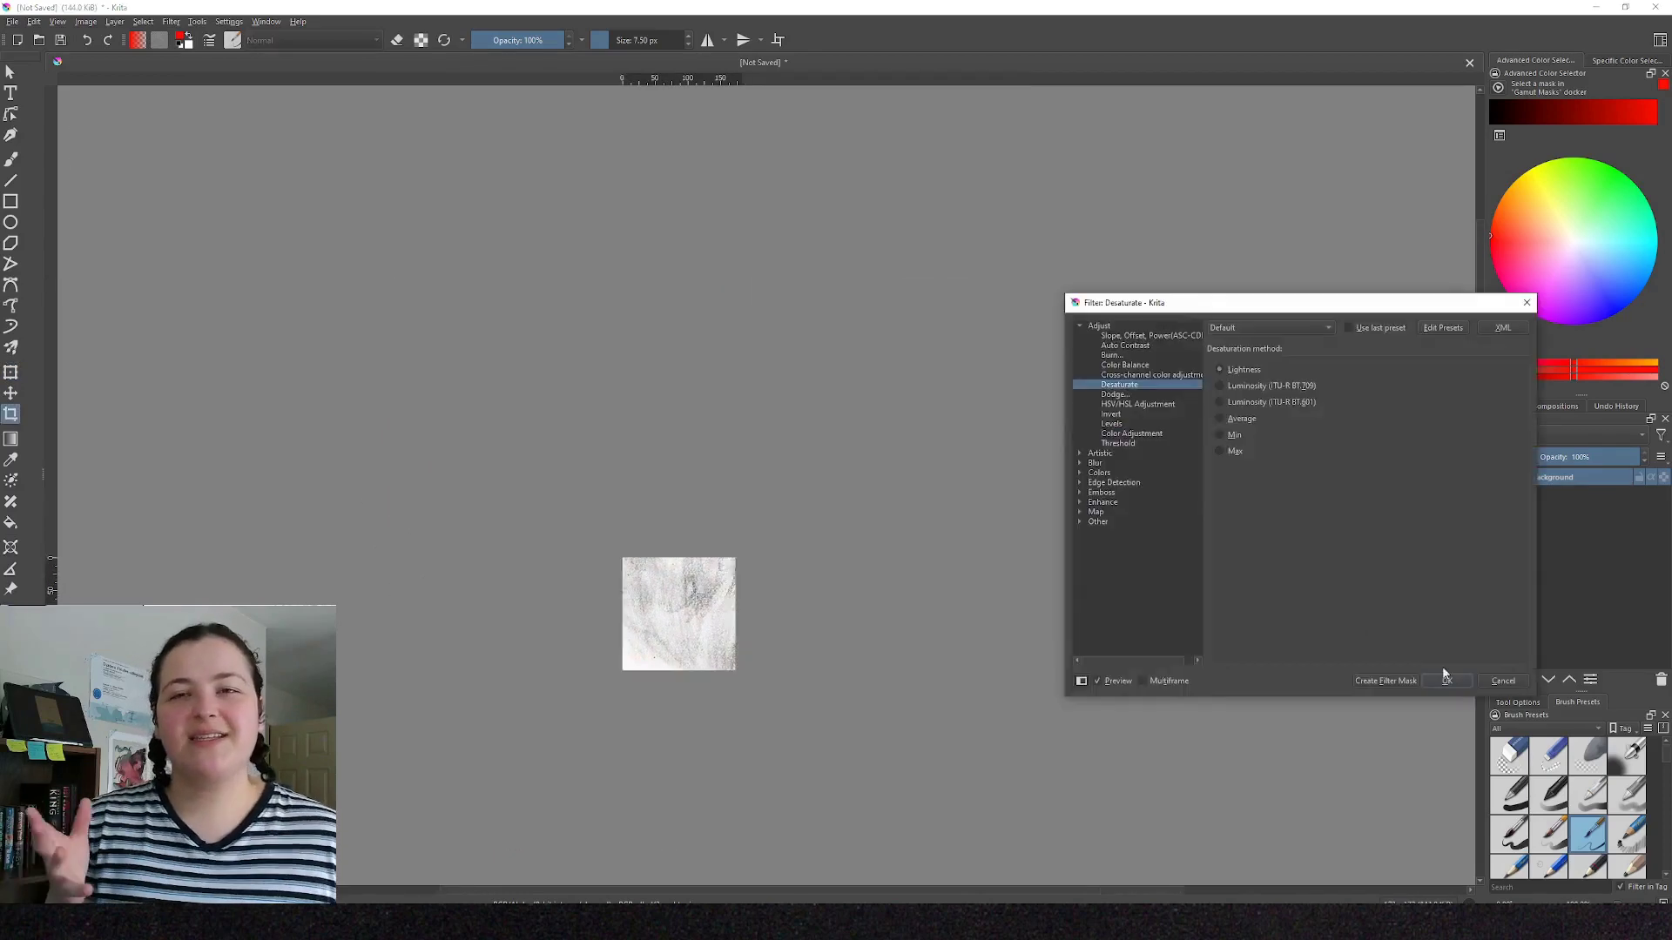
click(1447, 680)
key(ctrl+alt+f)
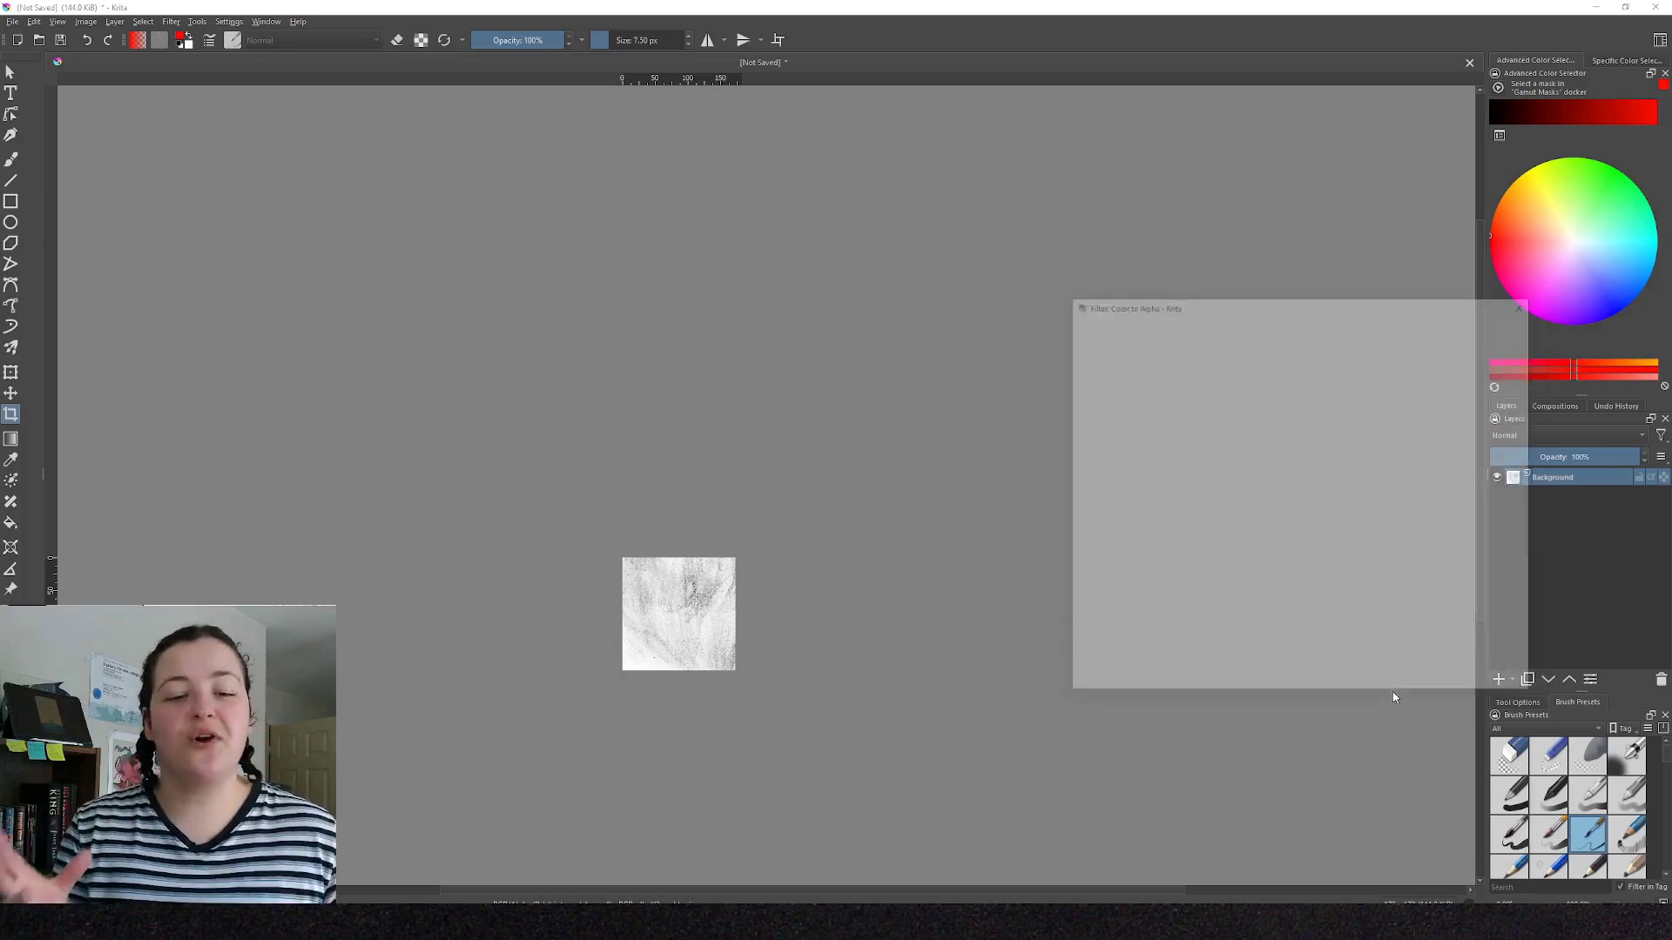
key(Return)
mouse_move(712, 500)
mouse_down()
mouse_move(873, 659)
mouse_move(733, 516)
mouse_move(740, 527)
mouse_up()
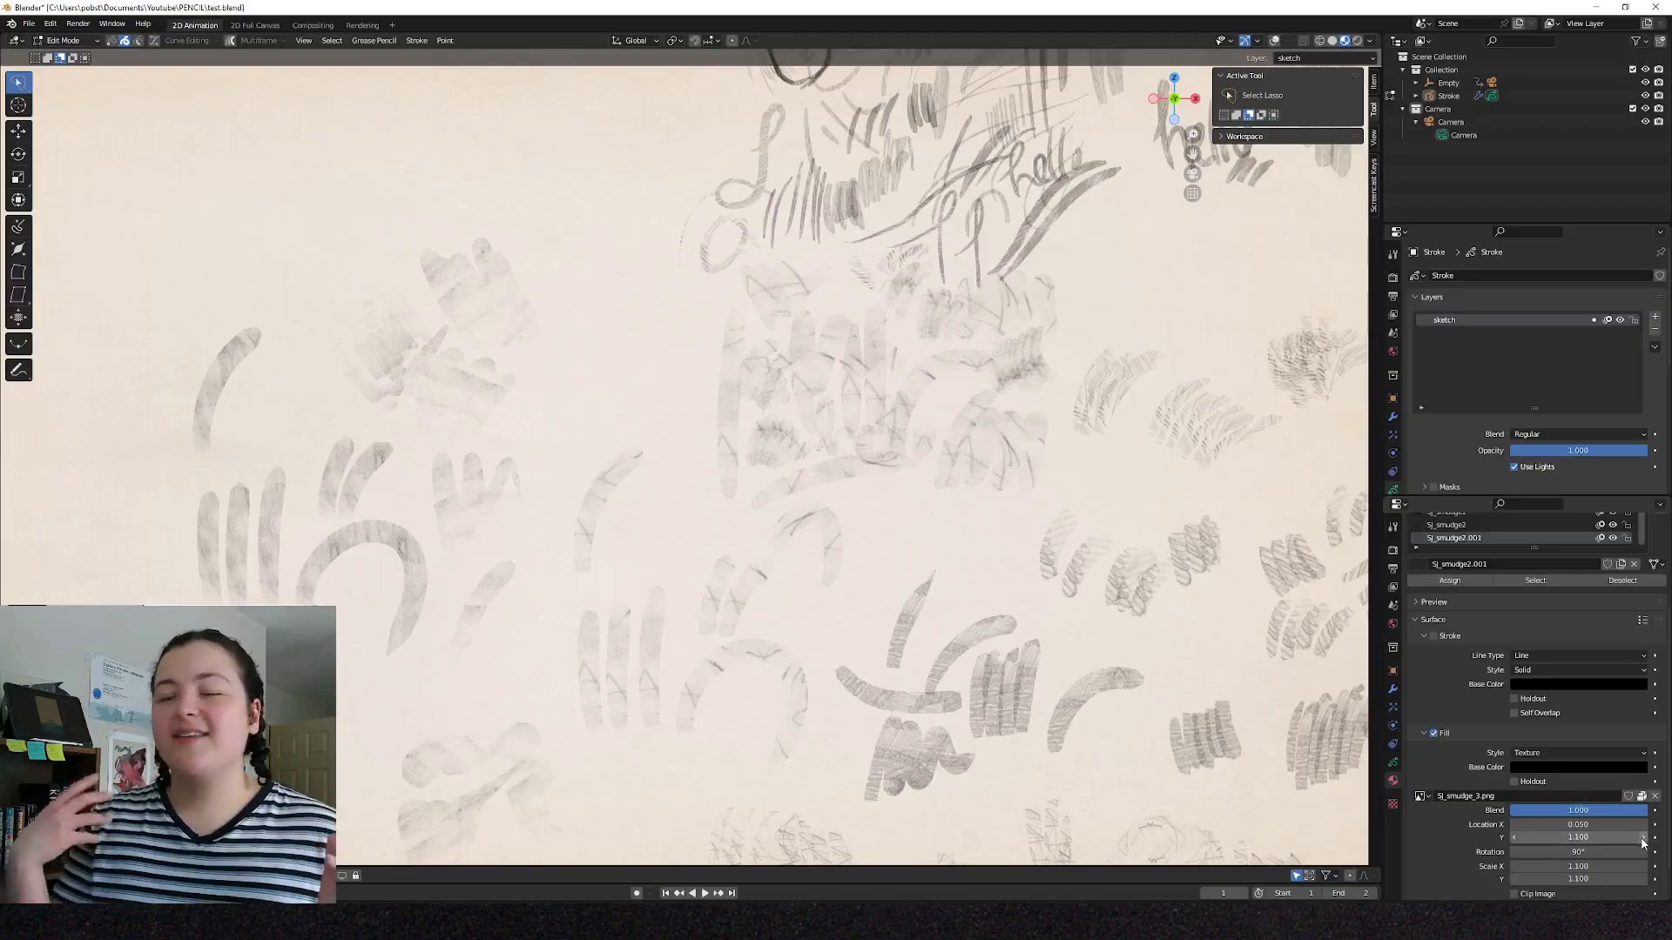
In Blender, raise the Y location of the SJ_smudge_3.png fill texture in steps to shift the smudge marks within the strokes.
click(1643, 837)
click(1644, 837)
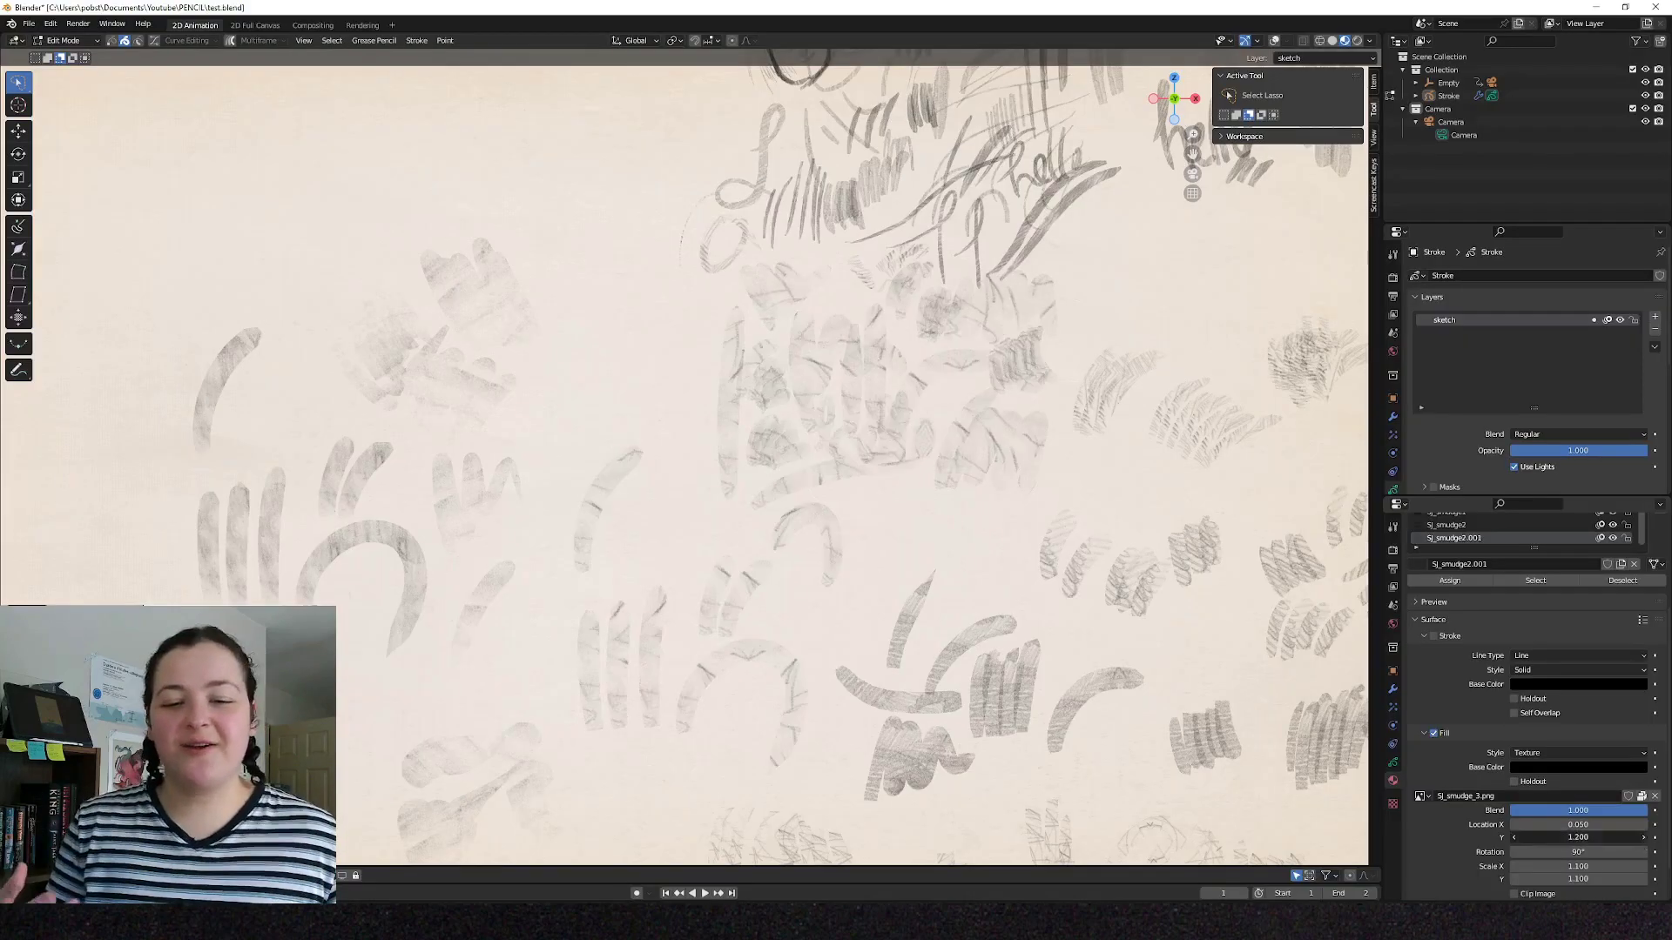
click(1643, 837)
click(1643, 837)
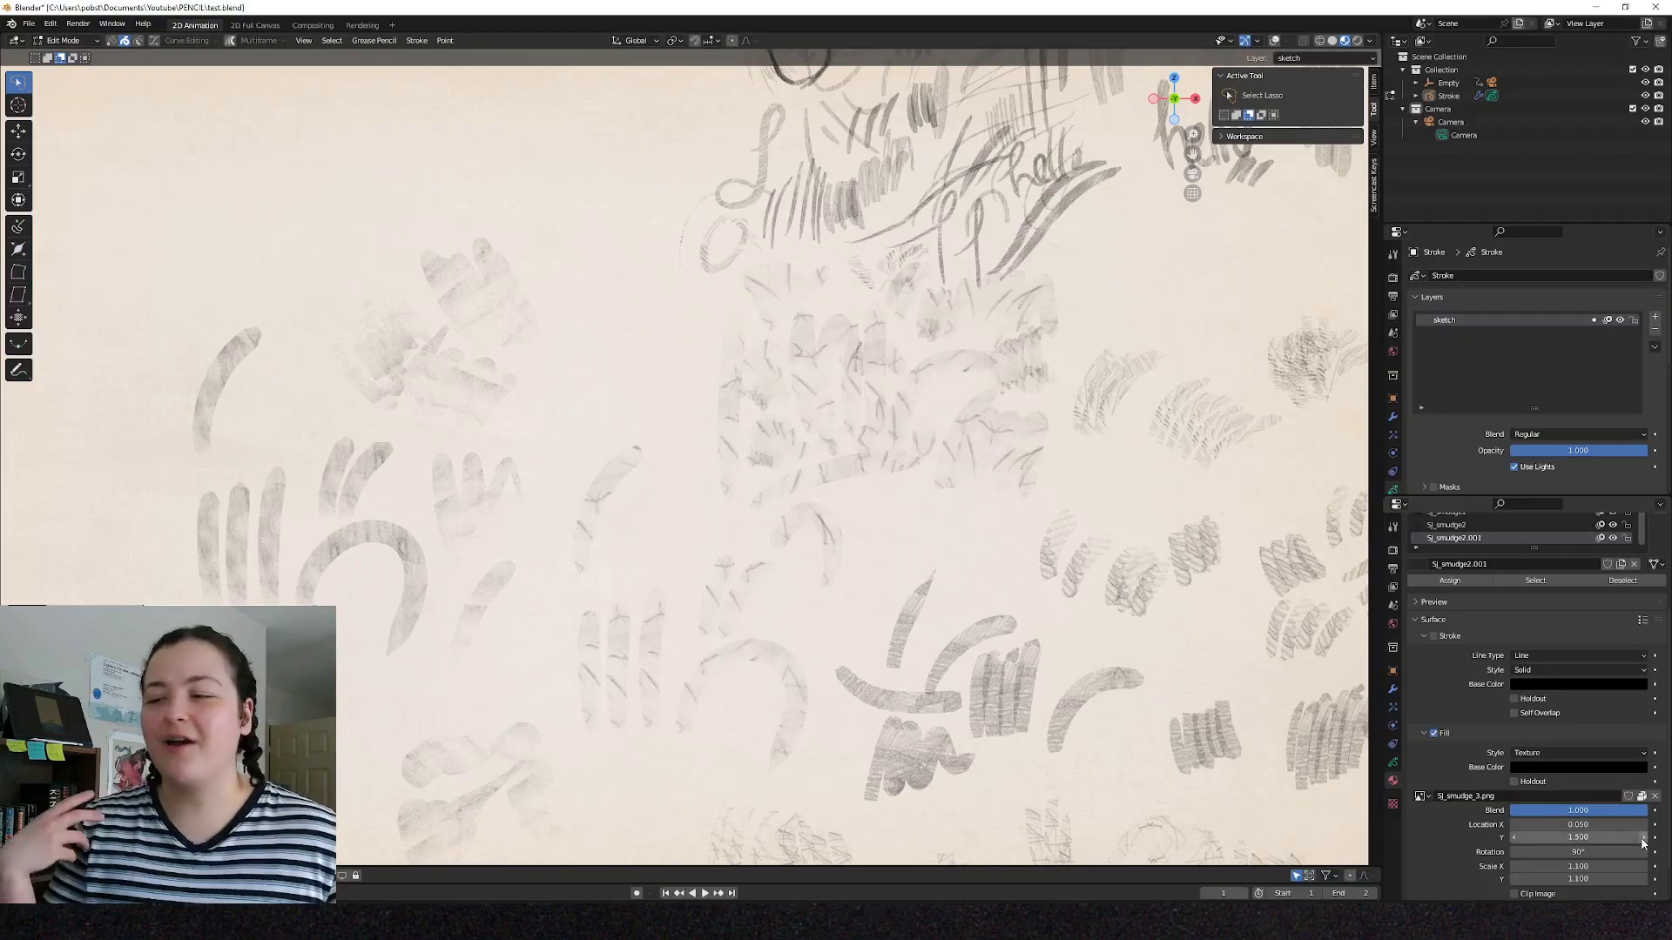
click(1643, 837)
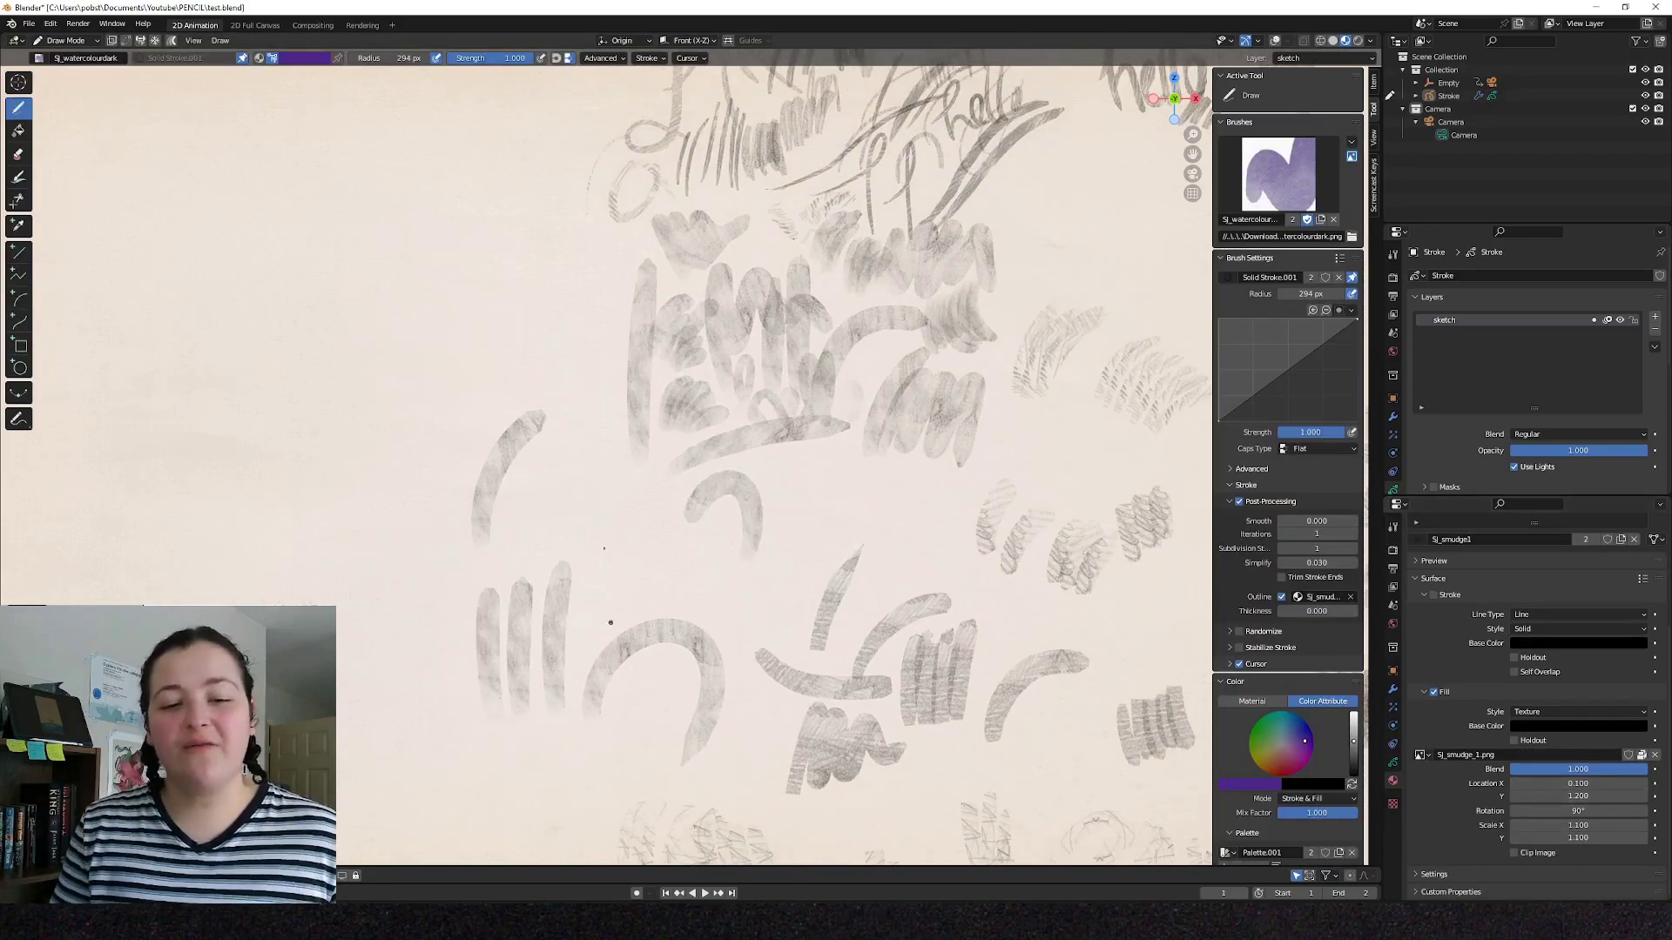
Try short curved strokes with the SJ_smudge_1.png texture above the arch, undoing the unwanted attempts and keeping the final ones.
mouse_move(622, 493)
mouse_down()
mouse_move(599, 610)
mouse_move(675, 548)
mouse_up()
key(ctrl+z)
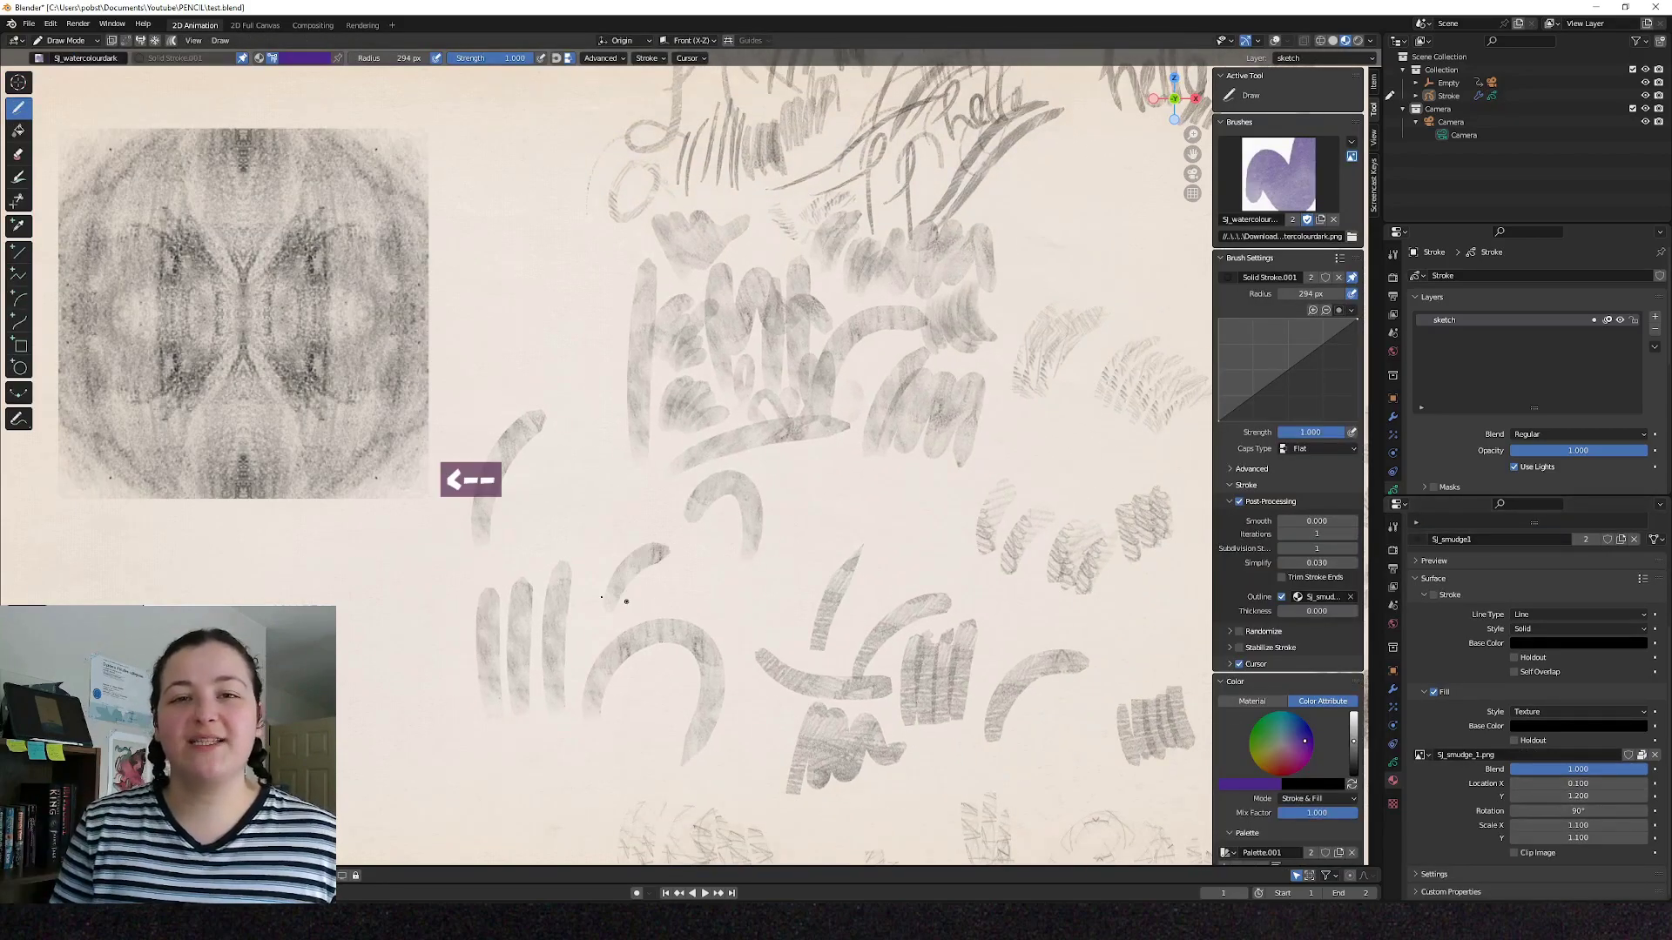
key(ctrl+z)
drag(610, 622, 597, 521)
key(ctrl+z)
drag(616, 604, 693, 534)
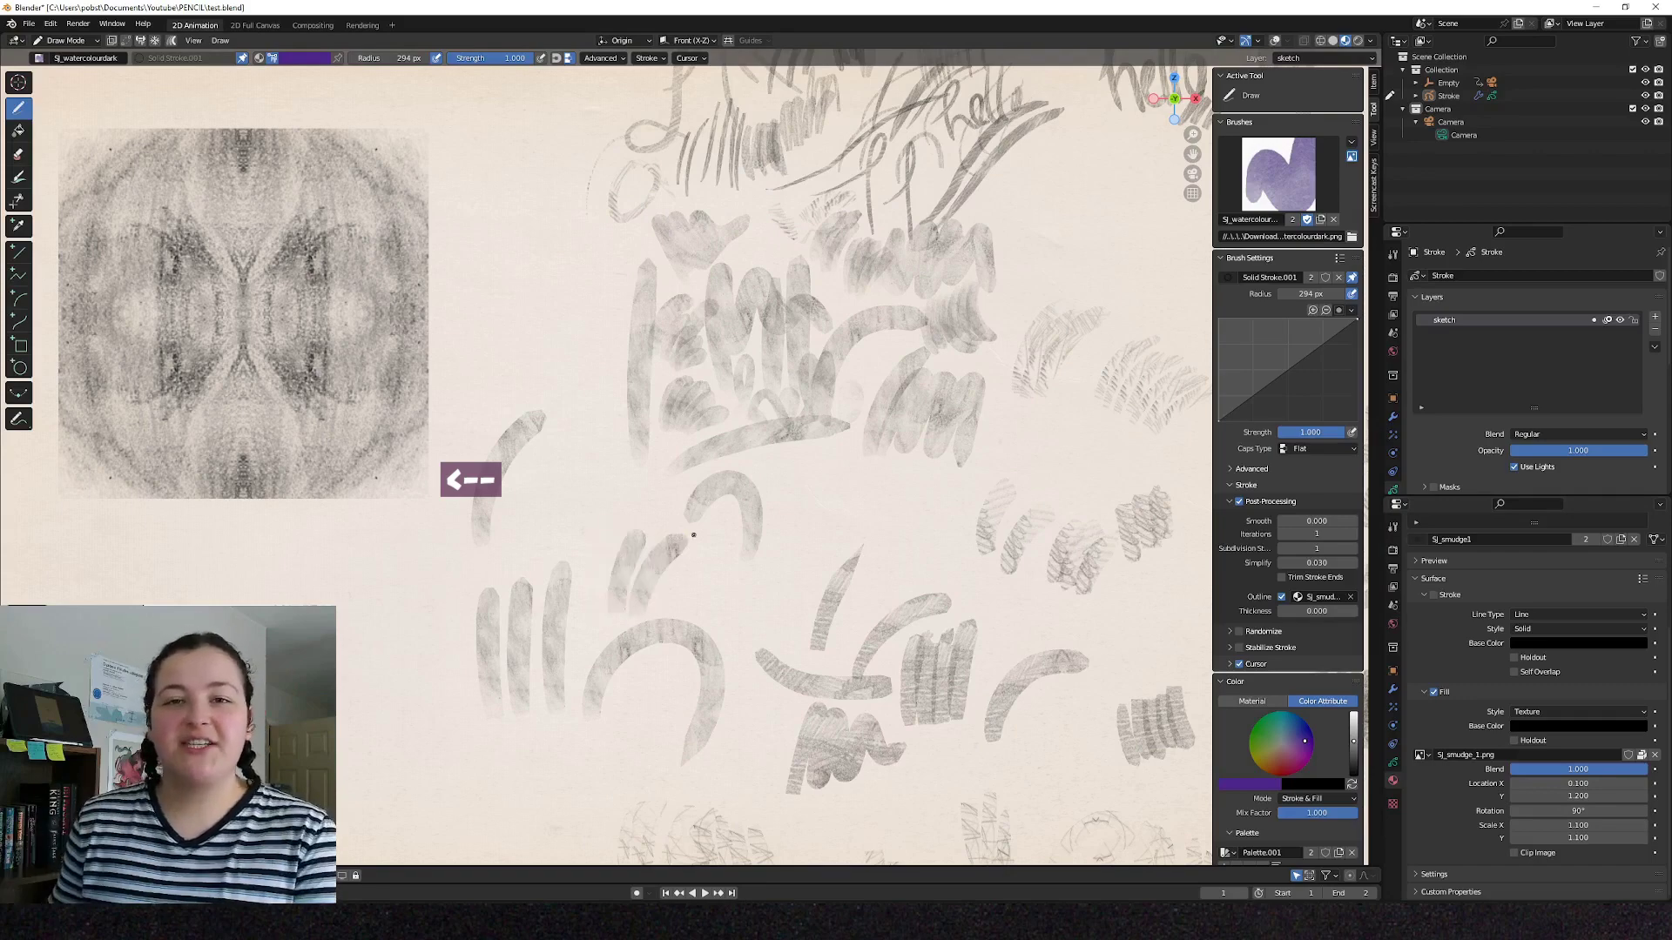
scroll(645, 484, down, 2)
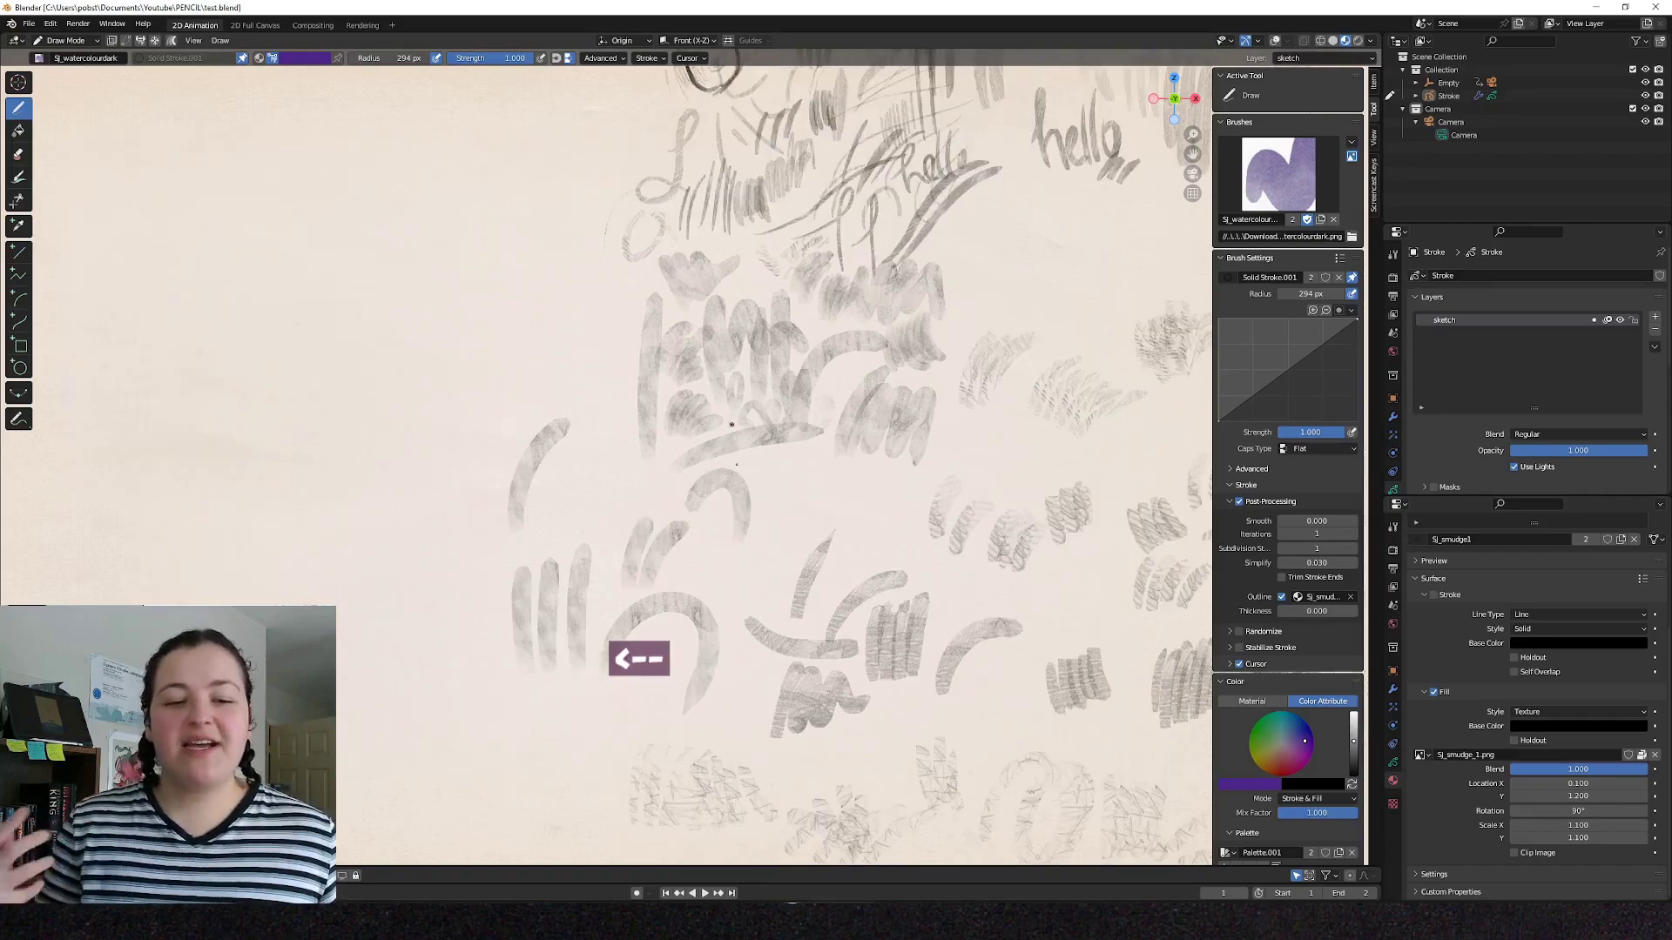
In Edit Mode, set the SJ_smudge_2.png fill texture's Y location to 1.100 and lower its X location.
key(Tab)
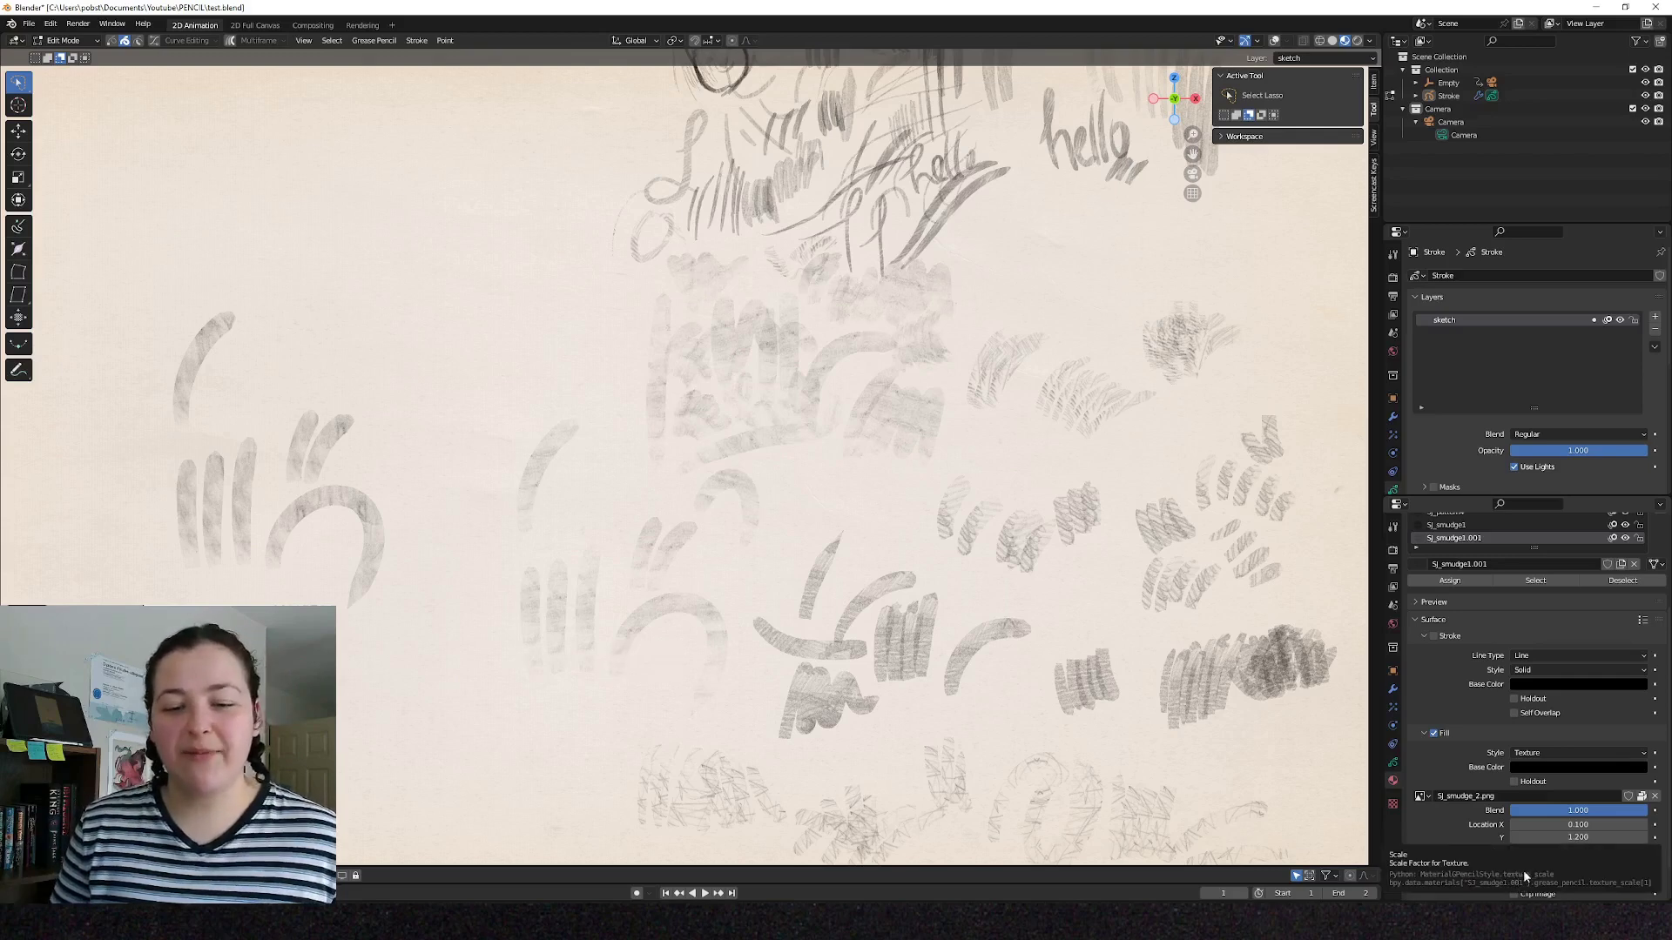
click(1515, 838)
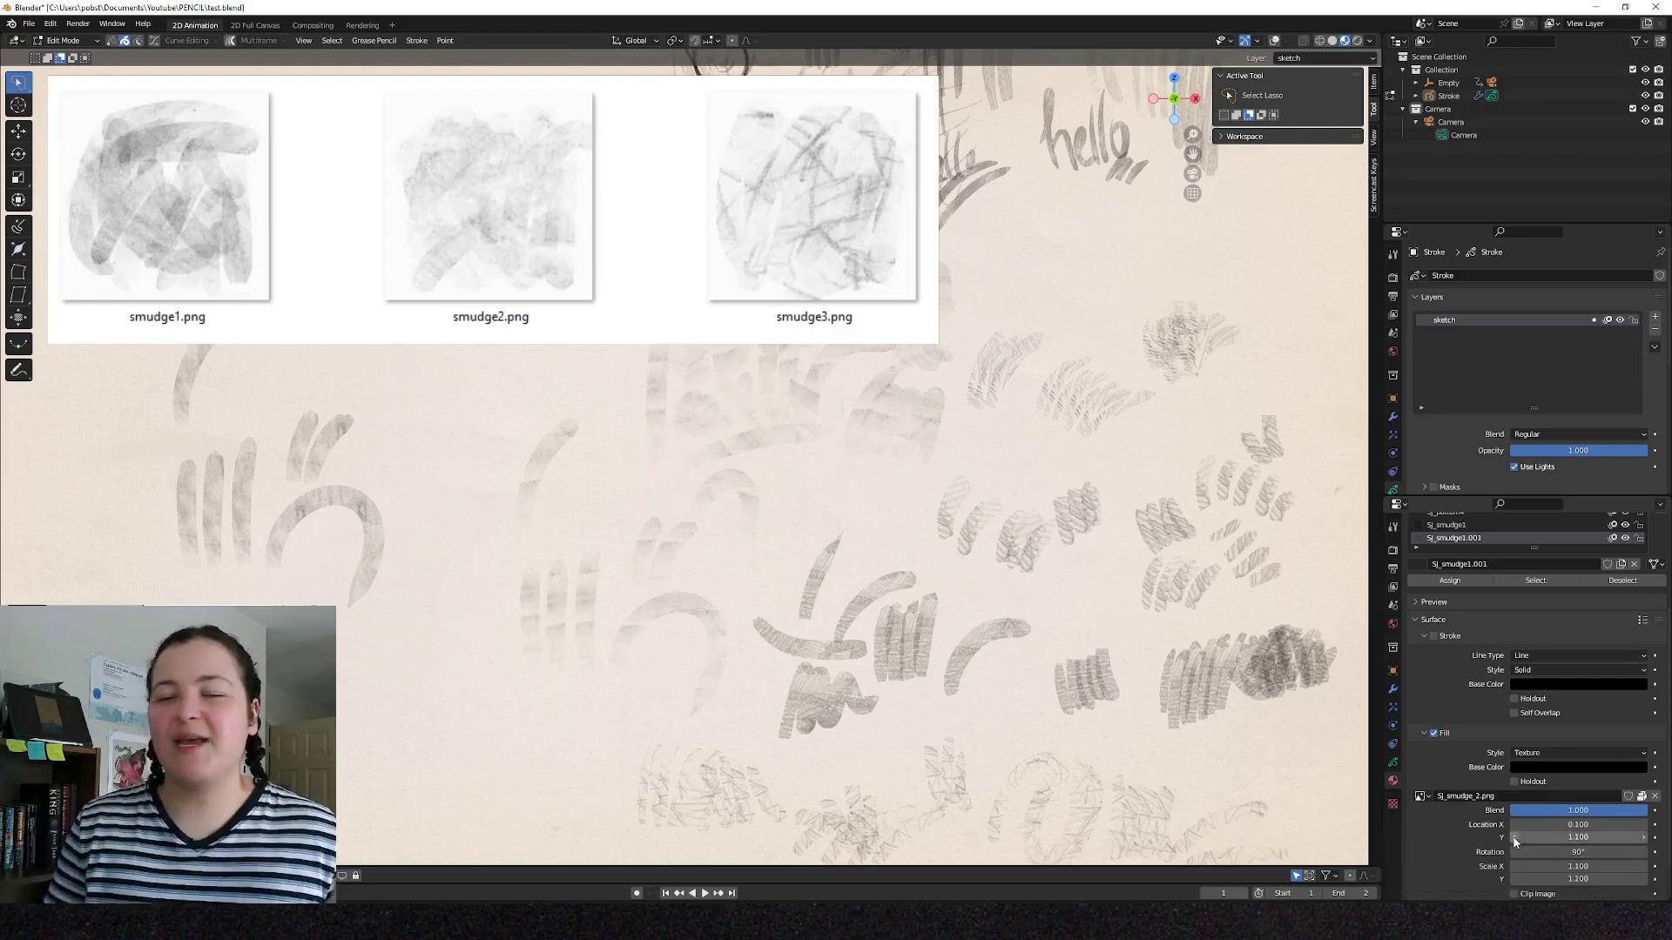
click(1515, 838)
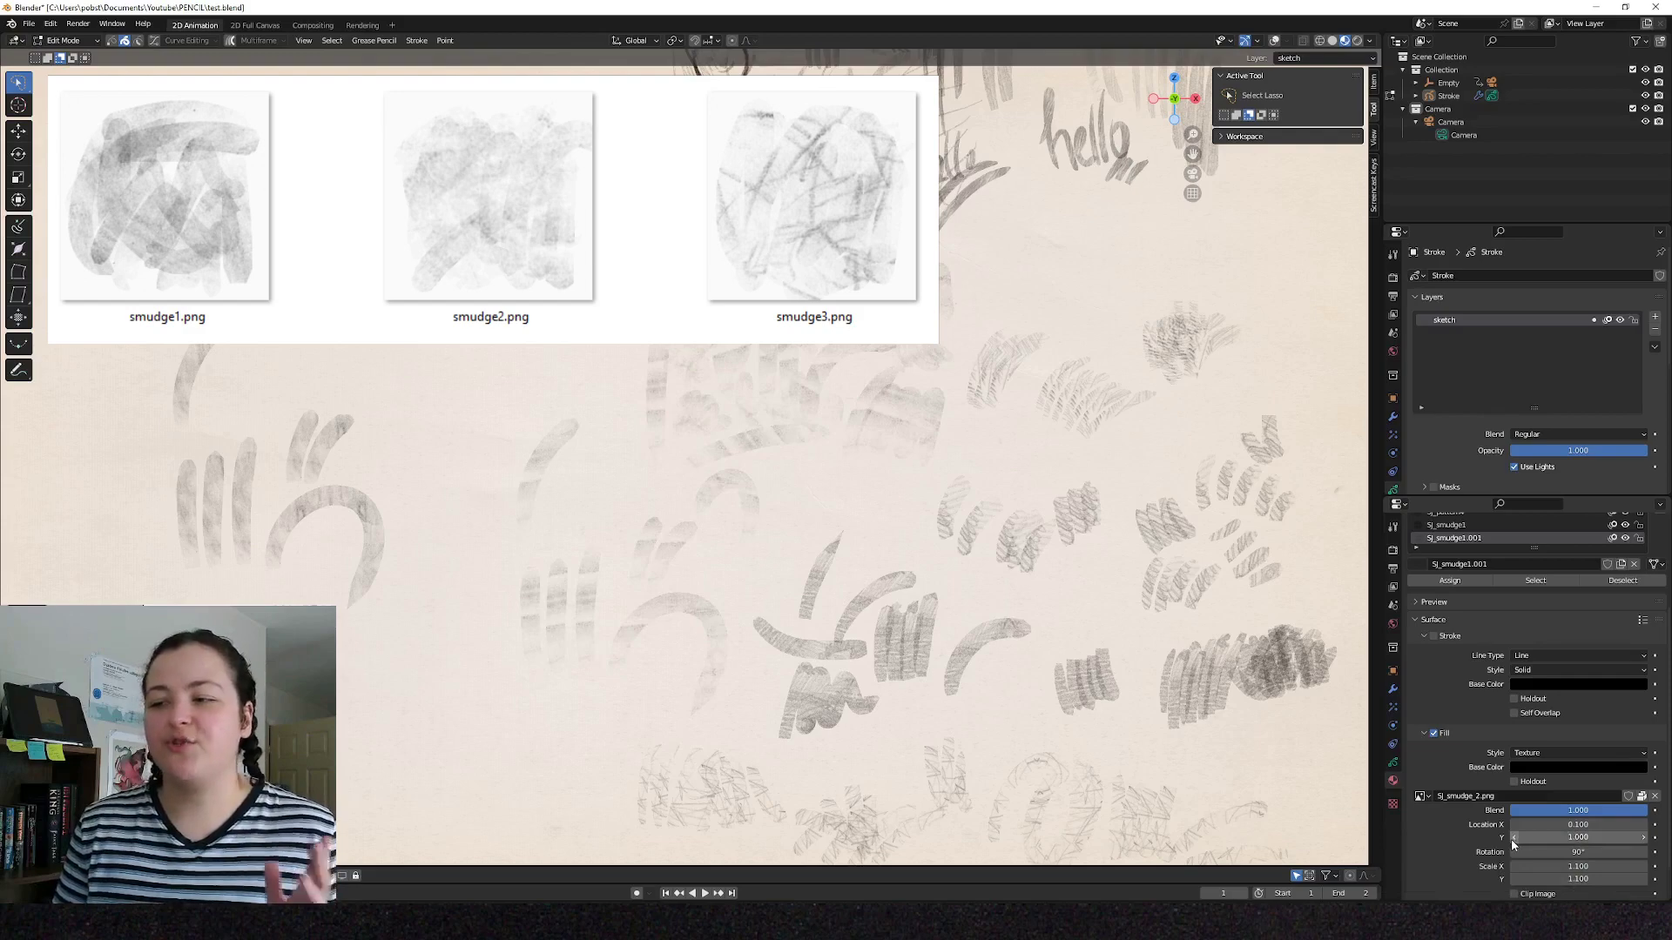
key(ctrl+z)
click(1515, 826)
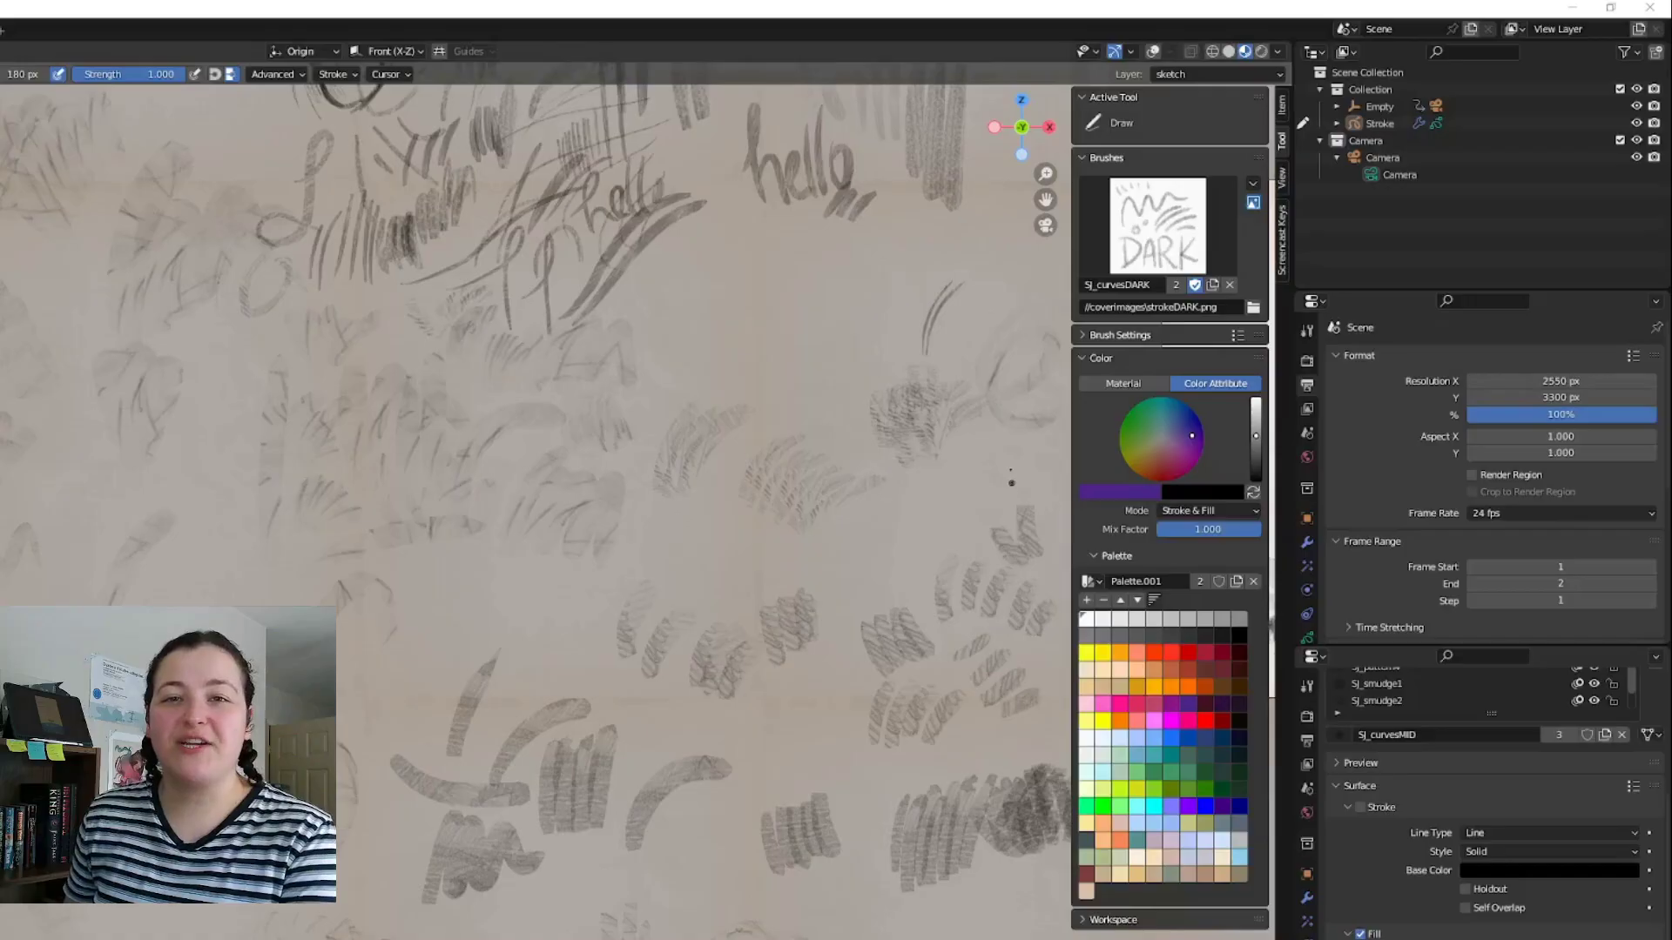
Draw a curved test stroke with the SJ_curvesDARK brush and another with the SJ_curvesMID brush above the fox.
scroll(1016, 455, down, 5)
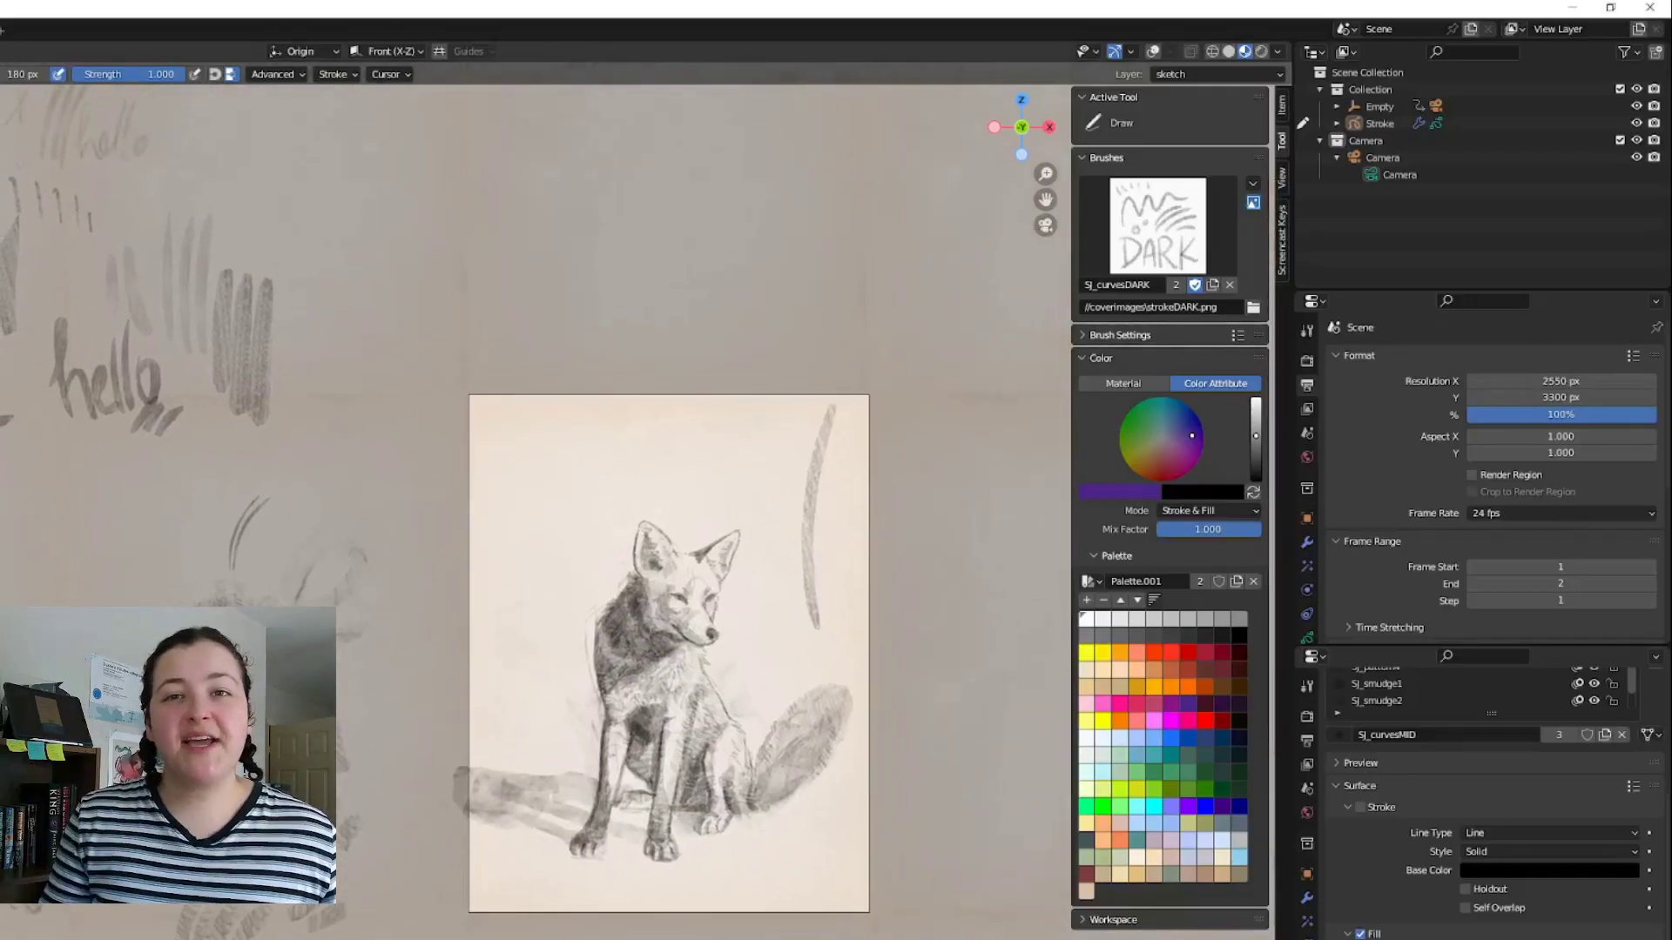
click(1178, 211)
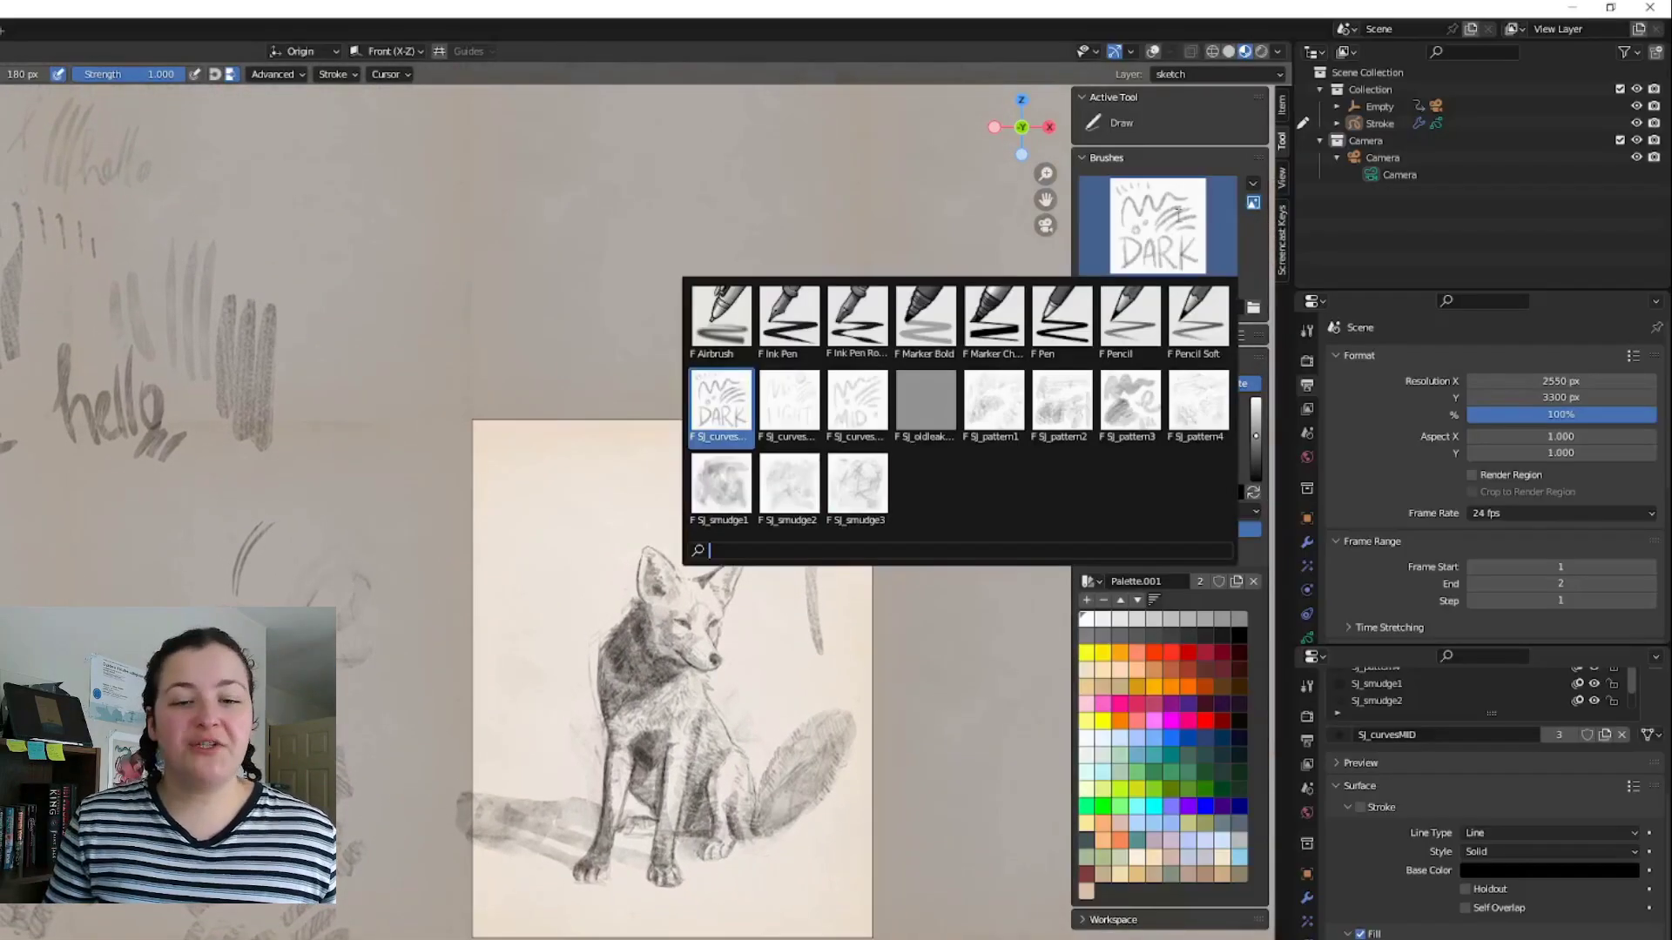
click(740, 418)
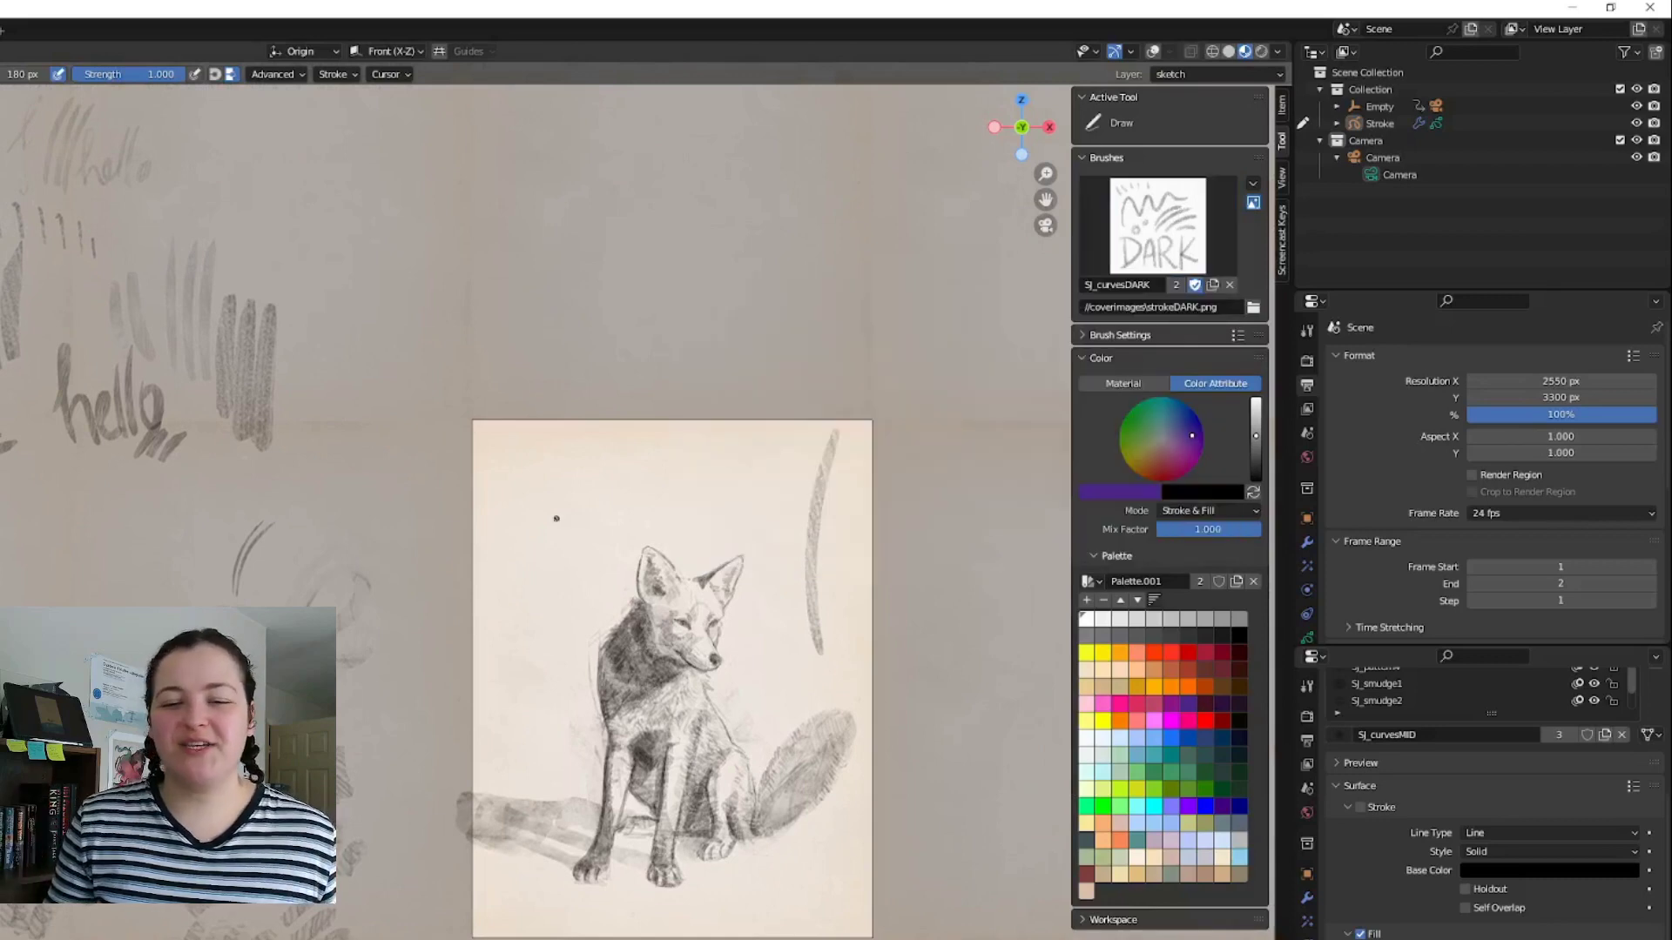
drag(552, 520, 629, 444)
click(1179, 237)
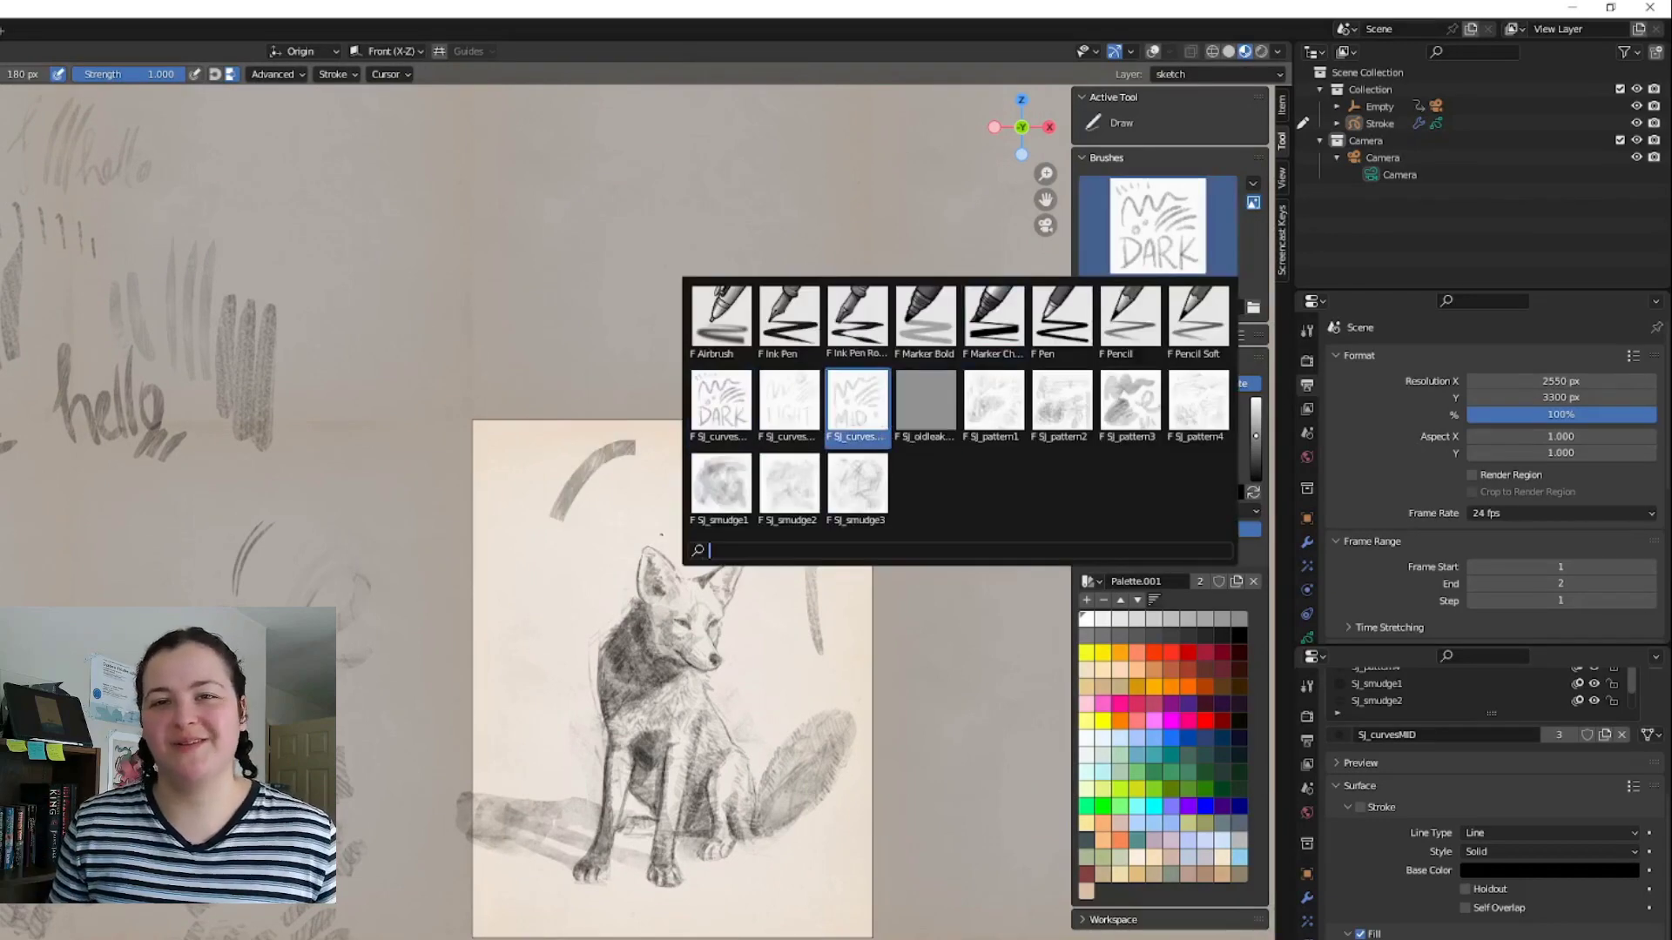
click(857, 409)
drag(557, 547, 667, 457)
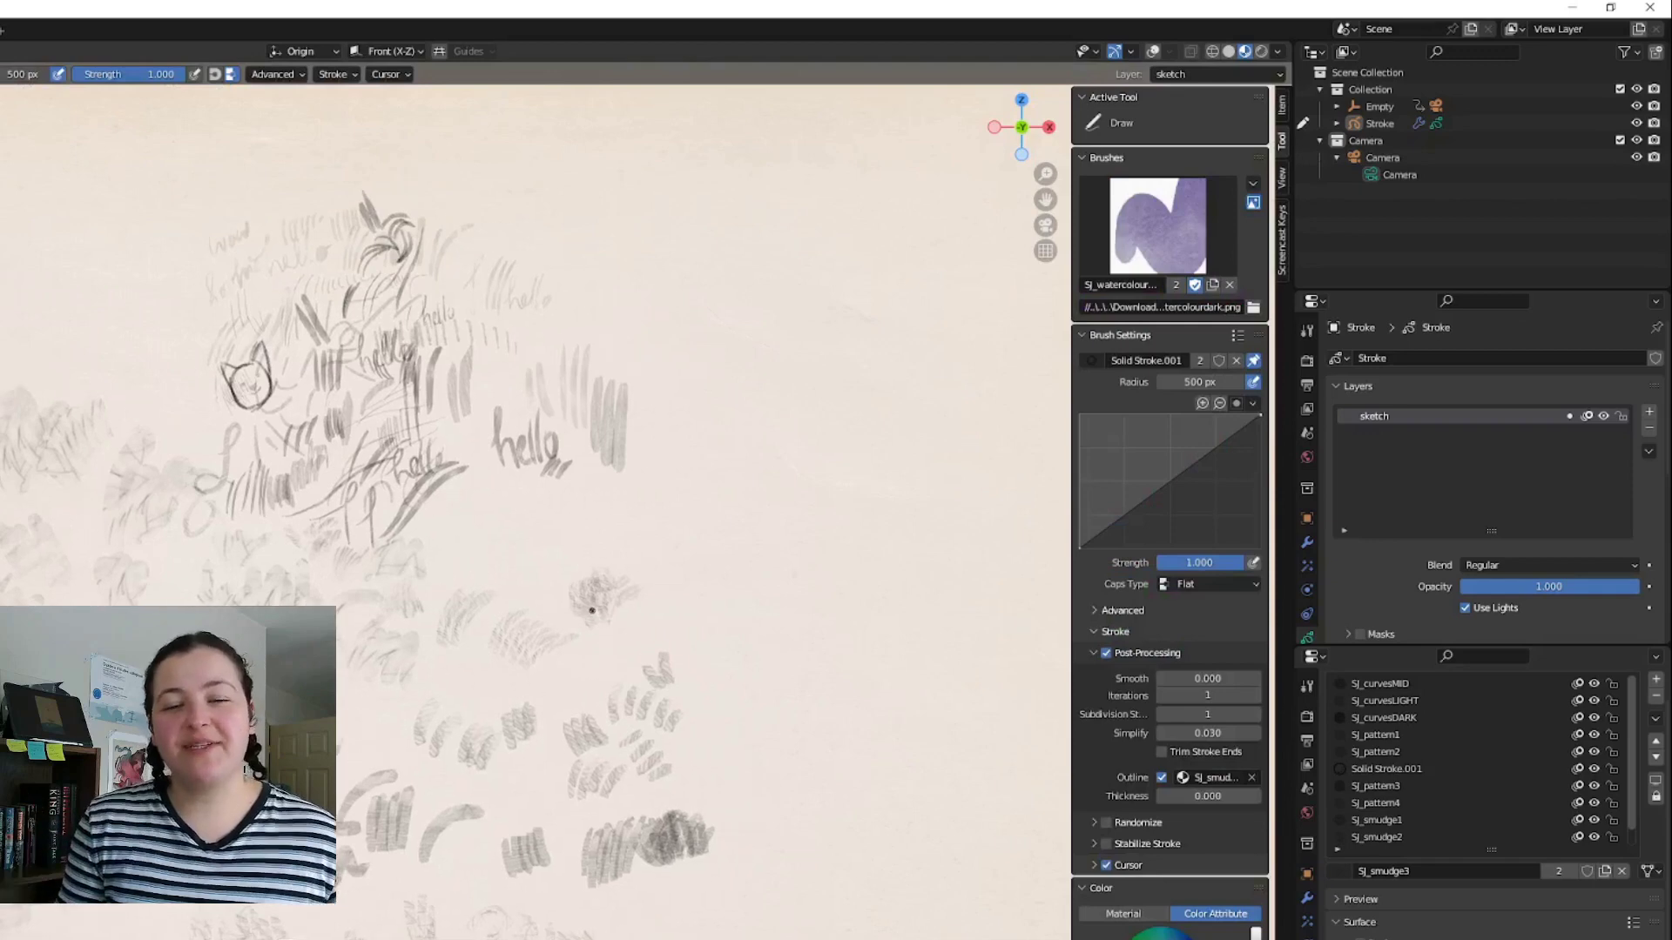
Save the practice sheet as a new file named coverimages.blend in the PENCIL folder.
shift+middle_drag(592, 611, 620, 611)
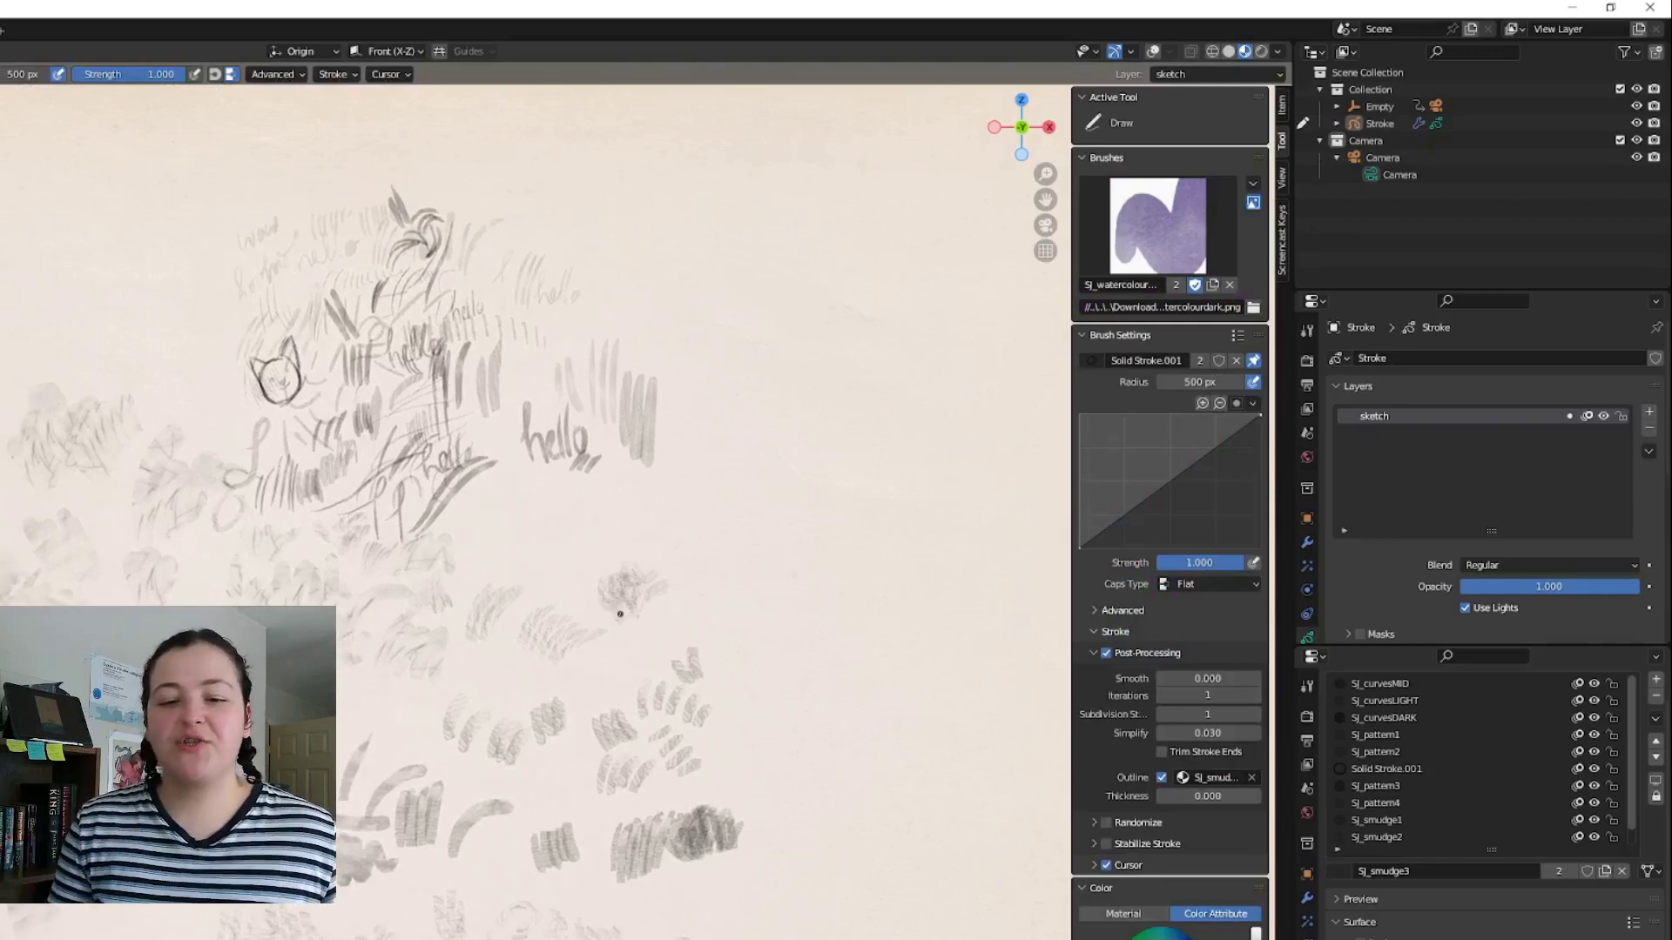
key(ctrl+shift+s)
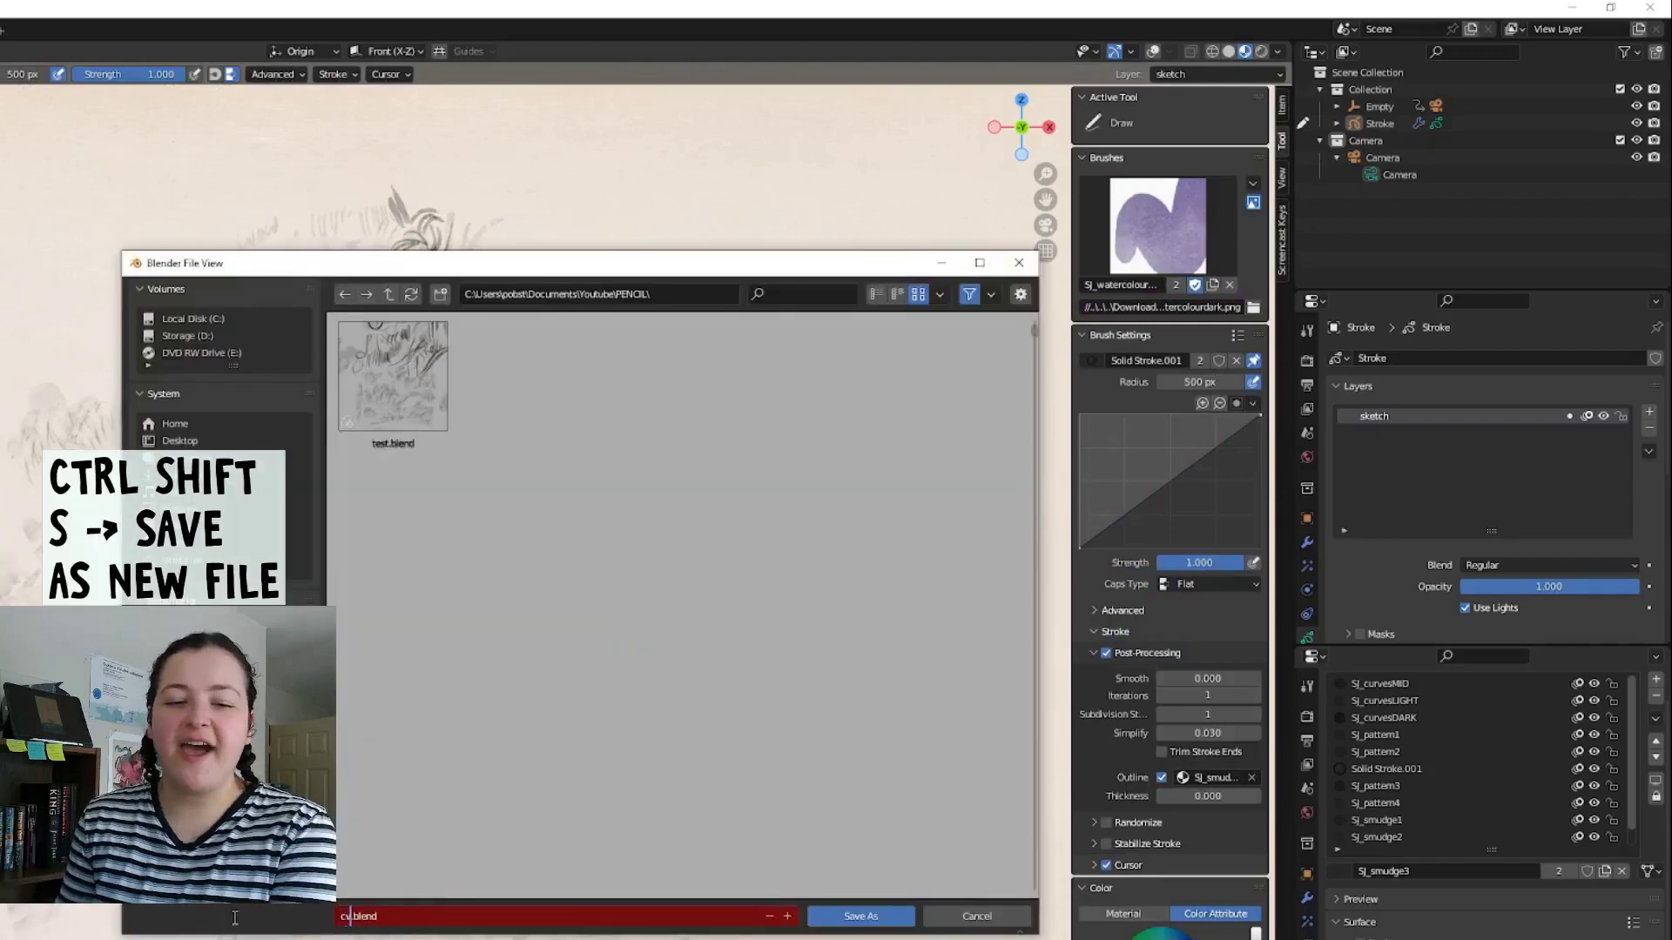
key(BackSpace)
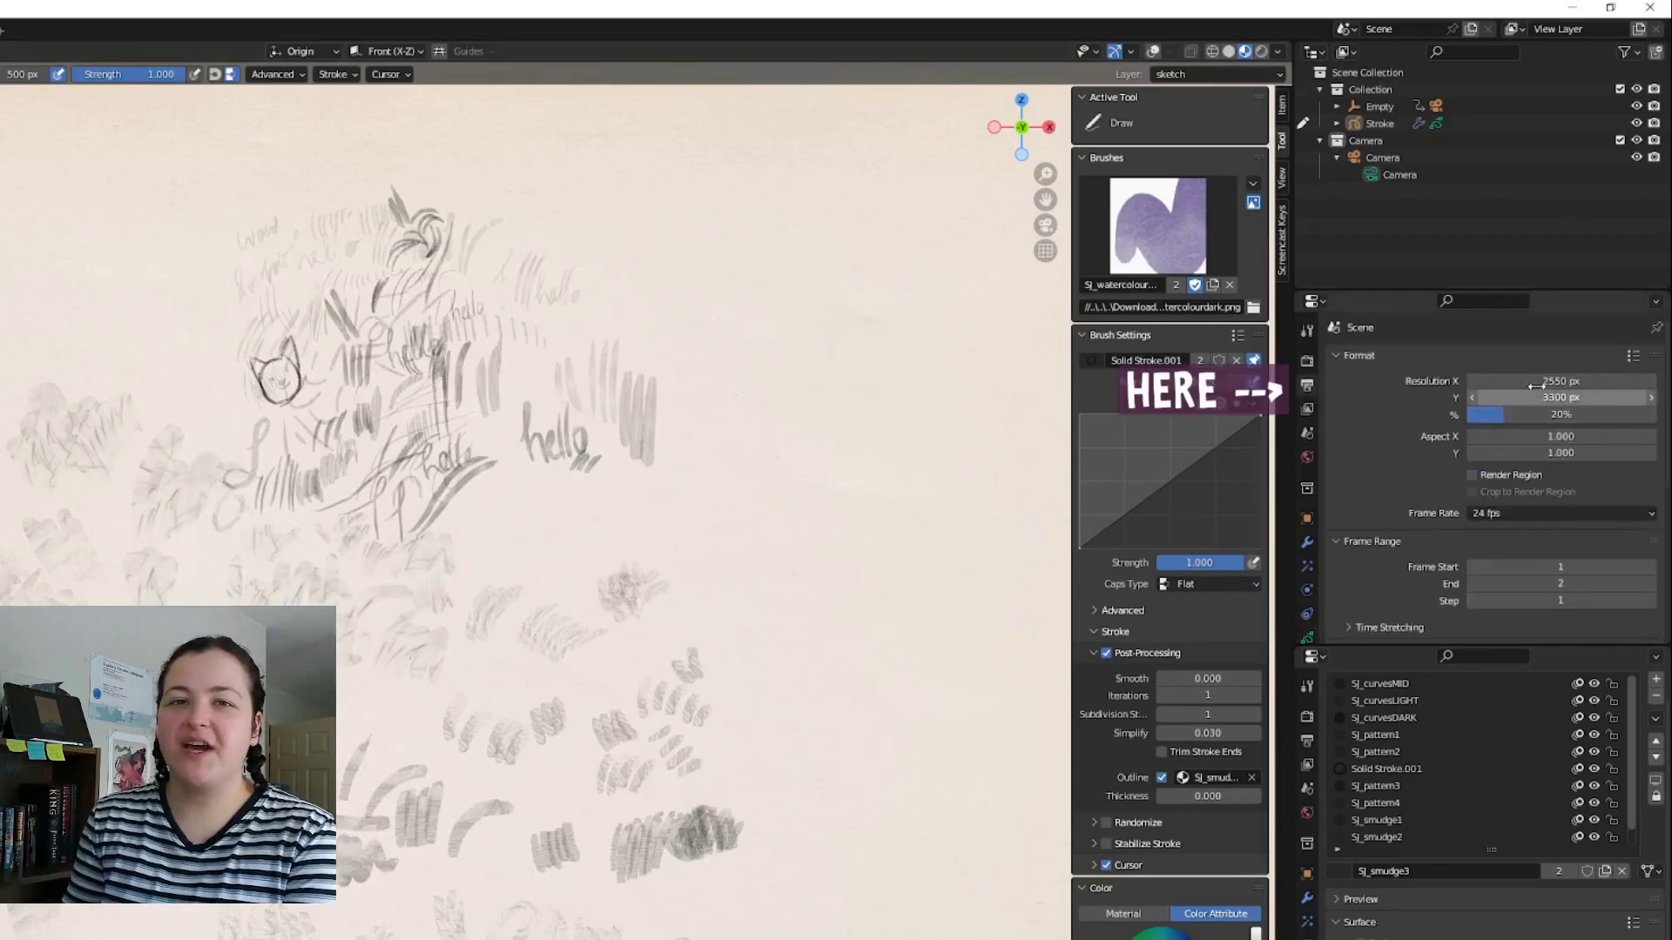
Set the render resolution to 200 by 200 px at 100% scale.
click(1563, 380)
text(200)
key(Tab)
text(200)
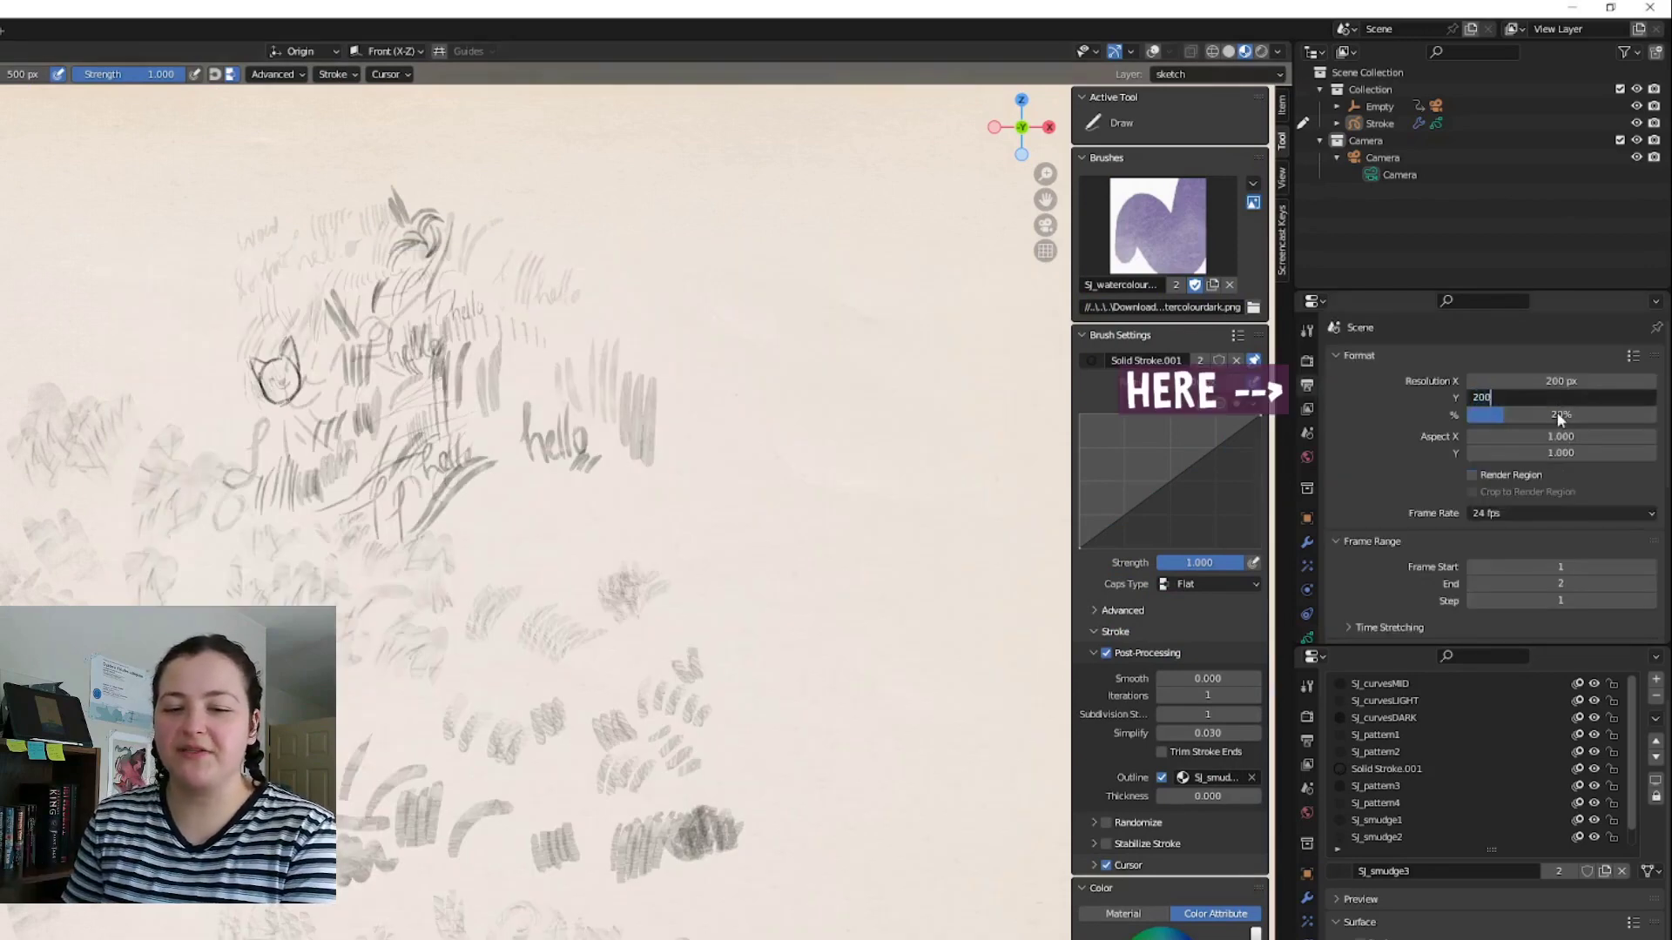
key(Return)
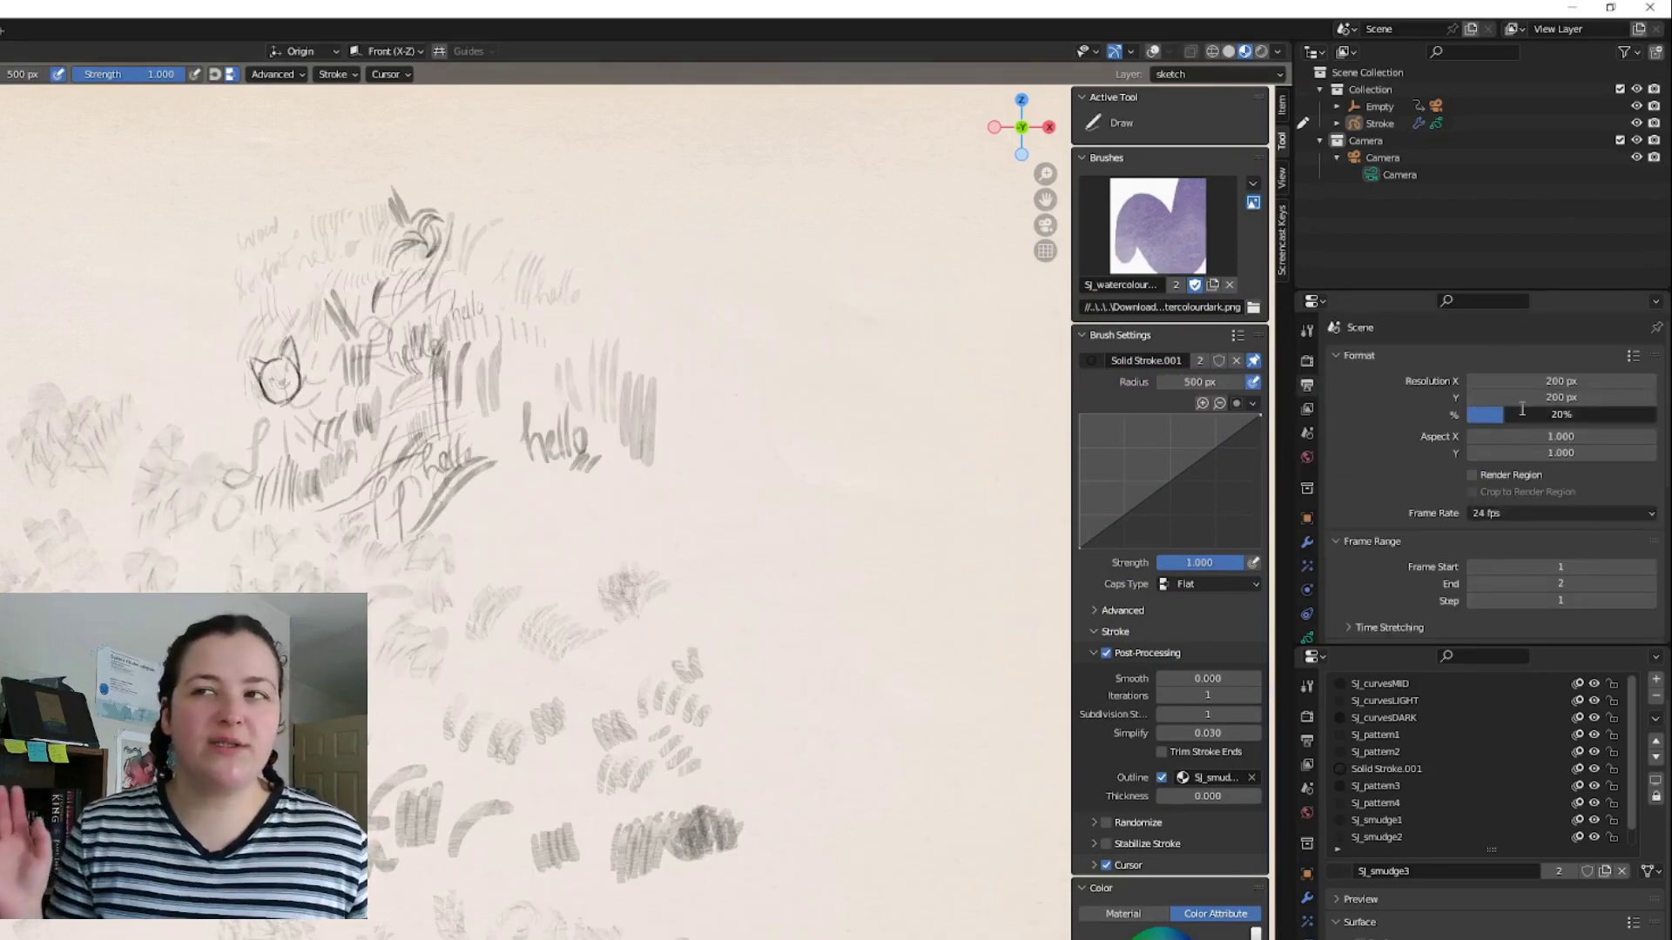
text(100)
key(Return)
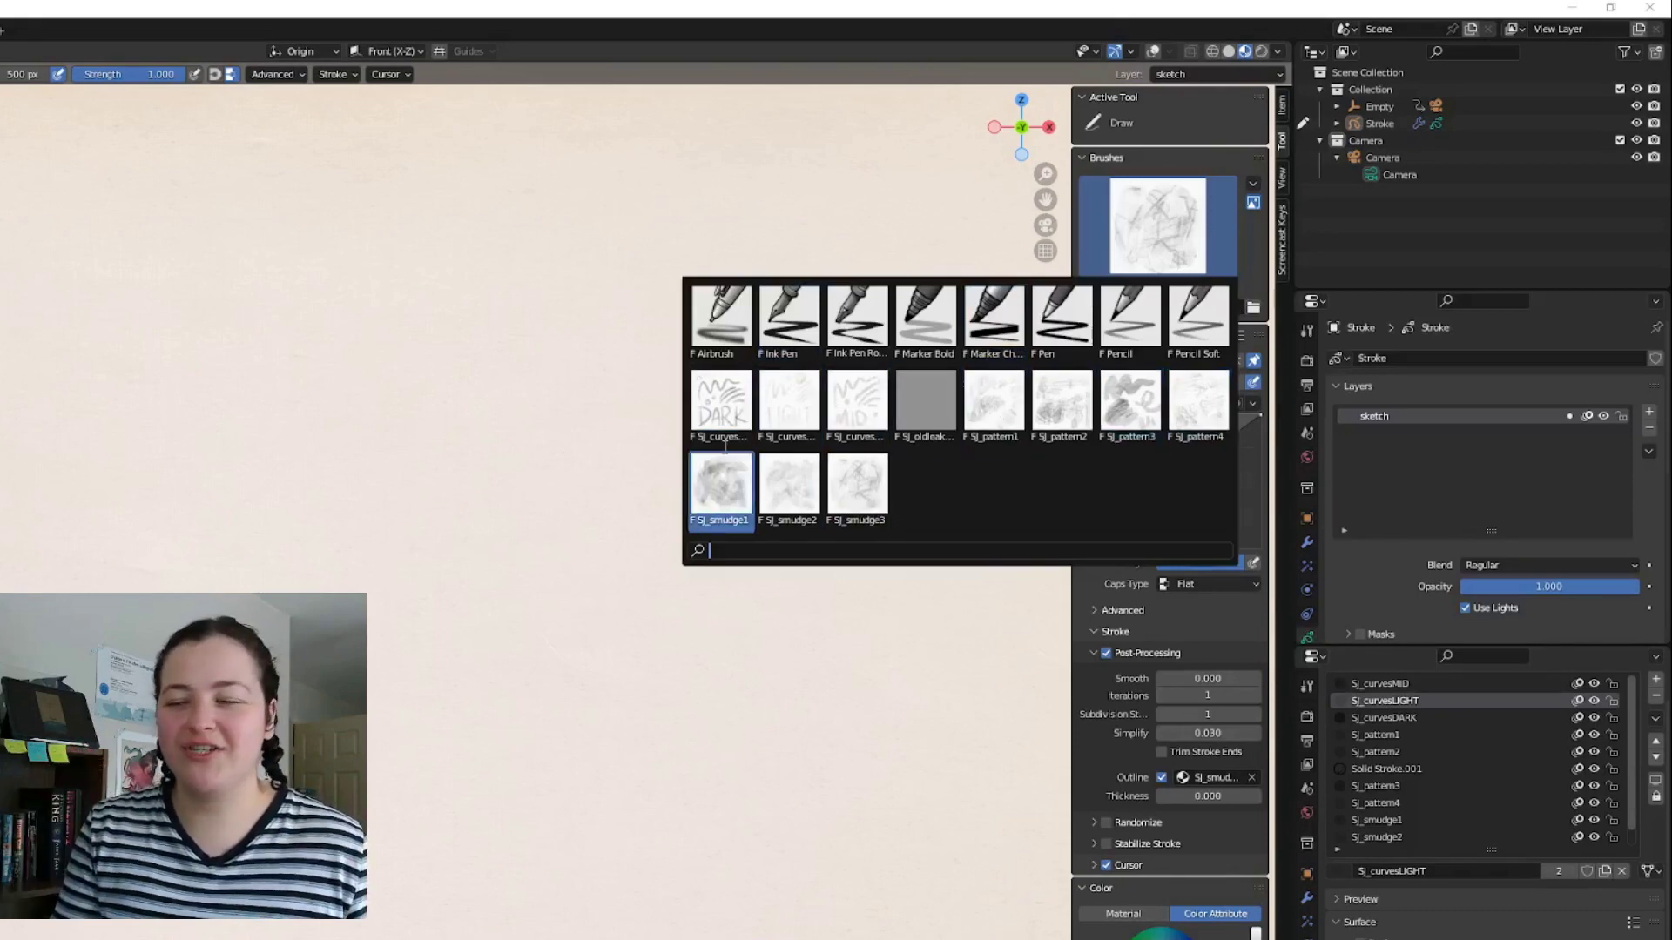
click(1093, 416)
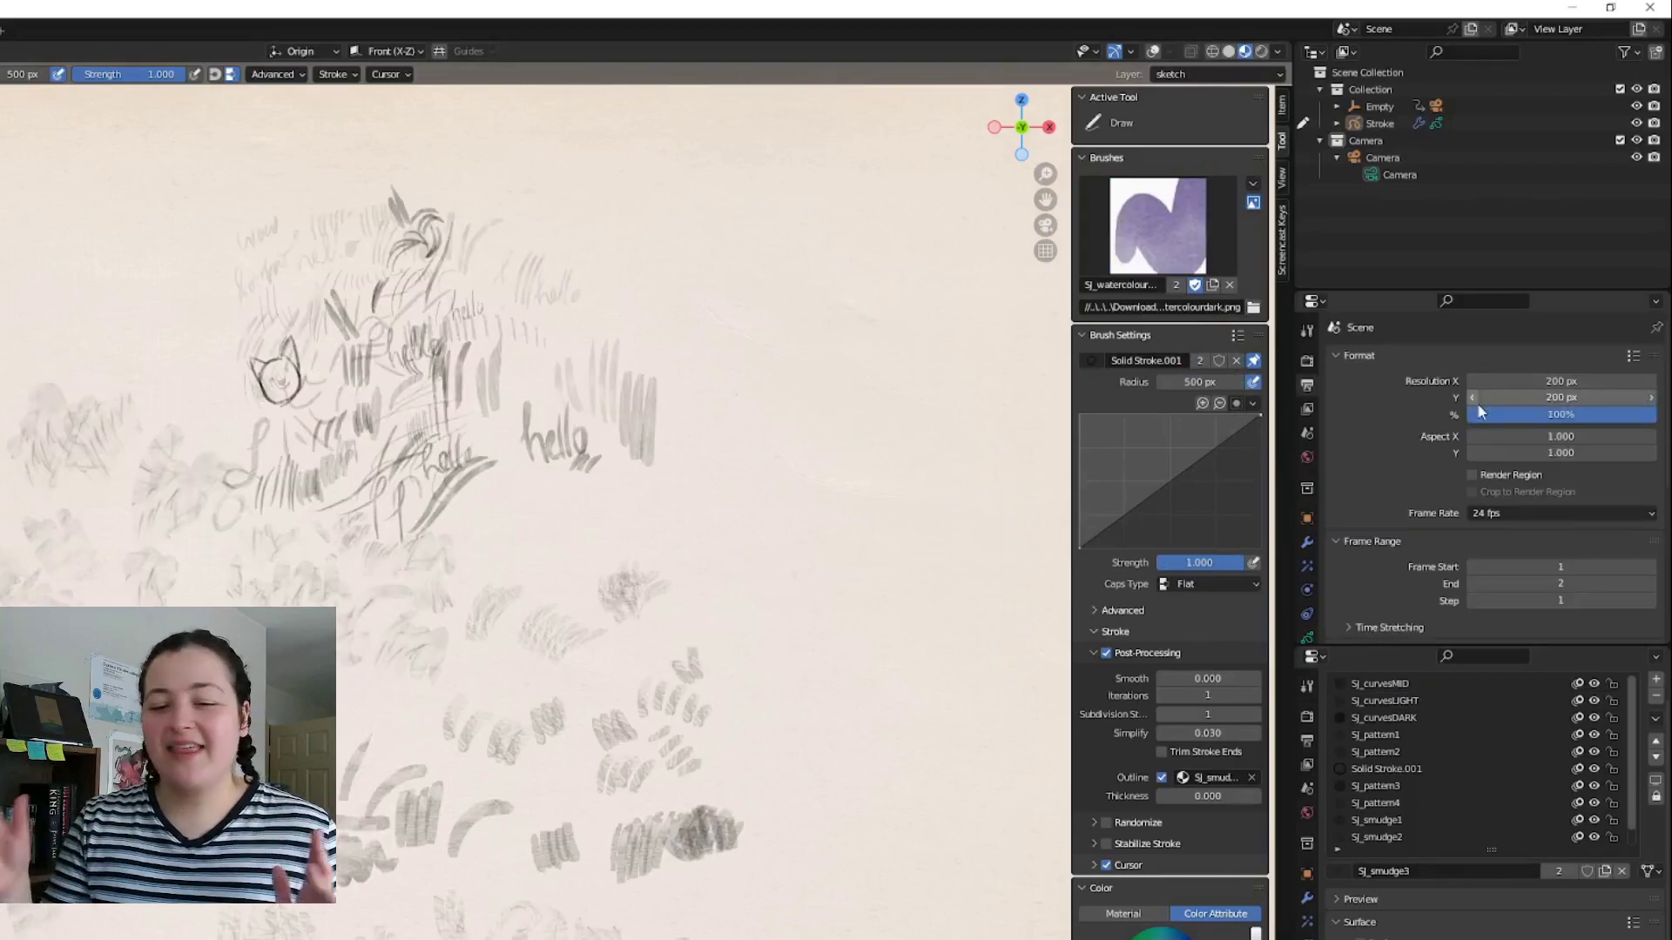
Turn off the world's node-based paper1.png background and return to the output settings.
click(1306, 457)
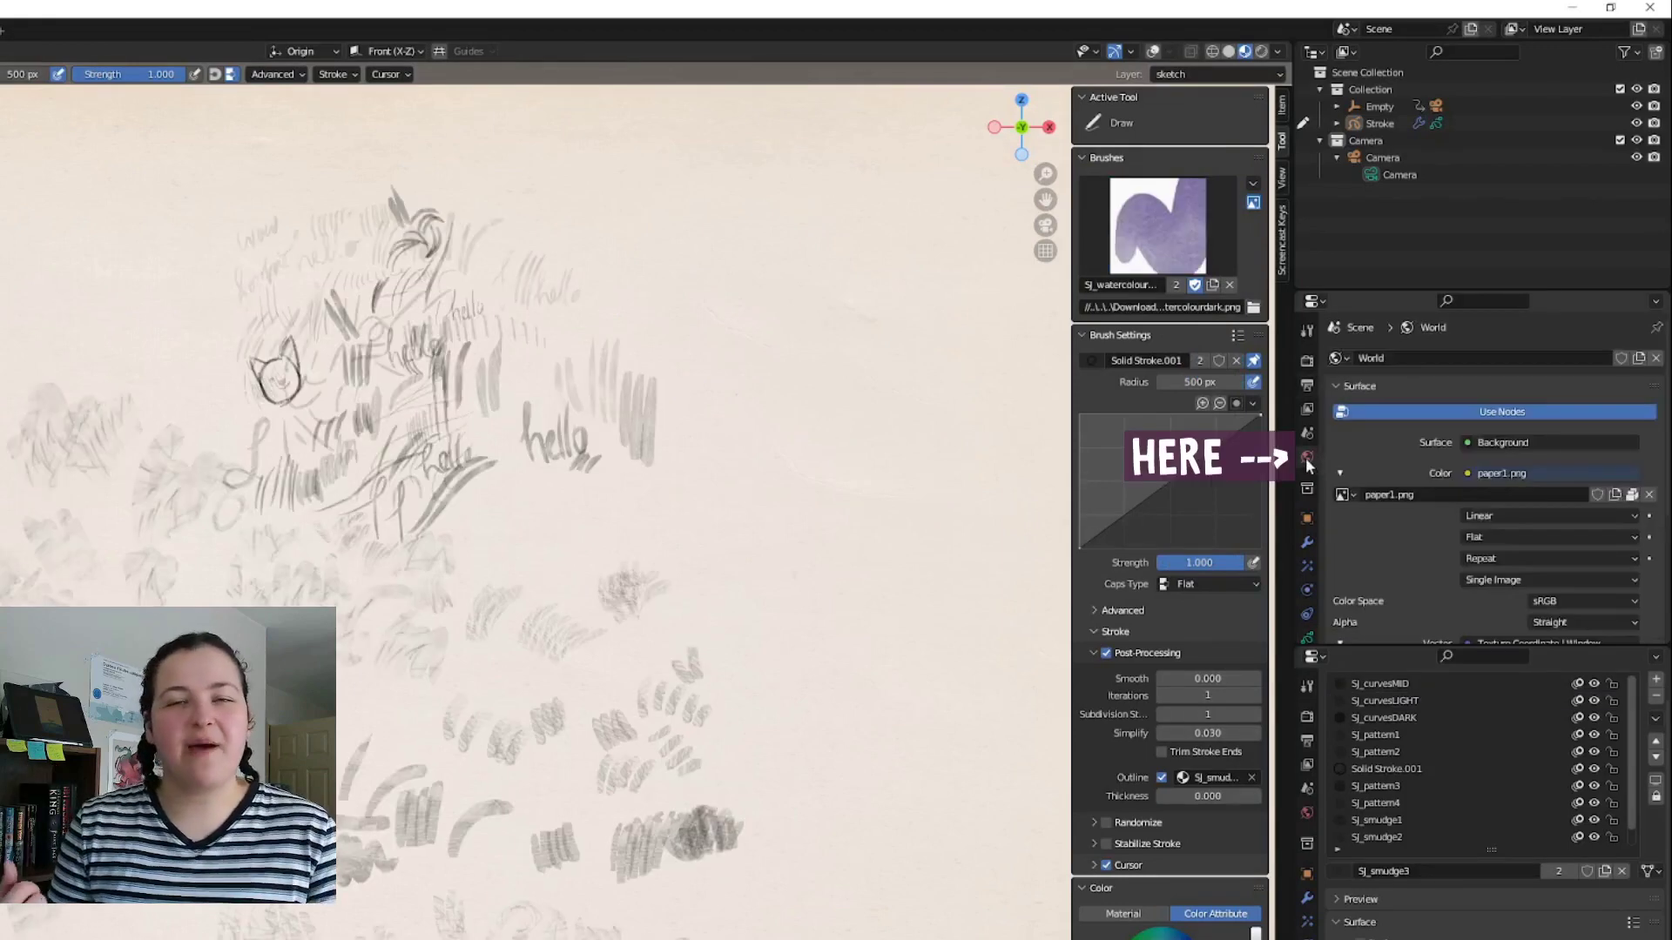
click(1526, 410)
click(1306, 364)
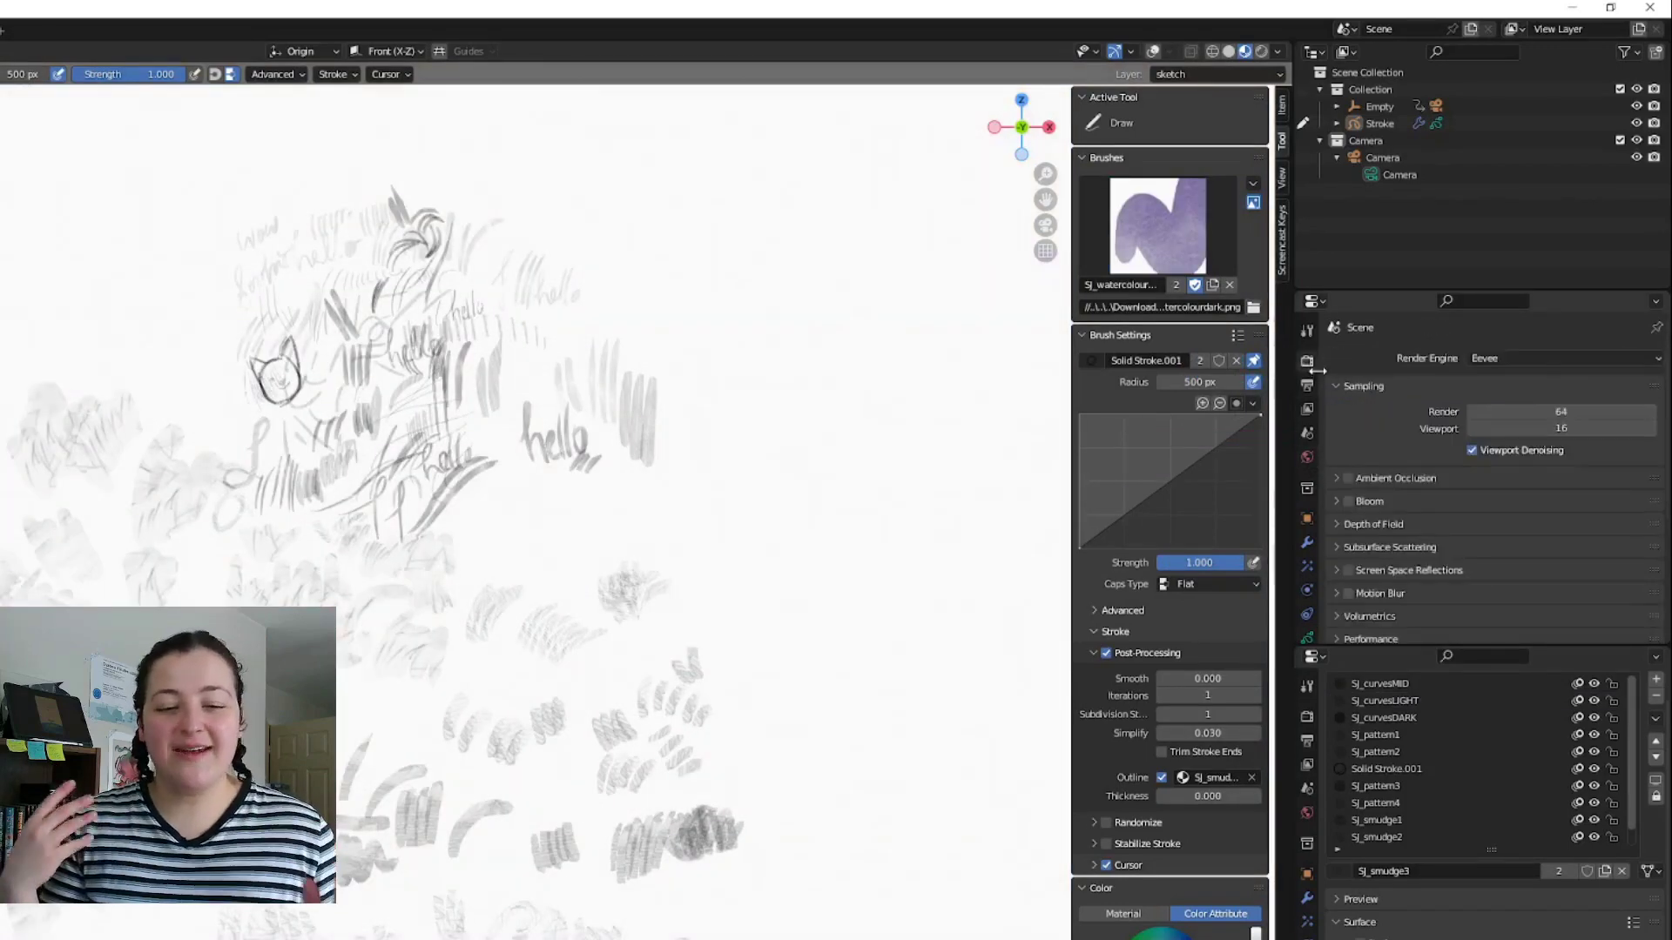
click(1307, 384)
In Object Mode, scale the stroke object up about 3 times and move it within the camera view.
click(65, 40)
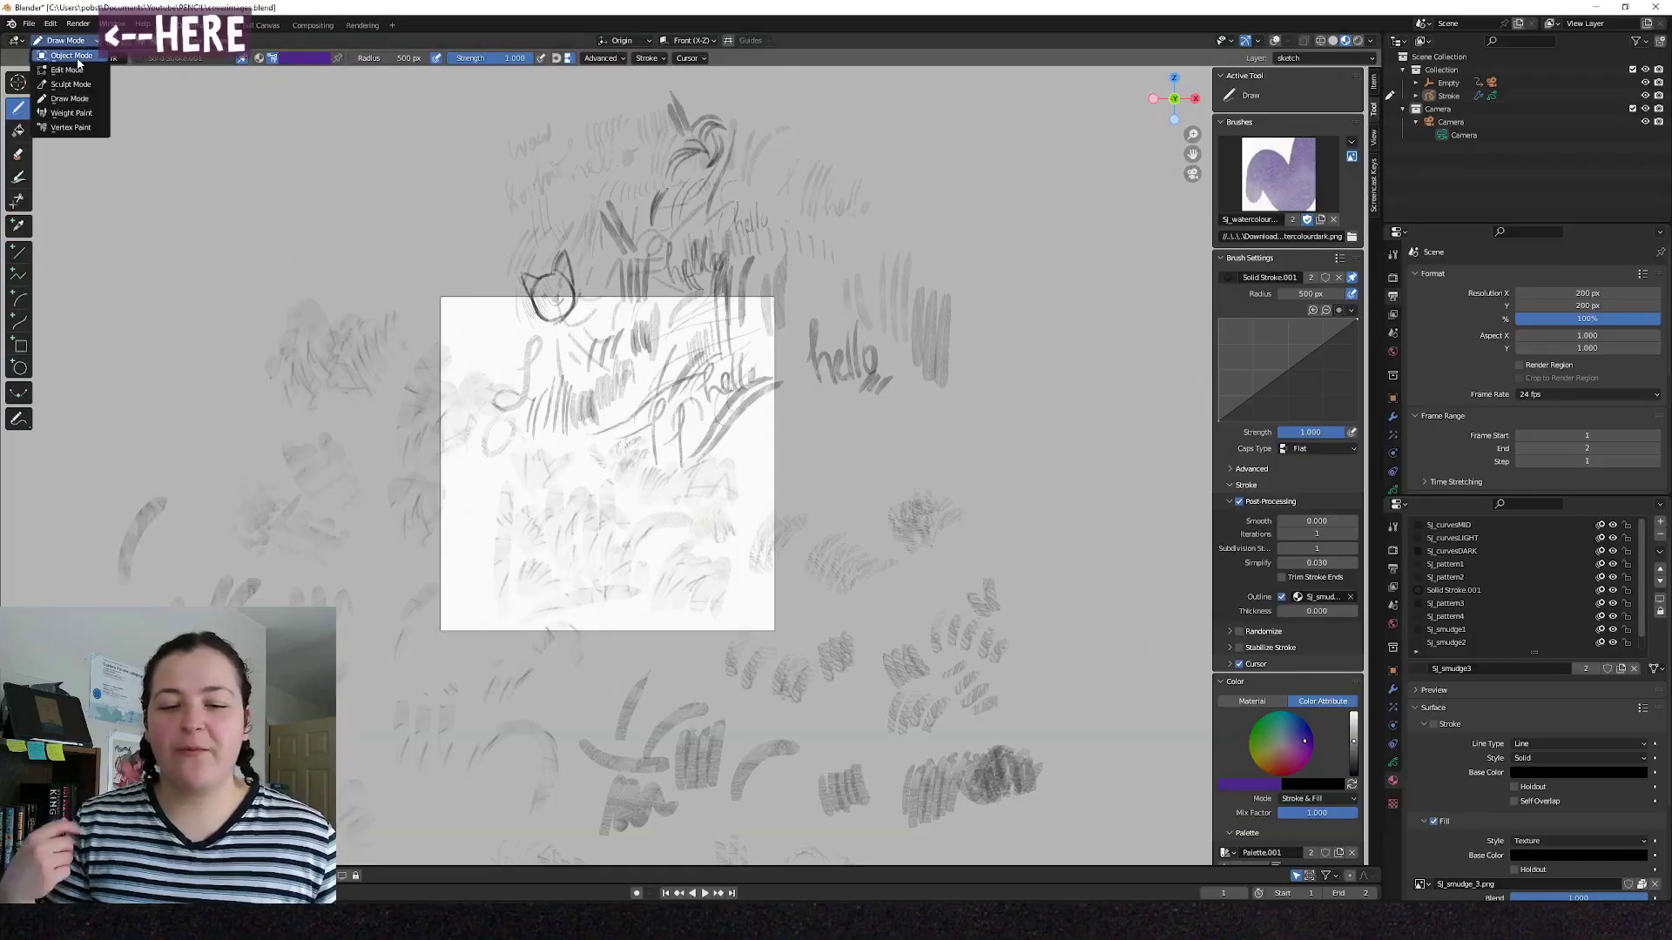
click(72, 56)
click(803, 404)
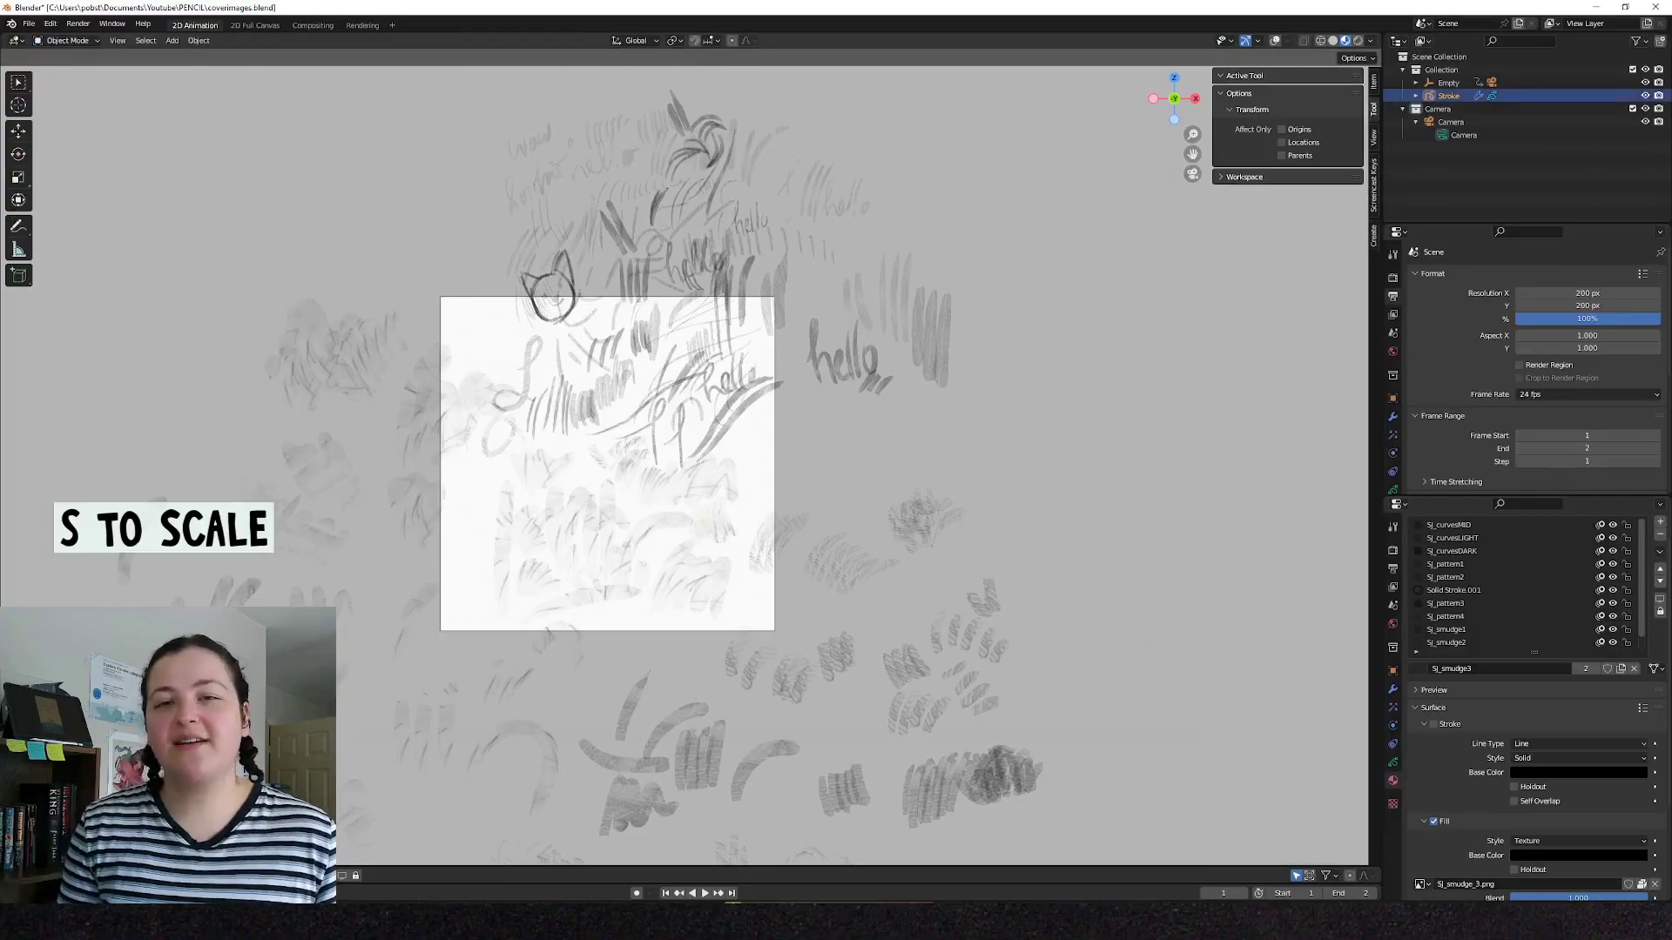
key(s)
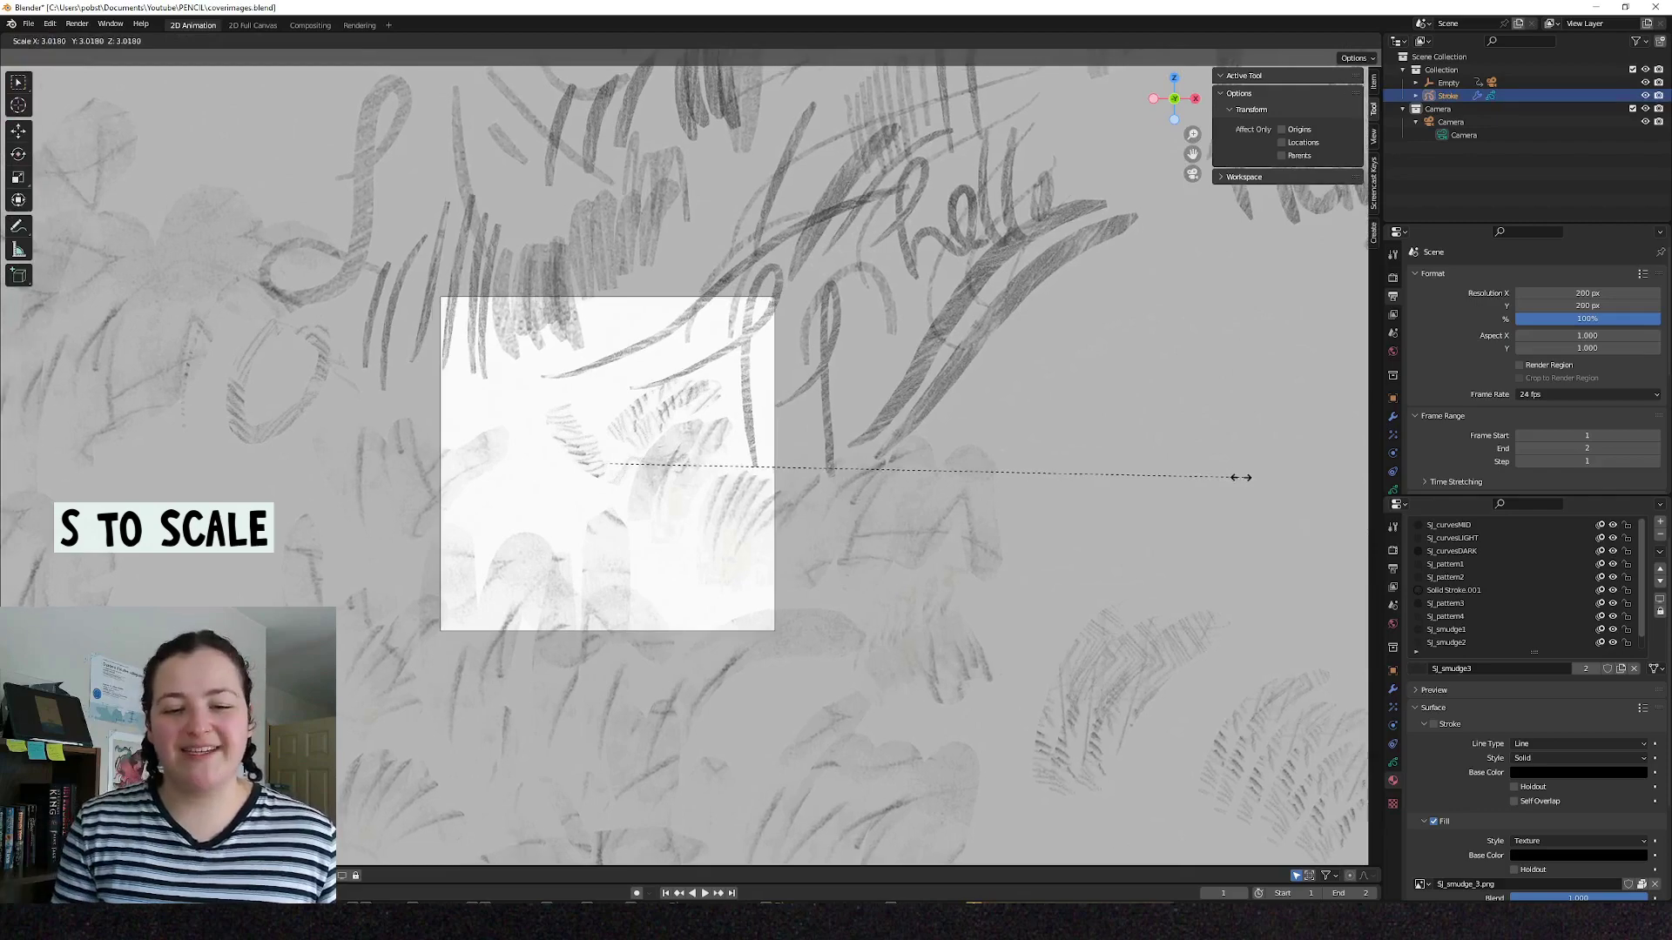
click(1220, 478)
scroll(756, 562, down, 1)
key(g)
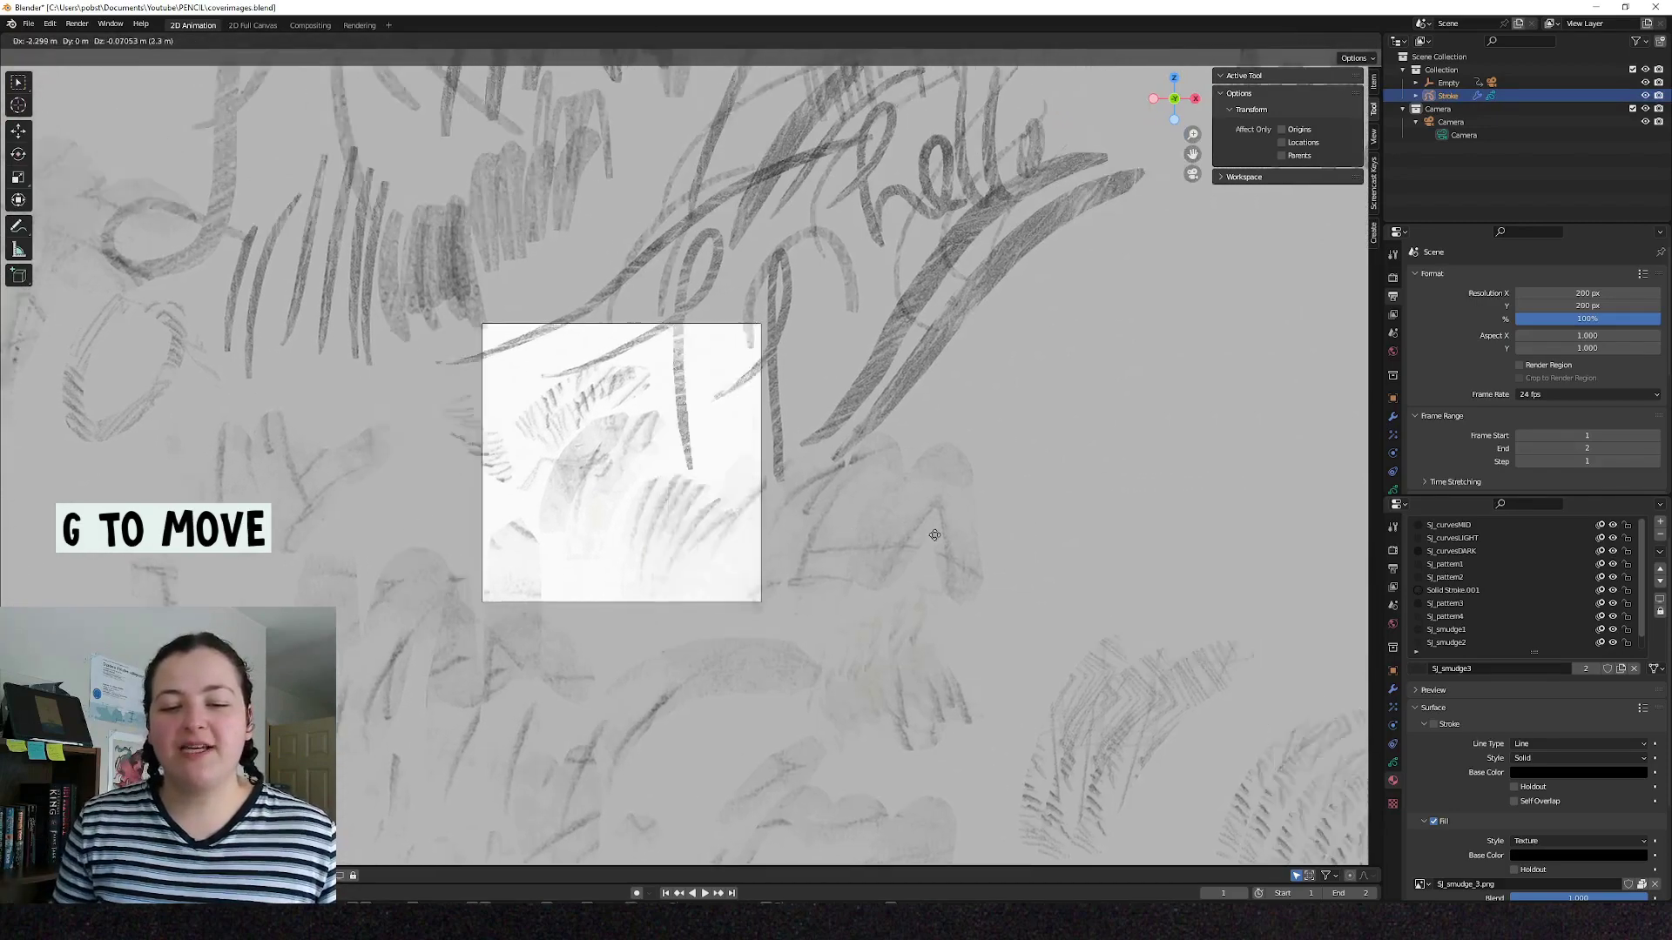
click(435, 548)
In Draw Mode, letter DARK inside the camera frame and add a wavy line, small circles, curved hatching and short dashes above it.
key(ctrl+Tab)
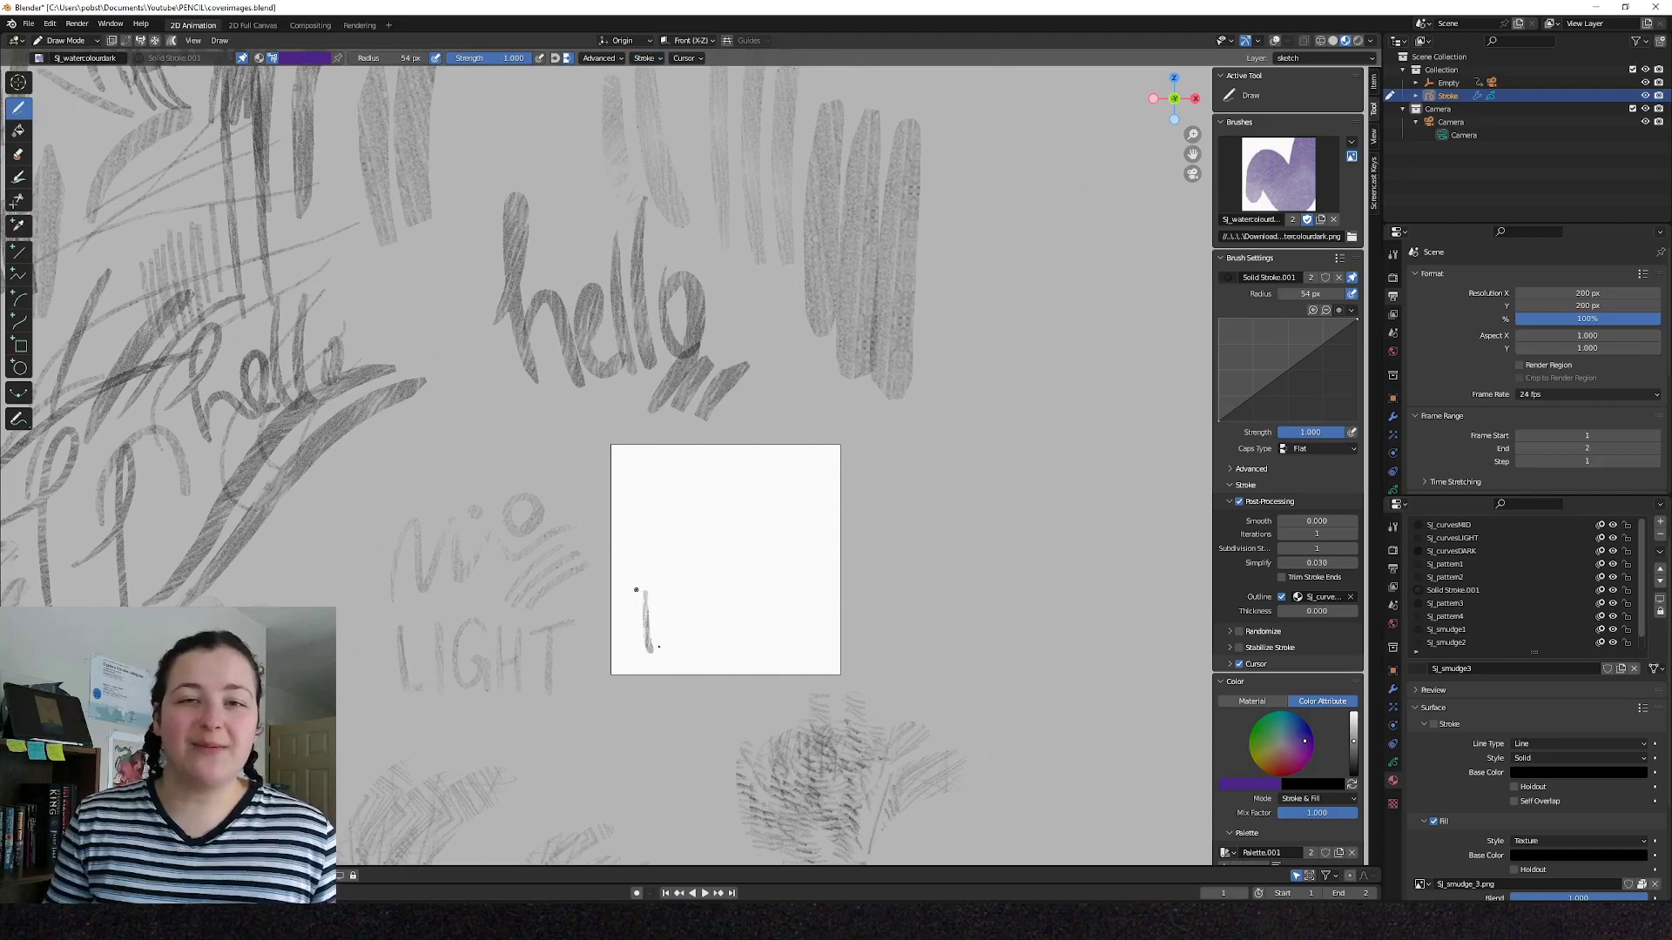
mouse_move(636, 590)
mouse_down()
mouse_move(640, 658)
mouse_move(716, 629)
mouse_up()
mouse_move(642, 568)
mouse_down()
mouse_move(691, 530)
mouse_move(799, 501)
mouse_up()
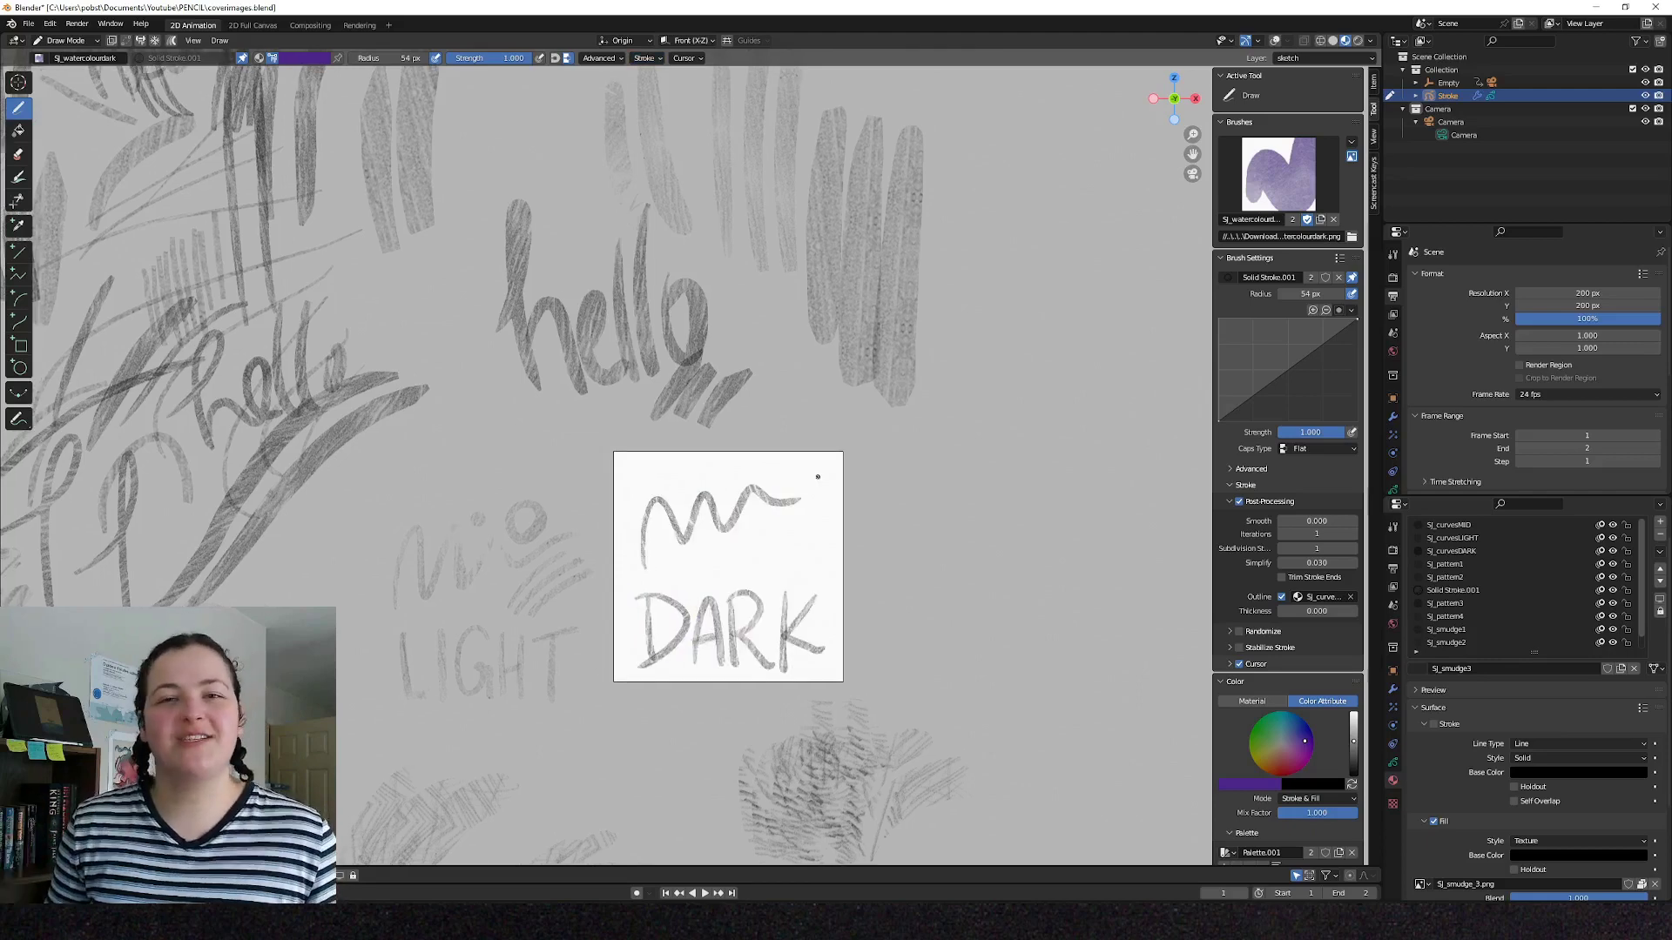
drag(721, 564, 806, 522)
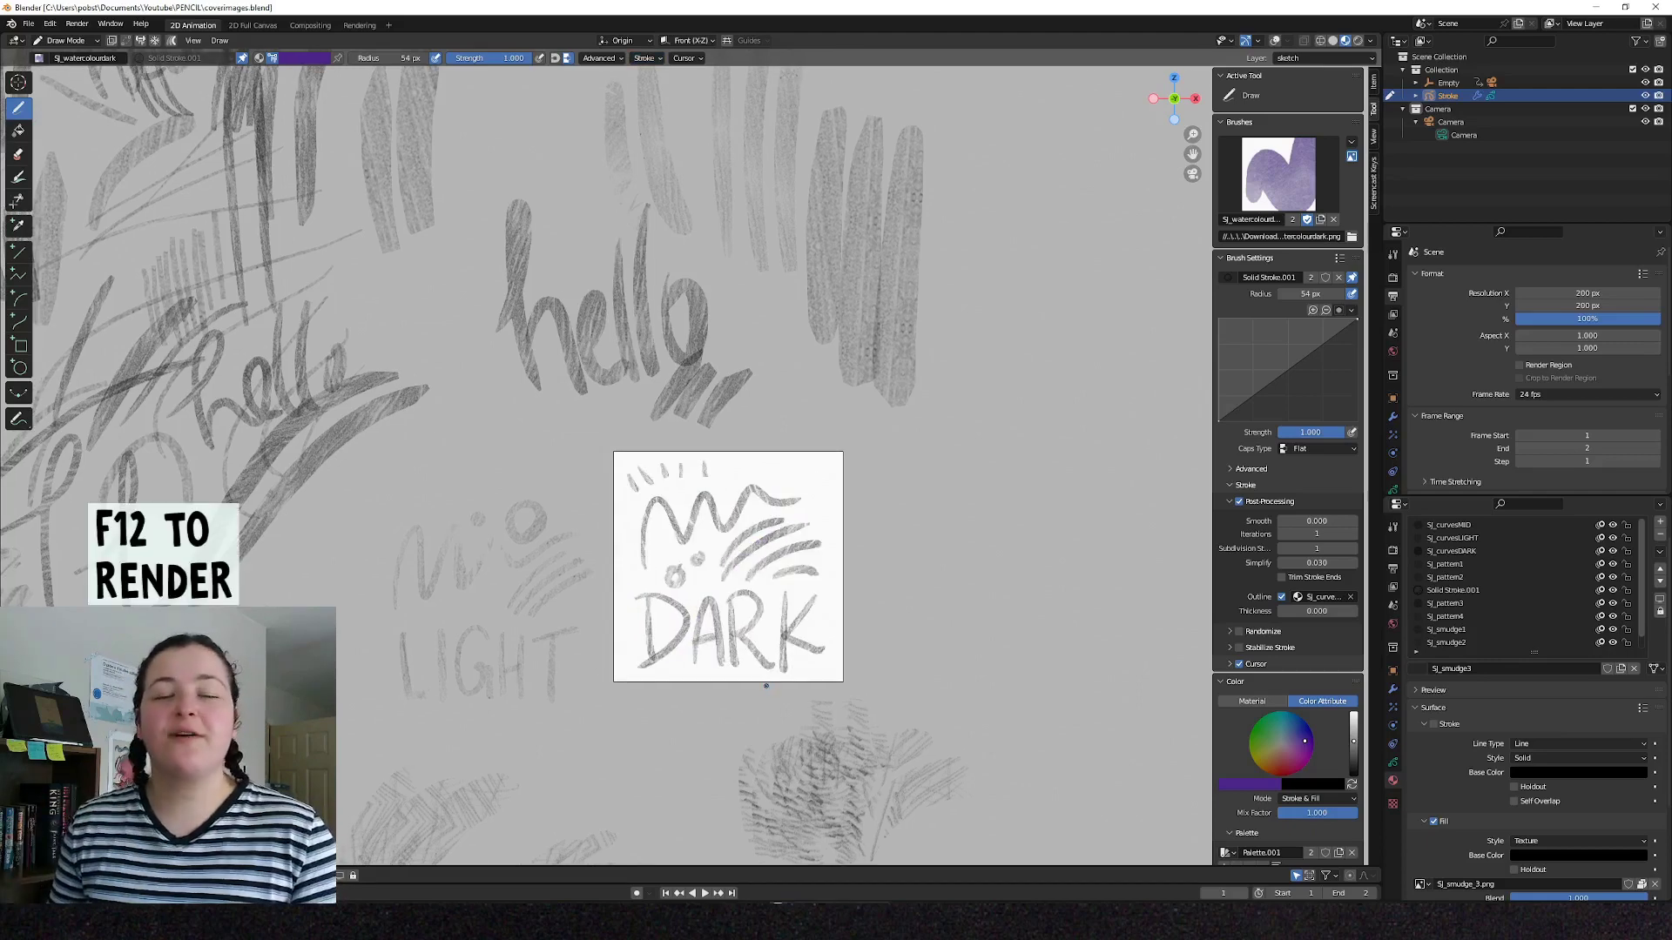
Render the DARK sample and save the image as strokeDARK.png in the coverimages folder.
key(F12)
click(116, 41)
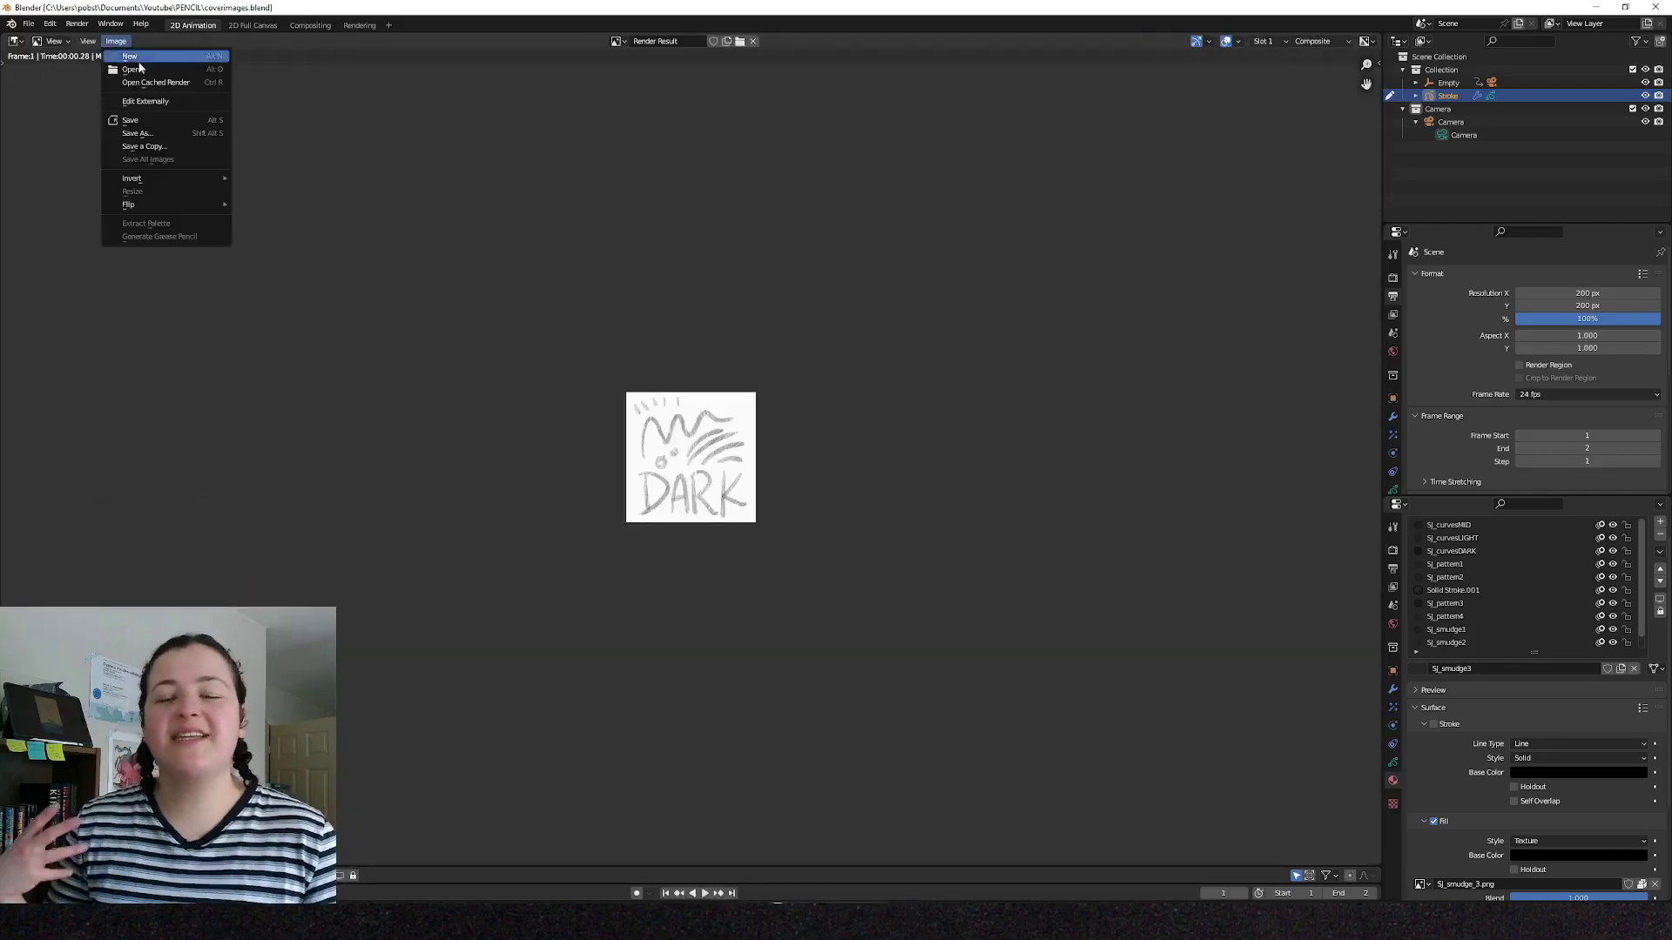
click(139, 132)
click(702, 703)
text(strokeDARK.png)
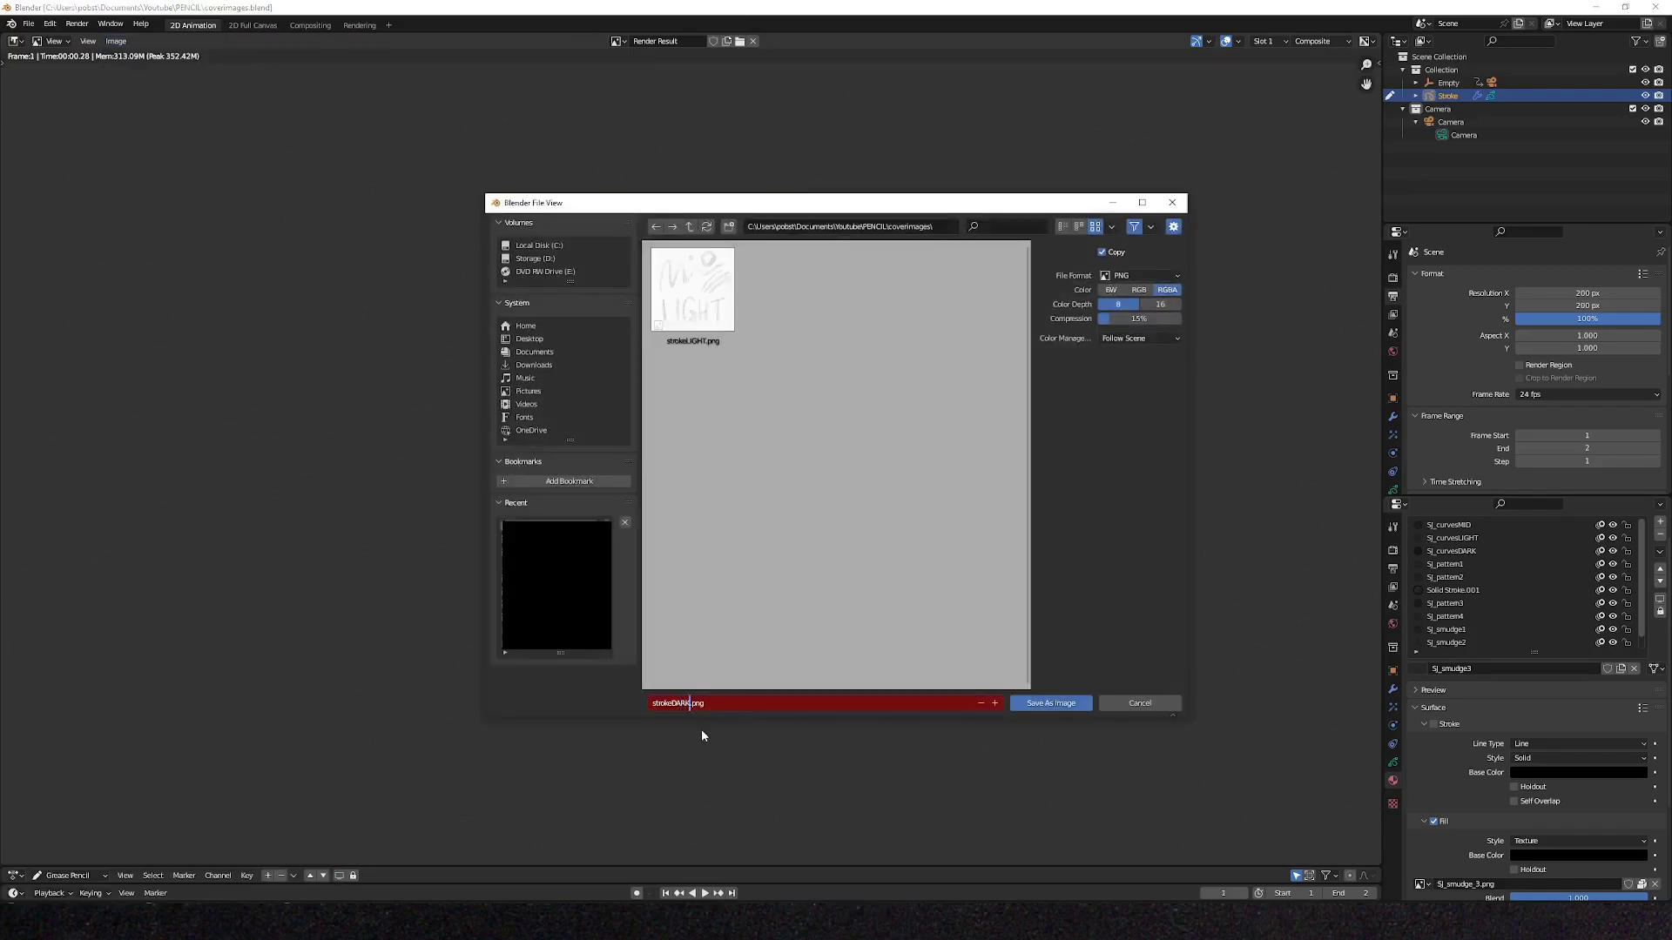
key(Return)
click(1051, 704)
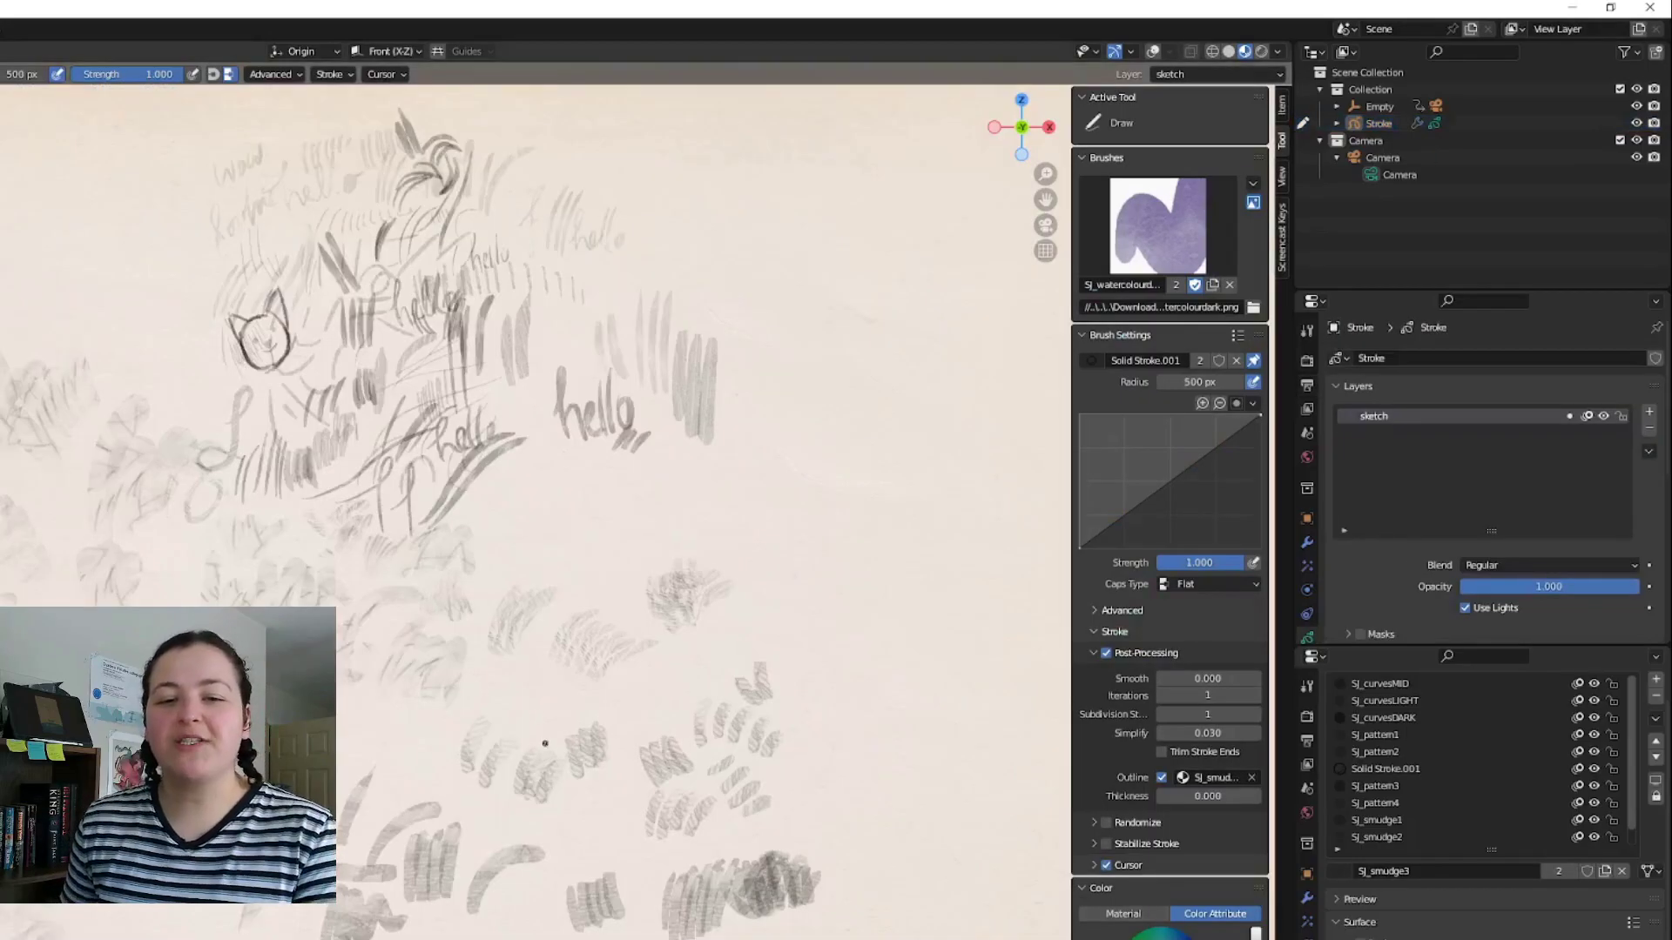
Set the watercolour brush's outline material to SJ_smudge1 and rename the brush SJ_smudge1.
mouse_move(545, 743)
shift+middle_down()
mouse_move(526, 765)
mouse_move(434, 777)
shift+middle_up()
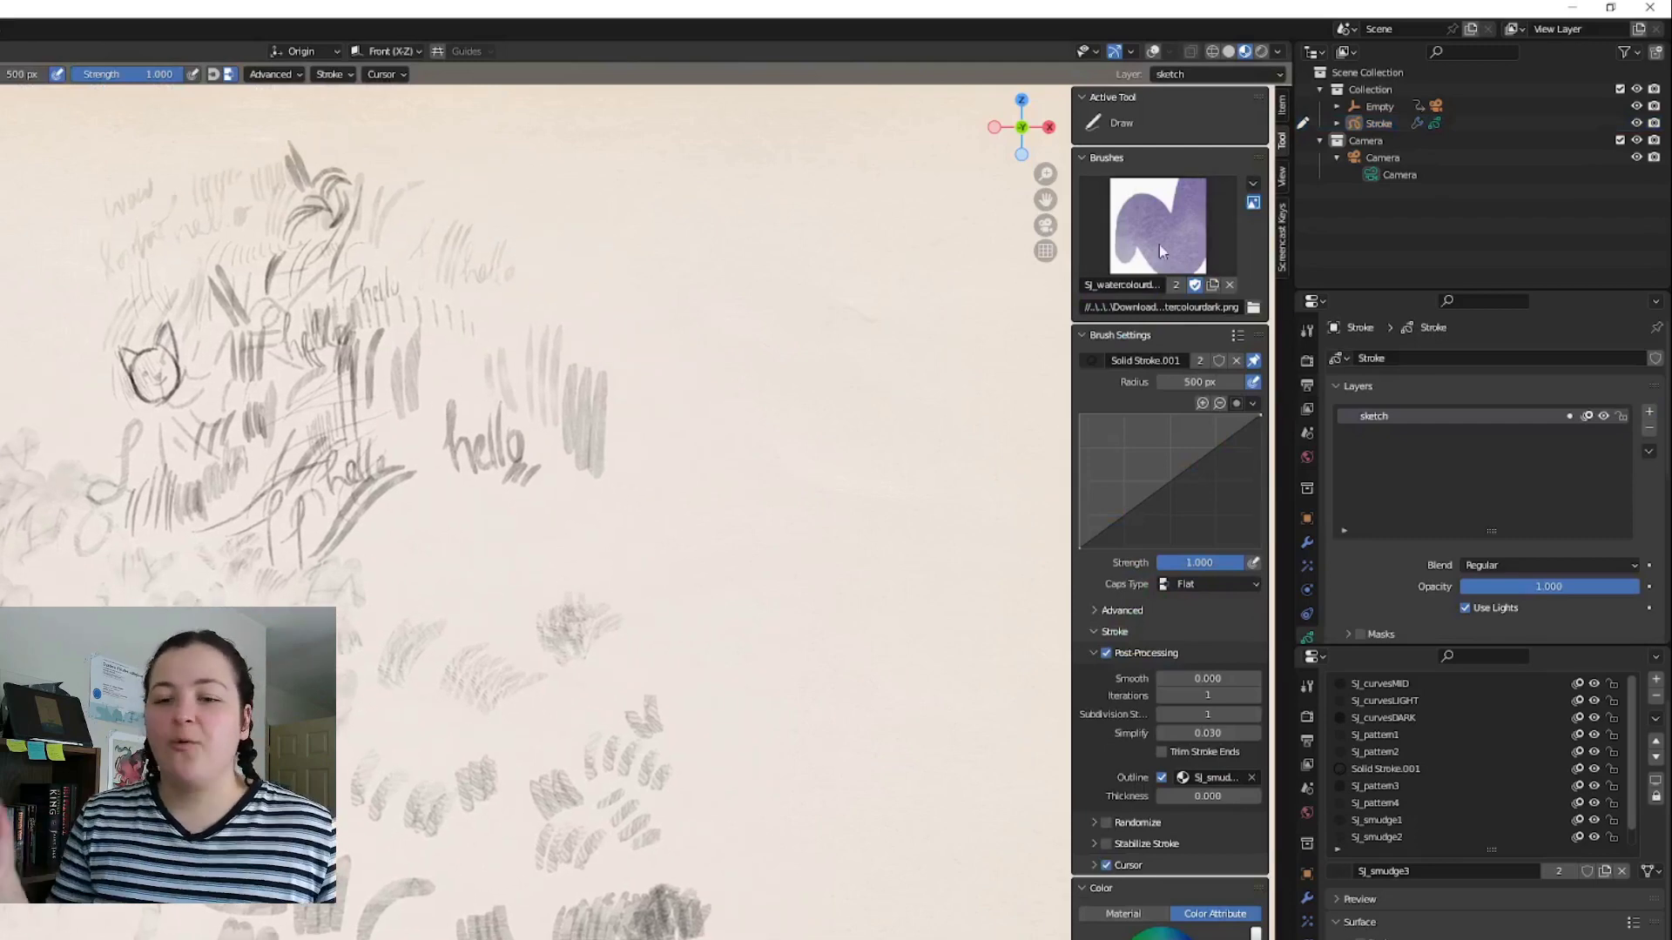
click(1215, 778)
click(1239, 925)
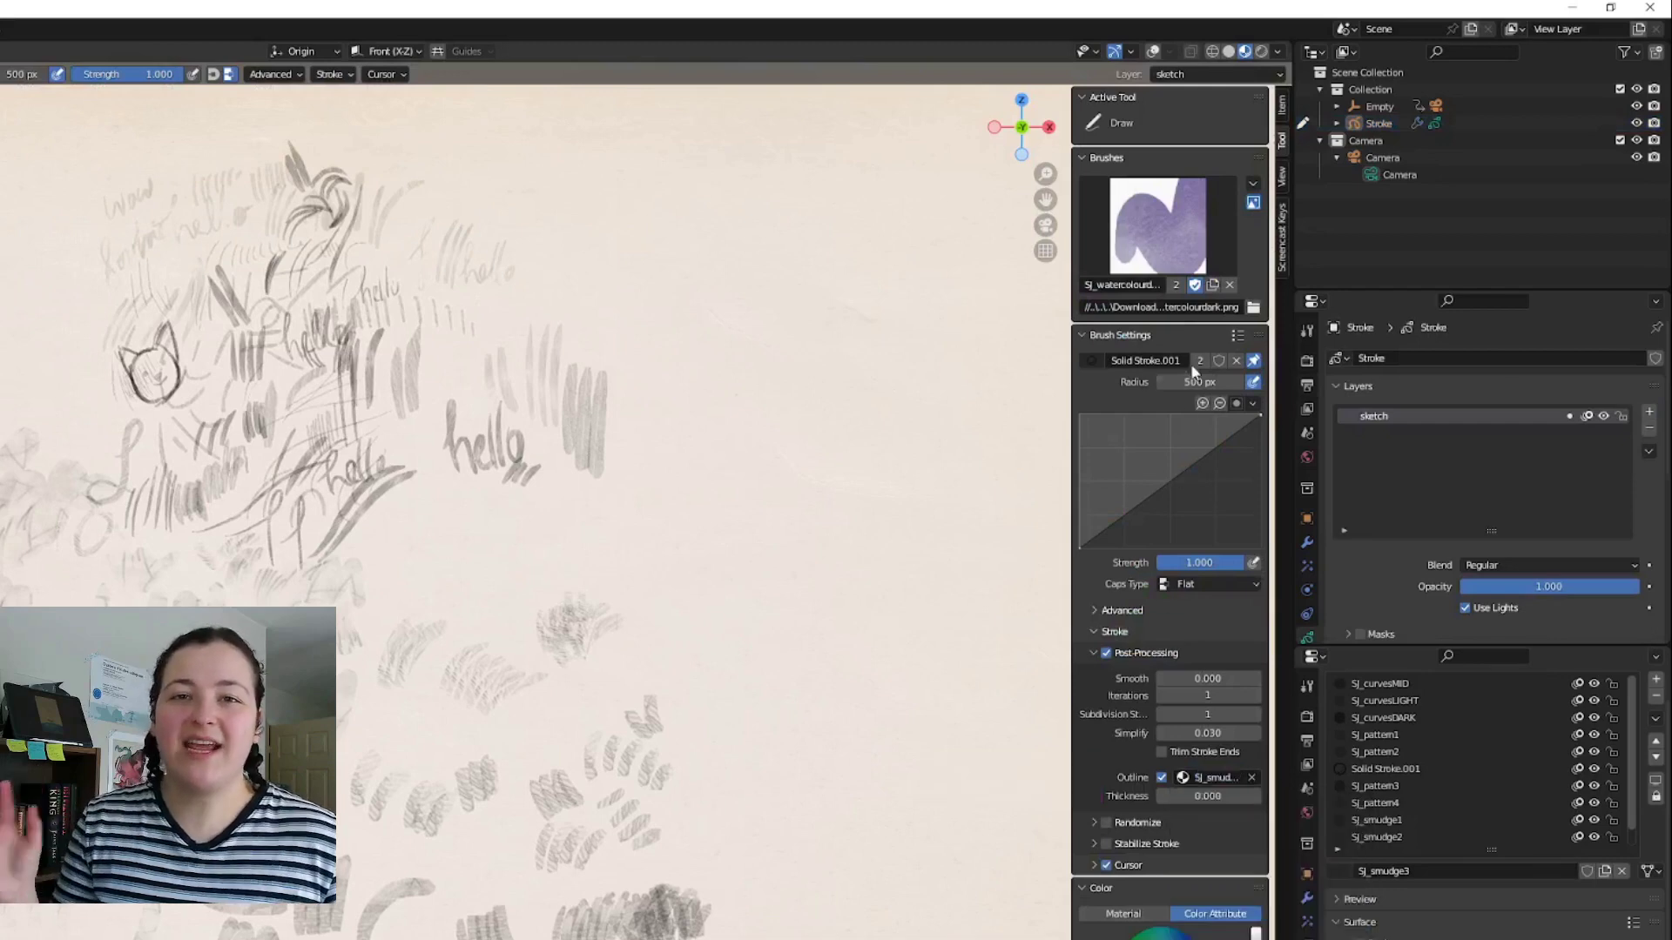
double_click(1128, 284)
text(SJ_smudge1)
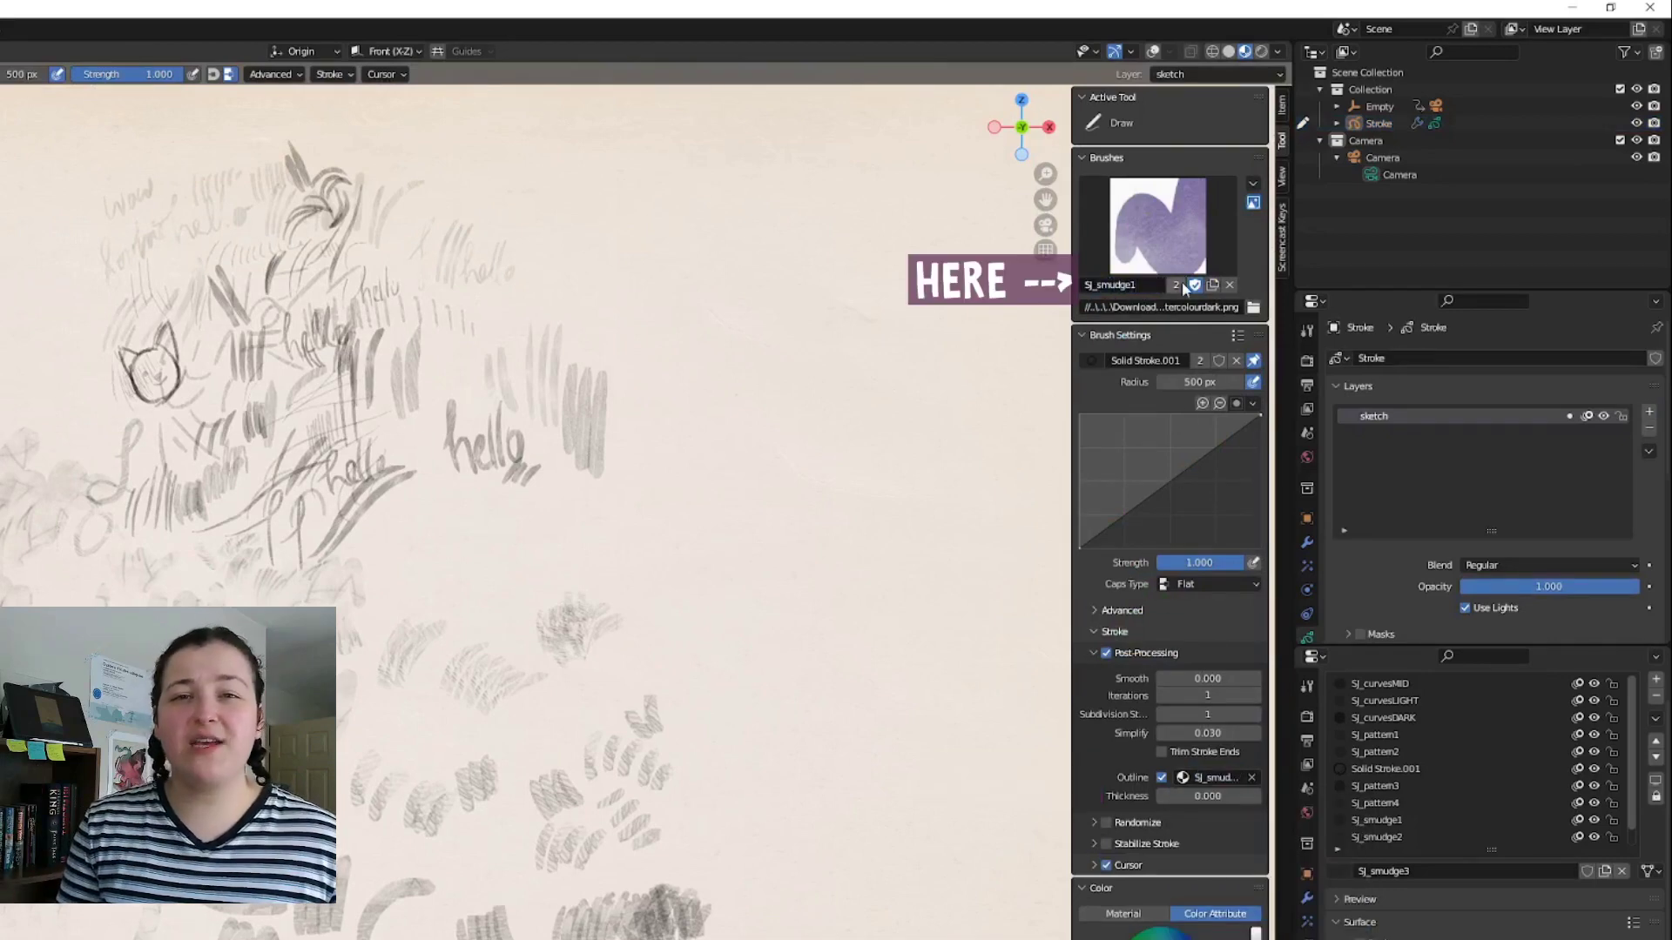
Assign smudge1.png from the coverimages folder as the SJ_smudge1 brush's custom icon.
click(1254, 203)
click(1252, 206)
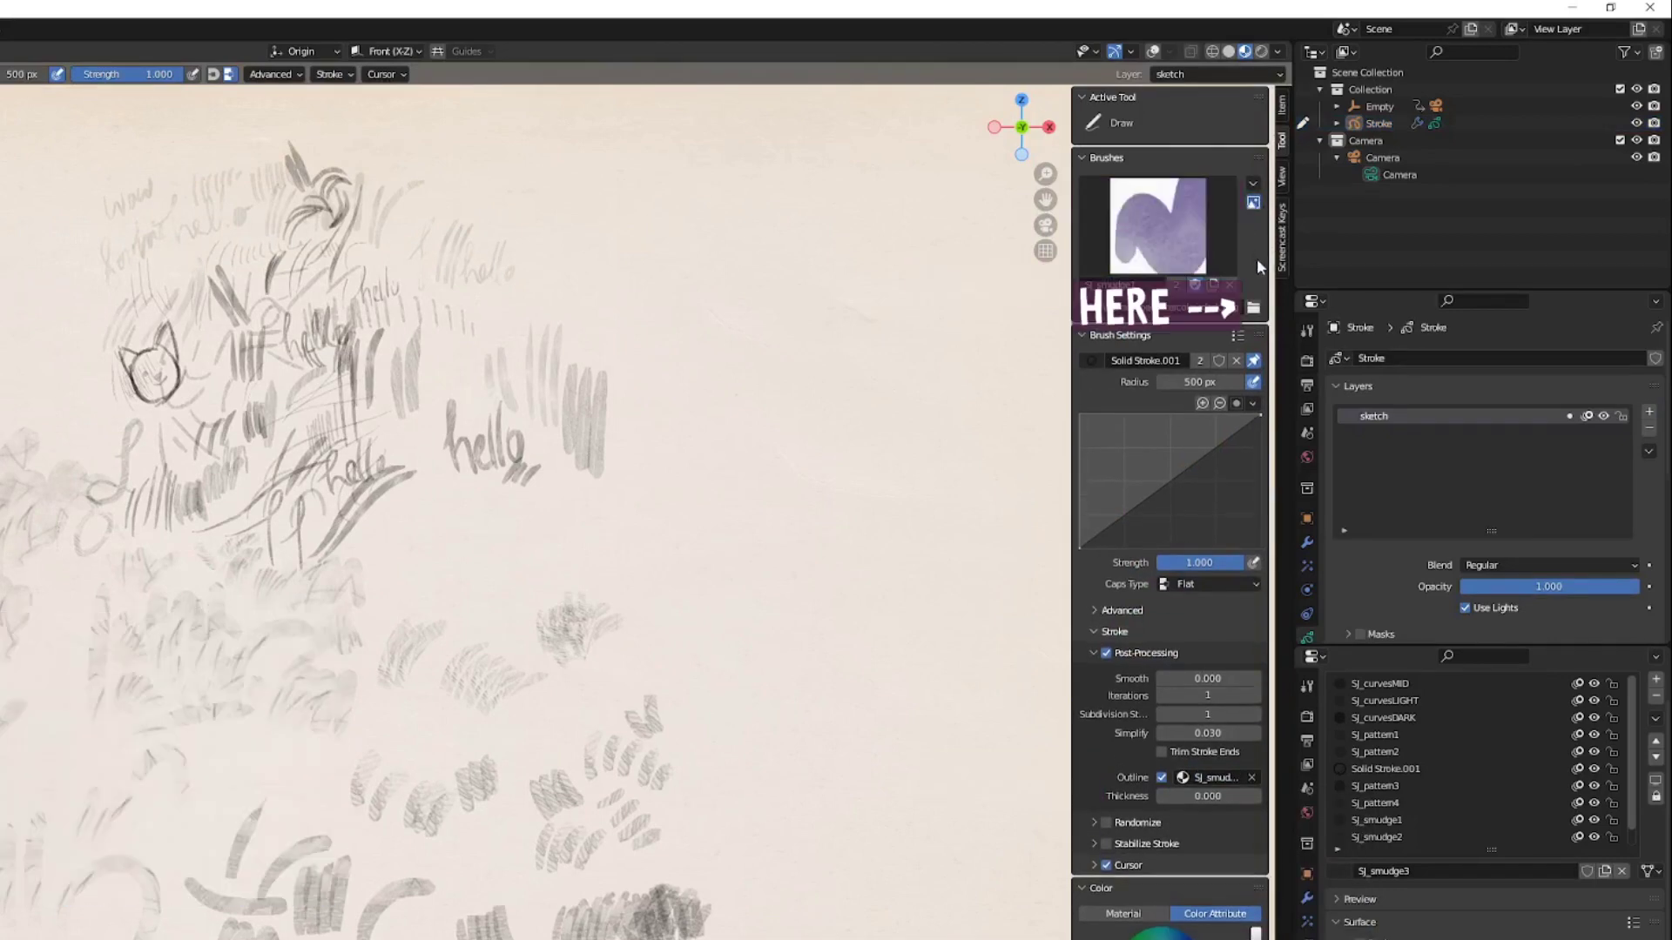
click(1252, 307)
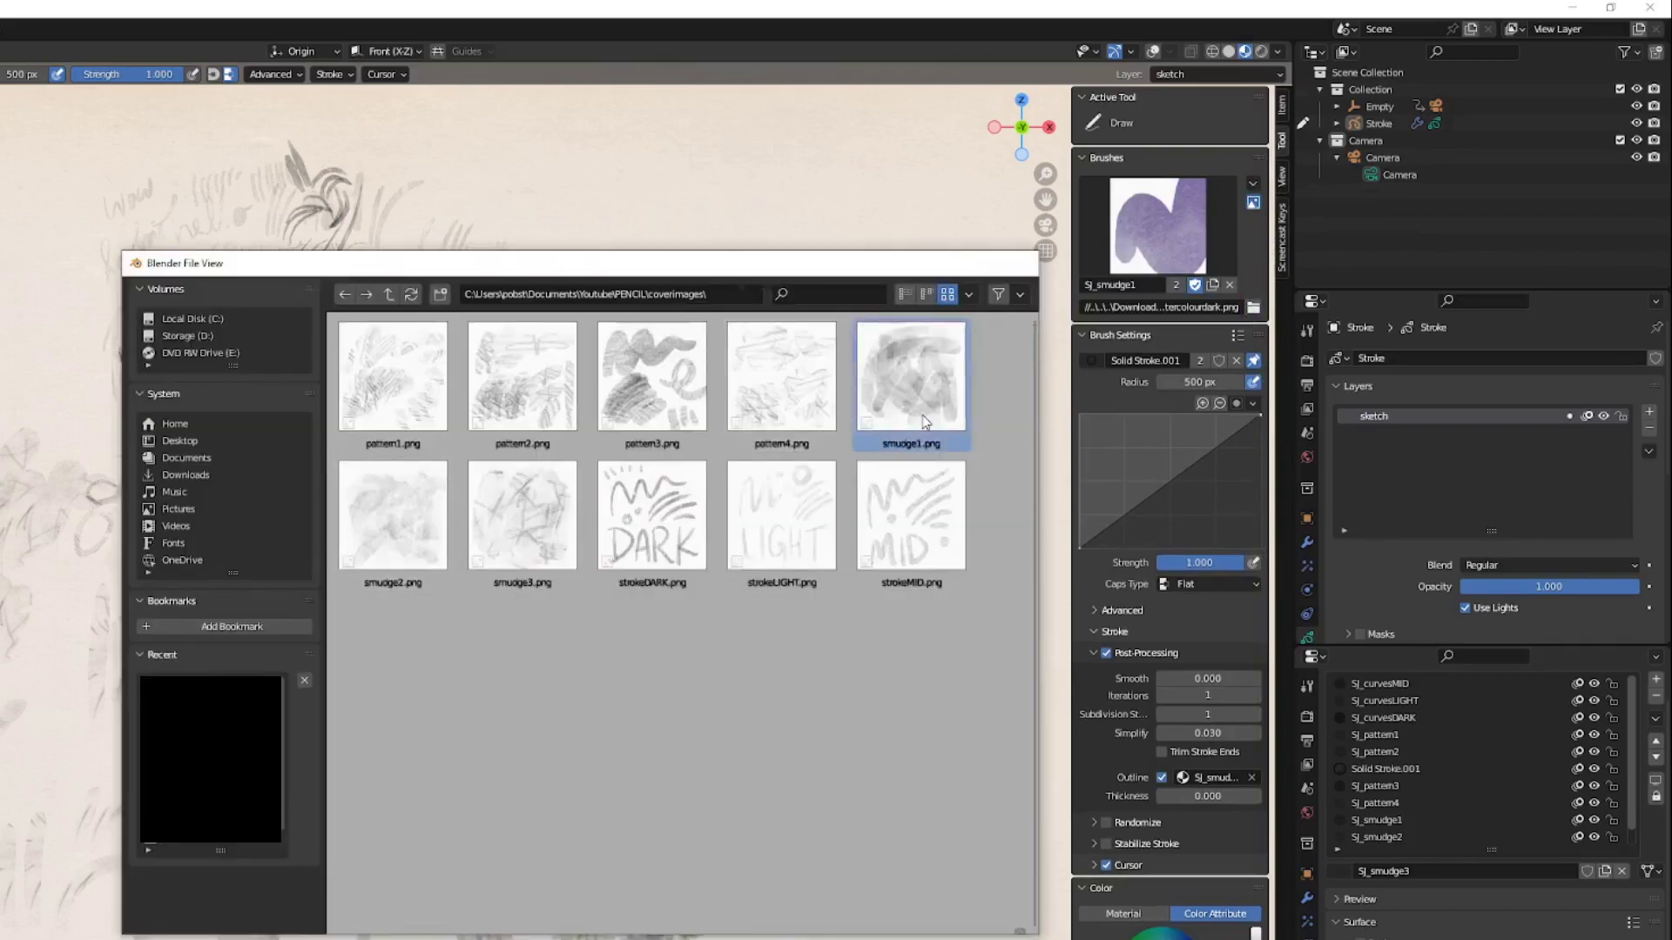
double_click(912, 385)
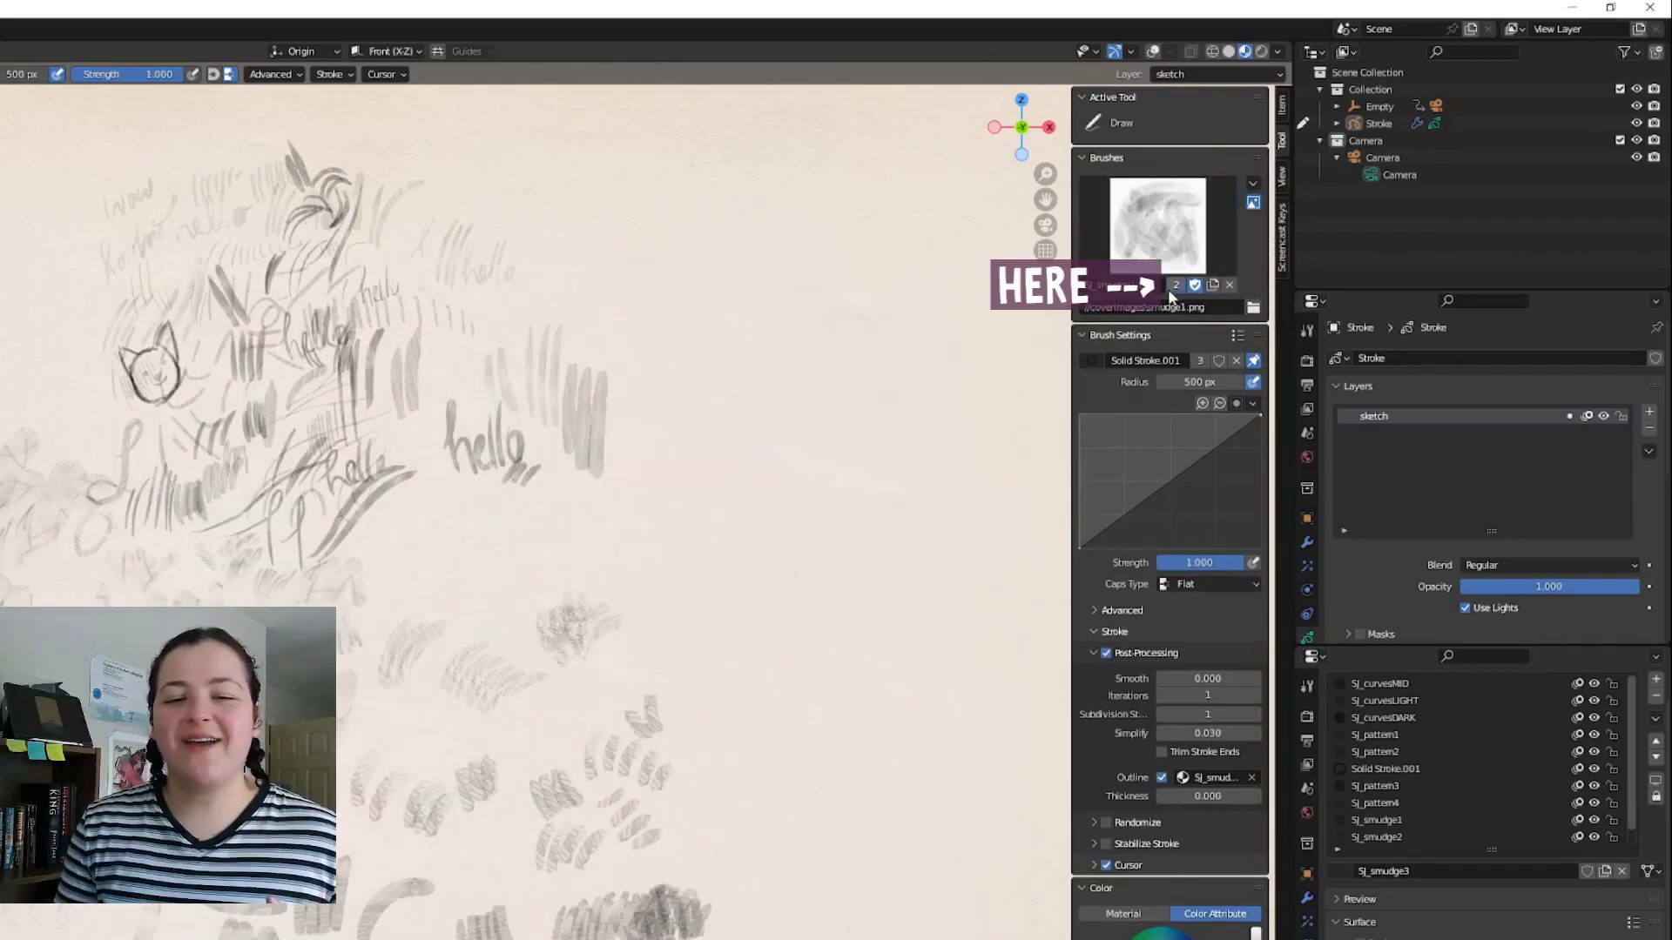
Duplicate the SJ_smudge1 brush and set the copy's outline material to SJ_smudge2.
click(1215, 778)
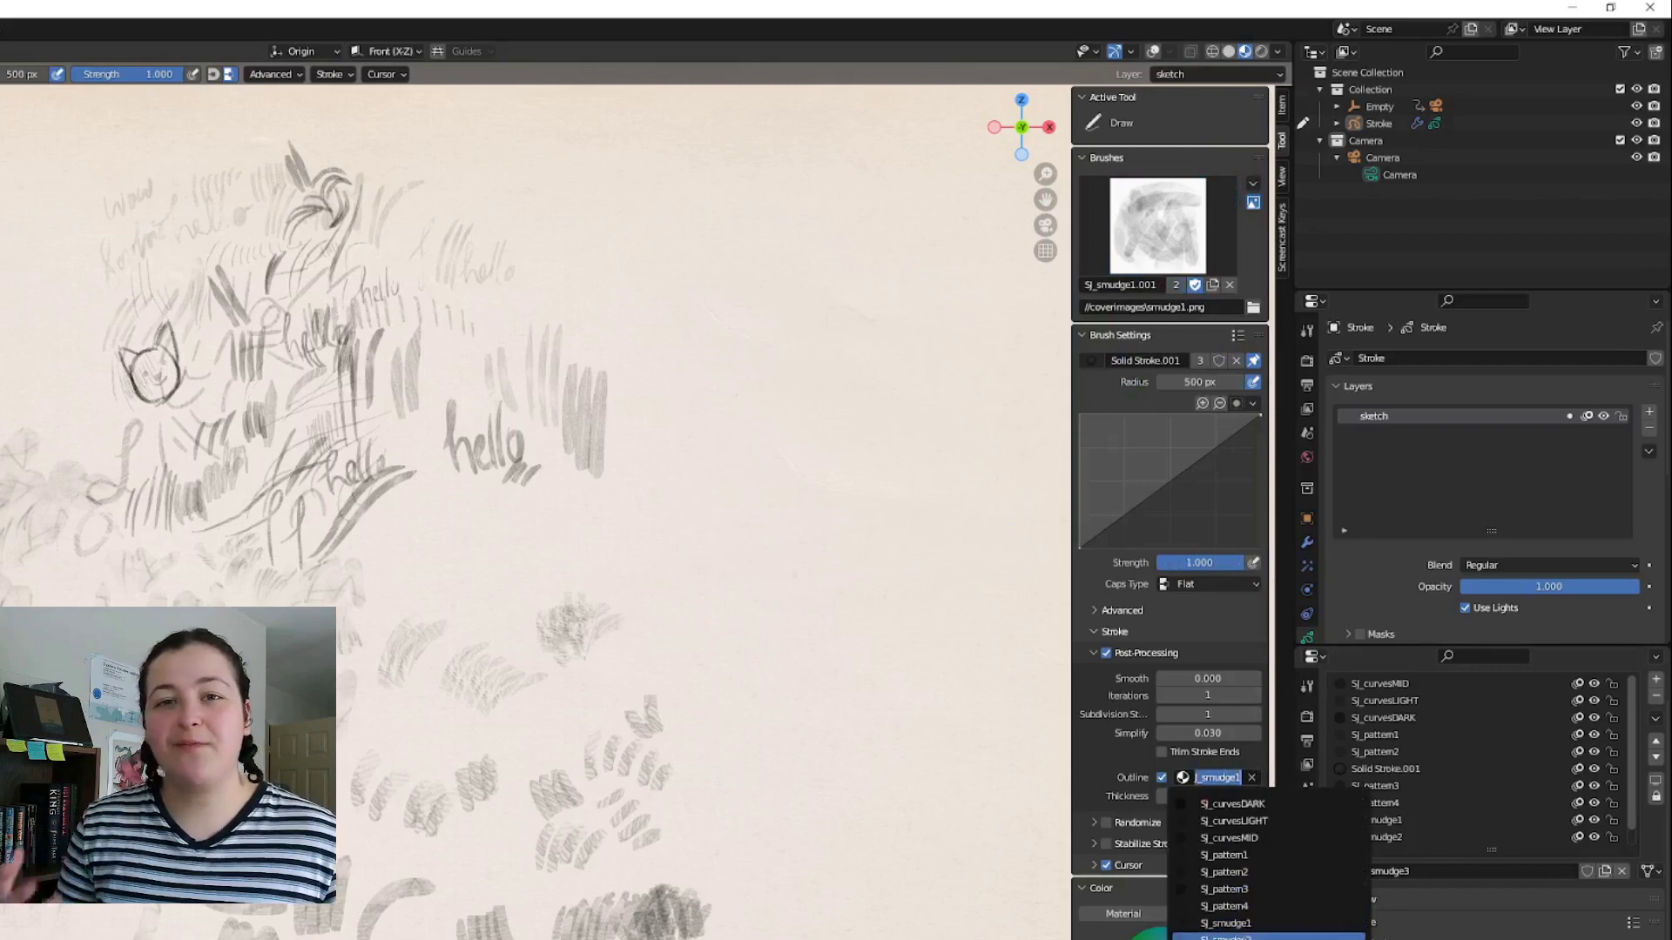
click(1248, 934)
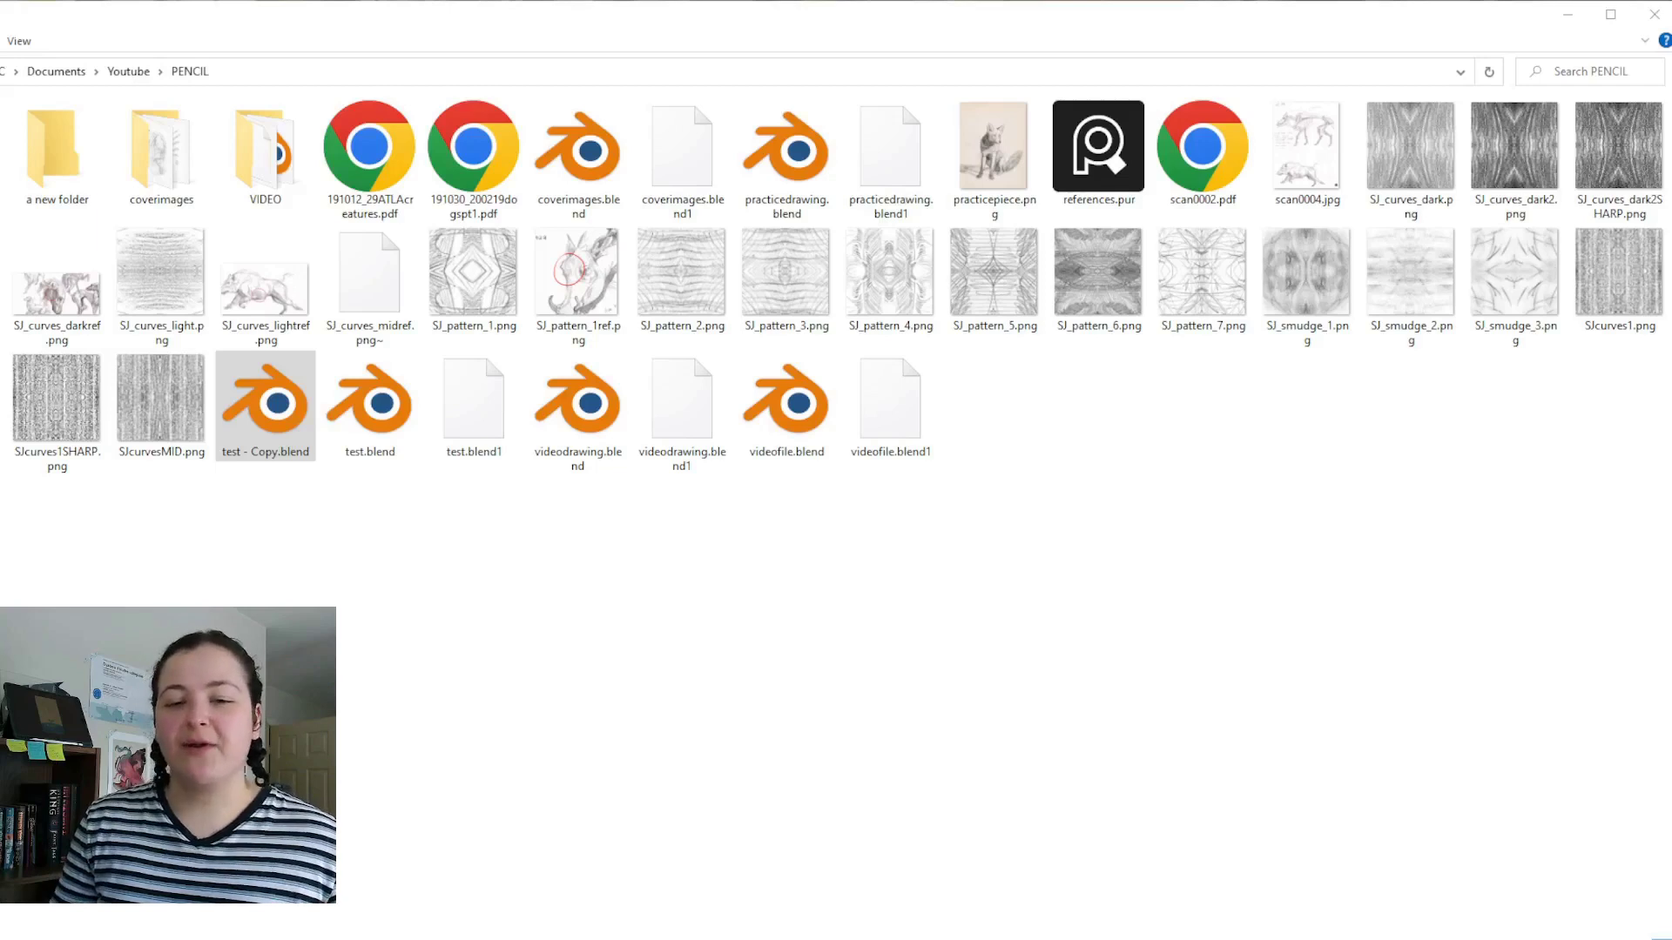
In File Explorer, move "test - Copy.blend" into "a new folder", open that folder and select the file.
click(266, 405)
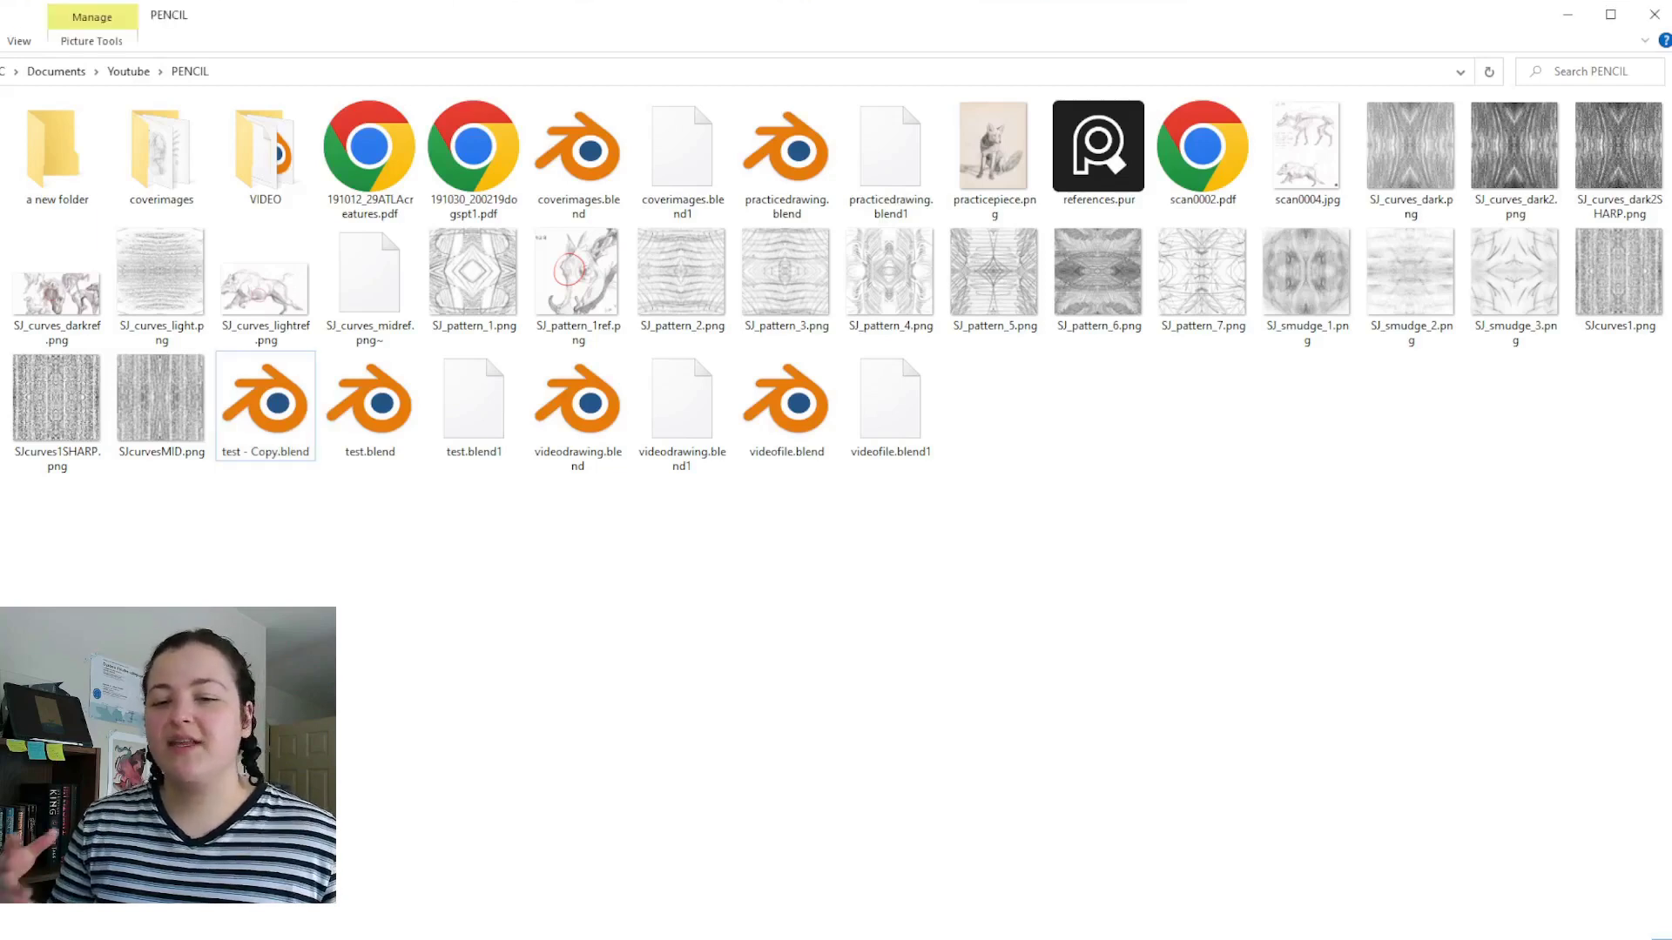
drag(261, 400, 50, 201)
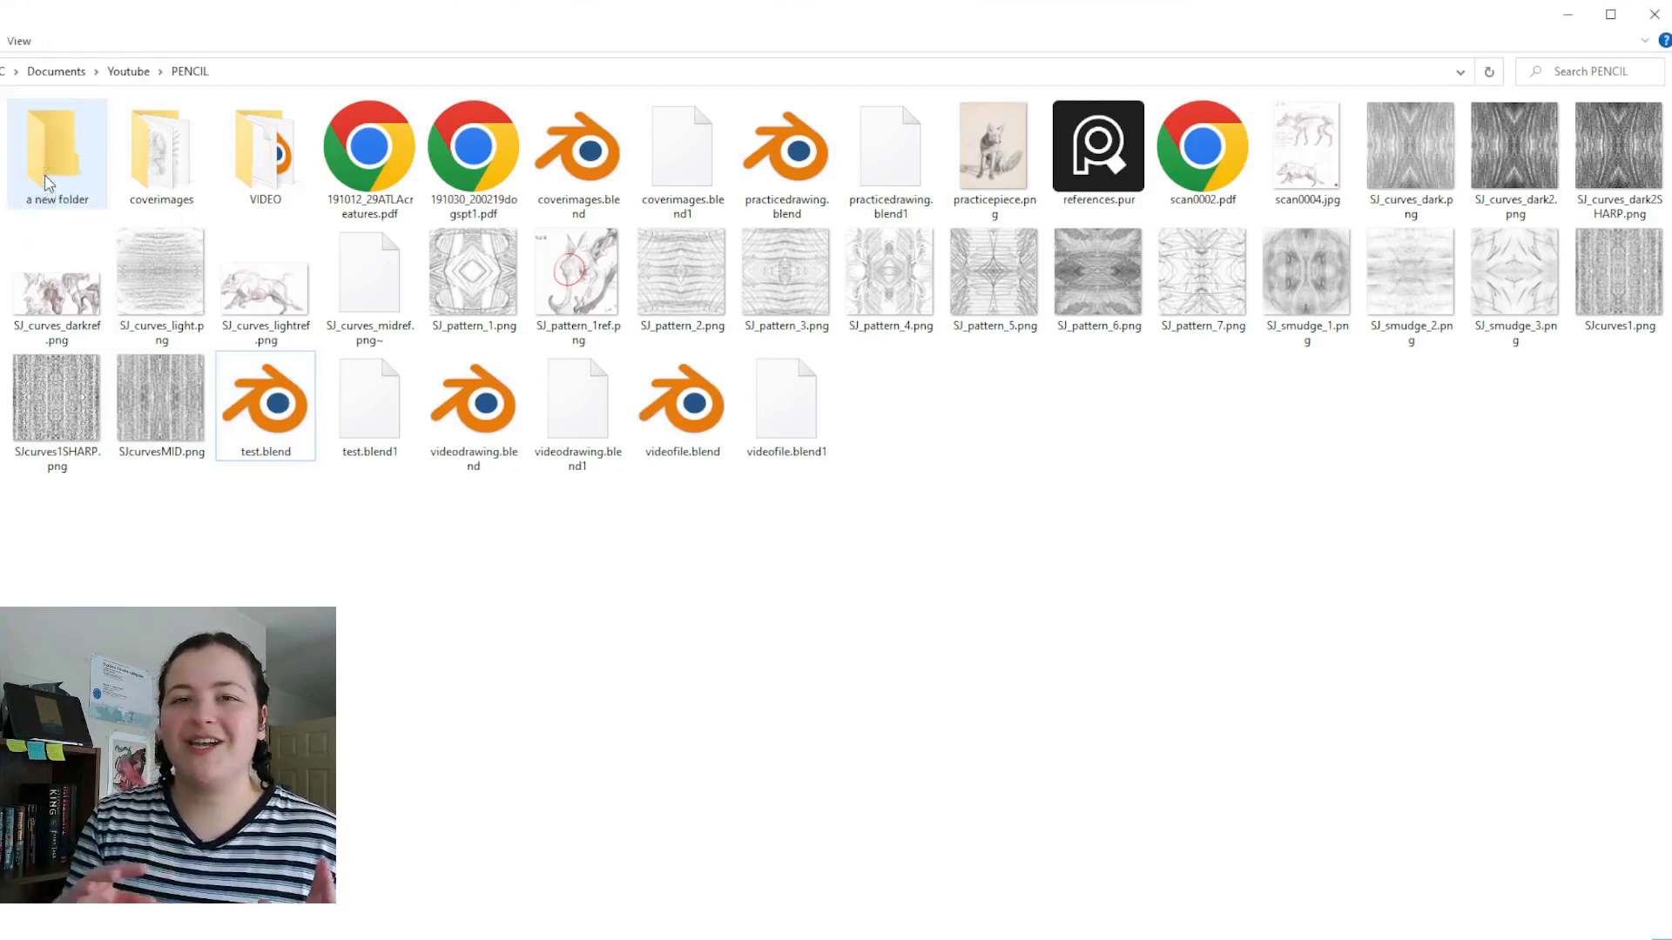
double_click(61, 175)
click(119, 141)
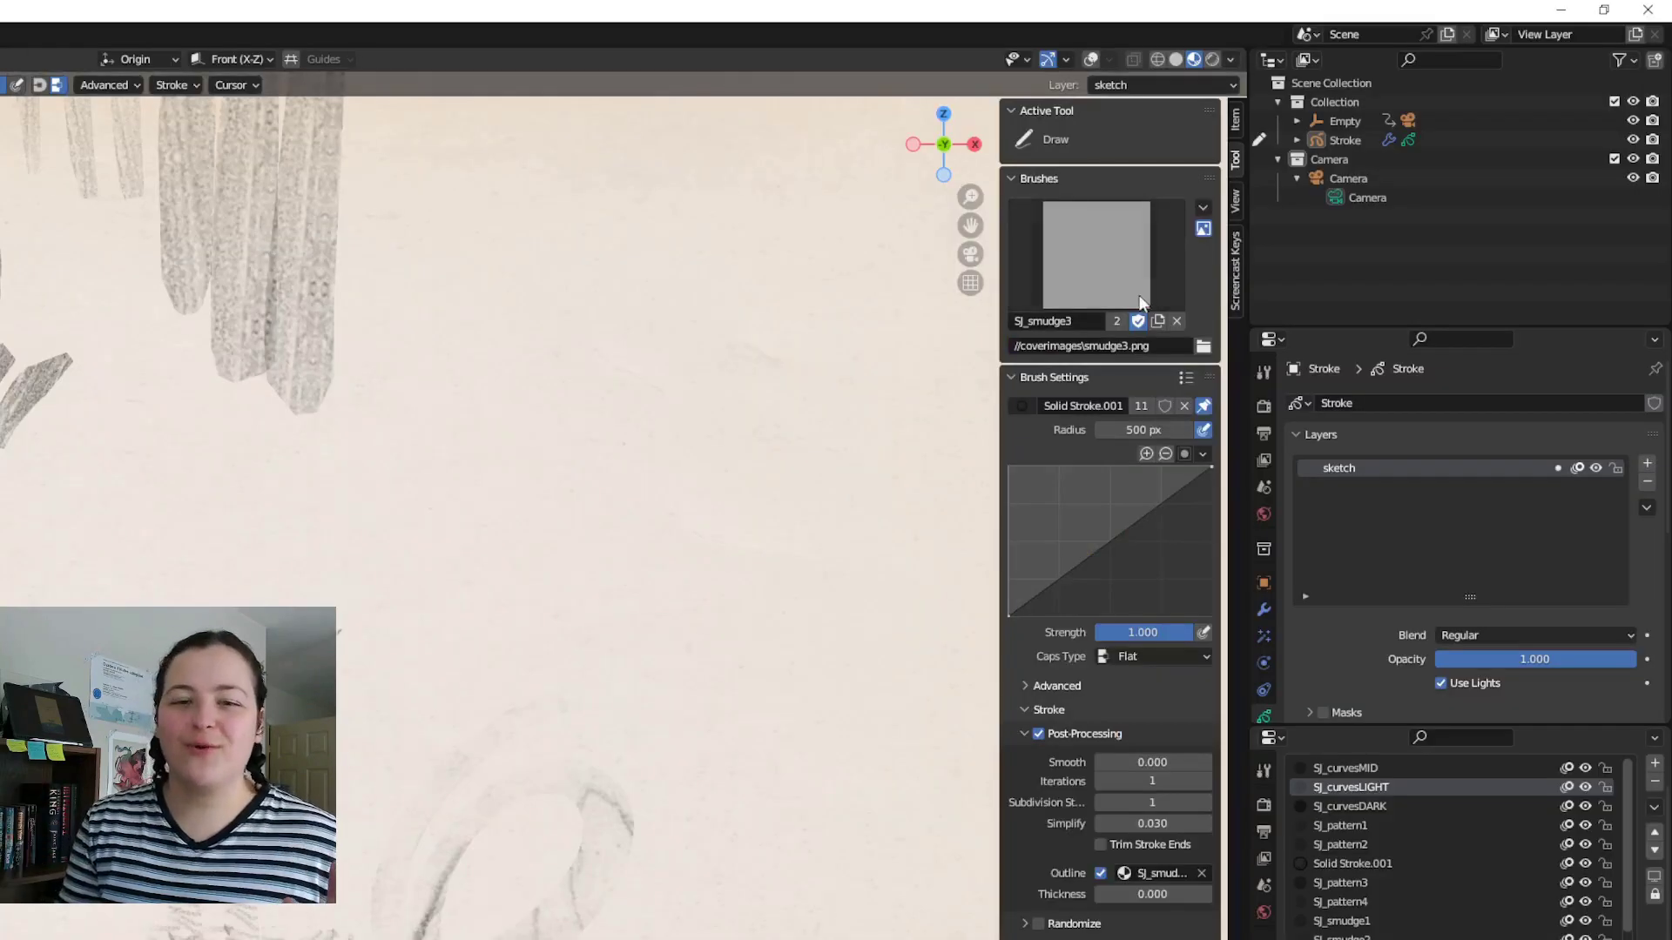
In File Explorer, paste a copy of the coverimages folder into "a new folder" beside "test - Copy.blend" and open it.
click(1140, 303)
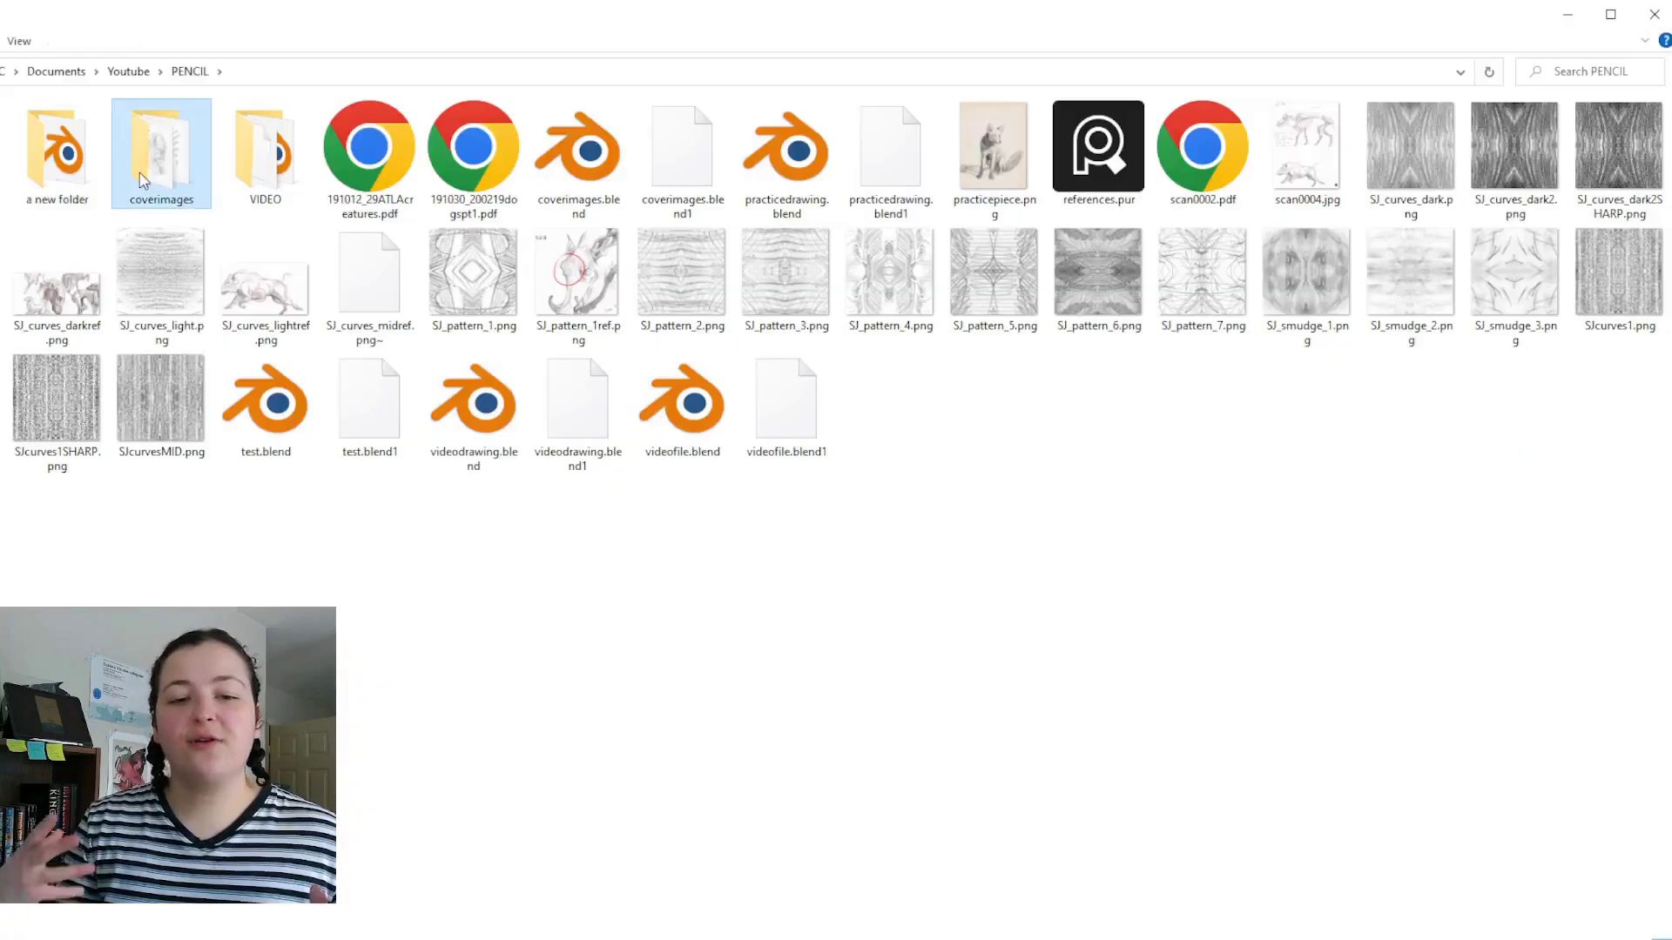
click(71, 184)
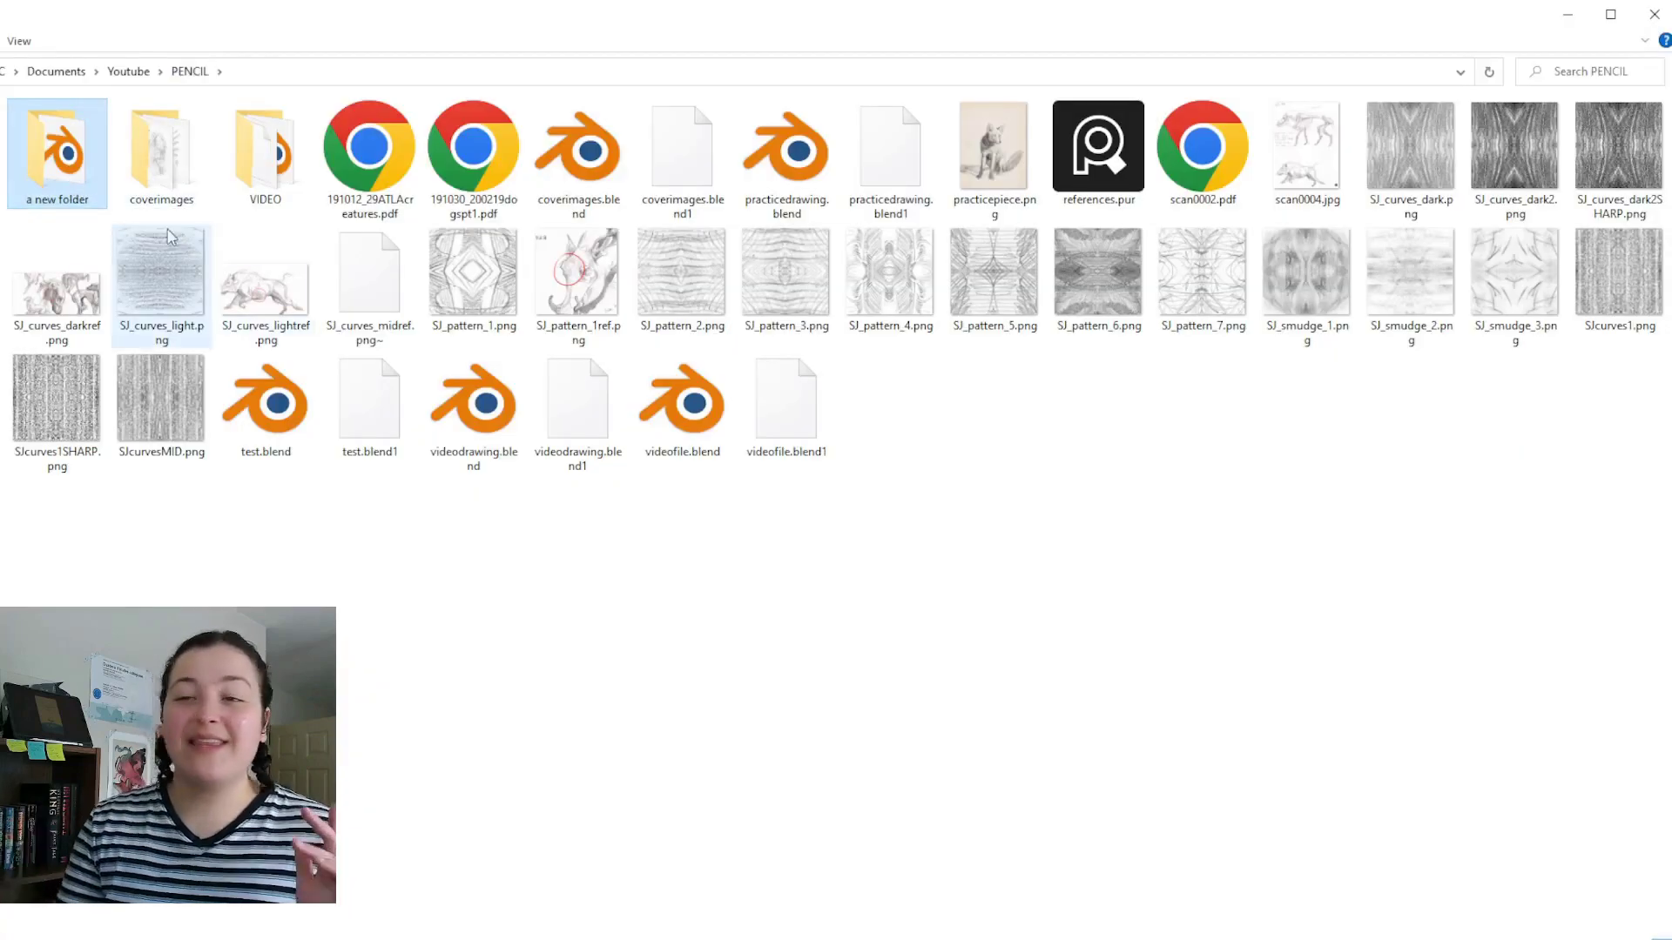
key(Return)
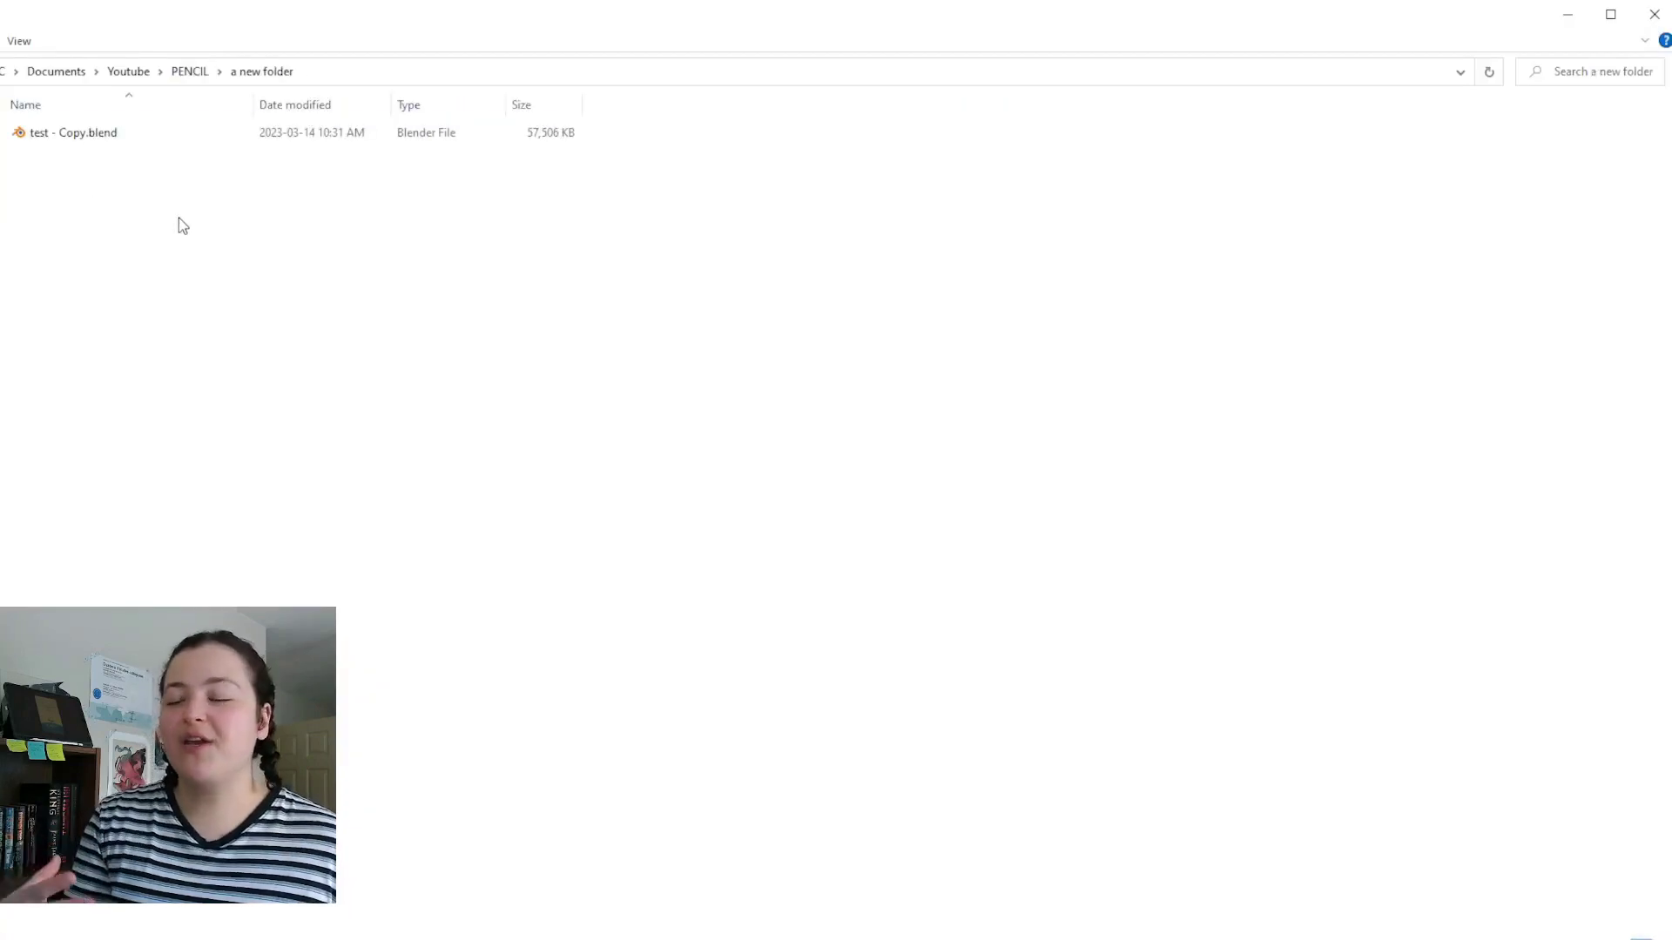
key(ctrl+v)
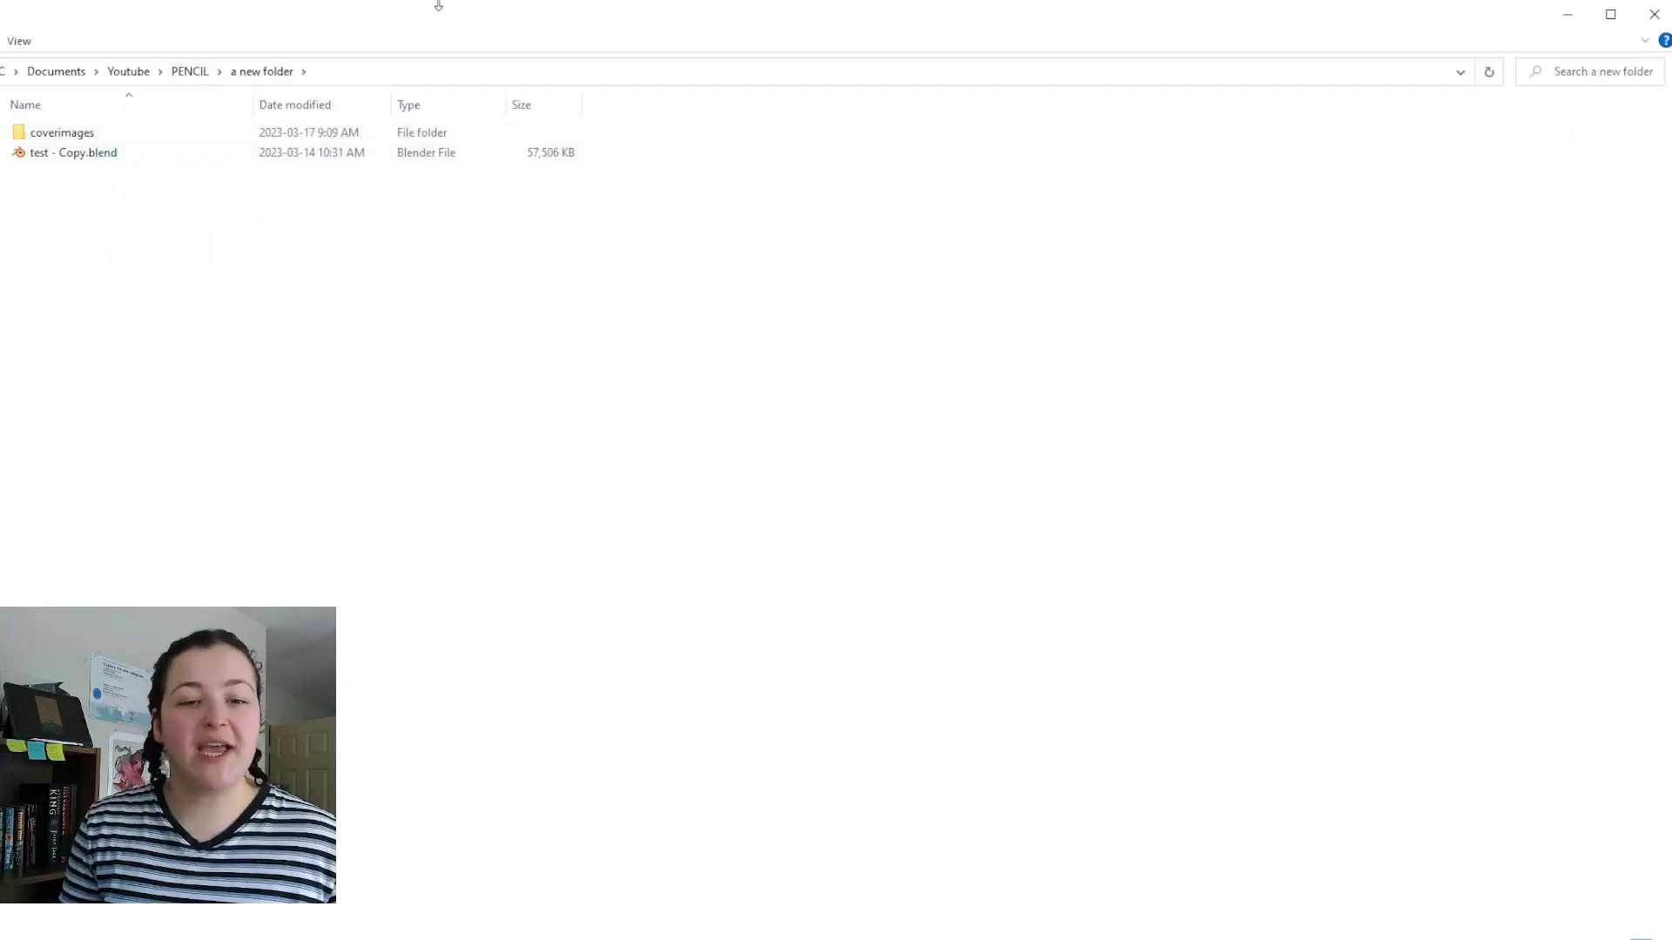
double_click(56, 135)
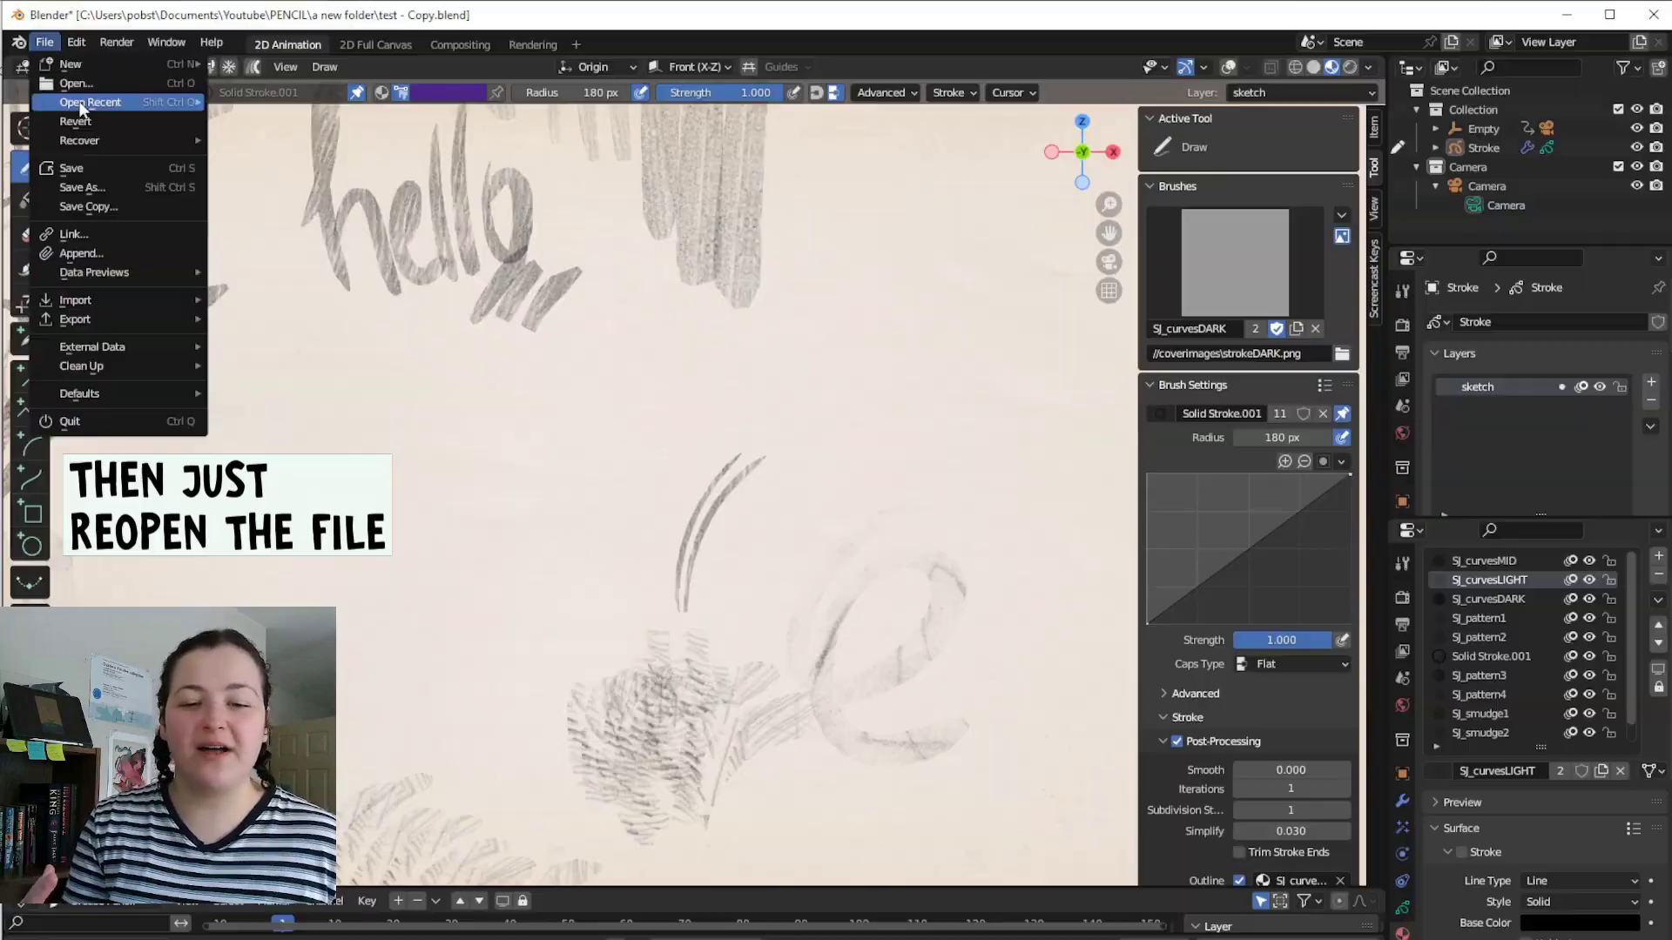
Reopen the recent file "test - Copy.blend" in Blender and bring up the brush picker to check the brush icons.
mouse_move(124, 100)
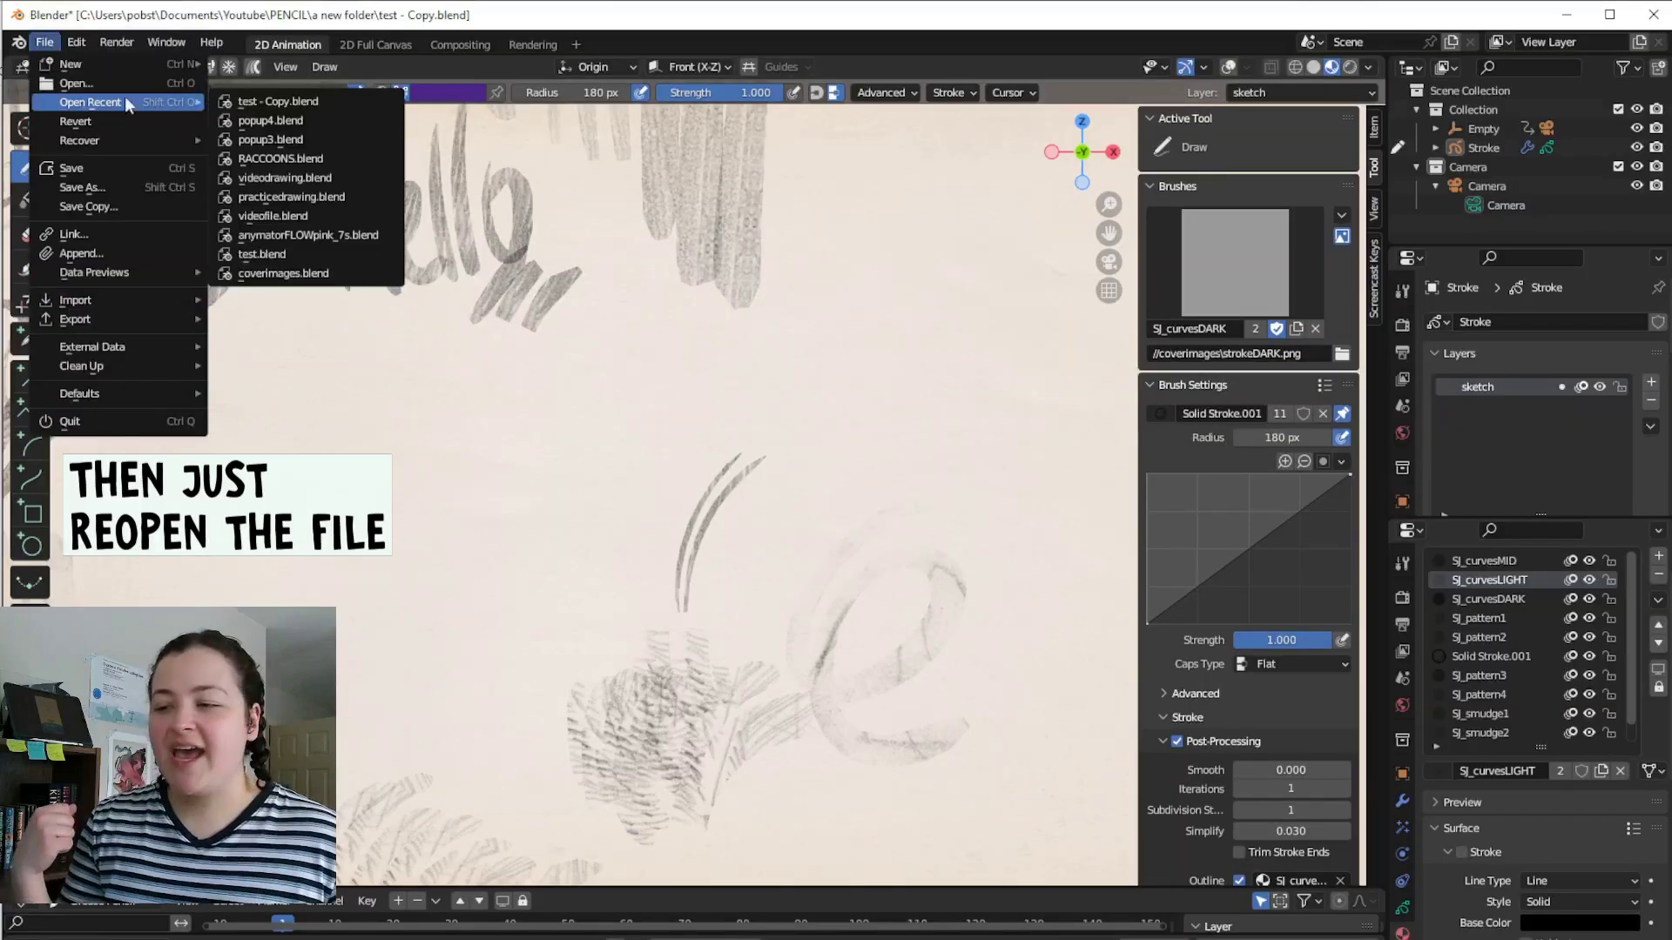
click(313, 103)
click(905, 538)
click(1219, 261)
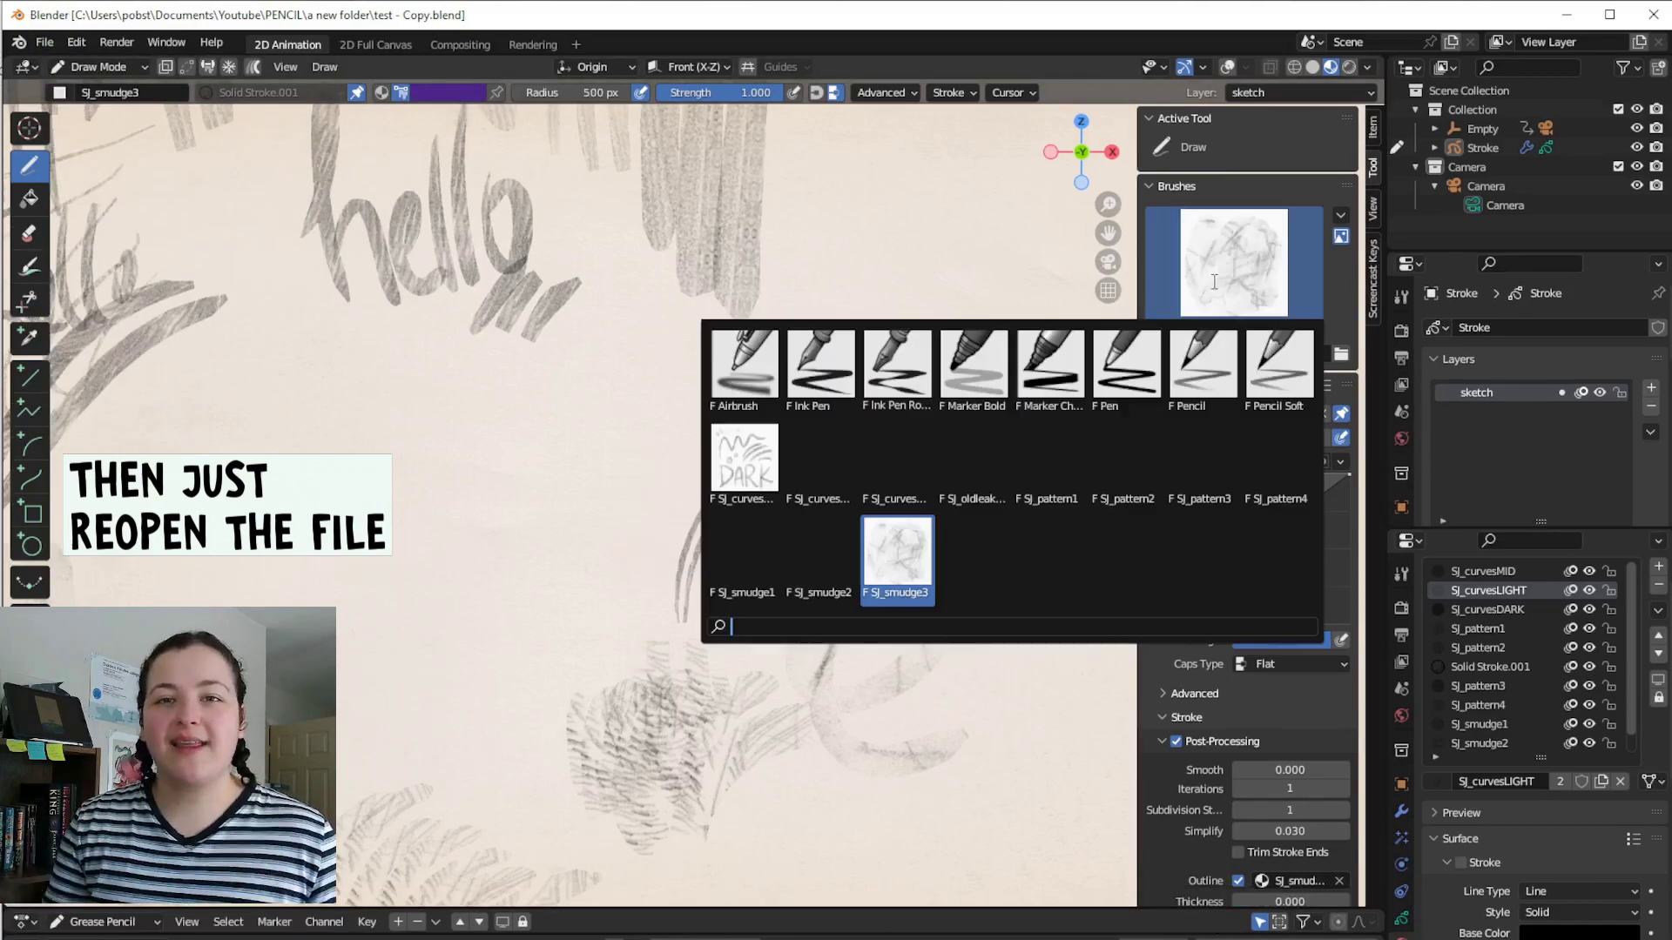
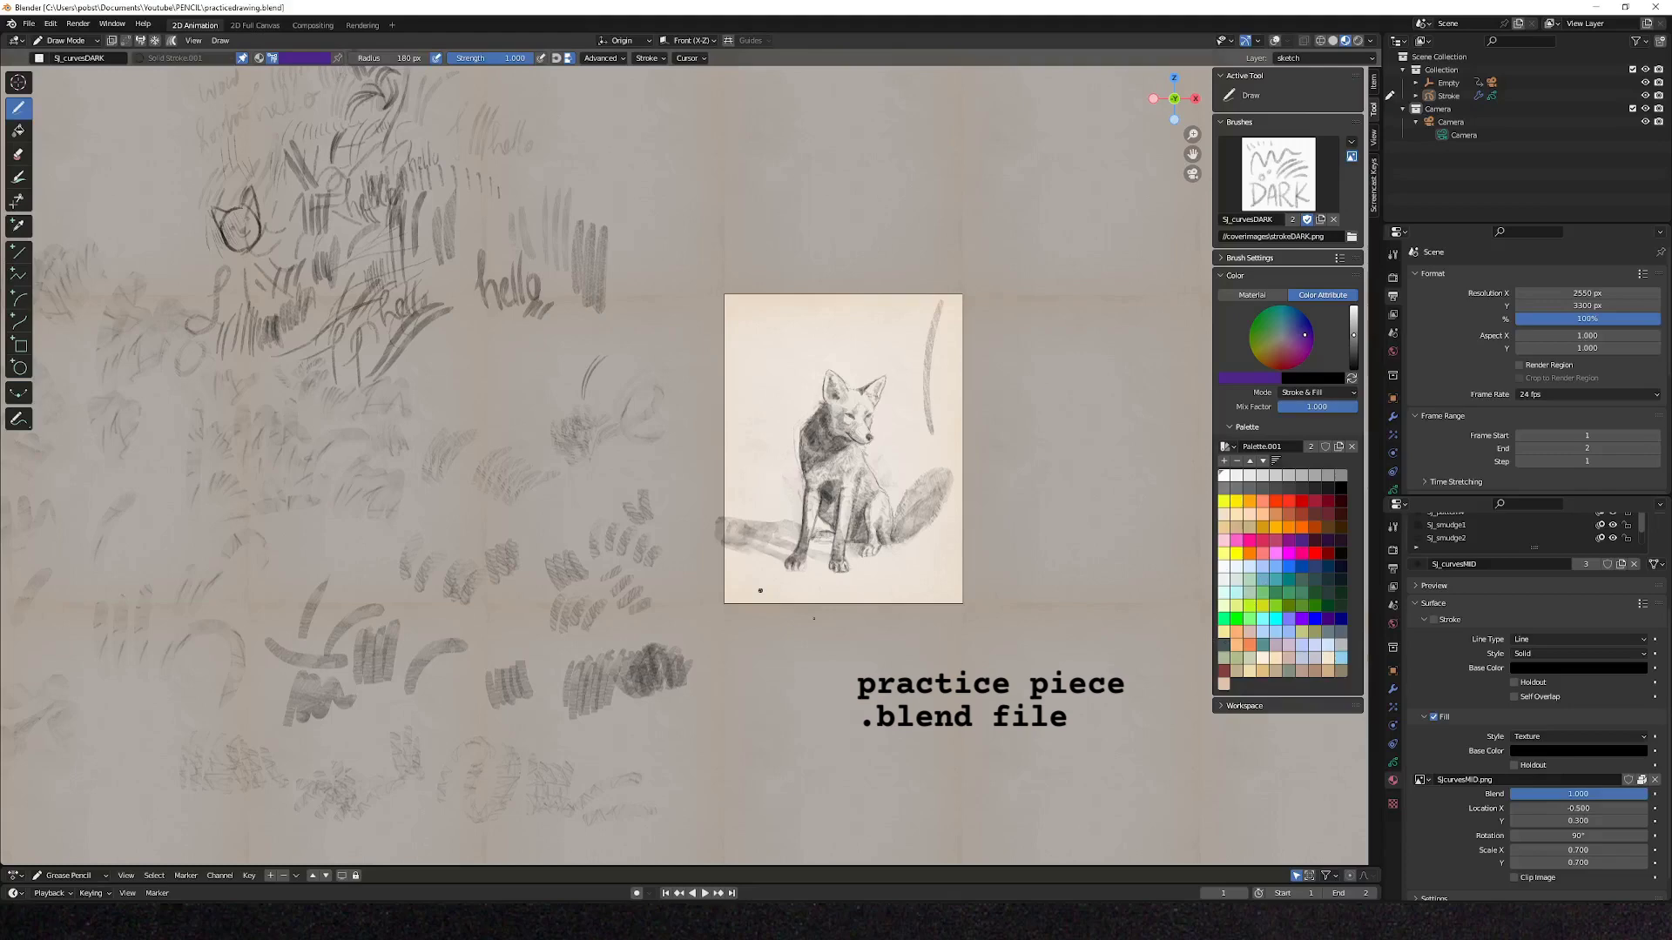
Look over the fox and wolf drawing files and skim through the process videos of both pieces.
shift+middle_drag(761, 590, 864, 619)
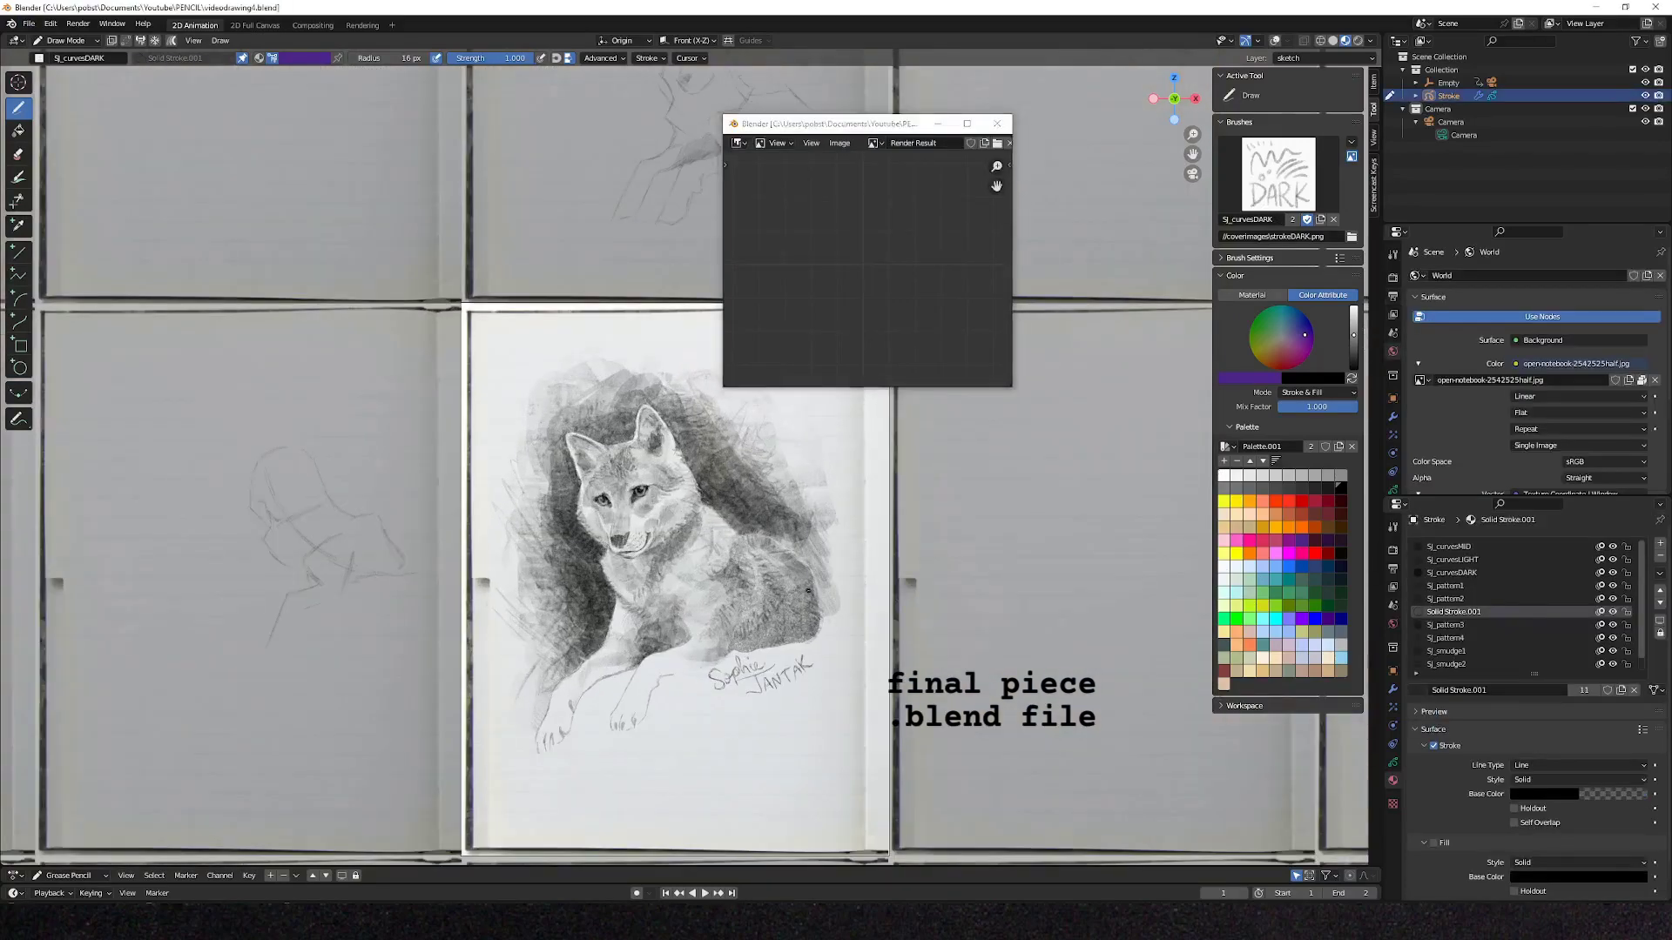
shift+middle_drag(808, 590, 690, 496)
click(1291, 158)
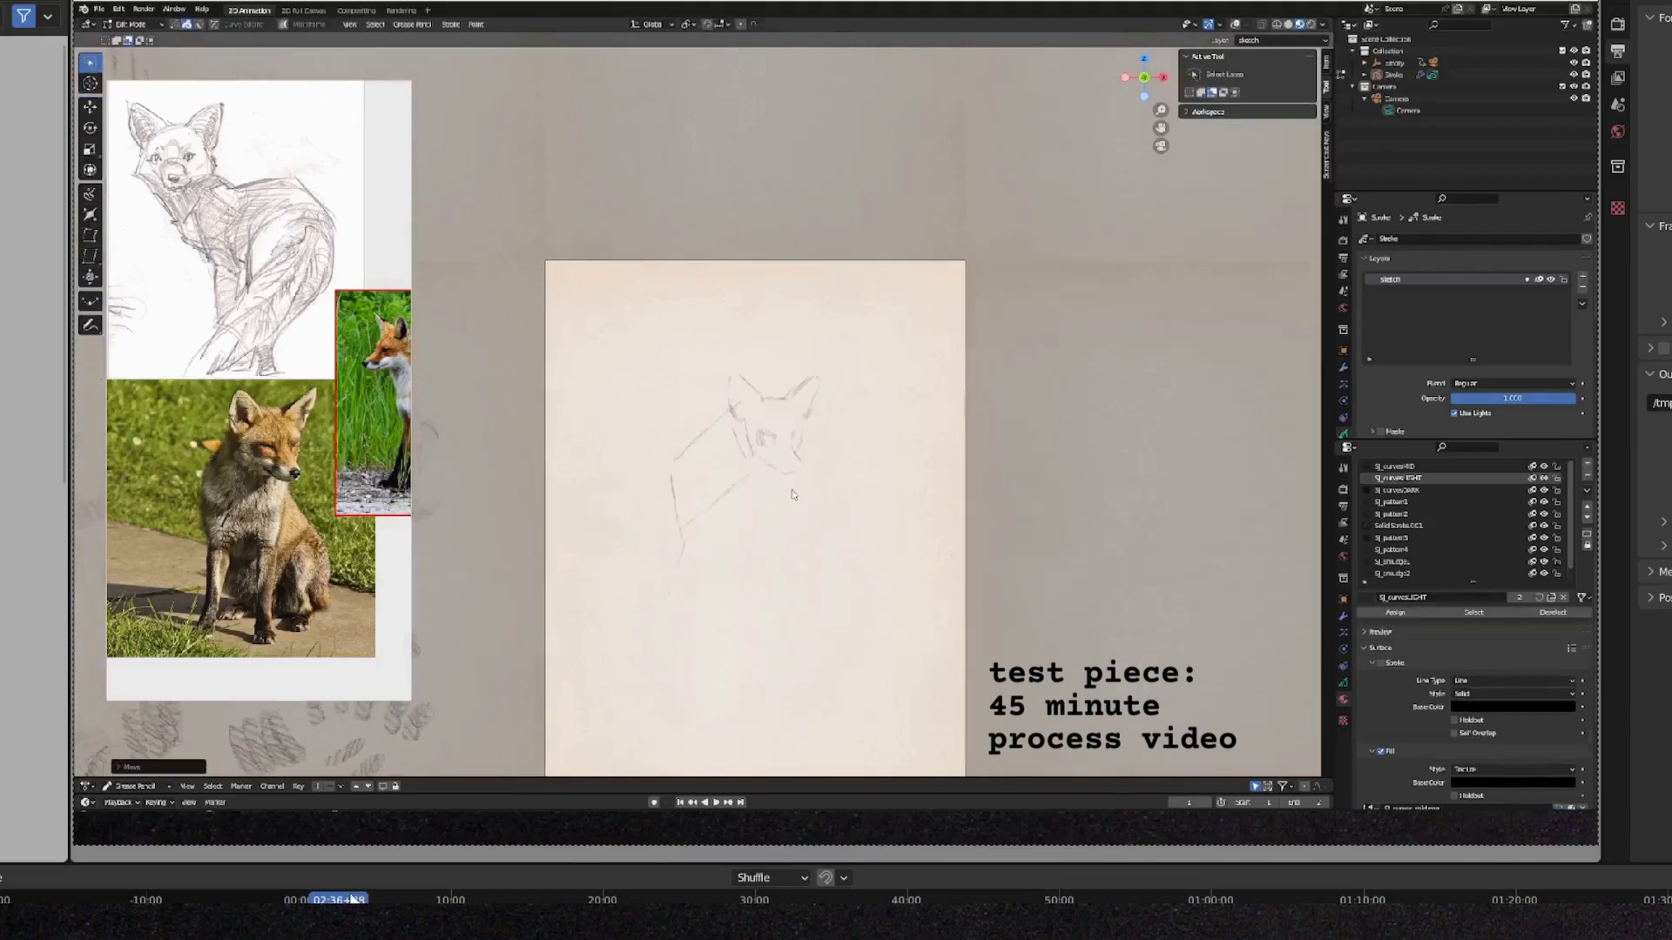
drag(352, 900, 451, 899)
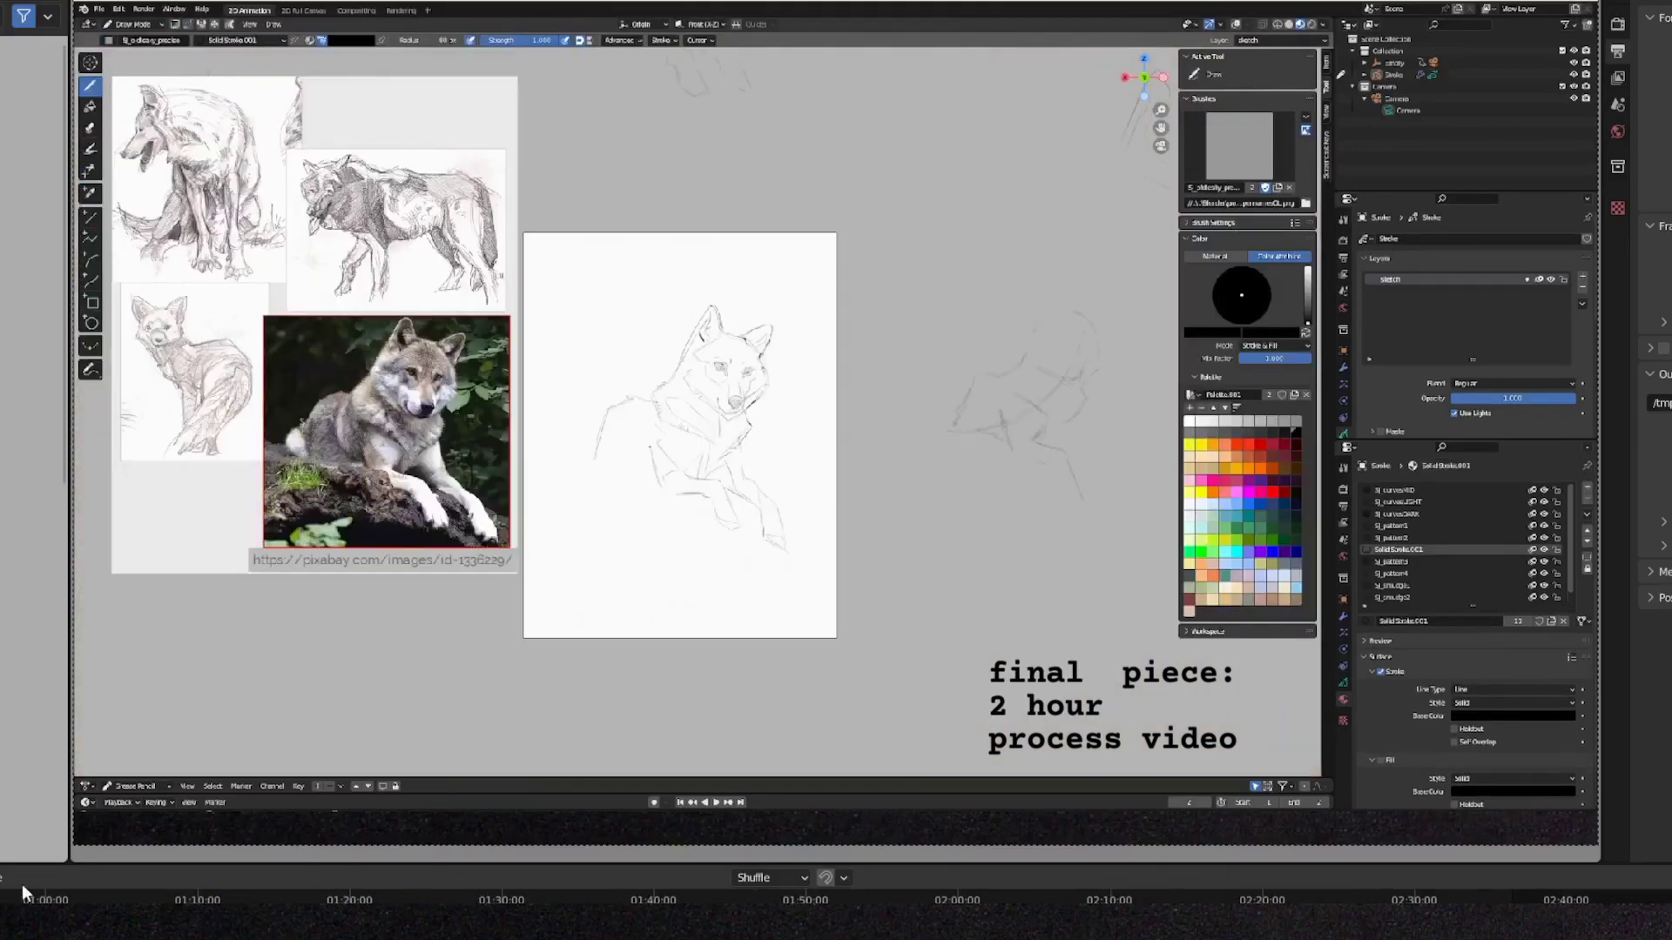
drag(26, 893, 366, 899)
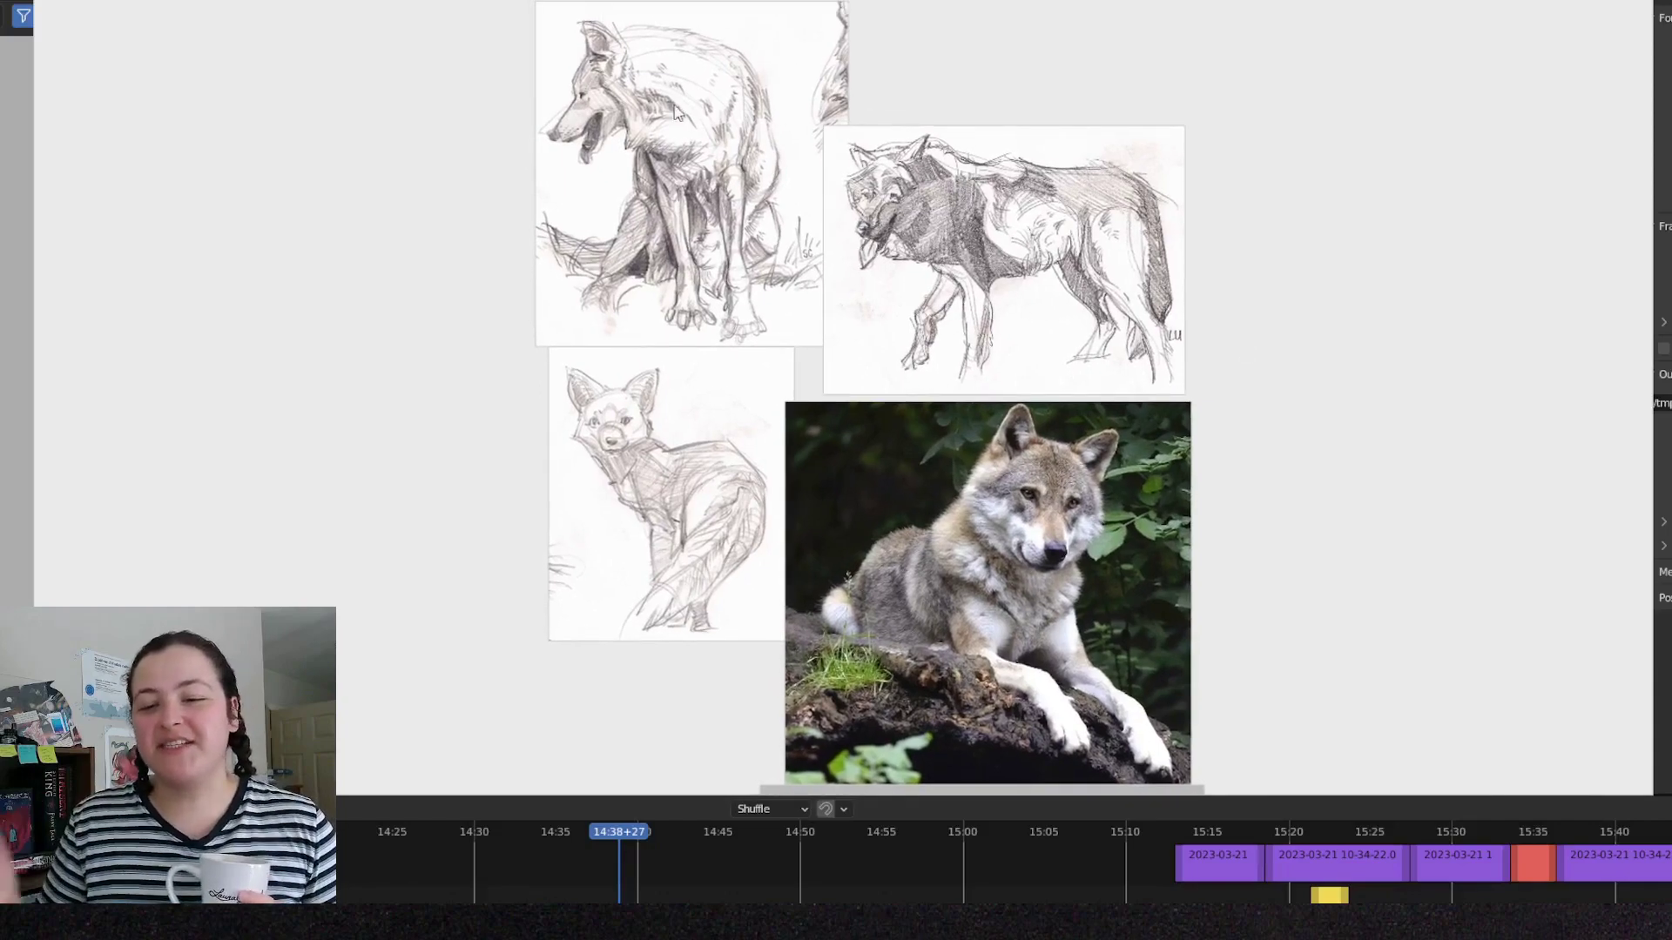
Examine the pencil drawings of the sitting and the walking wolf up close on the reference board.
scroll(674, 107, up, 5)
drag(690, 131, 703, 185)
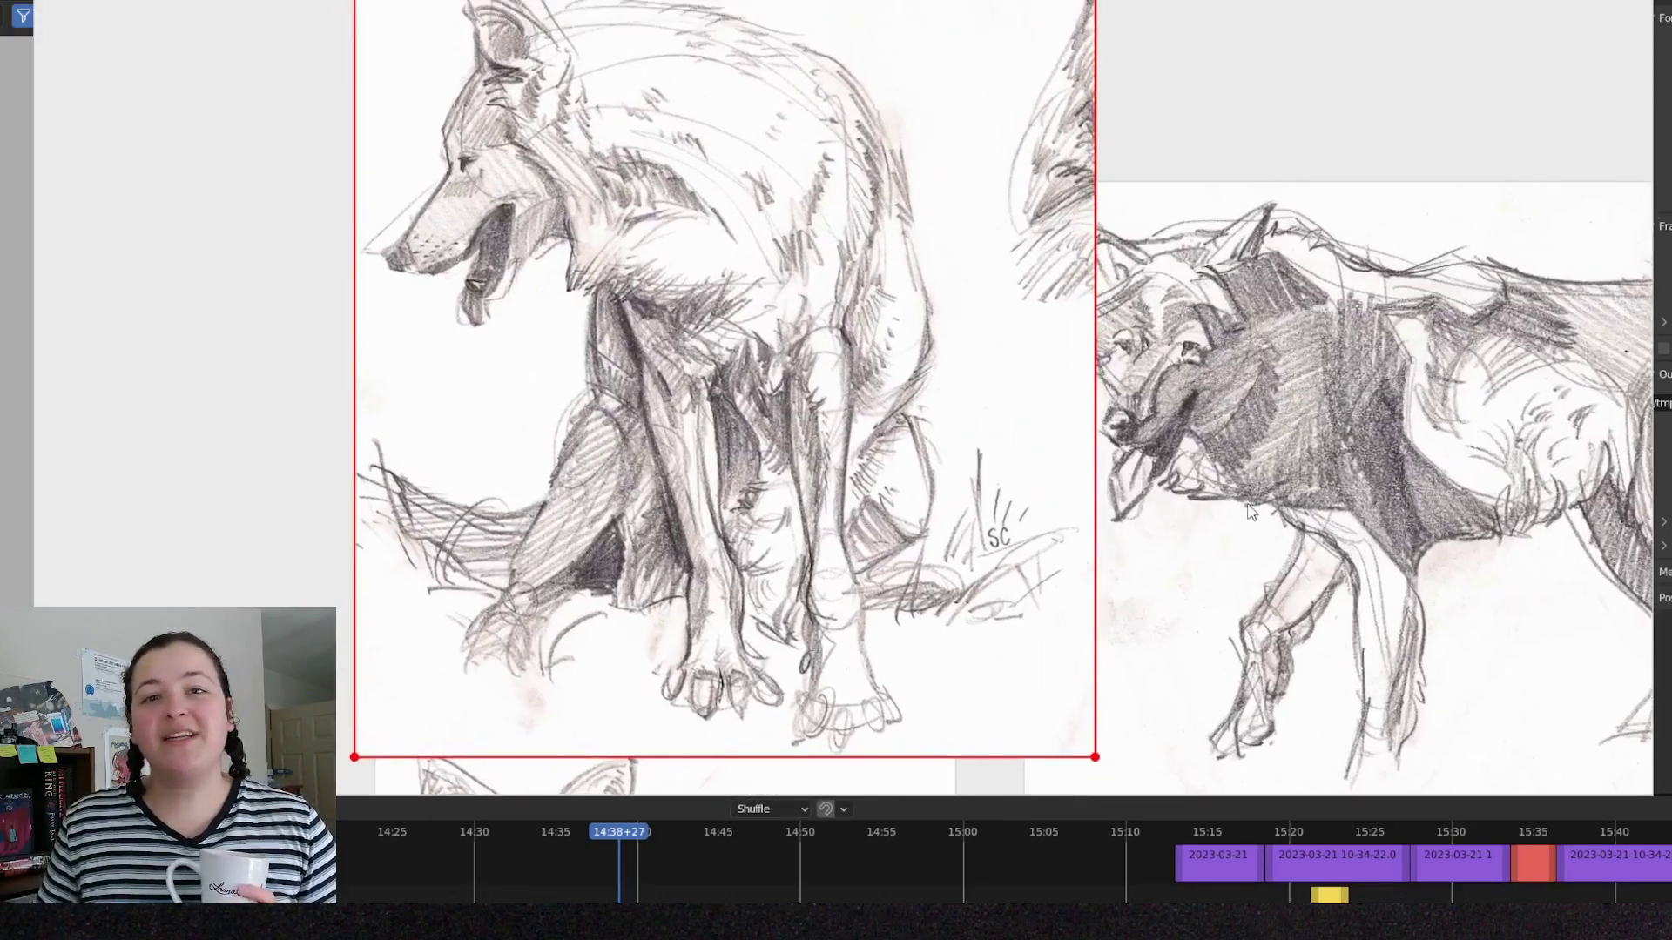
click(1316, 550)
drag(1183, 561, 958, 473)
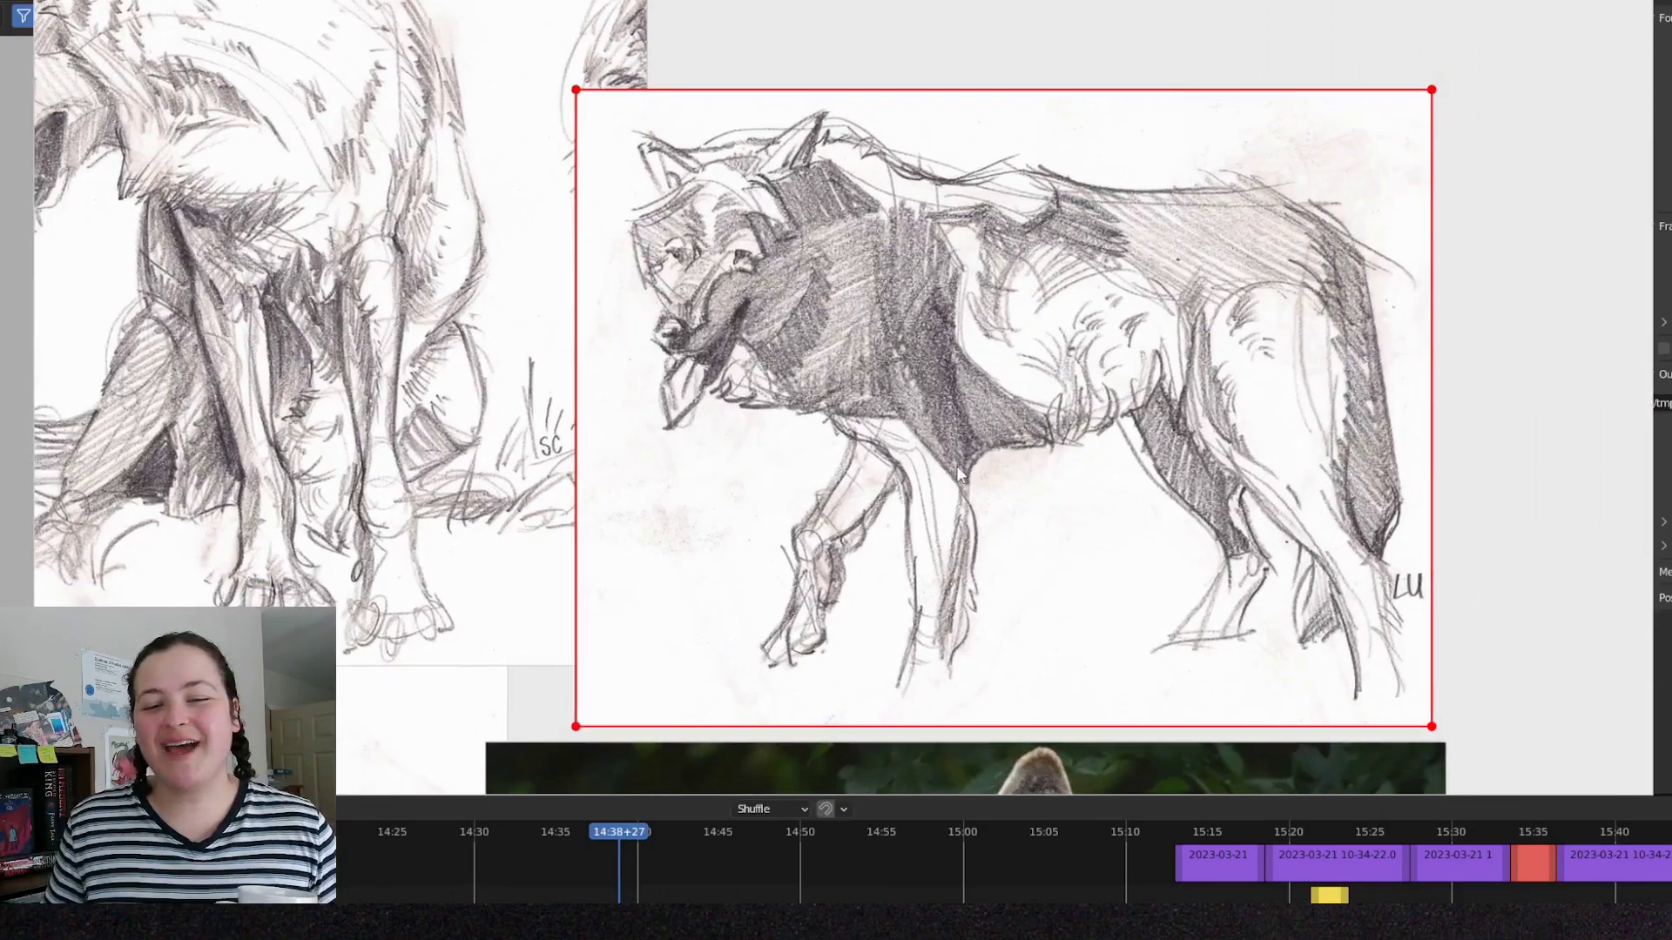
mouse_move(518, 579)
middle_down()
mouse_move(724, 475)
mouse_move(985, 147)
mouse_move(1012, 15)
middle_up()
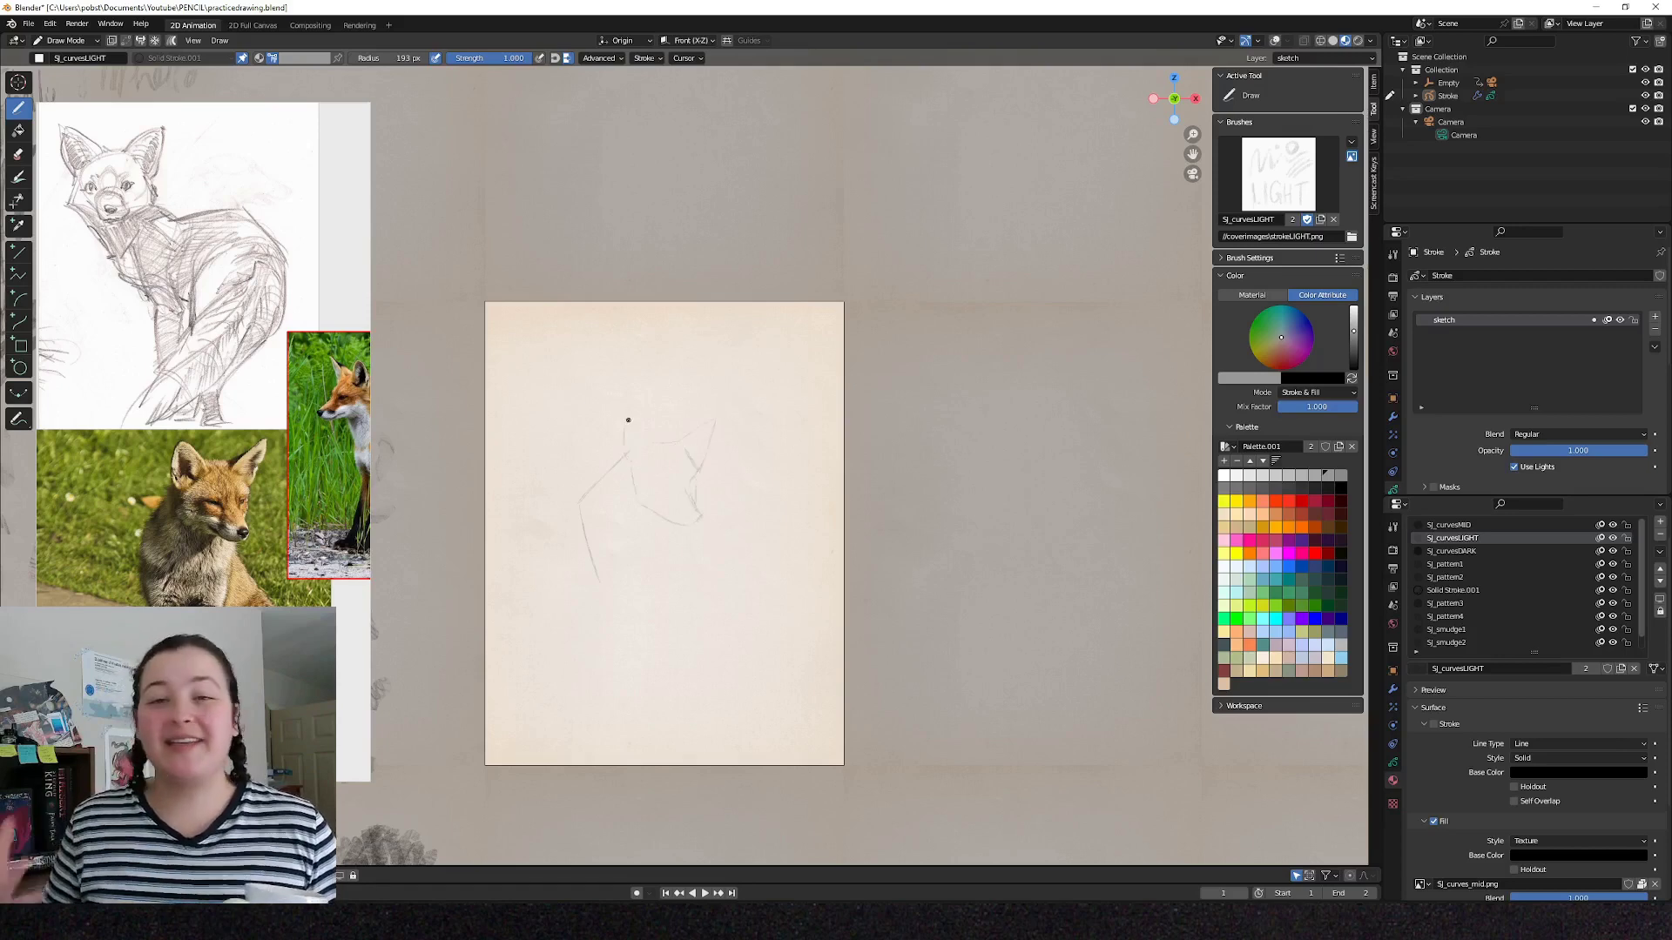
Sketch the sitting fox's head, body, legs and ground line on the paper with the SJ_curvesLIGHT brush.
mouse_move(628, 420)
mouse_down()
mouse_move(642, 440)
mouse_move(629, 455)
mouse_up()
shift+middle_drag(683, 550, 686, 557)
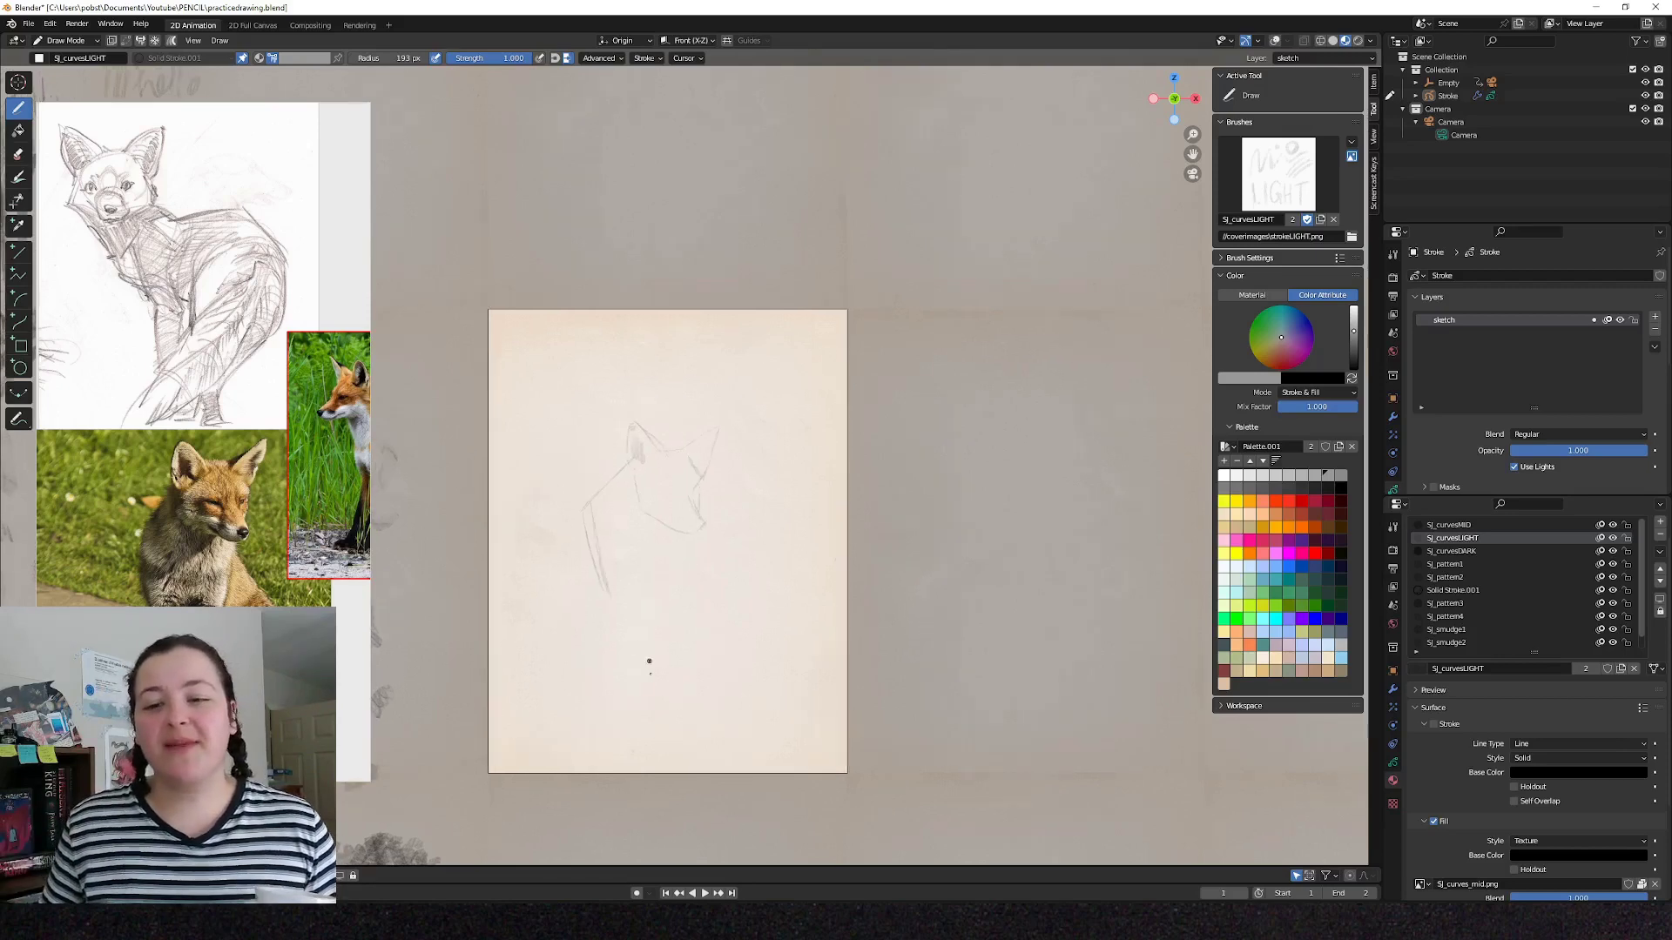
drag(656, 670, 763, 671)
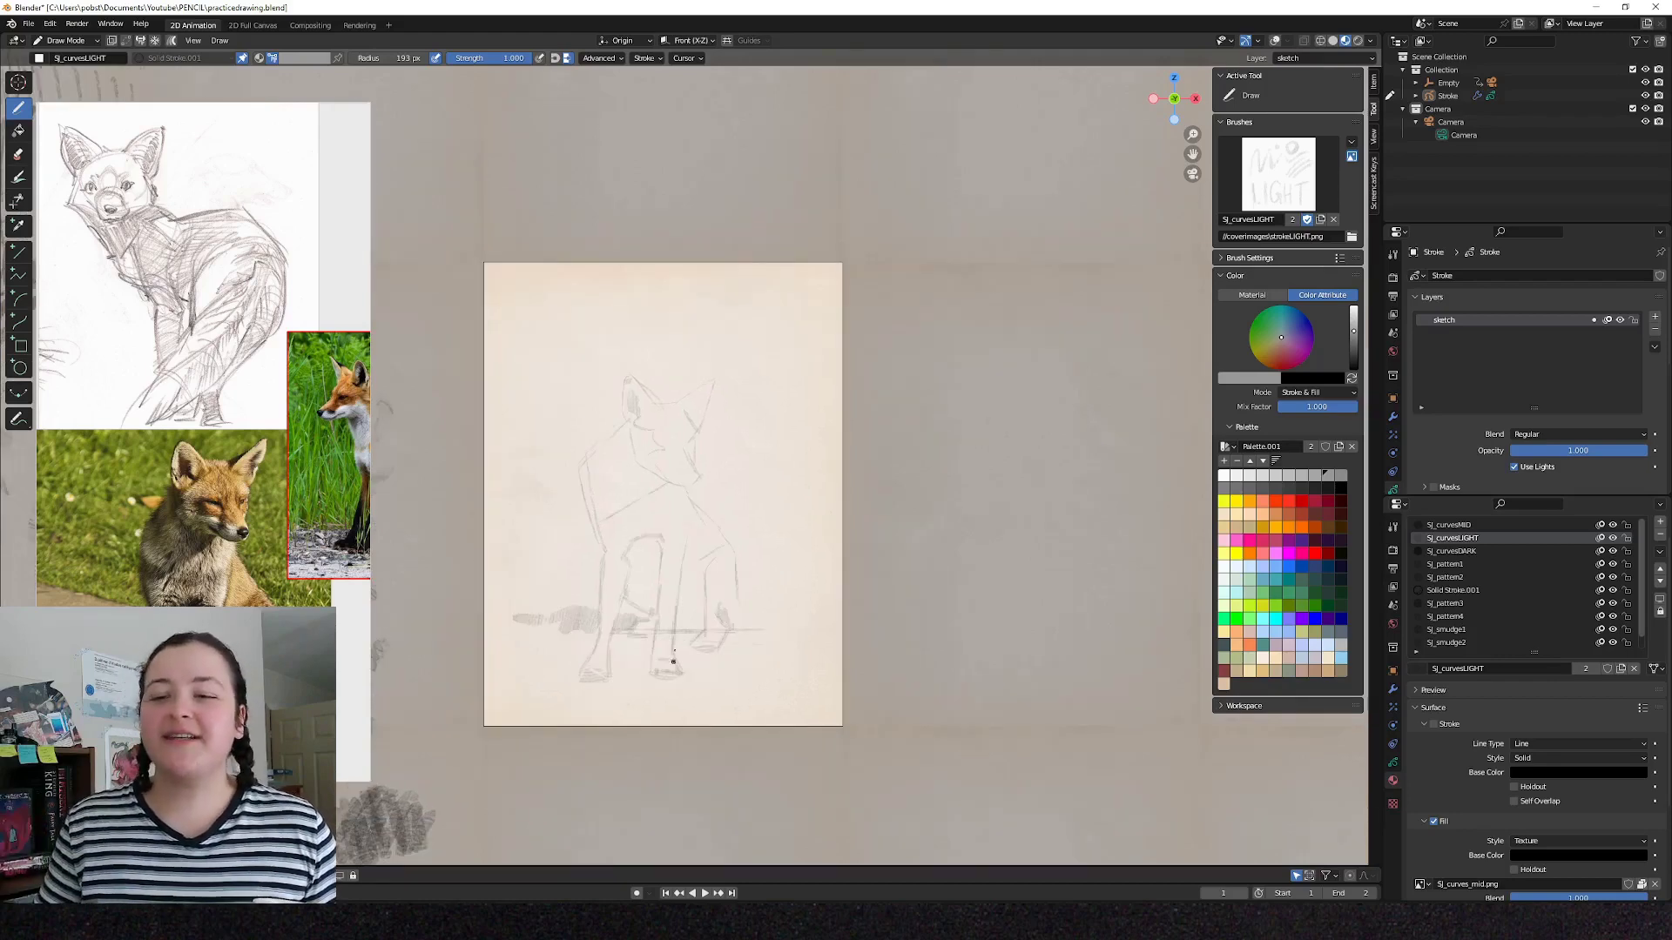
mouse_move(696, 633)
mouse_down()
mouse_move(692, 566)
mouse_move(688, 633)
mouse_move(640, 597)
mouse_move(653, 544)
mouse_up()
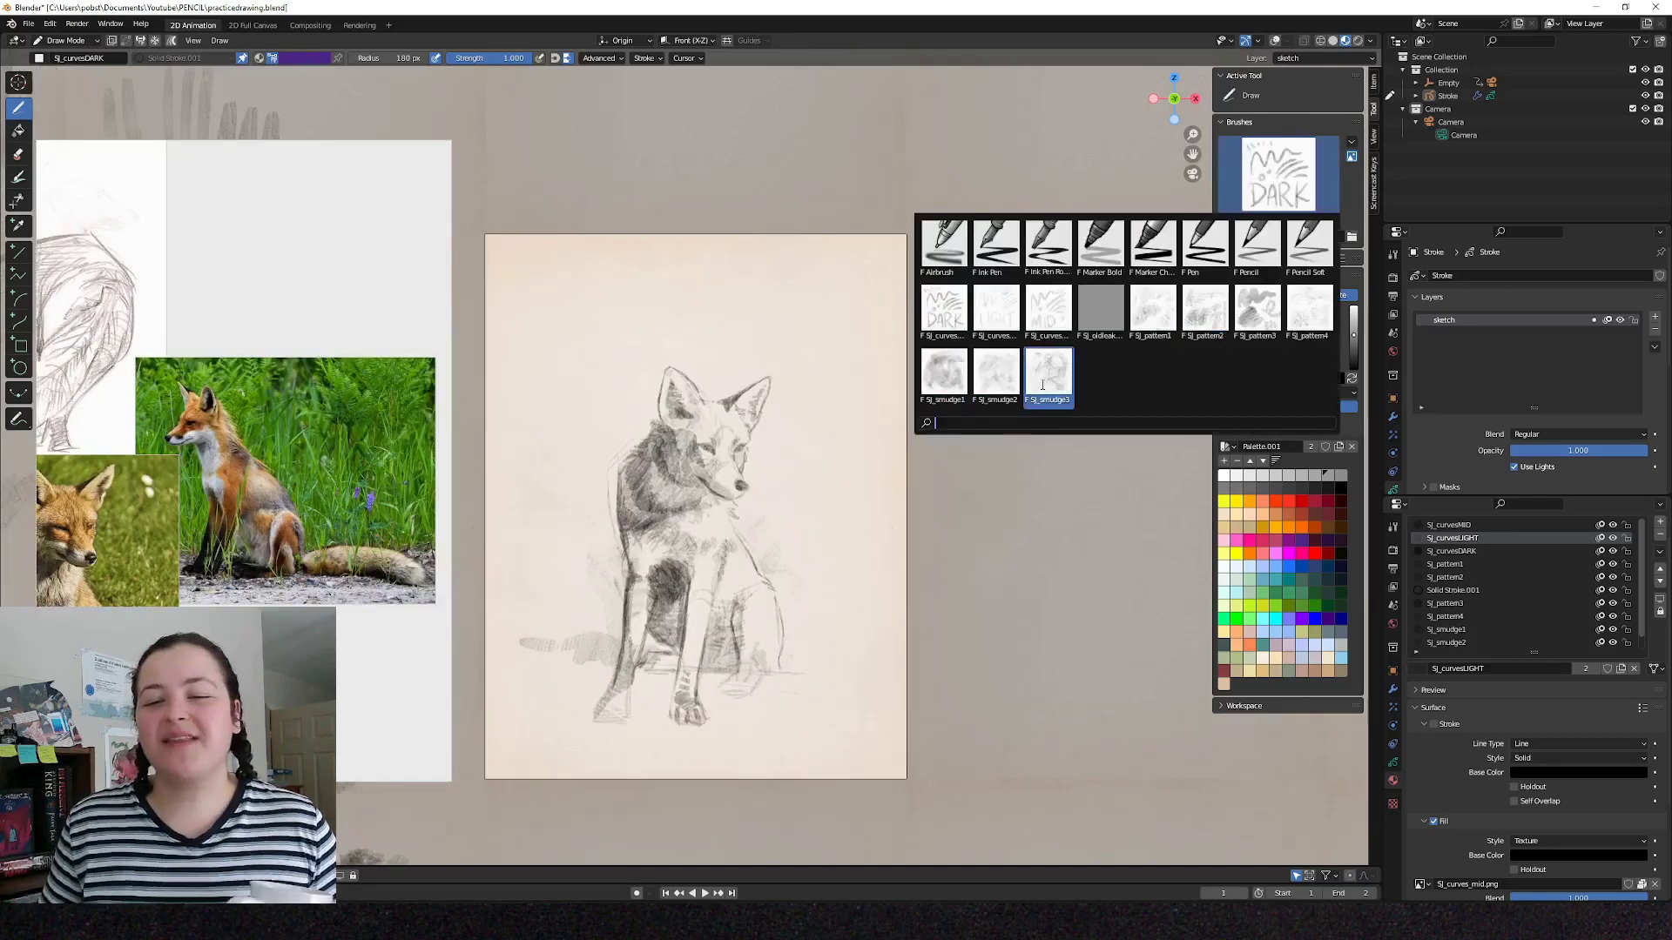
Block in and shade the fox's bushy tail using the SJ_smudge3 and SJ_smudge2 brushes.
click(1043, 385)
drag(779, 664, 881, 547)
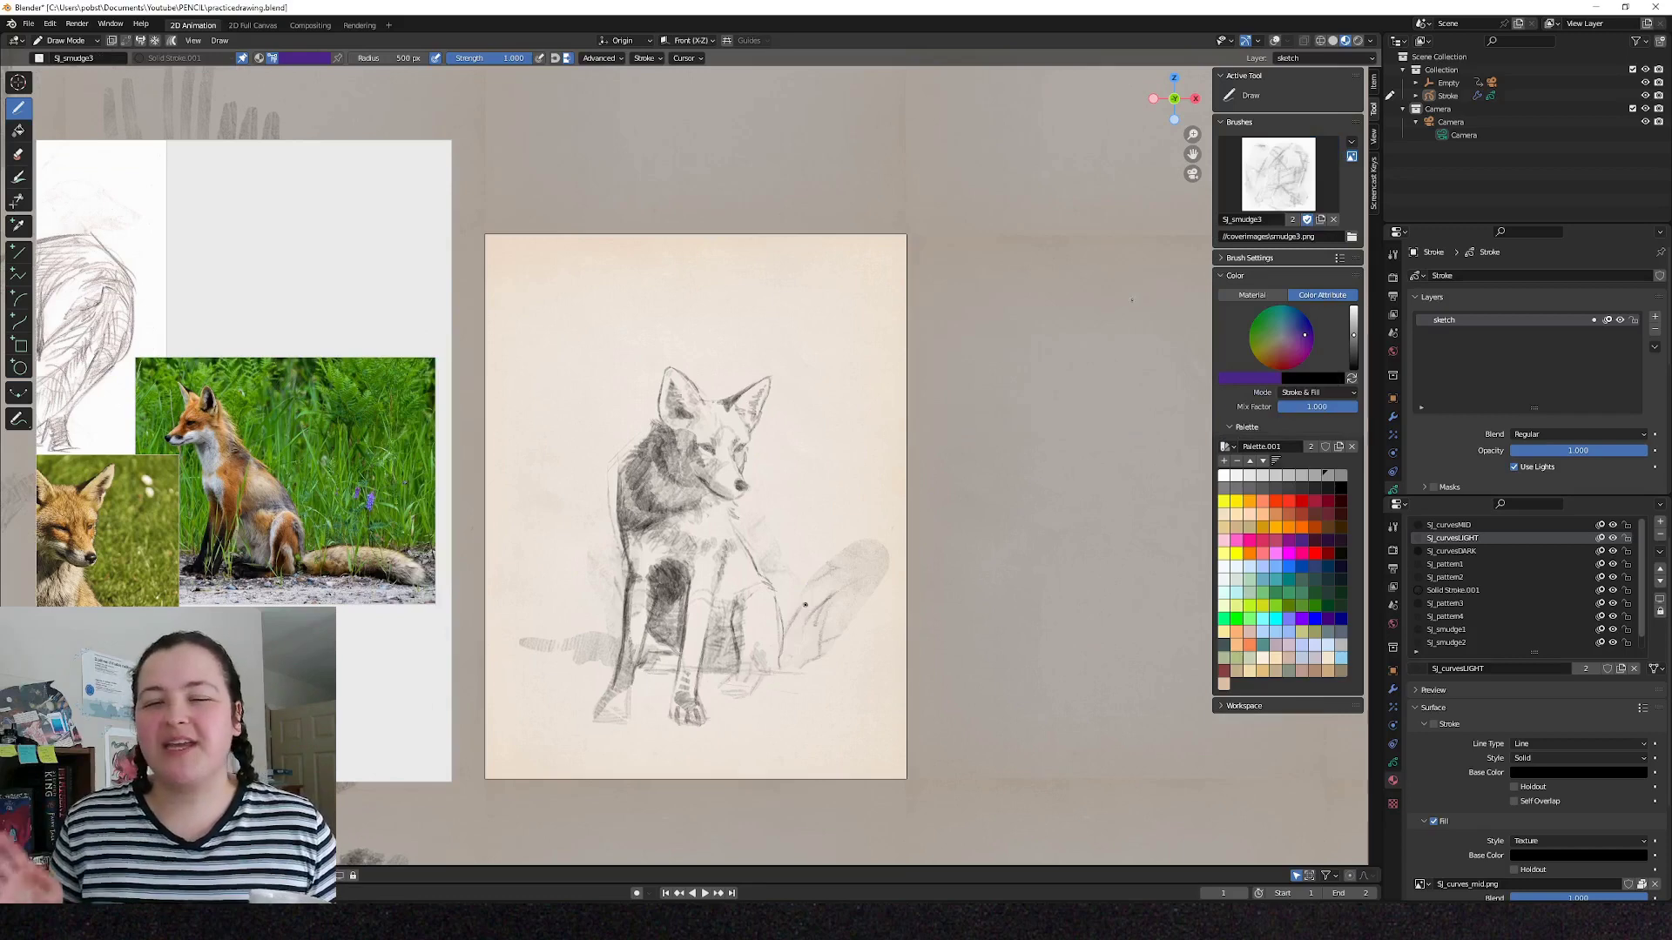
click(1277, 175)
click(950, 377)
click(1277, 175)
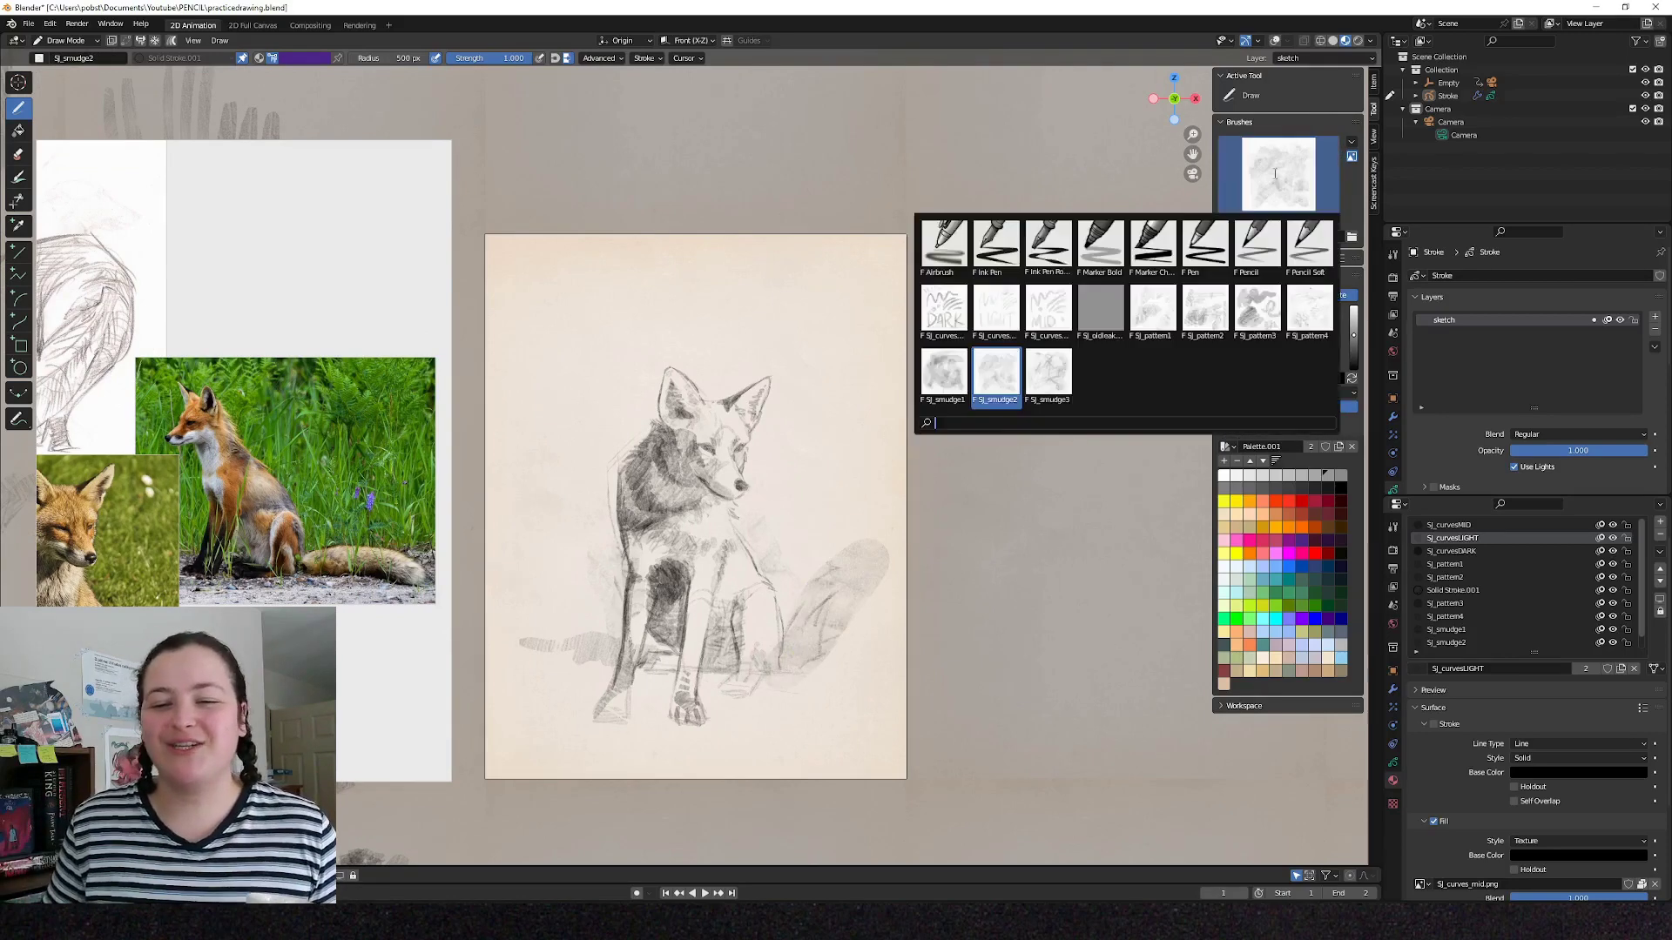
click(998, 377)
drag(877, 560, 839, 616)
scroll(764, 708, down, 1)
Add textured fur strokes along the fox's tail with the SJ_pattern2 brush.
click(1277, 174)
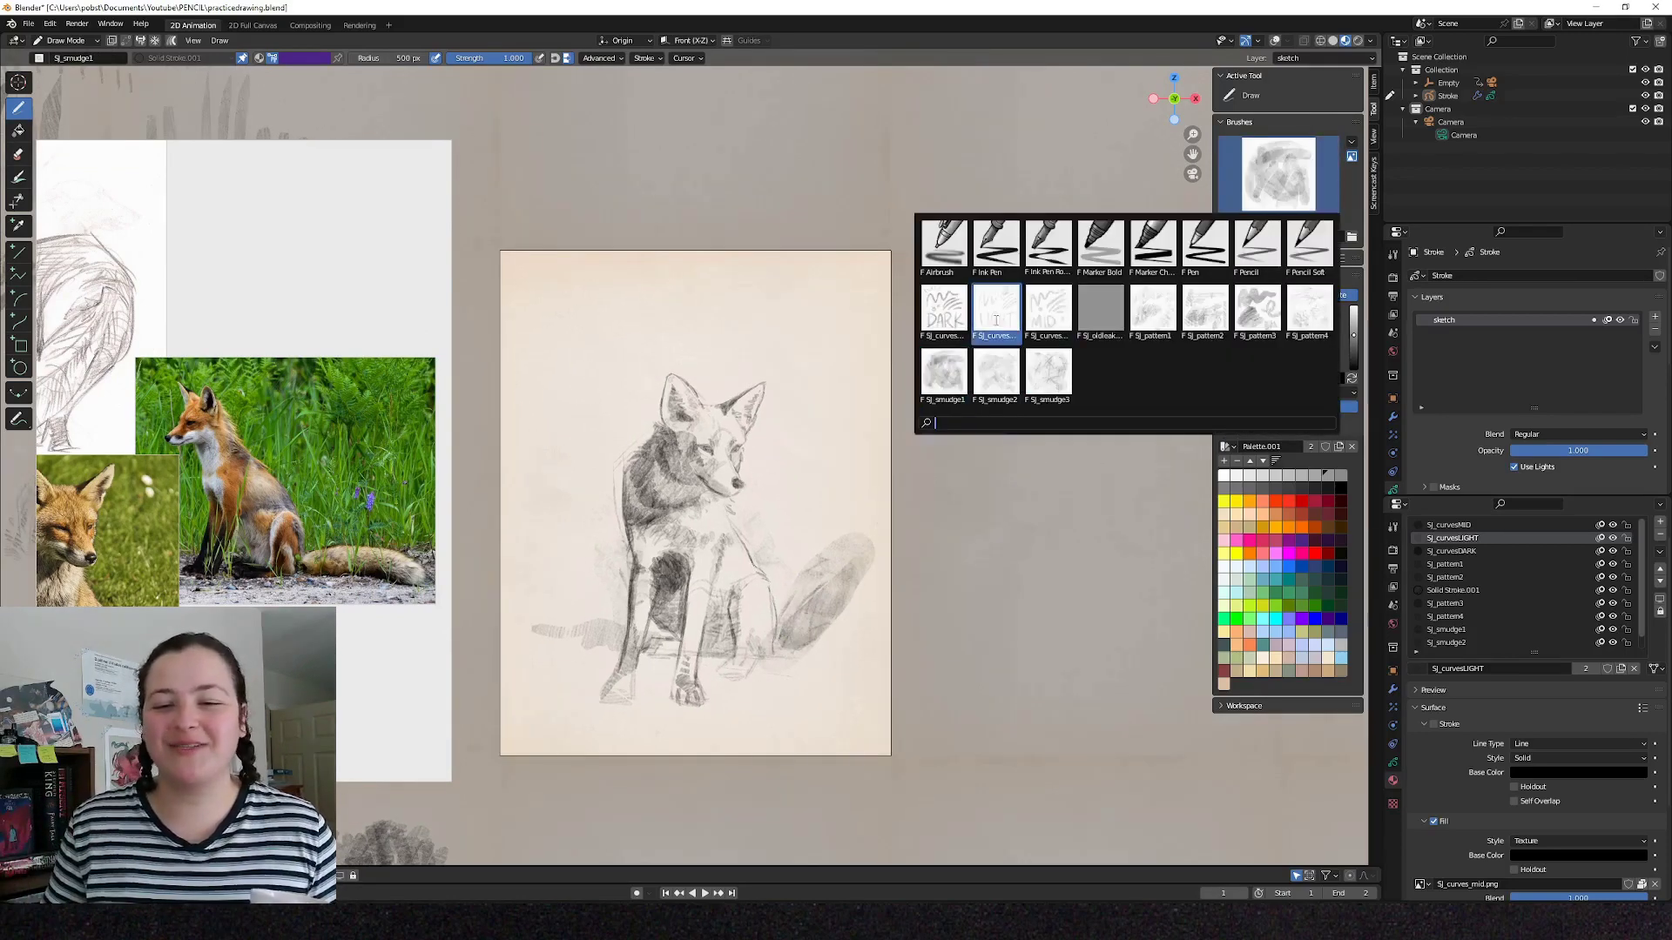
click(943, 314)
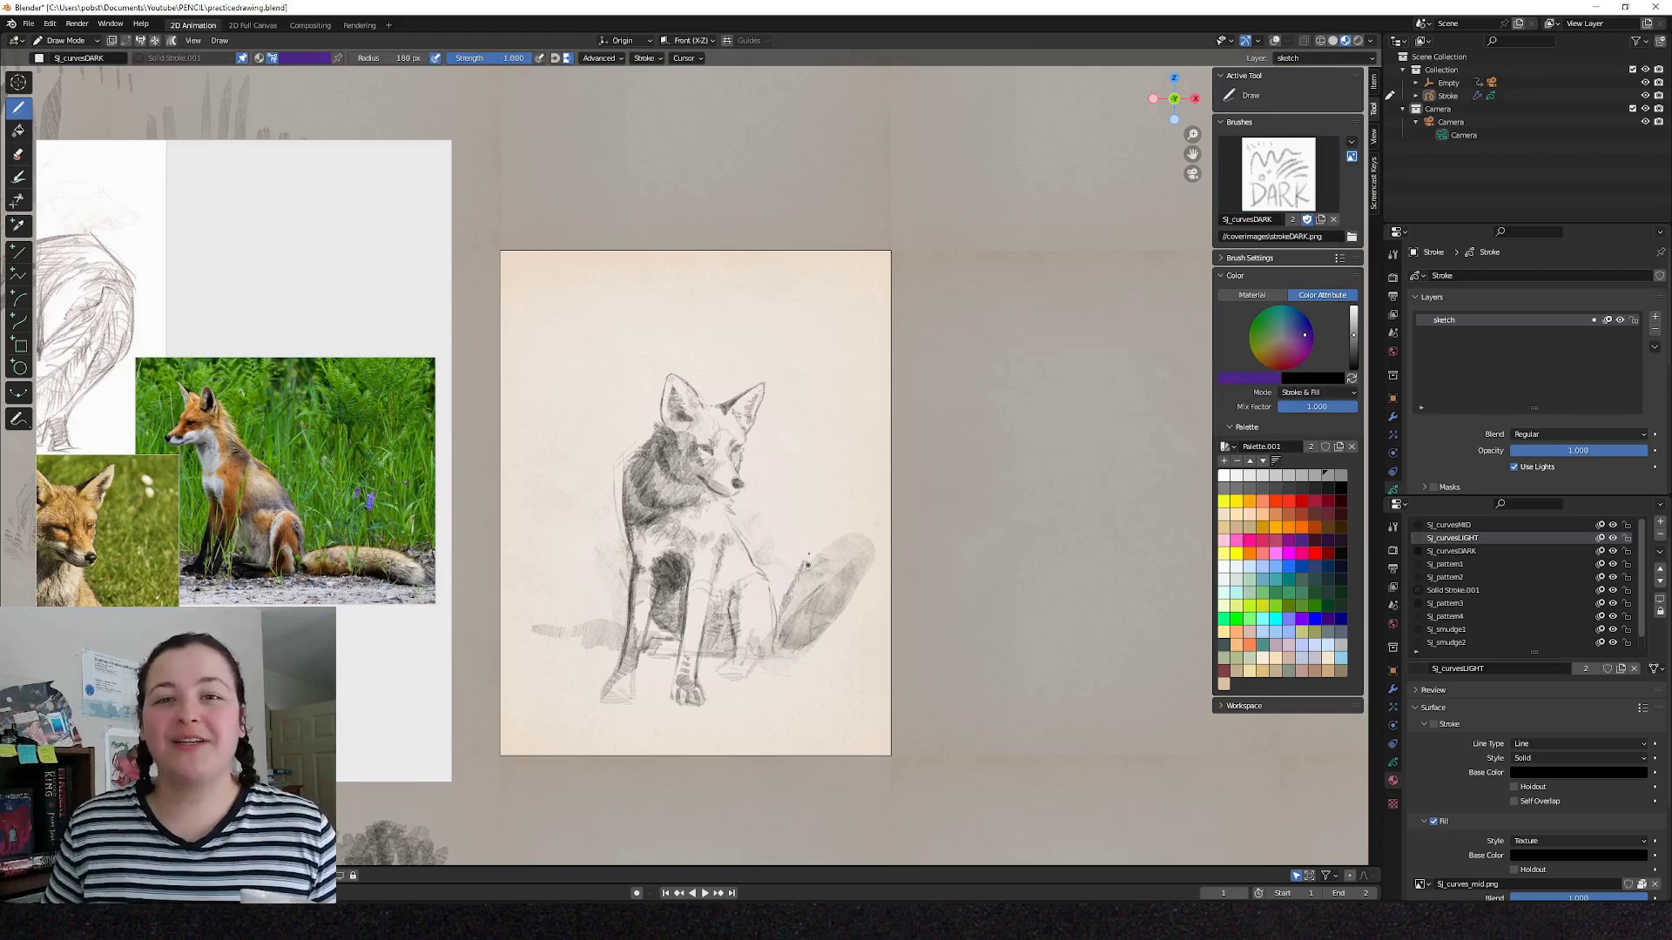
click(1278, 175)
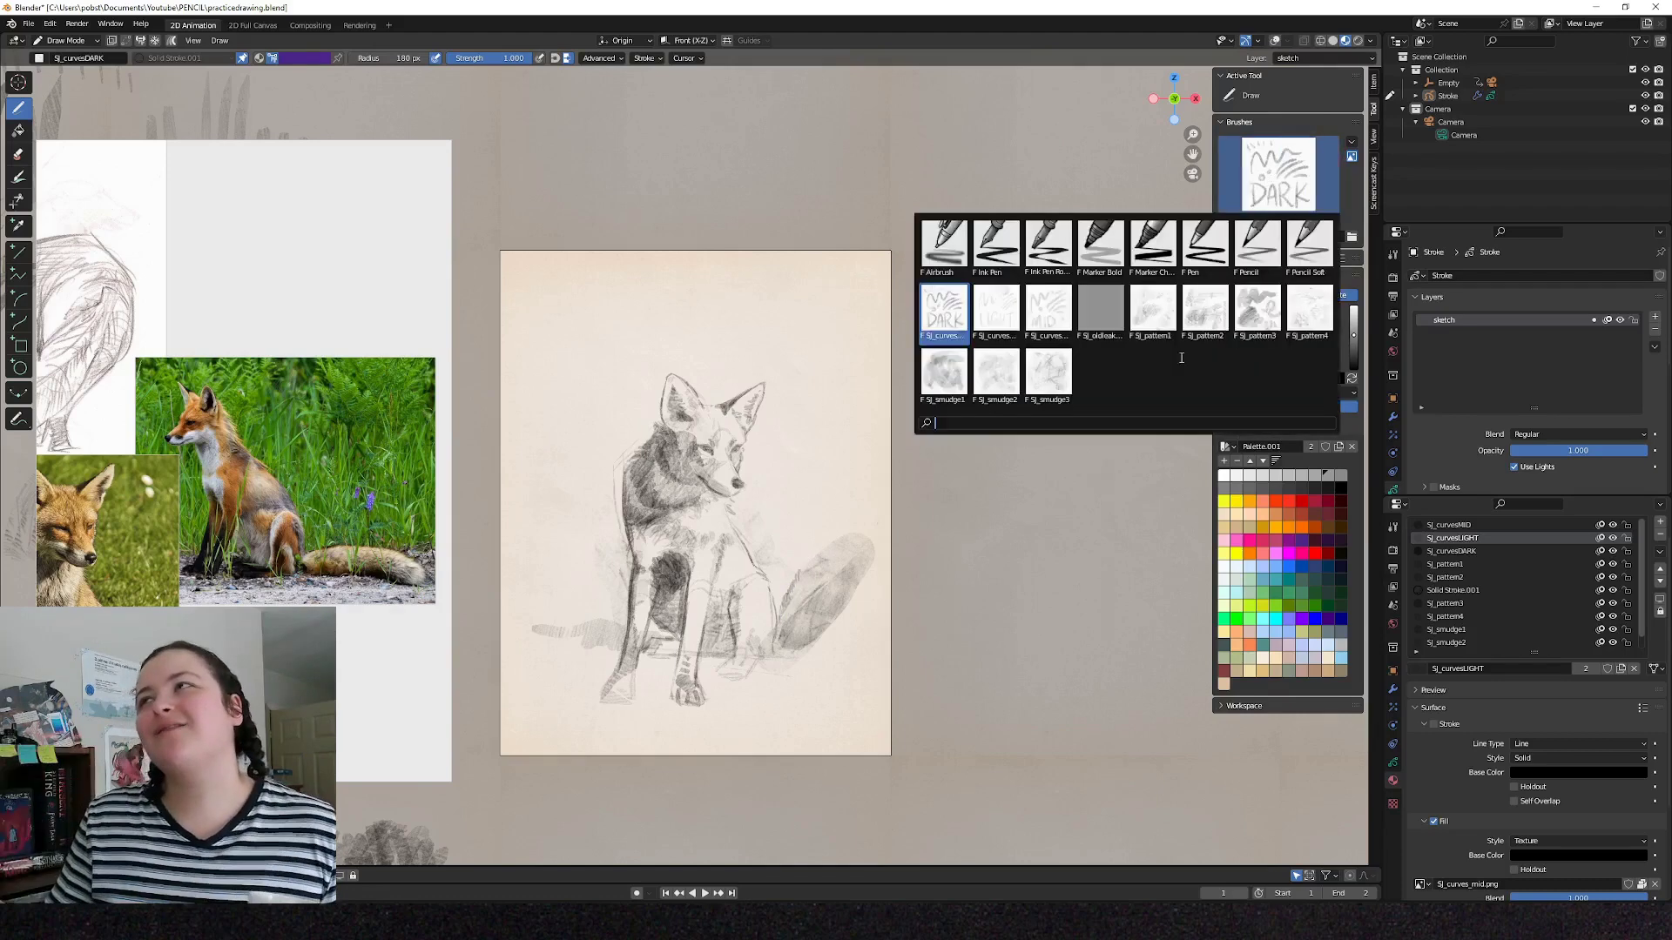
click(1201, 314)
drag(858, 537, 793, 677)
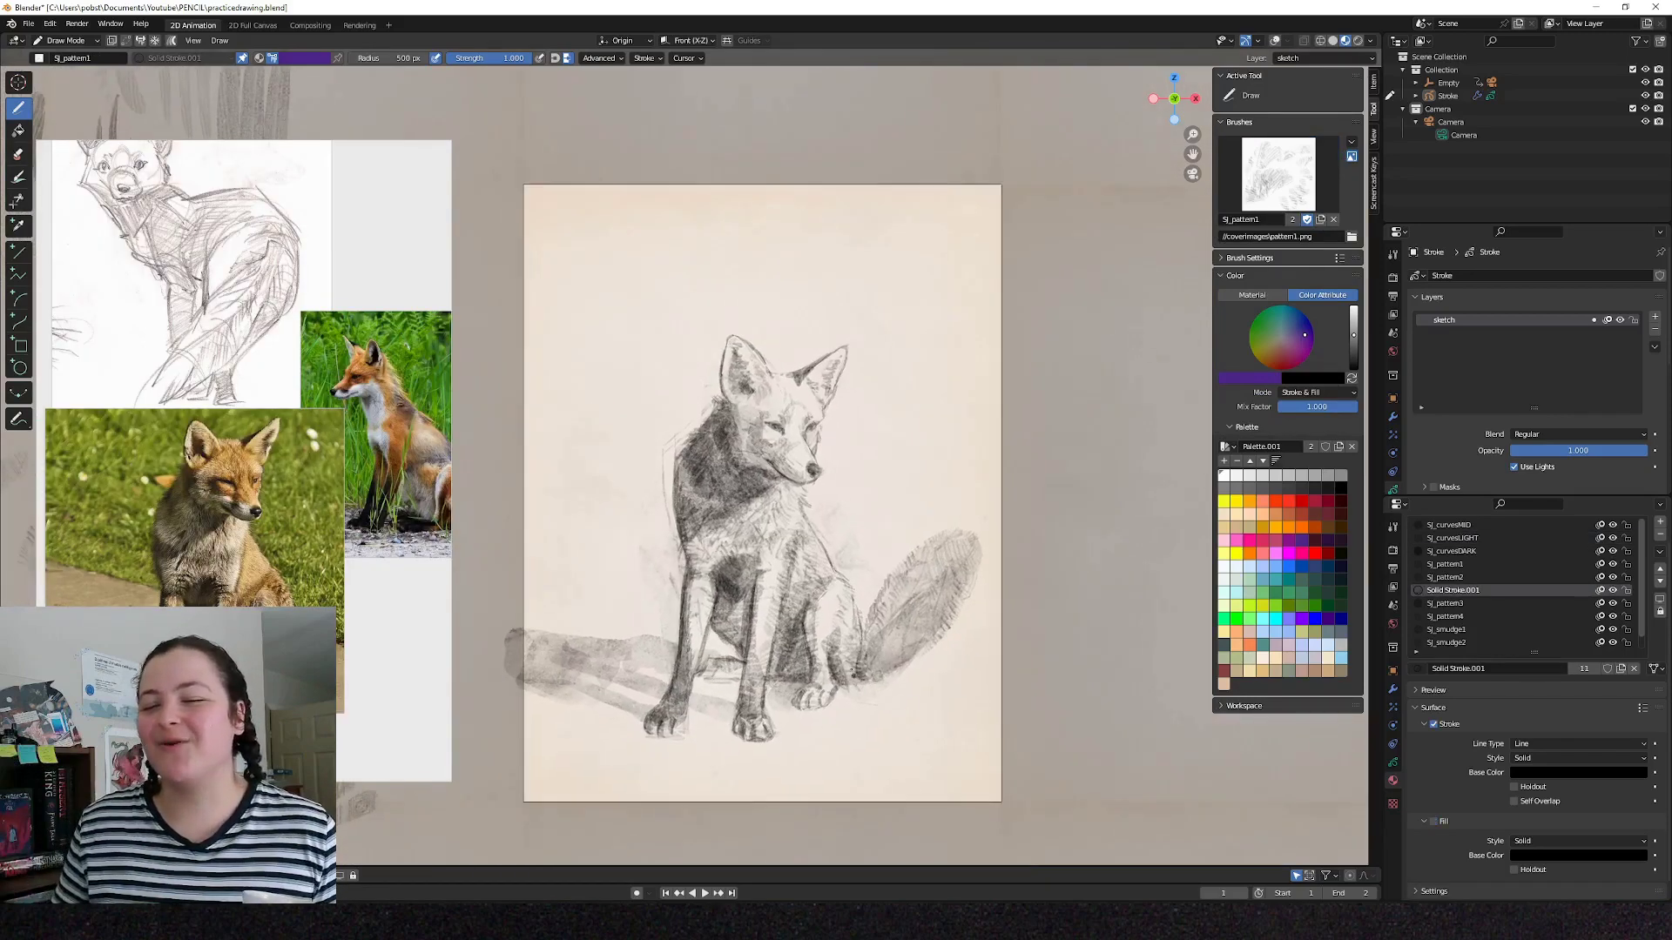
click(1277, 175)
click(1000, 313)
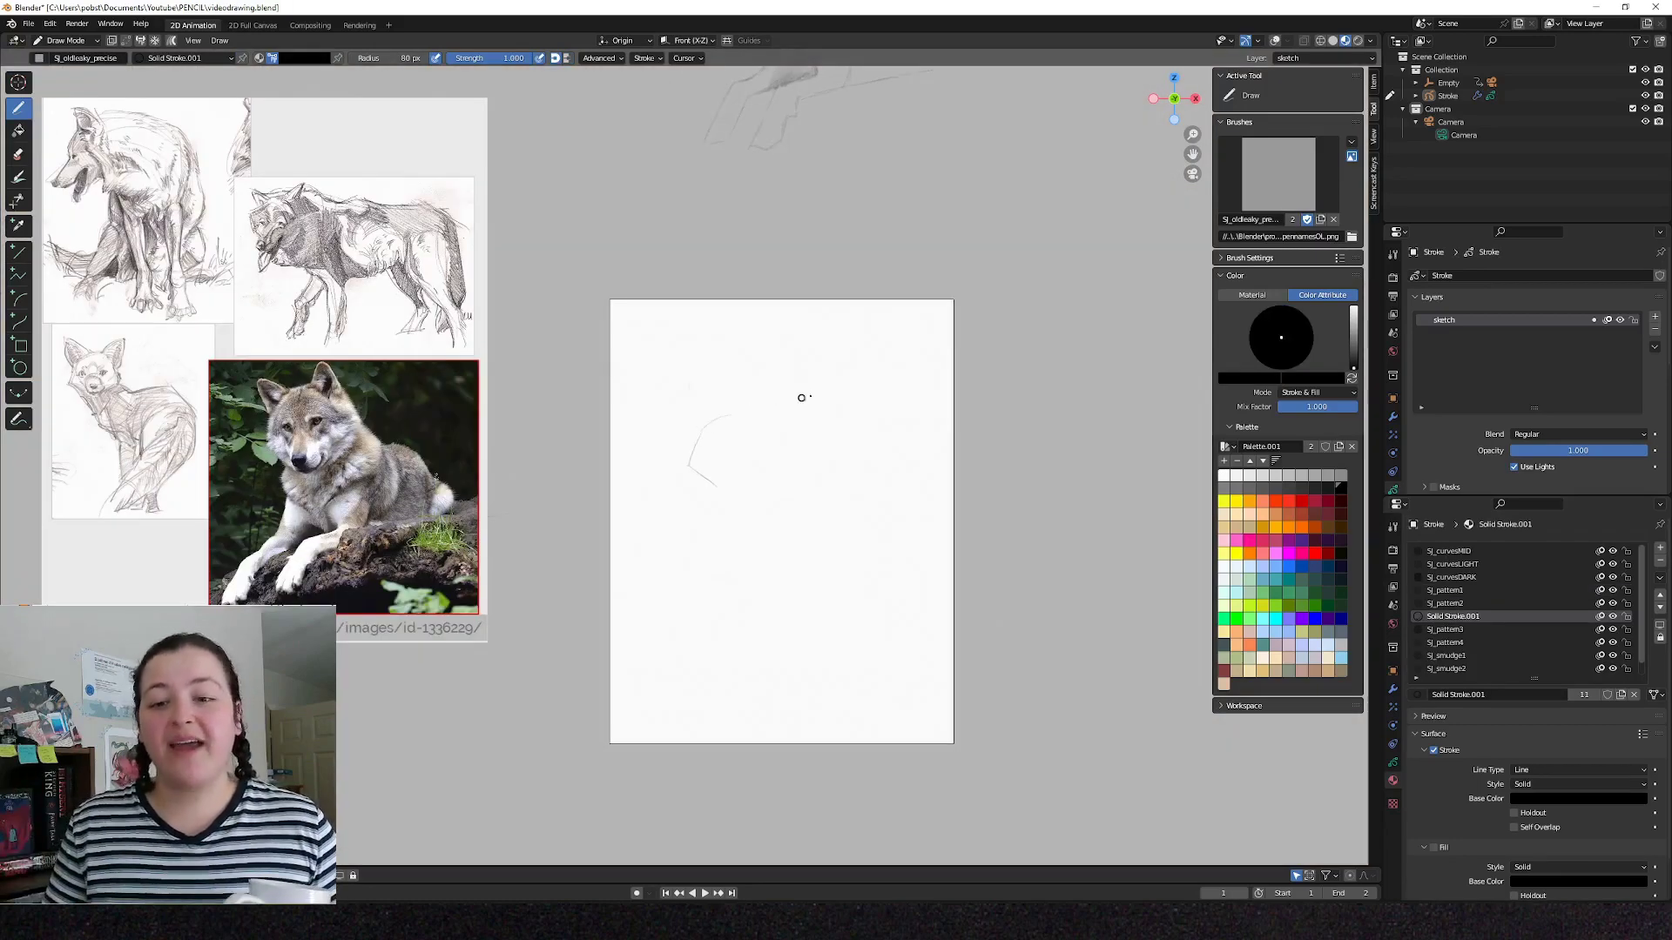
Sketch the reclining wolf with the SJ_oldleaky_precise brush and switch to the Pinch brush in Sculpt Mode.
drag(728, 499, 784, 458)
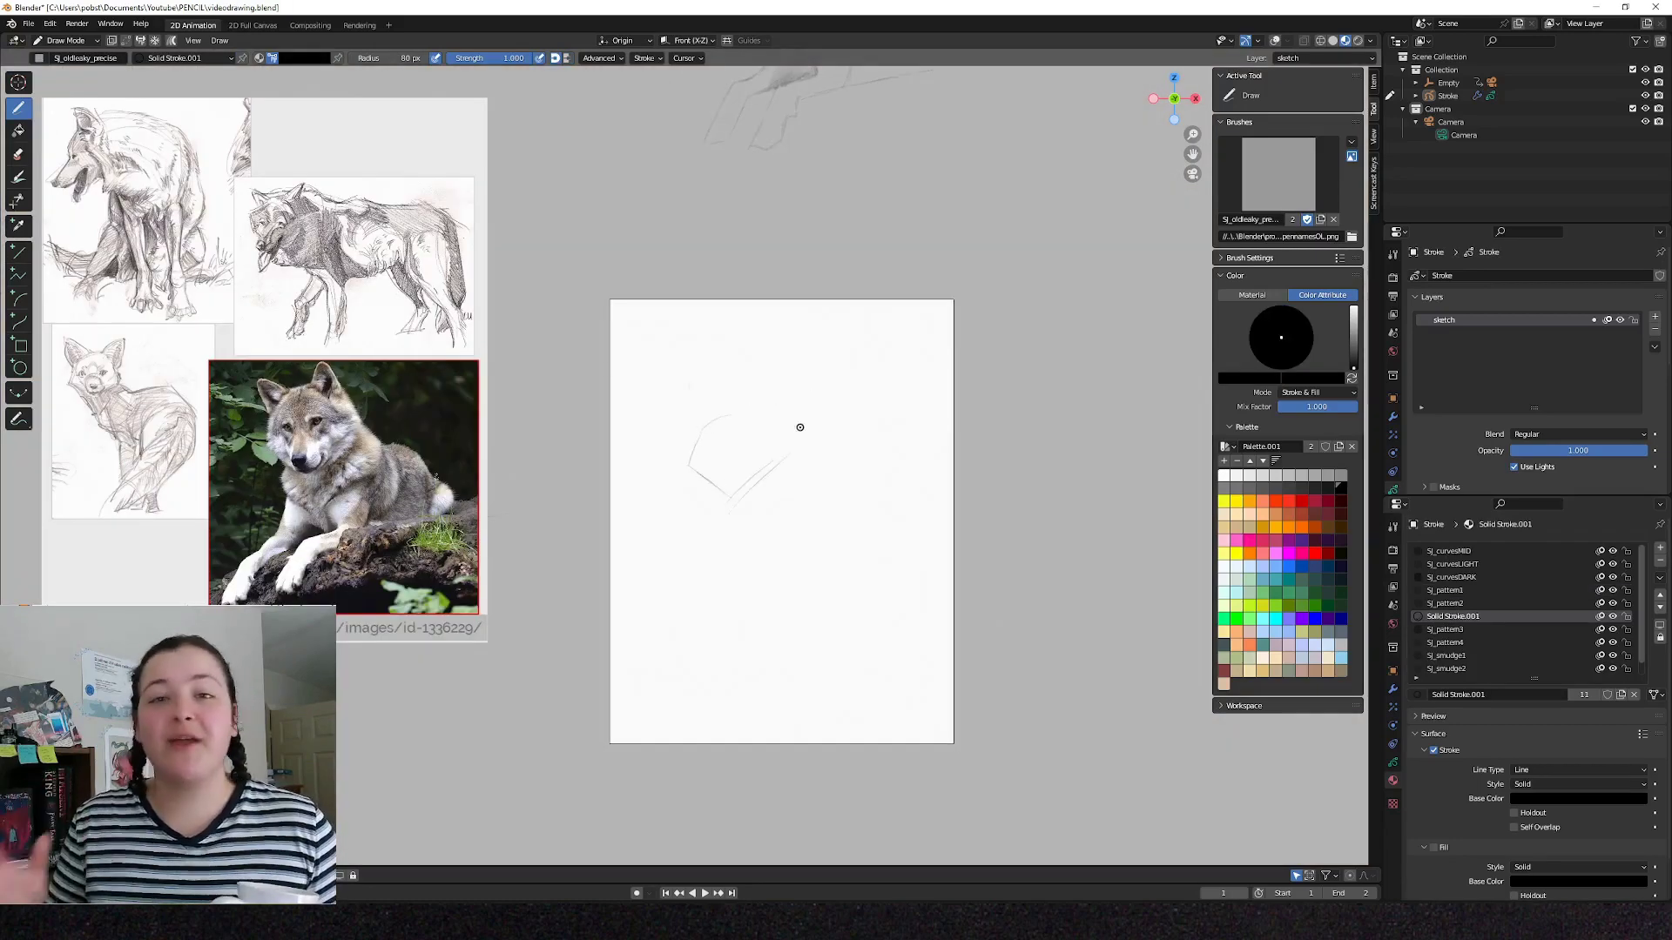
key(ctrl+z)
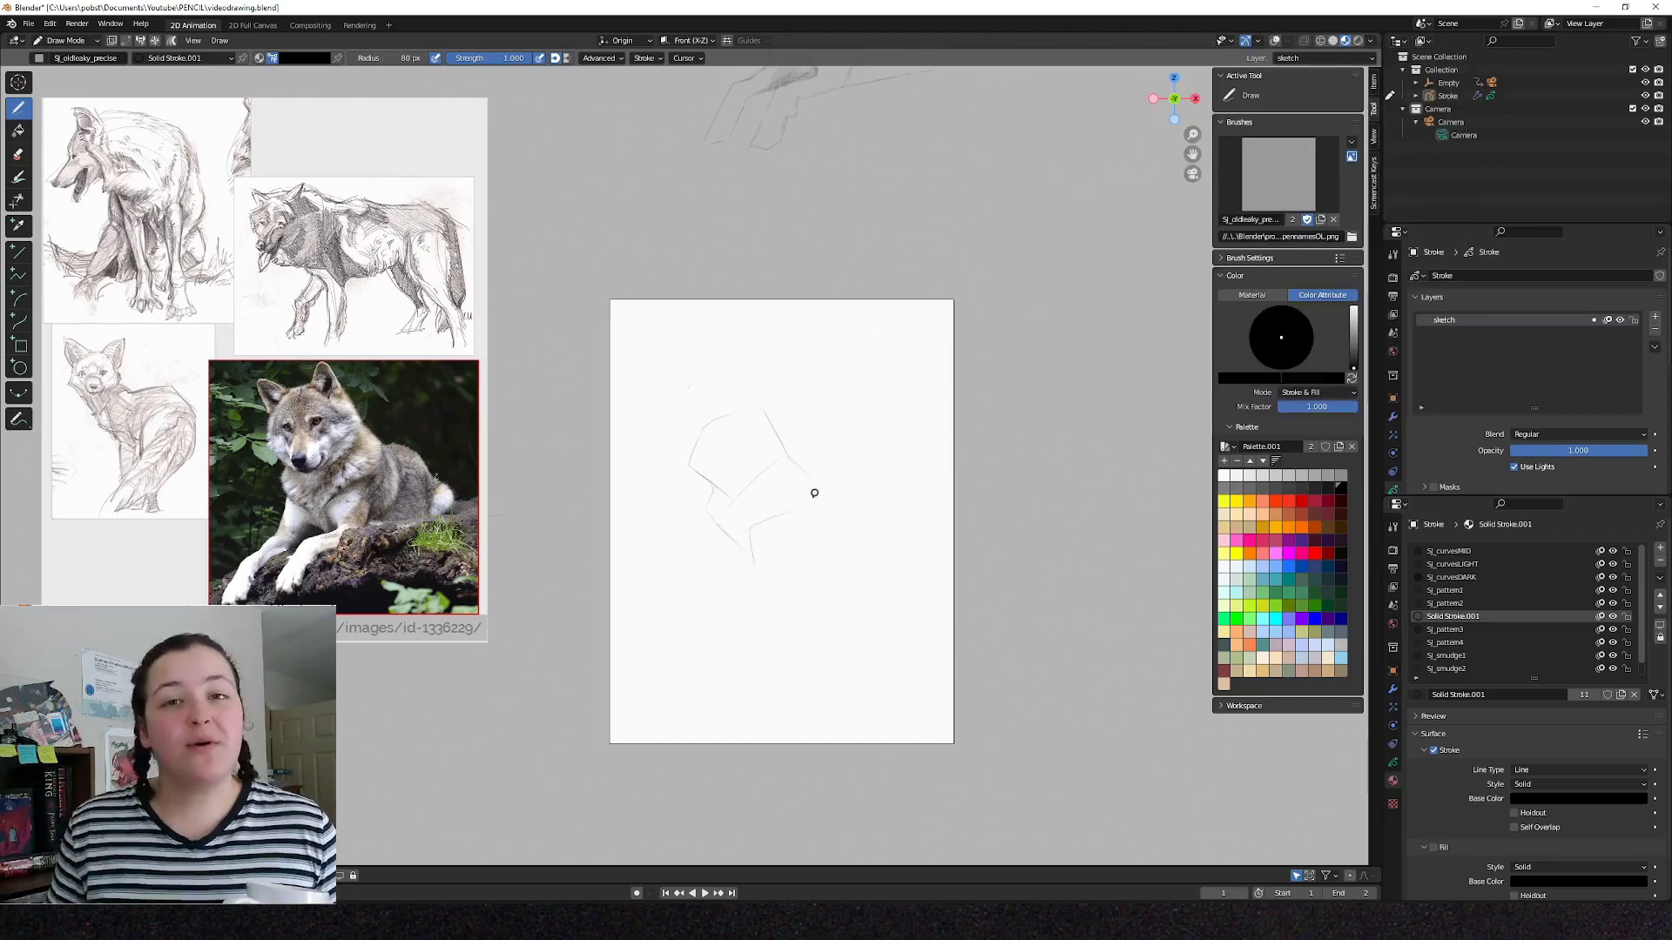
drag(803, 500, 764, 544)
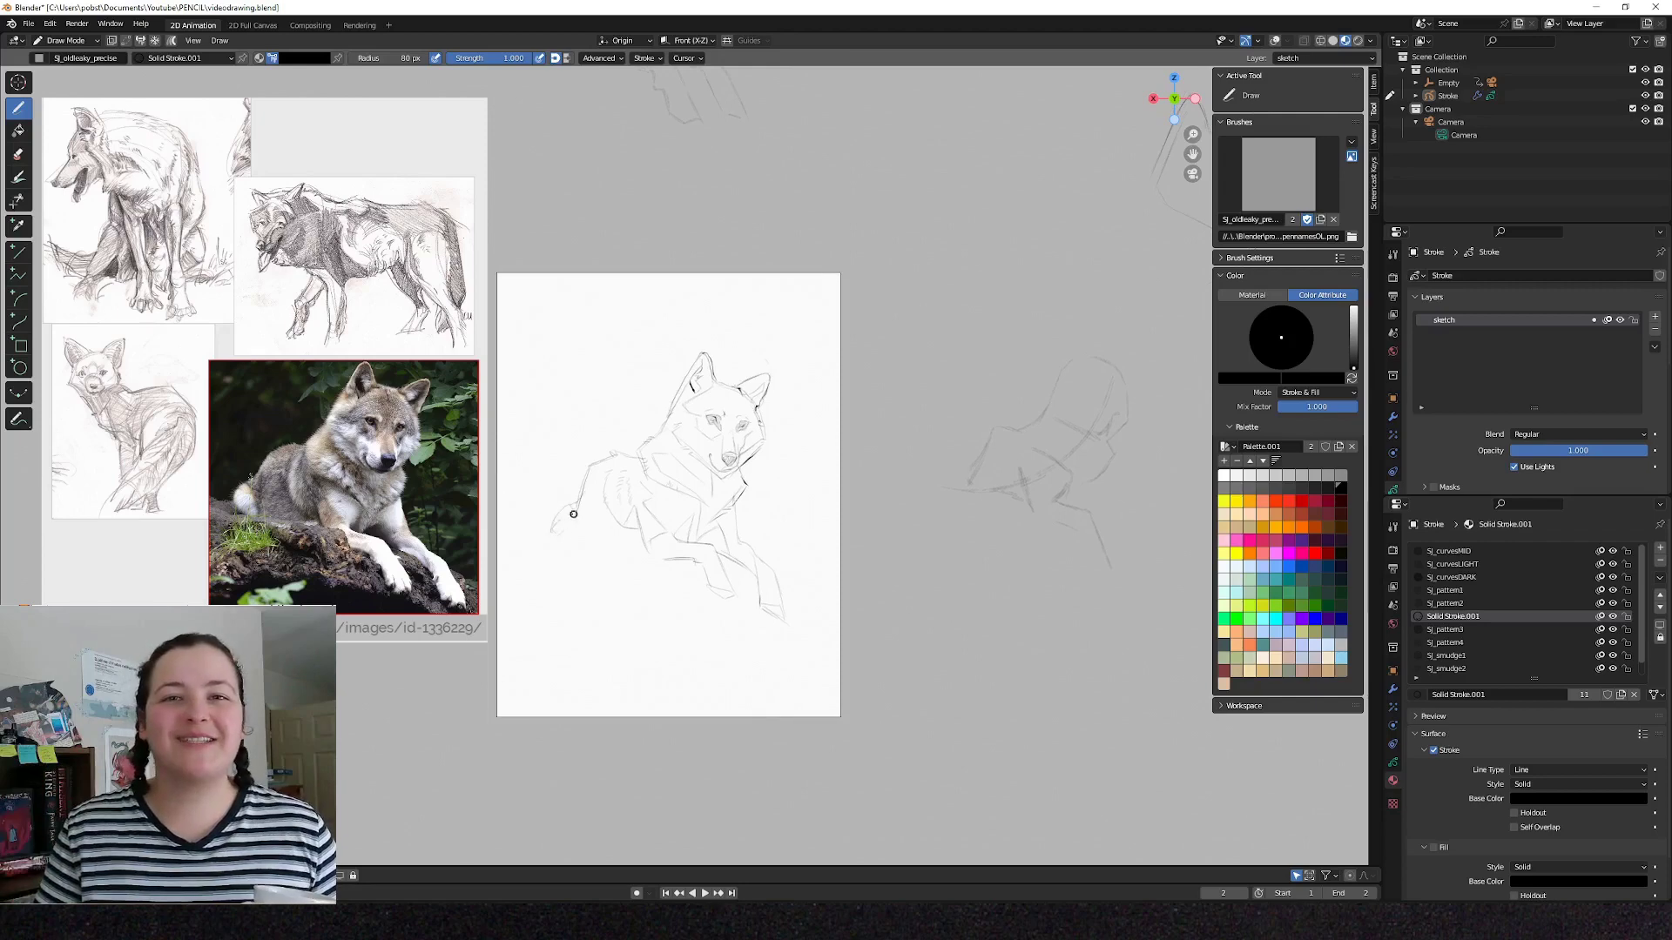
drag(552, 528, 609, 545)
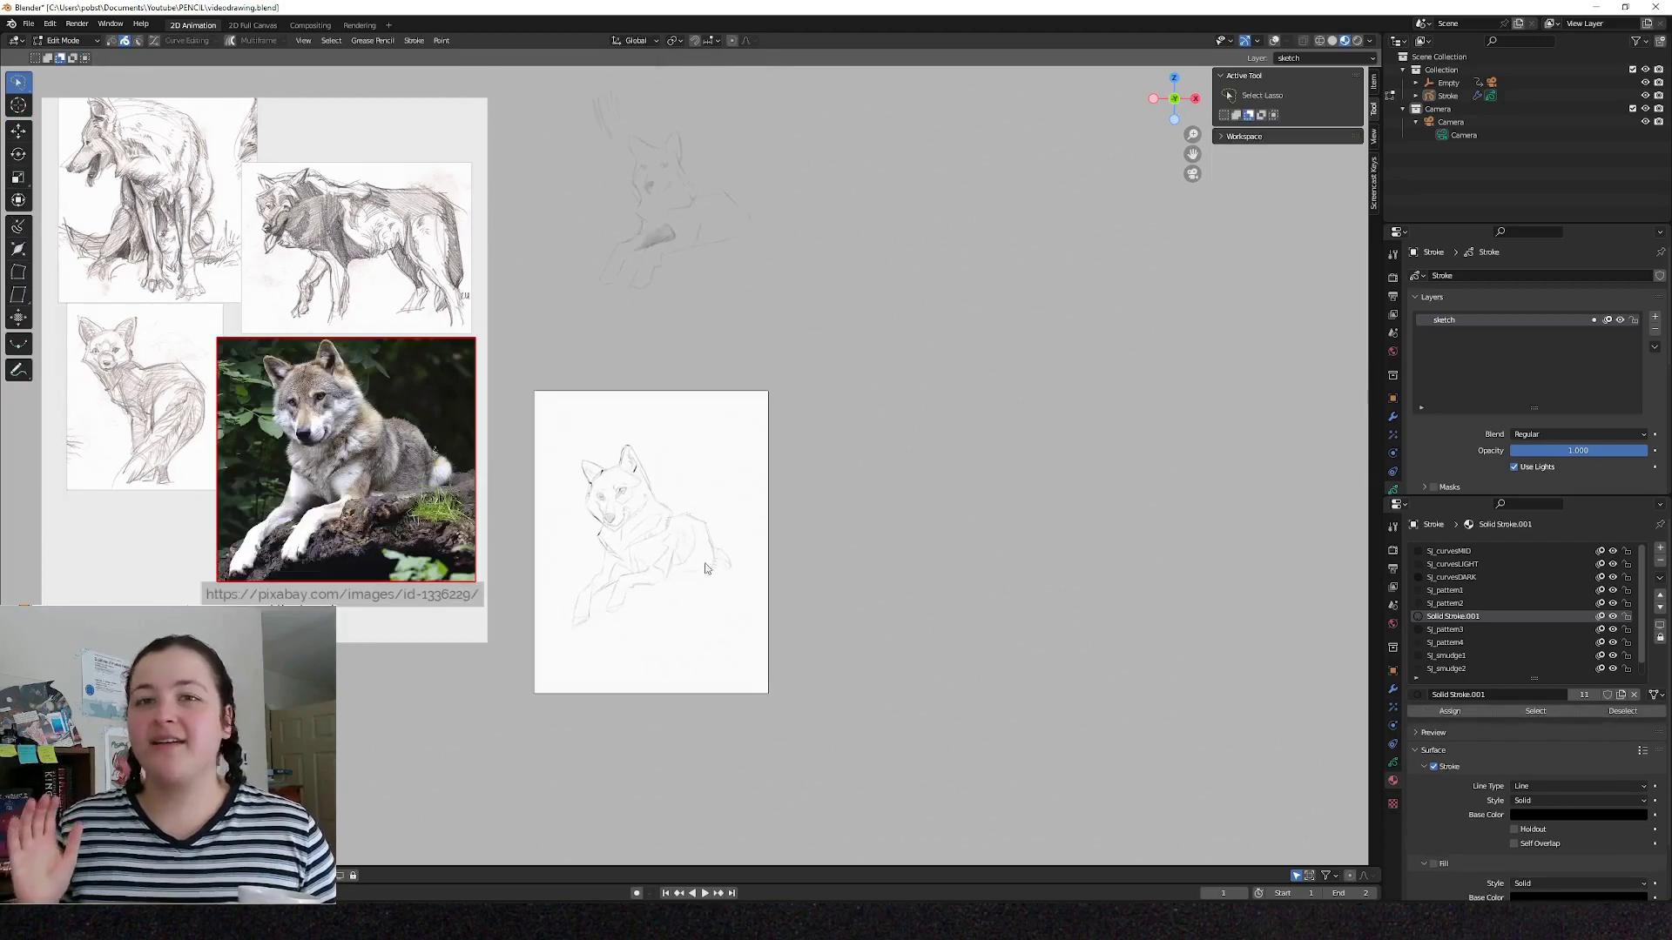
click(18, 242)
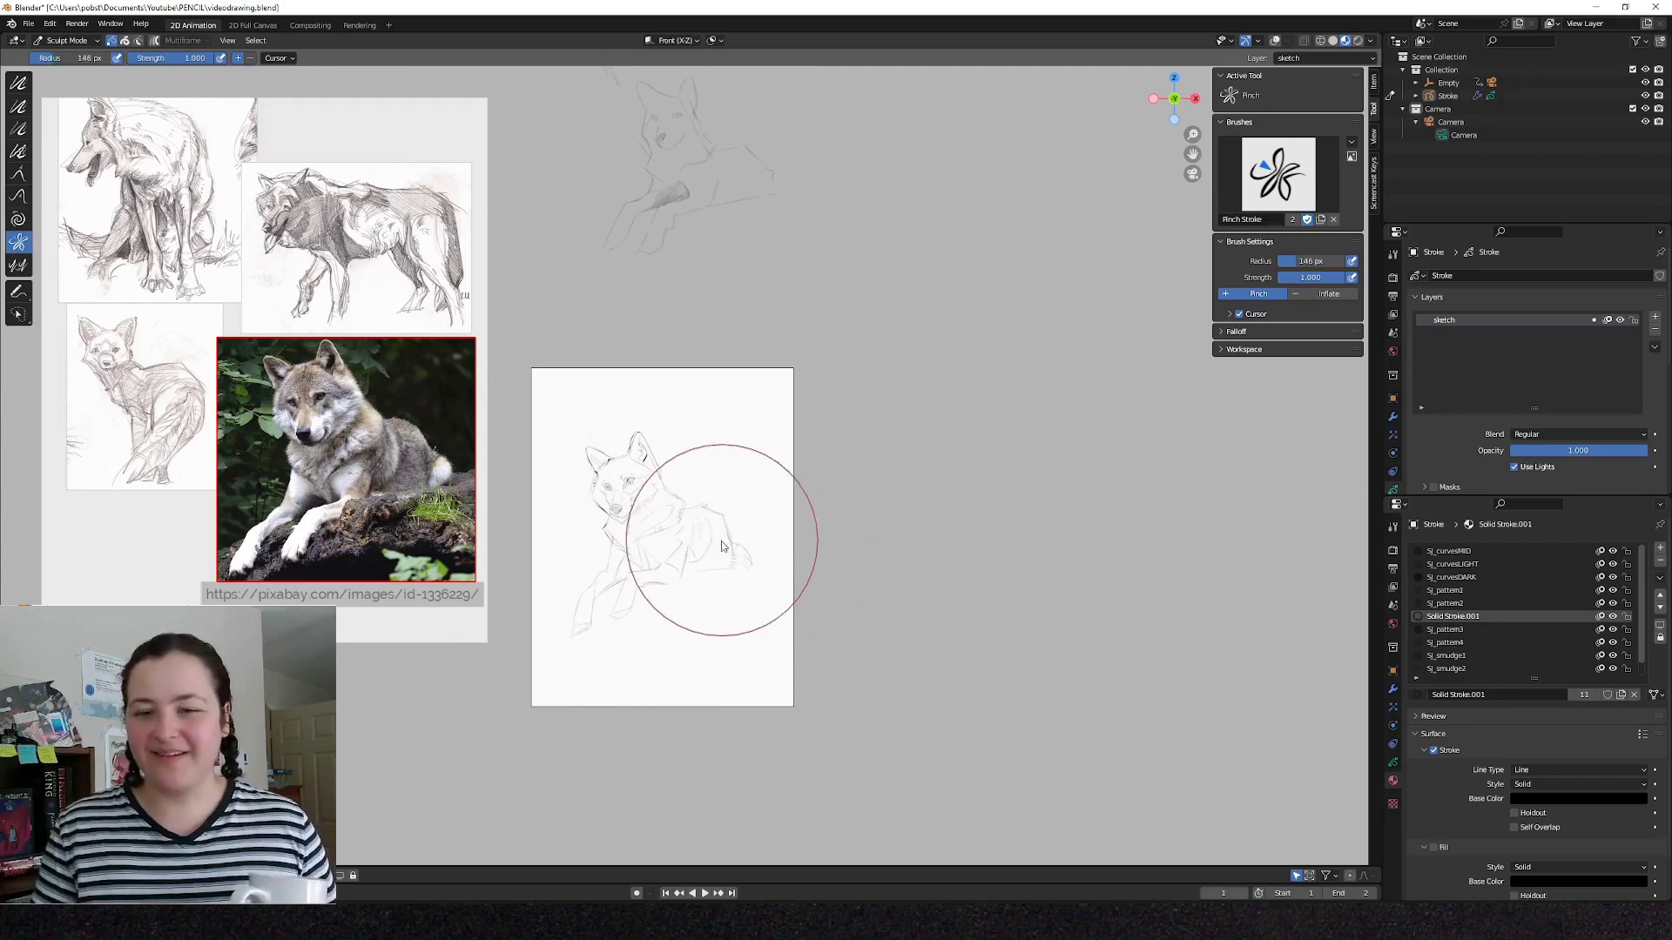
key(p)
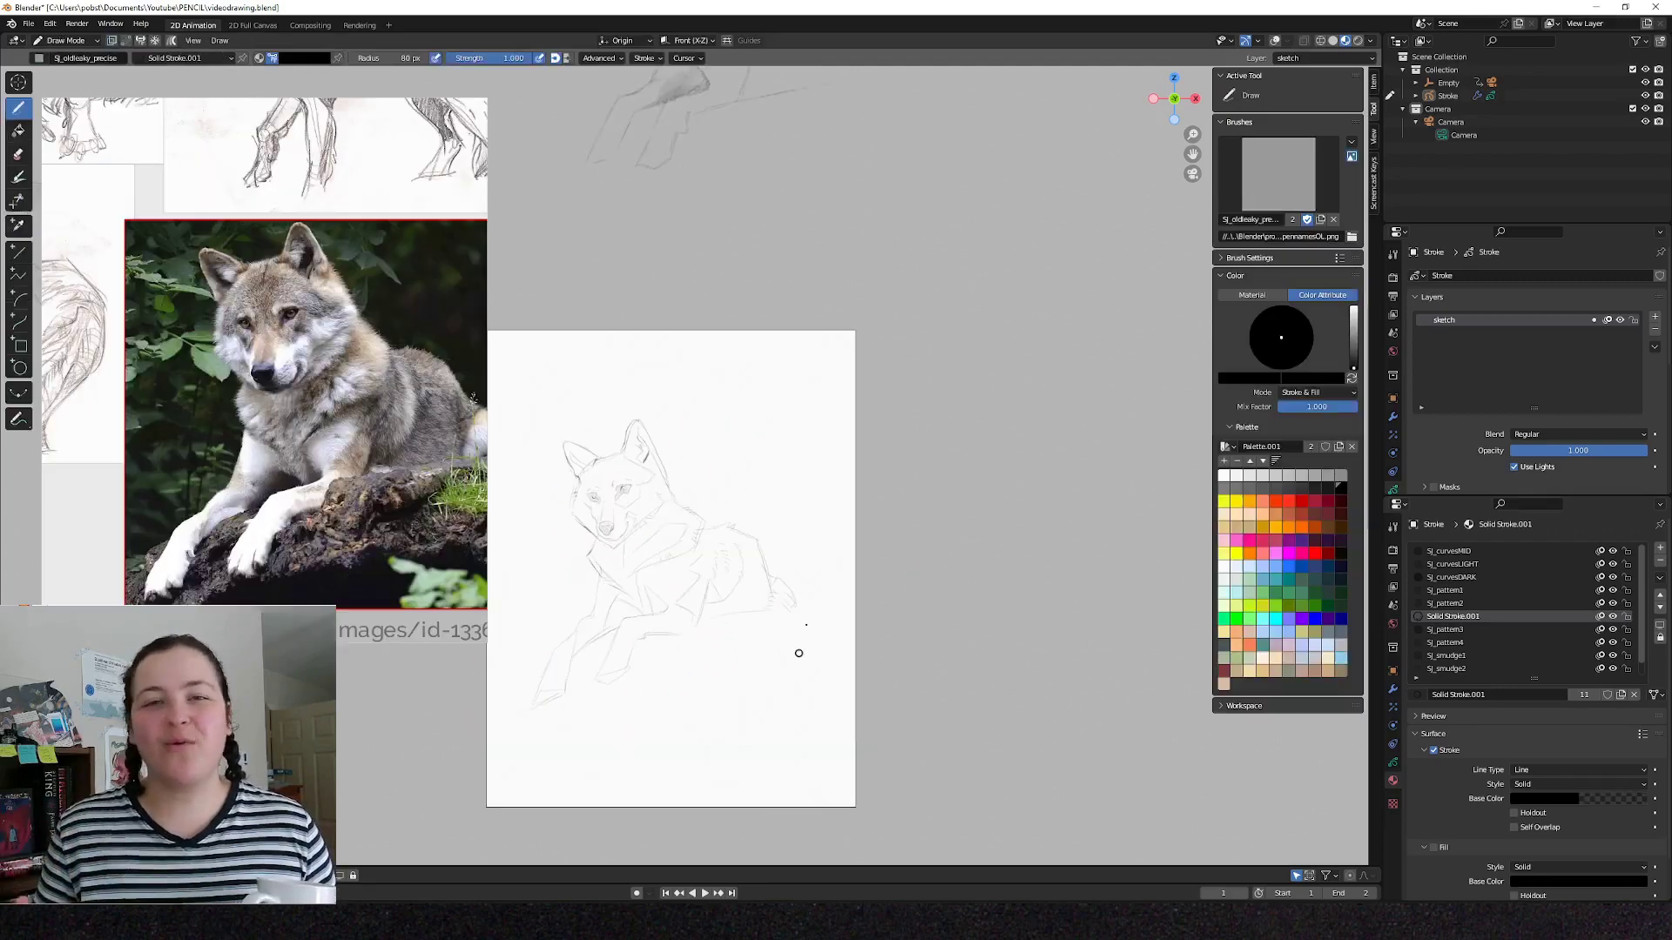
Try a wide curved stroke across the wolf's hindquarters with the SJ_curvesMID brush.
click(1279, 175)
click(1101, 314)
drag(744, 659, 822, 522)
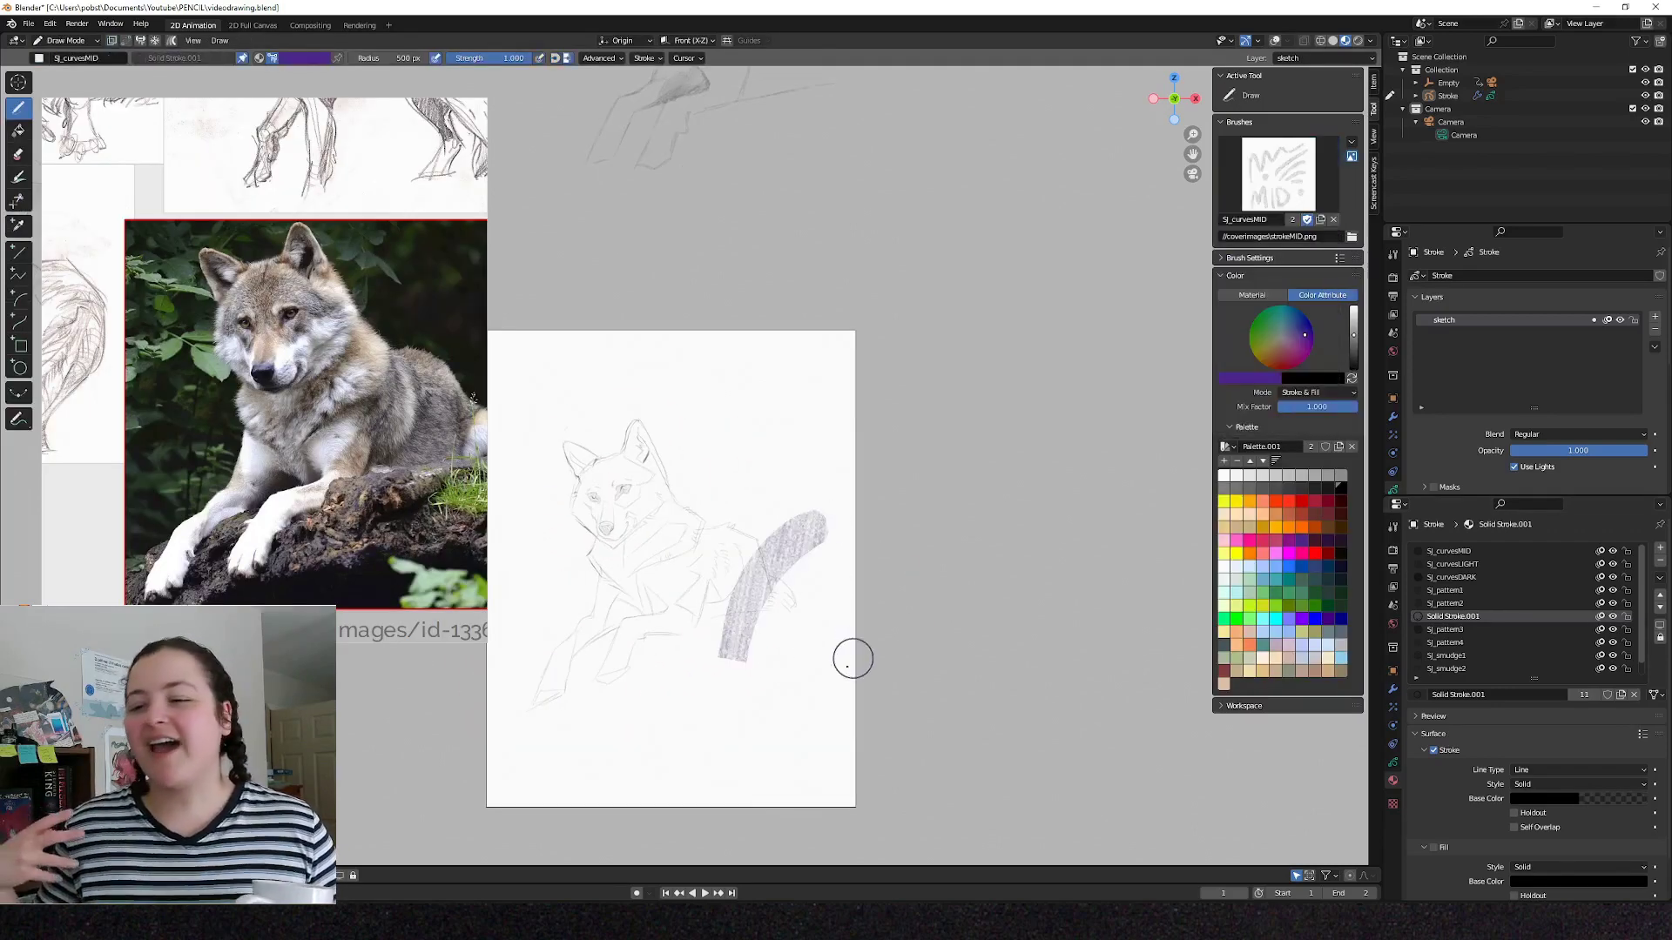
Set the stroke base colour alpha of the Solid Stroke.001 material to 0.4 and return to Draw Mode.
click(1576, 798)
click(1573, 780)
text(0.2)
key(Return)
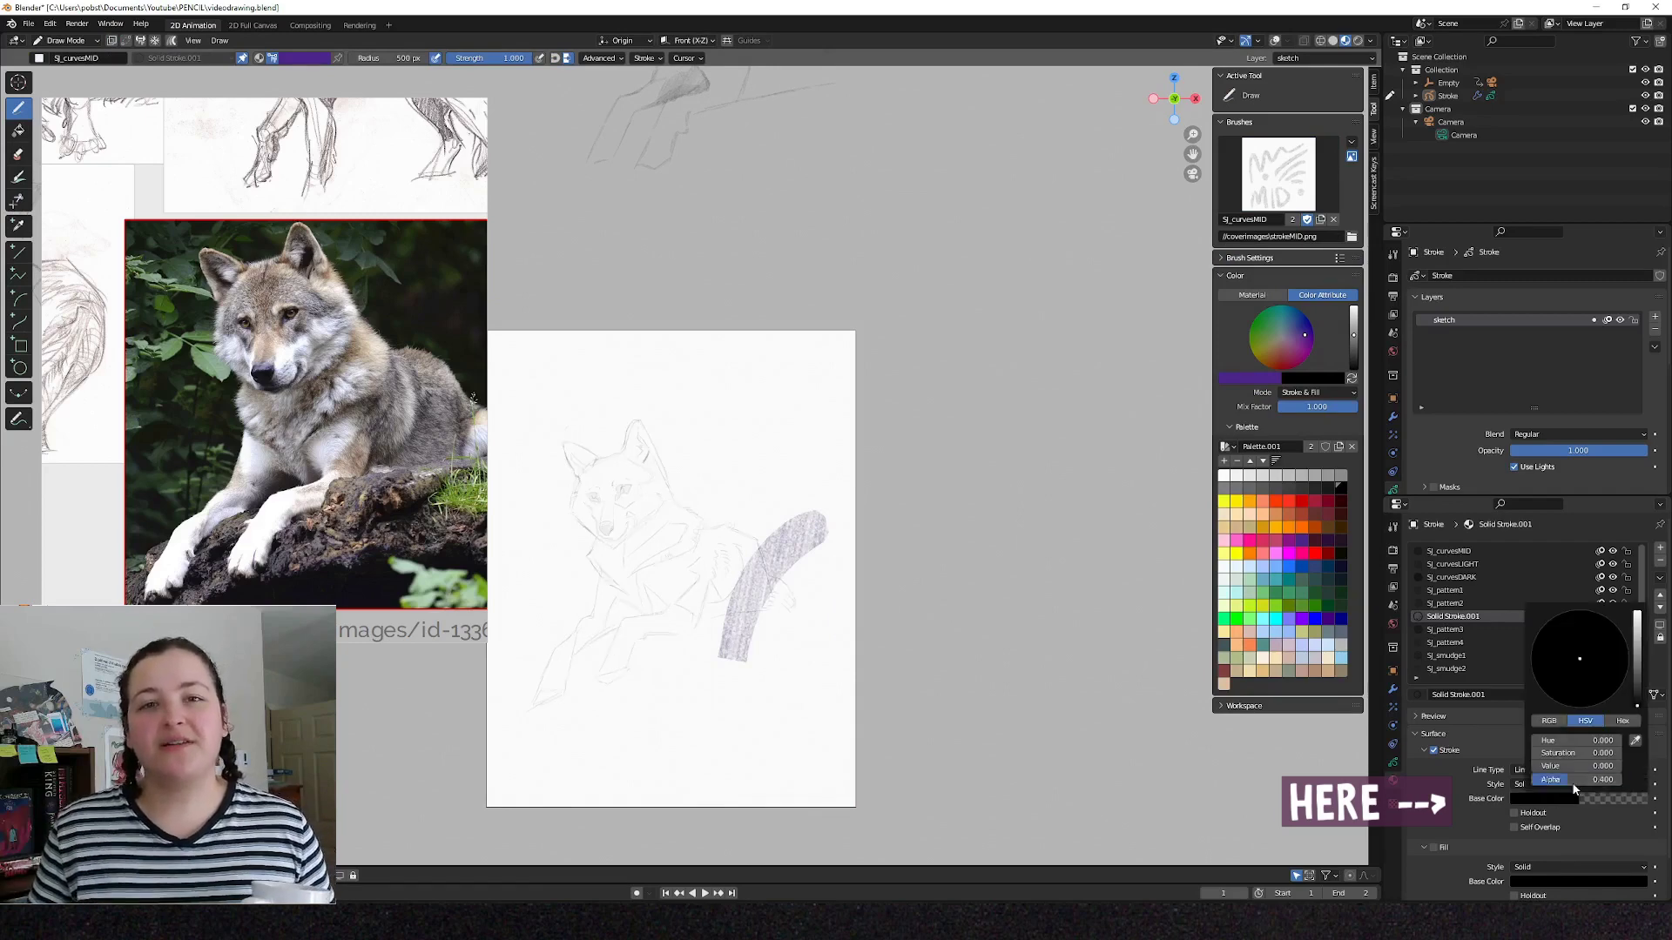
key(Tab)
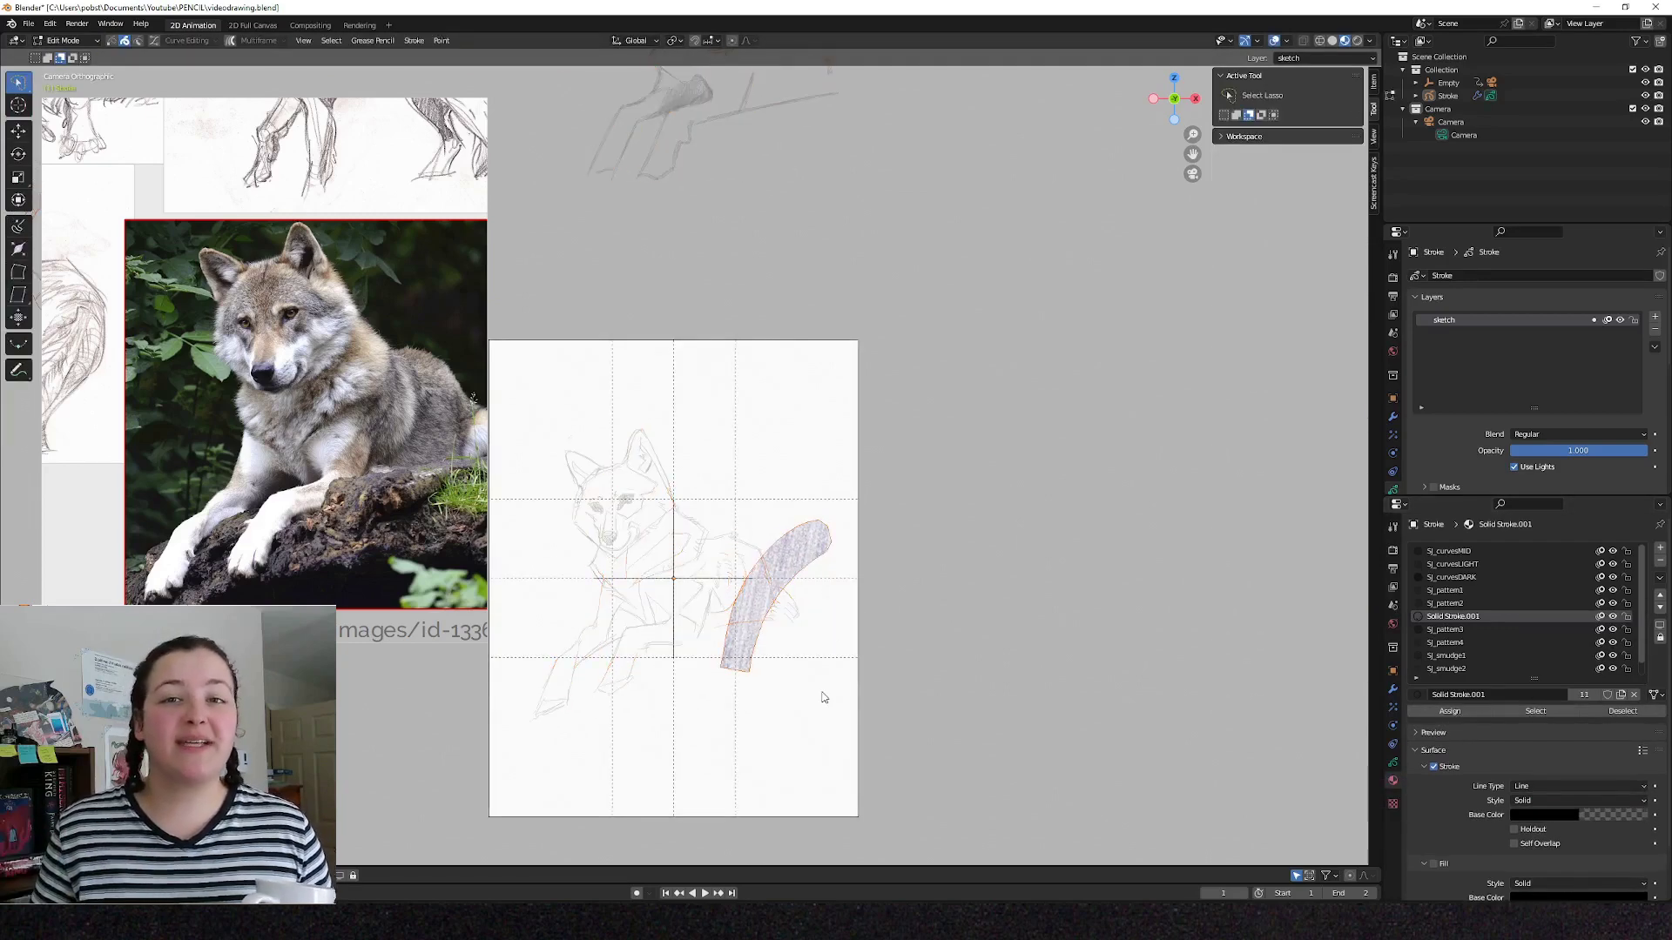
key(ctrl+Tab)
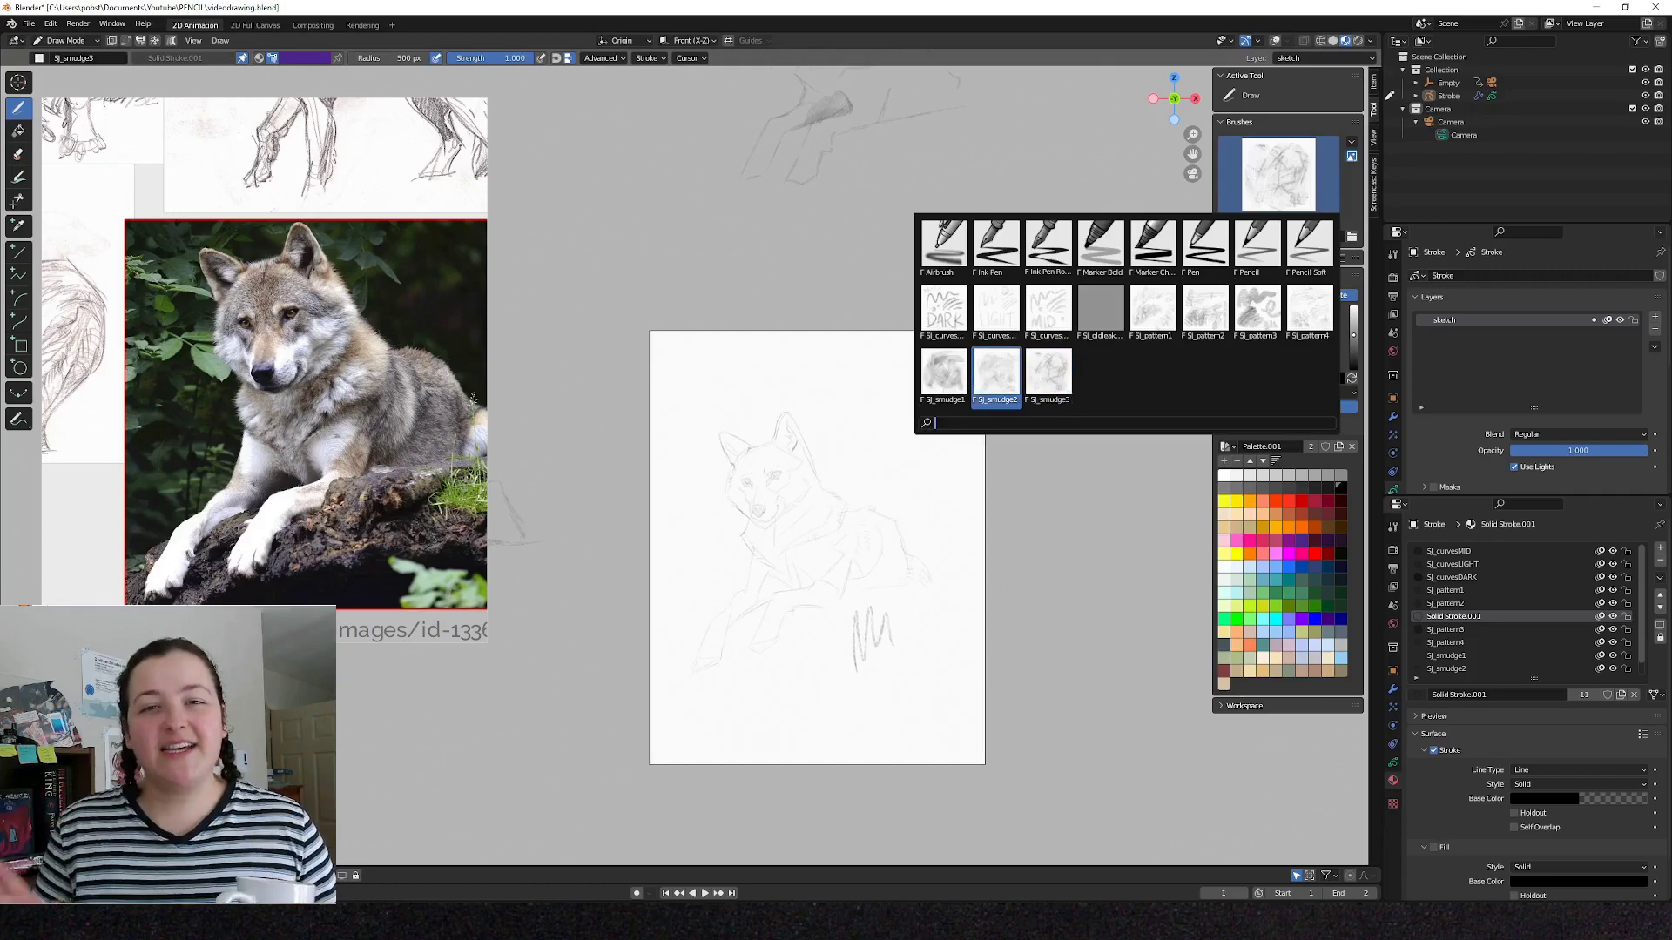
Try a broad stroke over the wolf's hindquarters with the SJ_smudge1 brush and undo it.
click(944, 373)
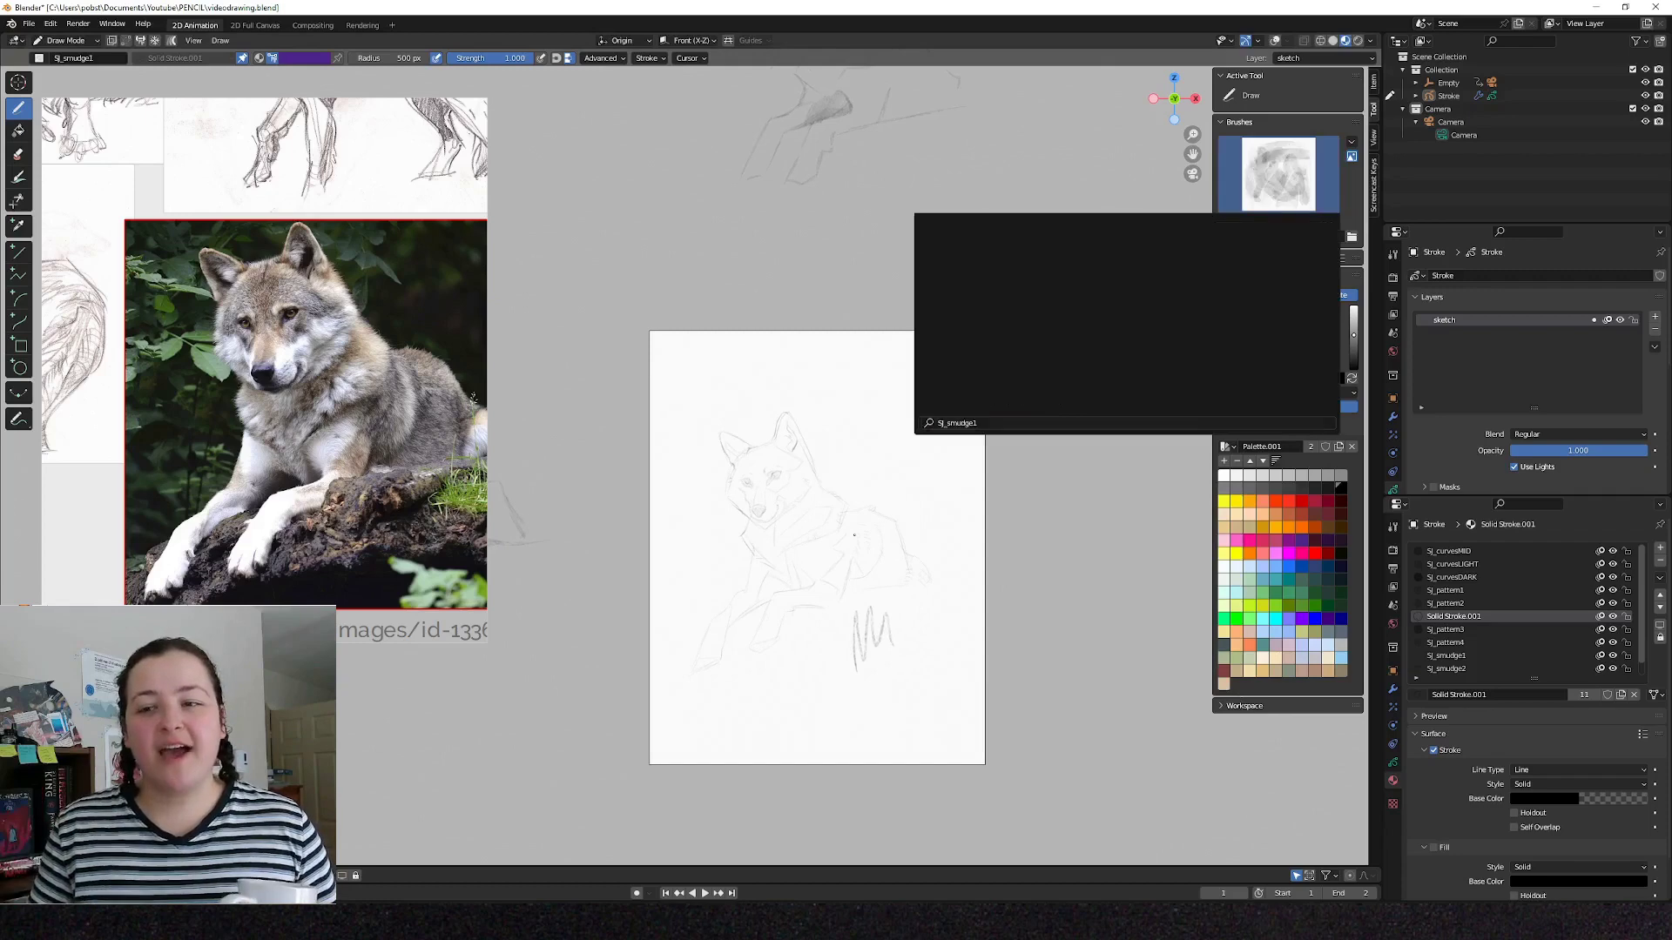
mouse_move(849, 457)
mouse_down()
mouse_move(871, 518)
mouse_move(949, 571)
mouse_up()
key(ctrl+z)
key(ctrl+z)
Shade the wolf's hindquarters with the SJ_pattern3 brush and reposition the stroke's texture in Edit Mode with the Transform Fill tool.
click(1254, 196)
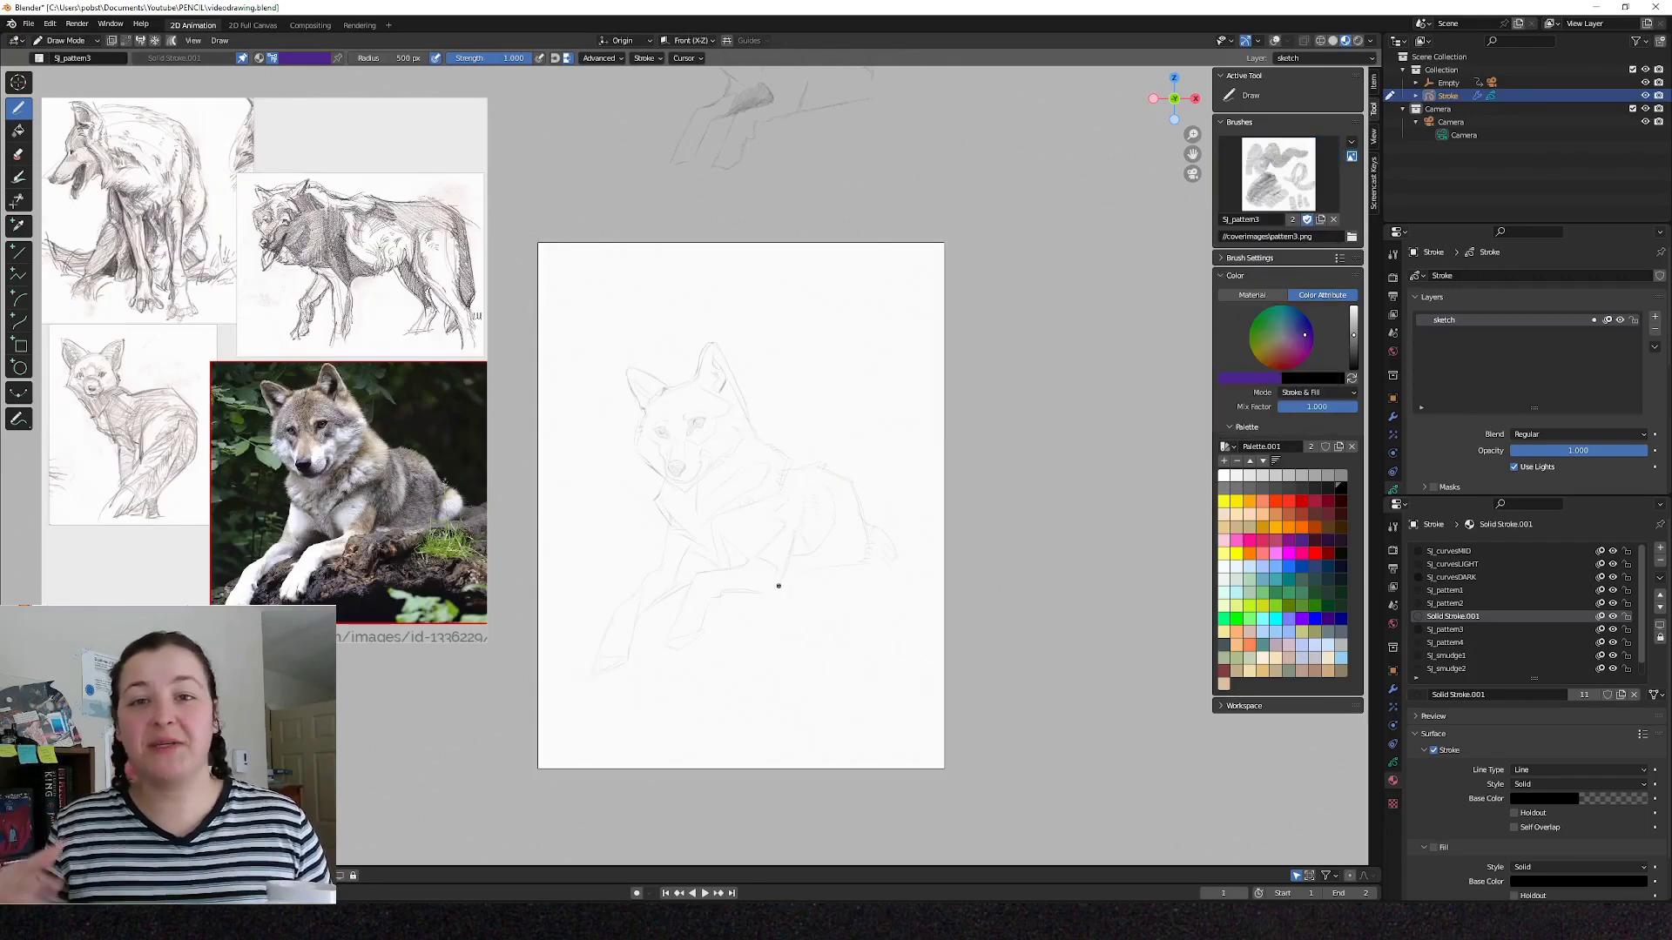
mouse_move(778, 585)
mouse_down()
mouse_move(799, 480)
mouse_move(838, 488)
mouse_move(860, 536)
mouse_move(796, 566)
mouse_move(823, 498)
mouse_move(827, 538)
mouse_up()
key(ctrl+Tab)
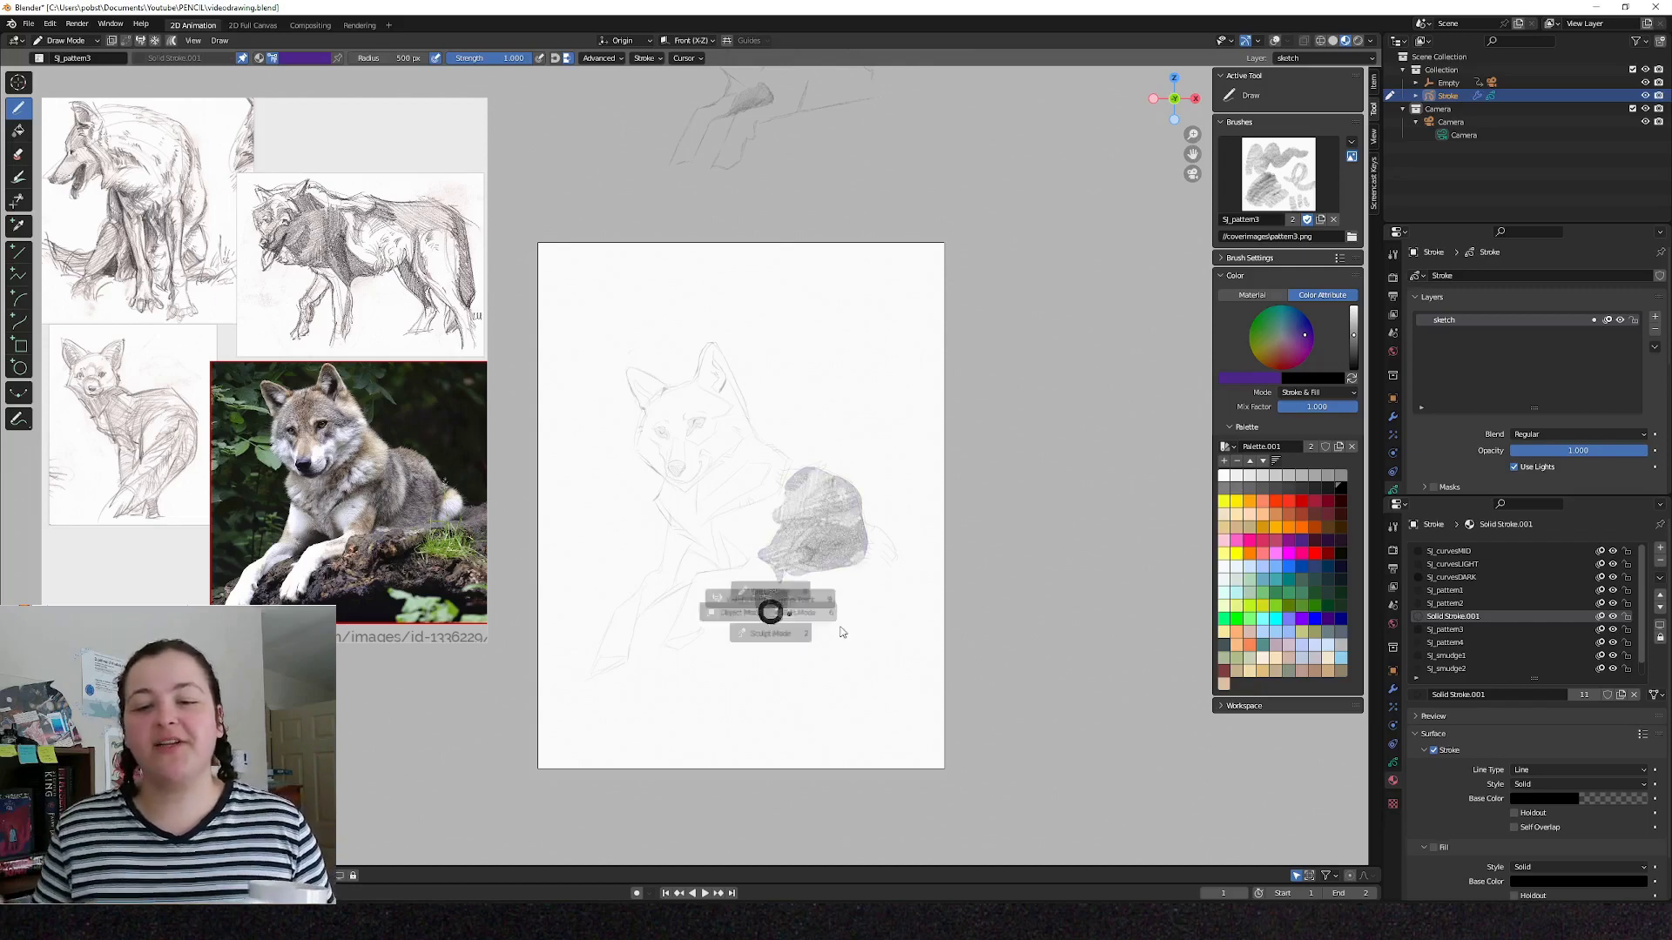
click(766, 610)
key(alt+a)
drag(974, 458, 926, 355)
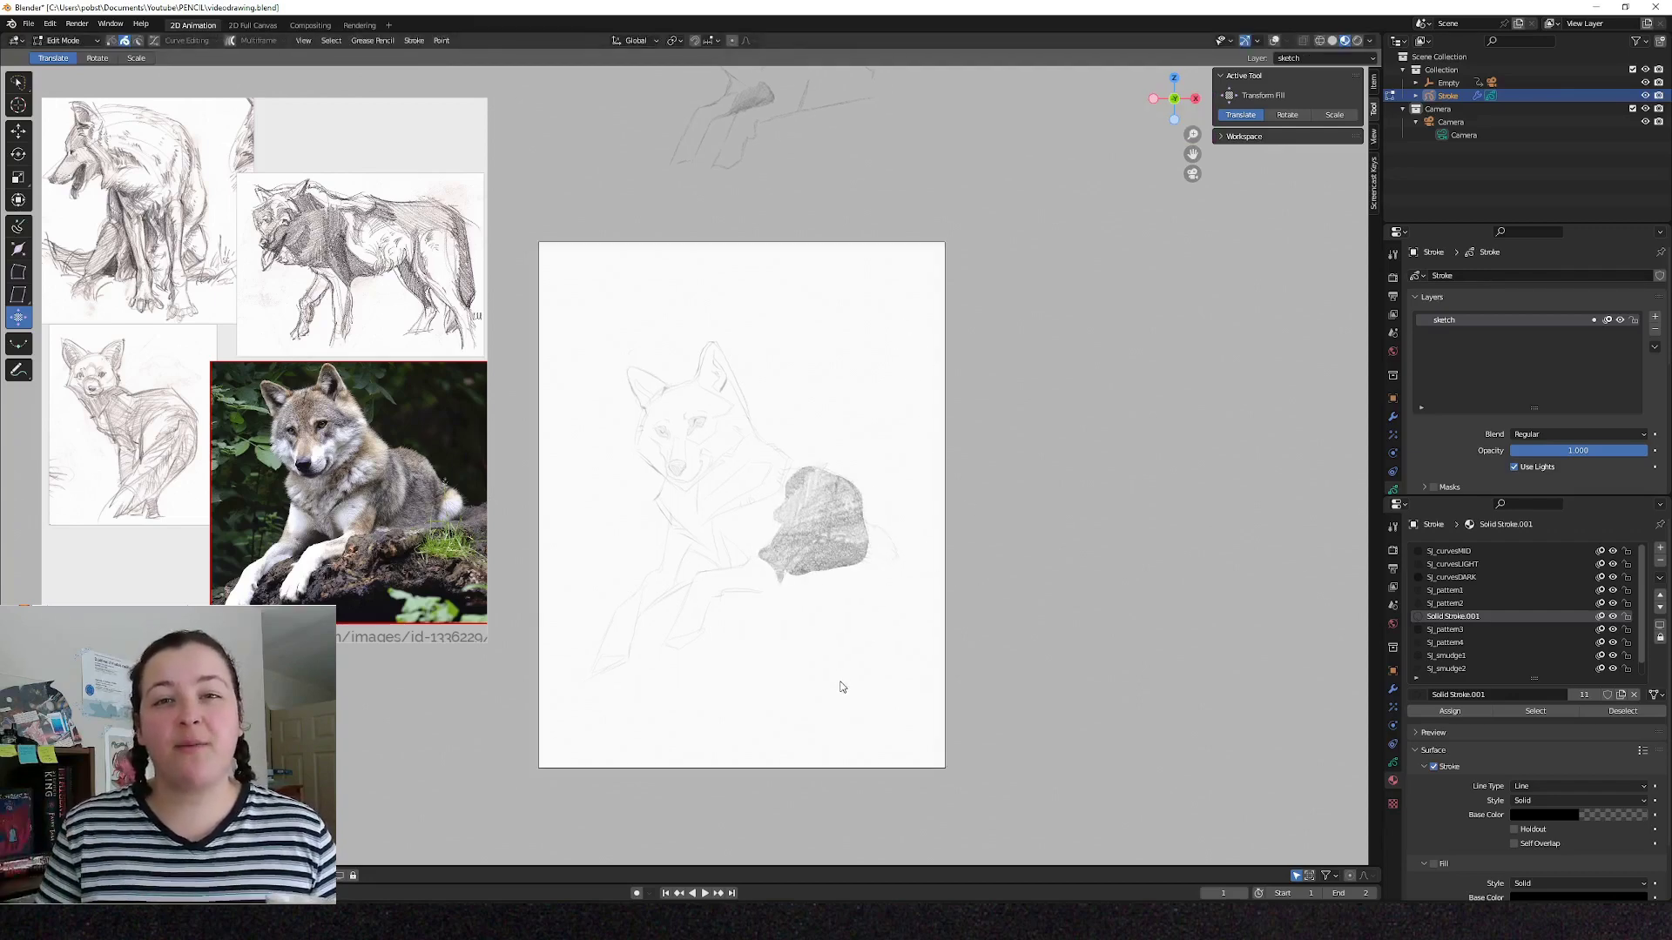
key(Tab)
Layer textured fur strokes over the wolf's flank and shoulder with the SJ_pattern1 and SJ_pattern4 brushes.
click(1278, 174)
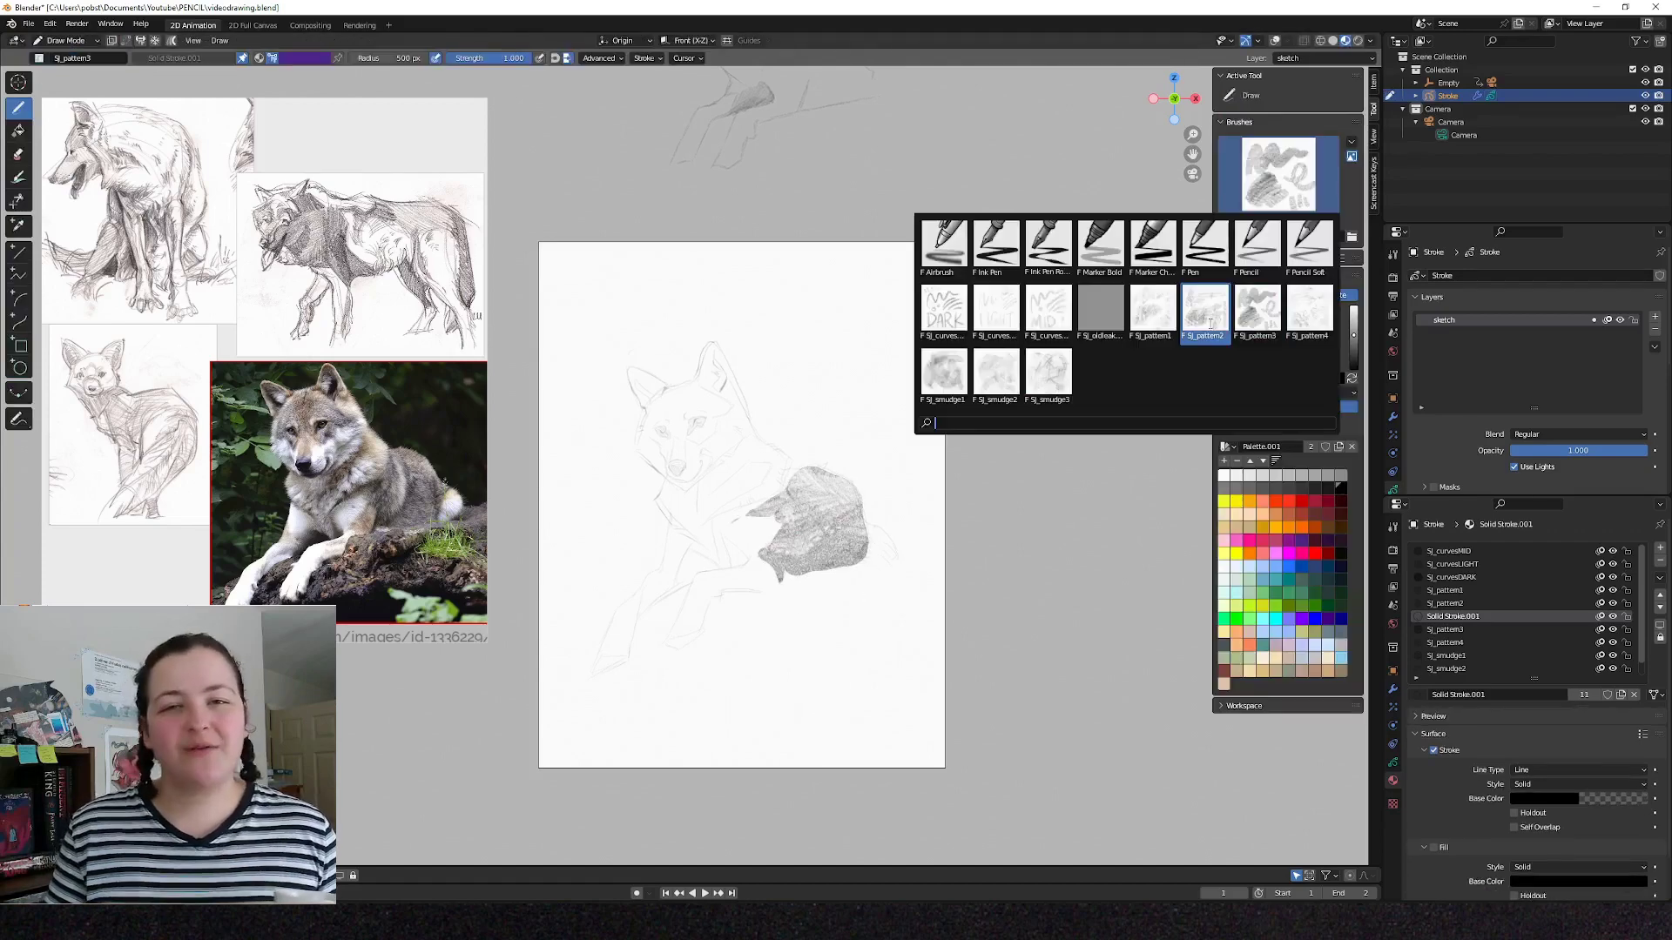
click(1152, 310)
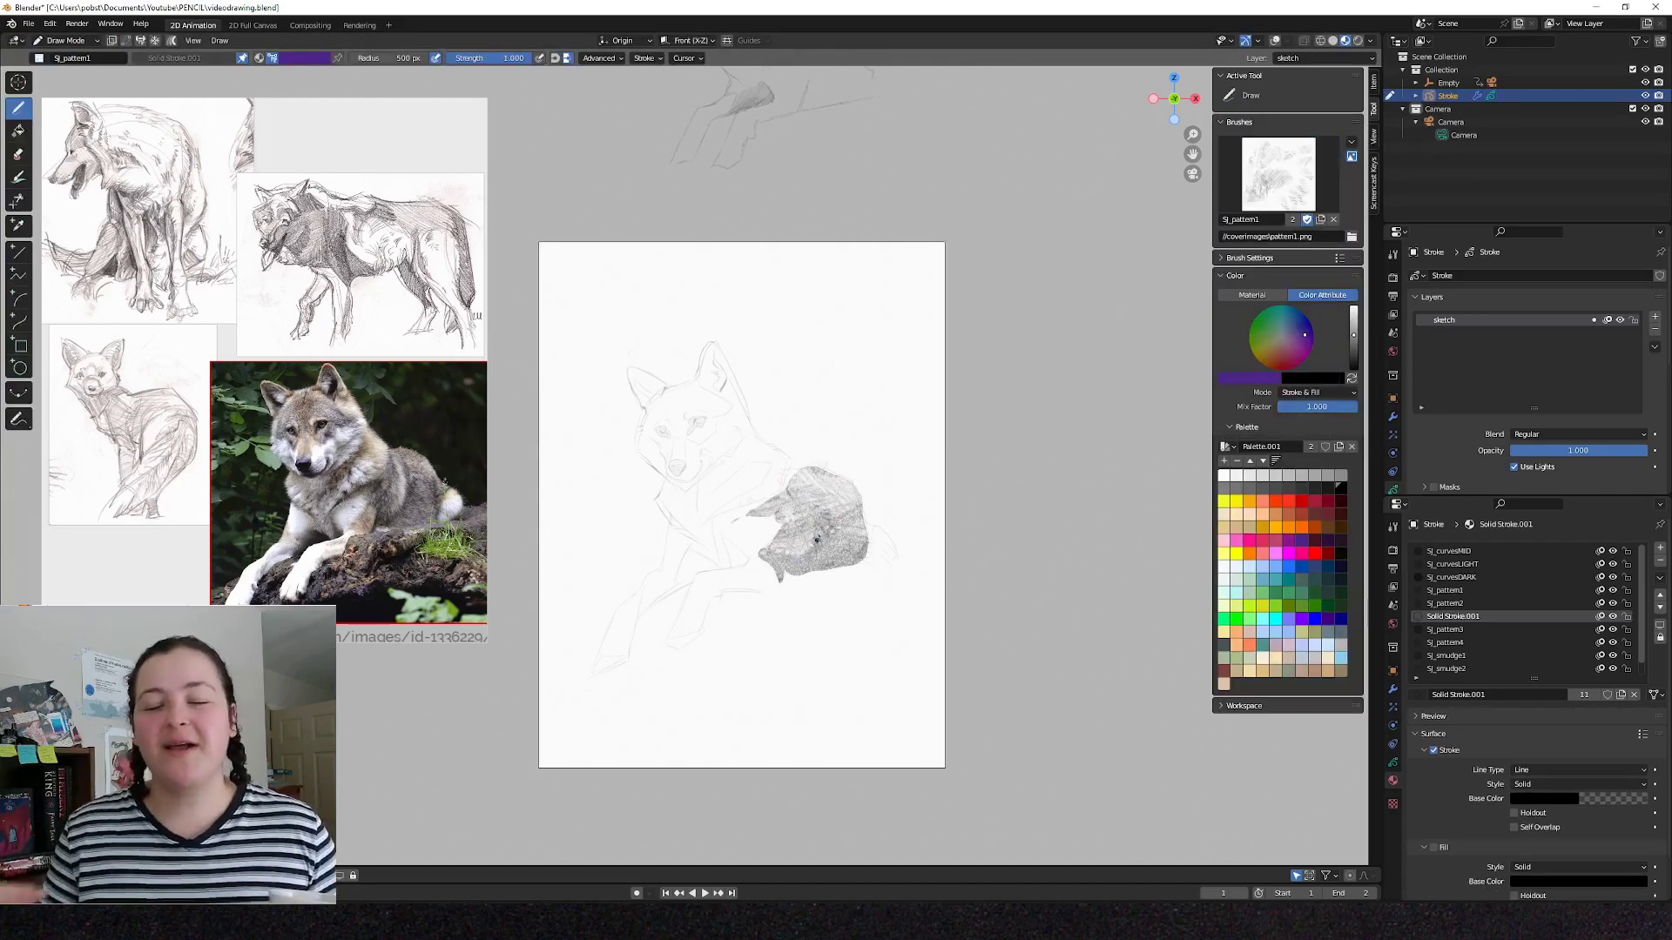
click(1278, 174)
mouse_move(754, 531)
mouse_down()
mouse_move(777, 570)
mouse_move(784, 472)
mouse_up()
click(1278, 174)
click(1278, 174)
shift+middle_drag(784, 472, 780, 484)
drag(745, 509, 777, 475)
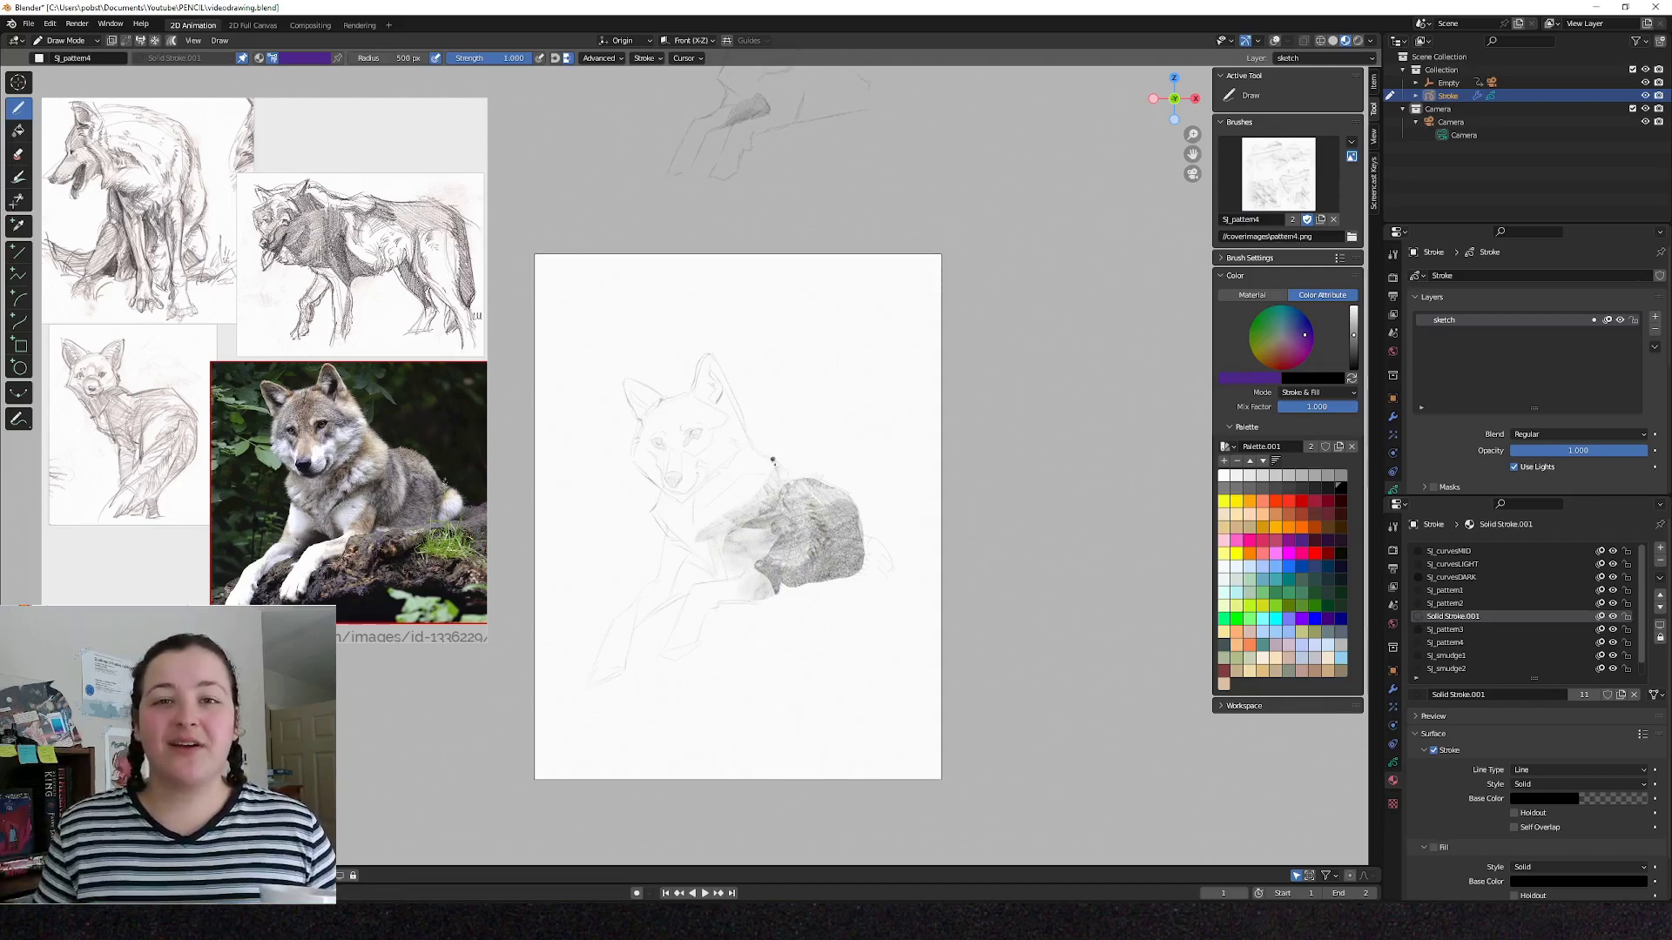
Switch to the SJ_smudge3 brush and add soft shading to the wolf's neck and shoulder.
shift+middle_drag(662, 597, 669, 604)
click(1278, 174)
mouse_move(749, 488)
mouse_down()
mouse_move(784, 540)
mouse_move(746, 485)
mouse_up()
click(1048, 377)
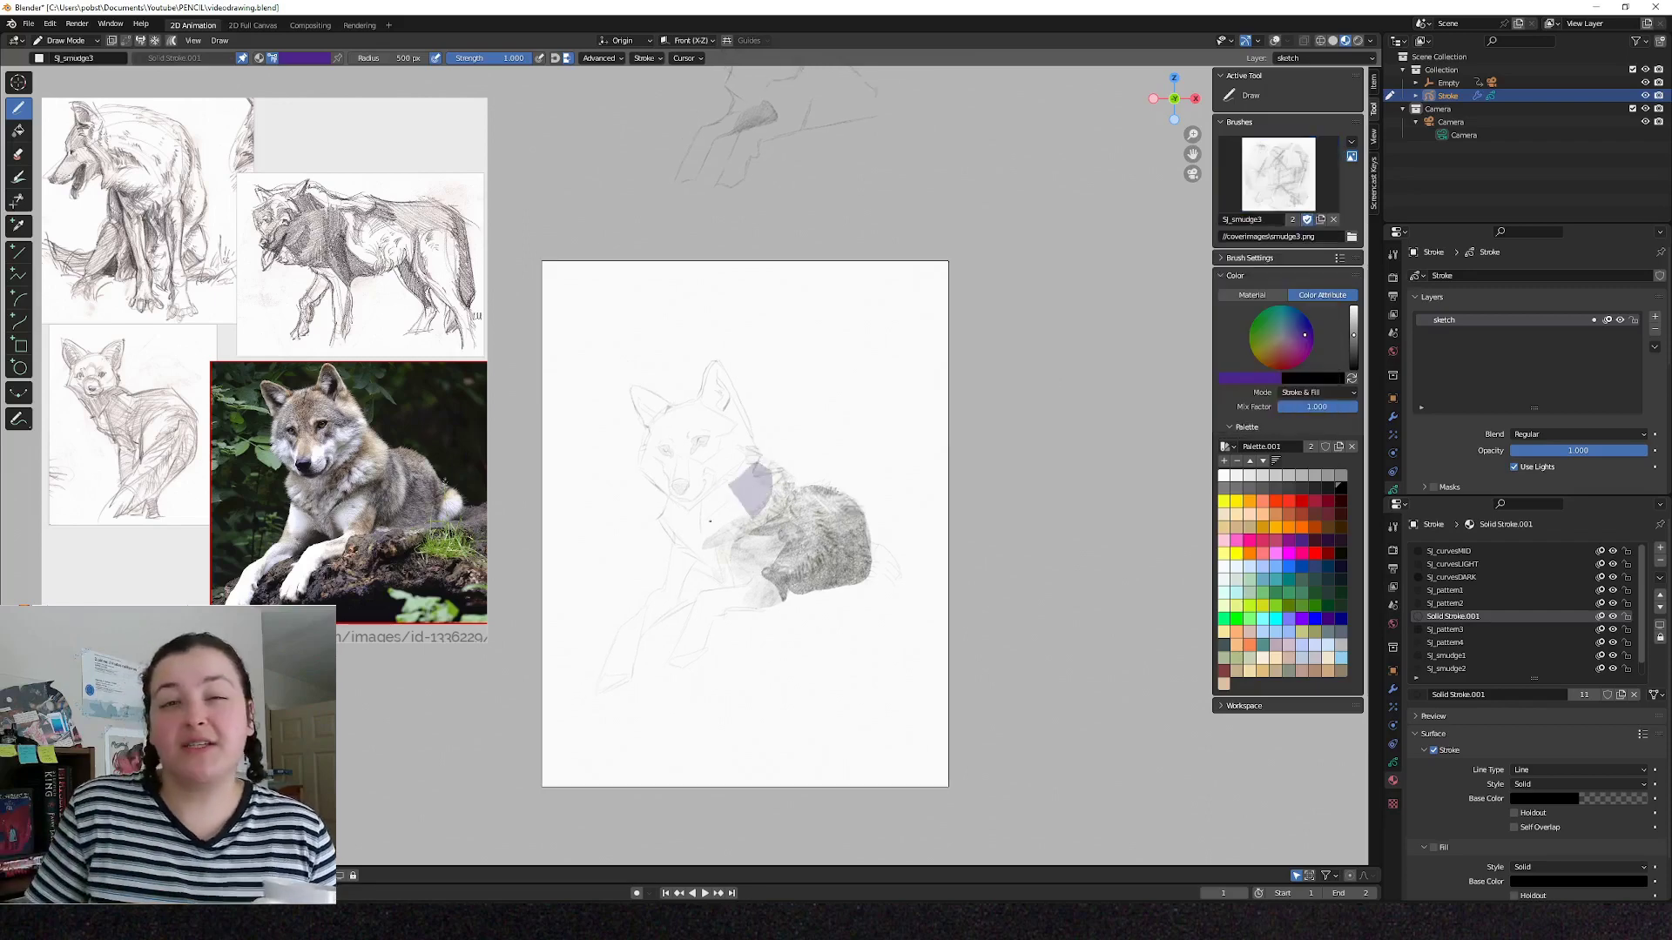
Shade the wolf's upper front legs with the SJ_pattern3 brush and block in the dark areas of its face.
click(1278, 174)
shift+middle_drag(662, 597, 668, 594)
mouse_move(736, 562)
mouse_down()
mouse_move(750, 587)
mouse_move(700, 592)
mouse_up()
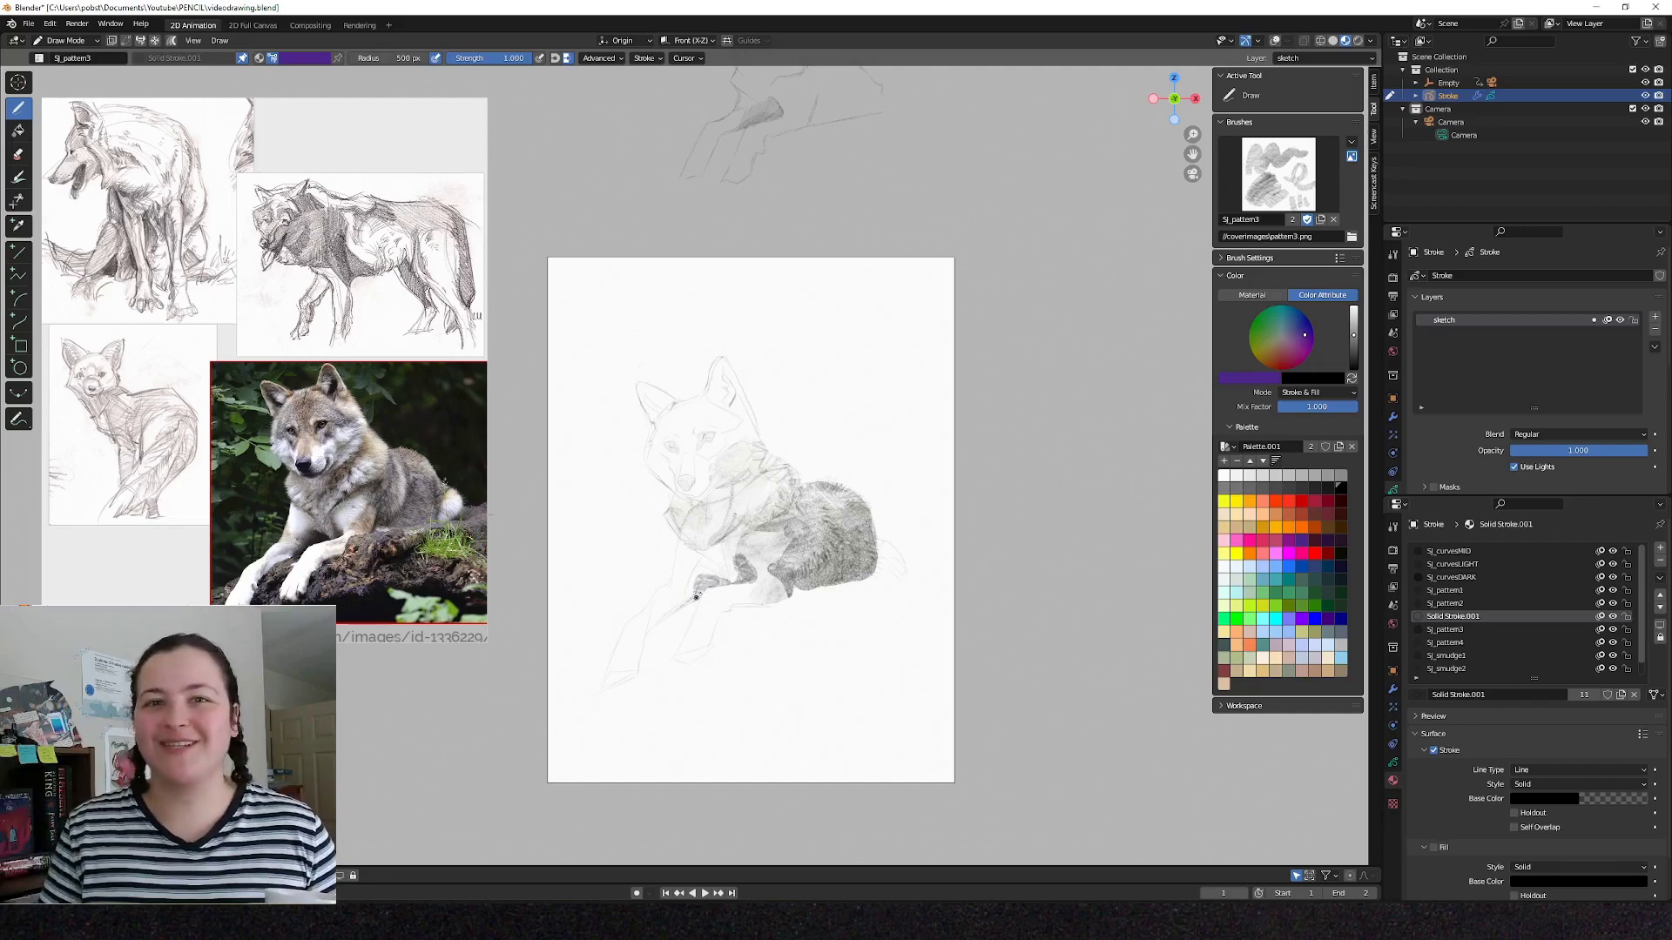
shift+middle_drag(732, 582, 737, 603)
mouse_move(692, 505)
mouse_down()
mouse_move(648, 414)
mouse_move(712, 415)
mouse_move(727, 385)
mouse_move(735, 428)
mouse_move(699, 475)
mouse_move(679, 440)
mouse_move(714, 453)
mouse_move(685, 450)
mouse_up()
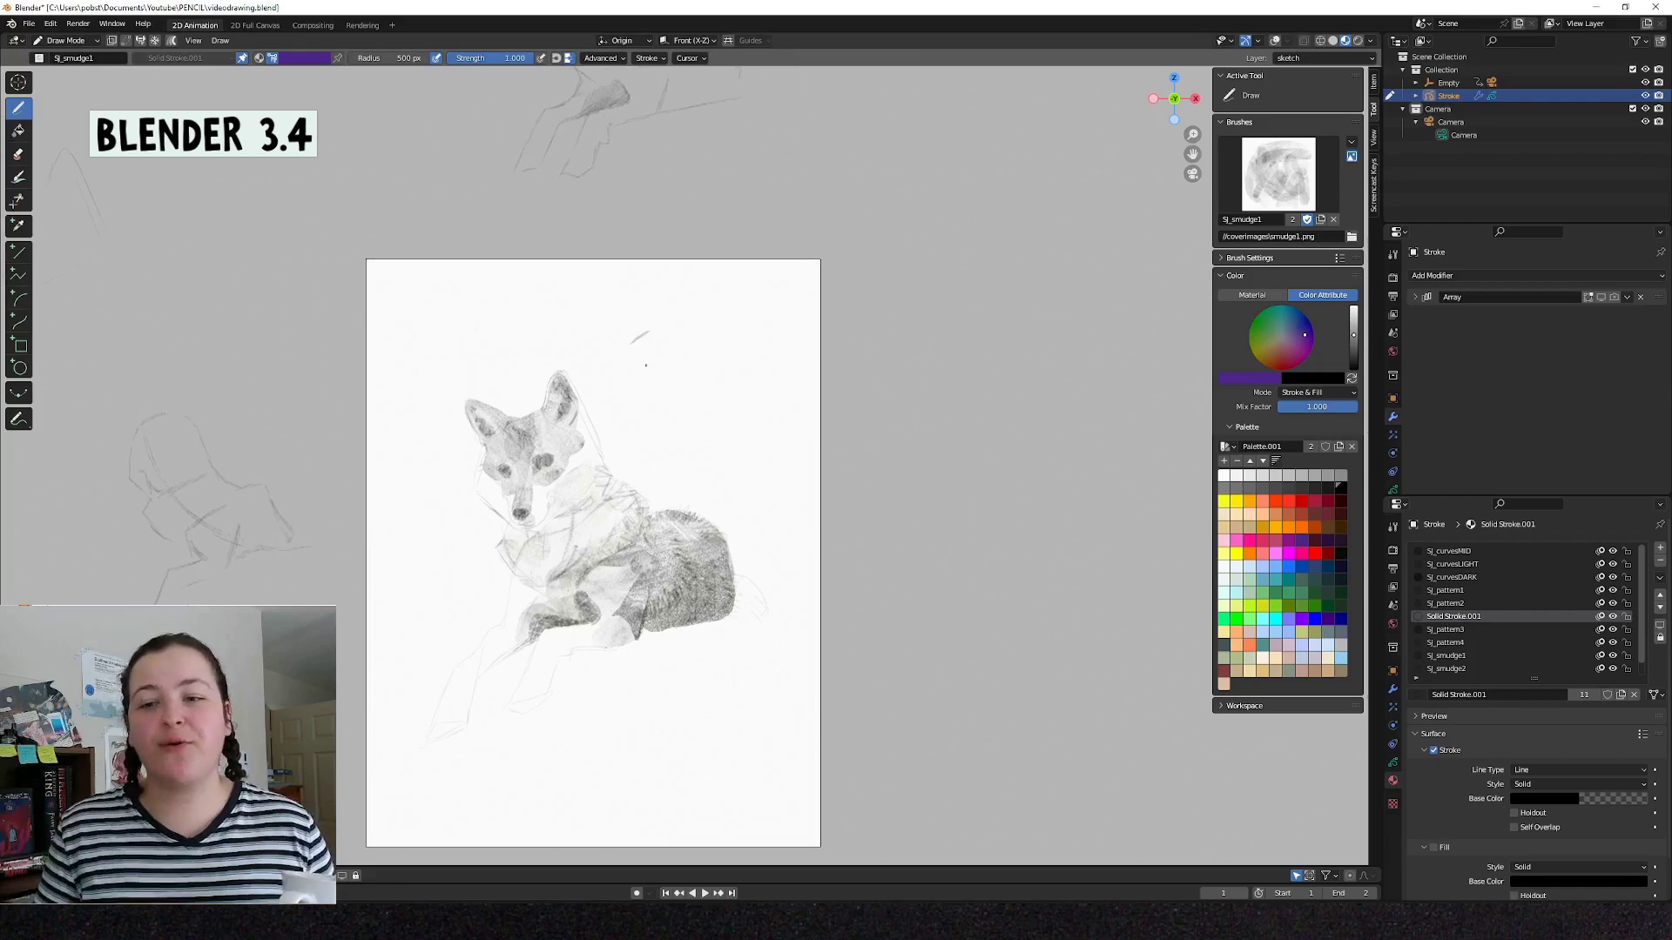
Test overlapping dark SJ_smudge1 strokes above the wolf with a white stroke across them, and undo the last strokes.
drag(646, 365, 697, 460)
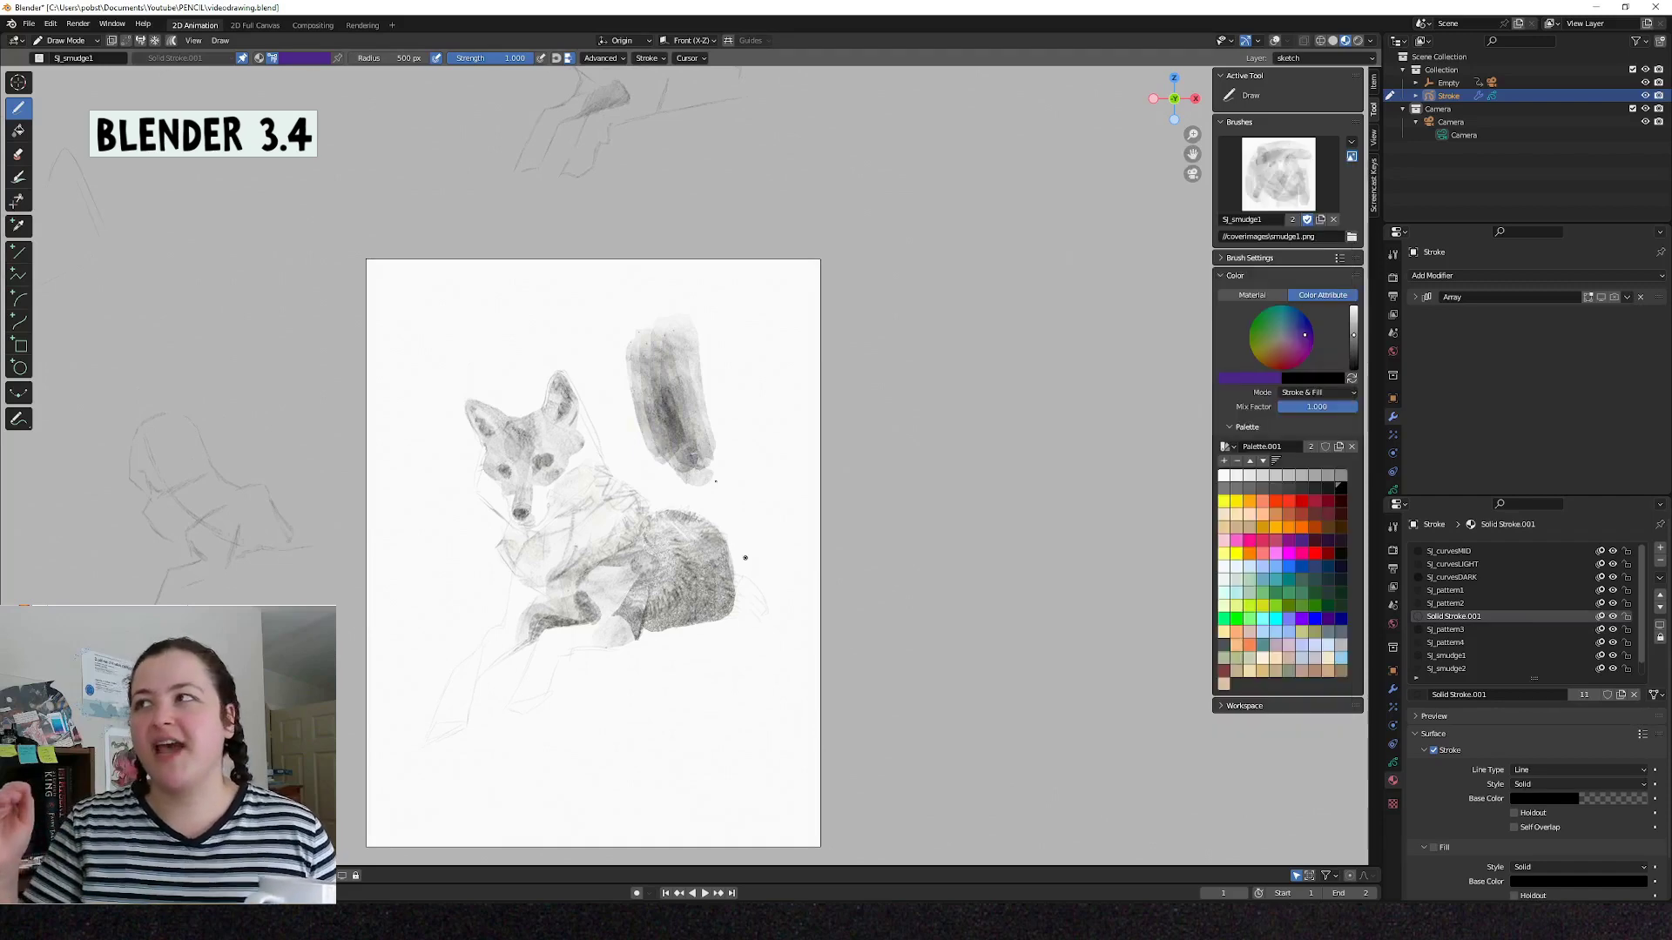
mouse_move(701, 470)
mouse_down()
mouse_move(670, 323)
mouse_move(697, 452)
mouse_move(679, 374)
mouse_move(691, 334)
mouse_move(705, 461)
mouse_move(683, 339)
mouse_move(706, 444)
mouse_move(701, 331)
mouse_up()
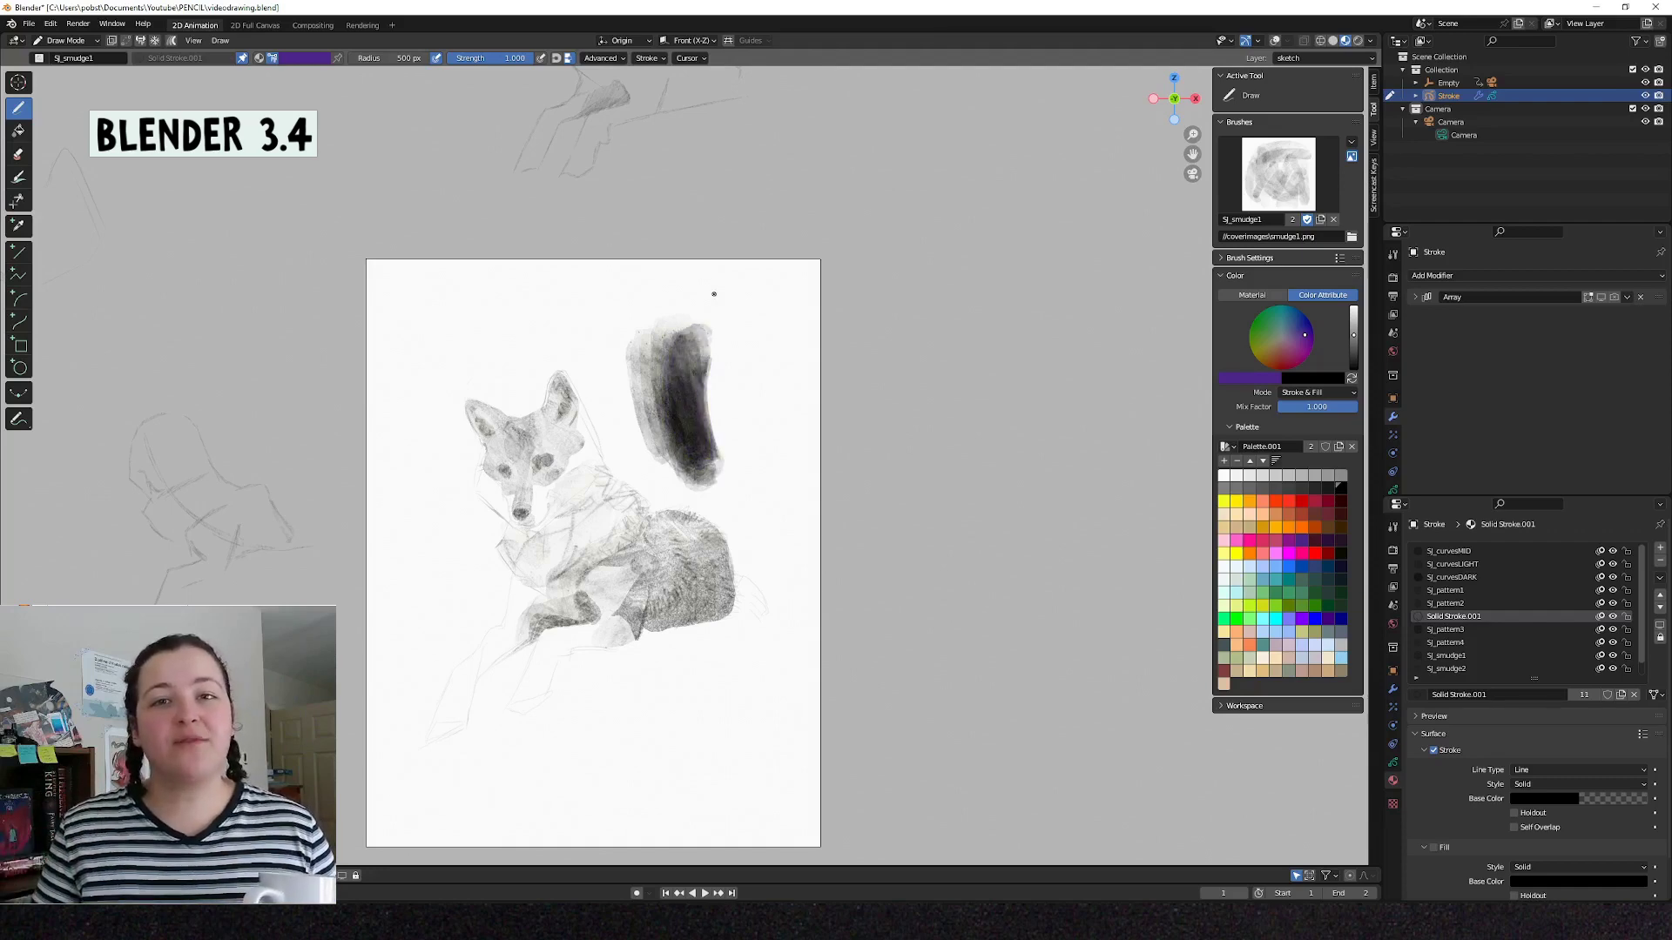
click(1223, 476)
mouse_move(635, 427)
mouse_down()
mouse_move(657, 387)
mouse_move(705, 374)
mouse_move(708, 436)
mouse_move(649, 461)
mouse_move(809, 367)
mouse_up()
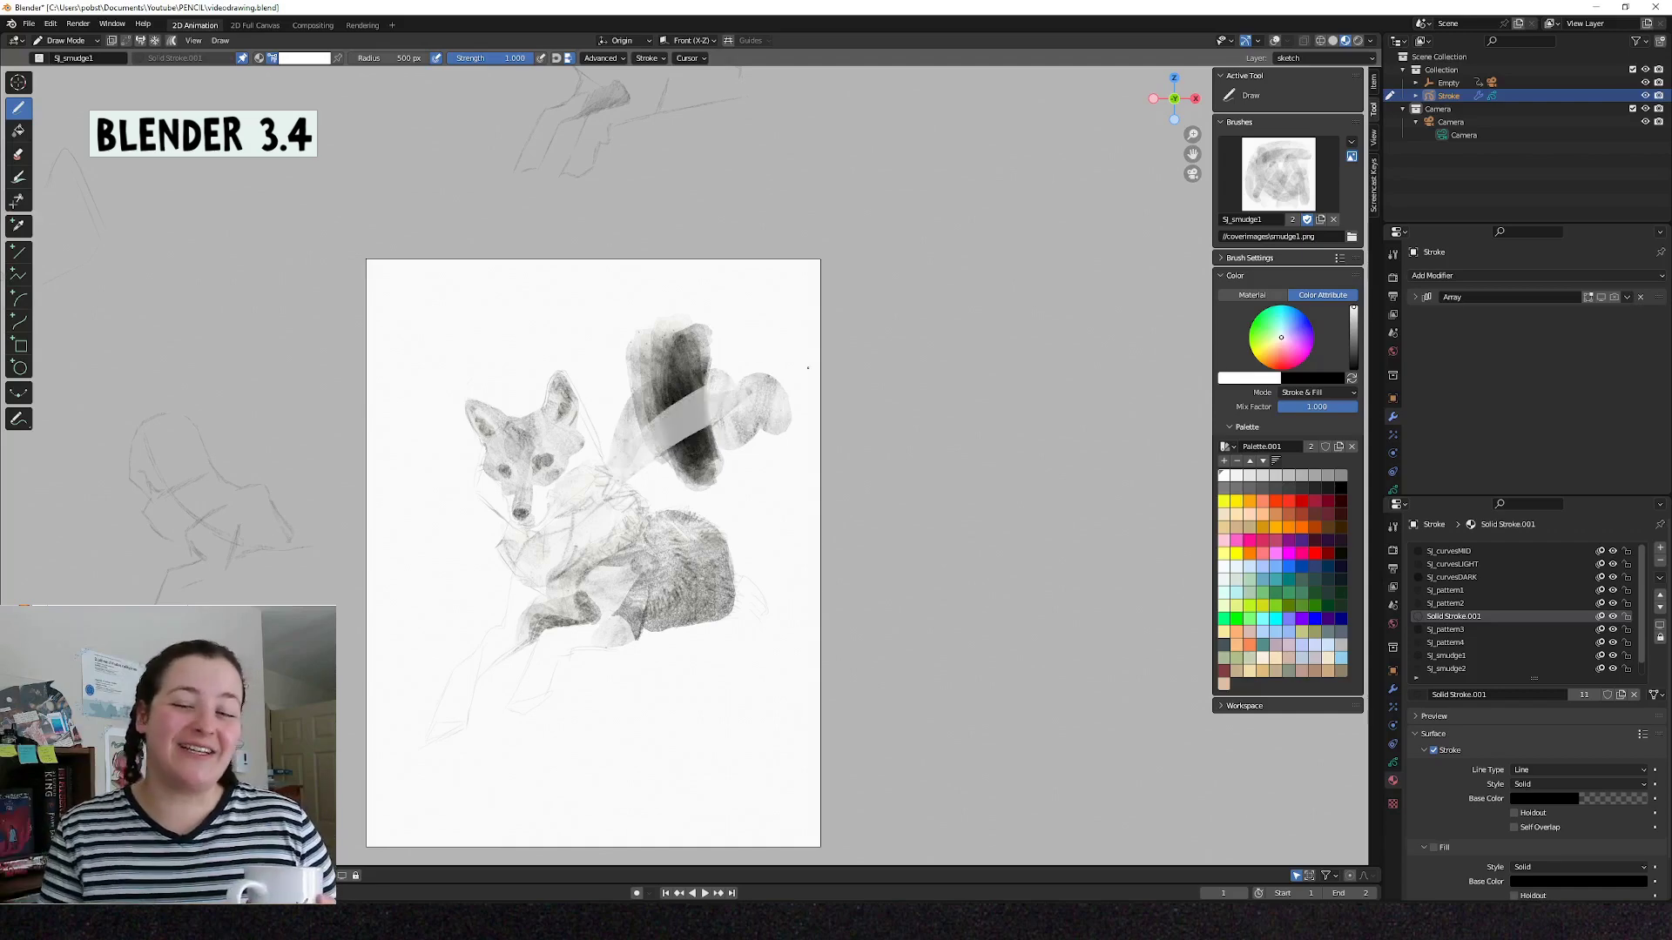
key(ctrl+z)
key(ctrl+z)
Switch to the SJ_pattern3 brush and test overlapping strokes in the blank area above the wolf's back.
click(1279, 175)
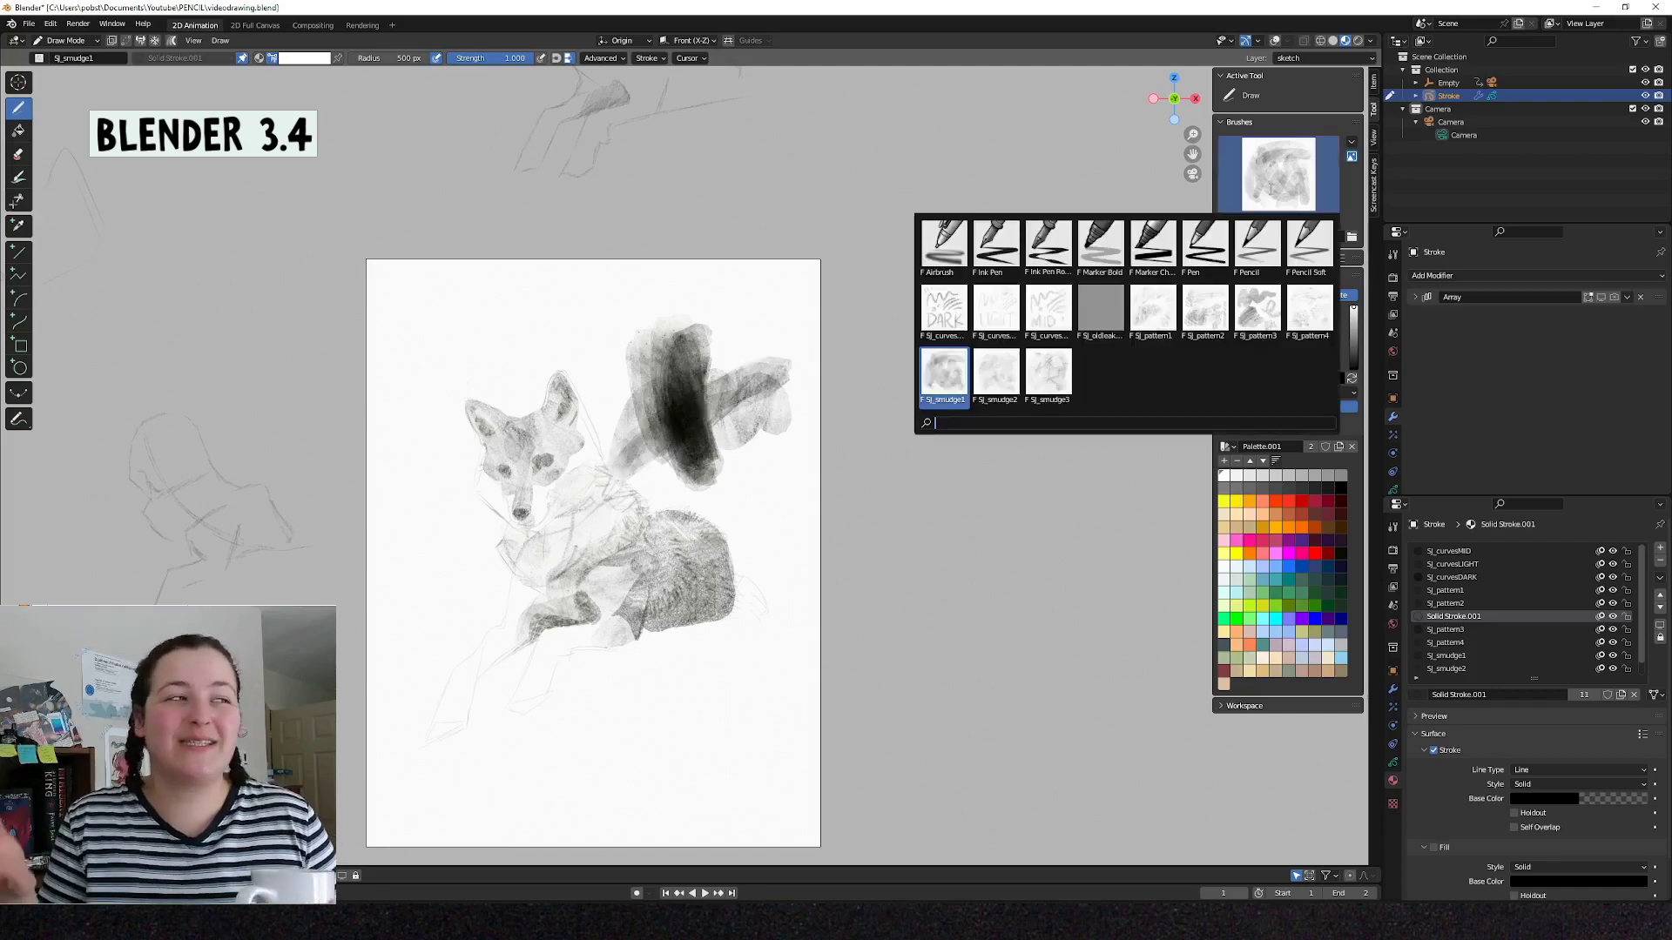
click(1259, 315)
mouse_move(701, 477)
mouse_down()
mouse_move(757, 349)
mouse_move(685, 497)
mouse_up()
drag(814, 340, 760, 589)
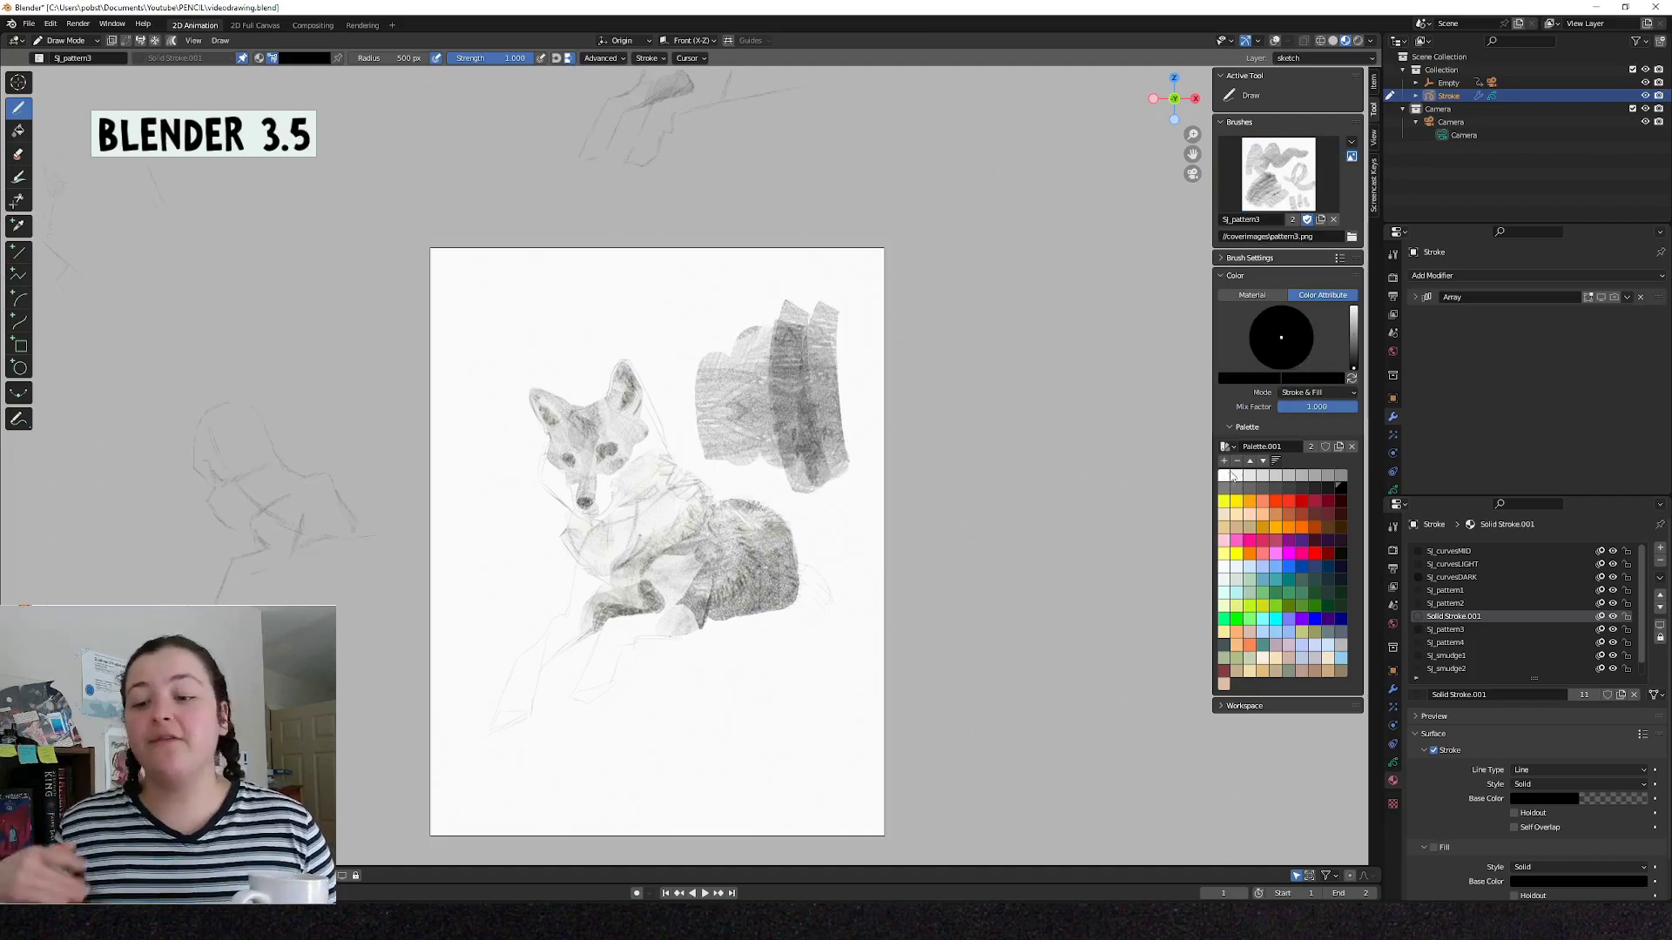
Test SJ_pattern3 strokes over the dark patch using the white, black and light grey palette colours.
click(1223, 475)
mouse_move(836, 353)
mouse_down()
mouse_move(762, 448)
mouse_move(805, 357)
mouse_move(731, 432)
mouse_move(814, 344)
mouse_move(775, 449)
mouse_move(797, 331)
mouse_move(862, 502)
mouse_up()
click(1330, 484)
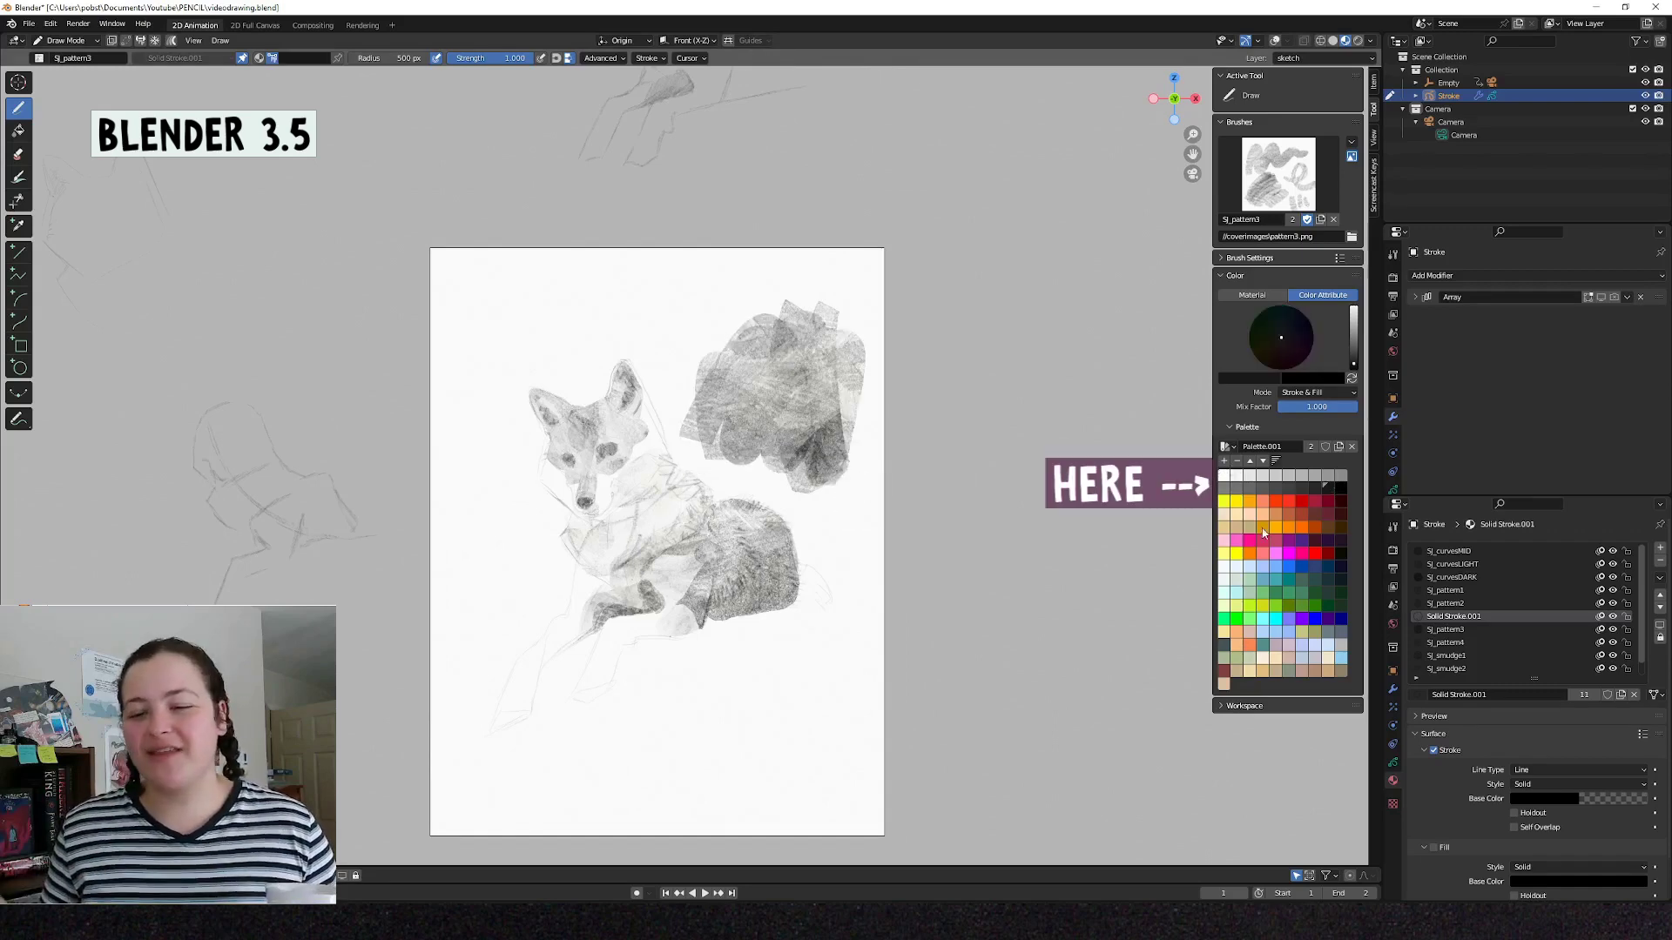
click(1275, 477)
mouse_move(724, 450)
mouse_down()
mouse_move(782, 340)
mouse_move(819, 476)
mouse_up()
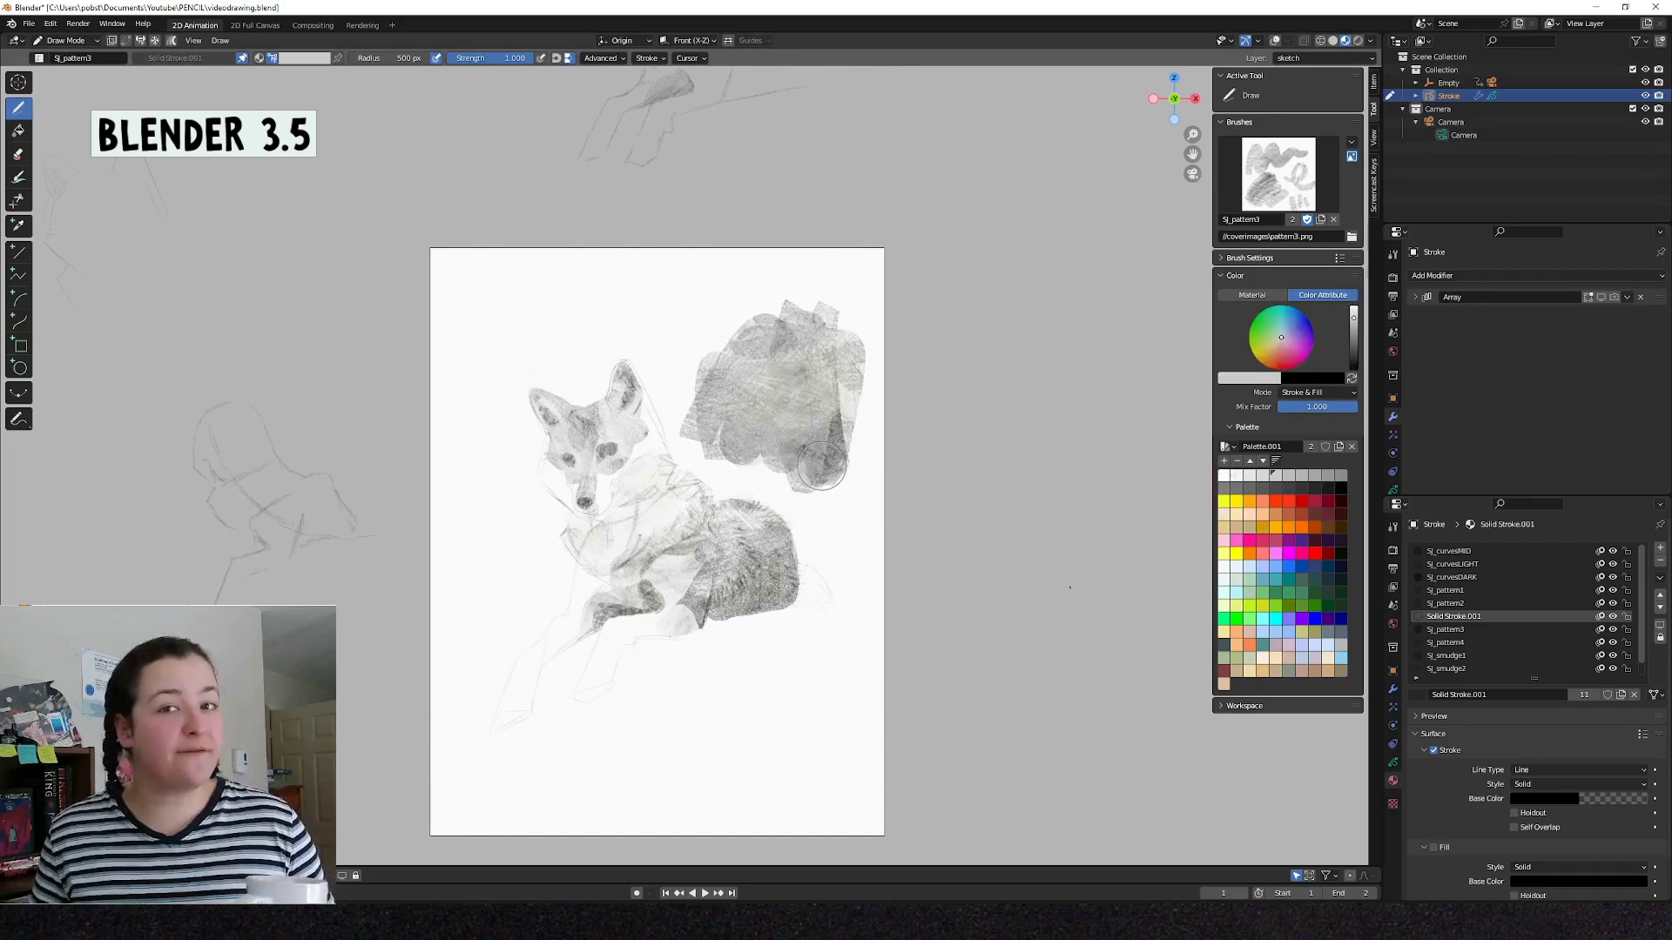
Test SJ_pattern3 strokes in Material colour mode, and return to Color Attribute mode for a stroke in the black palette colour.
click(1251, 295)
mouse_move(662, 314)
mouse_down()
mouse_move(724, 441)
mouse_move(705, 296)
mouse_move(762, 483)
mouse_up()
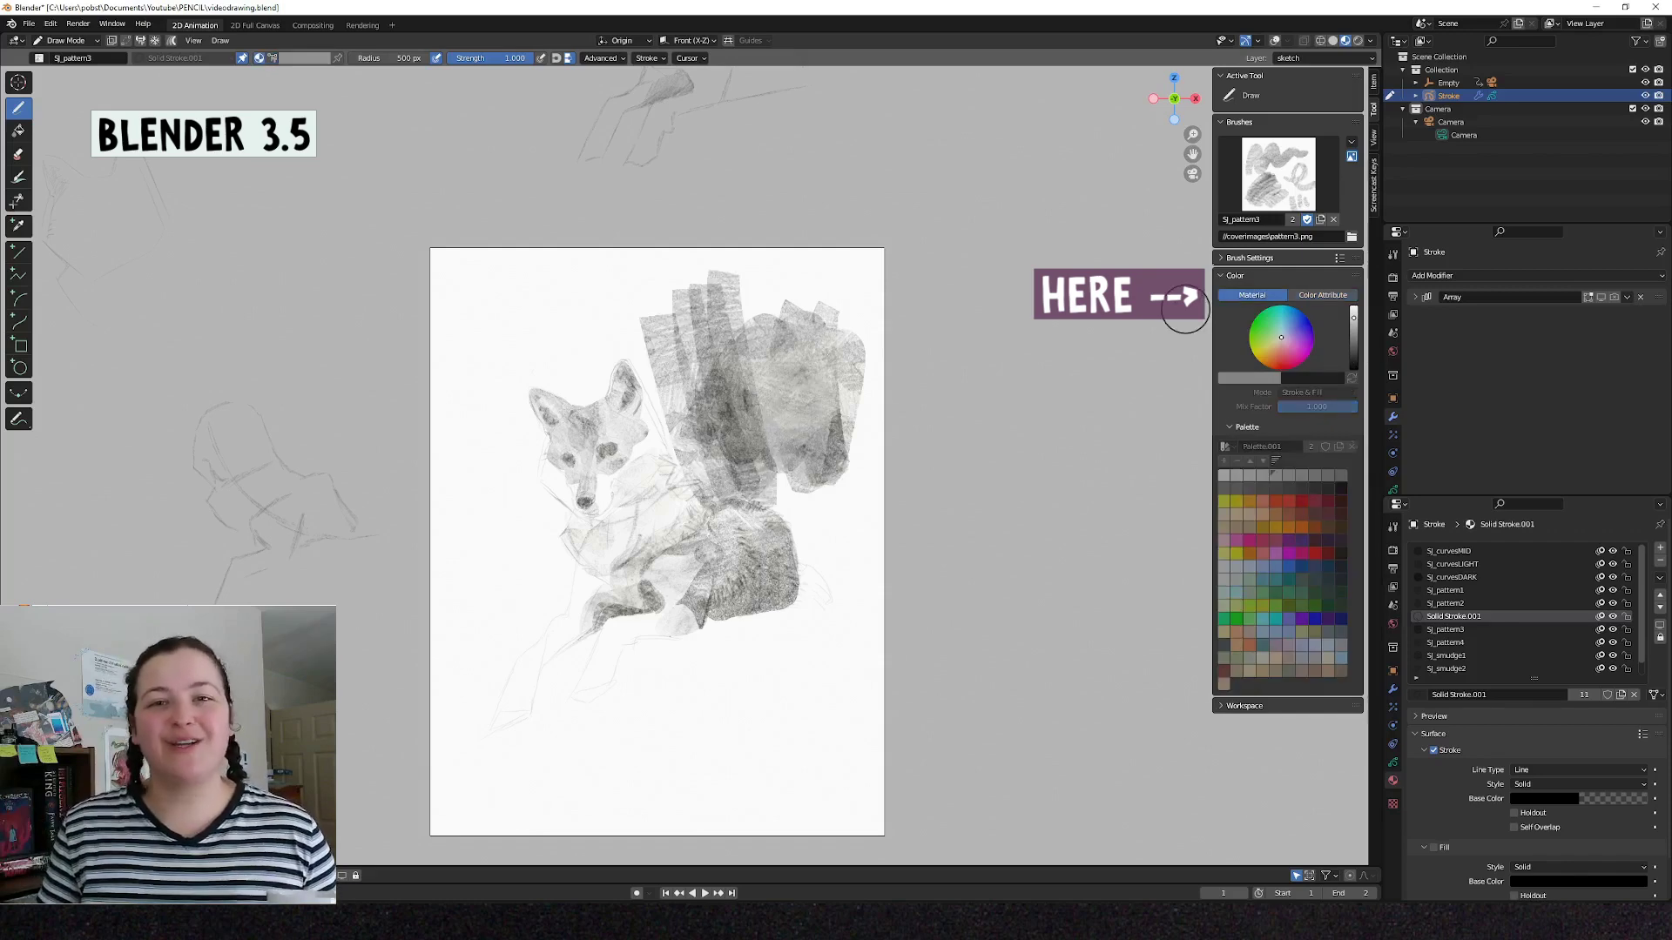
click(1320, 296)
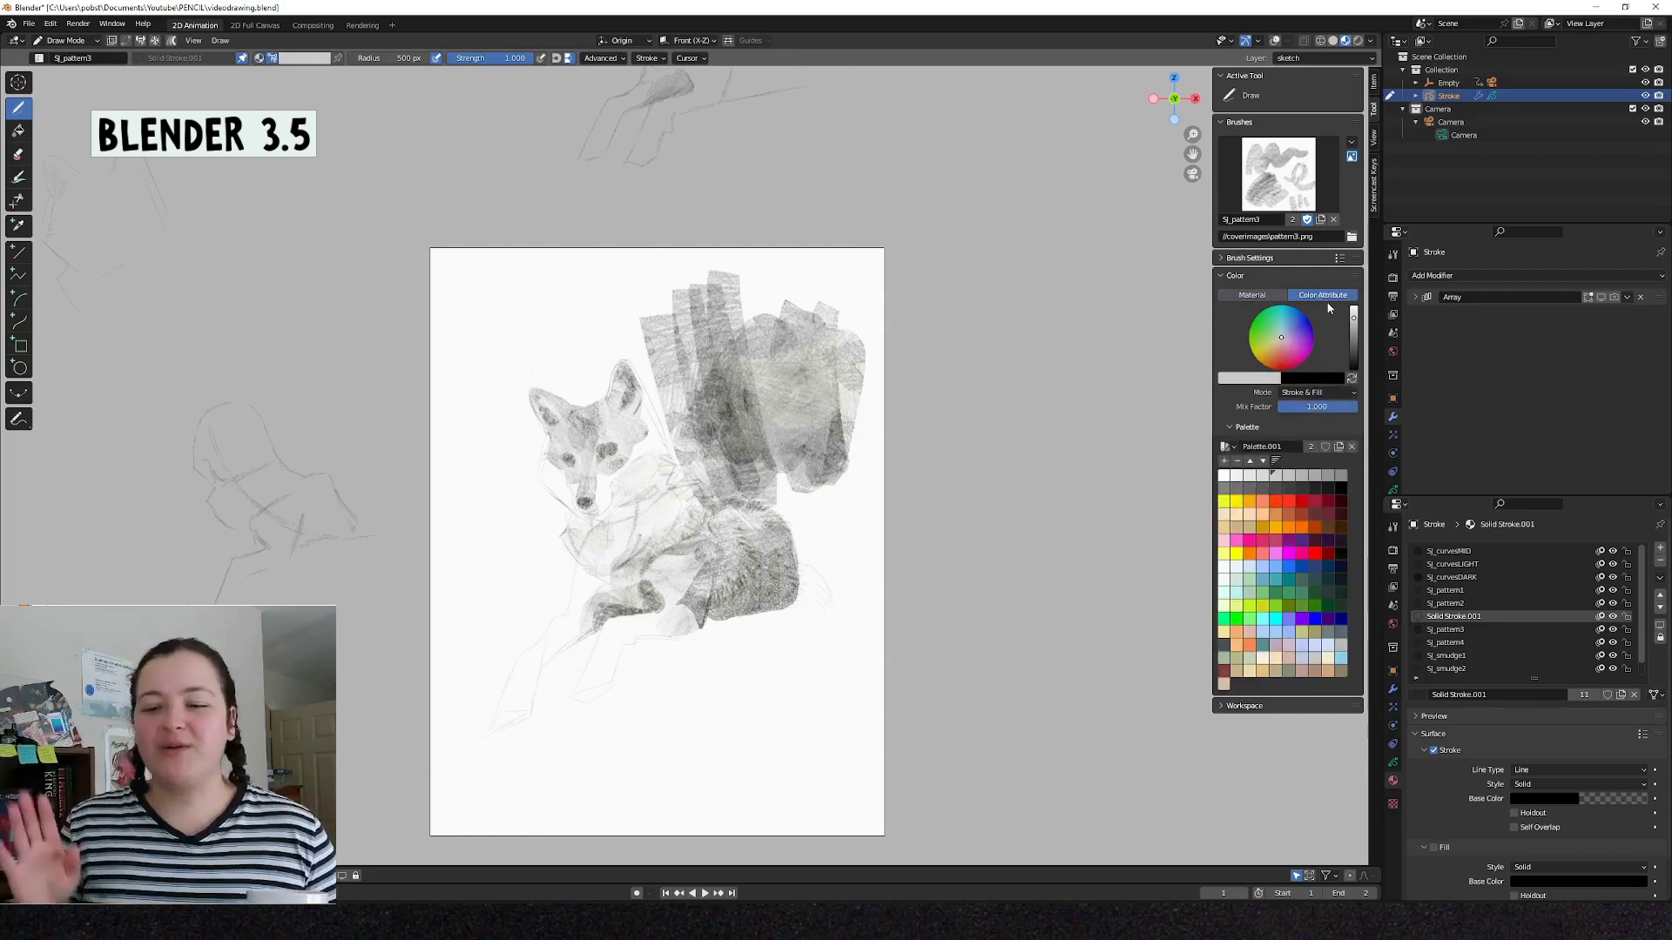
click(1342, 489)
mouse_move(881, 571)
mouse_down()
mouse_move(839, 534)
mouse_move(806, 646)
mouse_up()
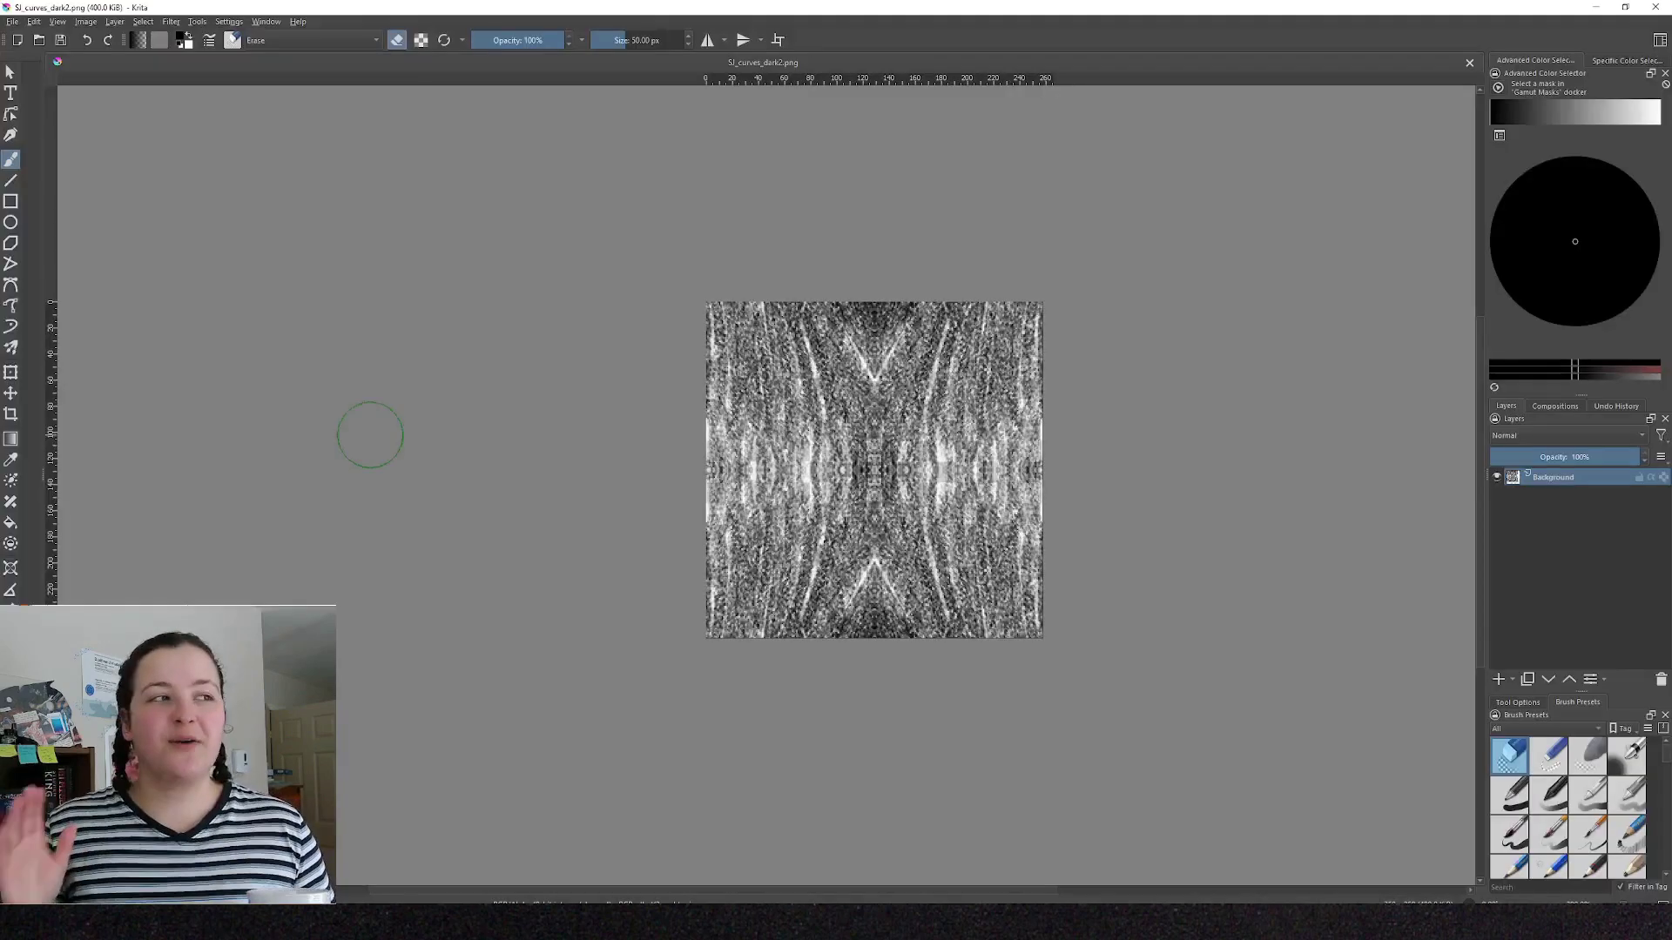
In Krita, duplicate the SJ_curves_dark2.png texture layer at 50% opacity and save the result as SJ_curves_dark3.png.
key(ctrl+v)
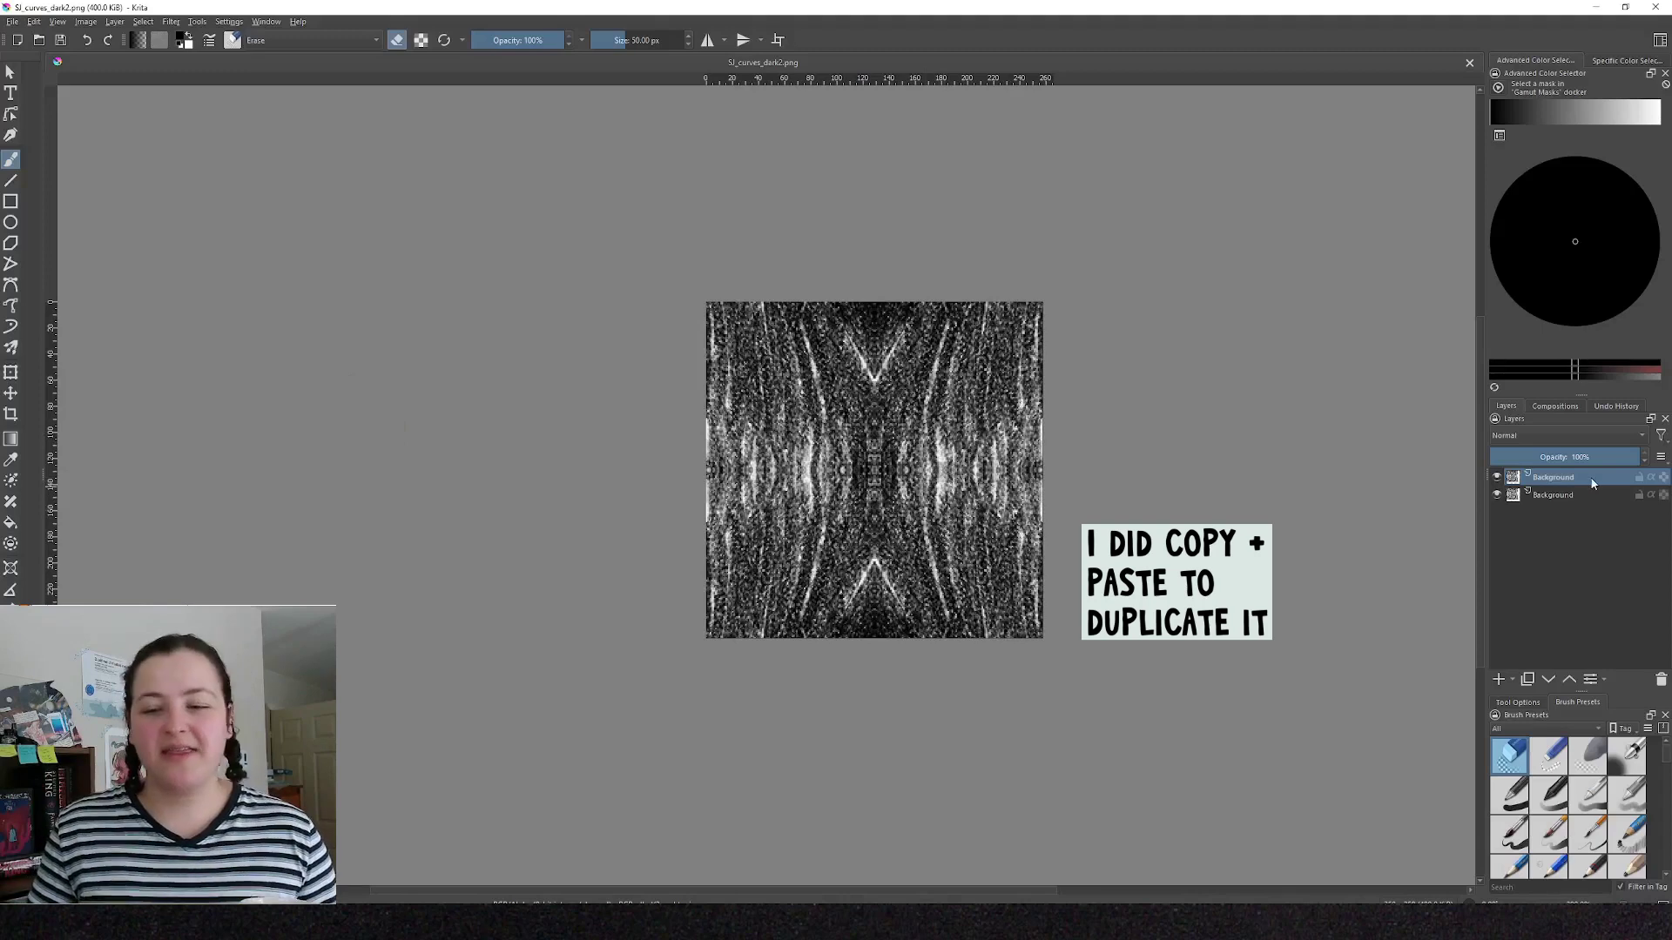
click(1571, 454)
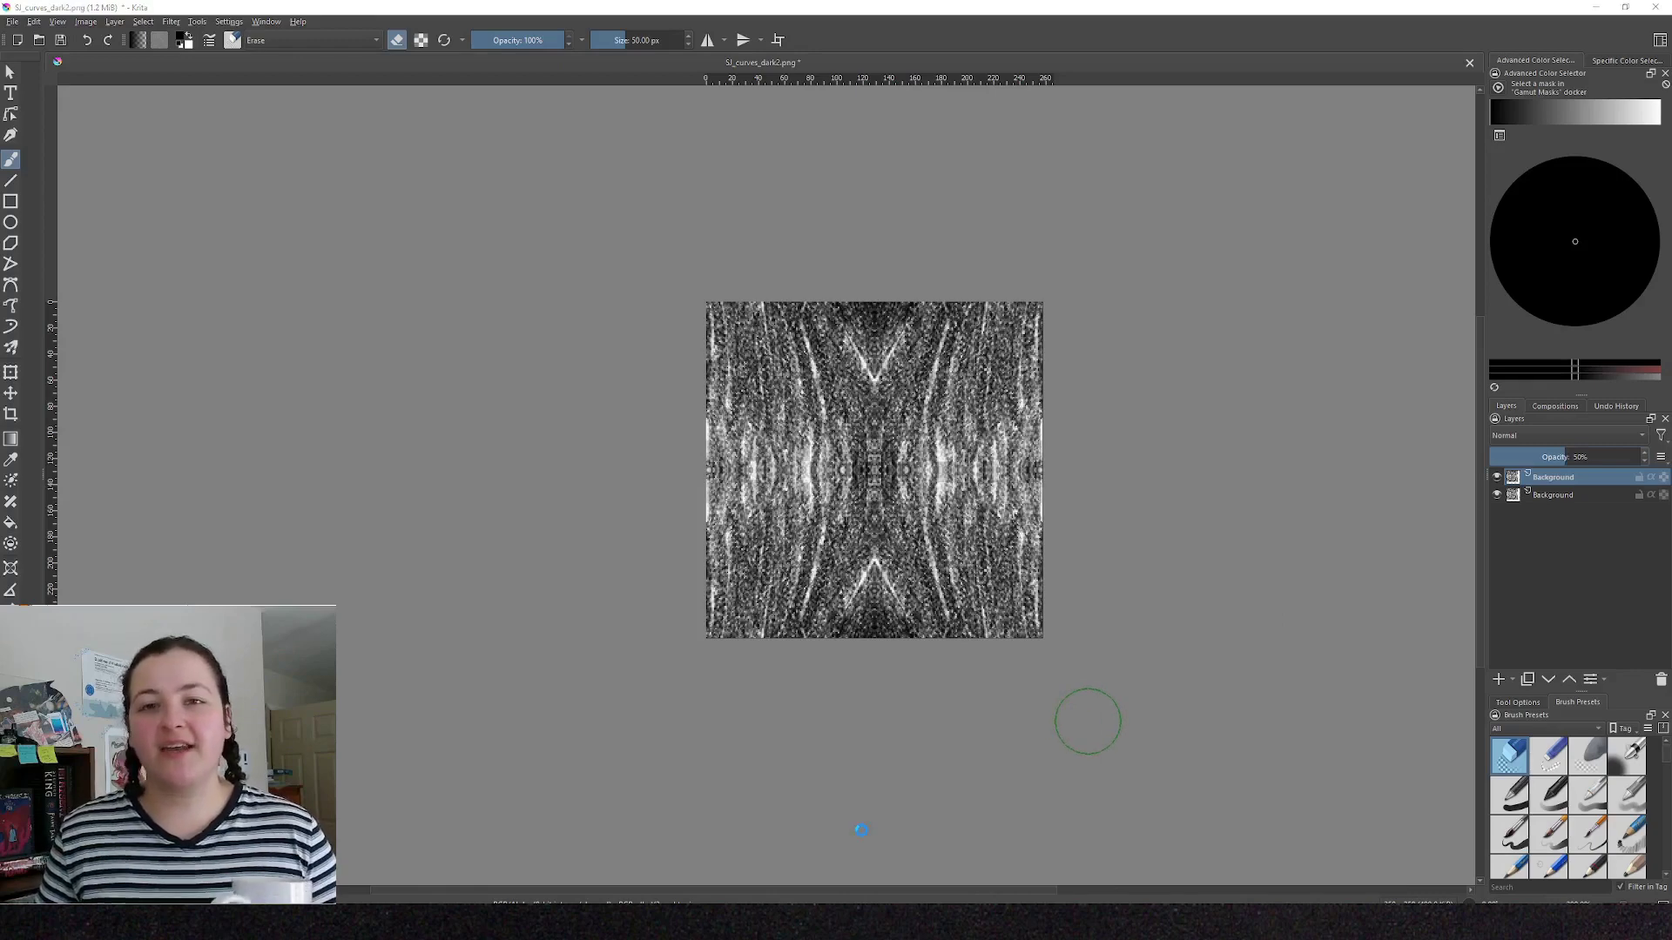
key(ctrl+shift+s)
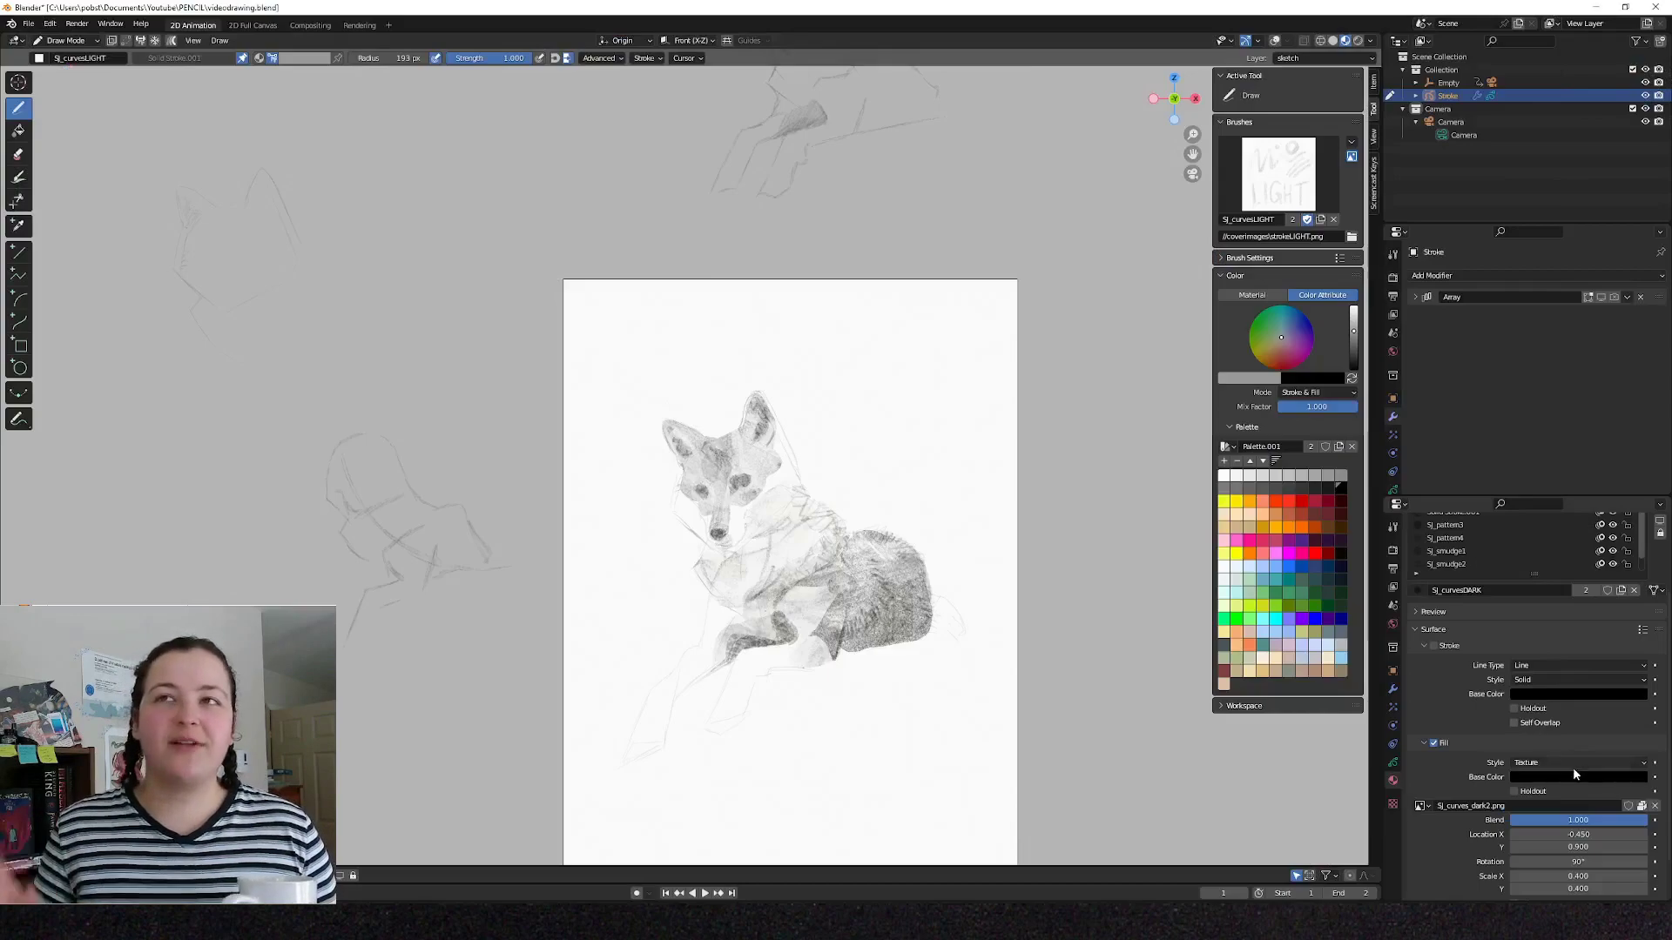
In Blender, replace the SJ_curvesDARK material's fill texture with SJ_curves_dark3.png.
click(1653, 806)
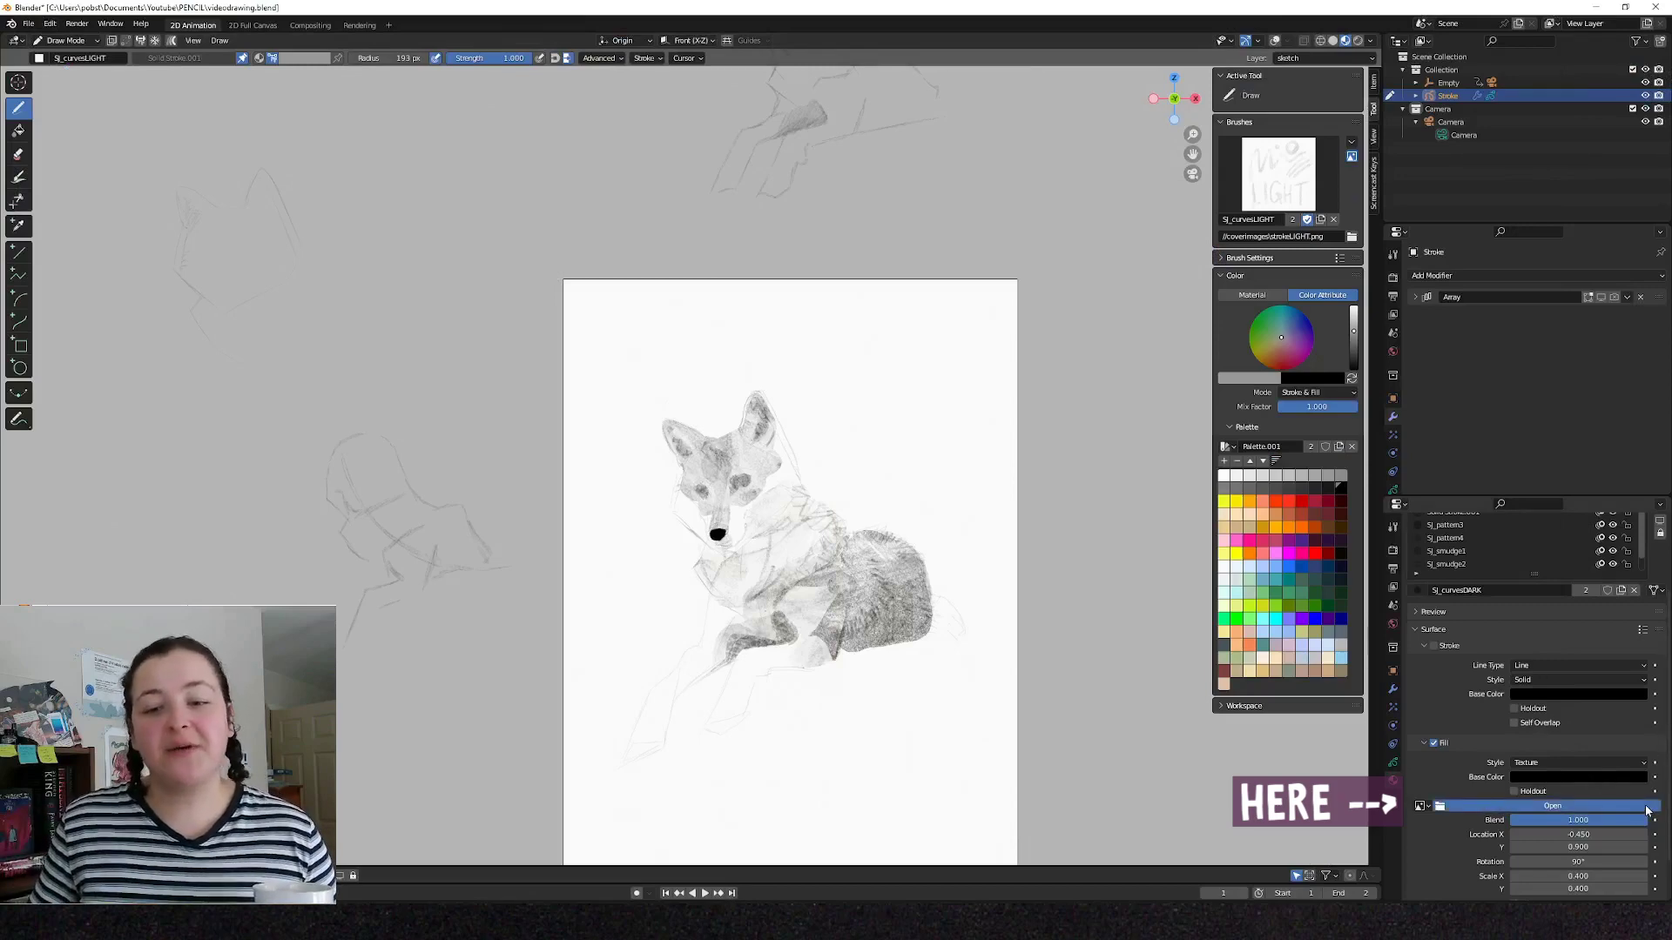
click(1646, 807)
double_click(990, 396)
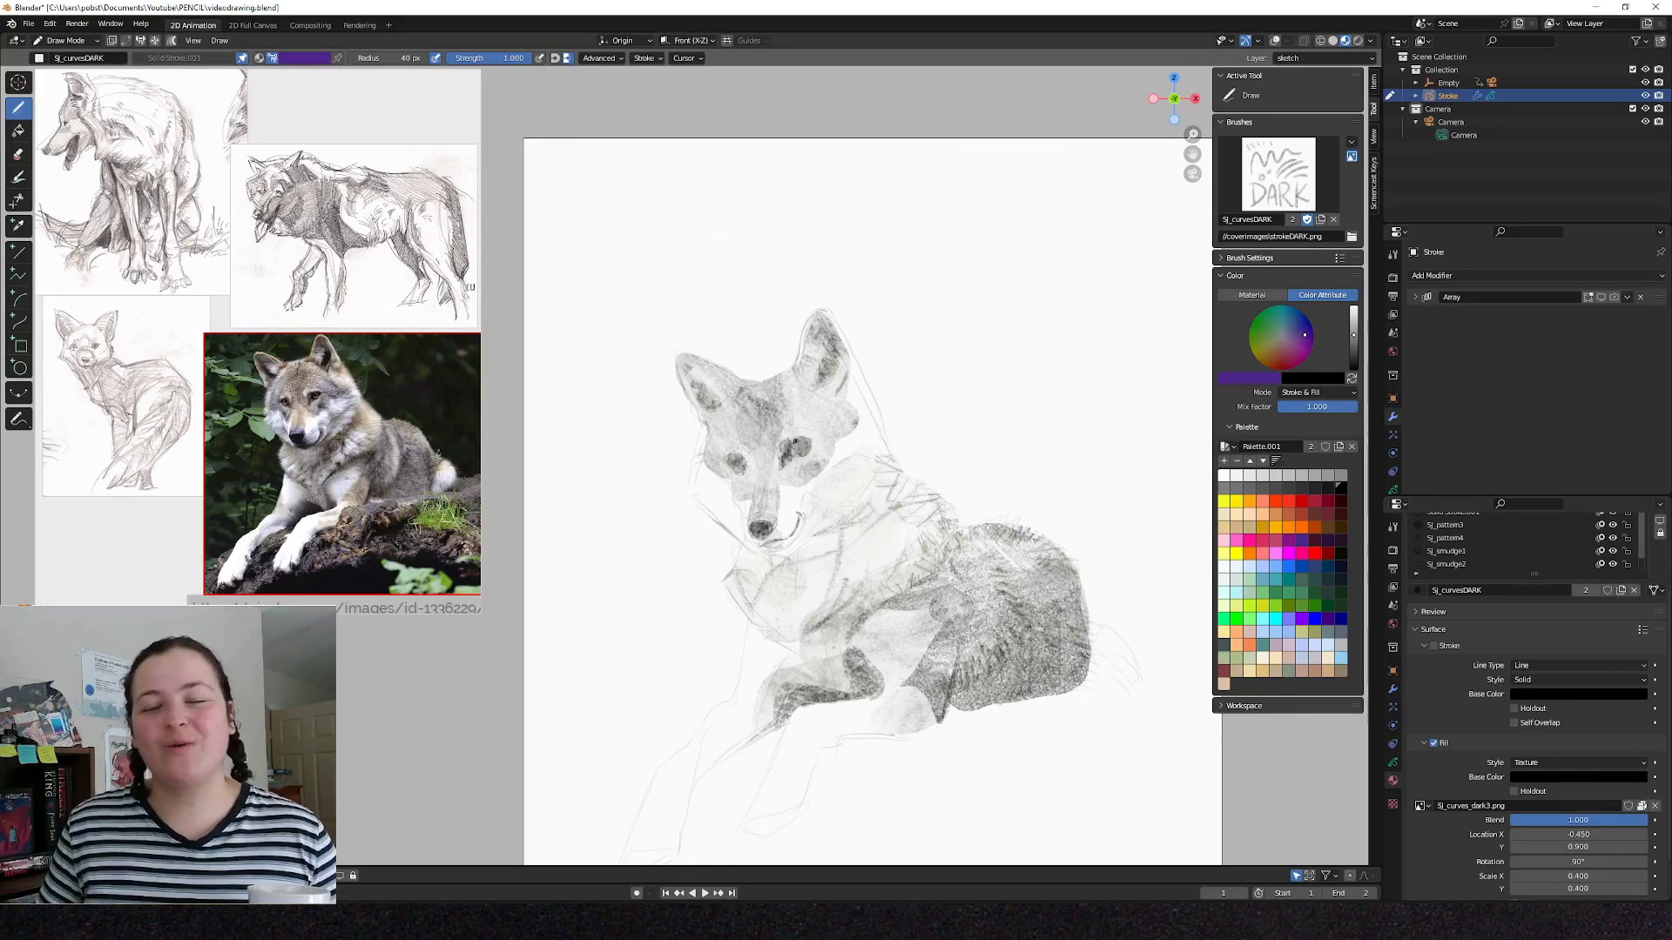
Save the drawing under the incremented file name videodrawing1.blend.
scroll(795, 443, down, 3)
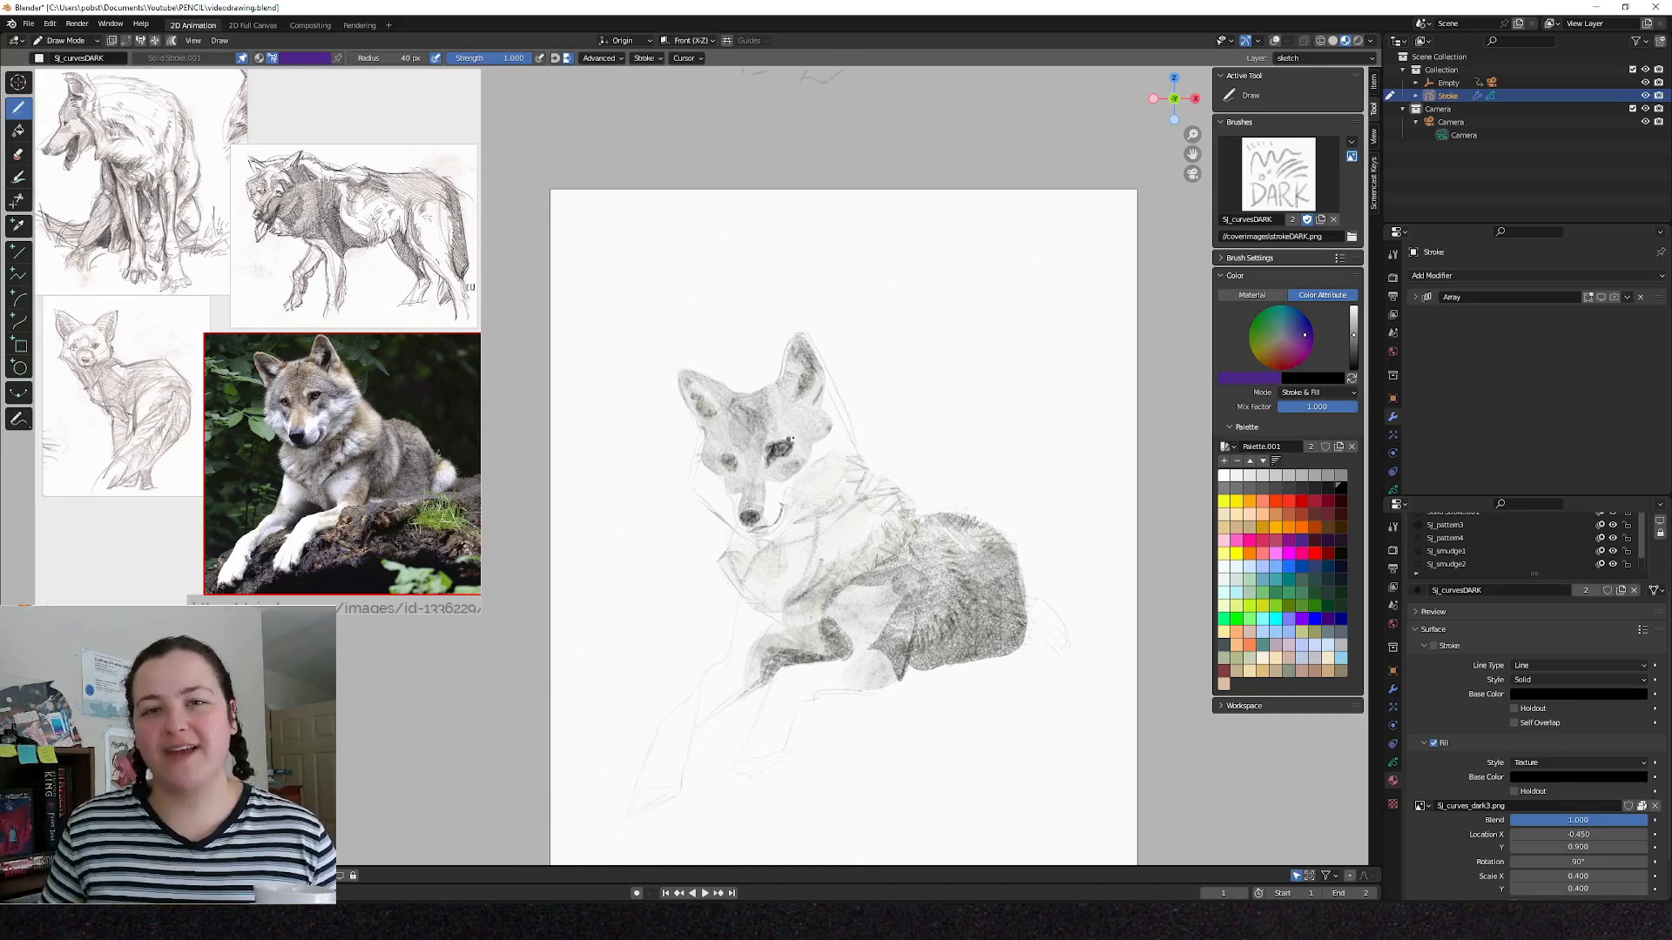
key(ctrl+shift+s)
click(995, 702)
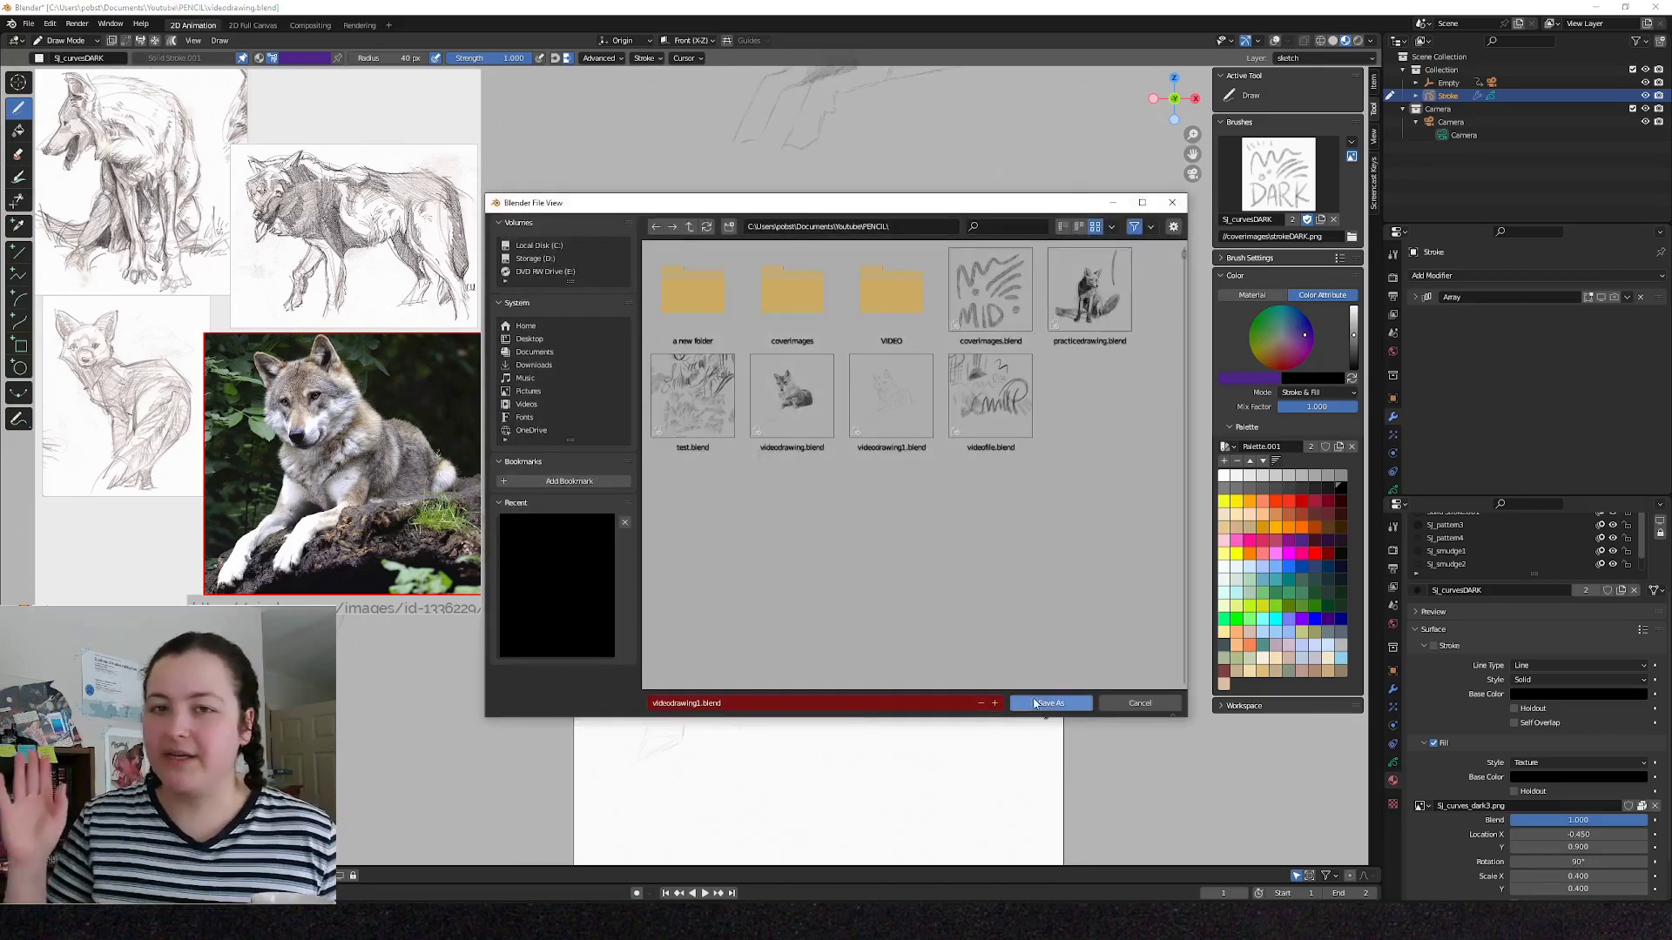
click(1044, 704)
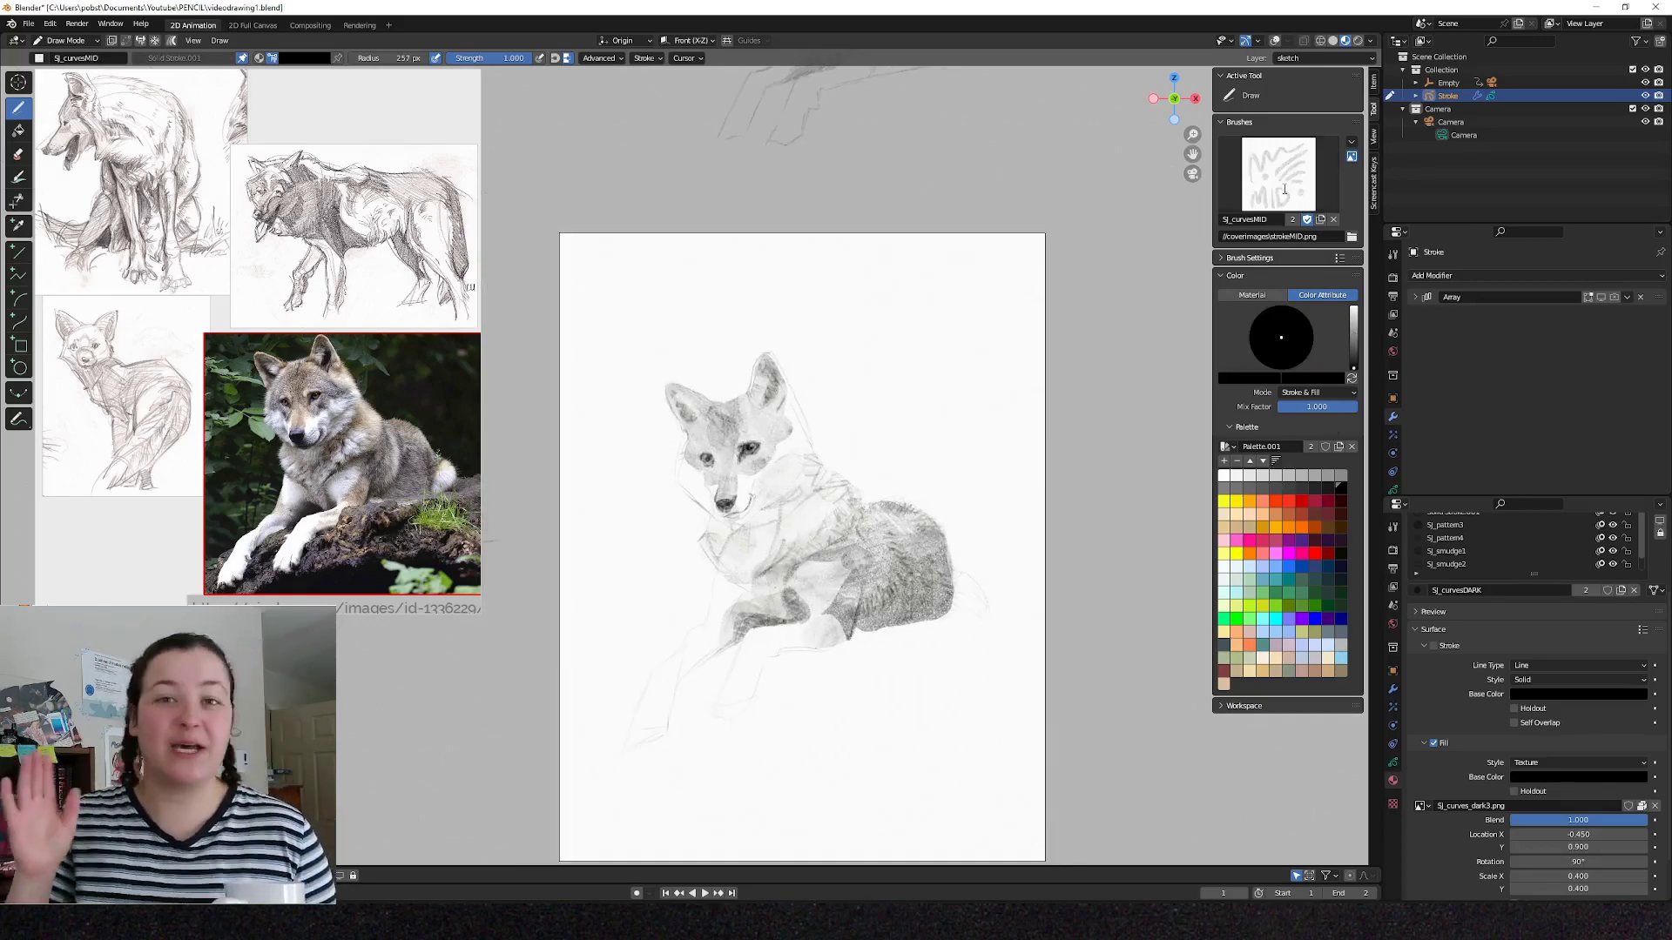
Choose the SJ_curvesLIGHT brush for the wolf's fur and switch to Sculpt Mode with the Push brush.
click(1279, 174)
click(991, 311)
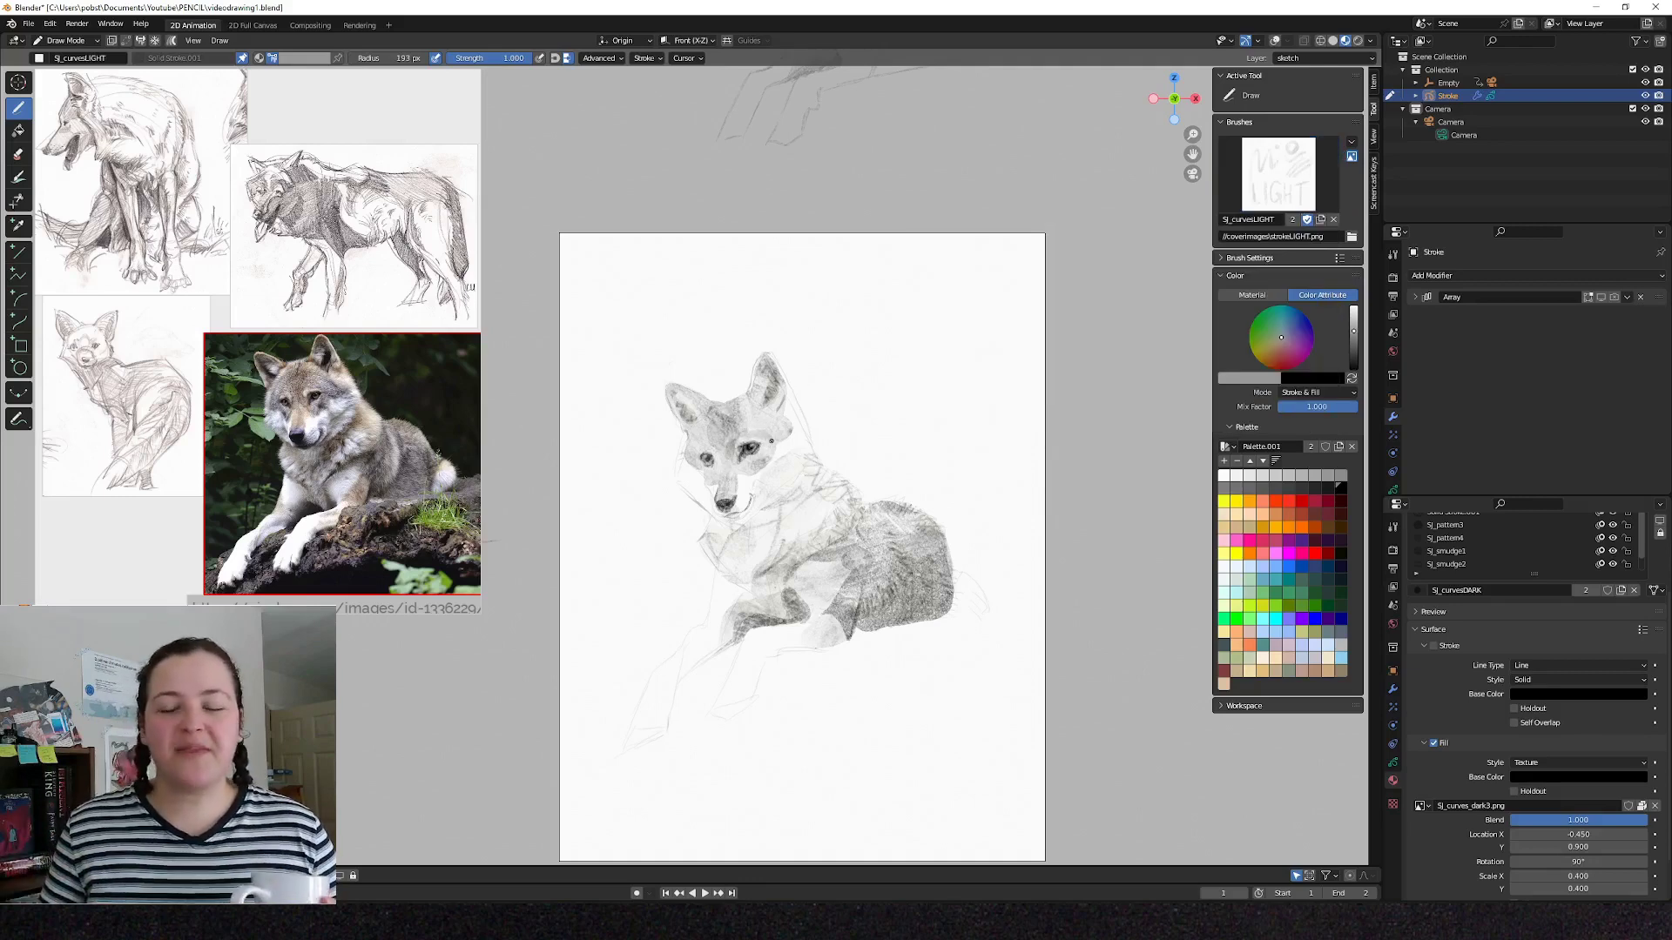
key(Tab)
key(ctrl+Tab)
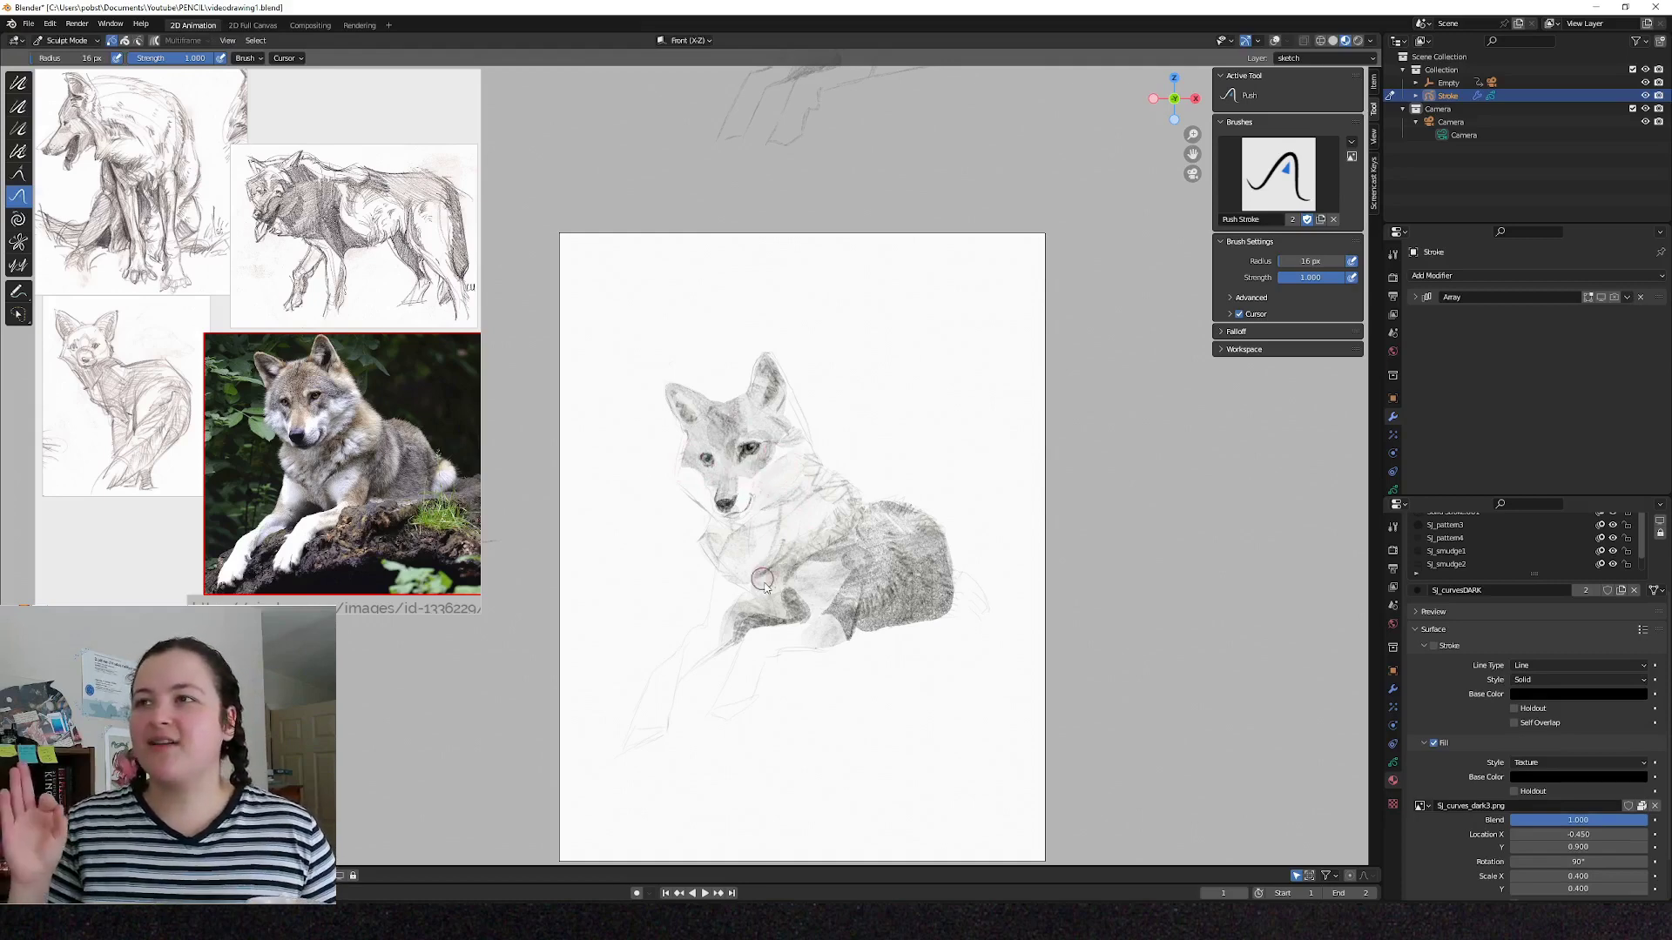
Return to Draw Mode and resize the SJ_curvesMID brush to a 53 px radius for strokes around the wolf's ear.
key(ctrl+Tab)
scroll(697, 399, down, 1)
key(f)
click(710, 398)
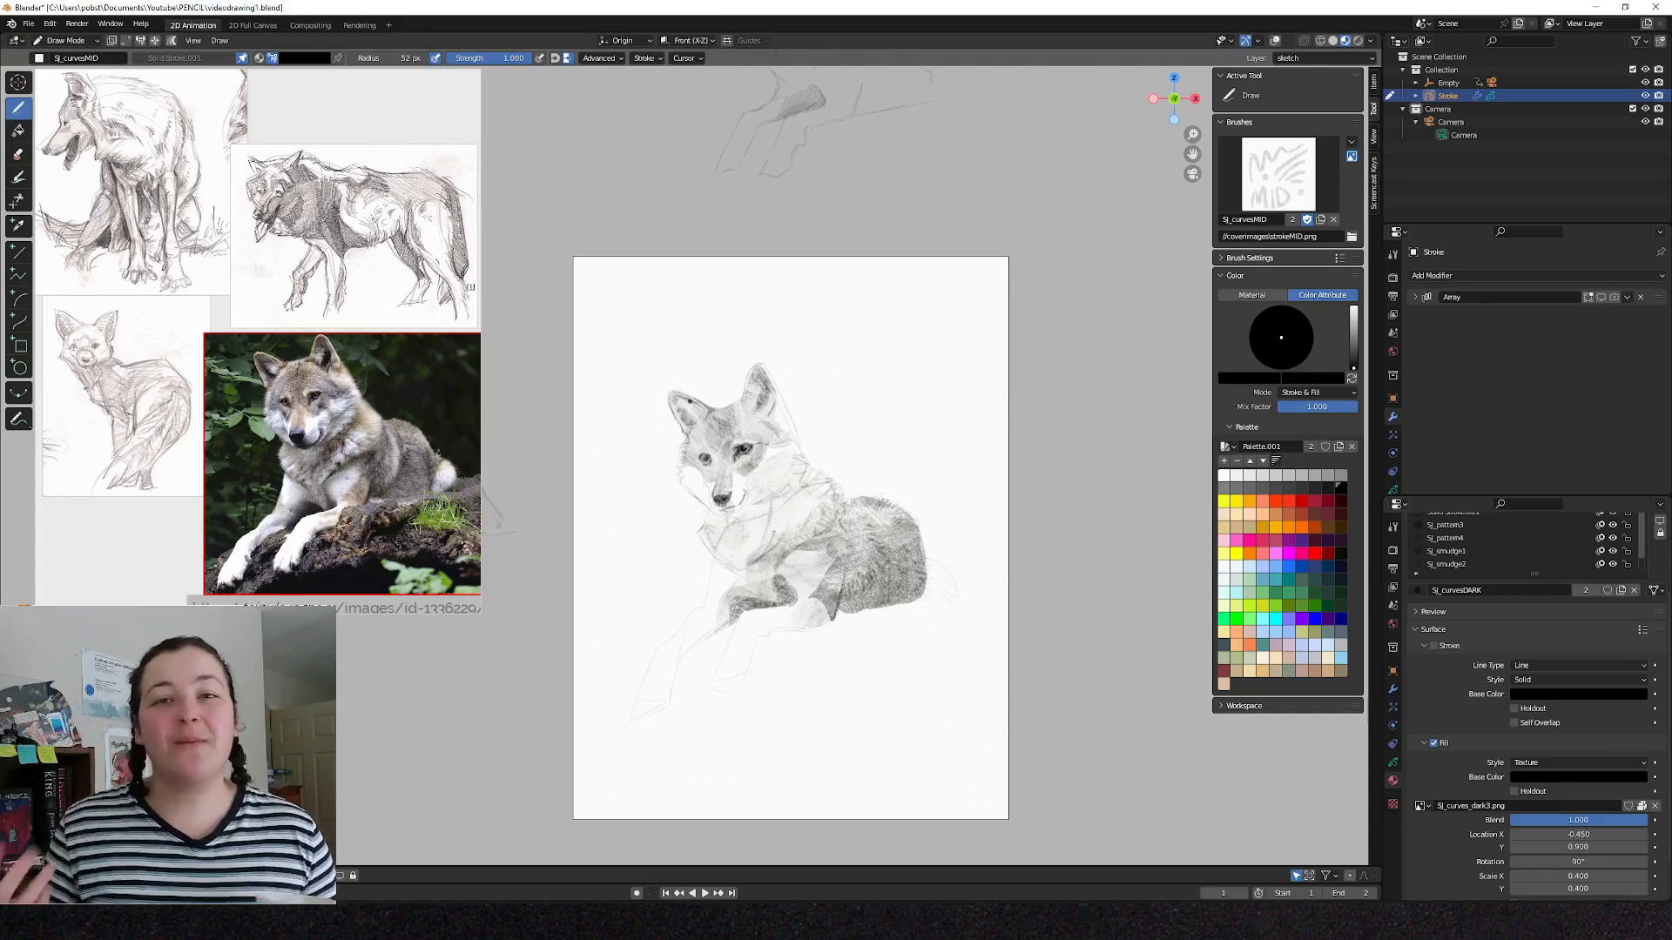
Add light fur detail with the SJ_curvesLIGHT brush and shade the wolf's chest and neck with SJ_smudge1.
click(1279, 174)
click(998, 314)
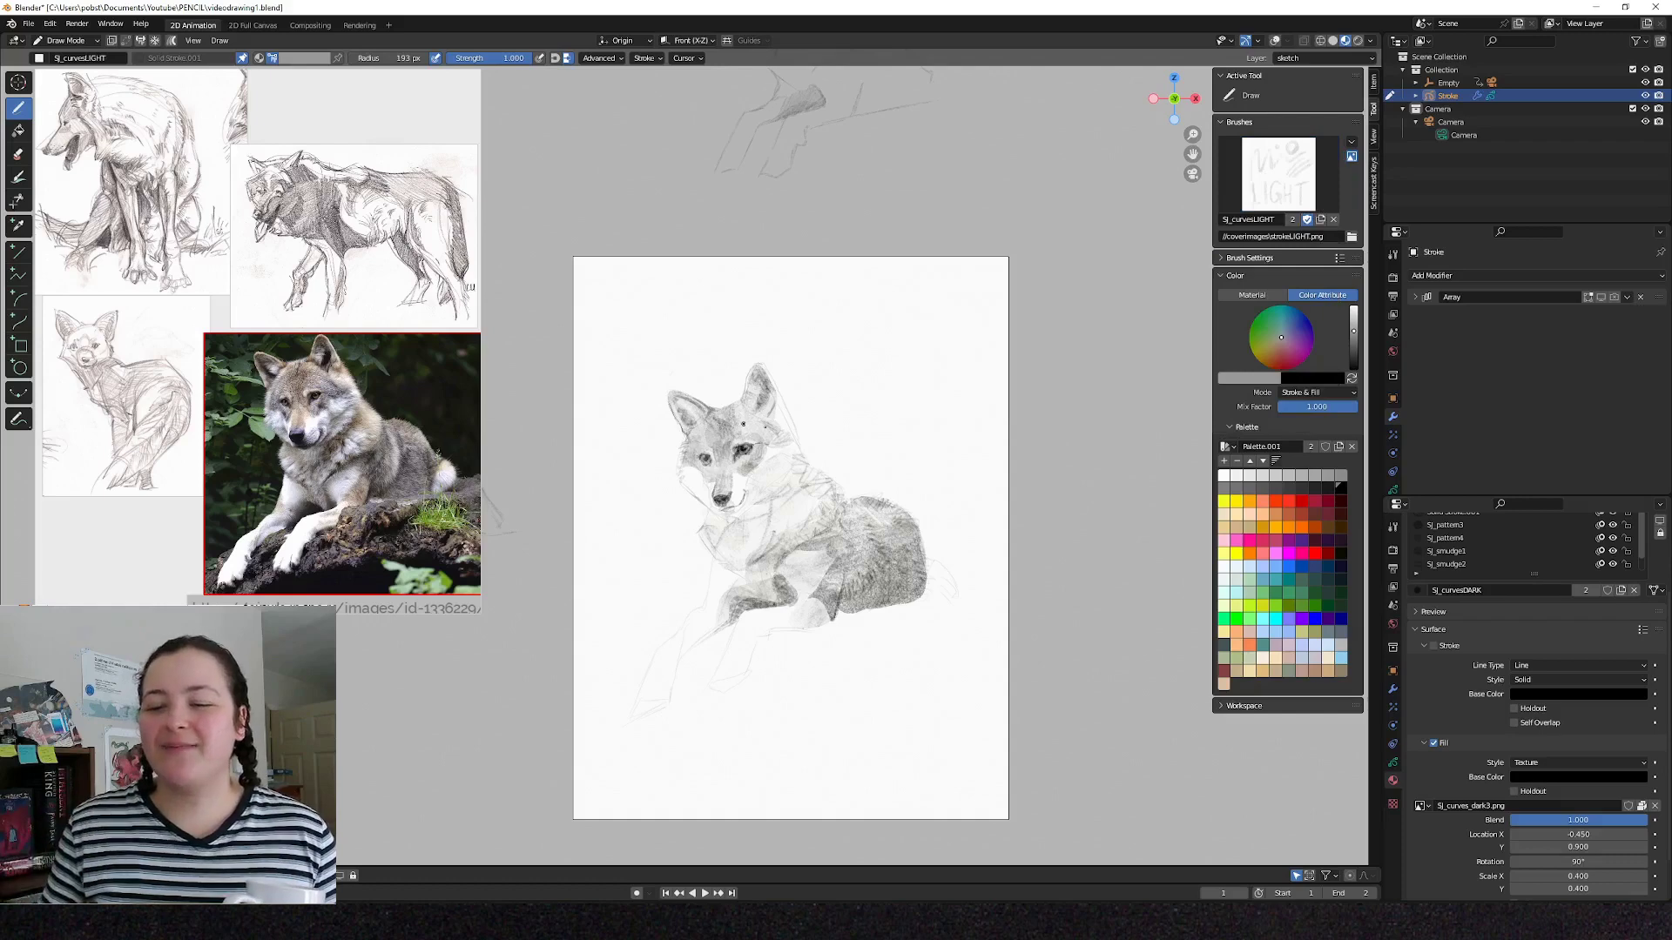
click(1296, 168)
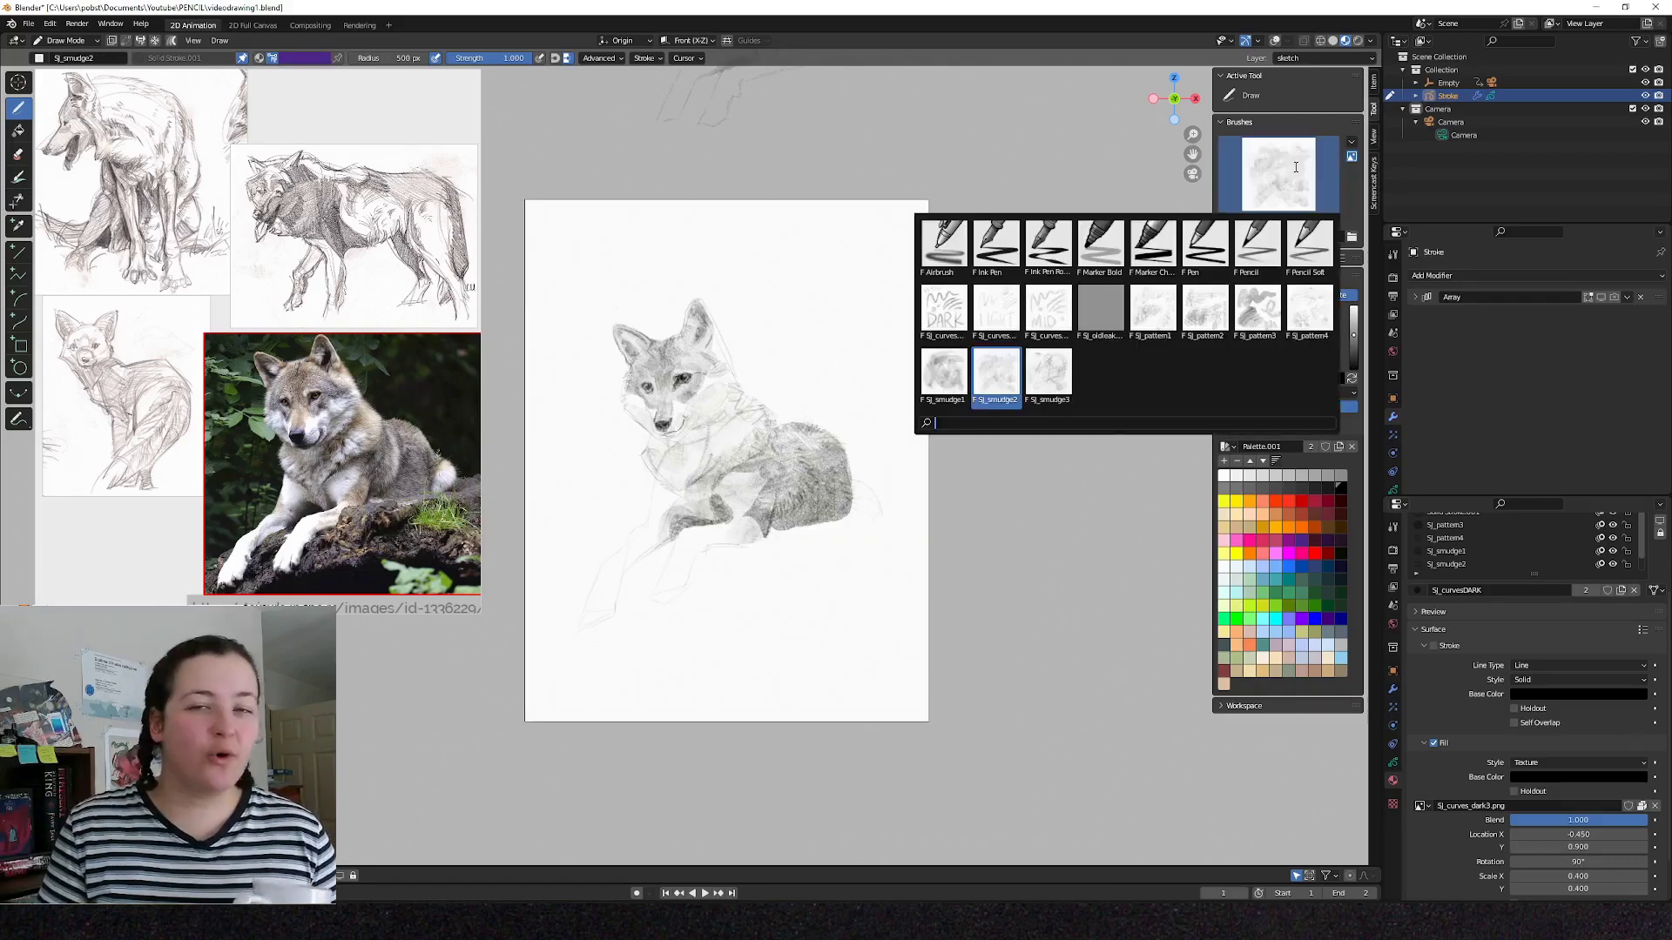
click(944, 374)
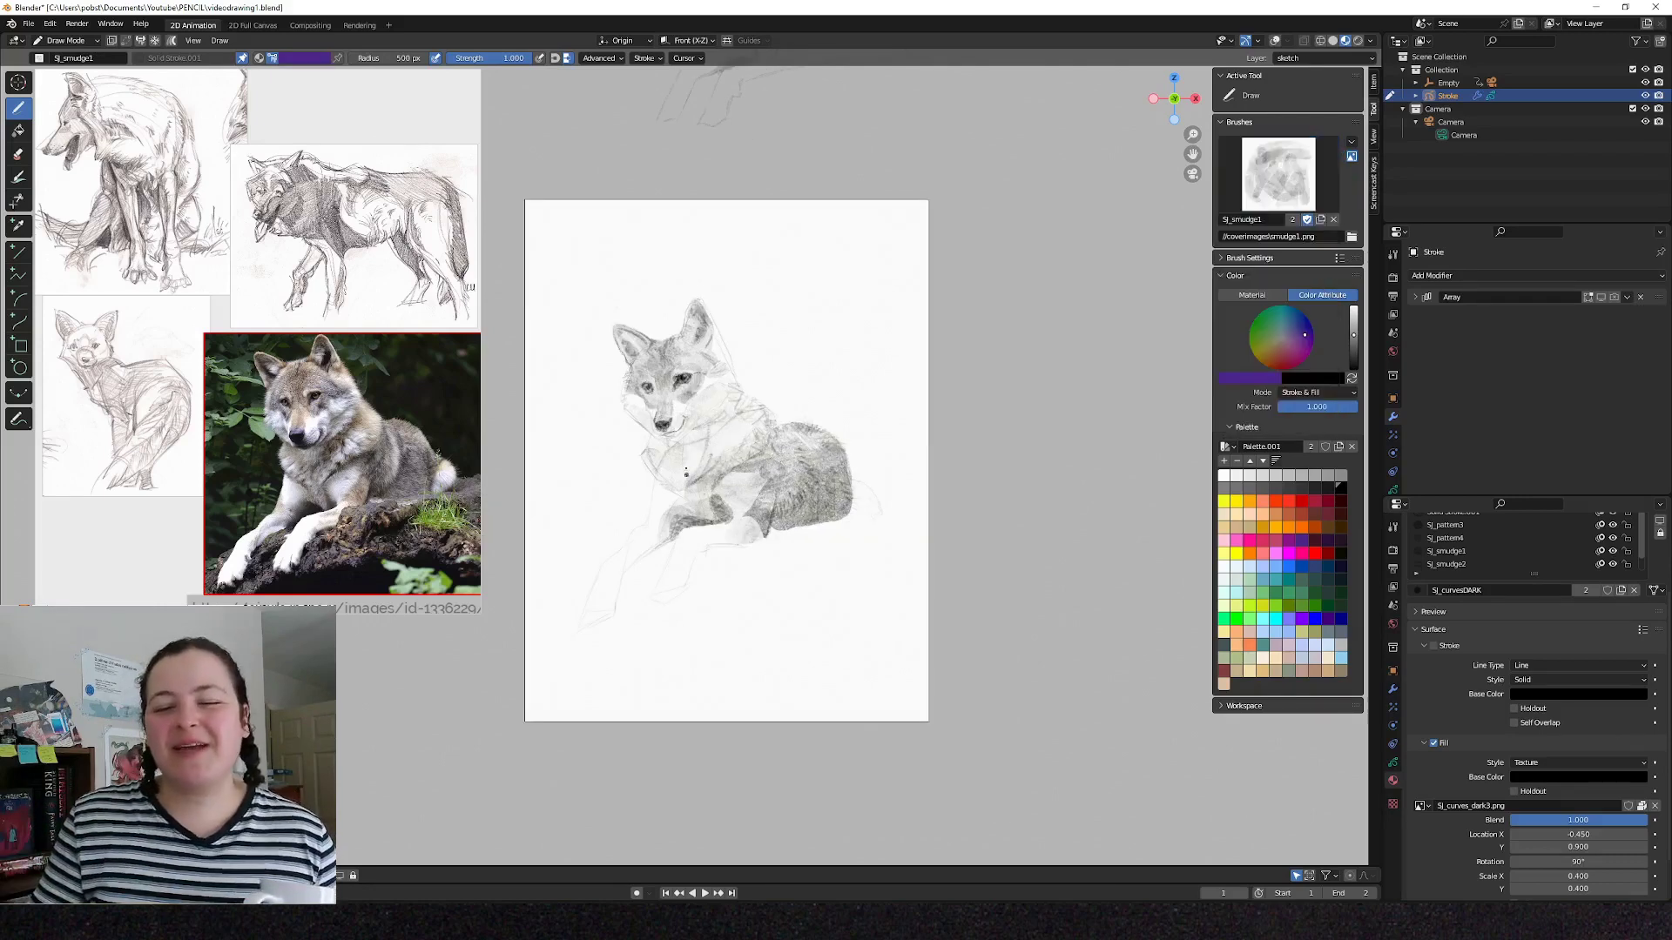
drag(658, 471, 750, 384)
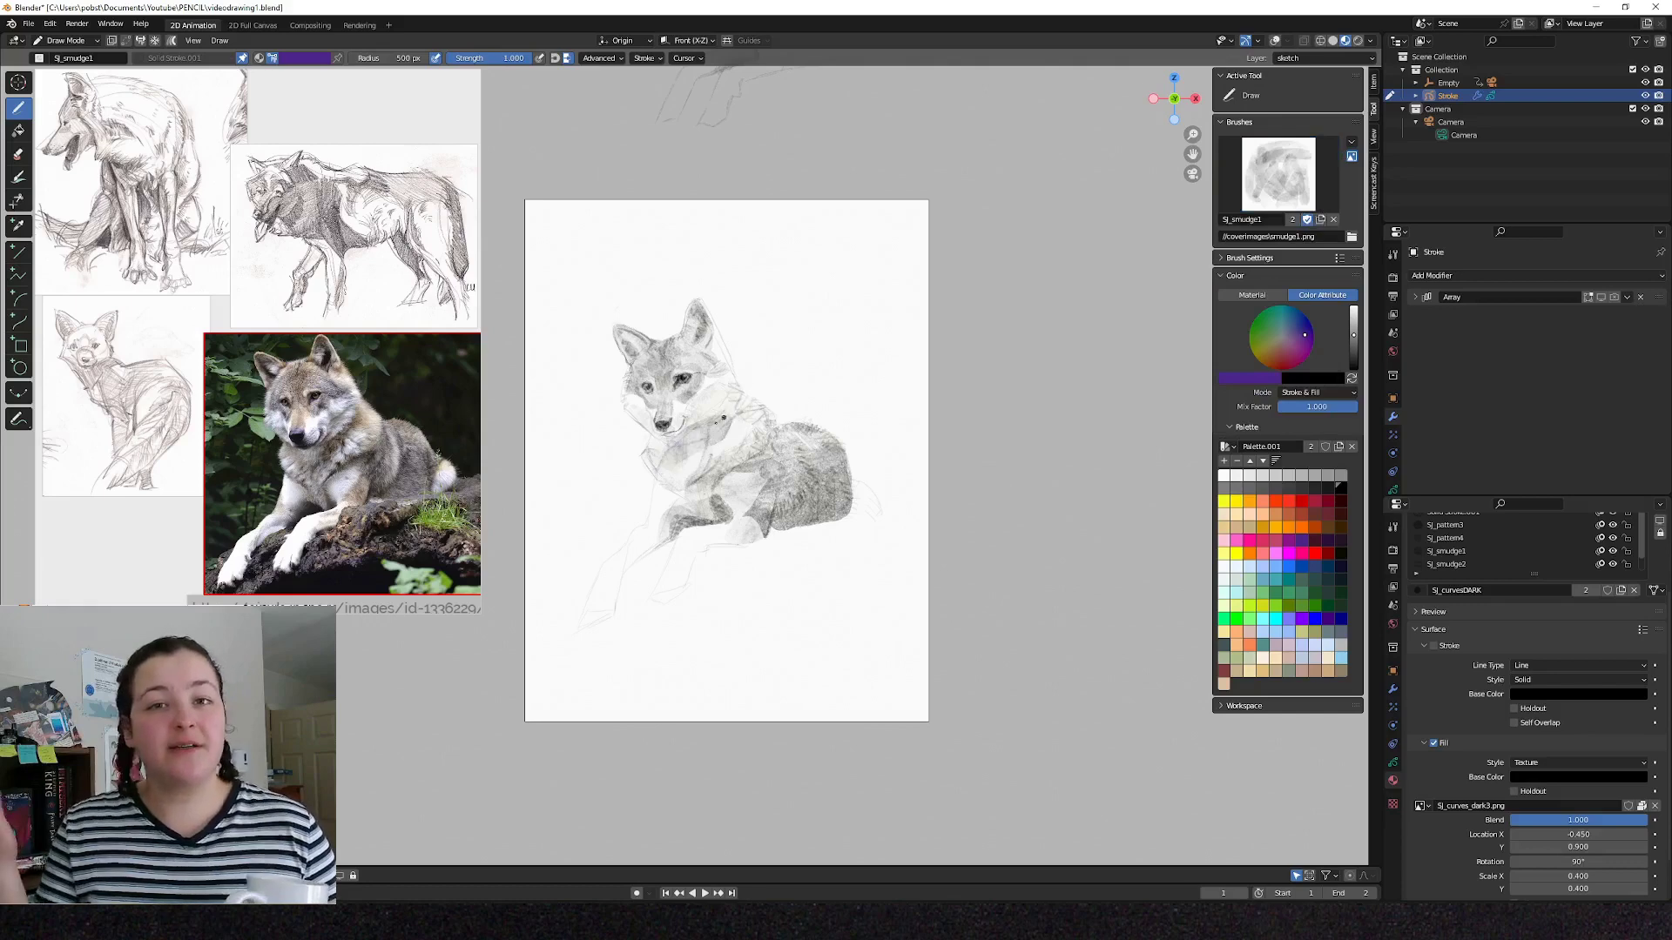
Add broad SJ_smudge1 shading across the wolf's chest and show the Solid Stroke.001 construction lines.
drag(666, 470, 742, 401)
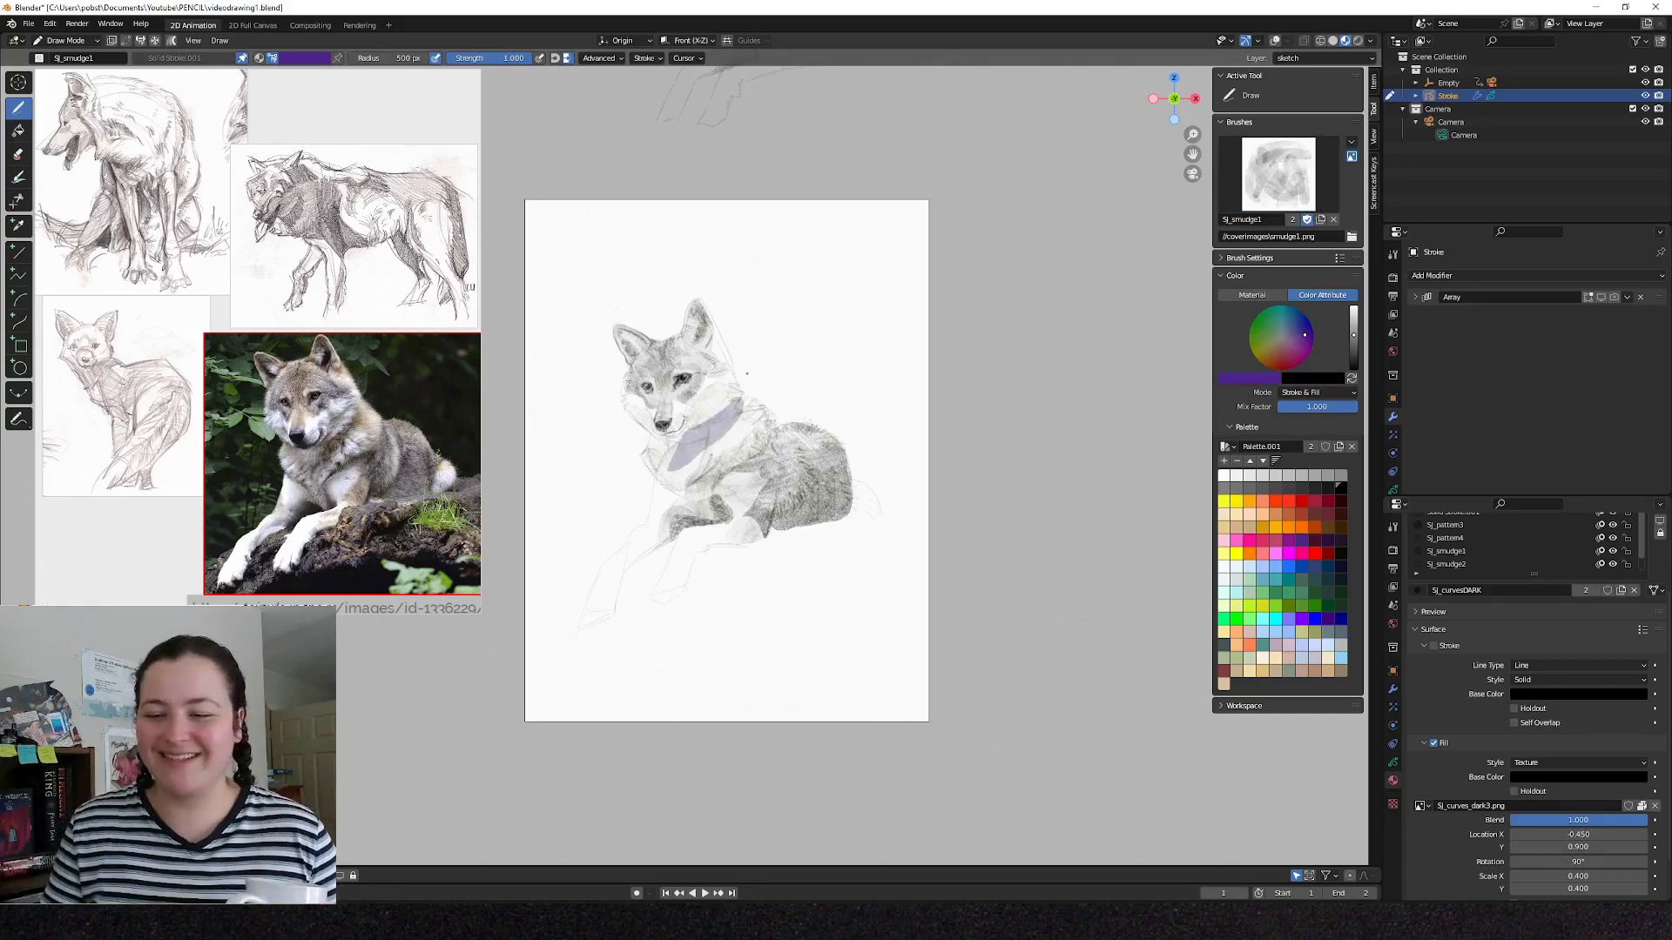
drag(683, 481, 650, 432)
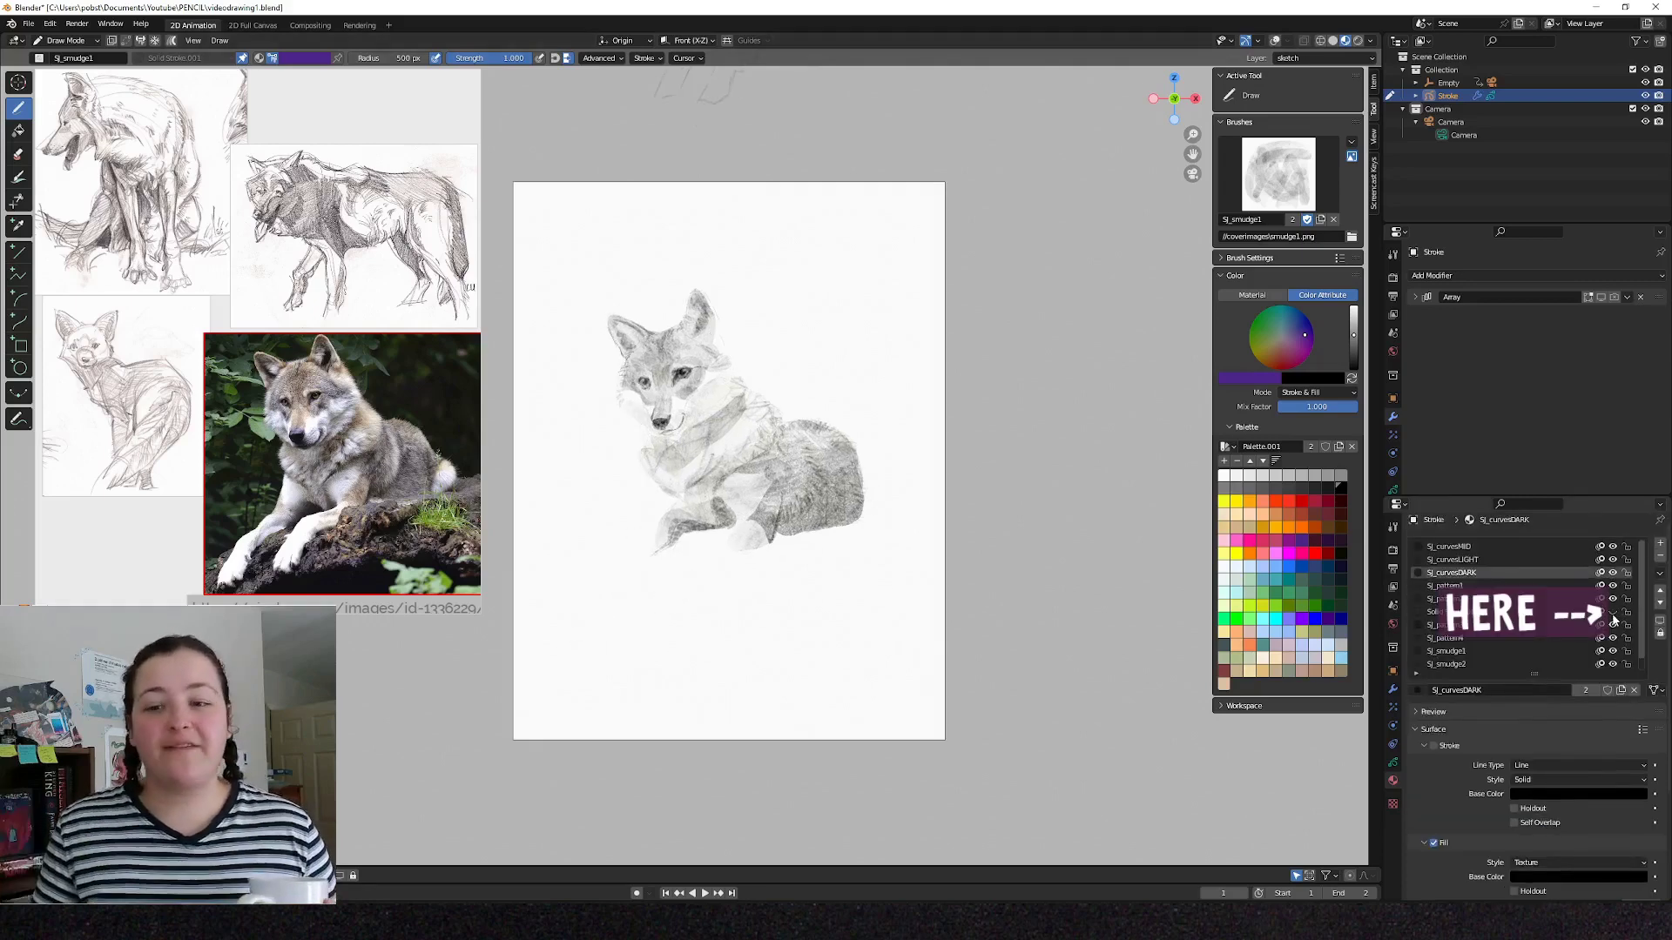
click(1613, 613)
Outline the wolf's front legs and paws with the SJ_curvesMID and SJ_curvesLIGHT brushes.
click(1278, 174)
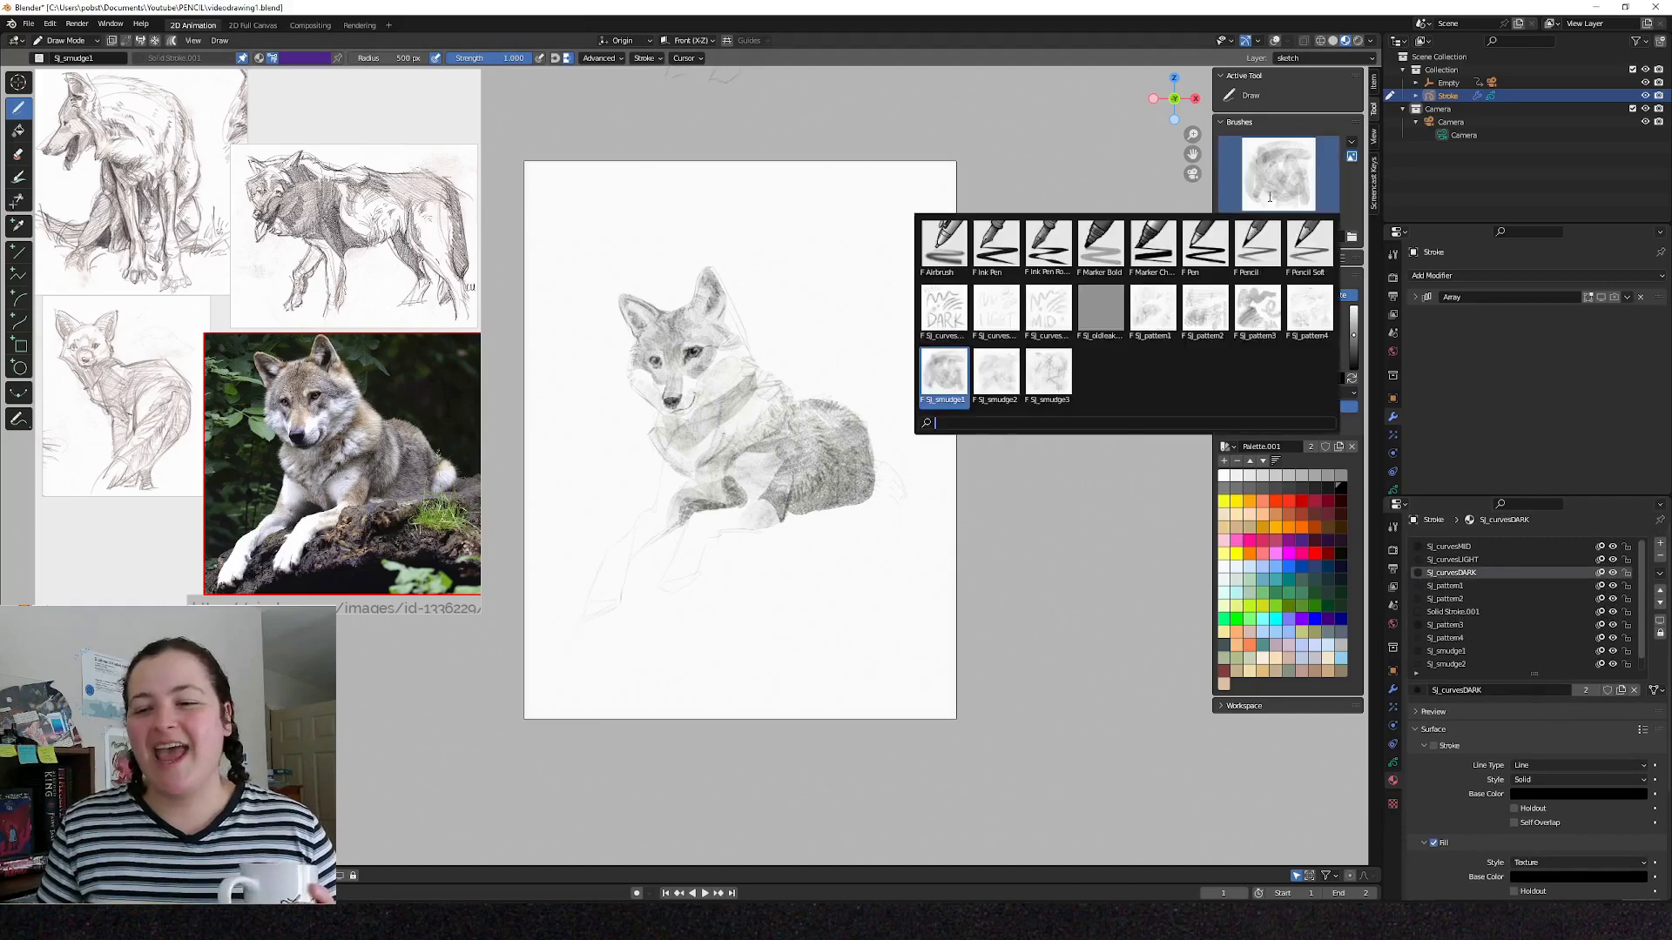
click(1048, 323)
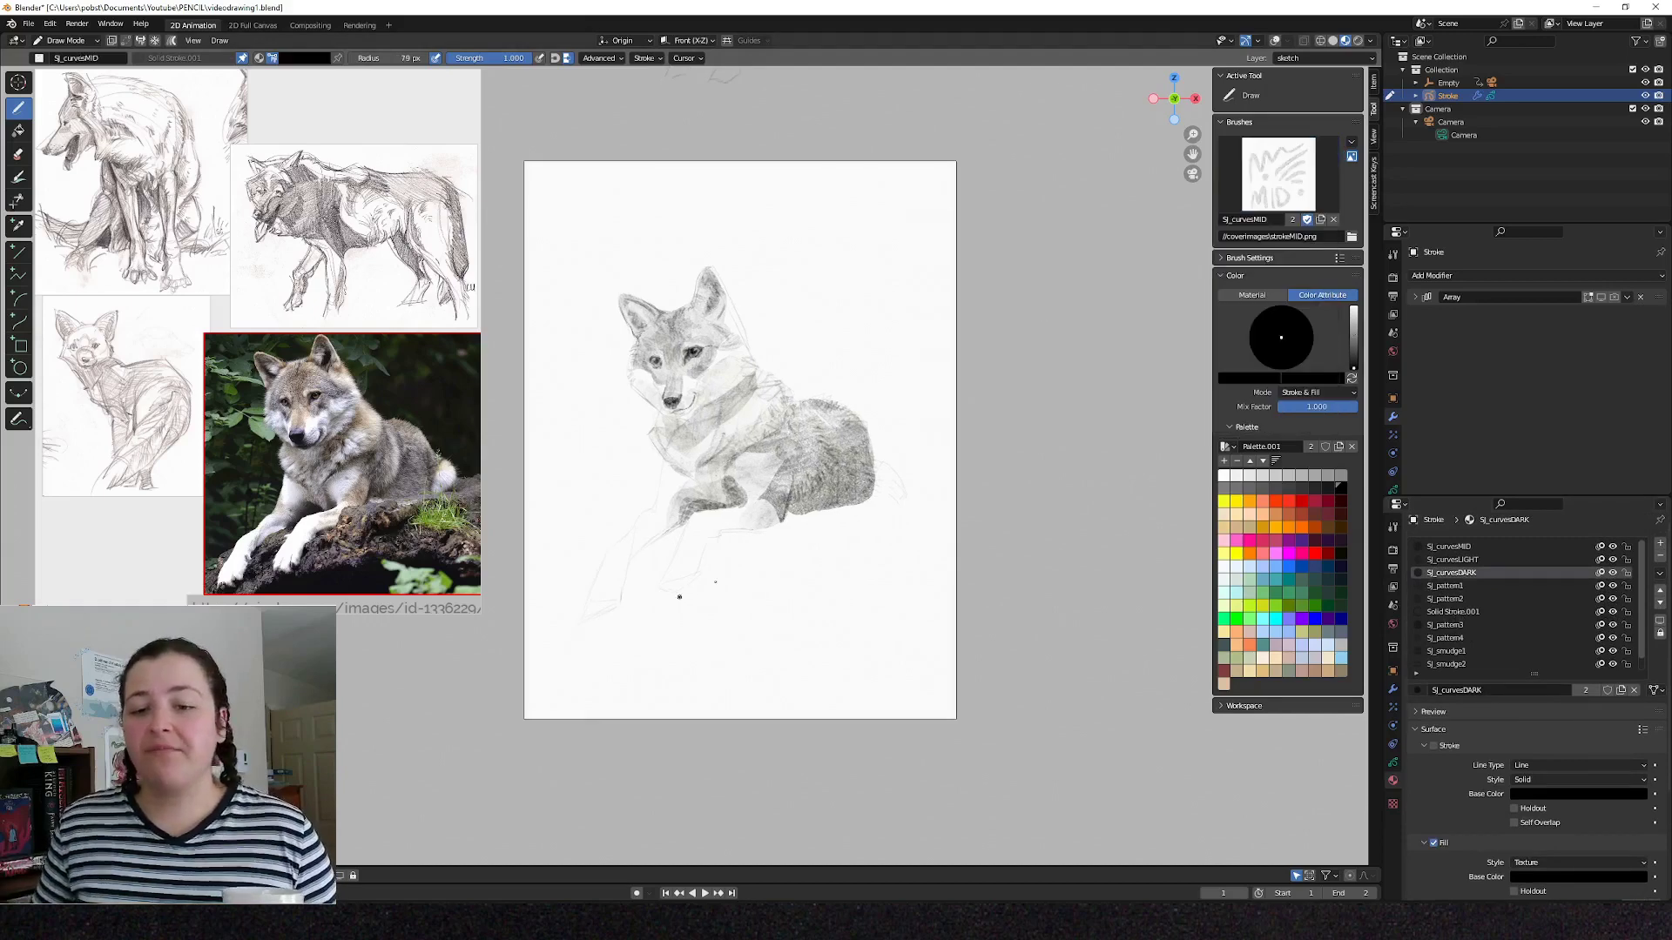
shift+middle_drag(670, 519, 752, 489)
key(2)
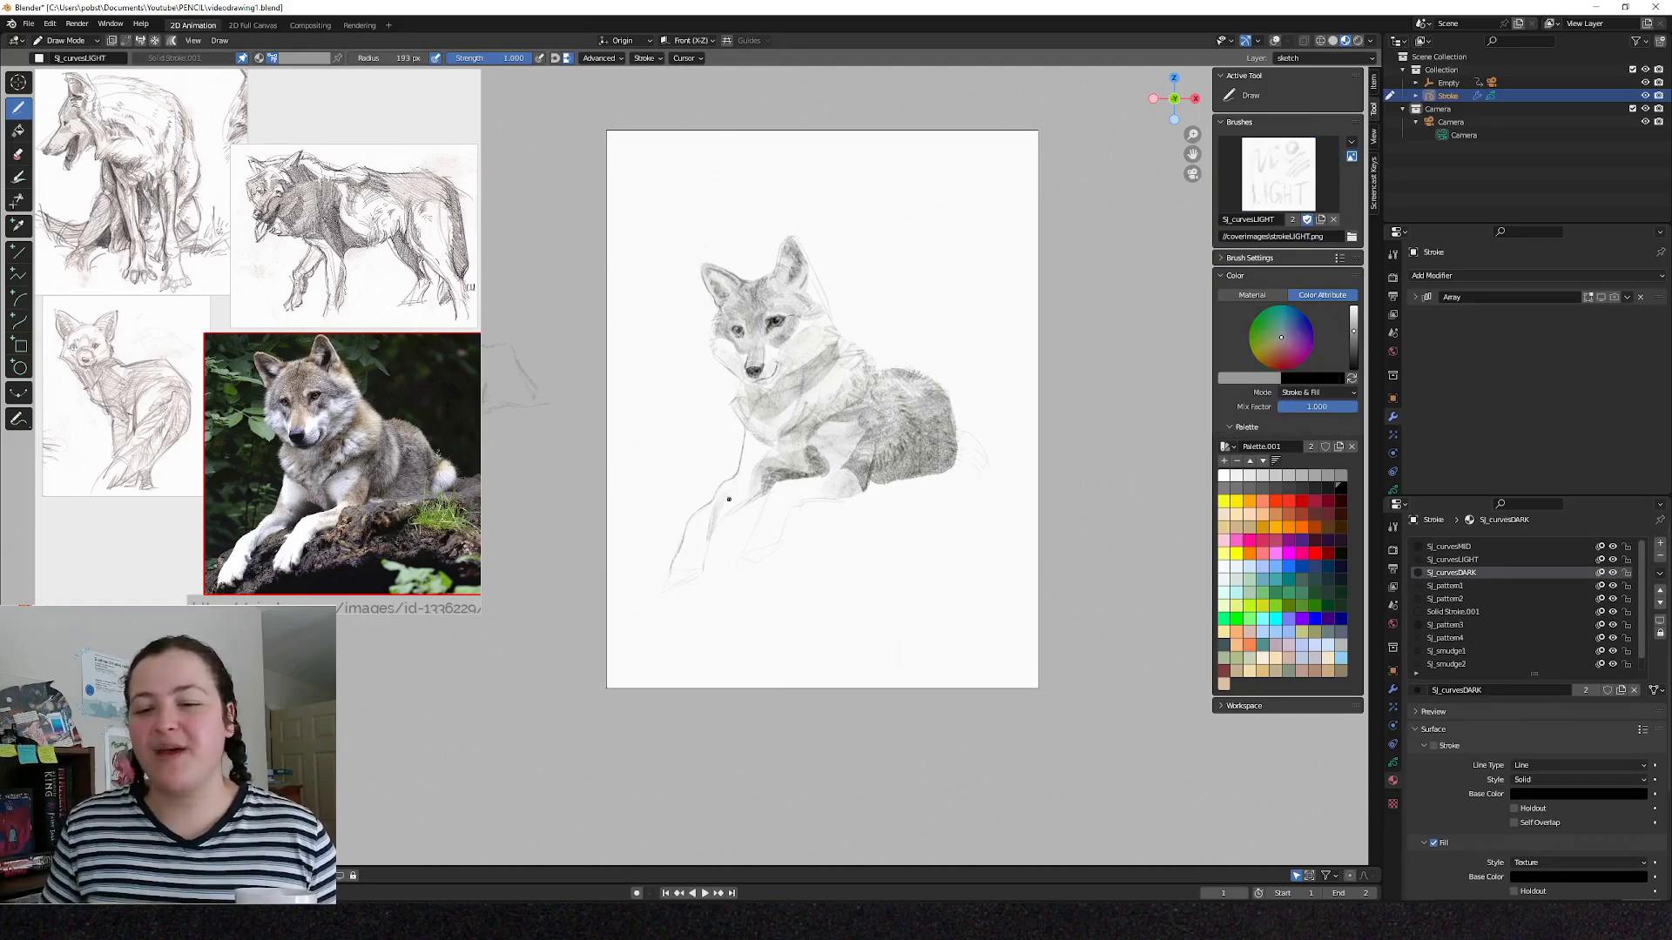
key(1)
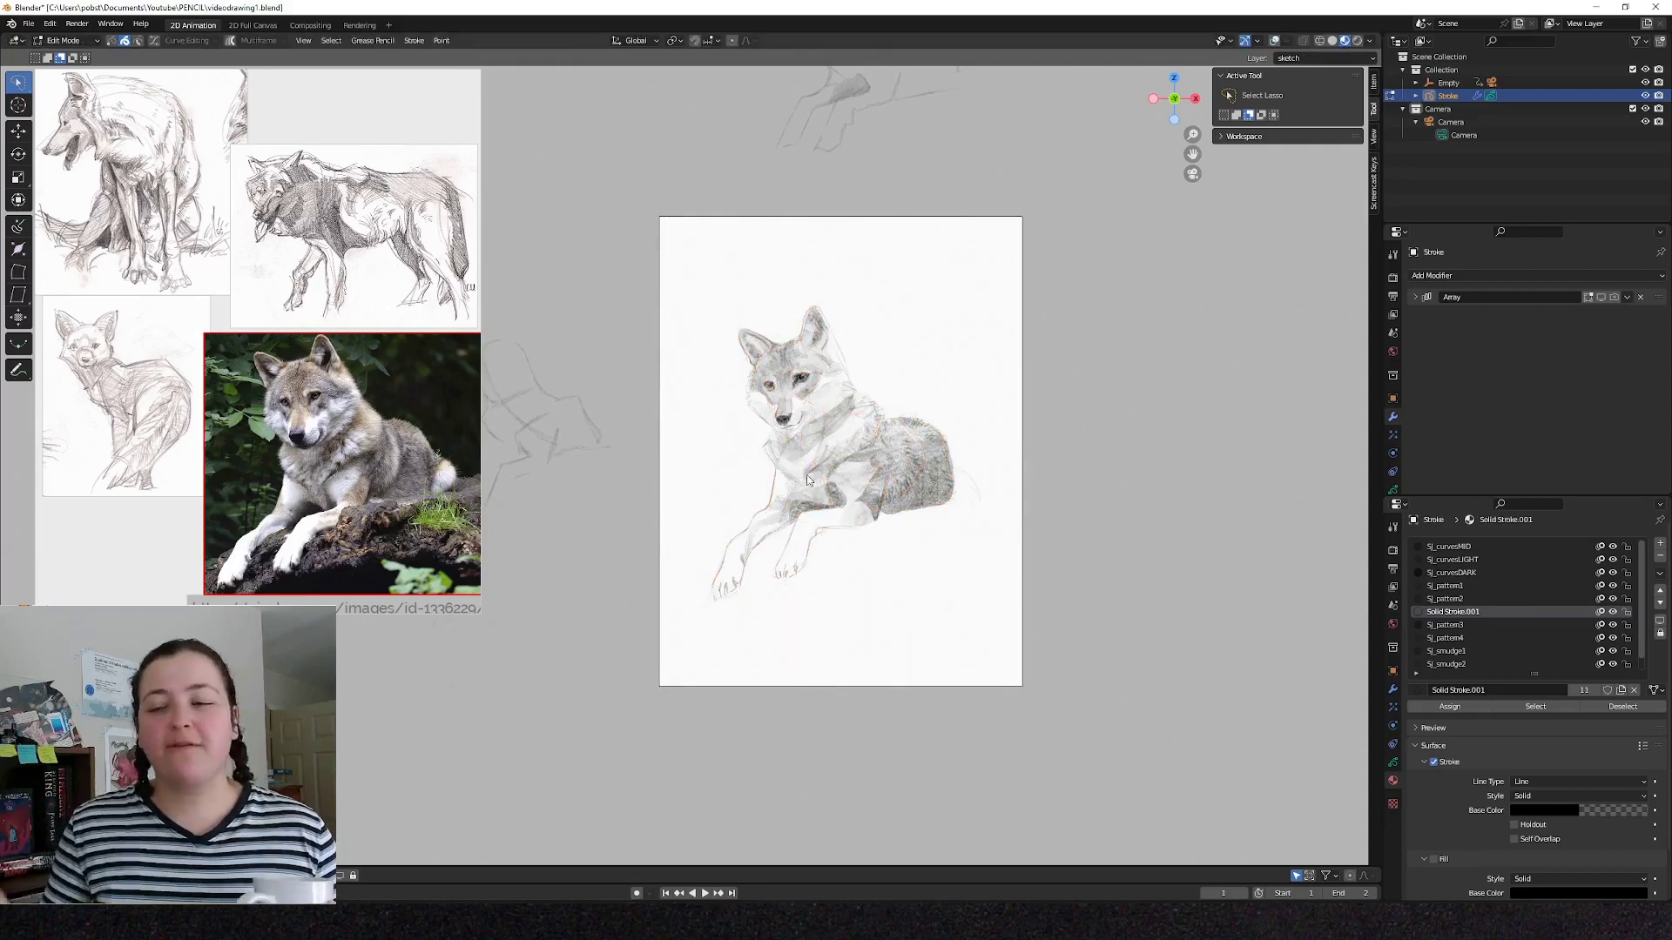
Delete the points of the selected construction sketch strokes in Edit Mode and return to Draw Mode.
key(g)
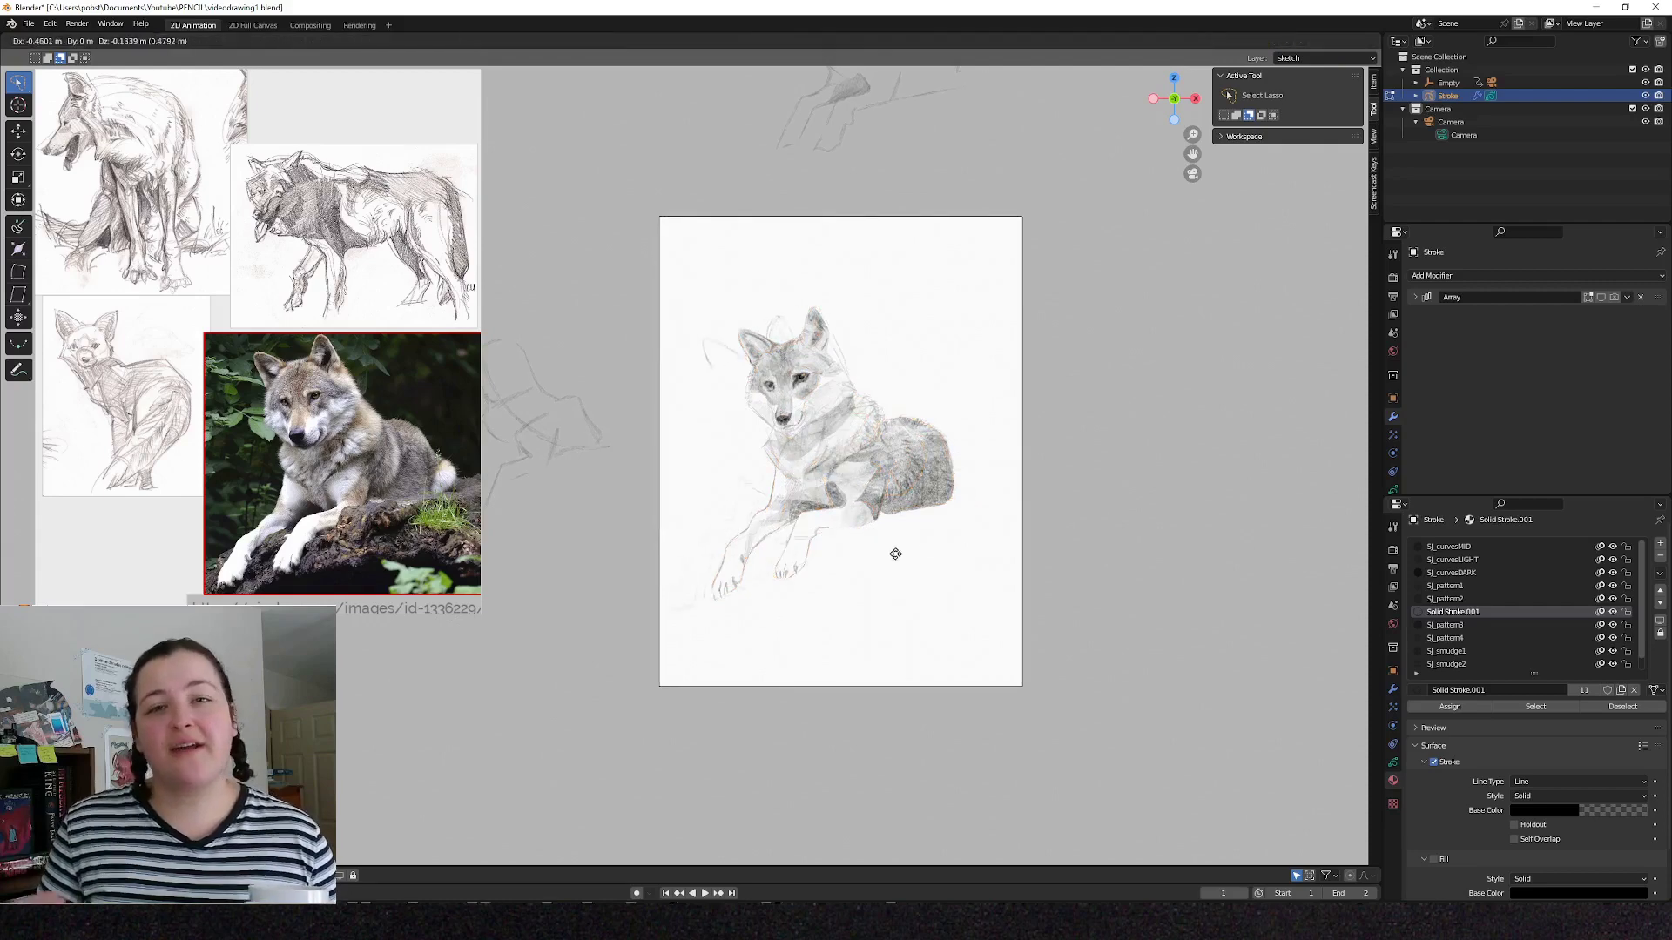
right_click(897, 552)
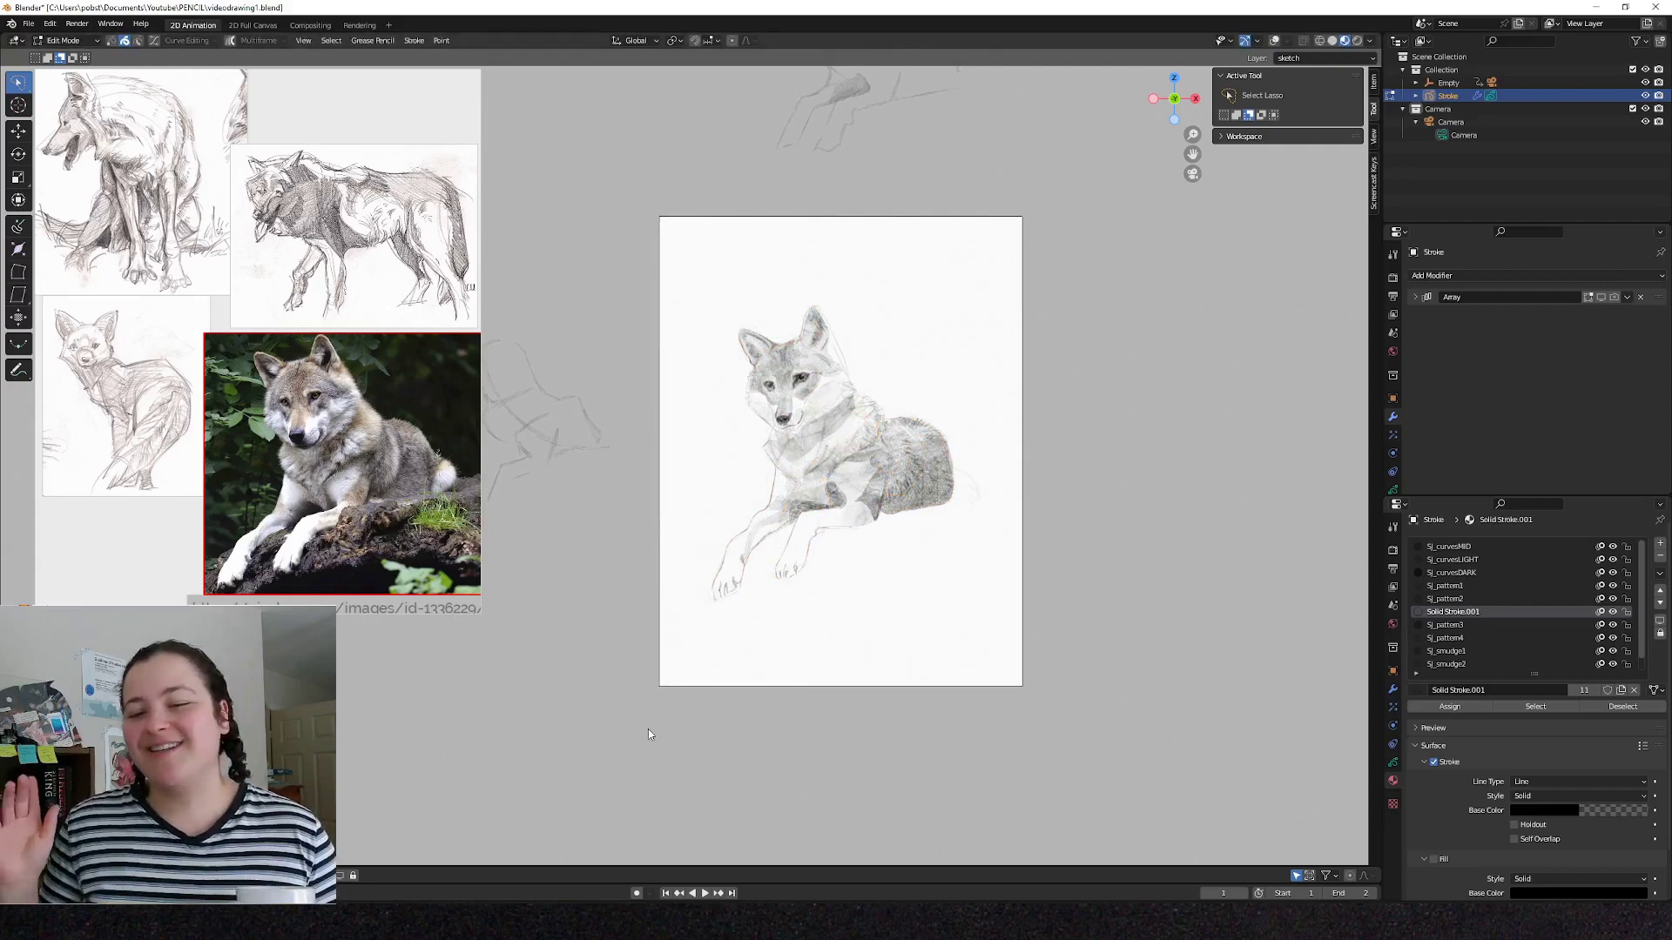
key(x)
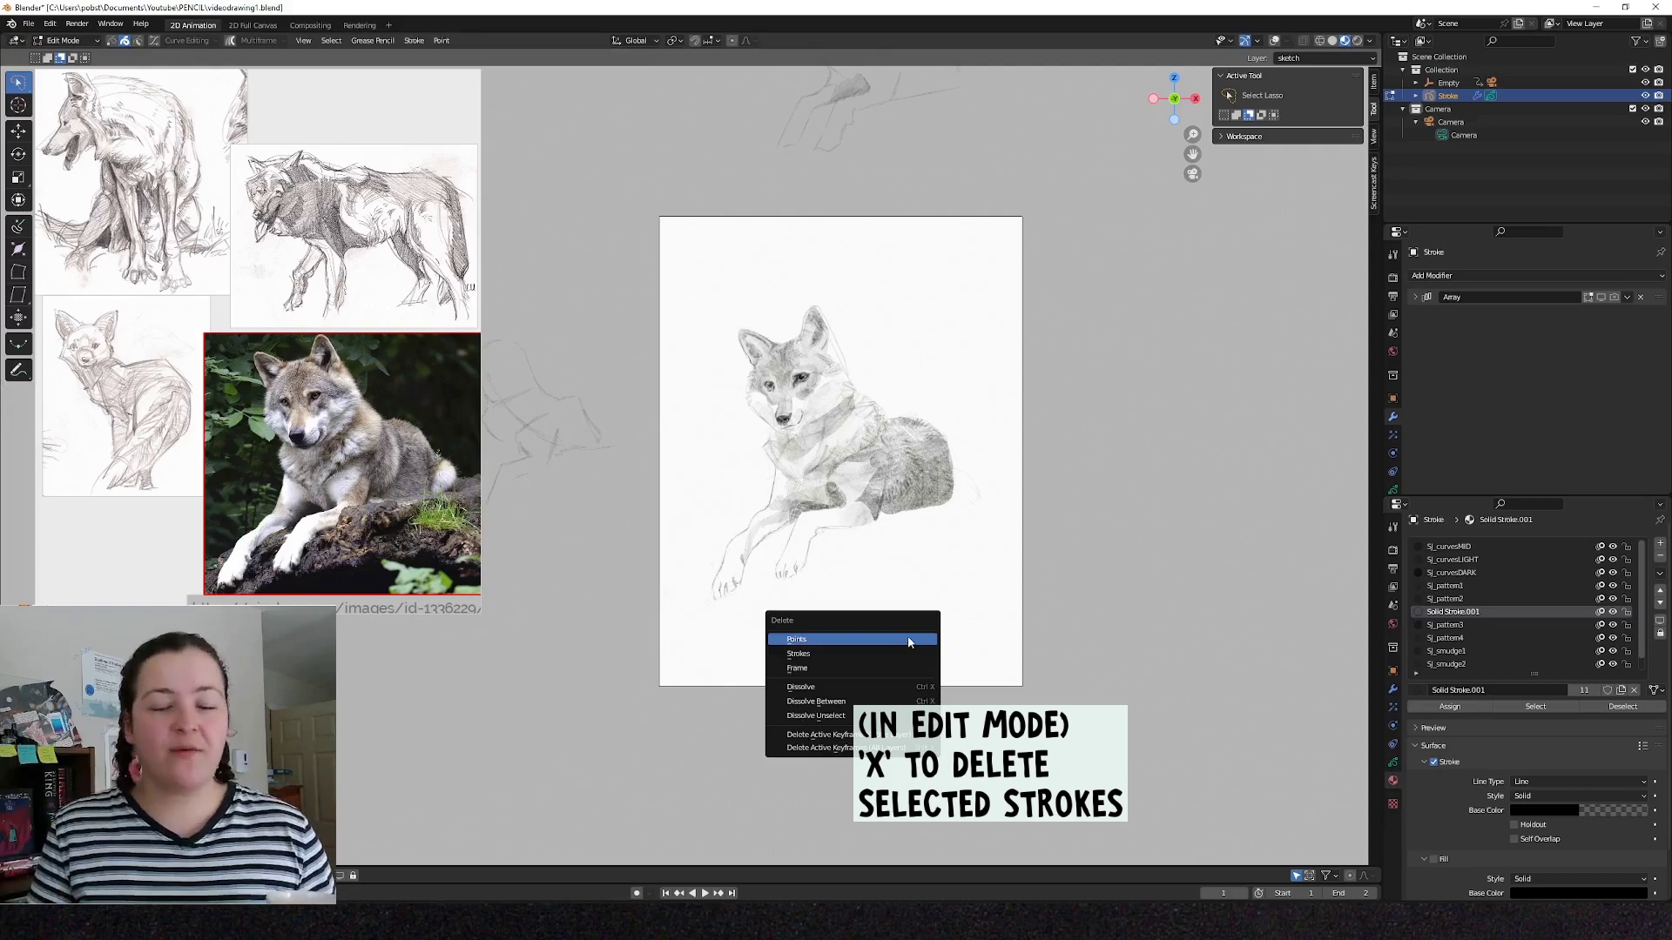
click(908, 640)
key(ctrl+Tab)
click(894, 584)
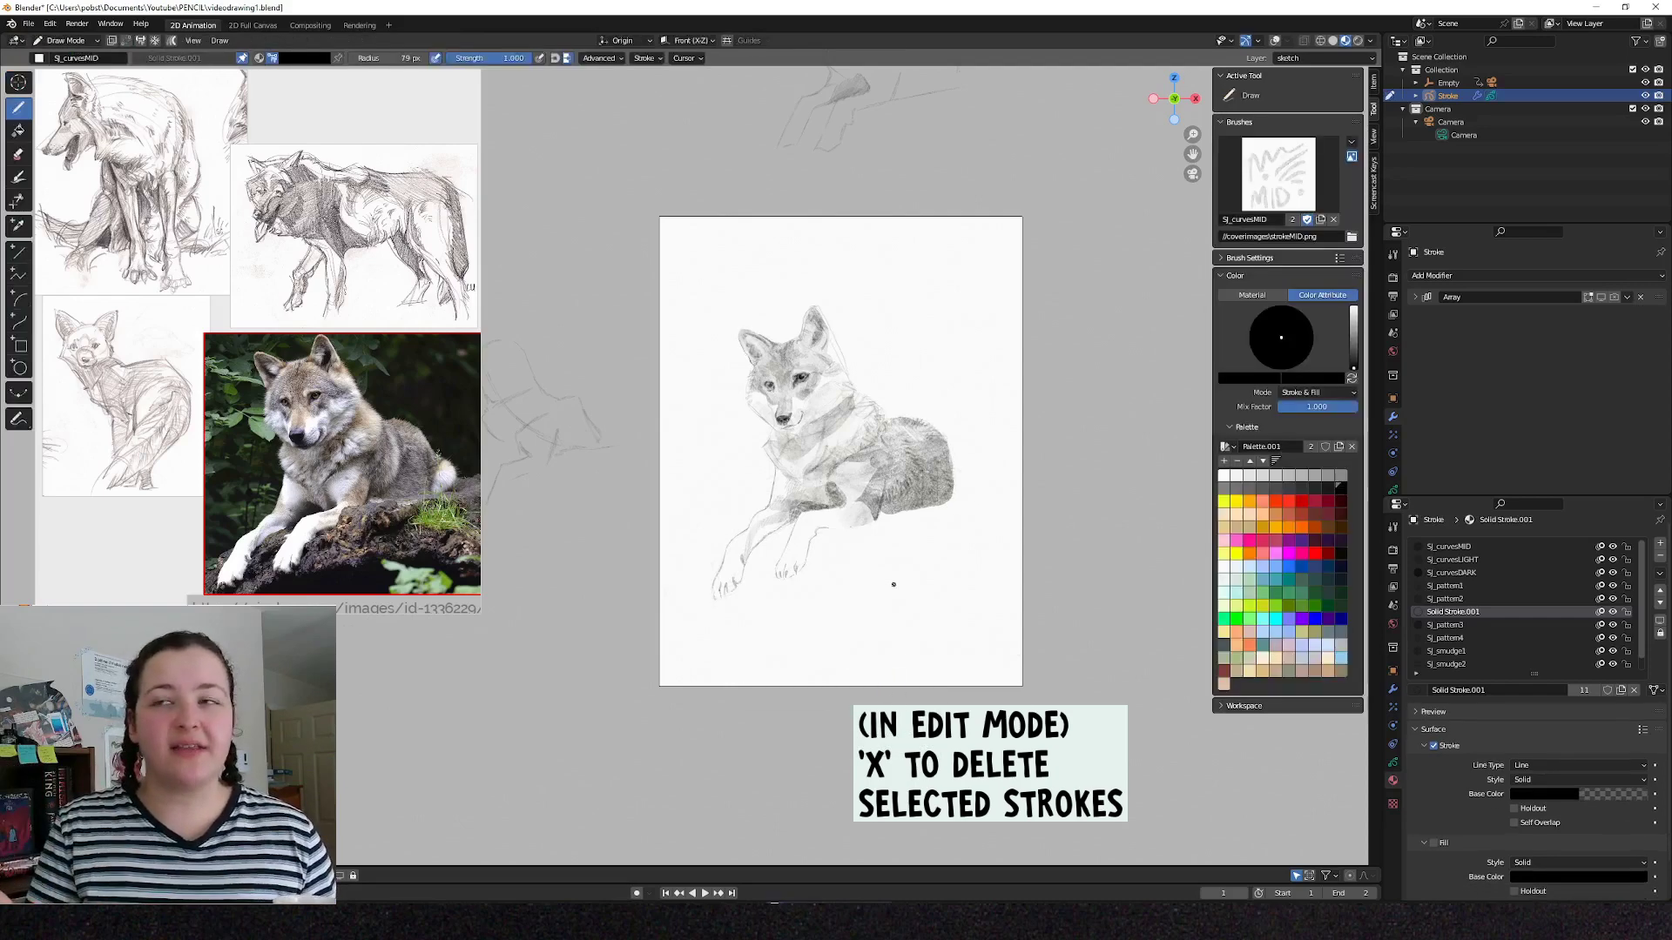
Switch to Edit Mode and select the shading stroke at the wolf's front elbow.
scroll(871, 610, up, 2)
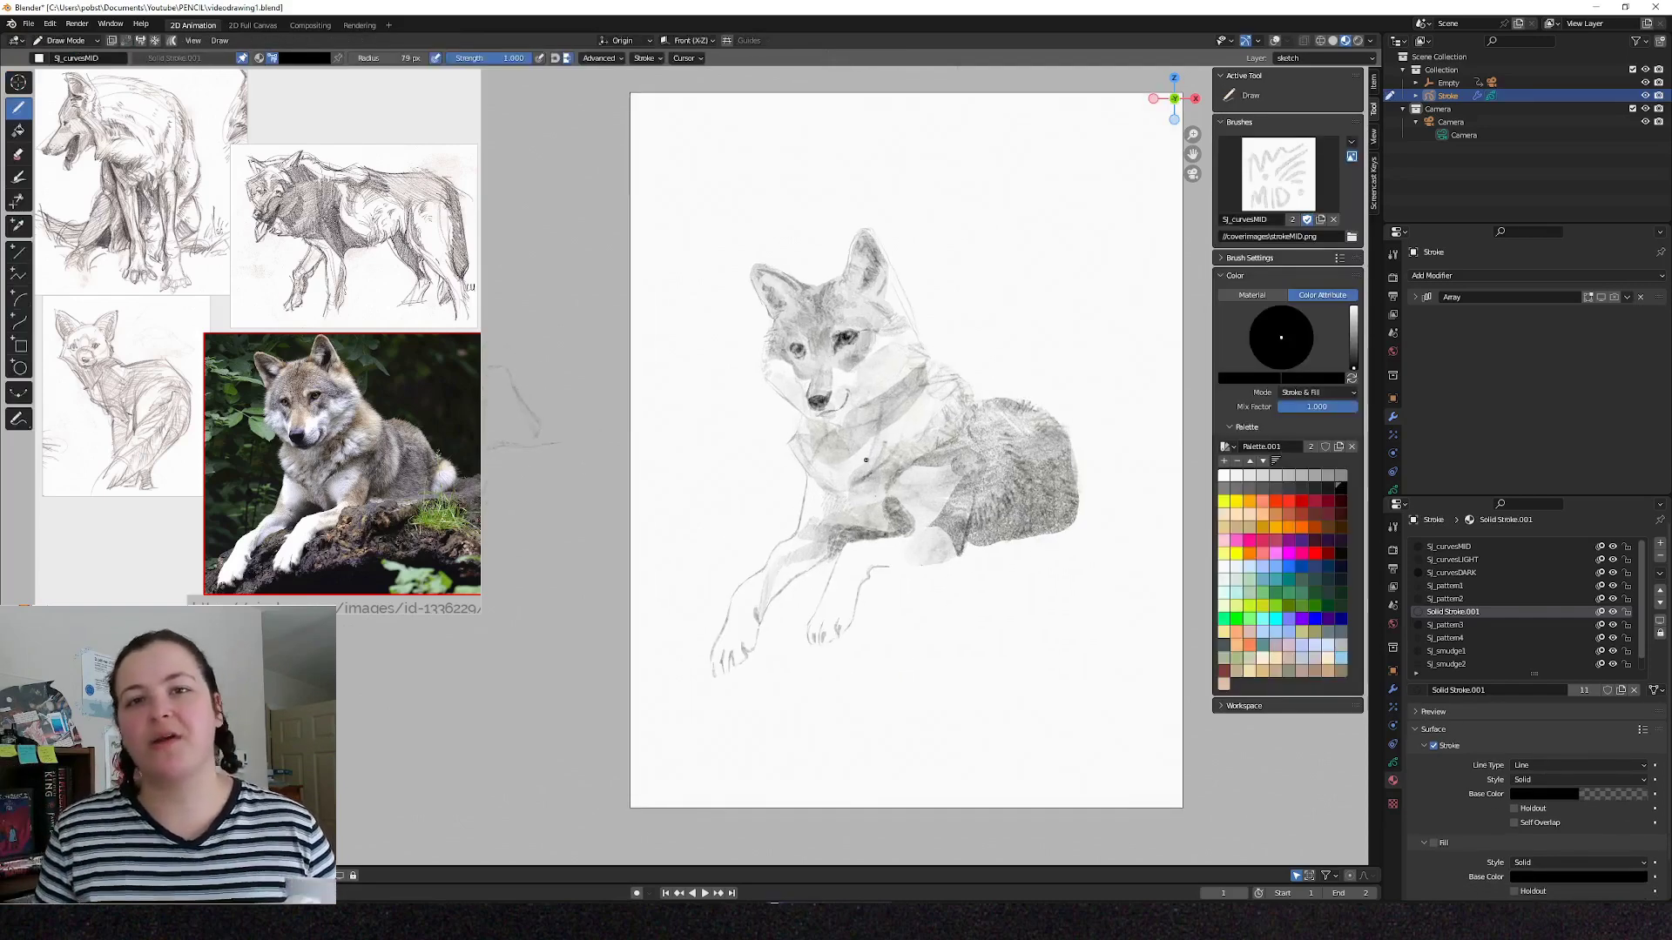
key(Tab)
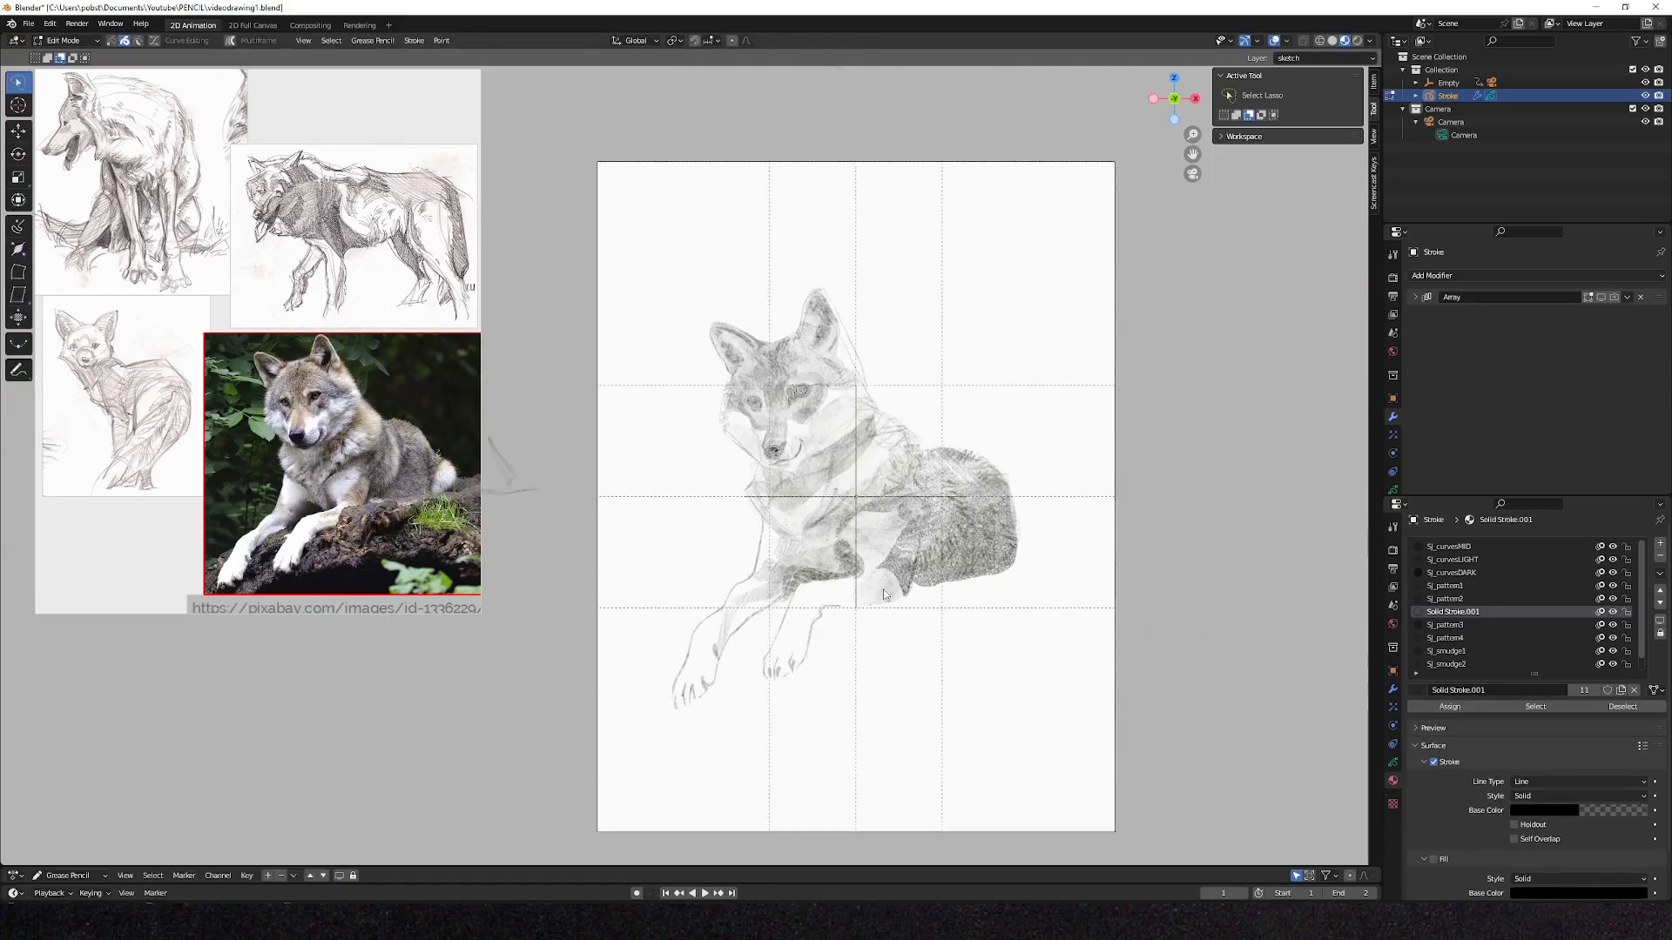
click(885, 578)
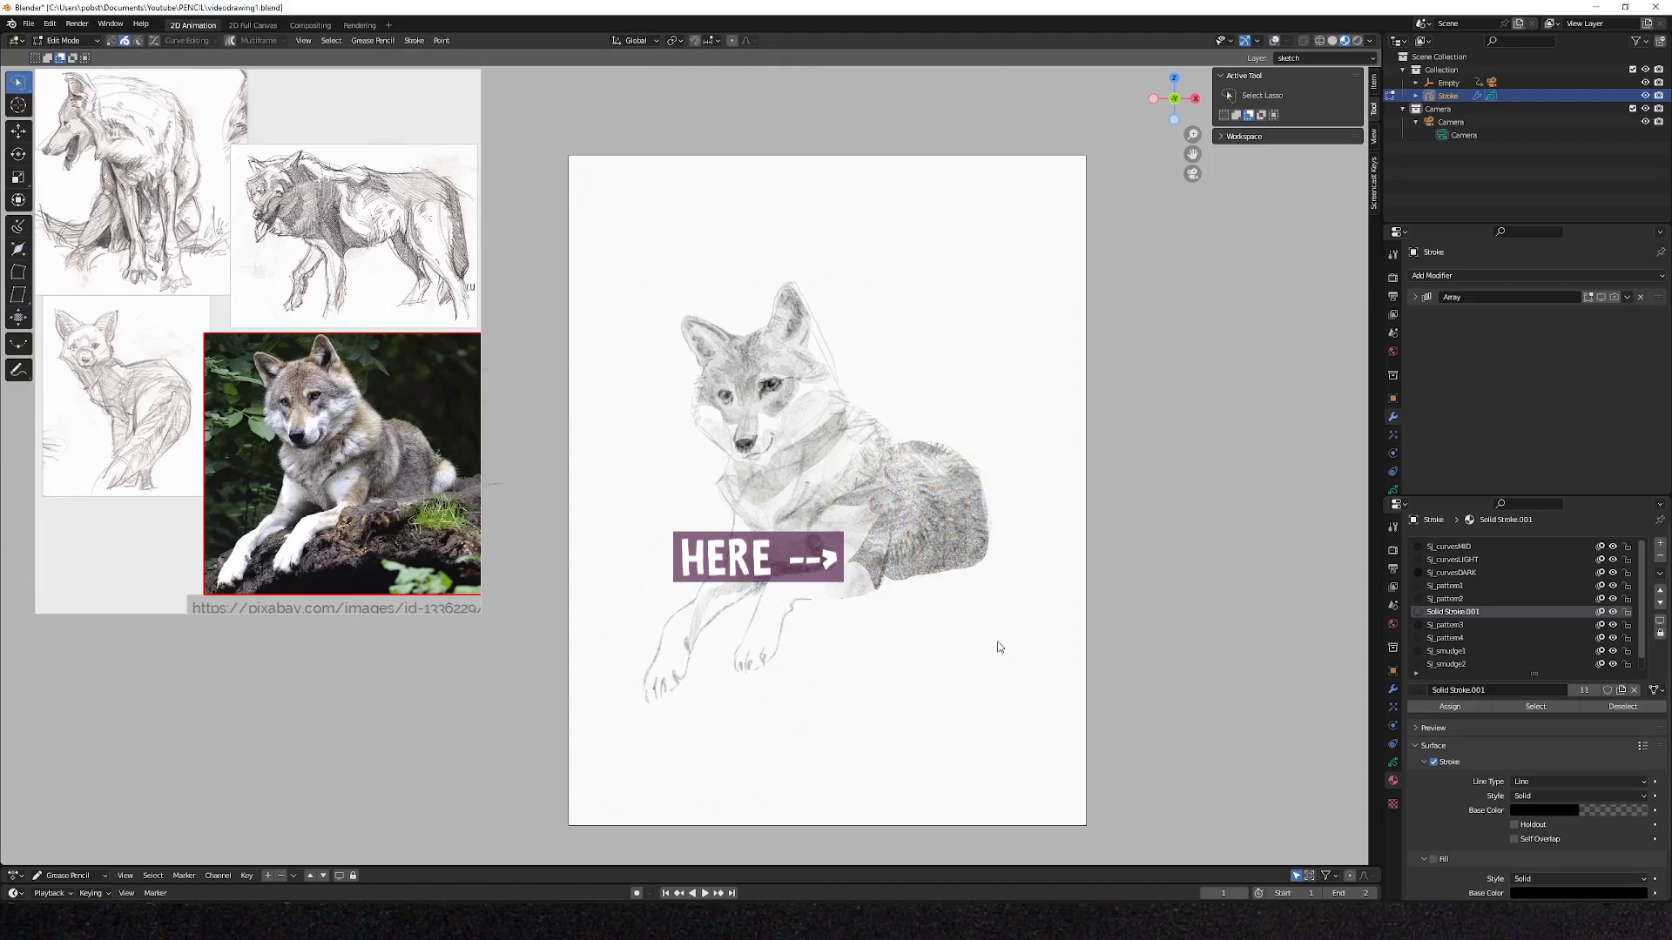
Adjust the strokes around the wolf's elbow and chest in Sculpt Mode, resizing the Push brush as needed.
key(ctrl+Tab)
mouse_move(854, 551)
mouse_down()
mouse_move(875, 568)
mouse_move(886, 533)
mouse_move(877, 566)
mouse_move(884, 542)
mouse_move(863, 556)
mouse_move(890, 524)
mouse_move(886, 550)
mouse_move(852, 535)
mouse_move(884, 555)
mouse_move(871, 544)
mouse_up()
key(f)
click(897, 574)
key(f)
click(895, 551)
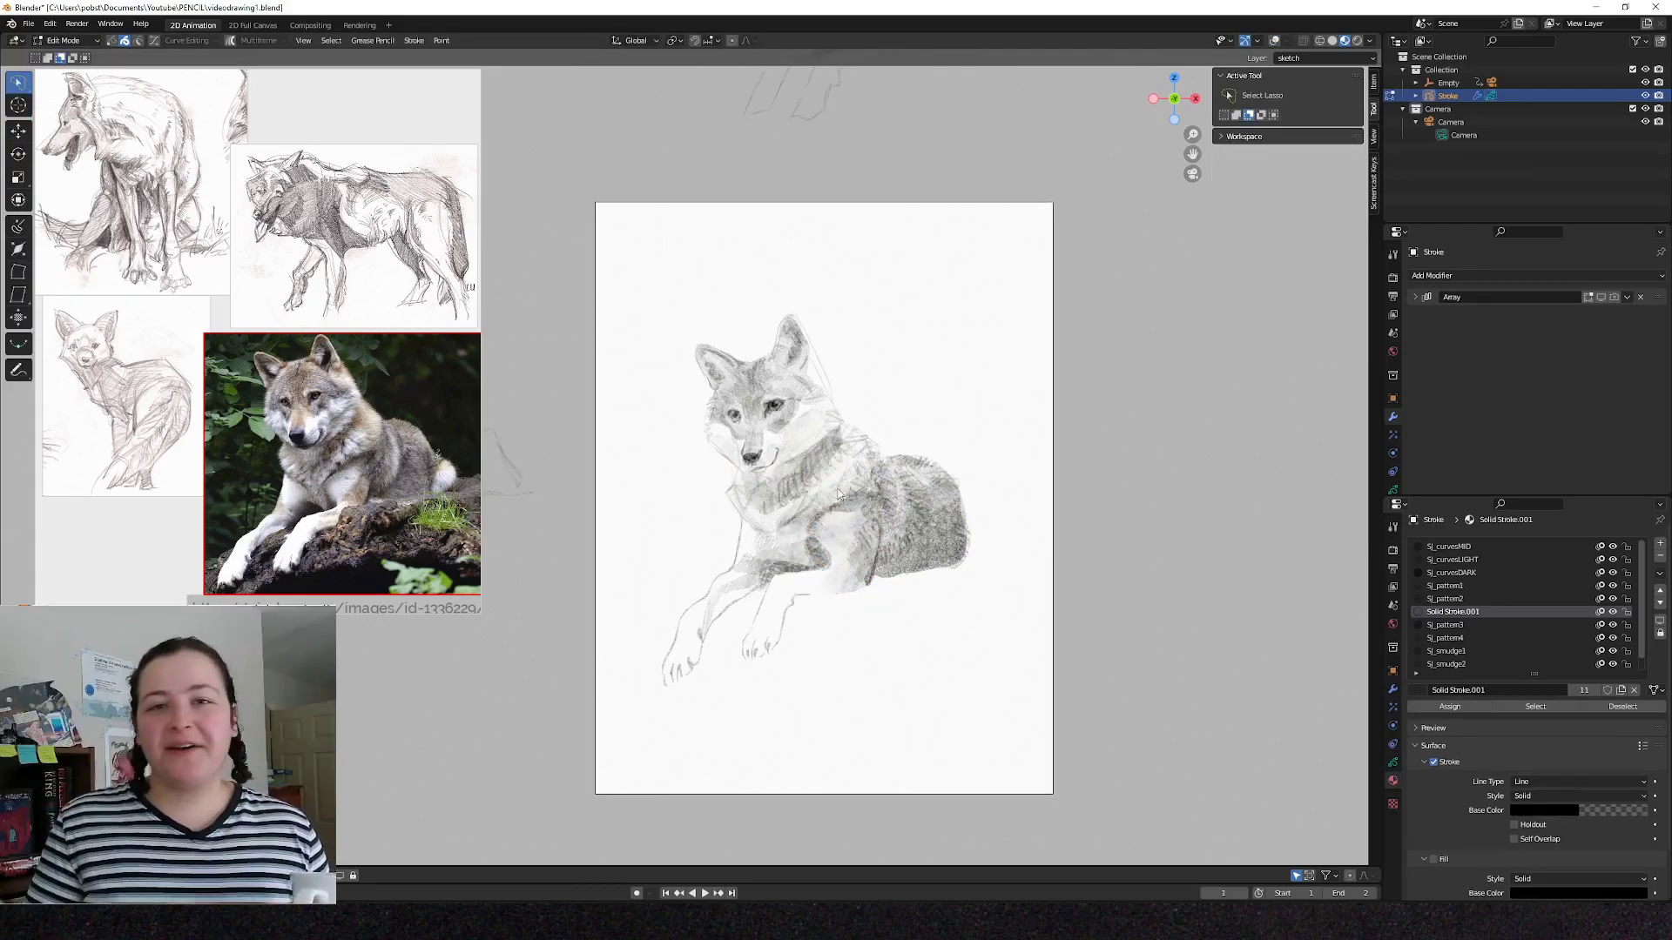
key(f)
click(779, 474)
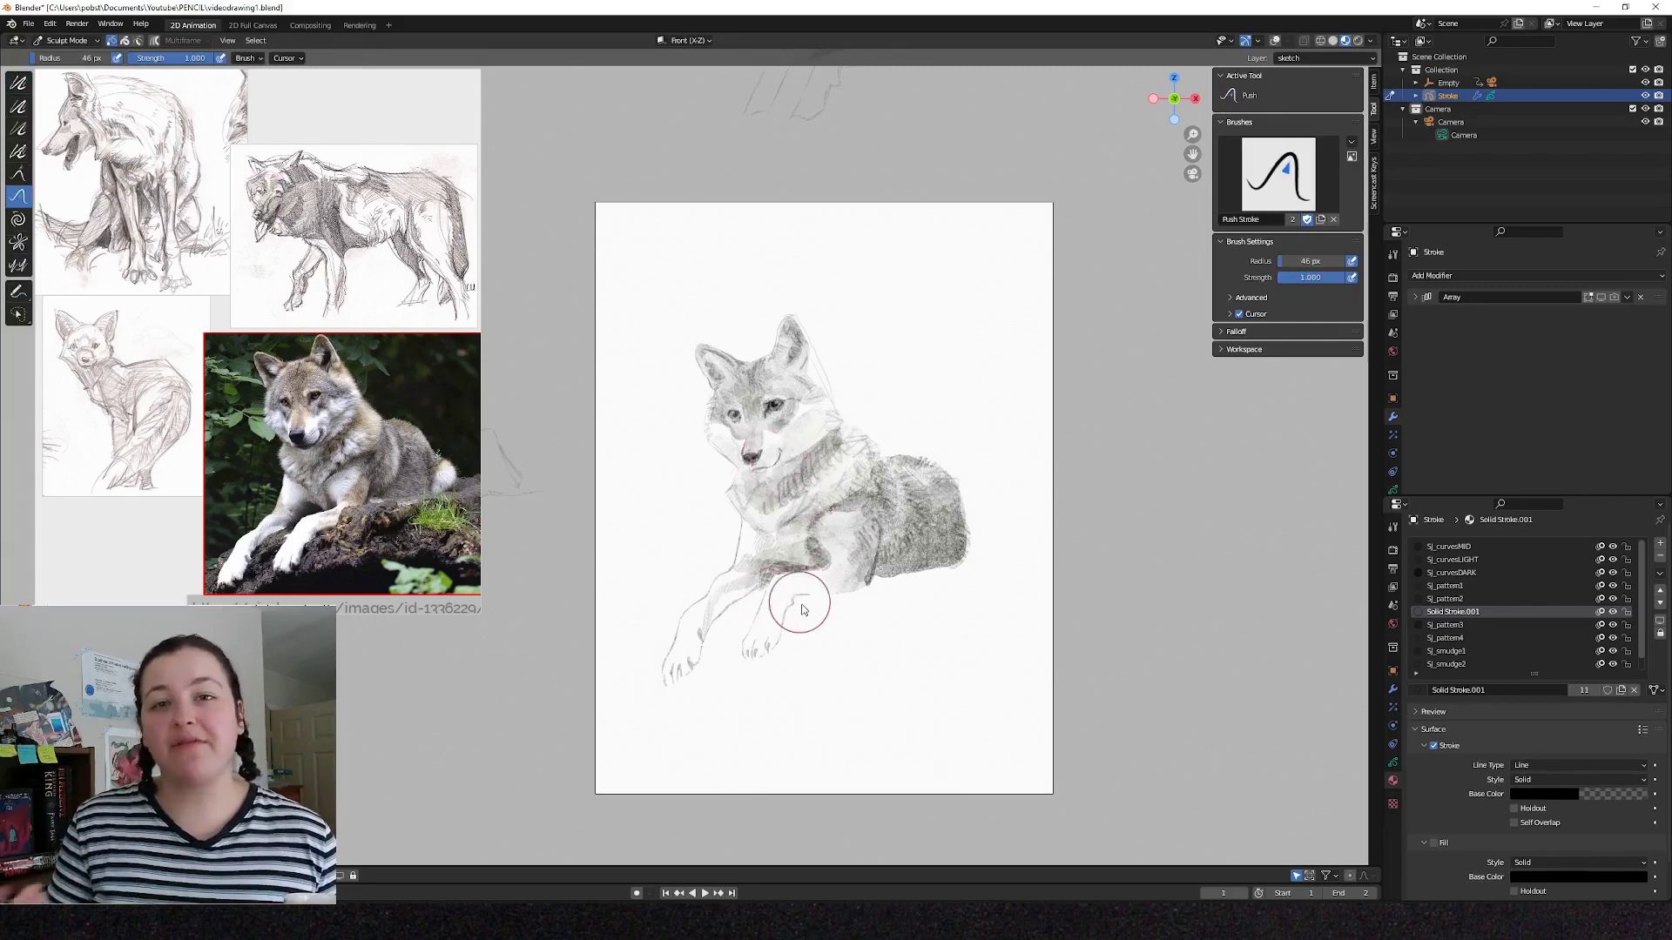
key(ctrl+Tab)
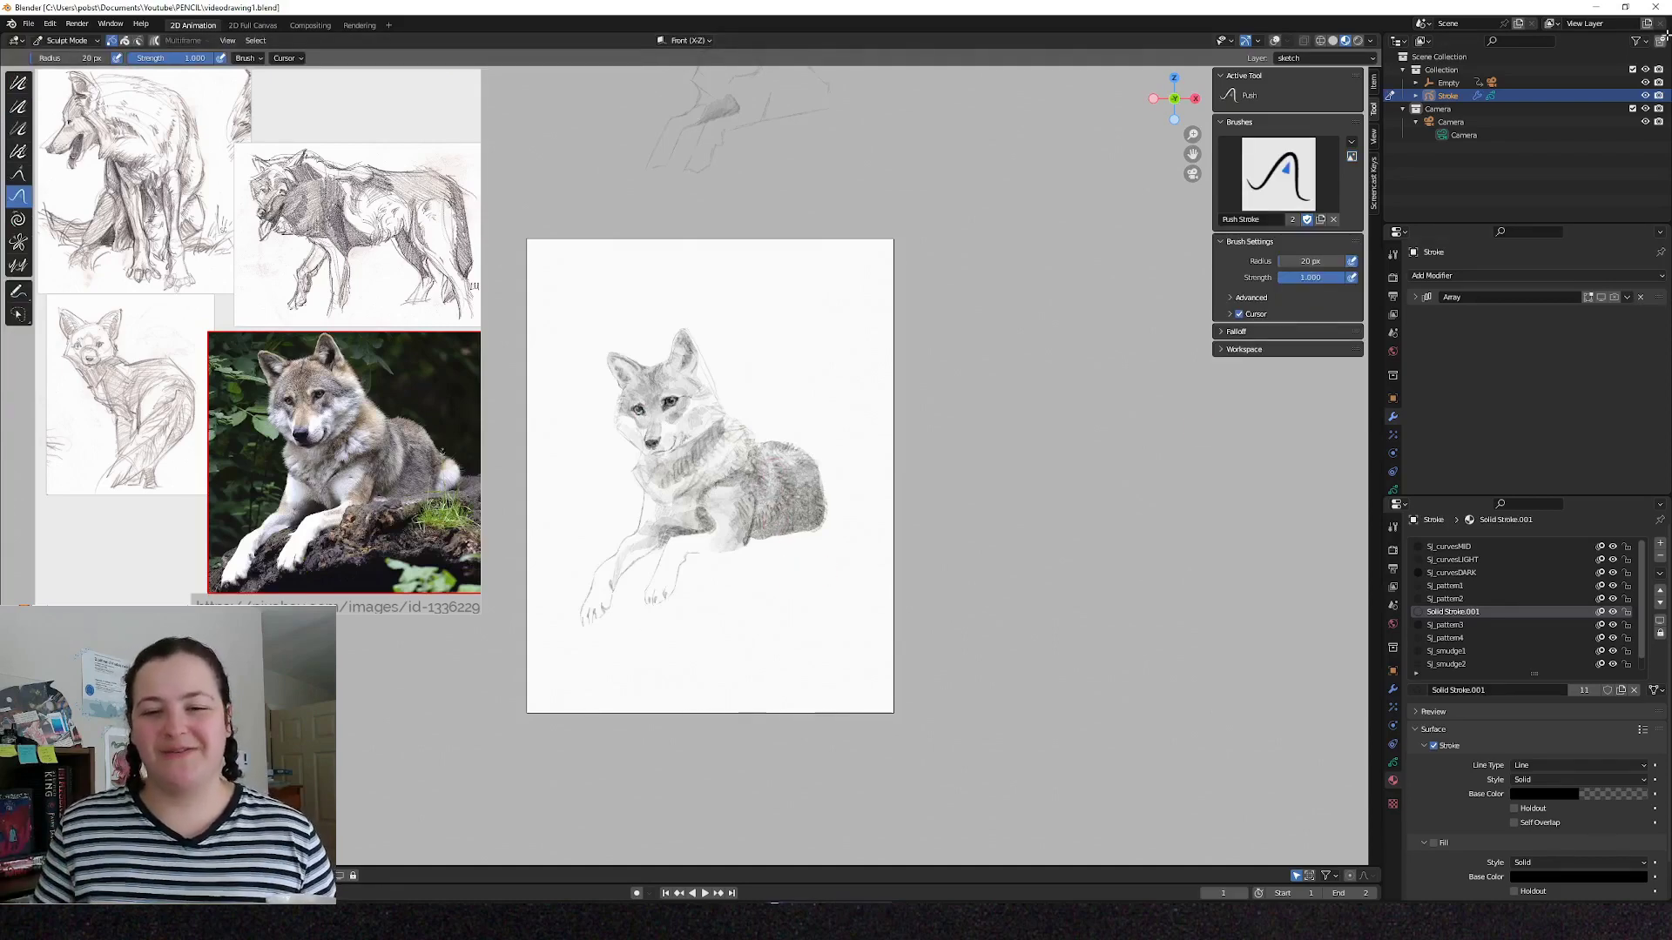
Open a separate Image Editor window showing the Render Result and place it beside the wolf drawing.
shift+drag(1387, 35, 1176, 243)
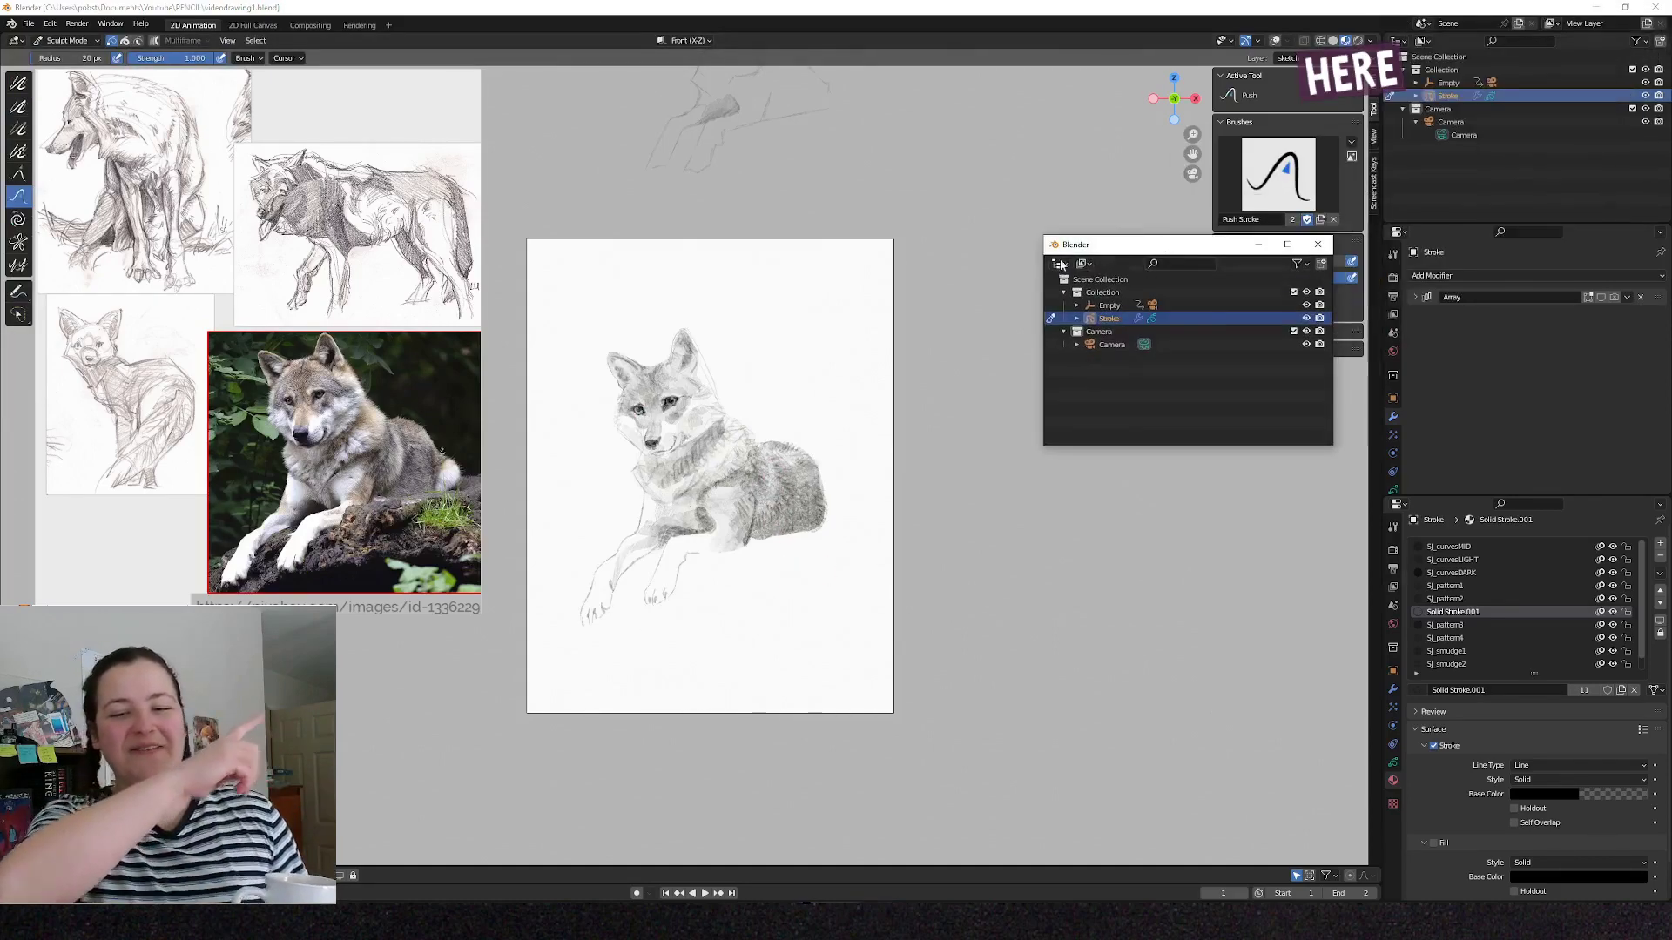
click(1058, 263)
click(1115, 308)
click(1195, 263)
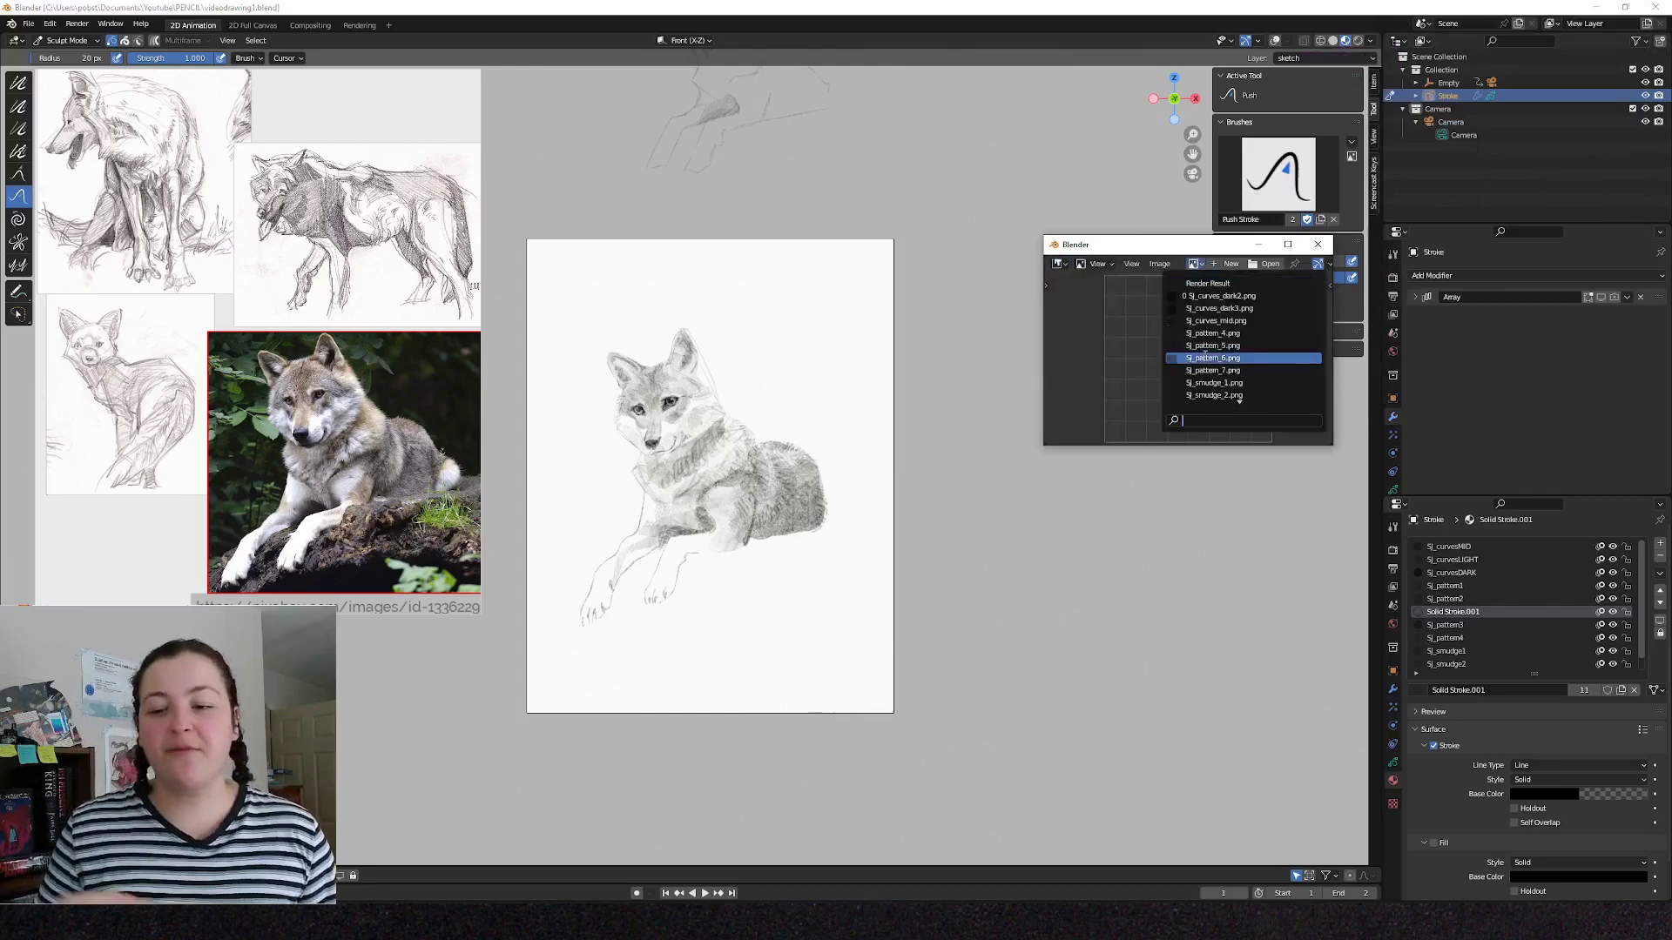
click(1219, 294)
drag(1171, 250, 1055, 374)
Set the output resolution percentage to 15% and render the current frame.
click(1392, 296)
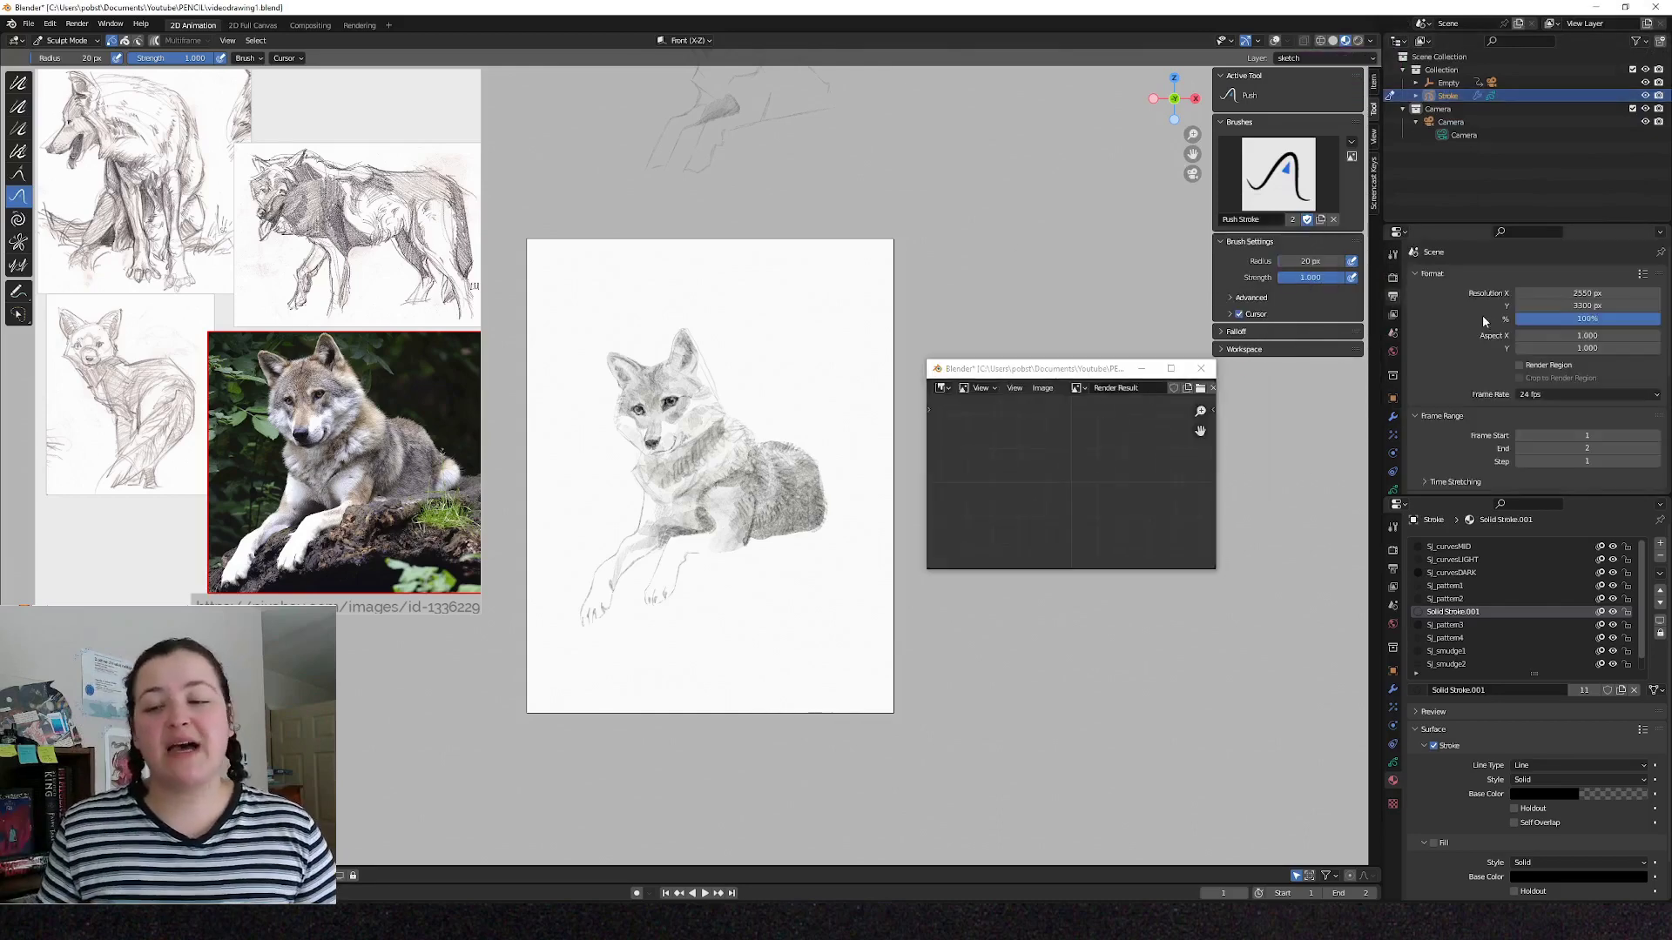
click(1583, 318)
text(15)
key(Return)
key(F12)
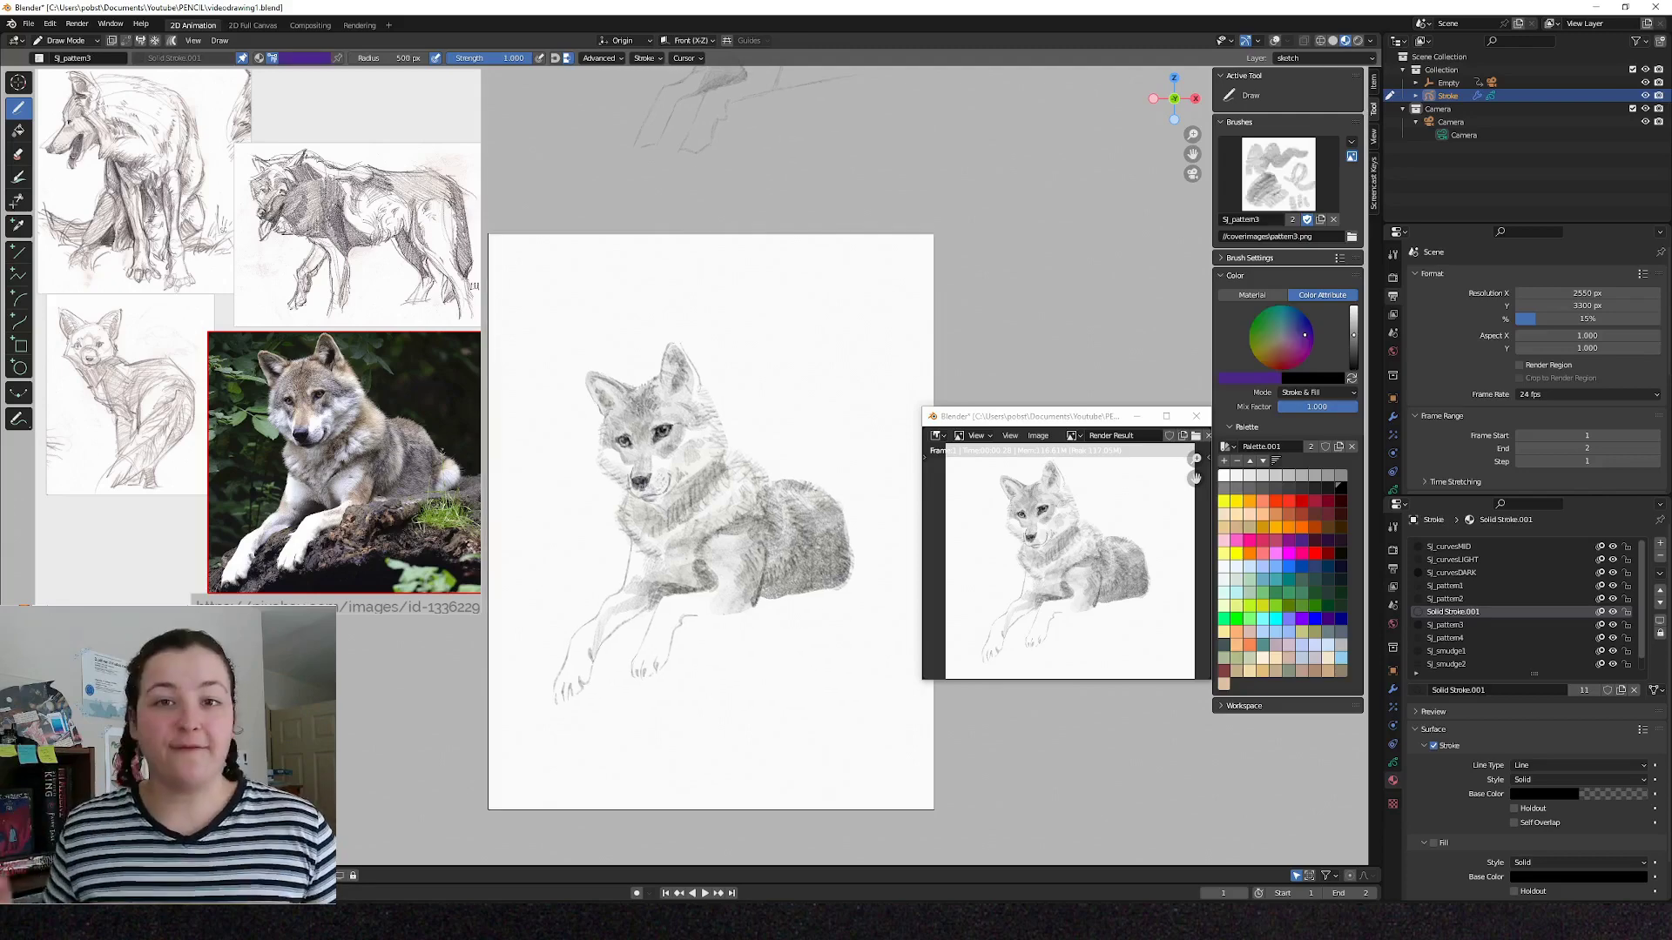
Shade the wolf's muzzle with the SJ_pattern3 brush and select a stroke there in Edit Mode.
drag(643, 481, 669, 488)
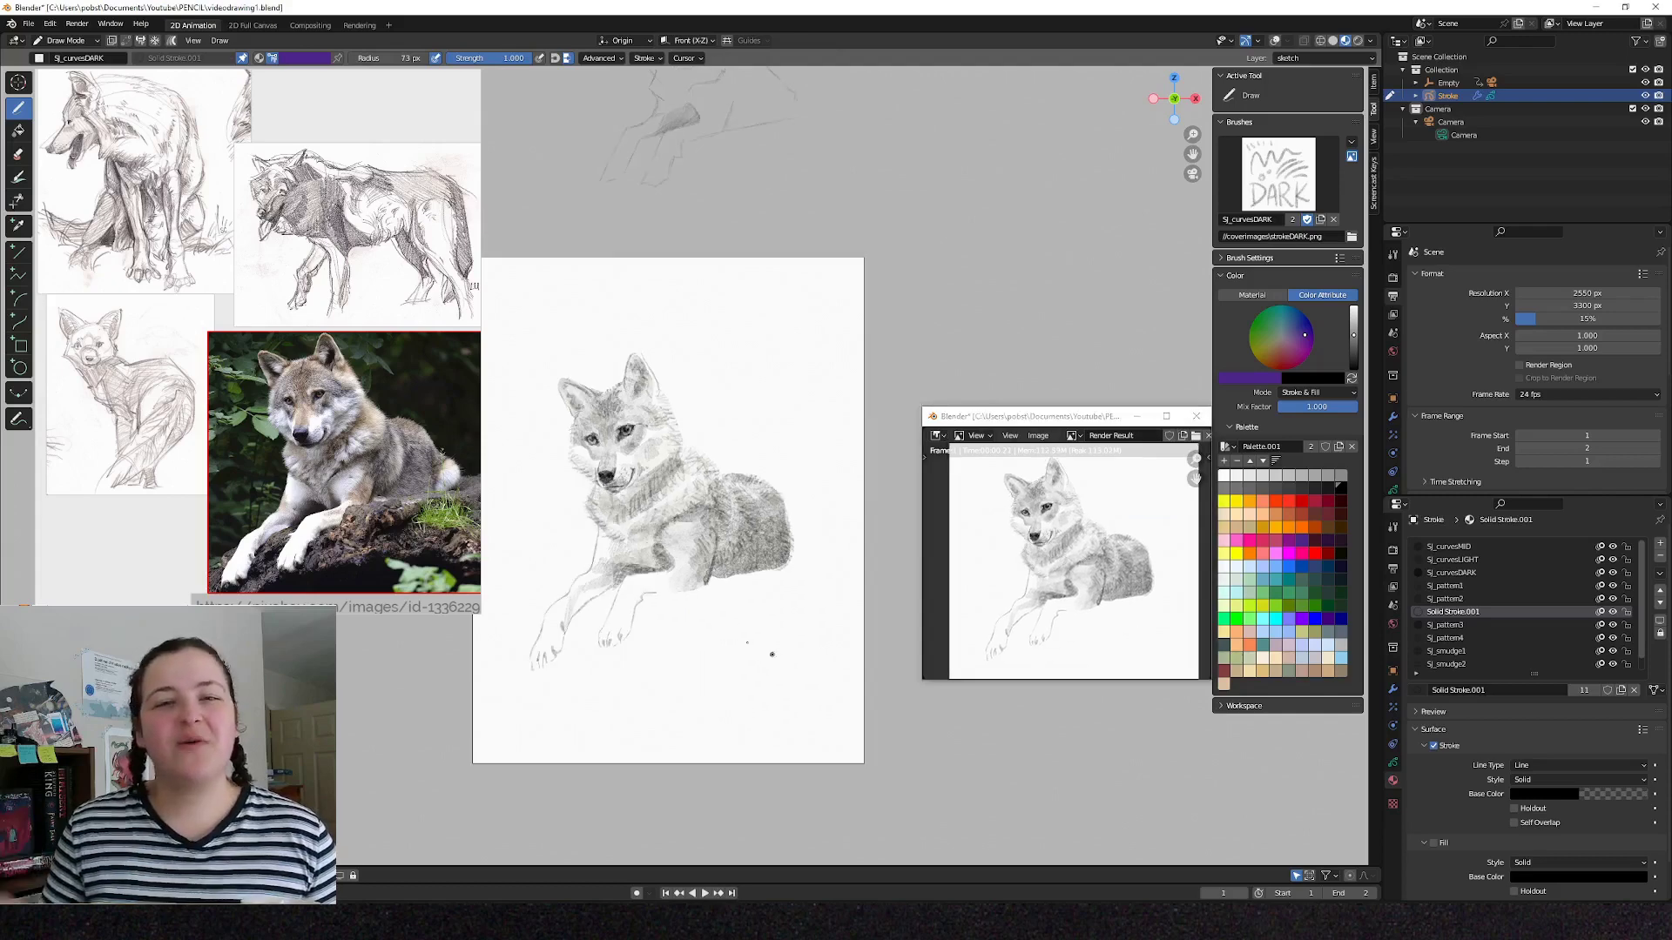
key(ctrl+Tab)
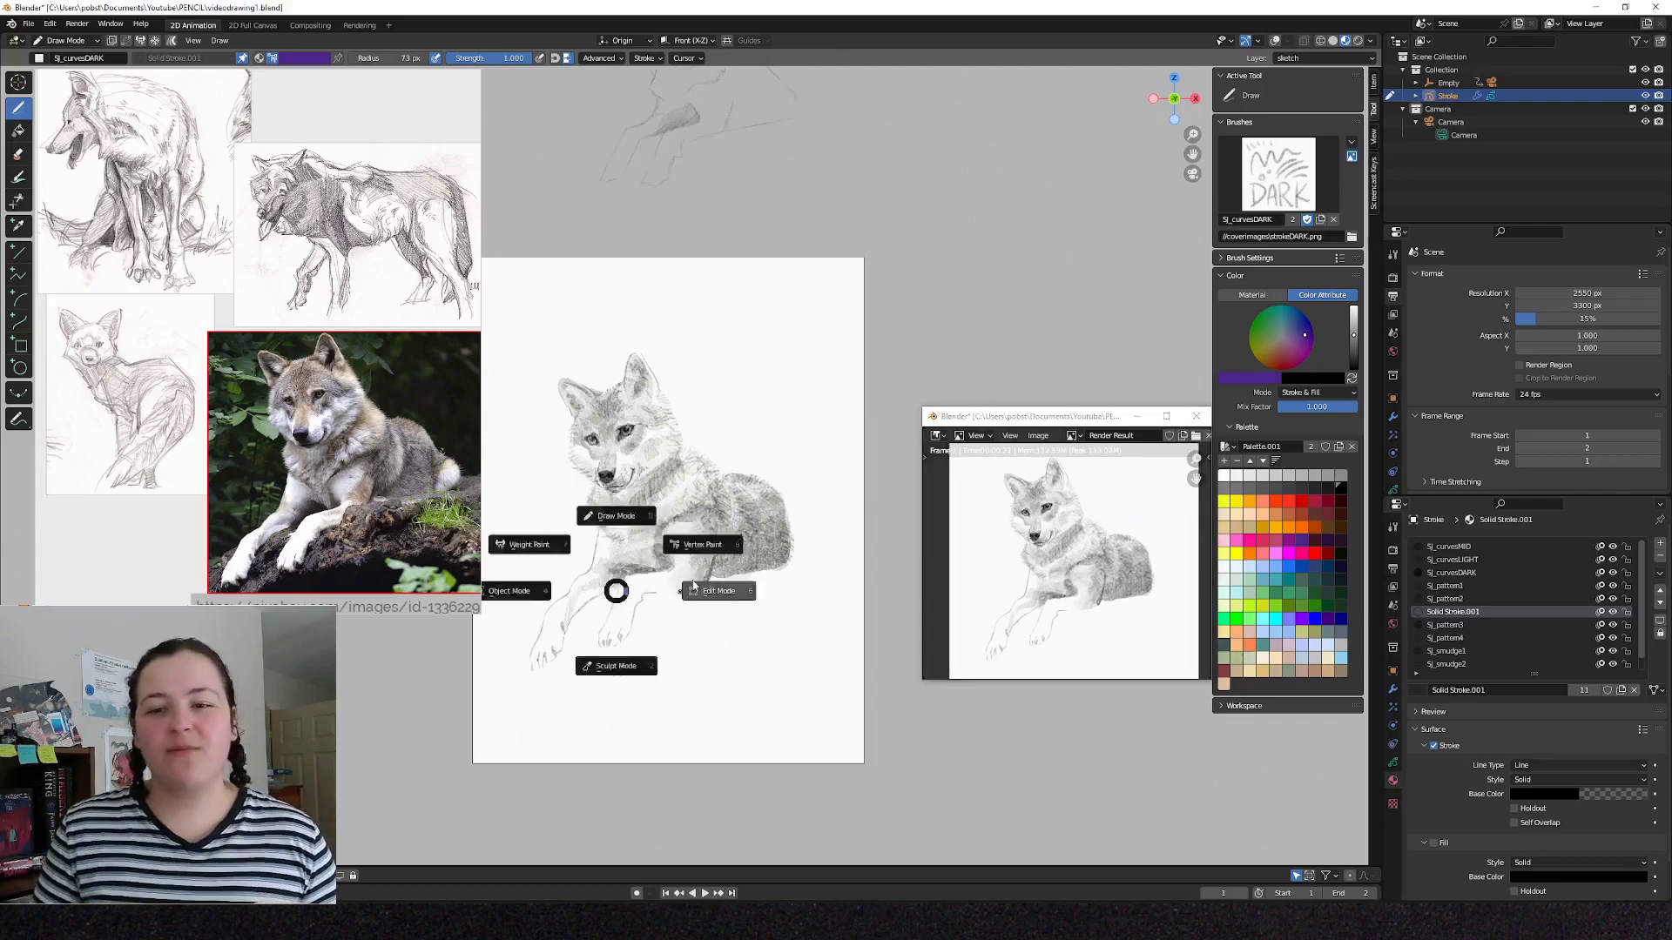
click(624, 488)
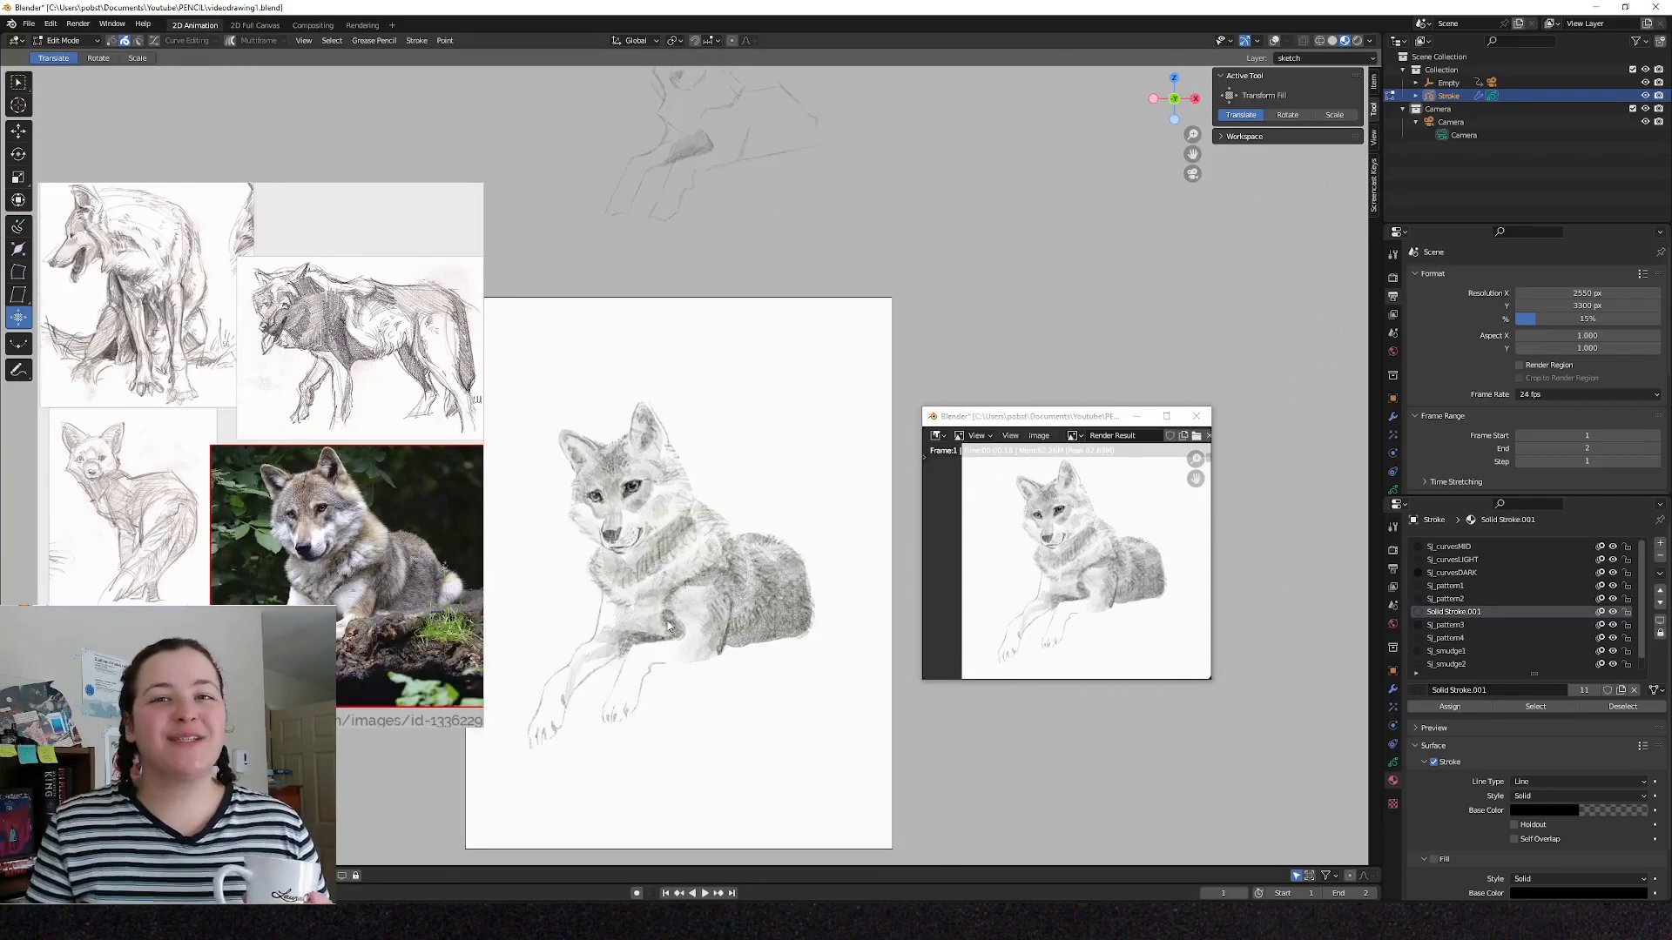
Switch to Sculpt Mode, enlarge the Push brush to a 140 px radius and re-render the drawing.
key(ctrl+Tab)
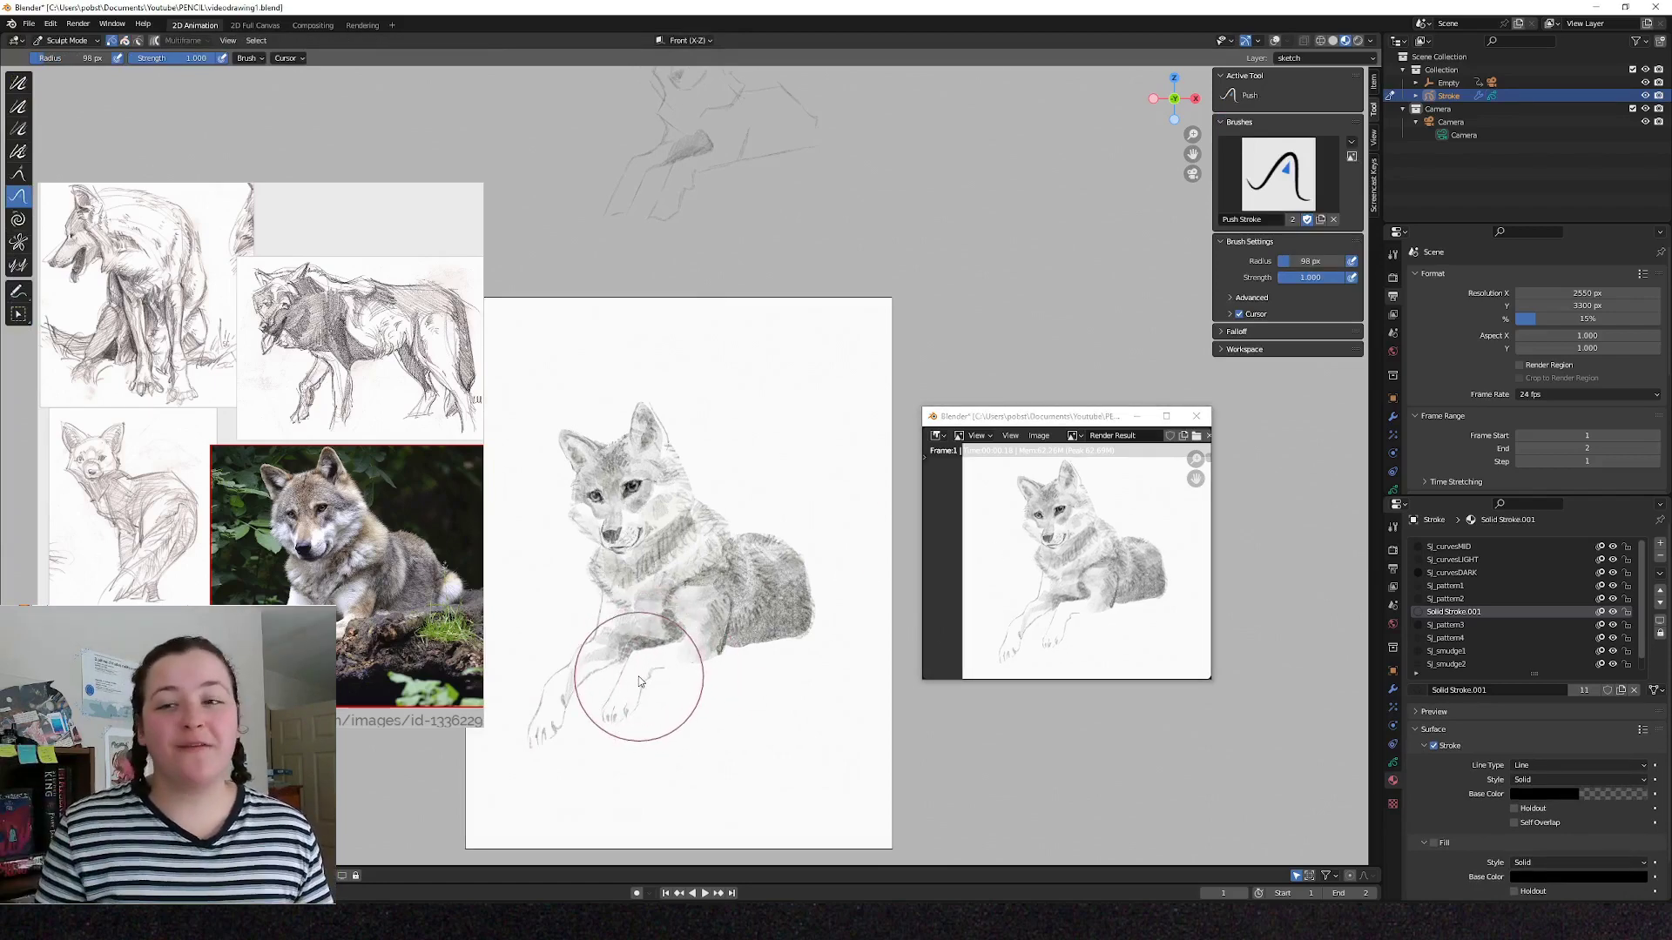
key(f)
click(644, 733)
click(1080, 625)
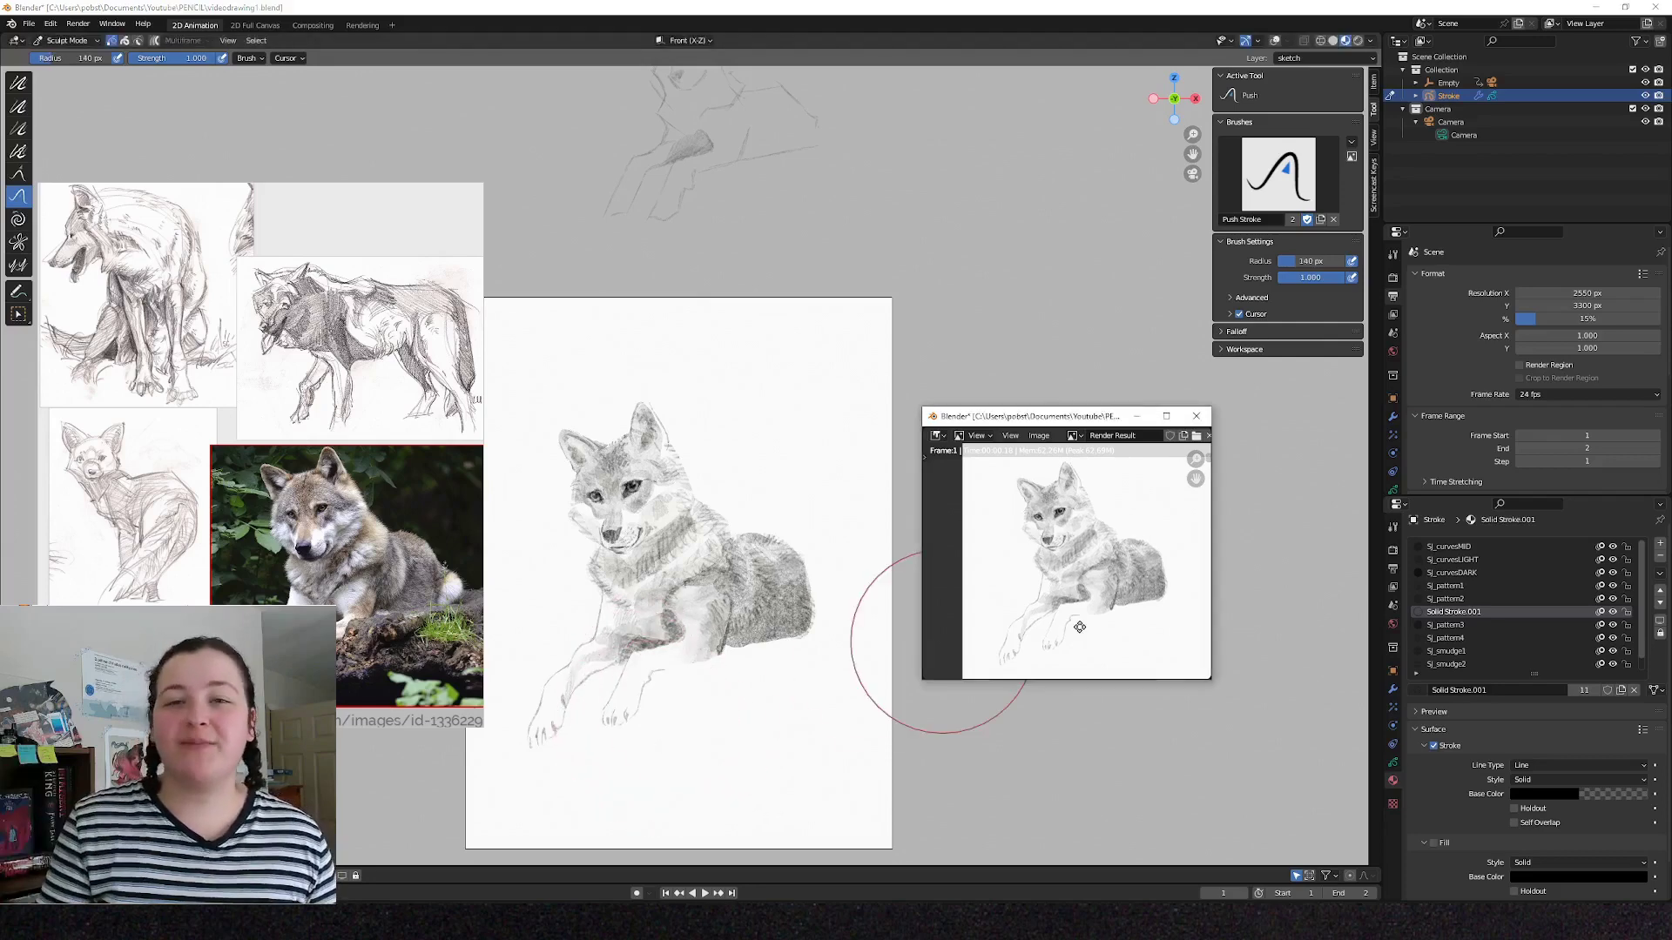
key(F12)
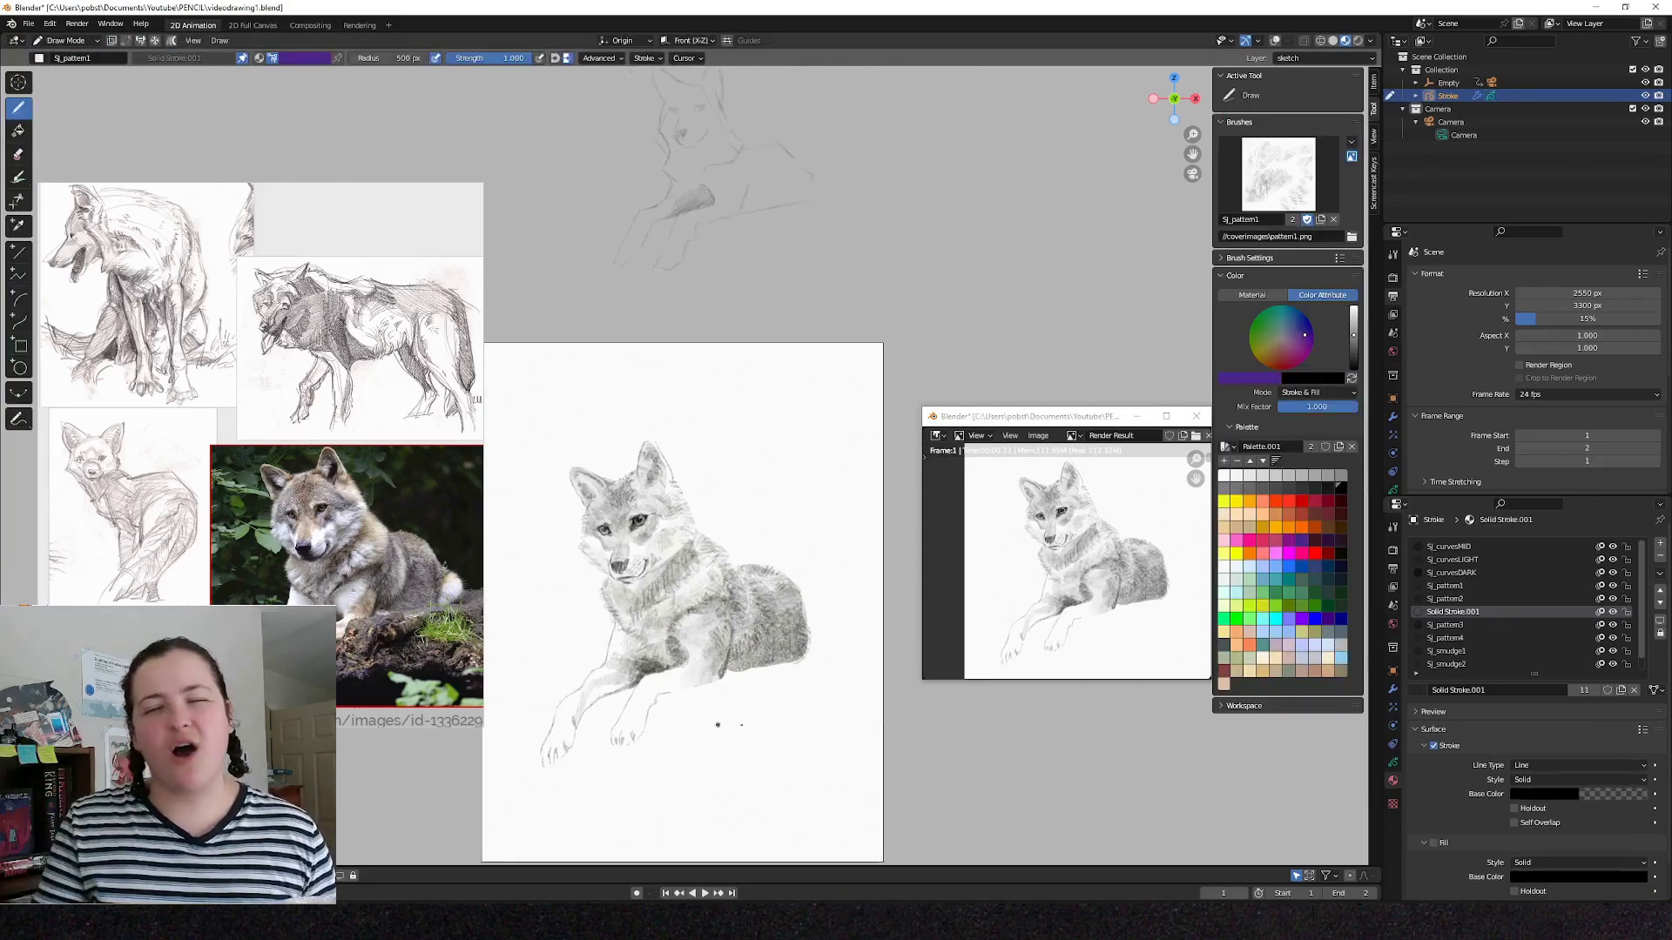
Shade the background around the wolf's head, neck and chest with the SJ_smudge1 and SJ_pattern3 brushes.
click(1278, 174)
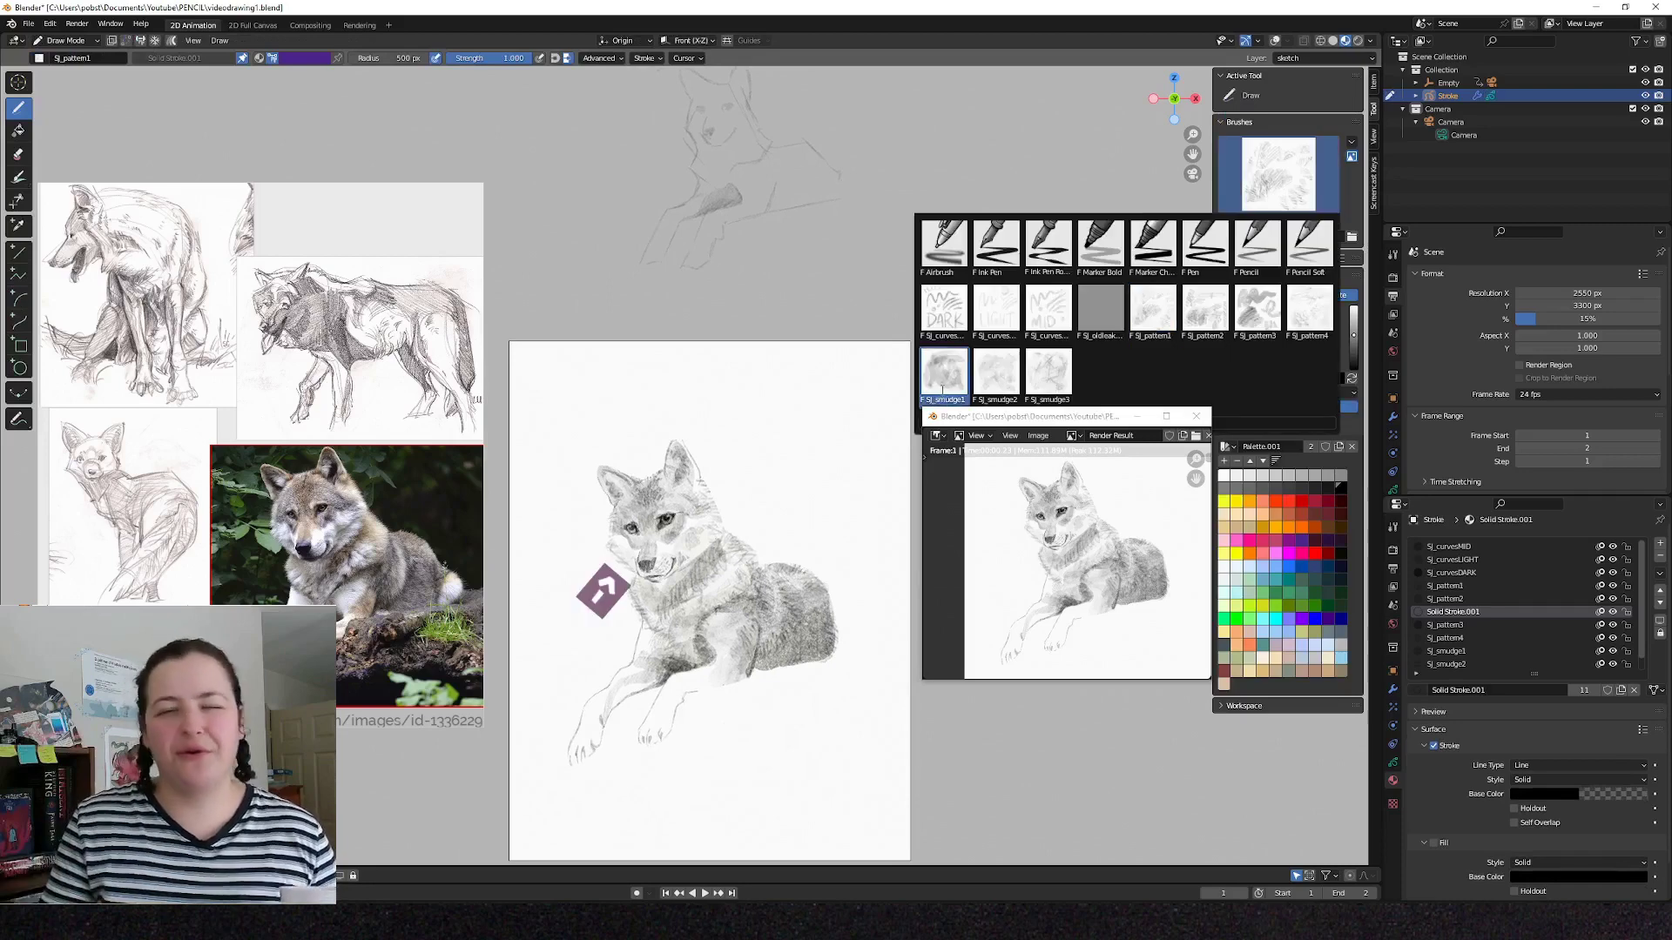
click(943, 374)
drag(698, 443, 749, 533)
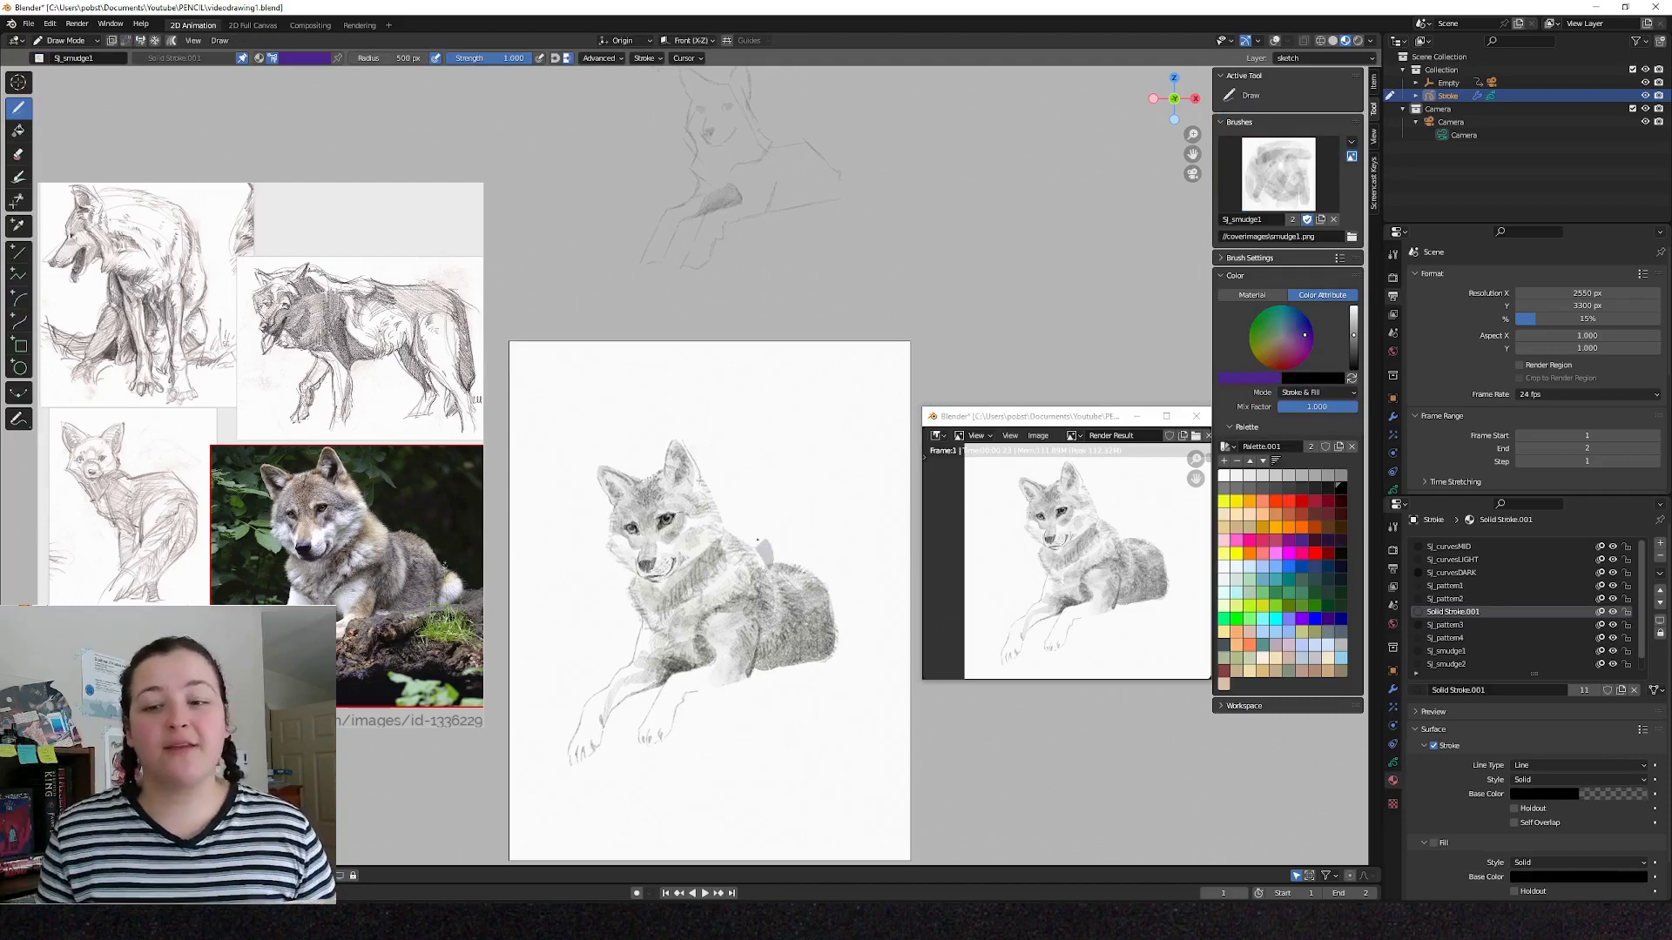
mouse_move(737, 524)
mouse_down()
mouse_move(744, 475)
mouse_move(792, 544)
mouse_move(736, 521)
mouse_up()
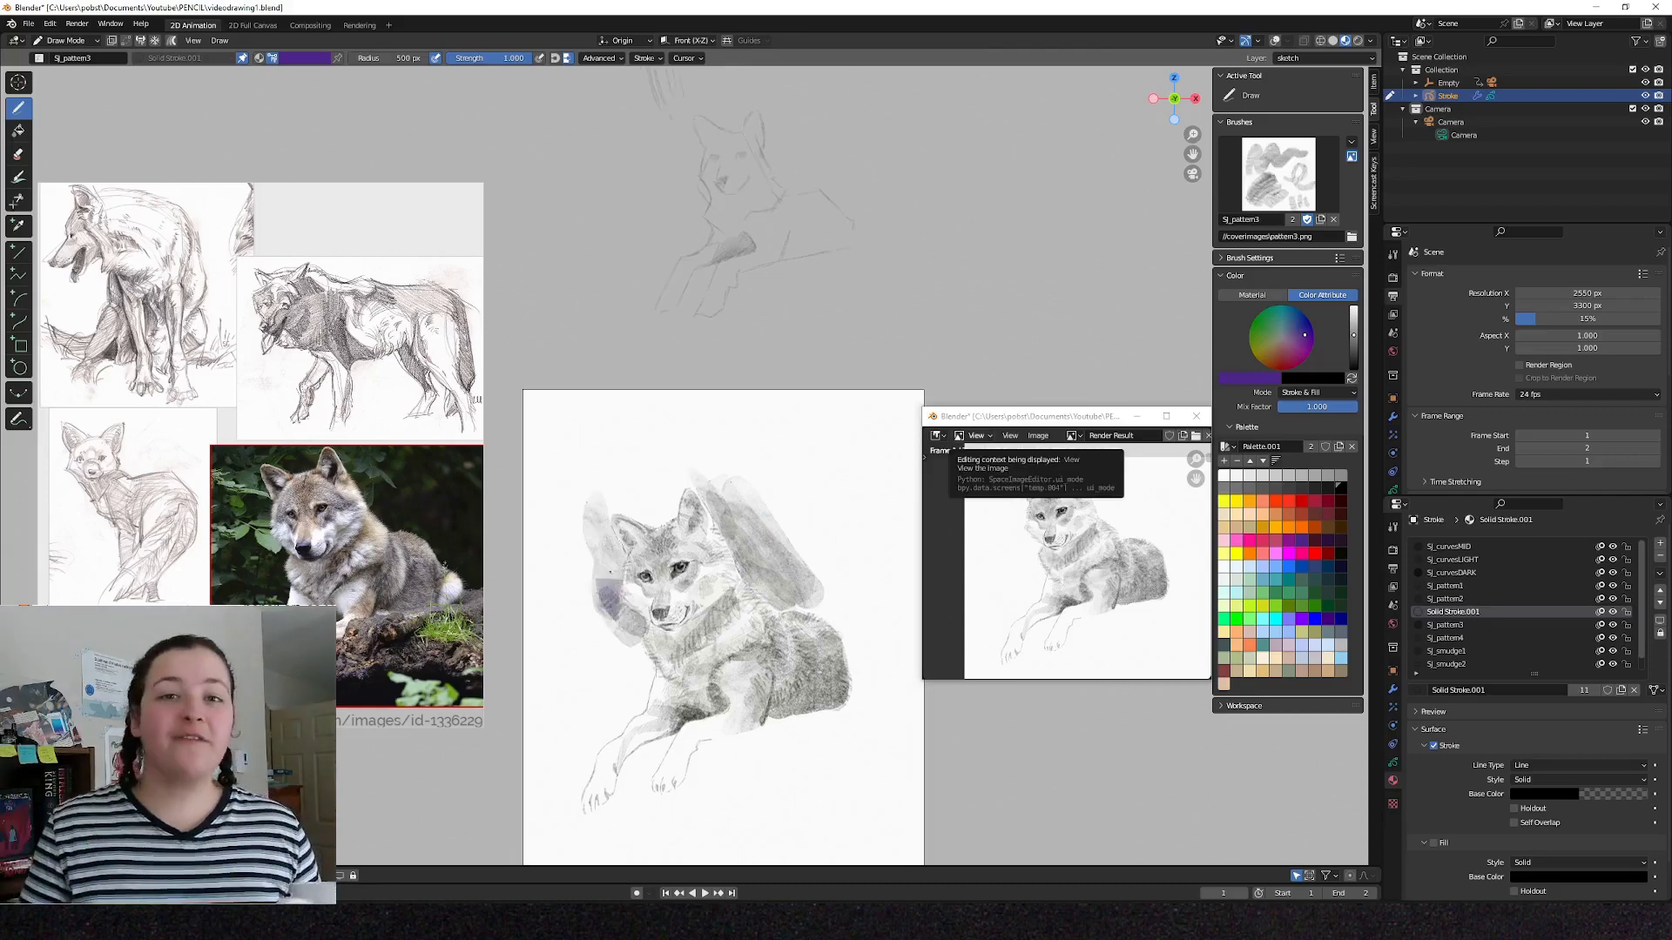
drag(612, 574, 603, 527)
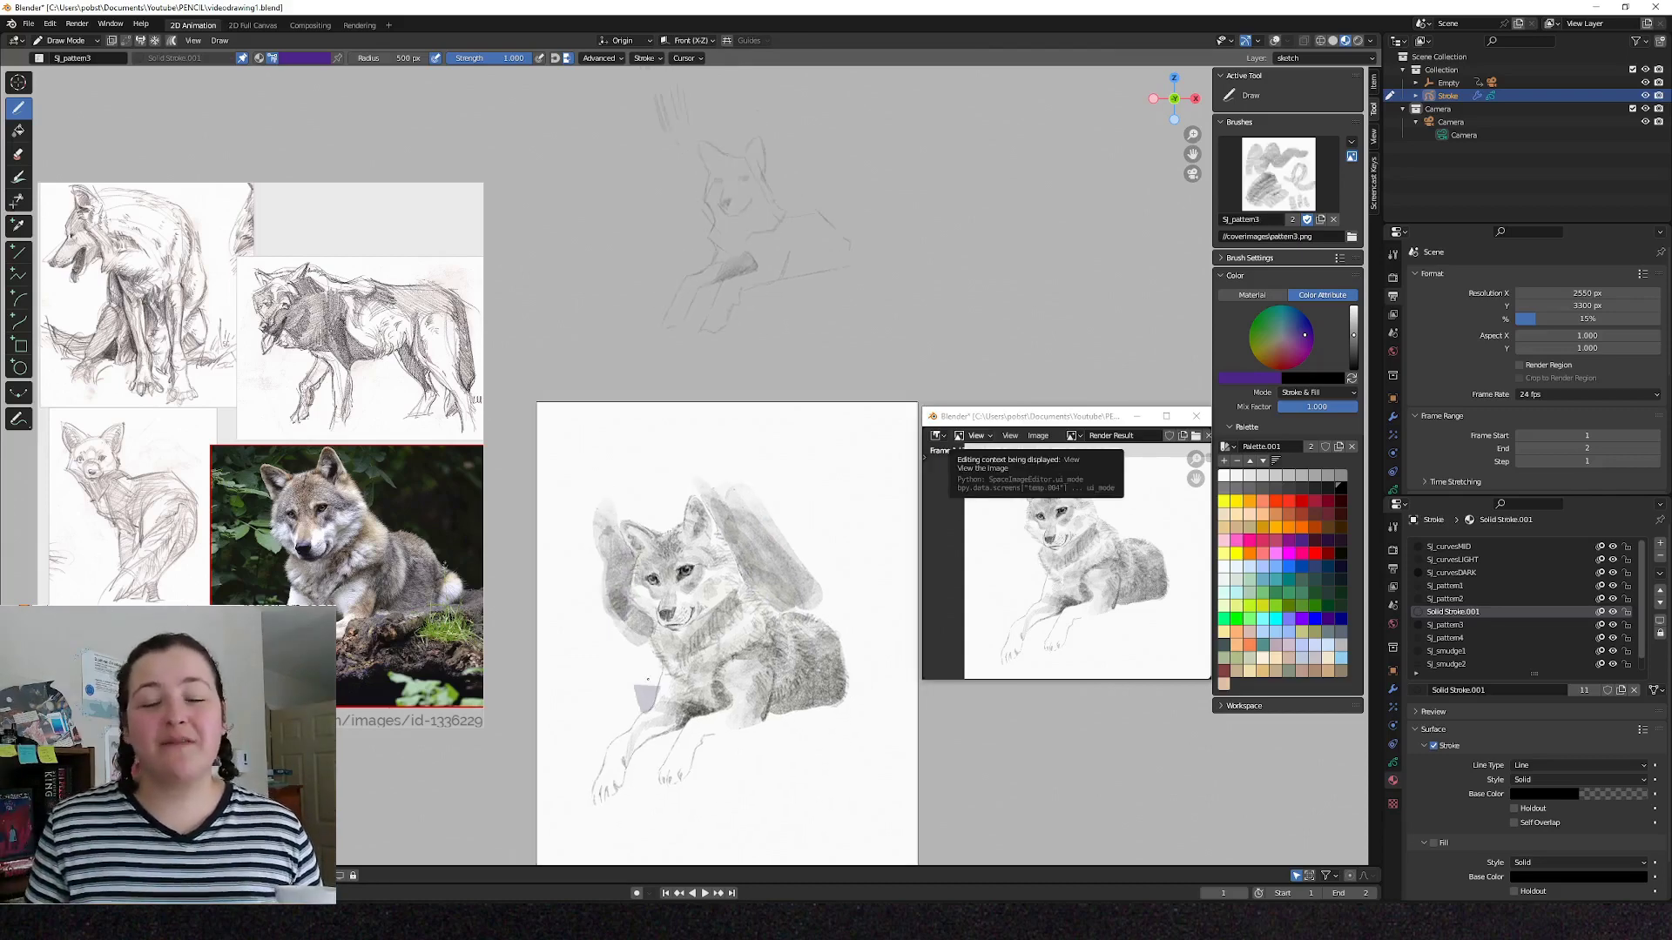
drag(648, 688, 666, 642)
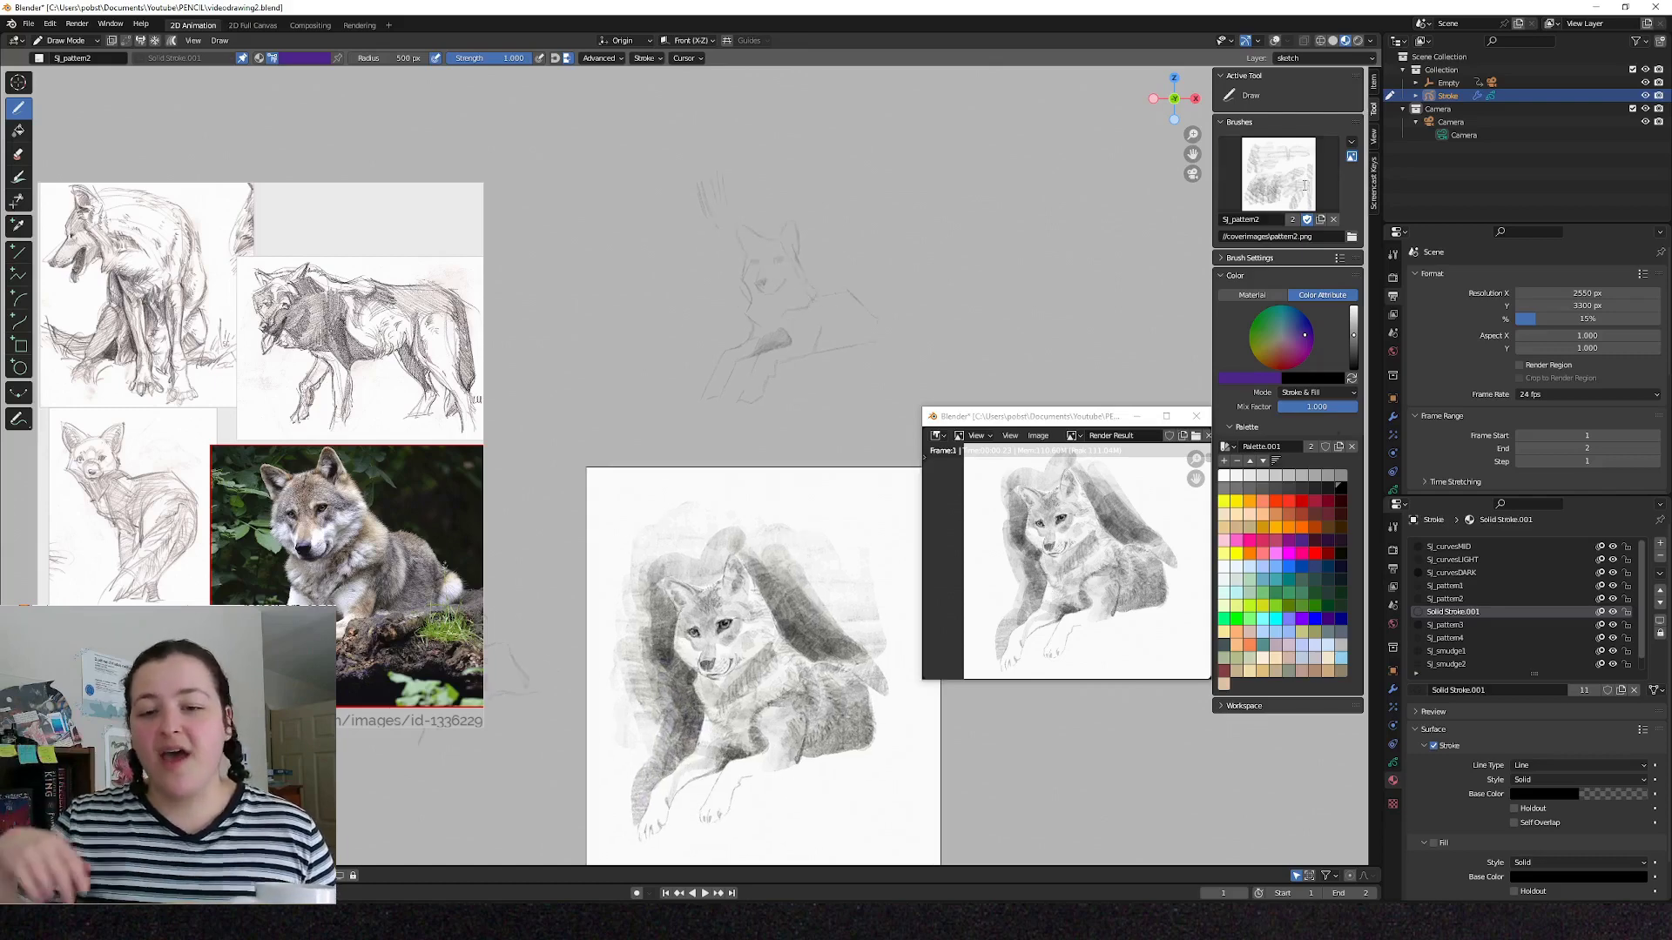
Darken the background with the SJ_pattern3 brush and soften it beside the wolf's face and front legs with SJ_smudge2.
click(1279, 174)
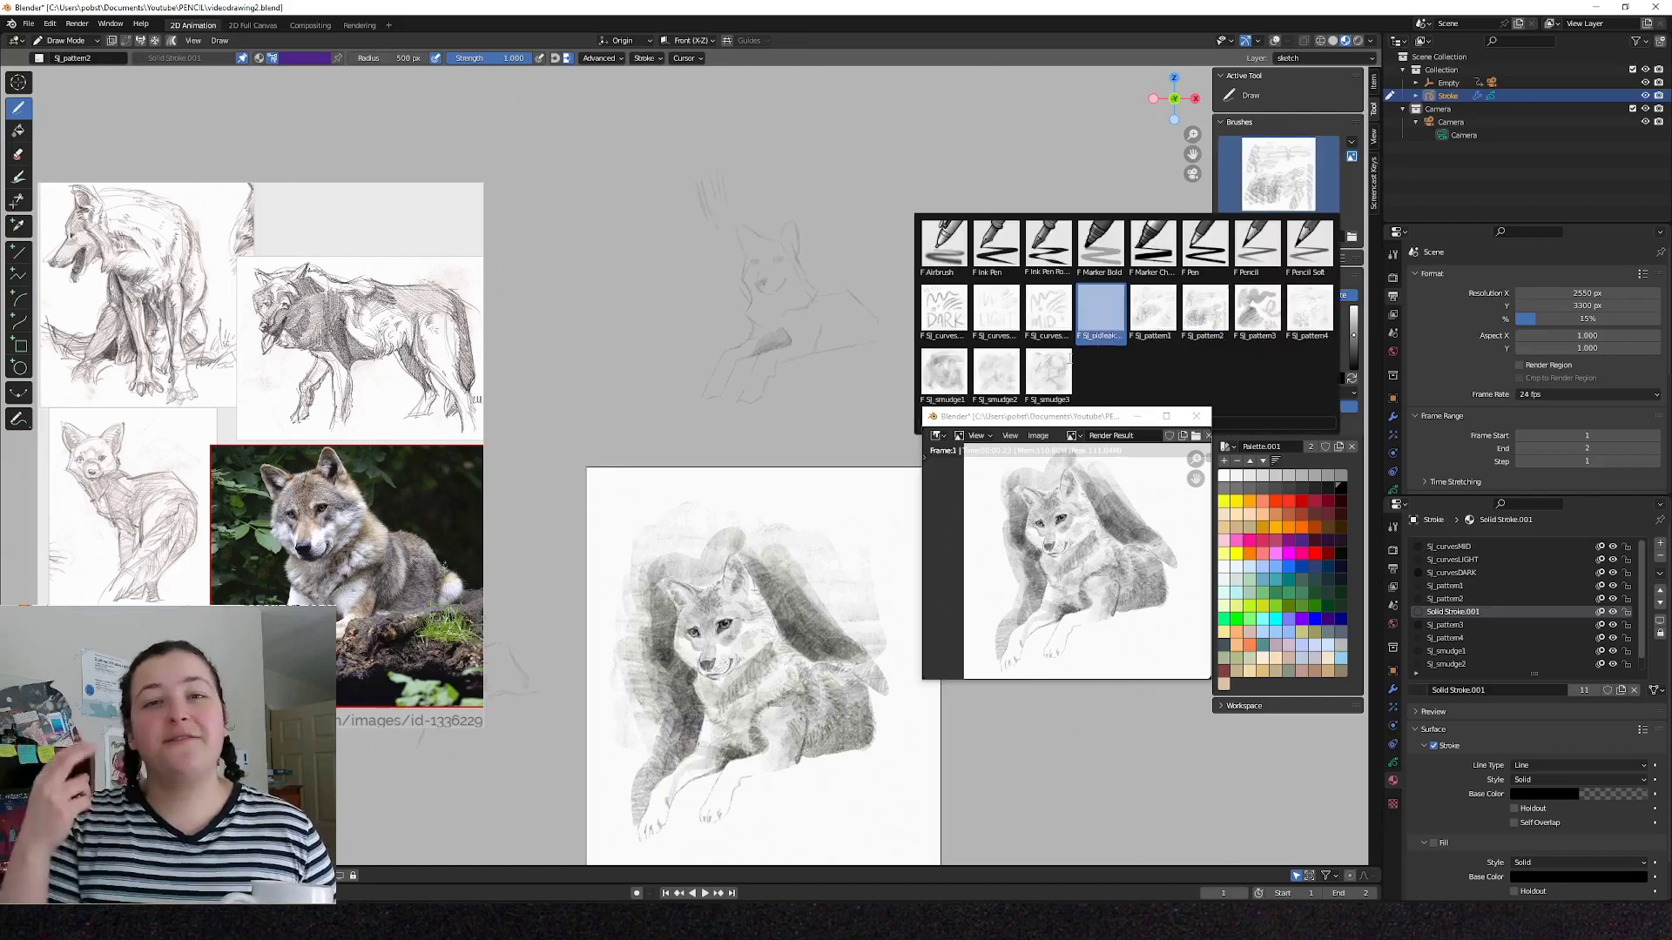
click(1253, 322)
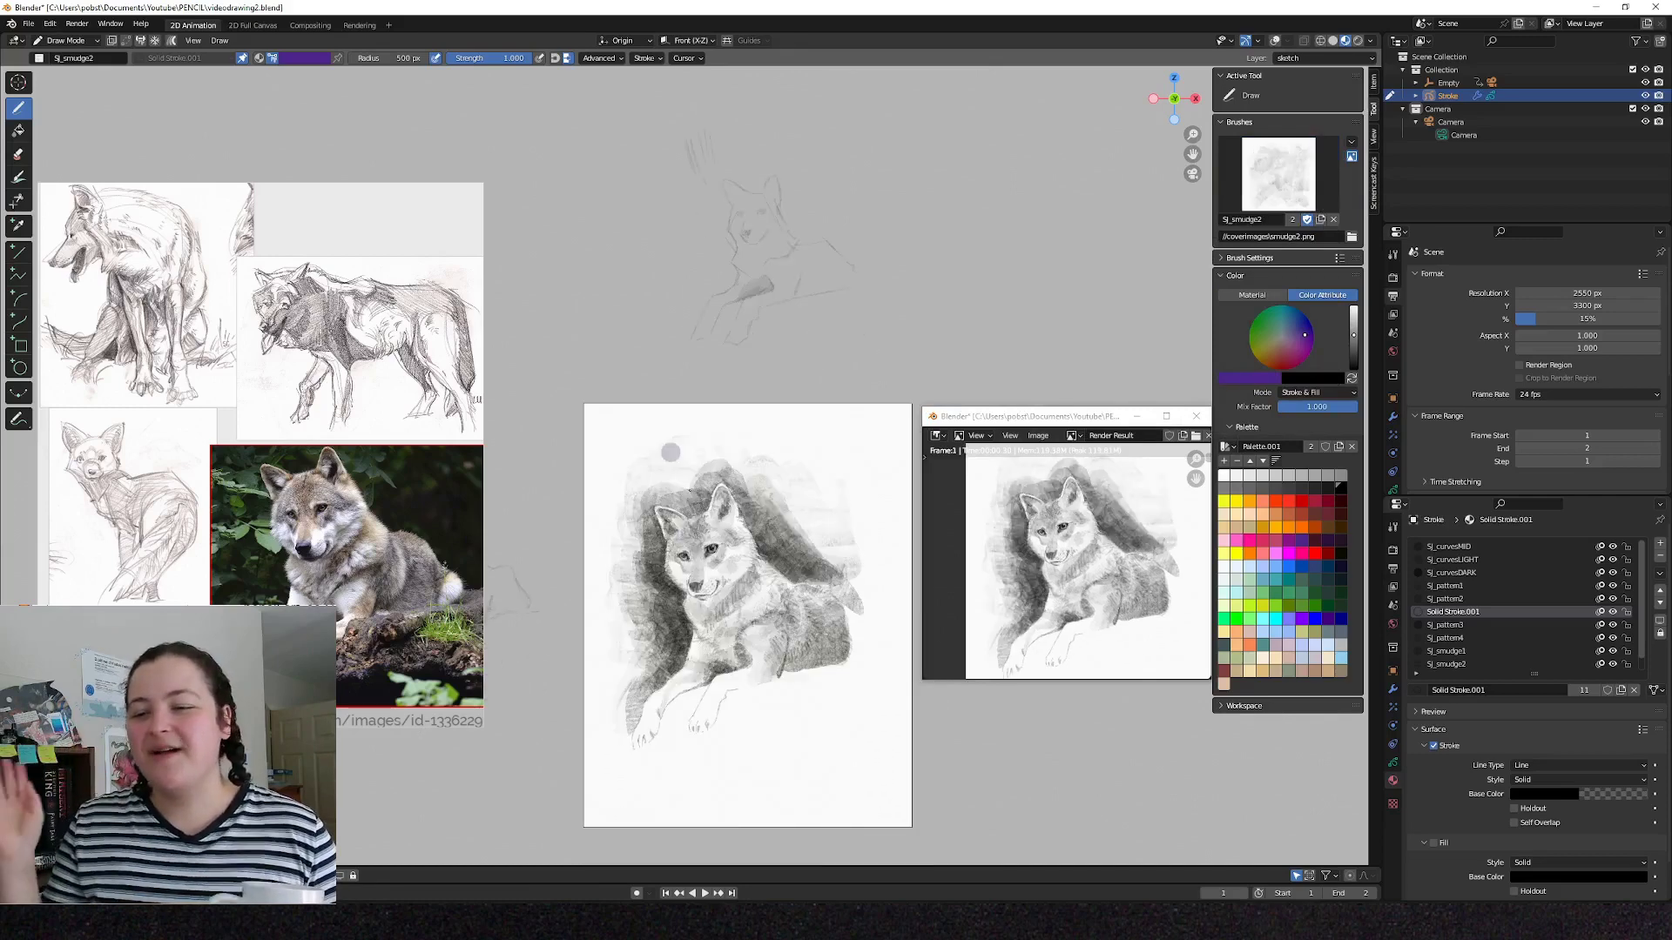
mouse_move(622, 449)
mouse_down()
mouse_move(709, 497)
mouse_move(640, 610)
mouse_move(666, 688)
mouse_up()
mouse_move(653, 495)
mouse_down()
mouse_move(623, 610)
mouse_move(672, 691)
mouse_up()
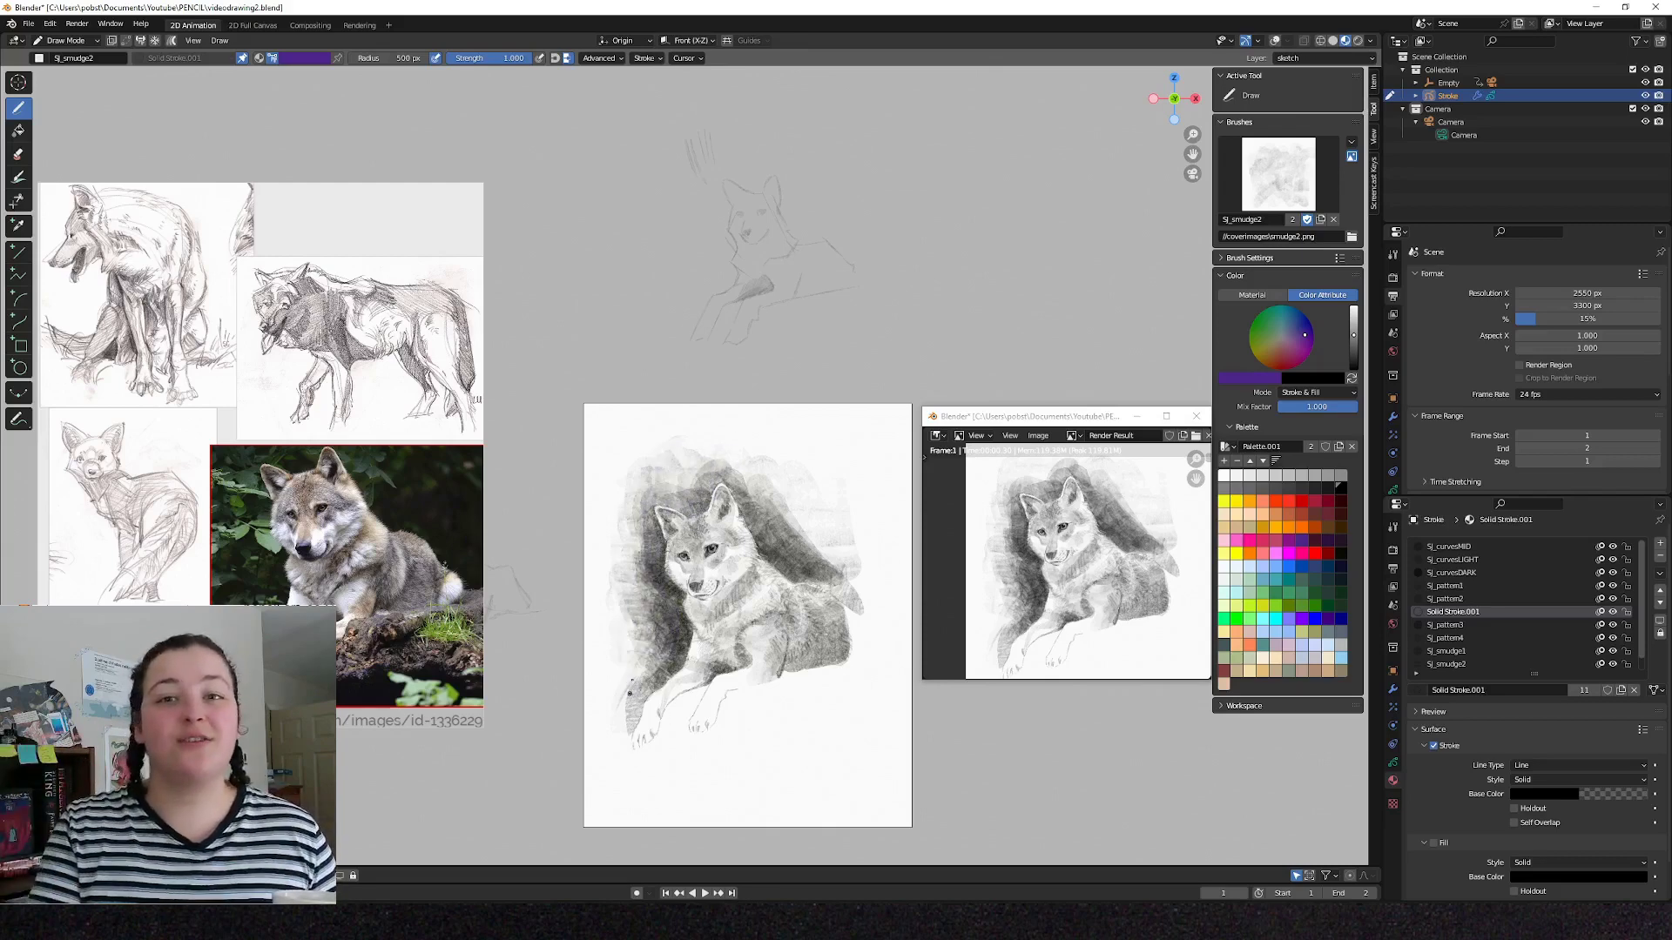
drag(653, 497, 670, 688)
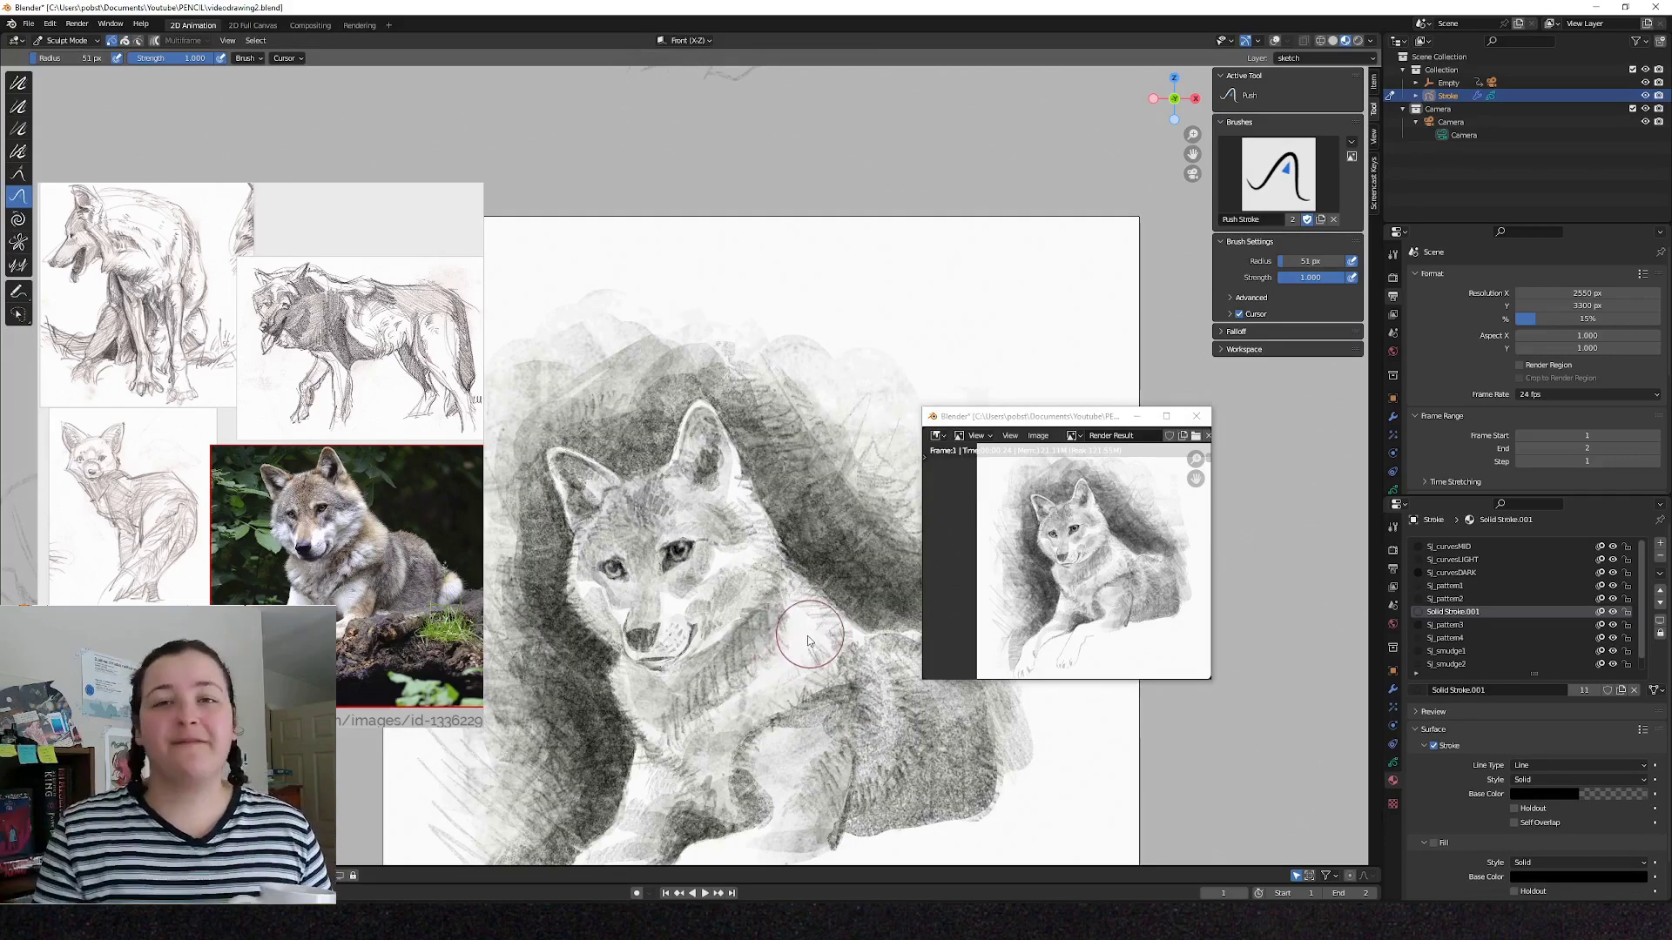
Render the wolf drawing, switch through Edit Mode back to Sculpt Mode, and render it again.
key(F12)
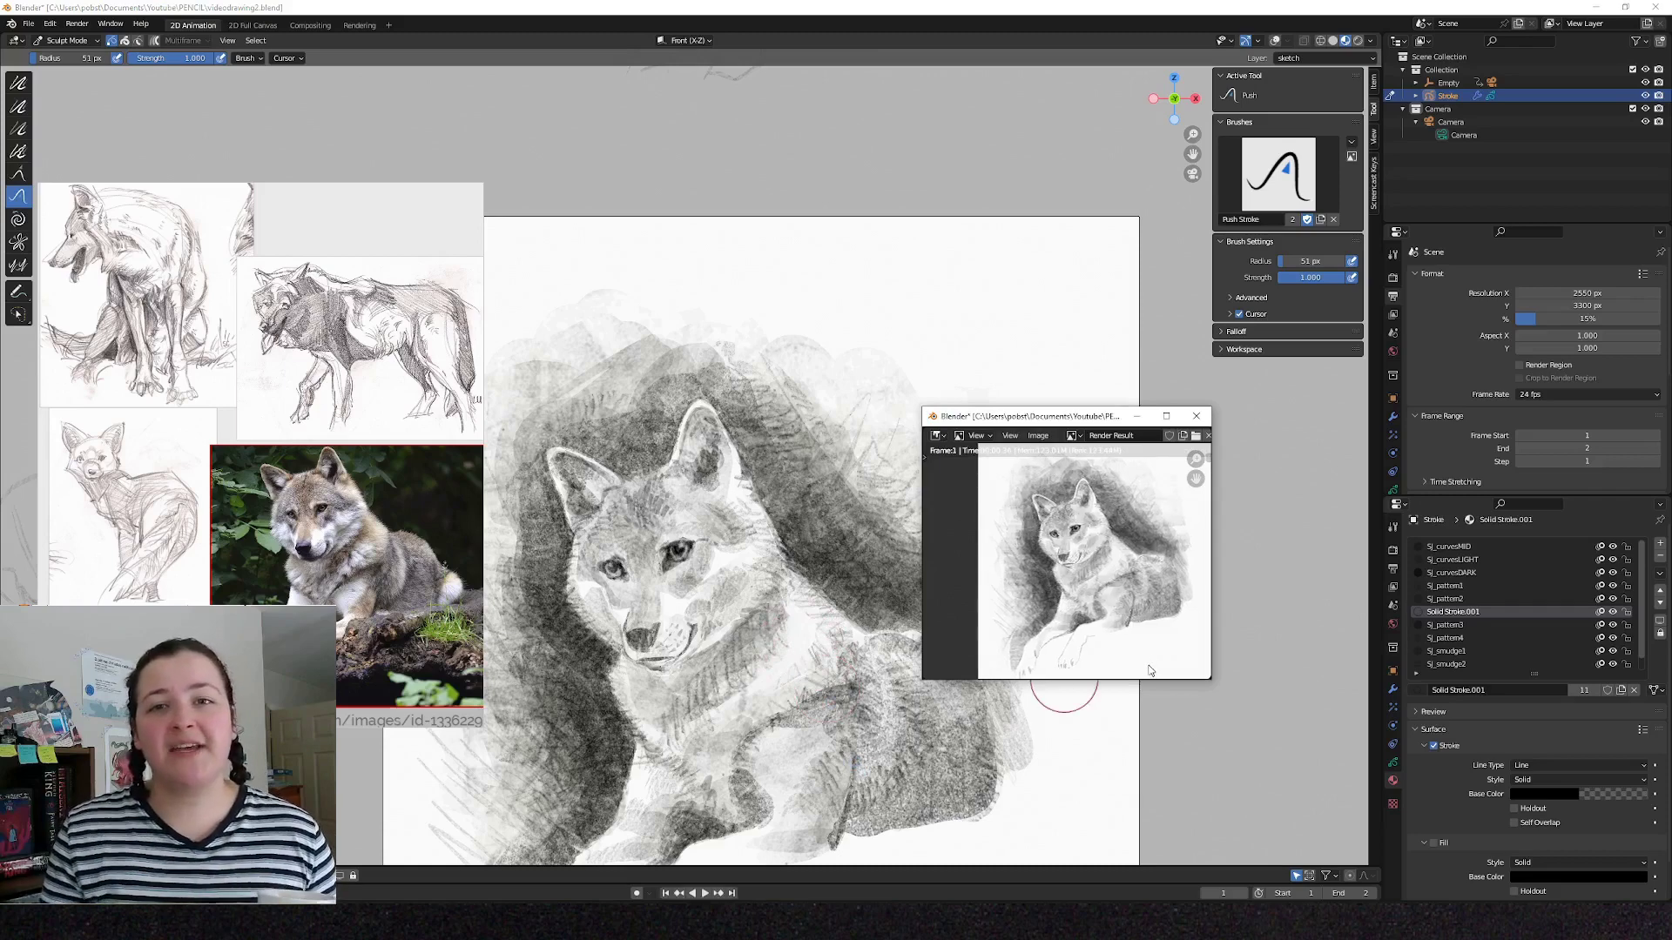
key(Tab)
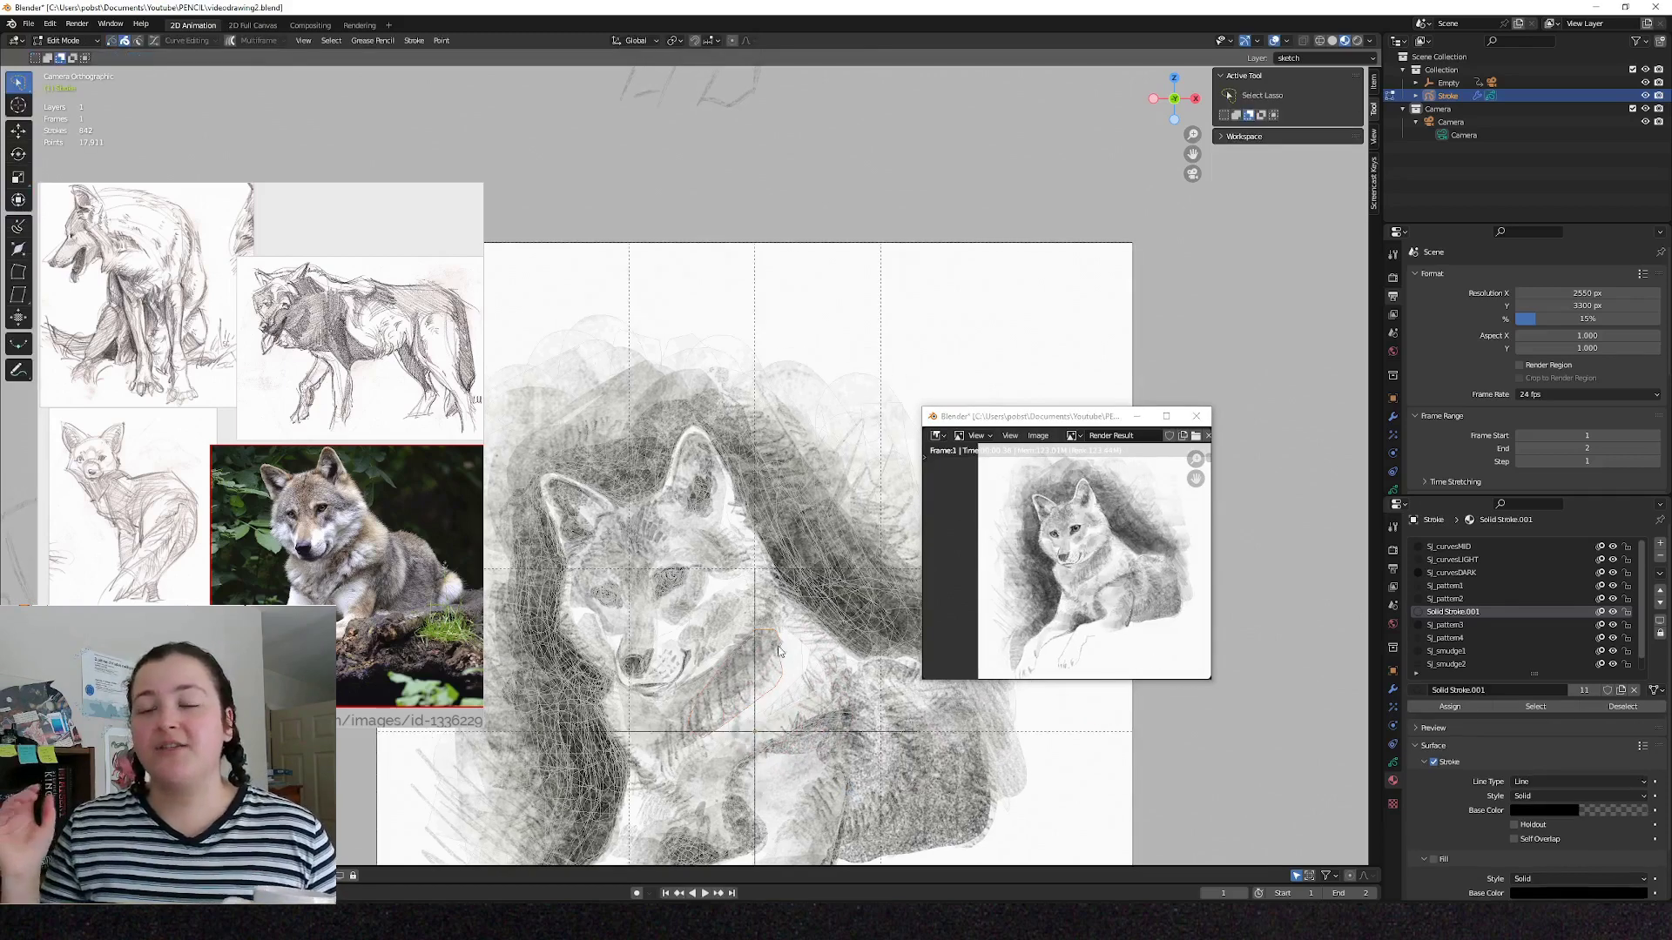
key(ctrl+Tab)
click(788, 624)
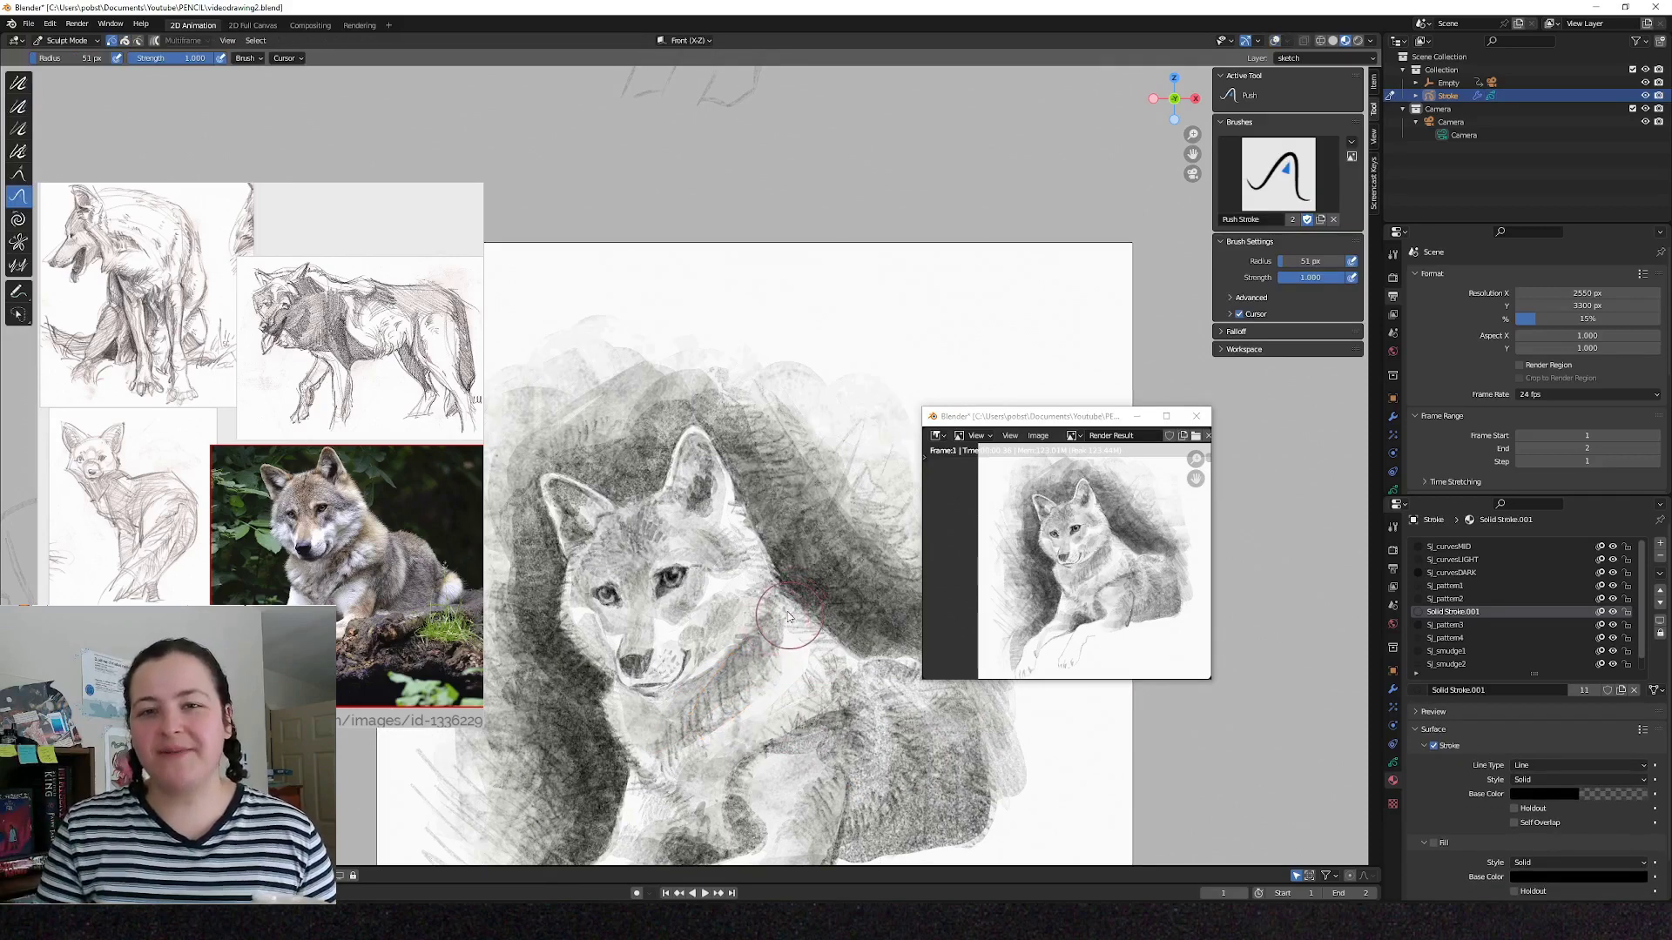
key(F12)
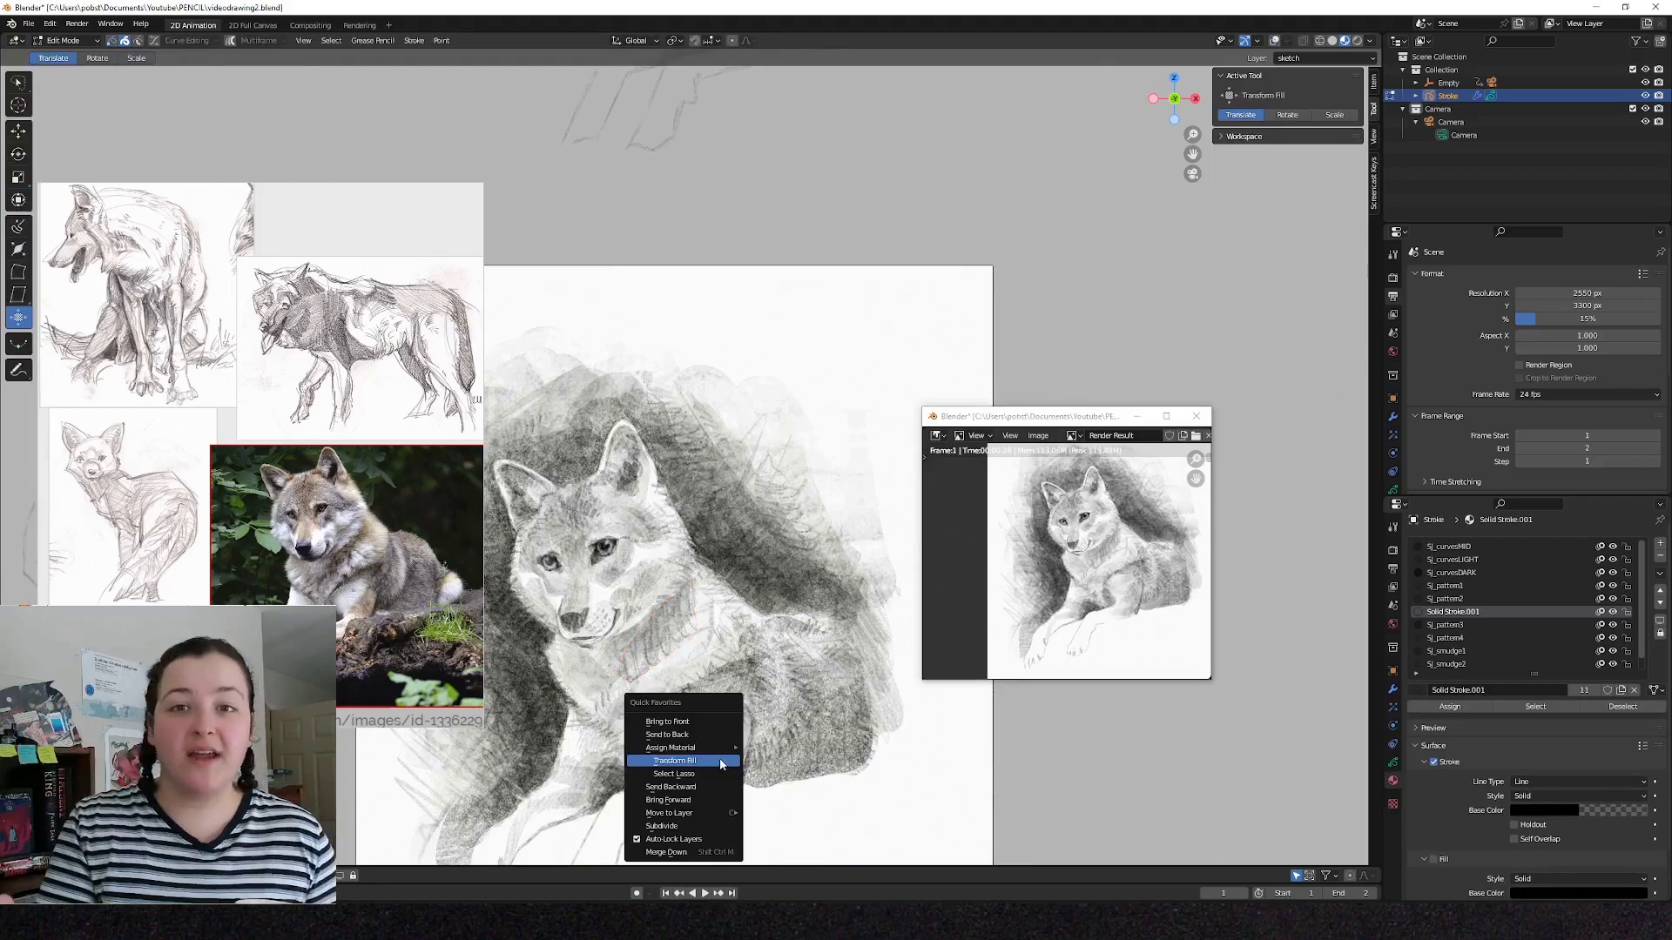
Push the strokes on the wolf's shoulder and chest with the Push brush at a 77 px radius, and re-render the drawing.
key(f)
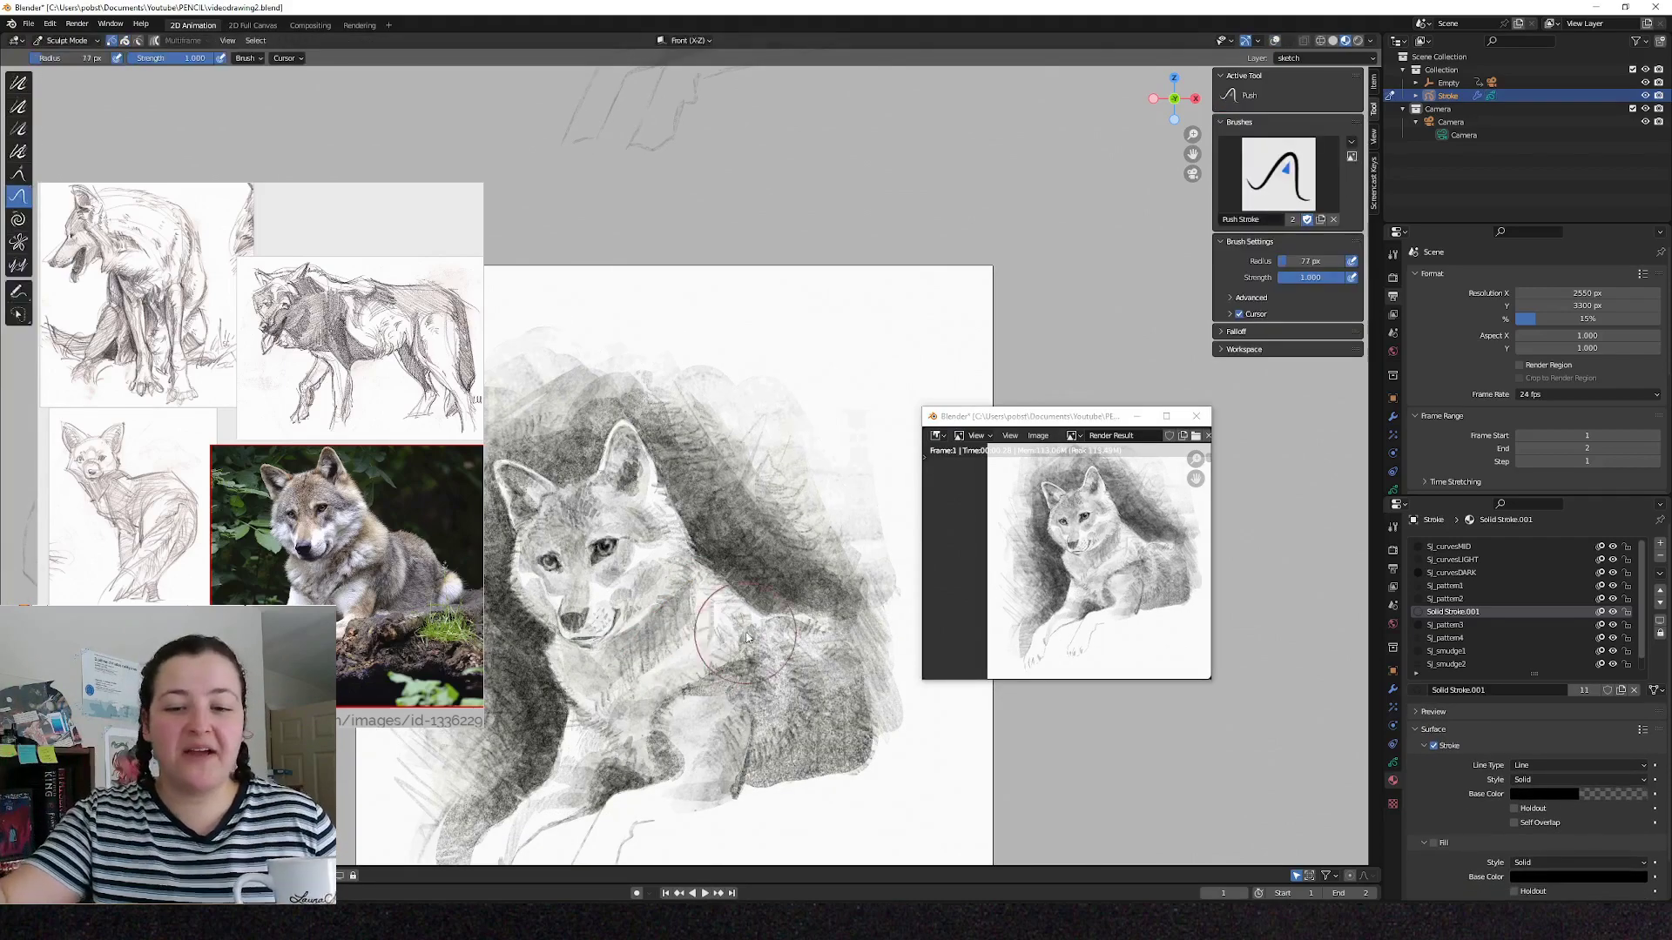
click(775, 640)
key(F12)
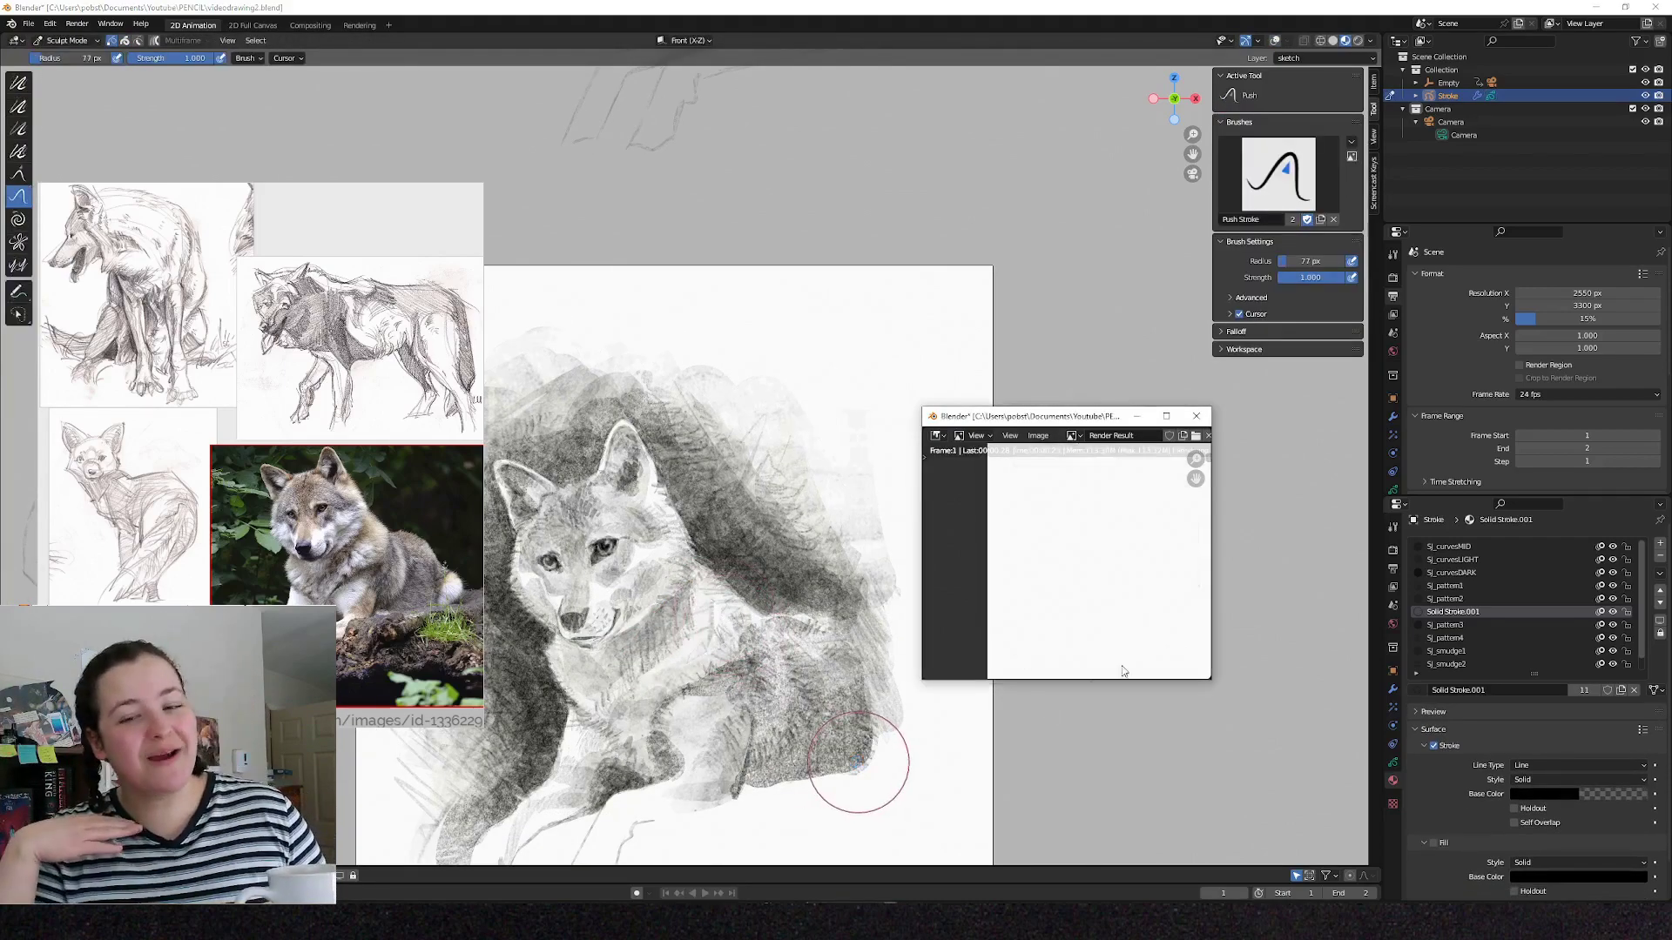
mouse_move(766, 696)
mouse_down()
mouse_move(692, 667)
mouse_move(709, 671)
mouse_move(686, 688)
mouse_up()
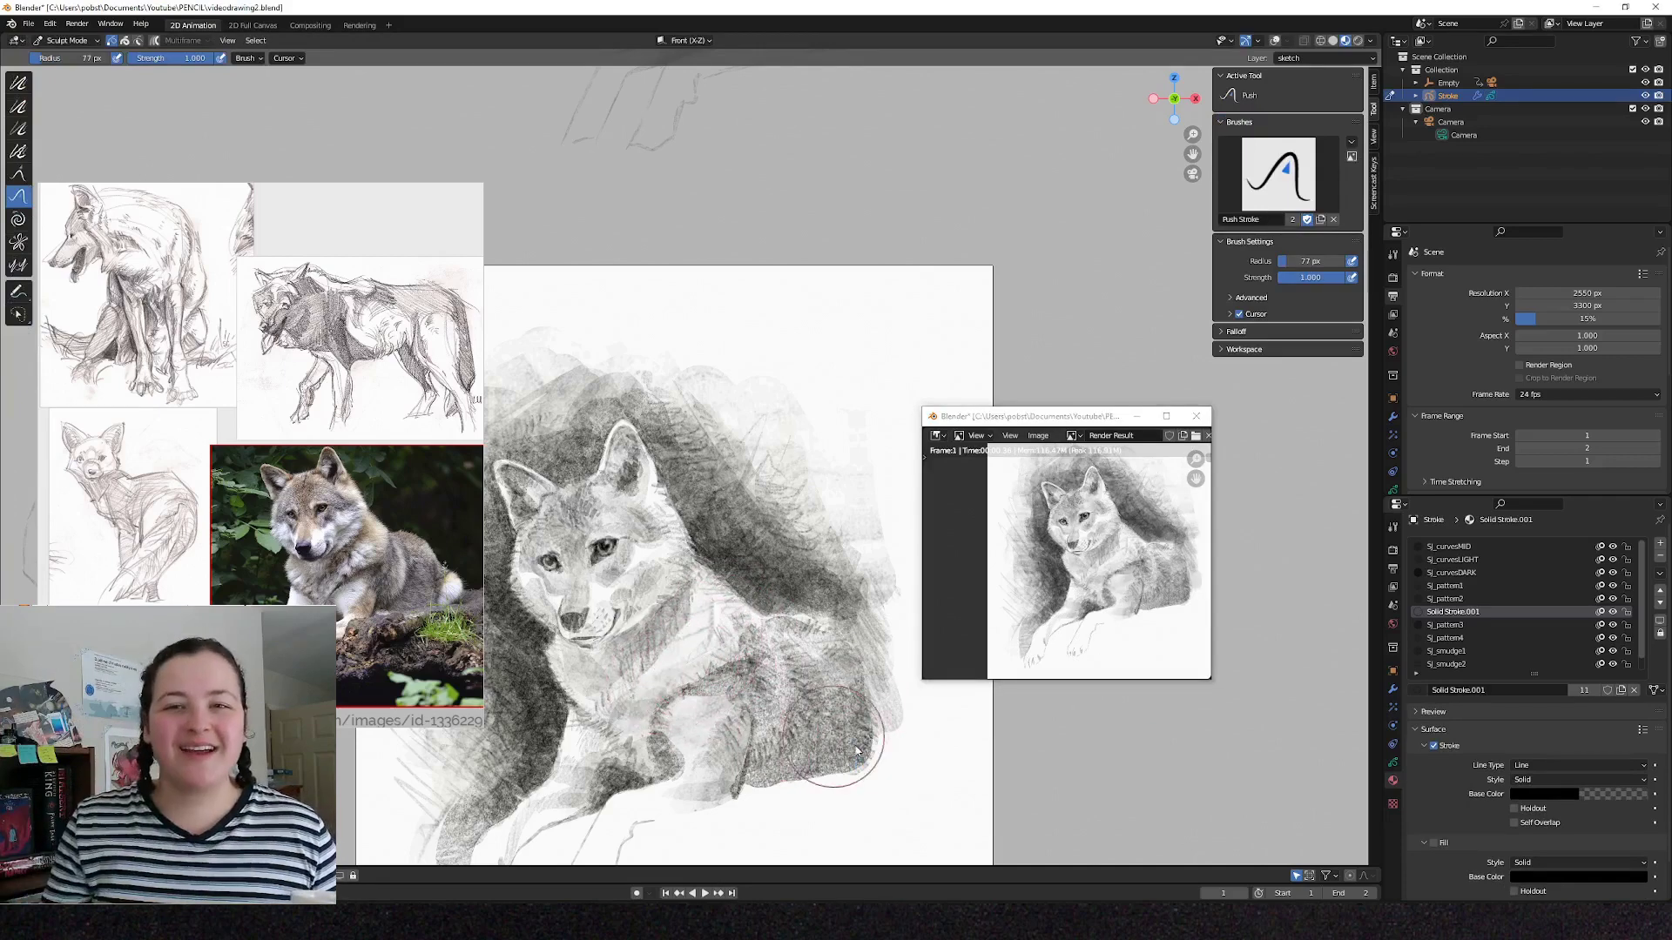
key(F12)
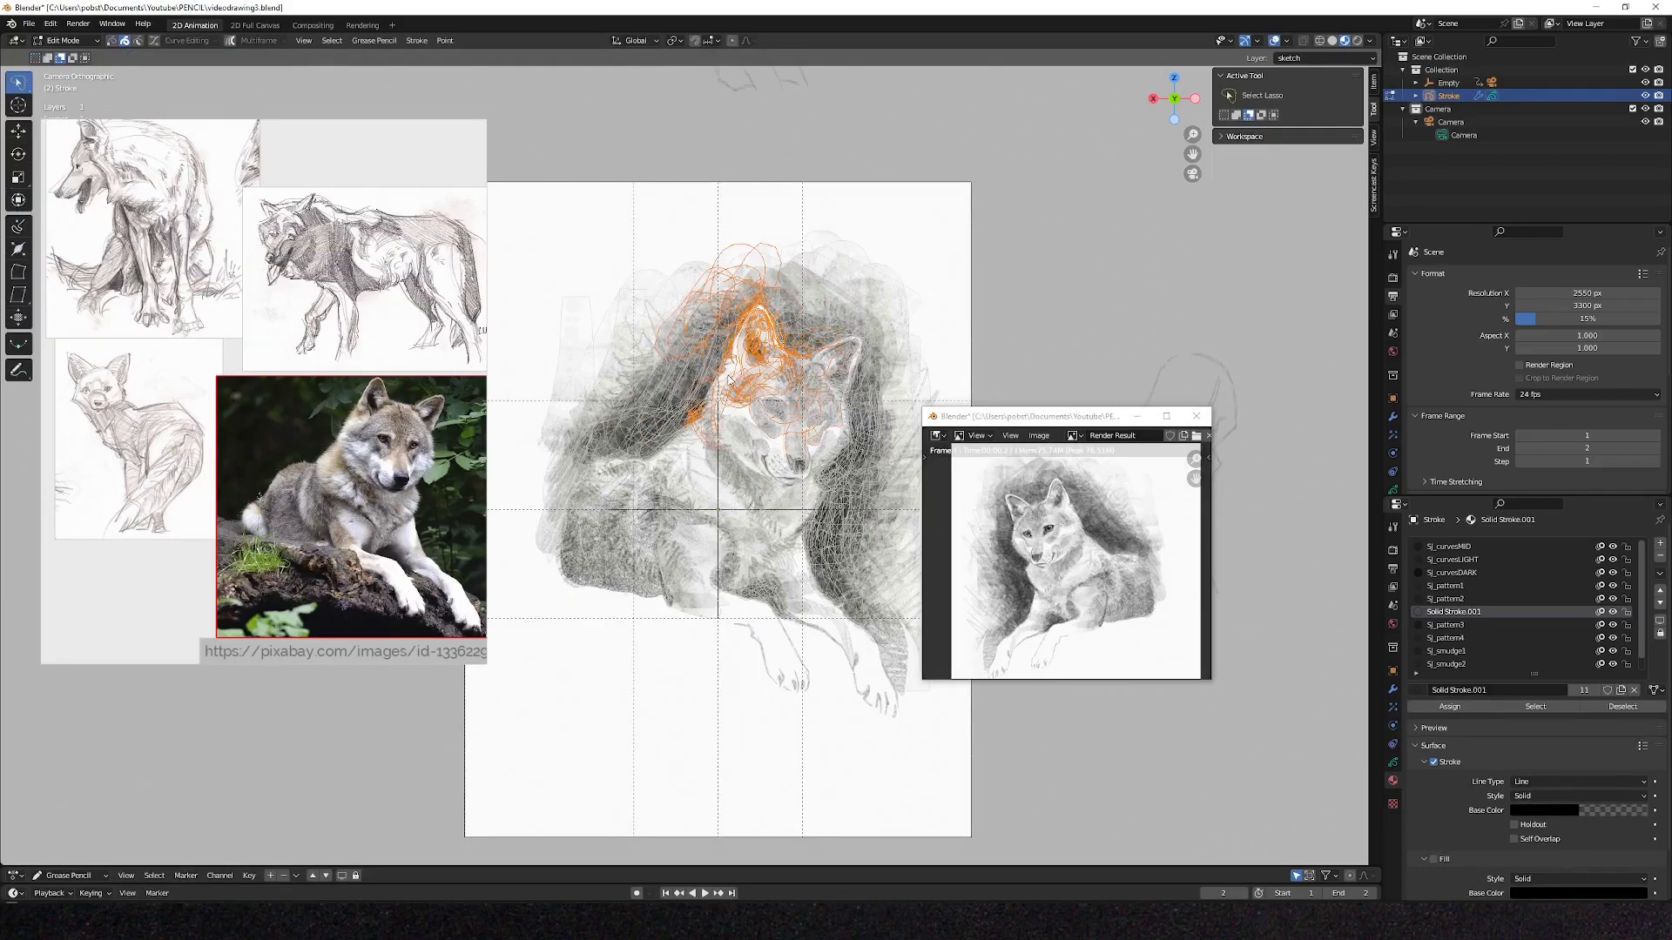
Return to Sculpt Mode, resize the Push brush to a 68 px radius for the wolf's chest and re-render the drawing.
key(ctrl+Tab)
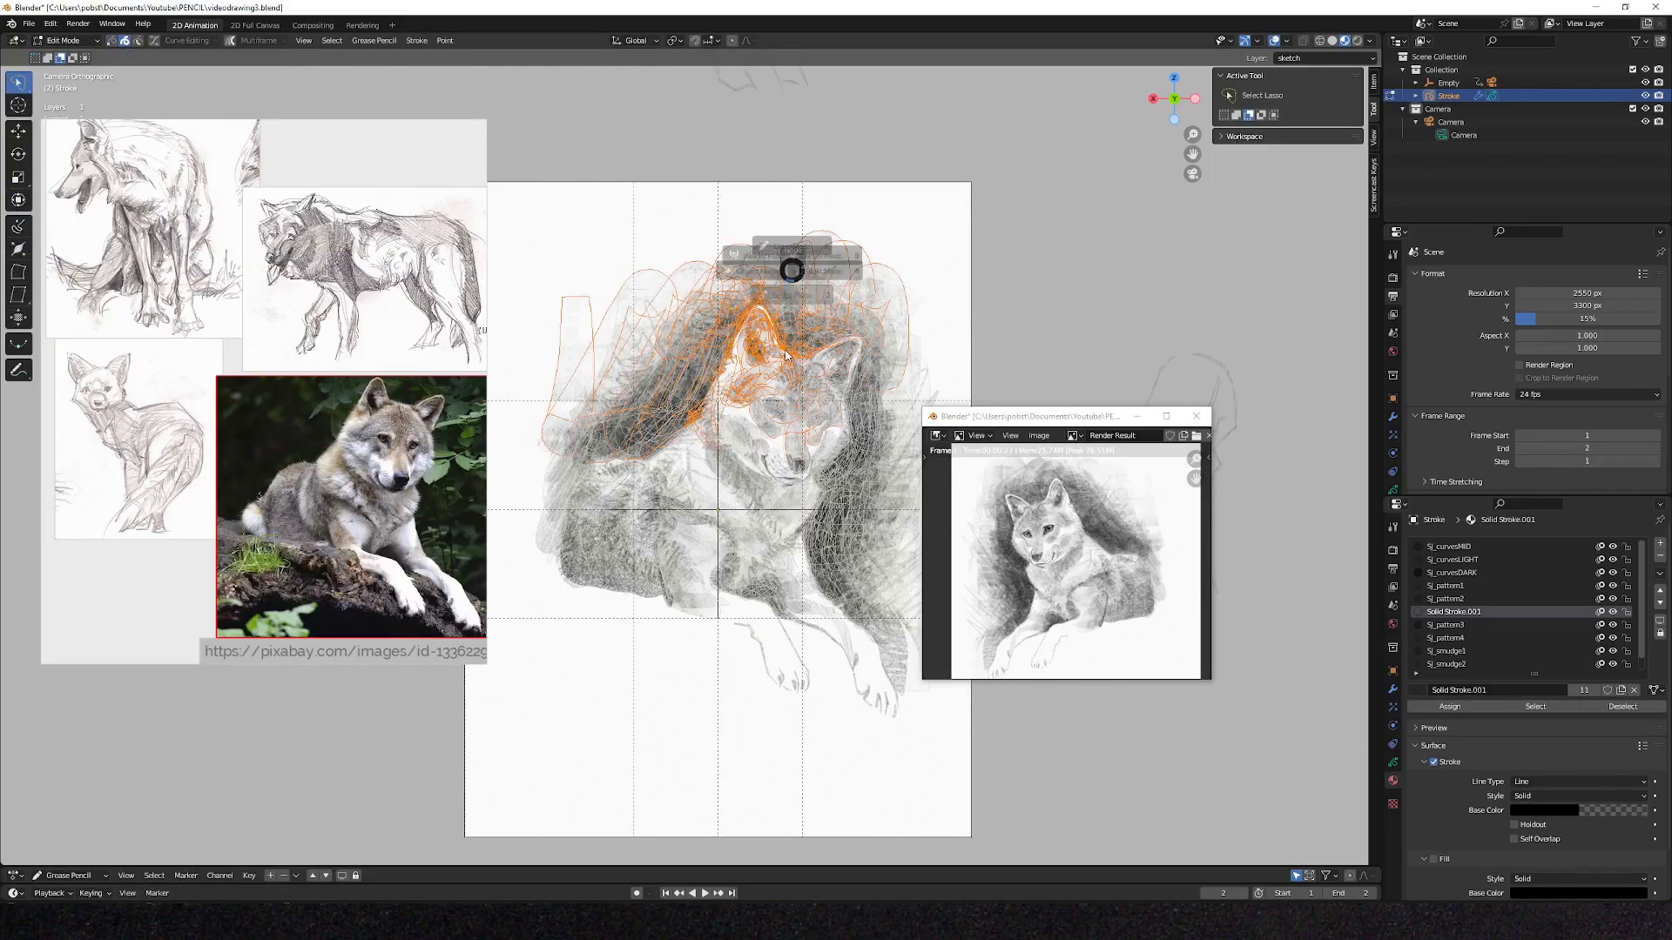
click(790, 266)
key(f)
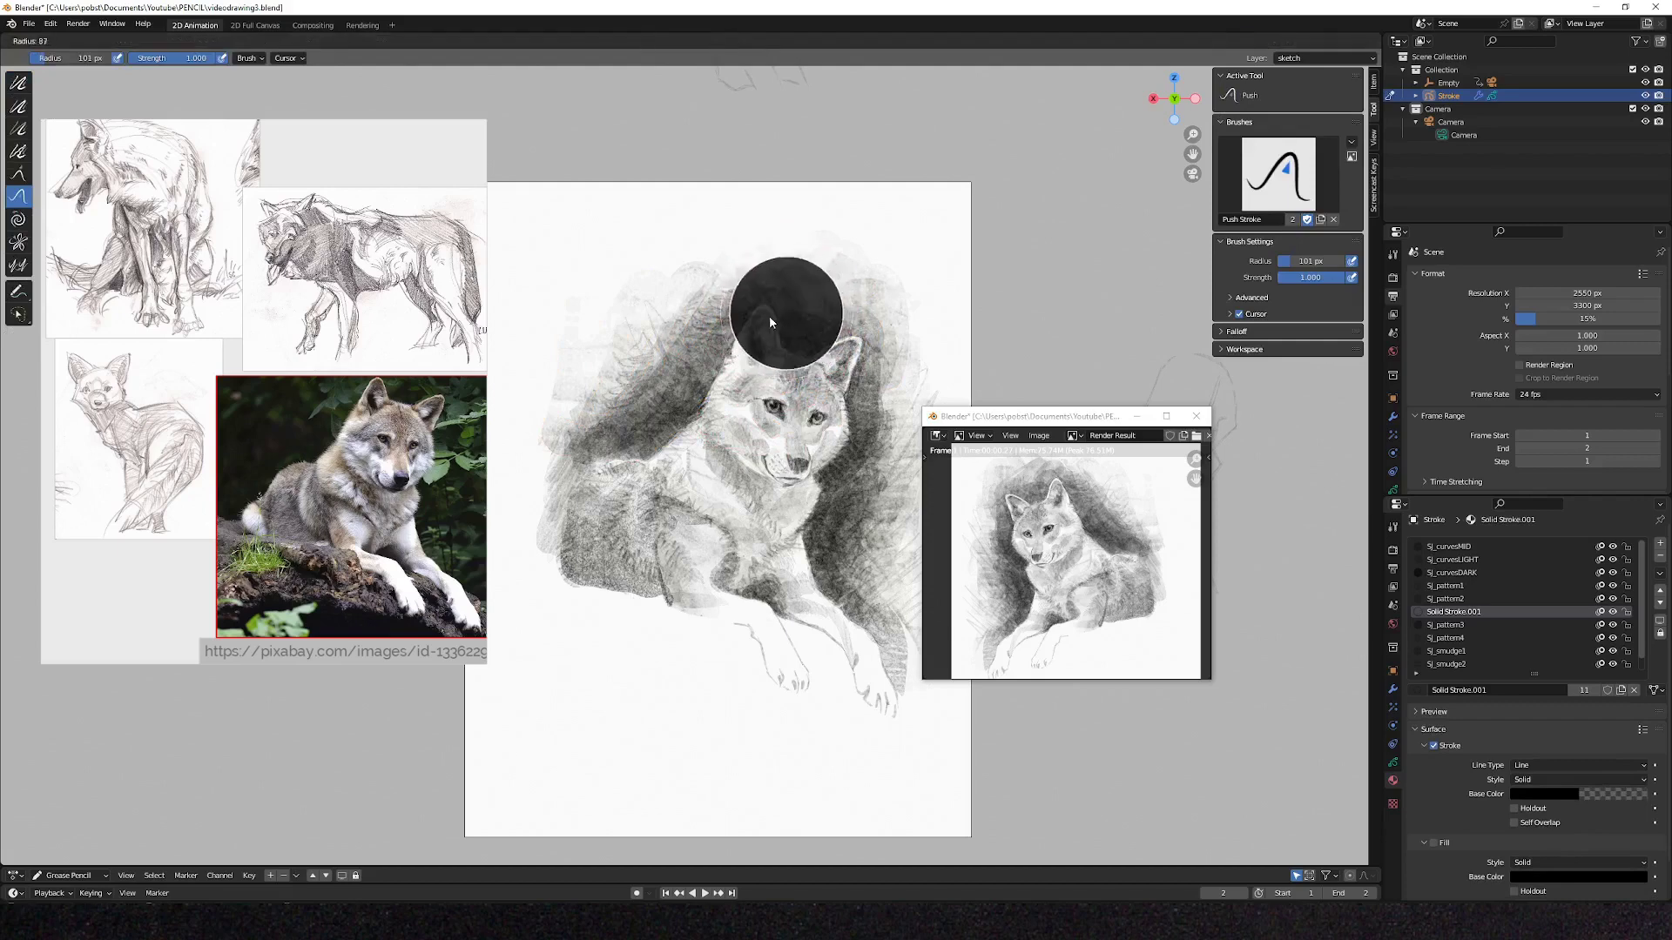
click(770, 316)
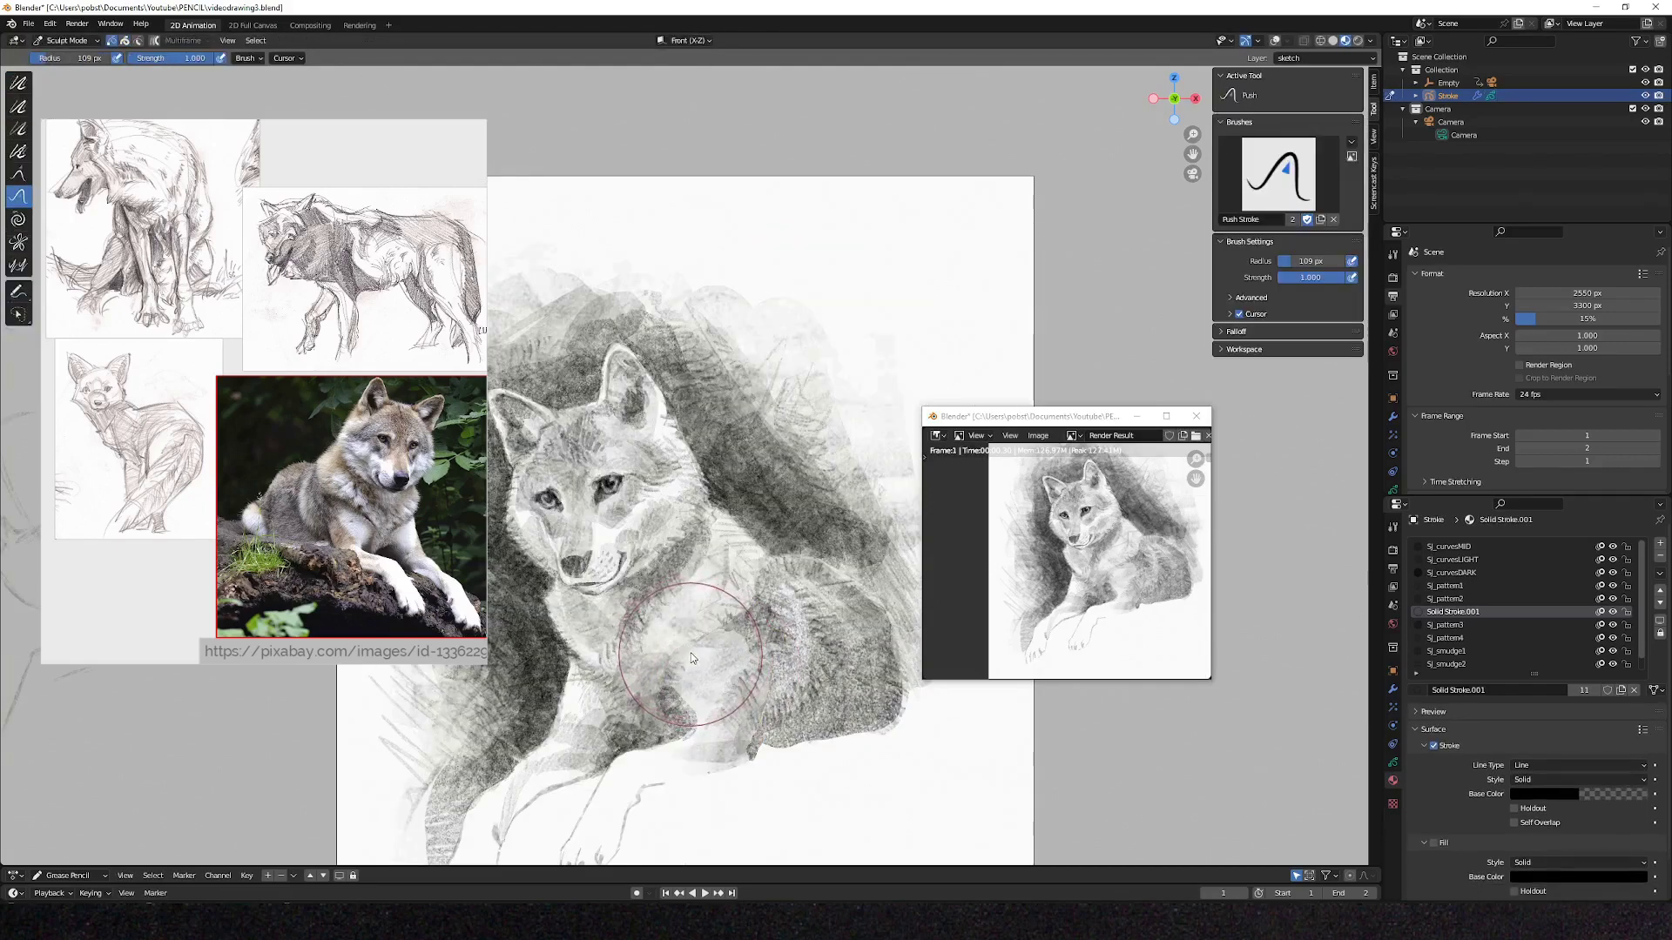
key(f)
click(697, 661)
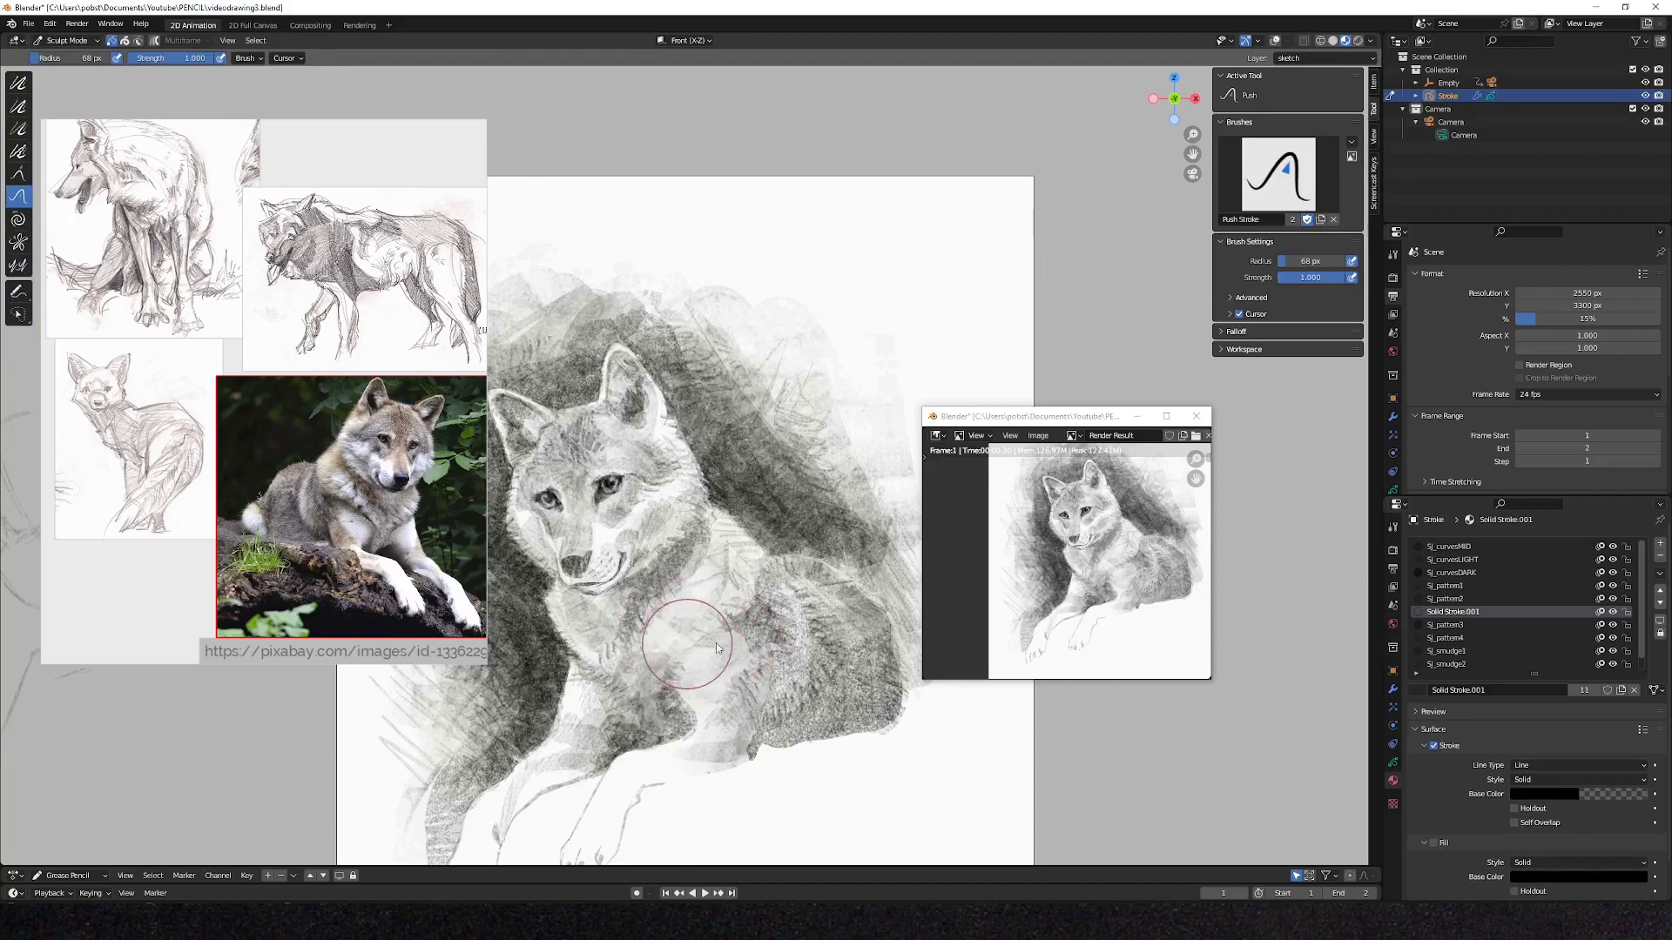
key(F12)
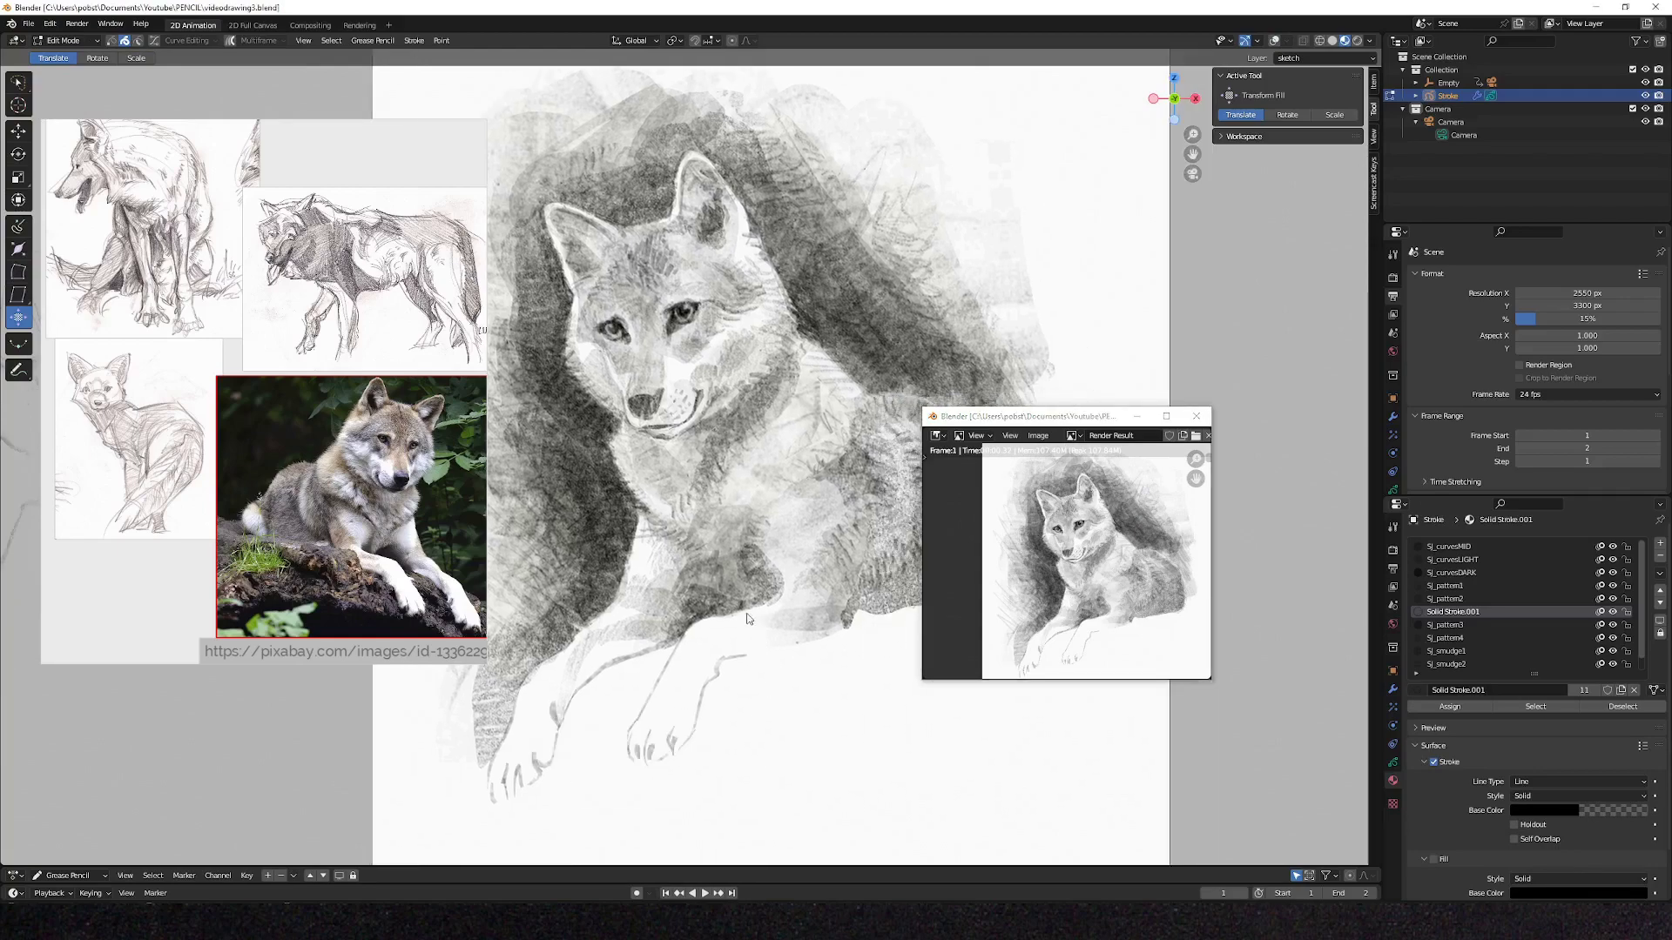
Lasso-select strokes on the wolf's chest above the front legs with overlays shown, and switch to Sculpt Mode to push them.
key(shift+alt+z)
shift+middle_drag(794, 594, 736, 664)
key(shift+space)
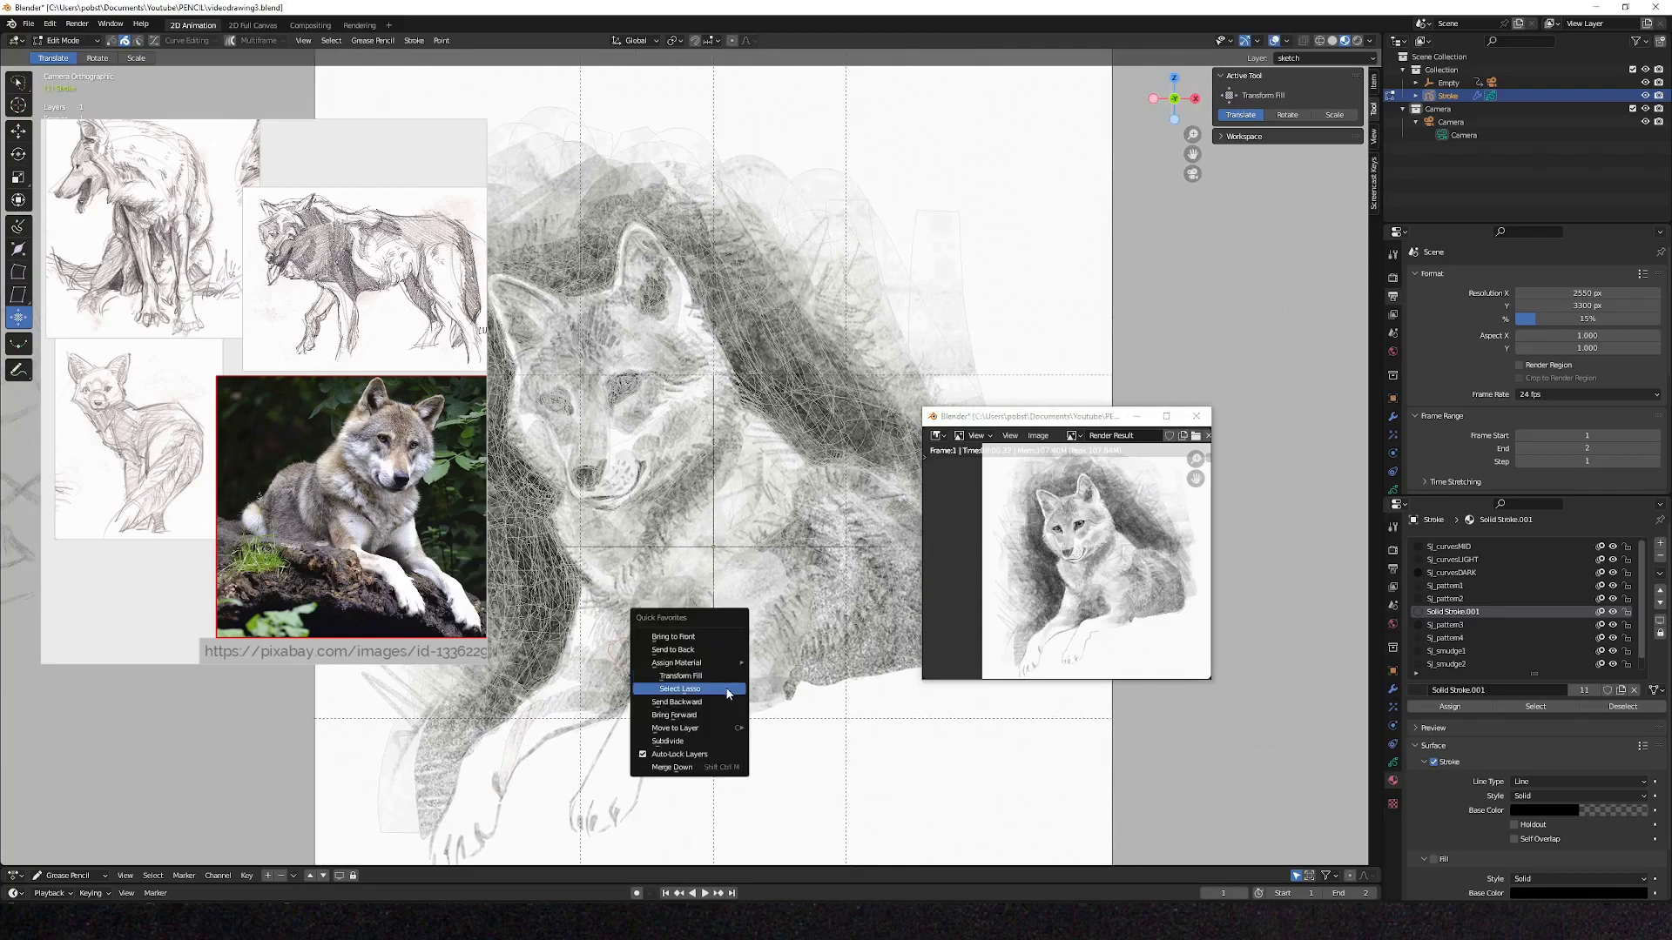
click(728, 687)
drag(707, 640, 718, 638)
key(ctrl+Tab)
click(710, 712)
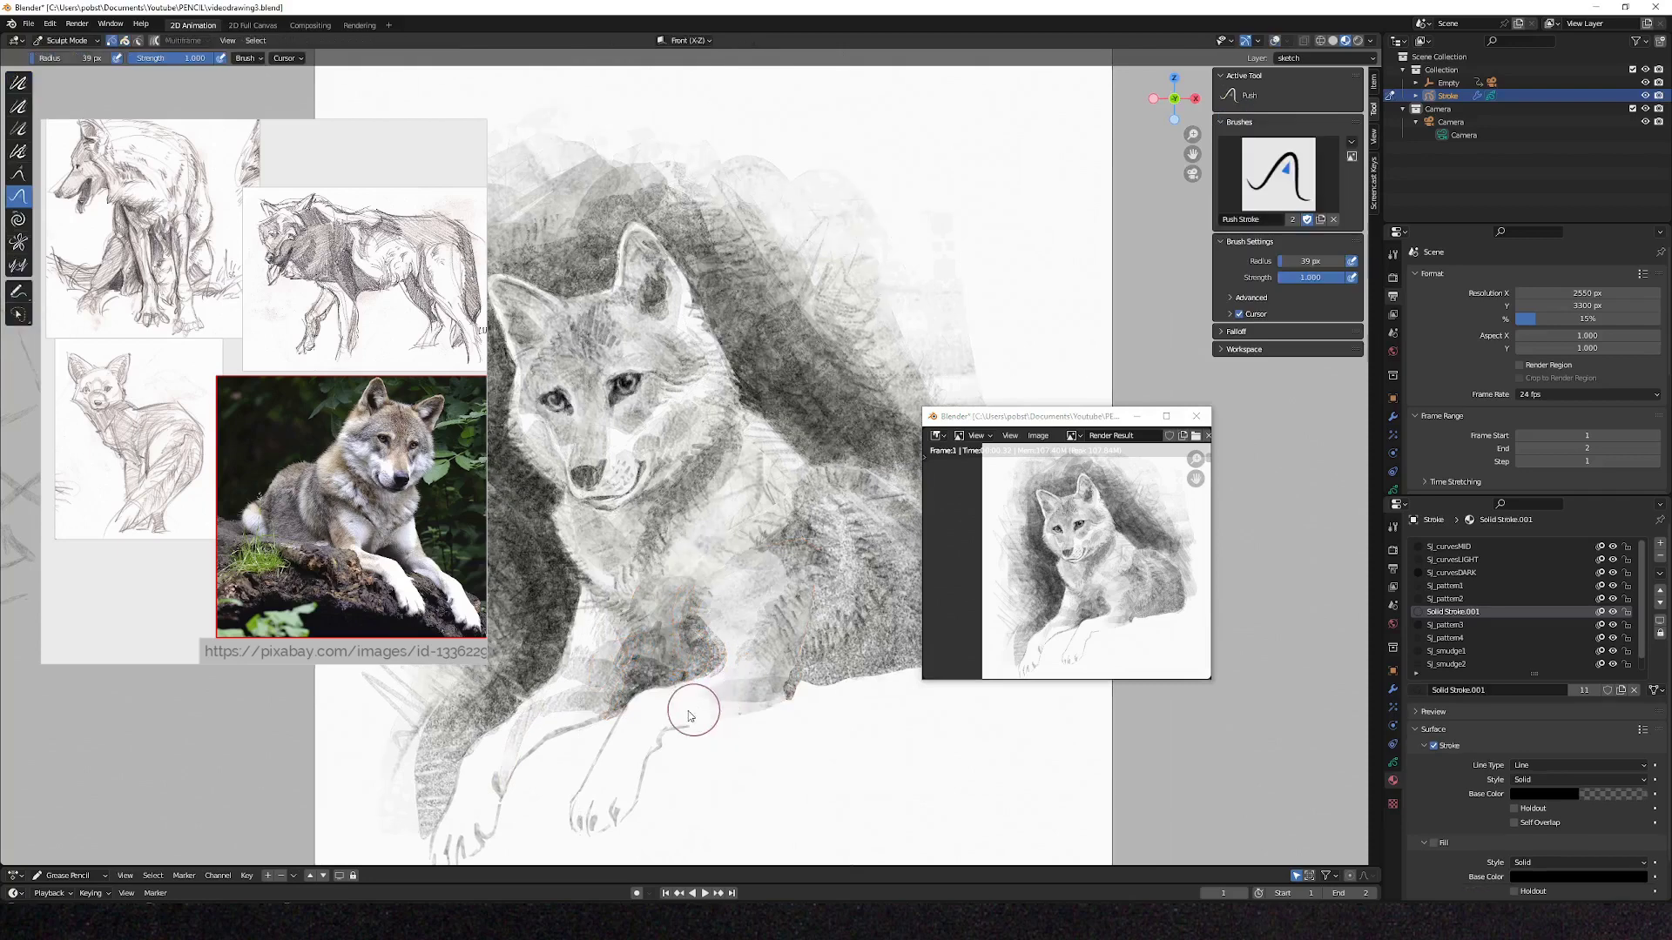
Cycle between modes, toggle the viewport overlays and resize the Push brush for the strokes around the wolf's front legs.
key(ctrl+Tab)
click(756, 704)
key(ctrl+Tab)
click(734, 725)
key(1)
key(shift+alt+z)
key(f)
click(714, 662)
In Edit Mode, assign the SJ_curvesLIGHT material to the selected strokes.
key(Tab)
key(q)
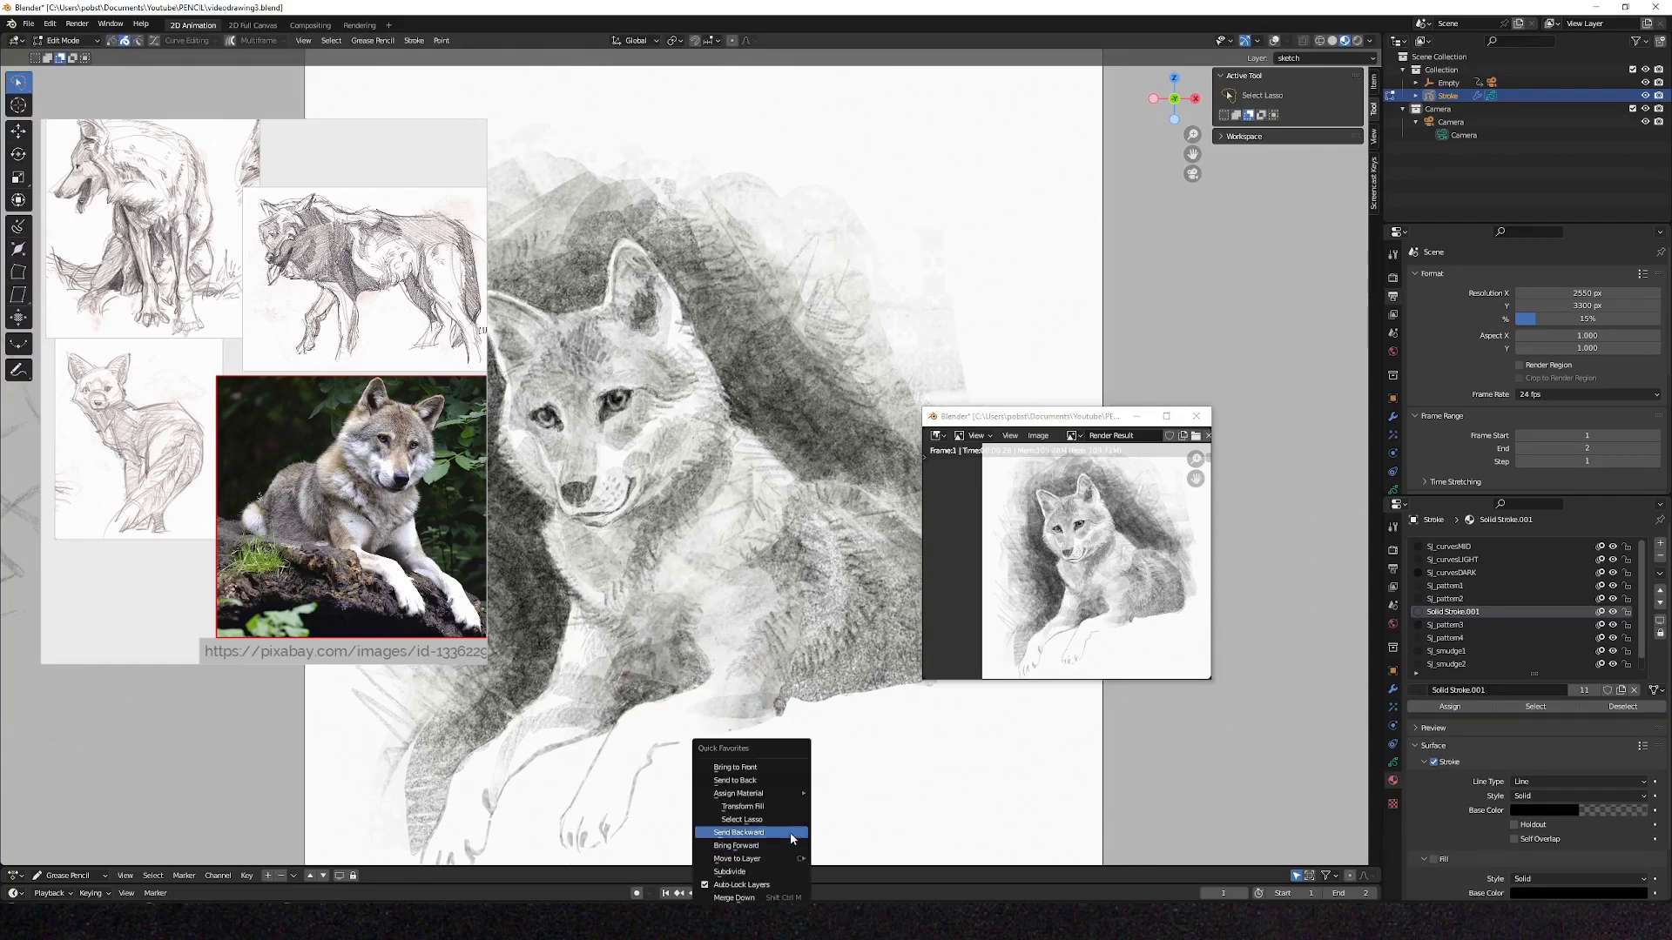
mouse_move(792, 795)
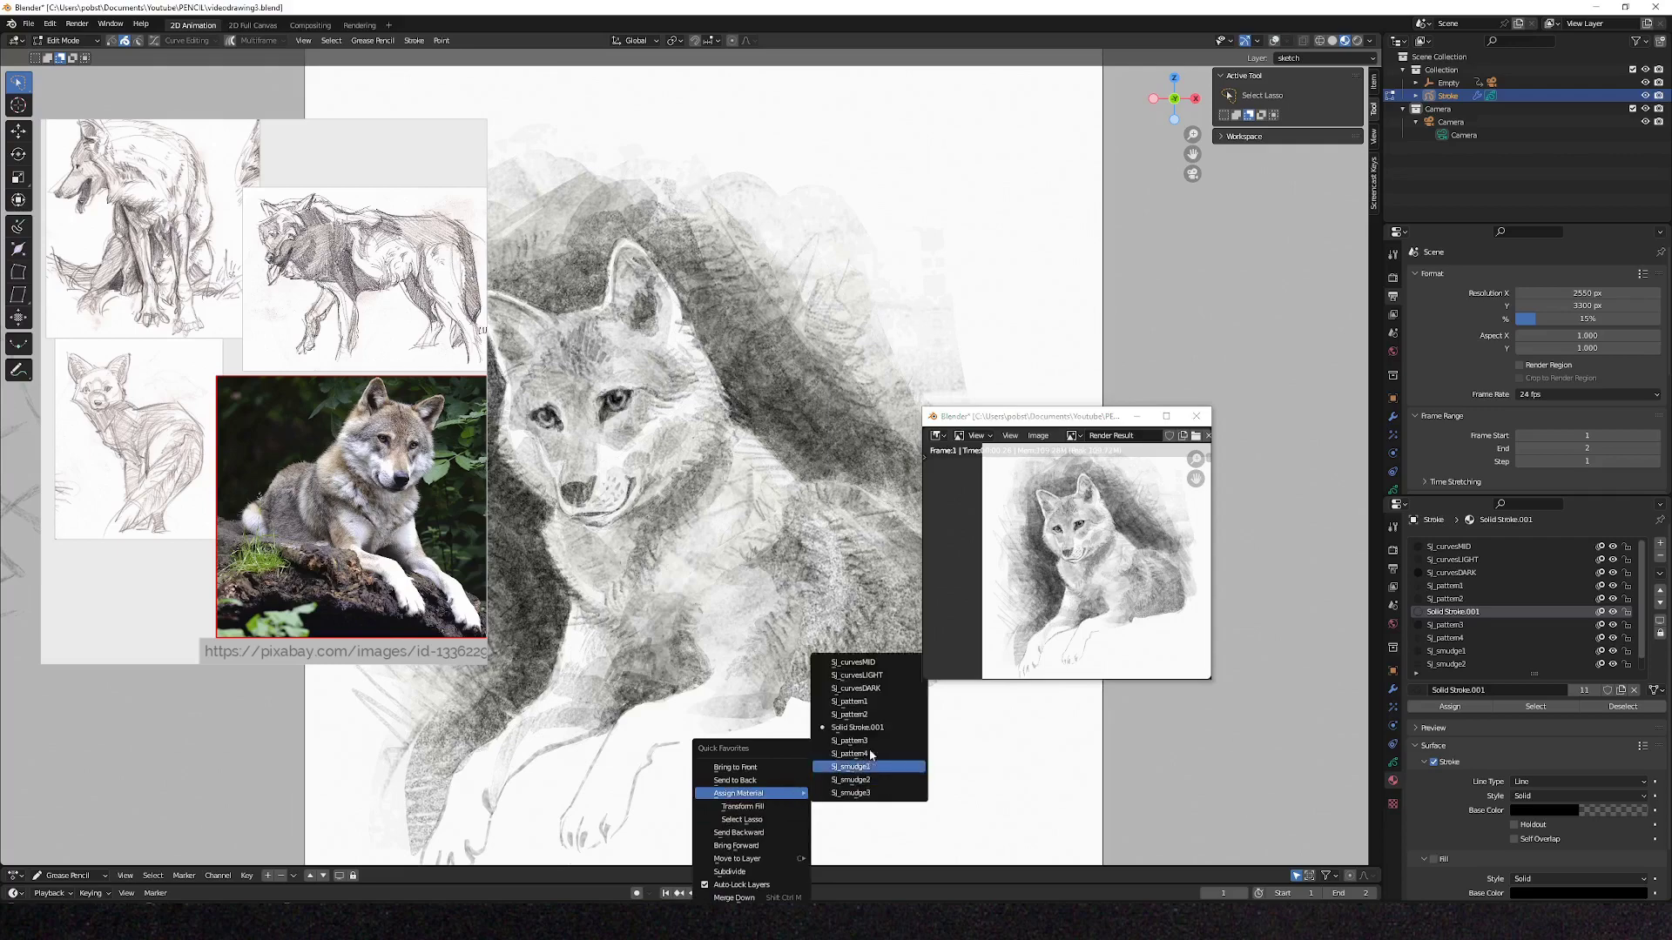
click(857, 679)
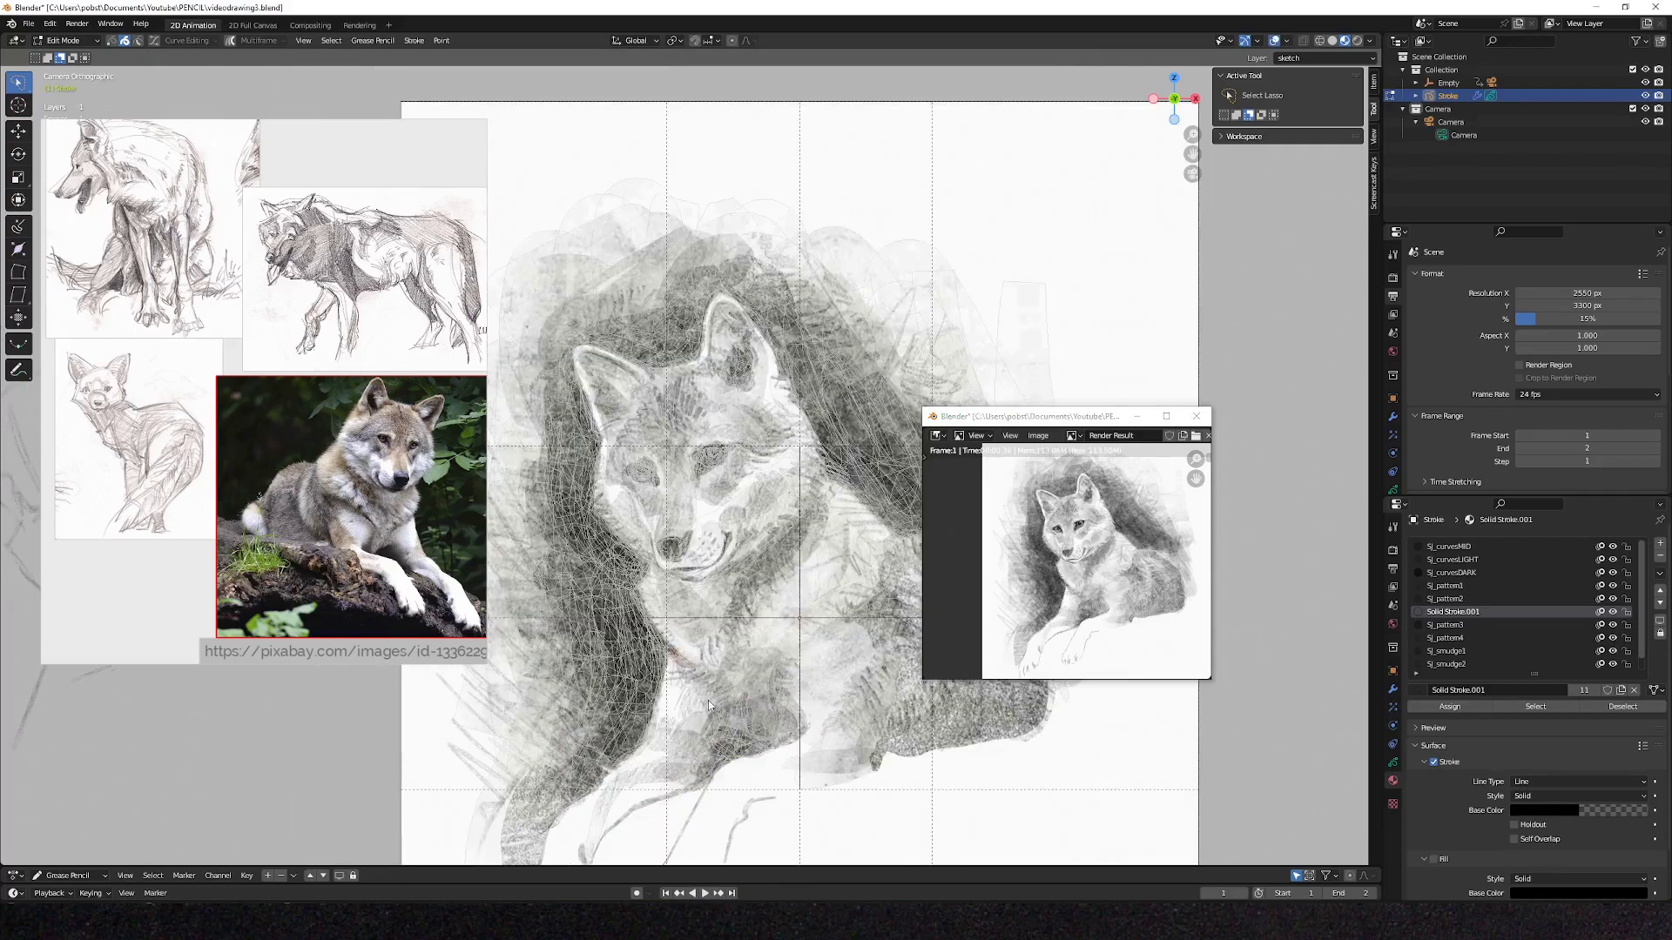
Delete the selected stroke on the wolf's chest and toggle the viewport overlays.
key(Delete)
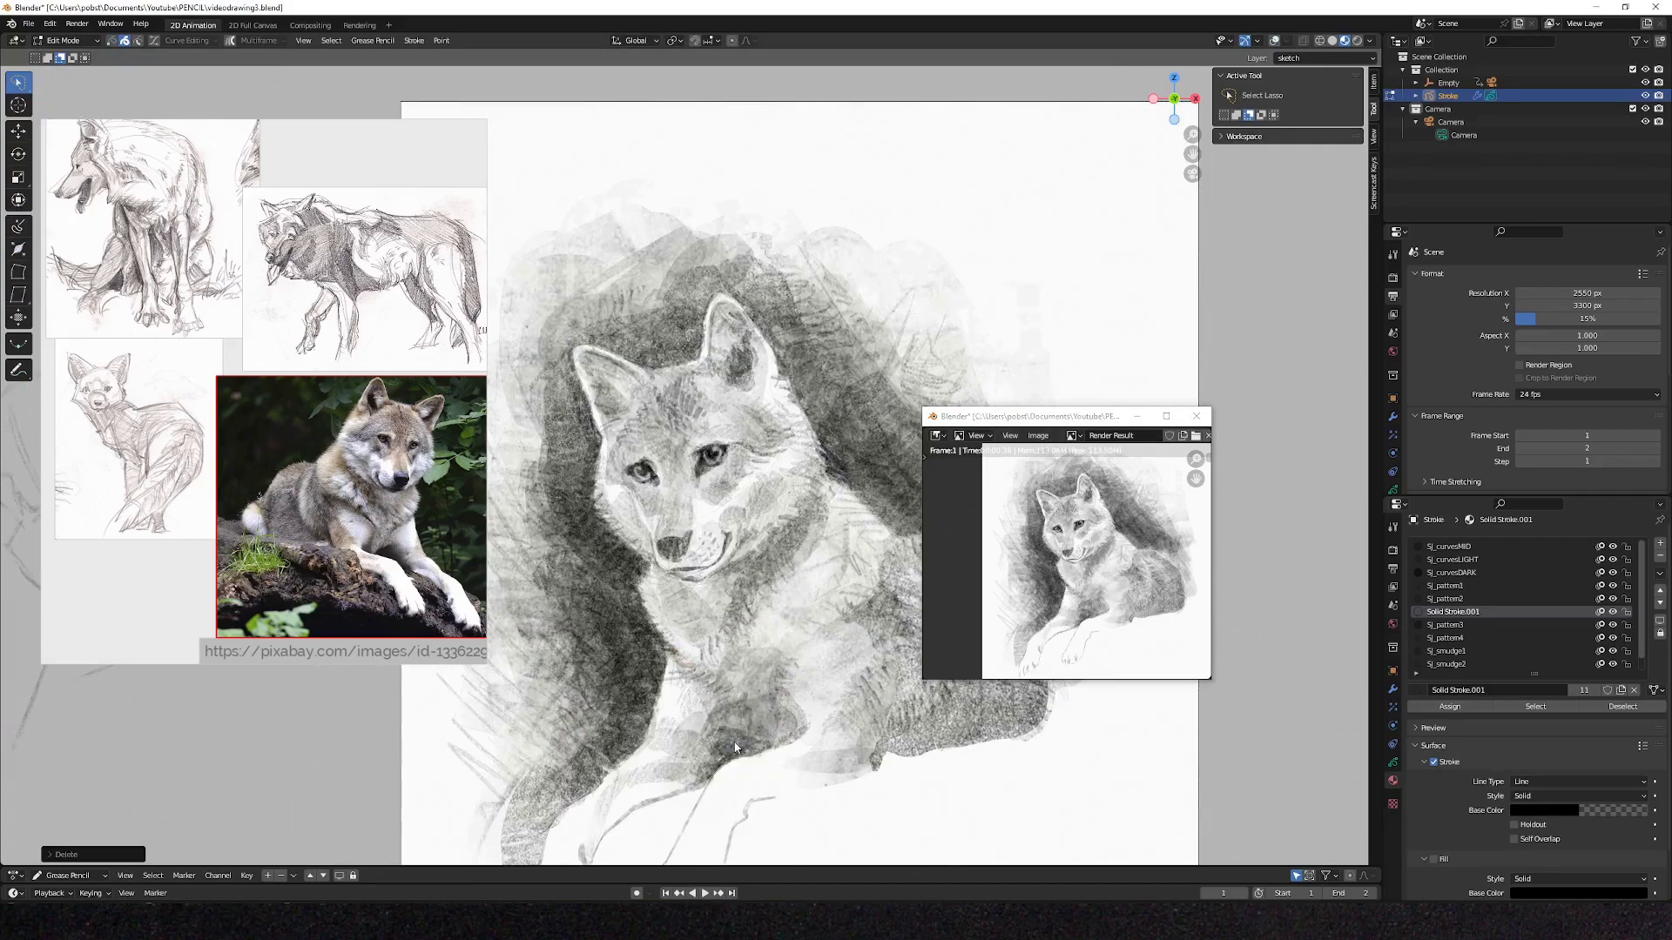
key(shift+alt+z)
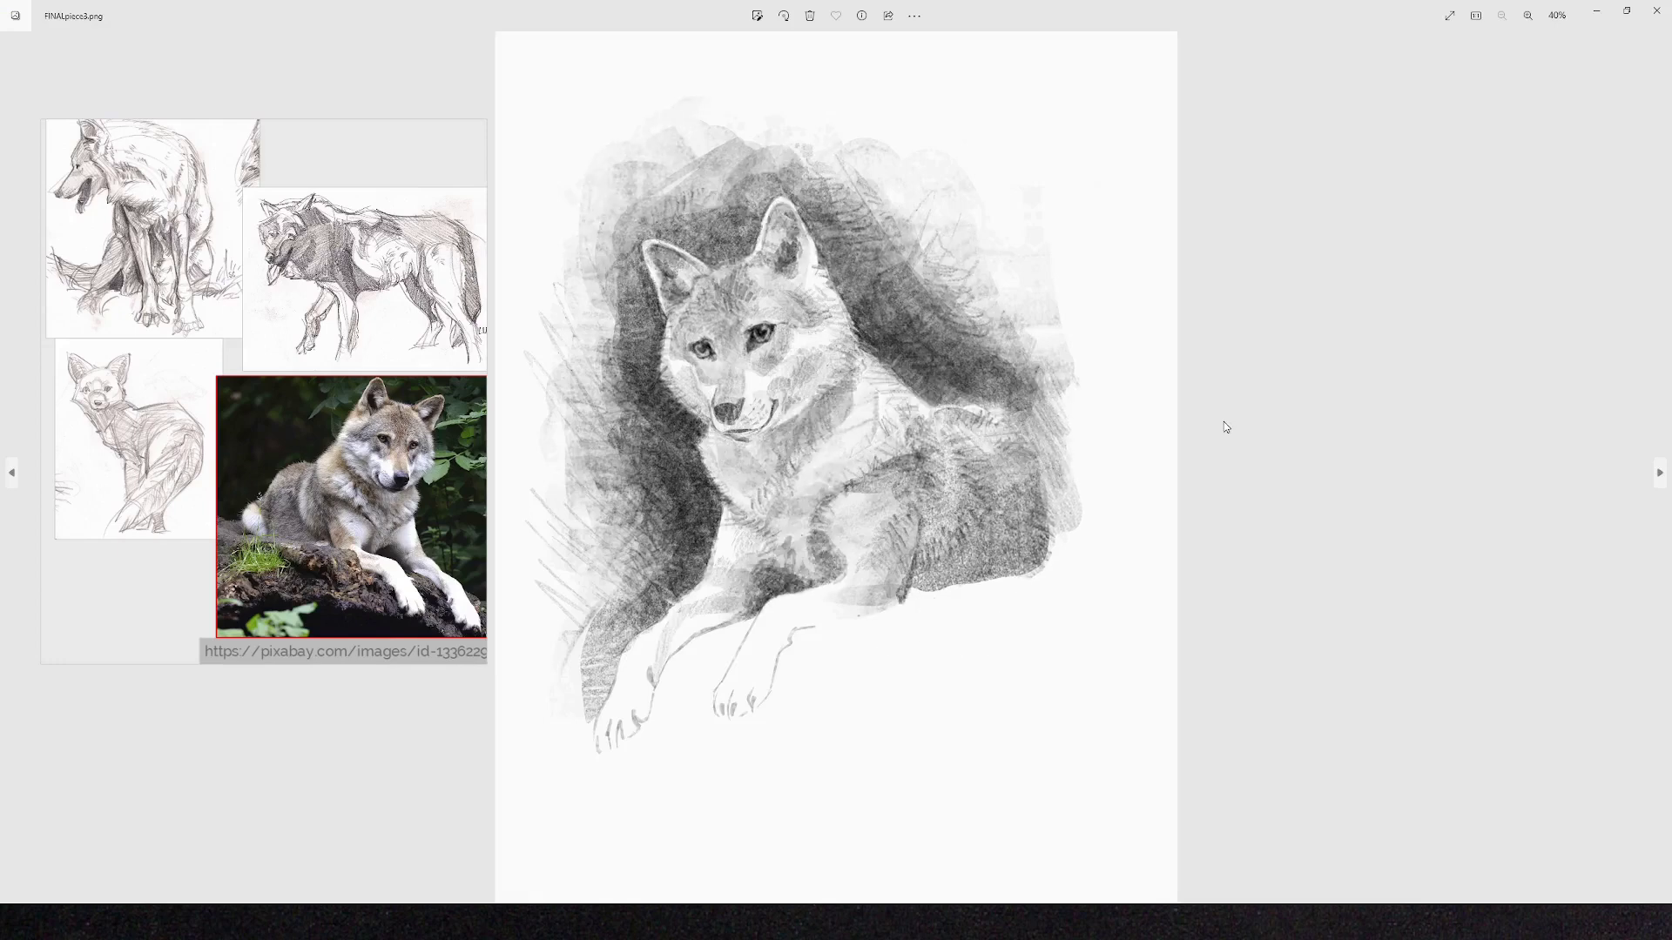
Compare the exported wolf drawings FINALpiece2.png, FINALpiece3.png and FINALpiece4.png in the image viewer.
key(Right)
key(Left)
key(Right)
key(Right)
key(Right)
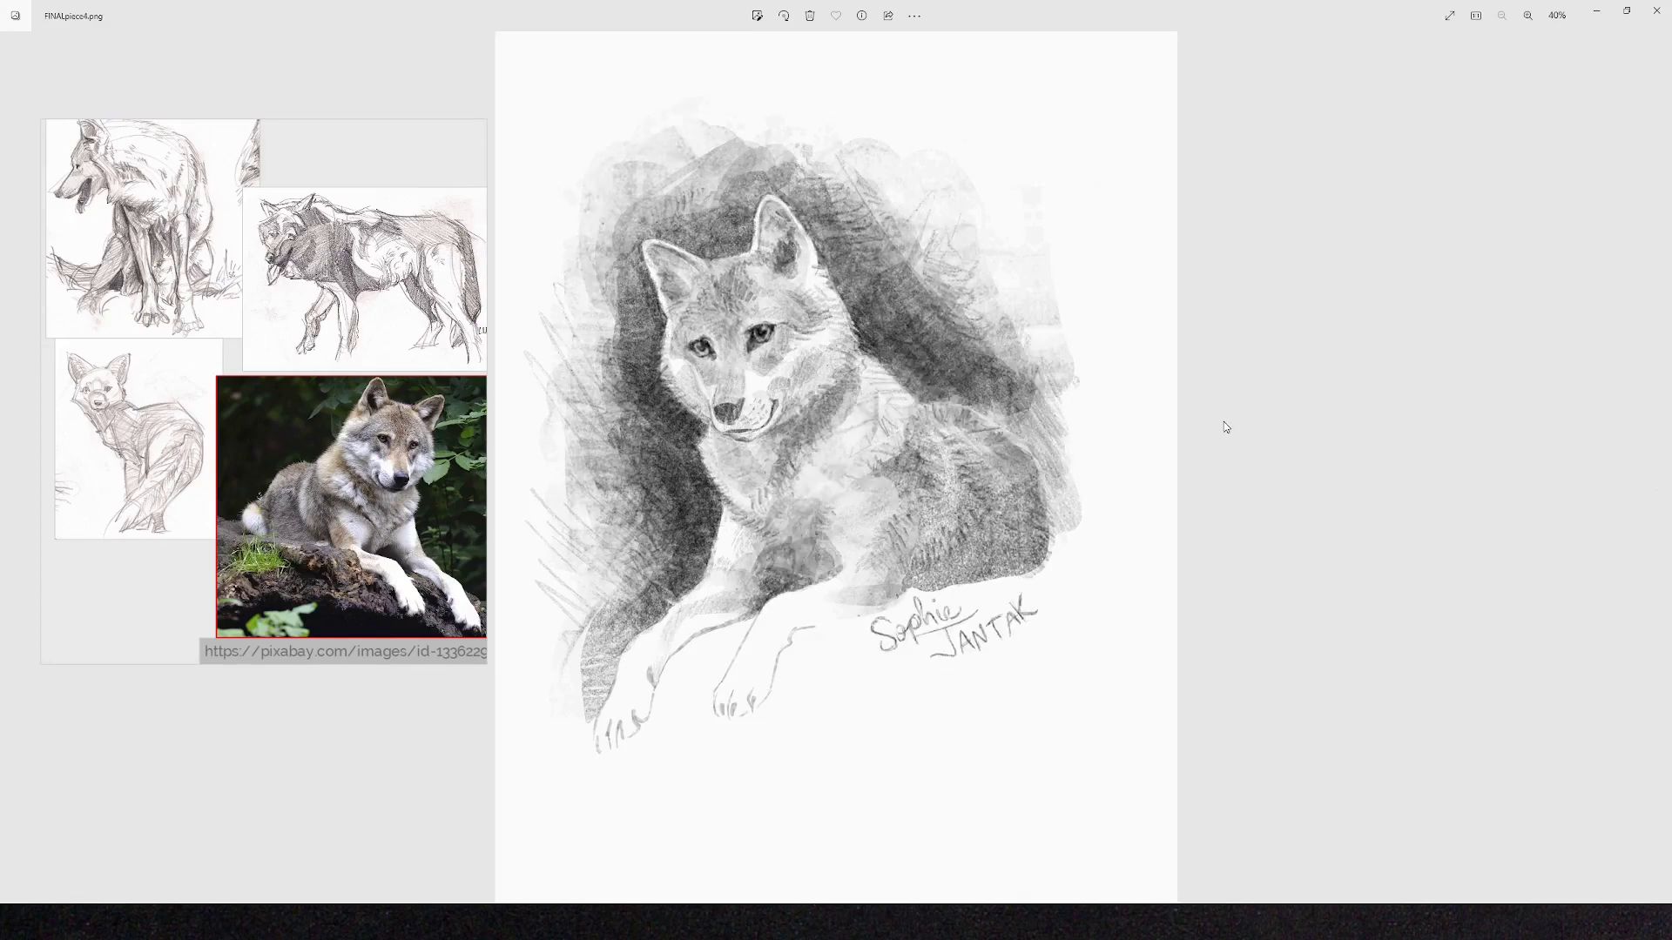
key(Right)
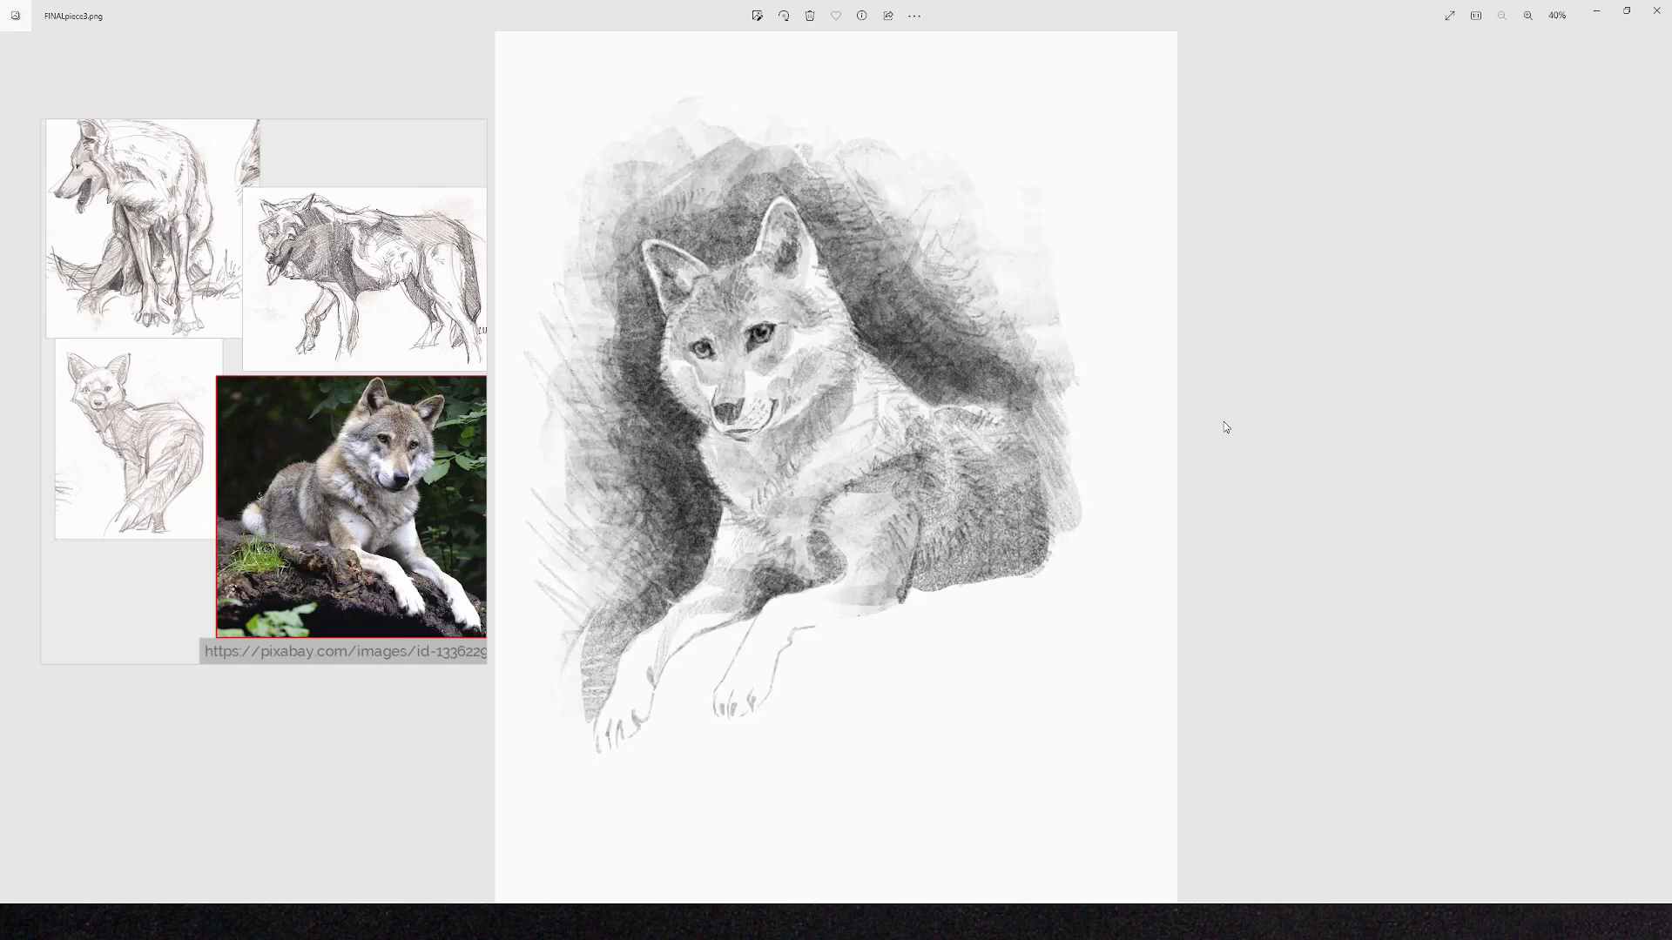
key(Left)
key(Left)
key(Right)
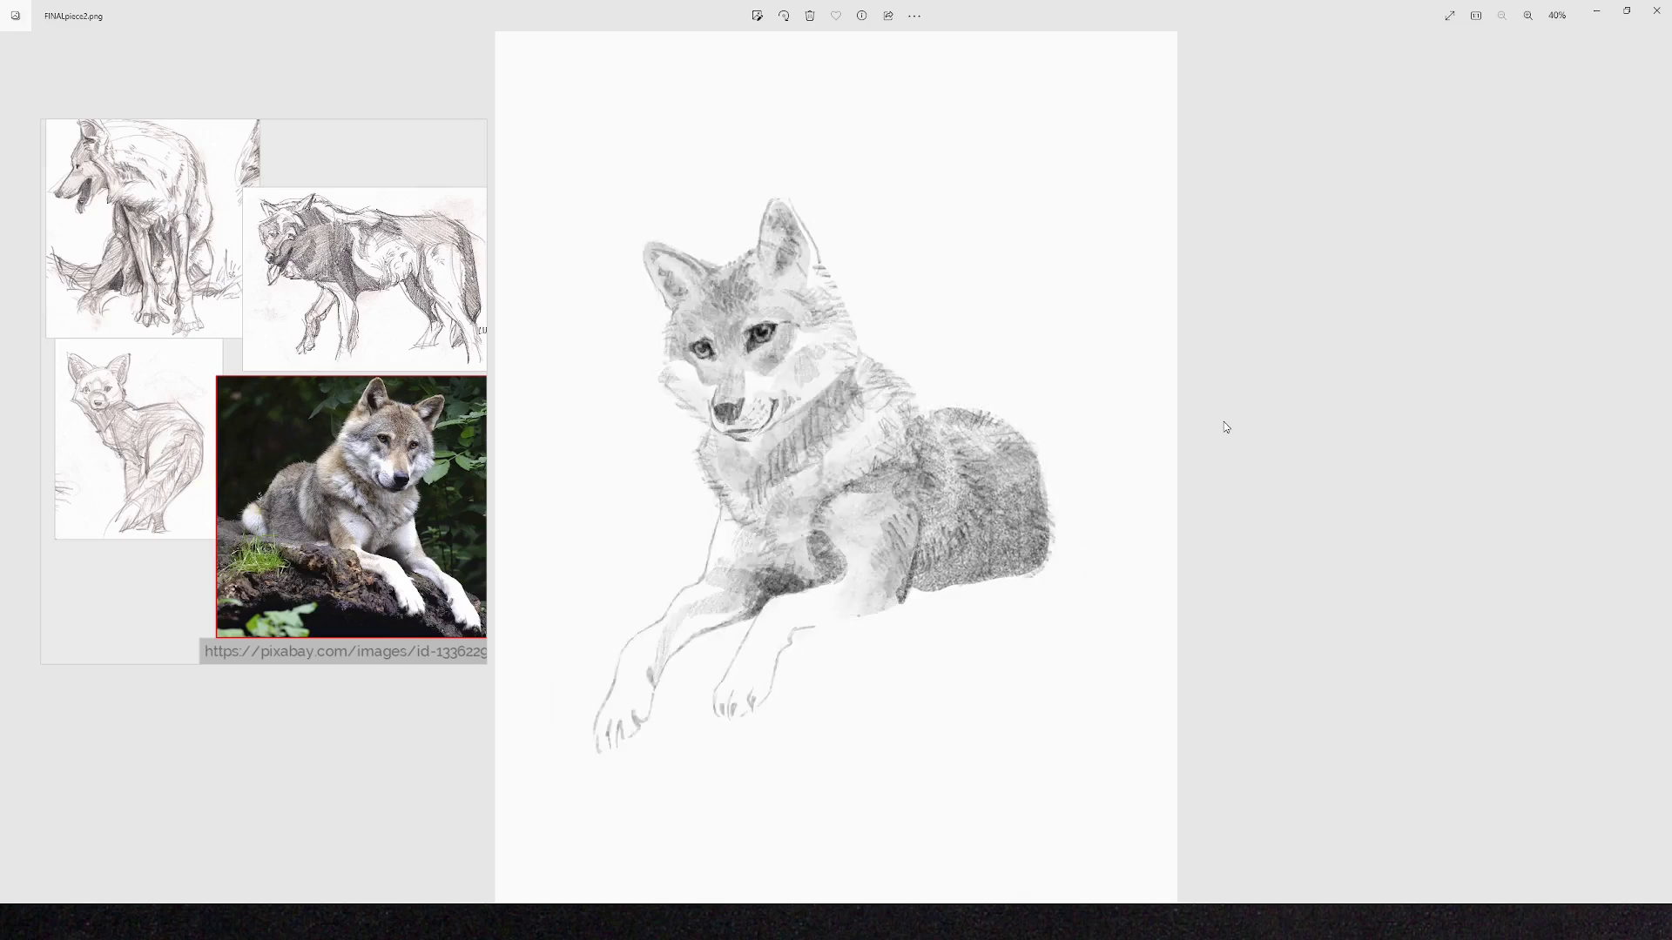
key(Right)
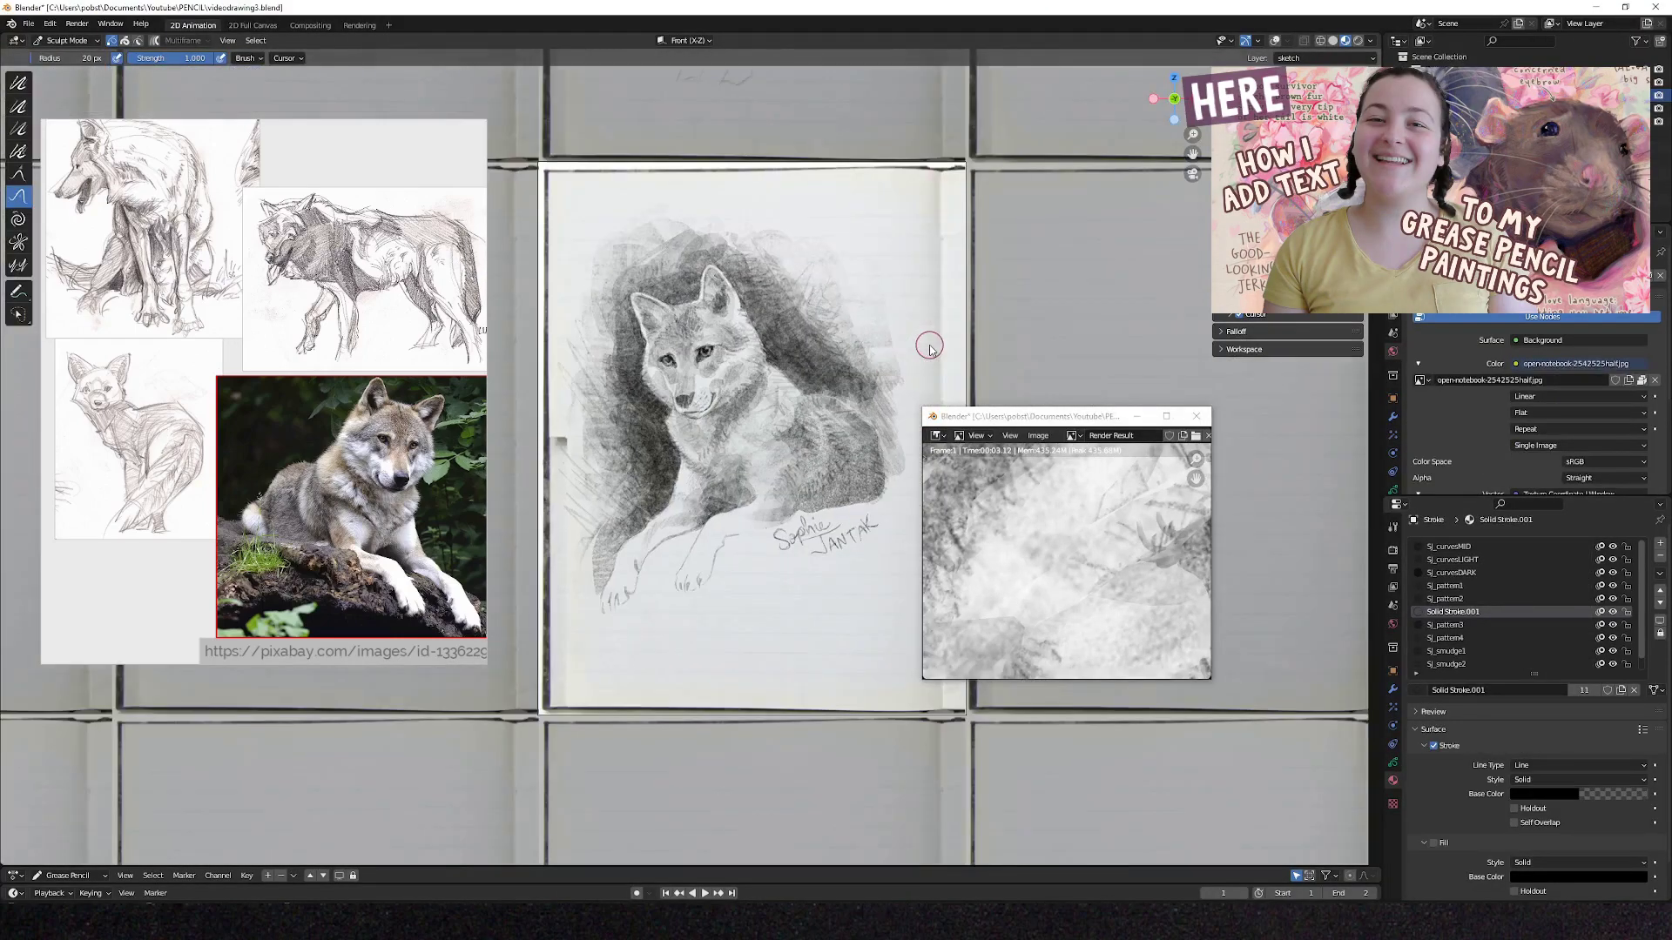
In Blender, inspect the signed wolf drawing on the notebook background and move the render window away from it.
scroll(929, 348, up, 1)
drag(1004, 415, 1130, 488)
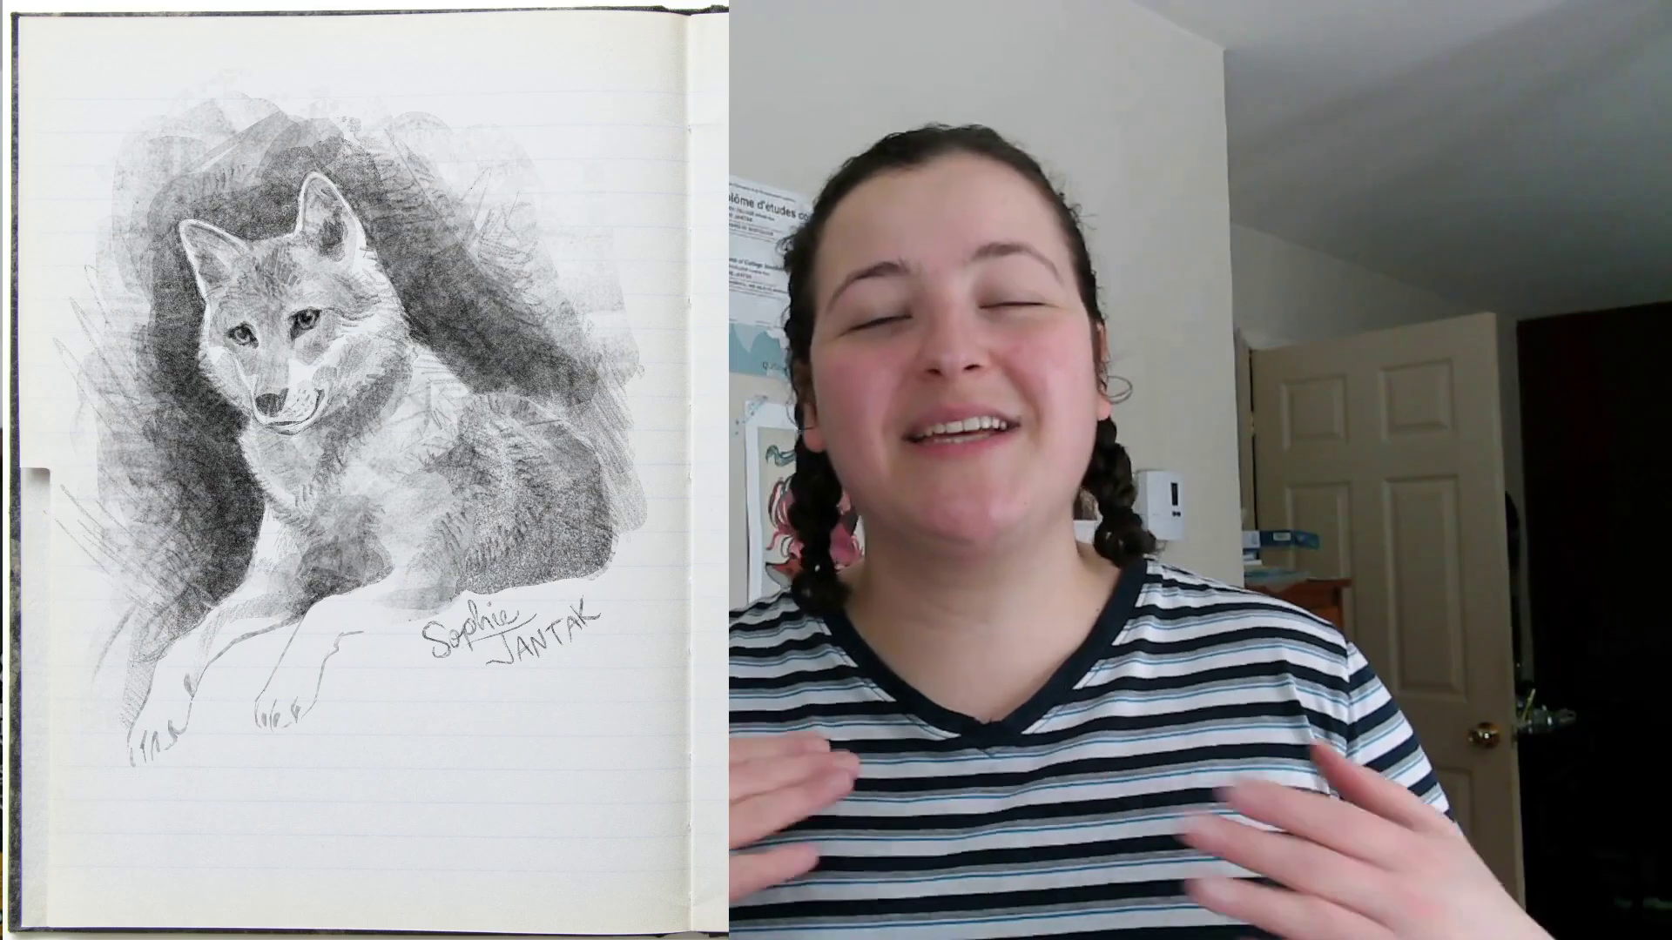